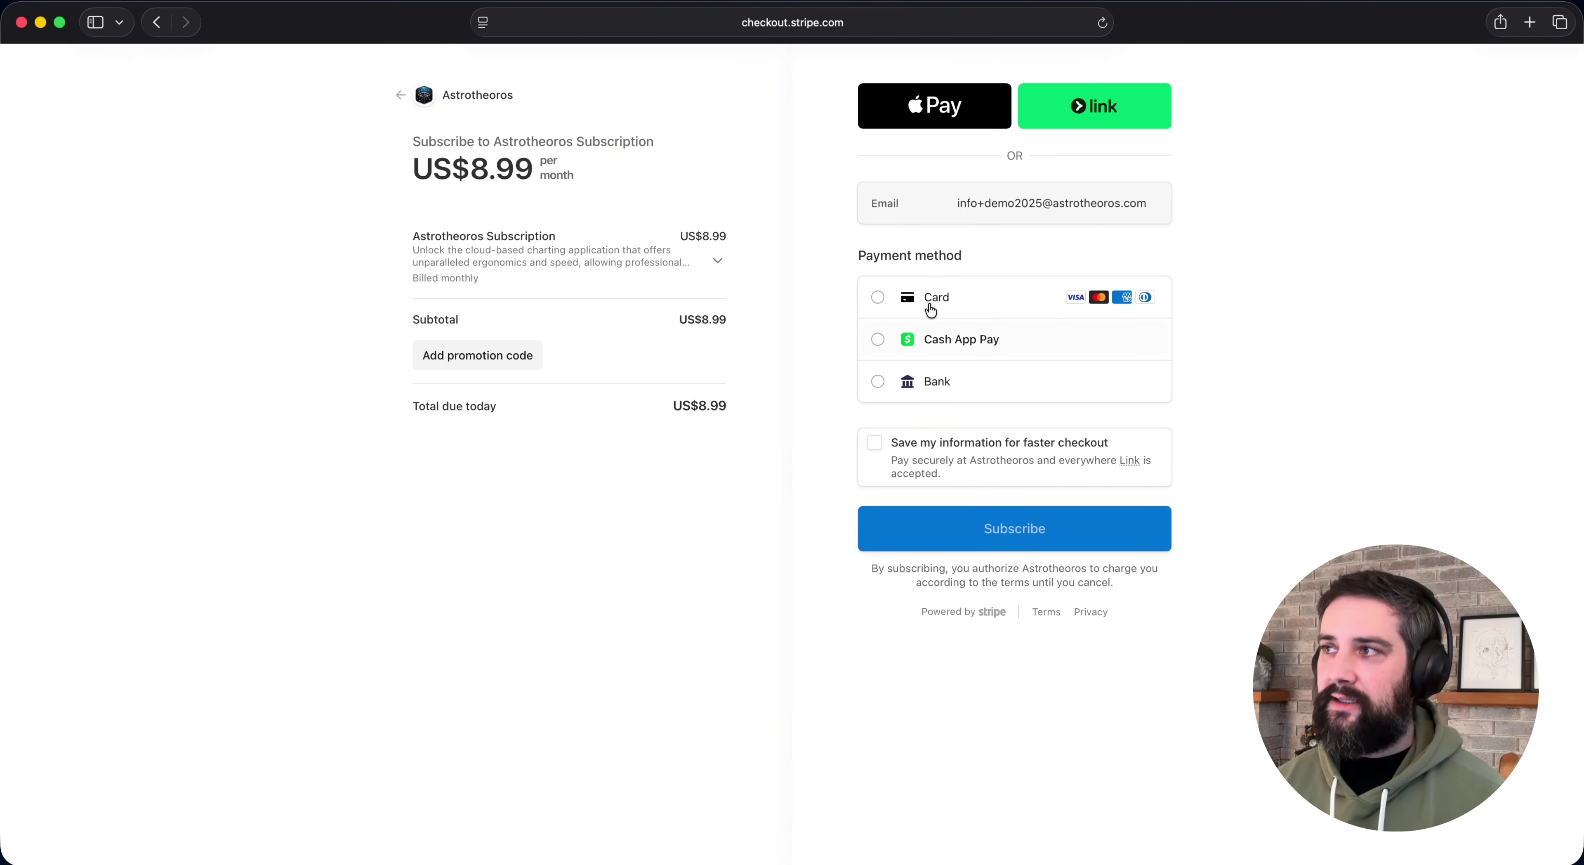
- Choose Card as the payment method for the US$8.99 monthly Astrotheoros subscription
click(877, 300)
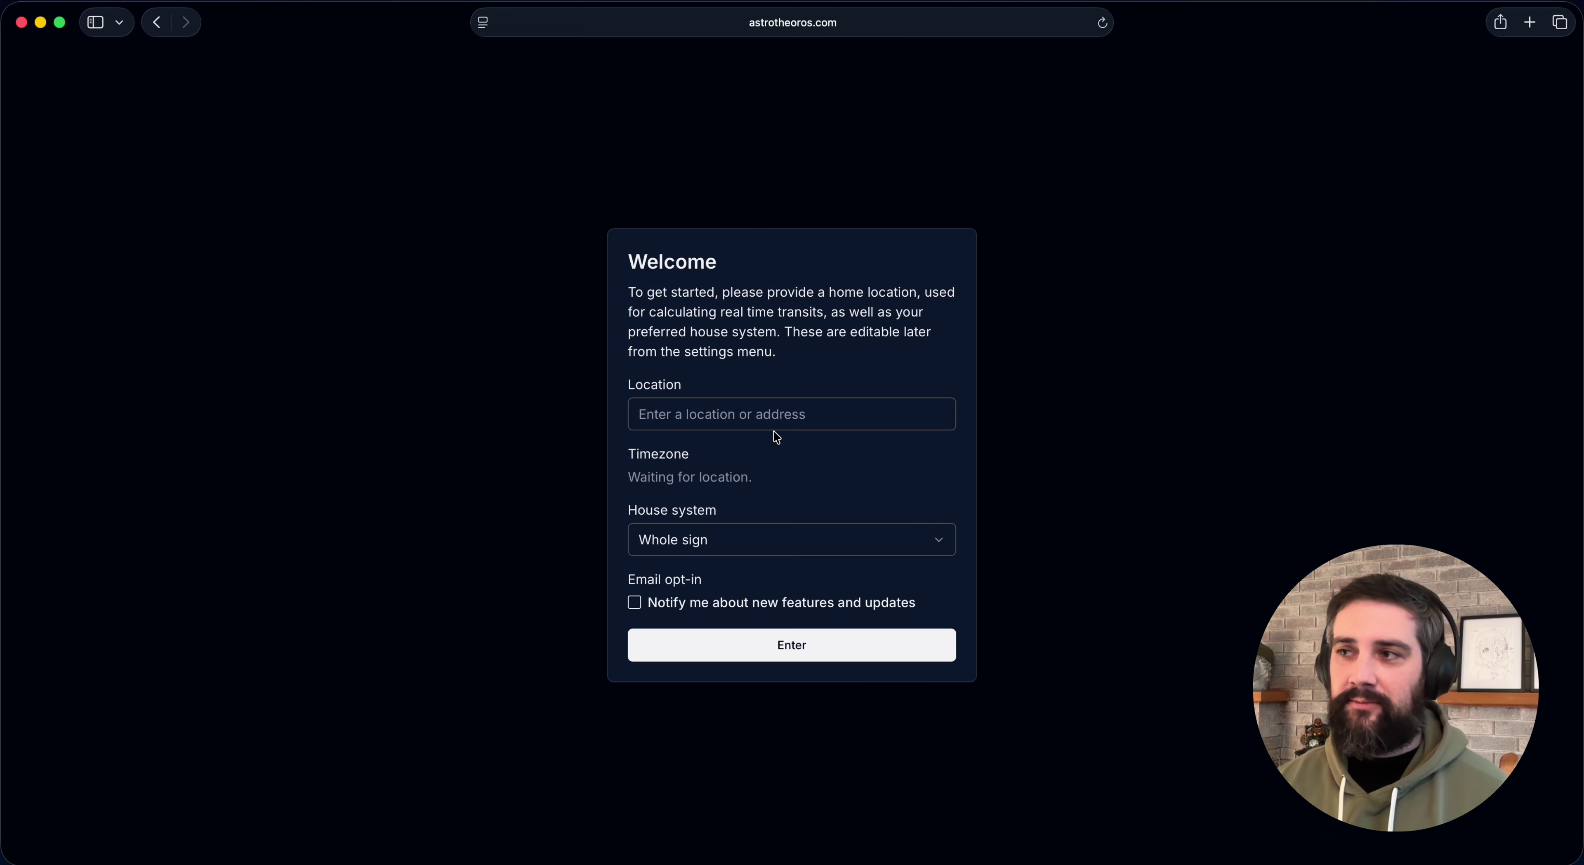
- Submit the welcome form with New York, NY, USA as home location and notifications about new features and updates enabled
click(772, 414)
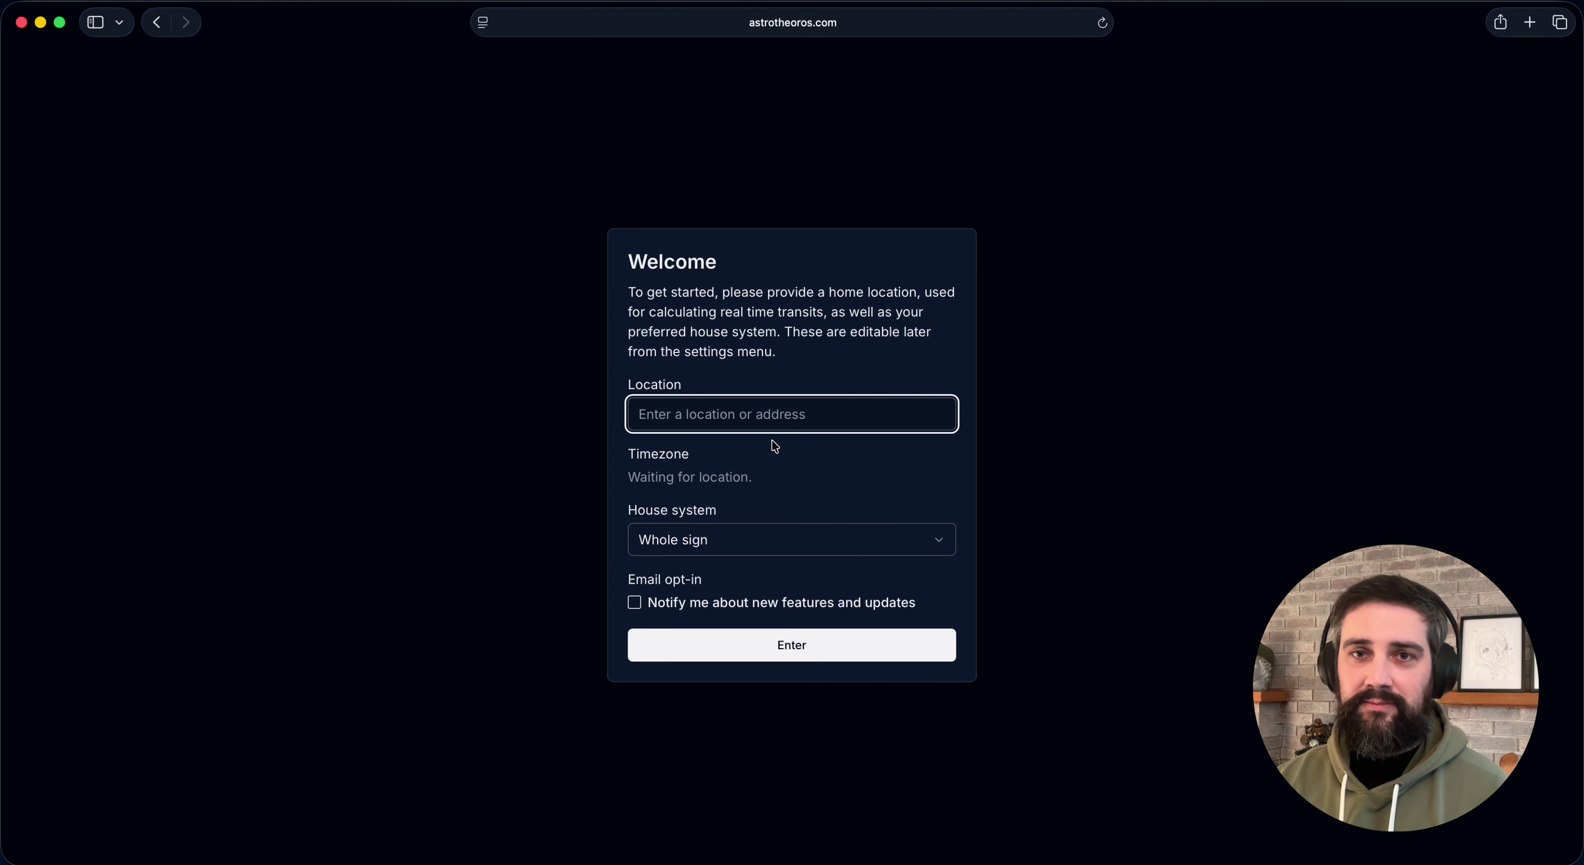
text(New Yor)
click(825, 441)
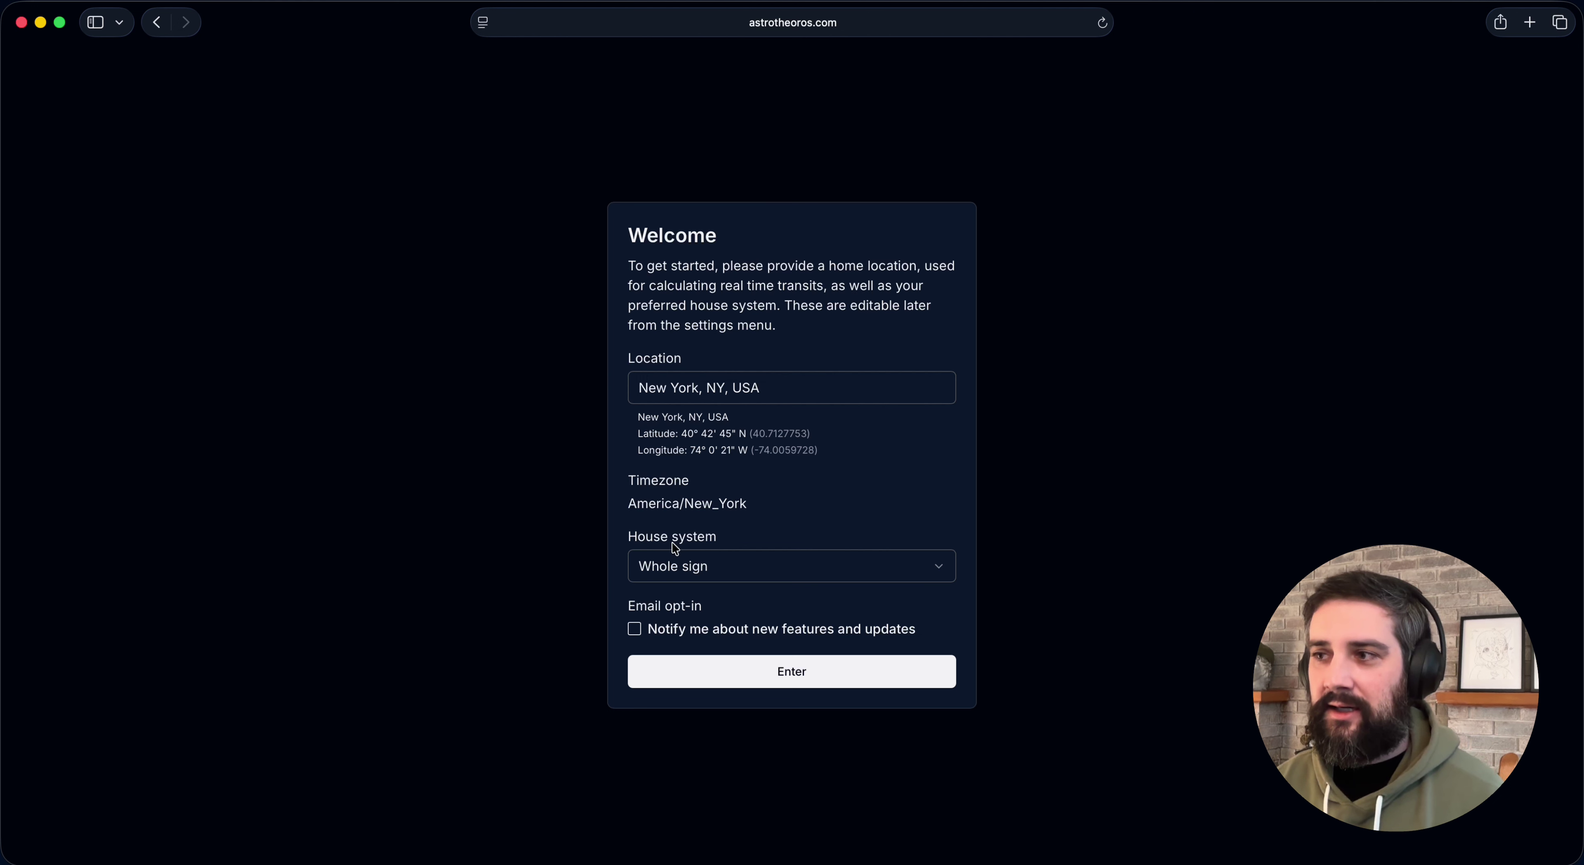
click(653, 638)
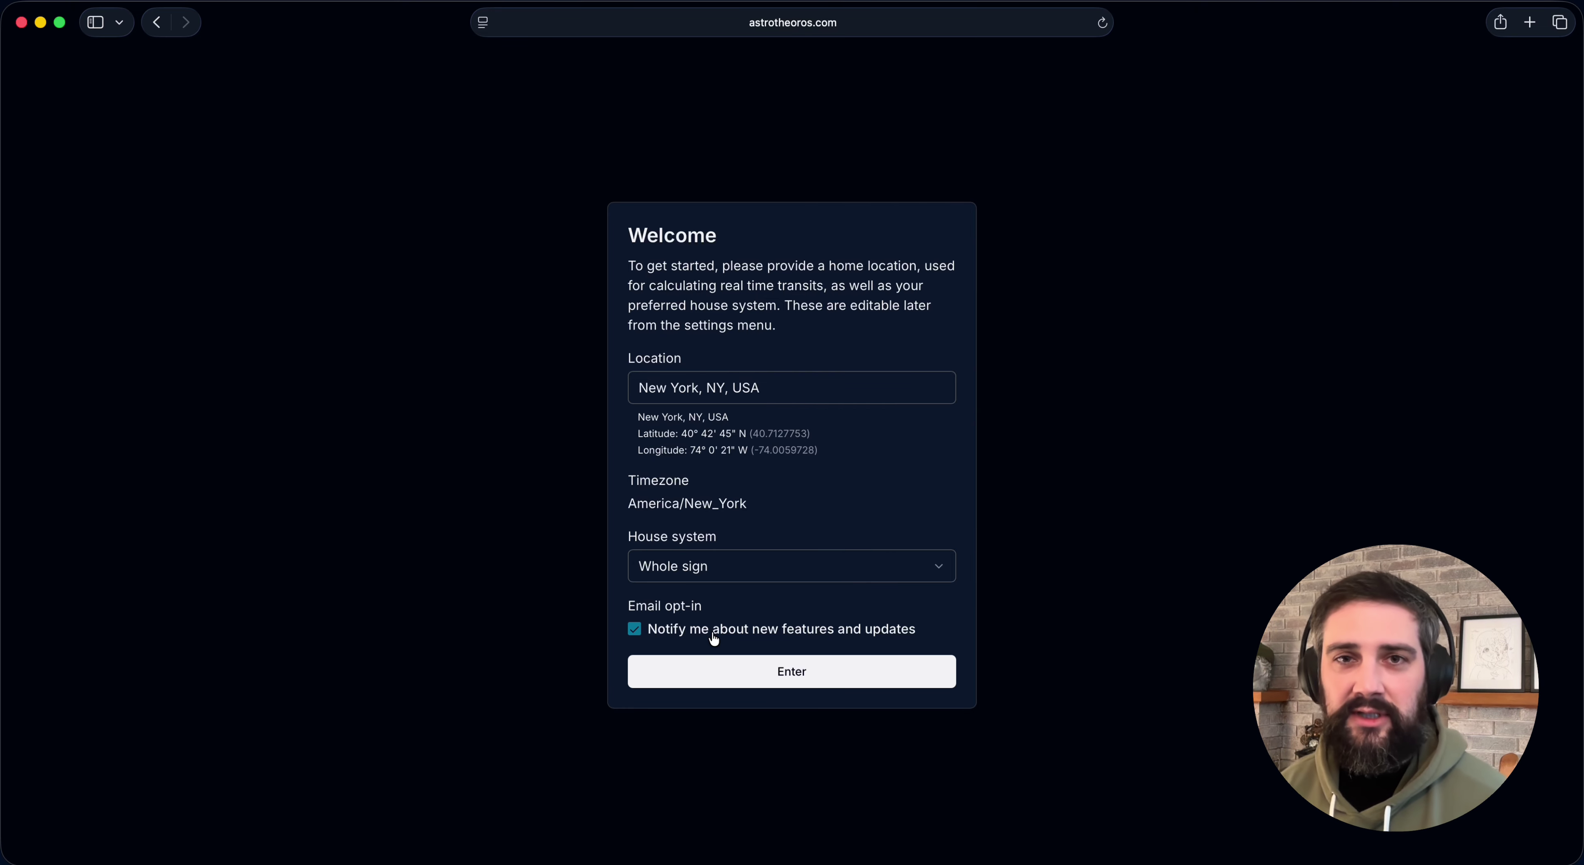
click(748, 684)
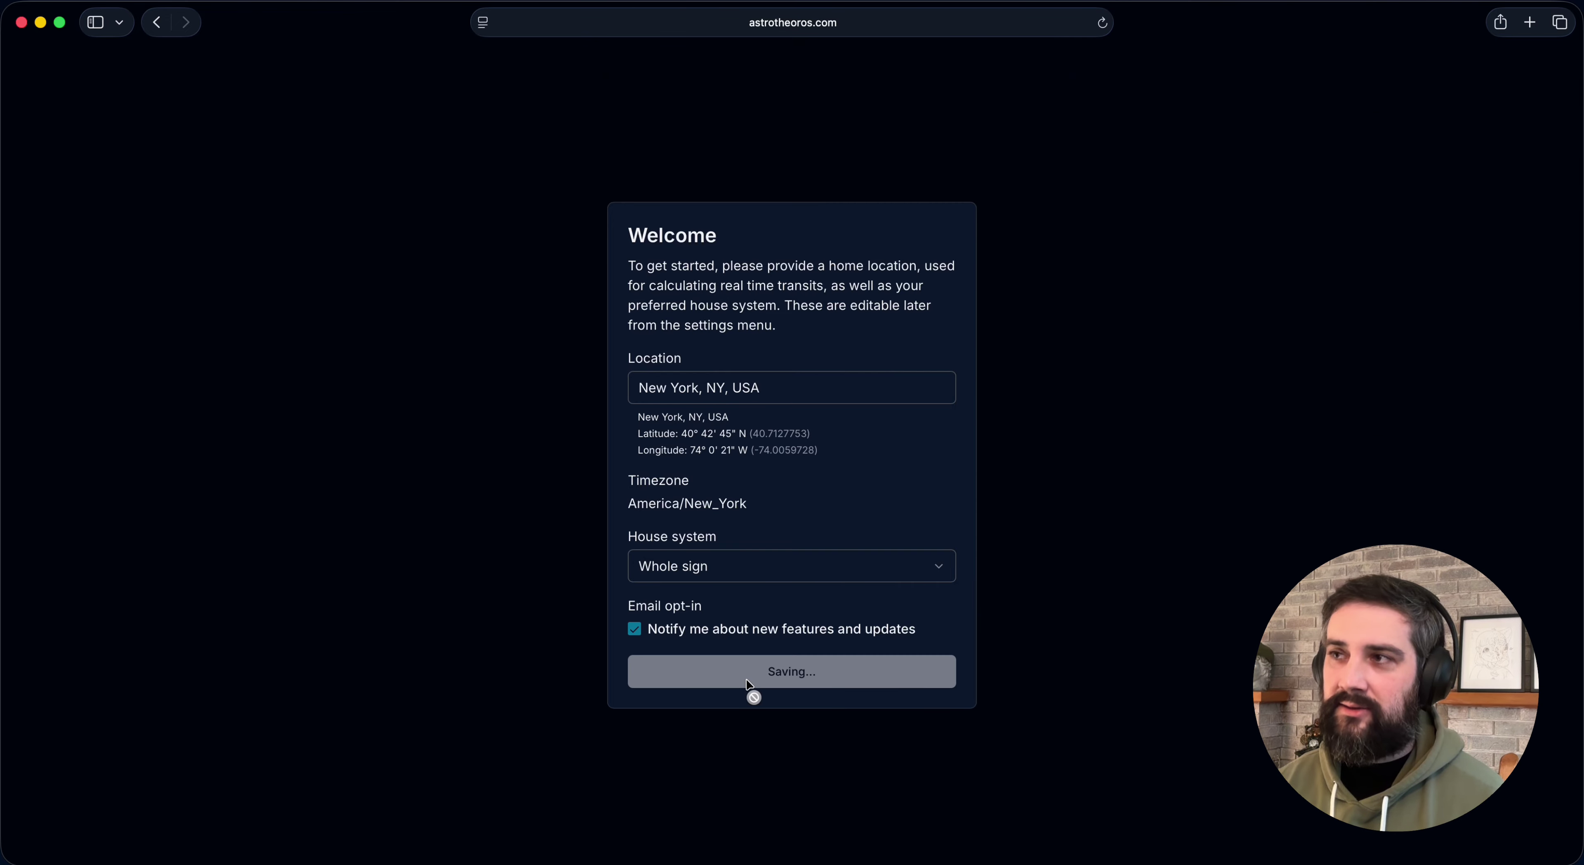
- Open the app's installation instructions from the settings
click(1556, 74)
click(1094, 212)
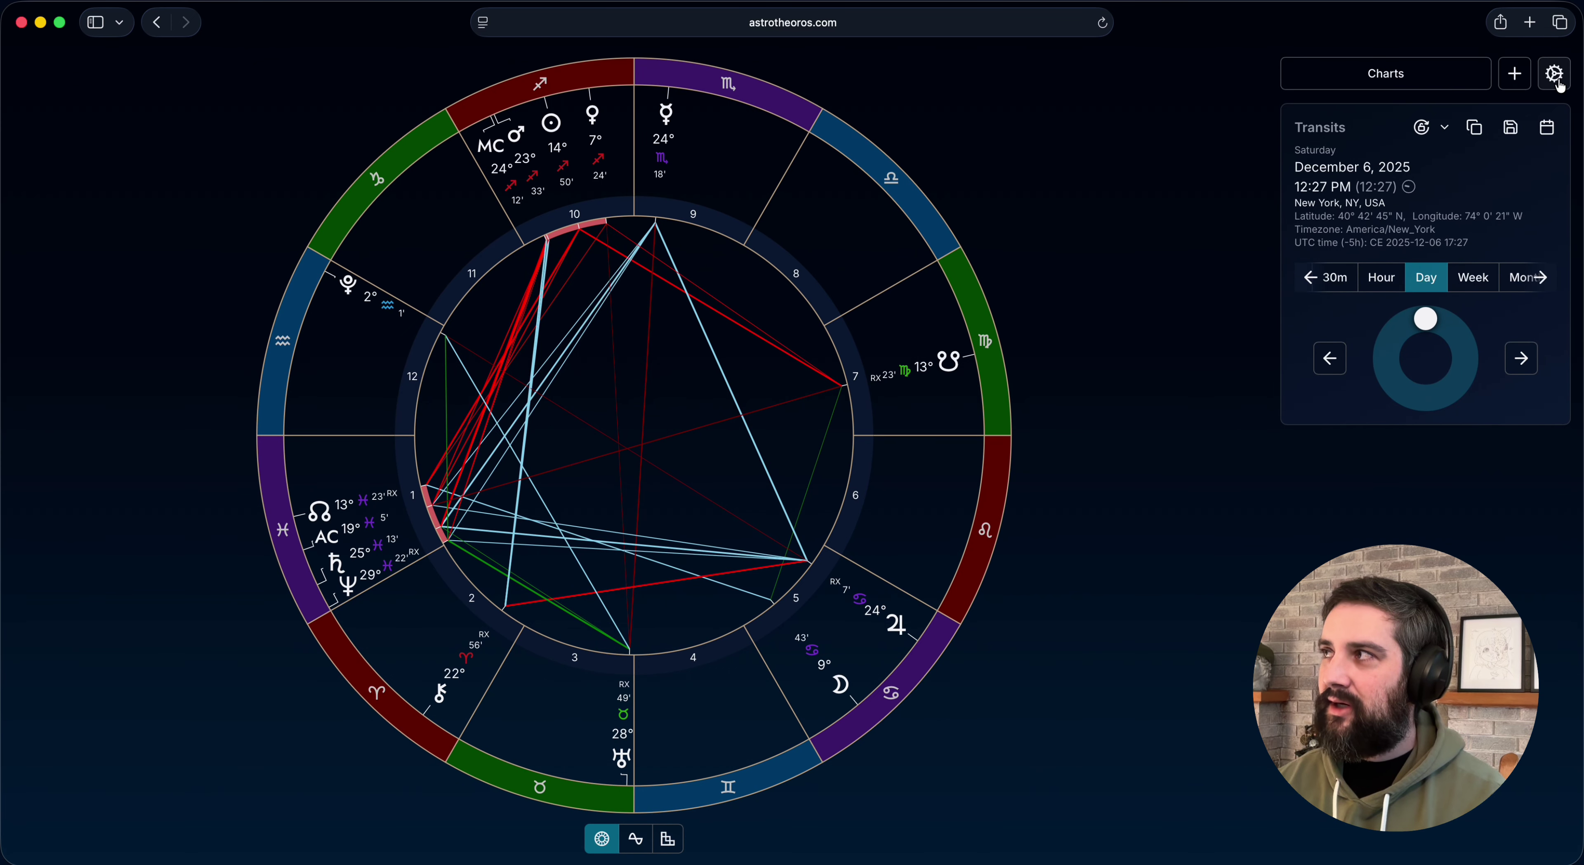
click(1561, 84)
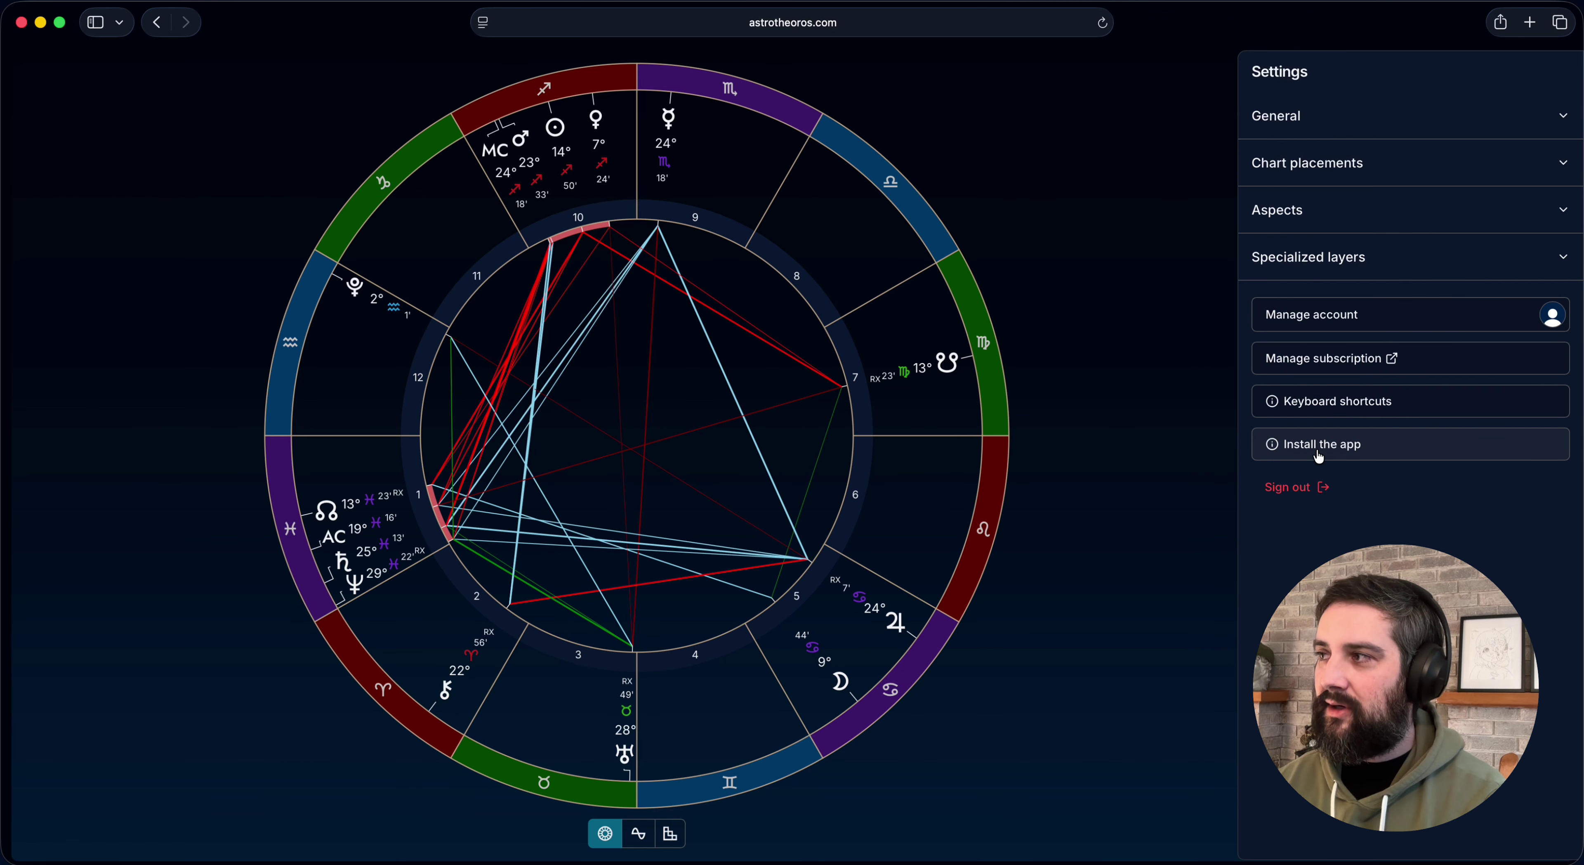
click(1331, 457)
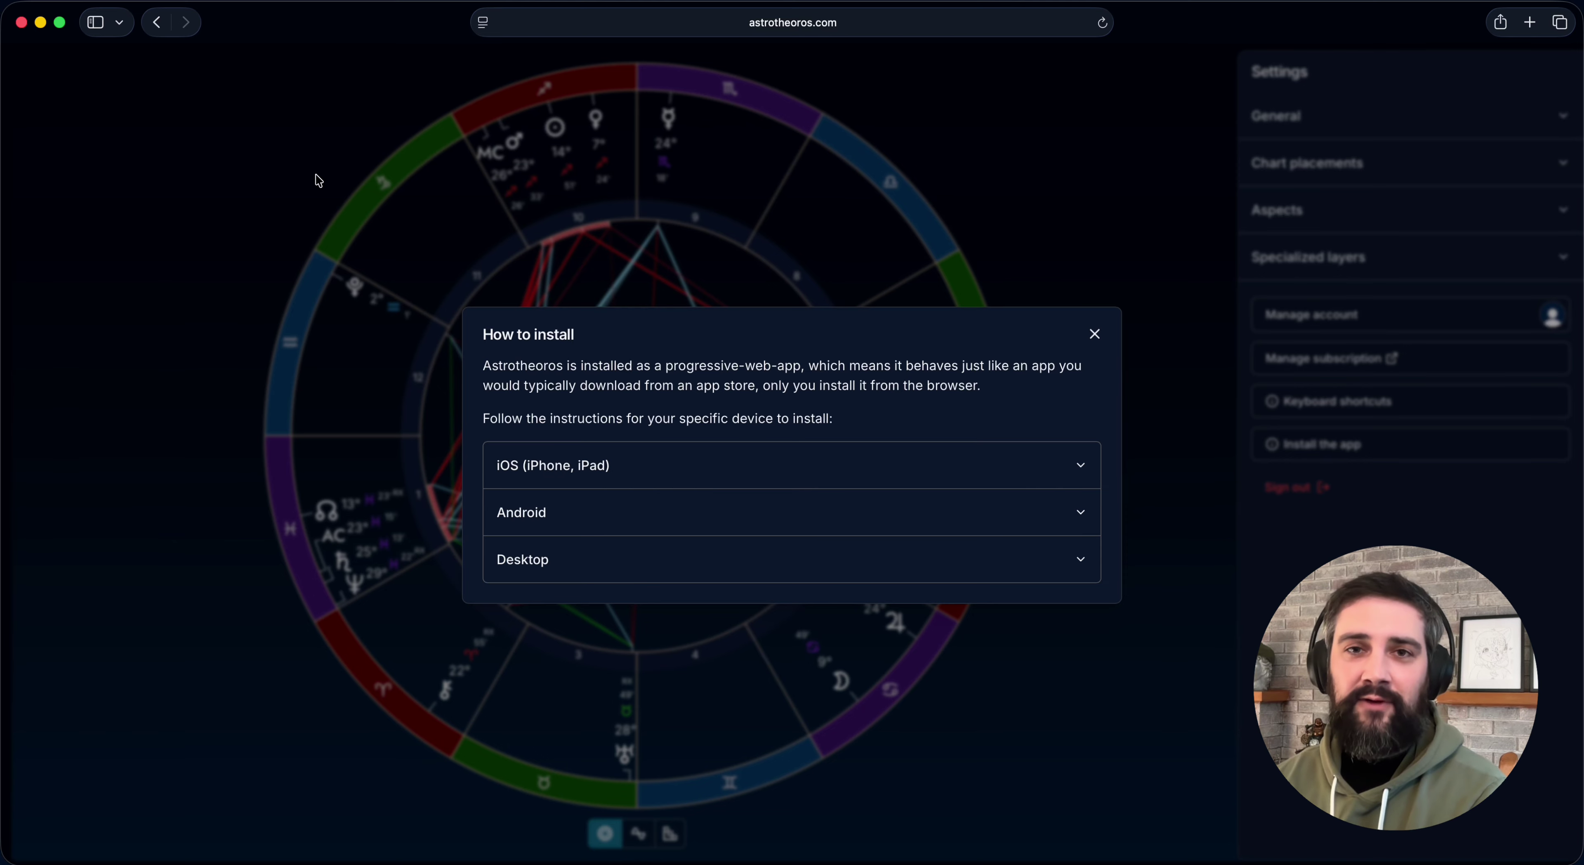
- Install the web app on the Mac by adding it to the Dock under the name Astrotheoros
click(101, 1)
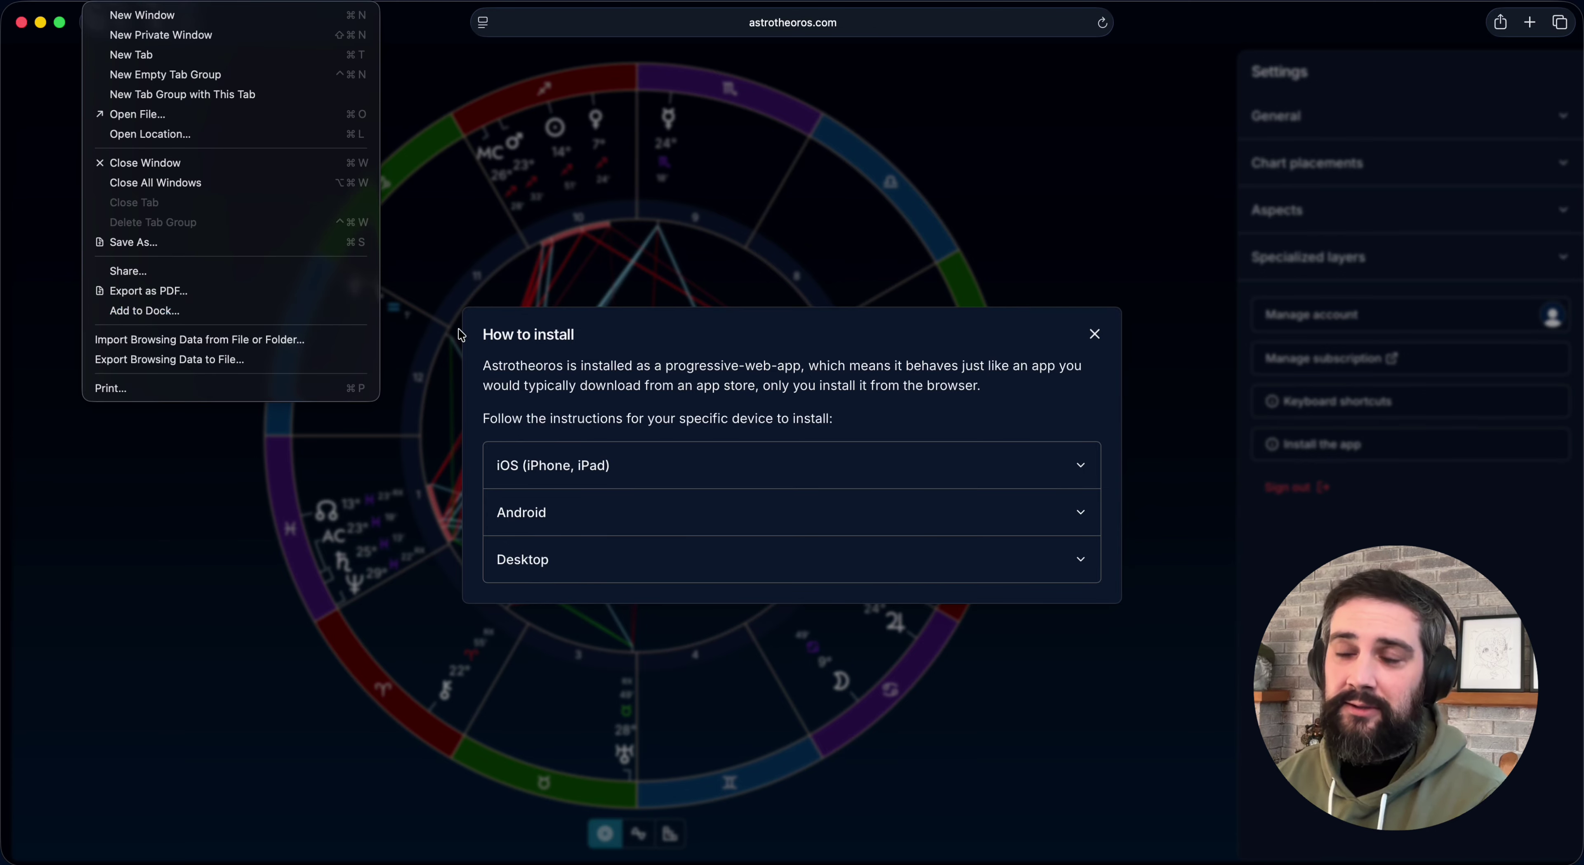
click(600, 345)
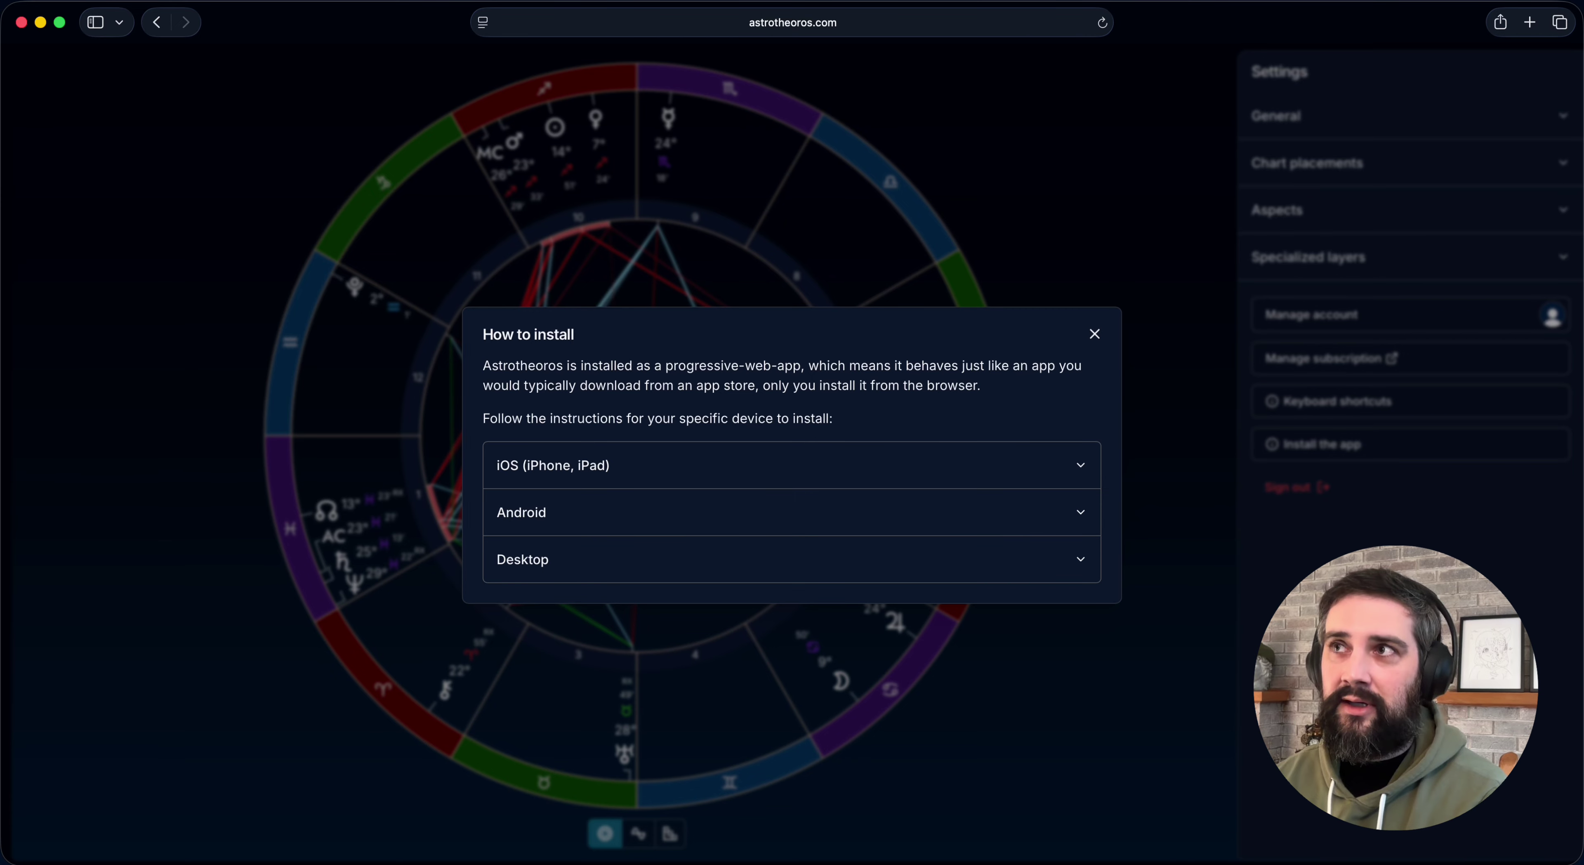
click(101, 2)
click(306, 311)
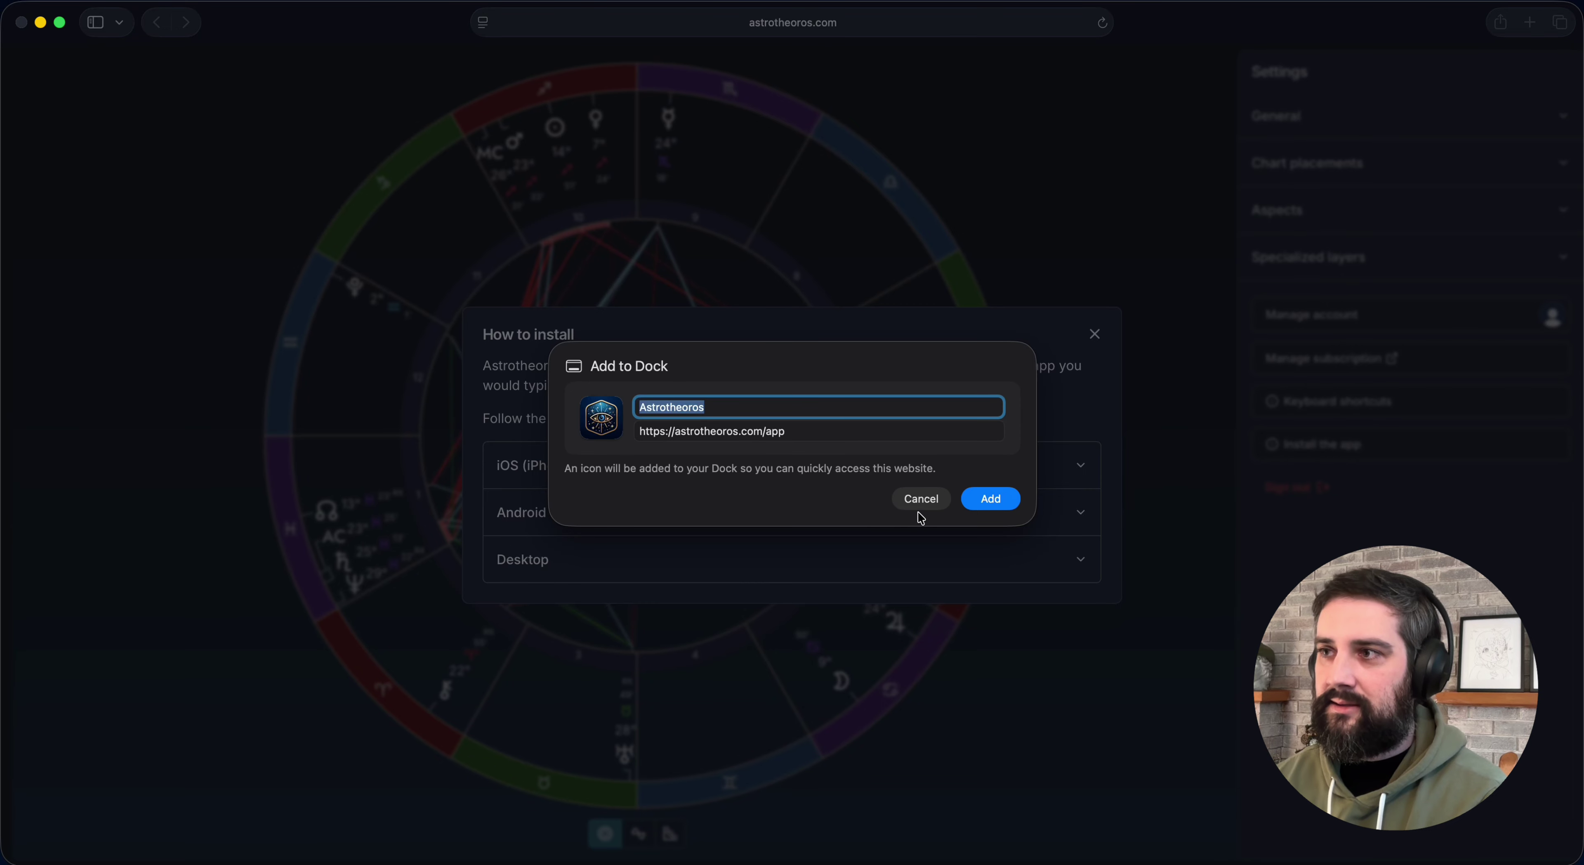
click(996, 499)
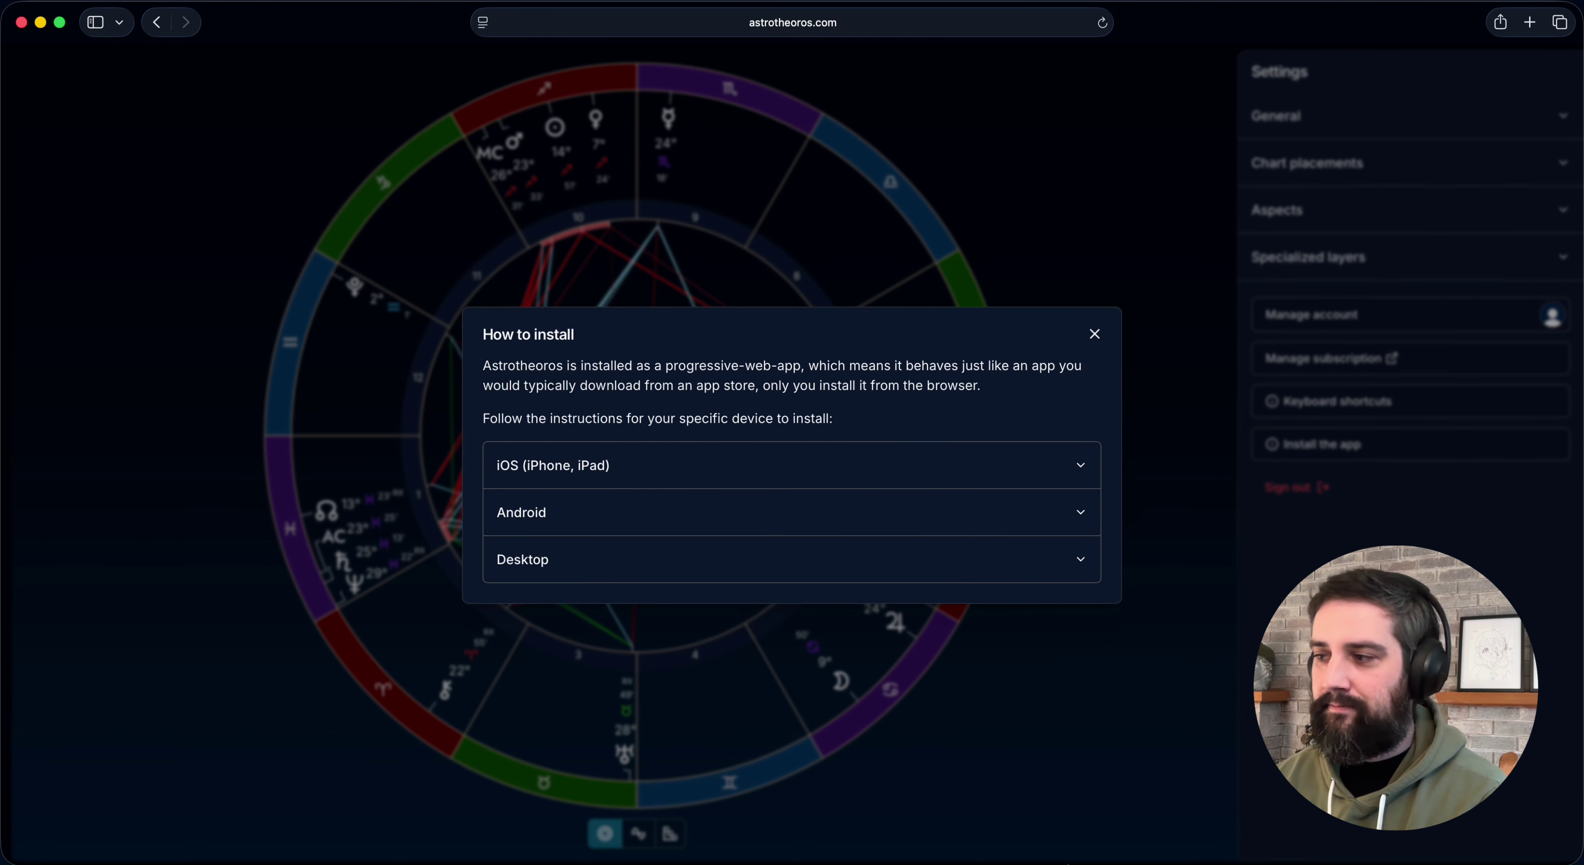
- Launch Astrotheoros from the Dock and enlarge its window to fill the screen in place of the browser window
mouse_move(1070, 862)
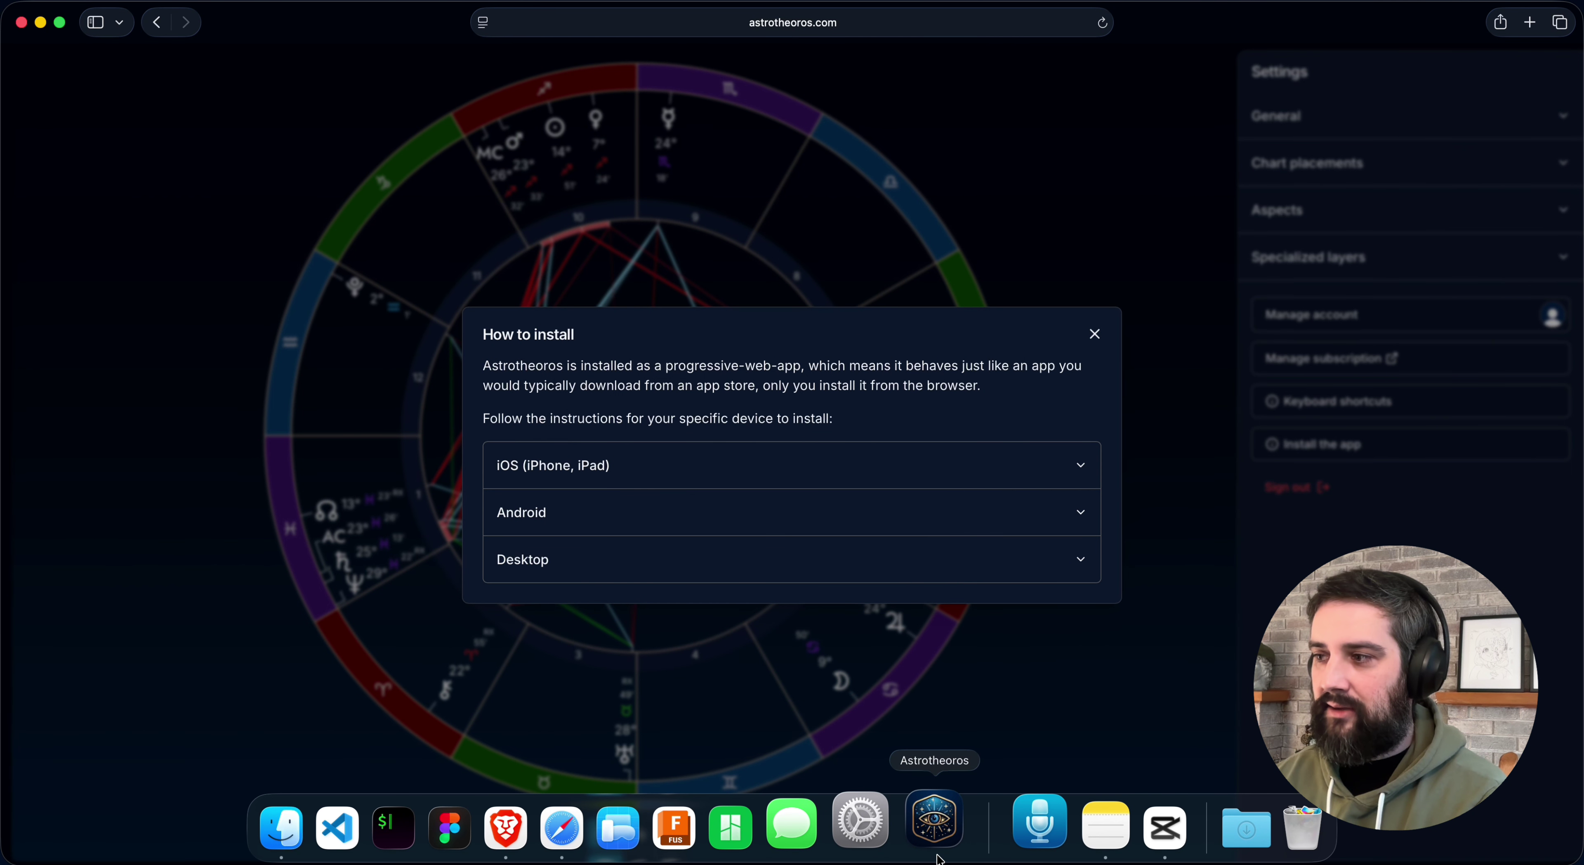
click(944, 858)
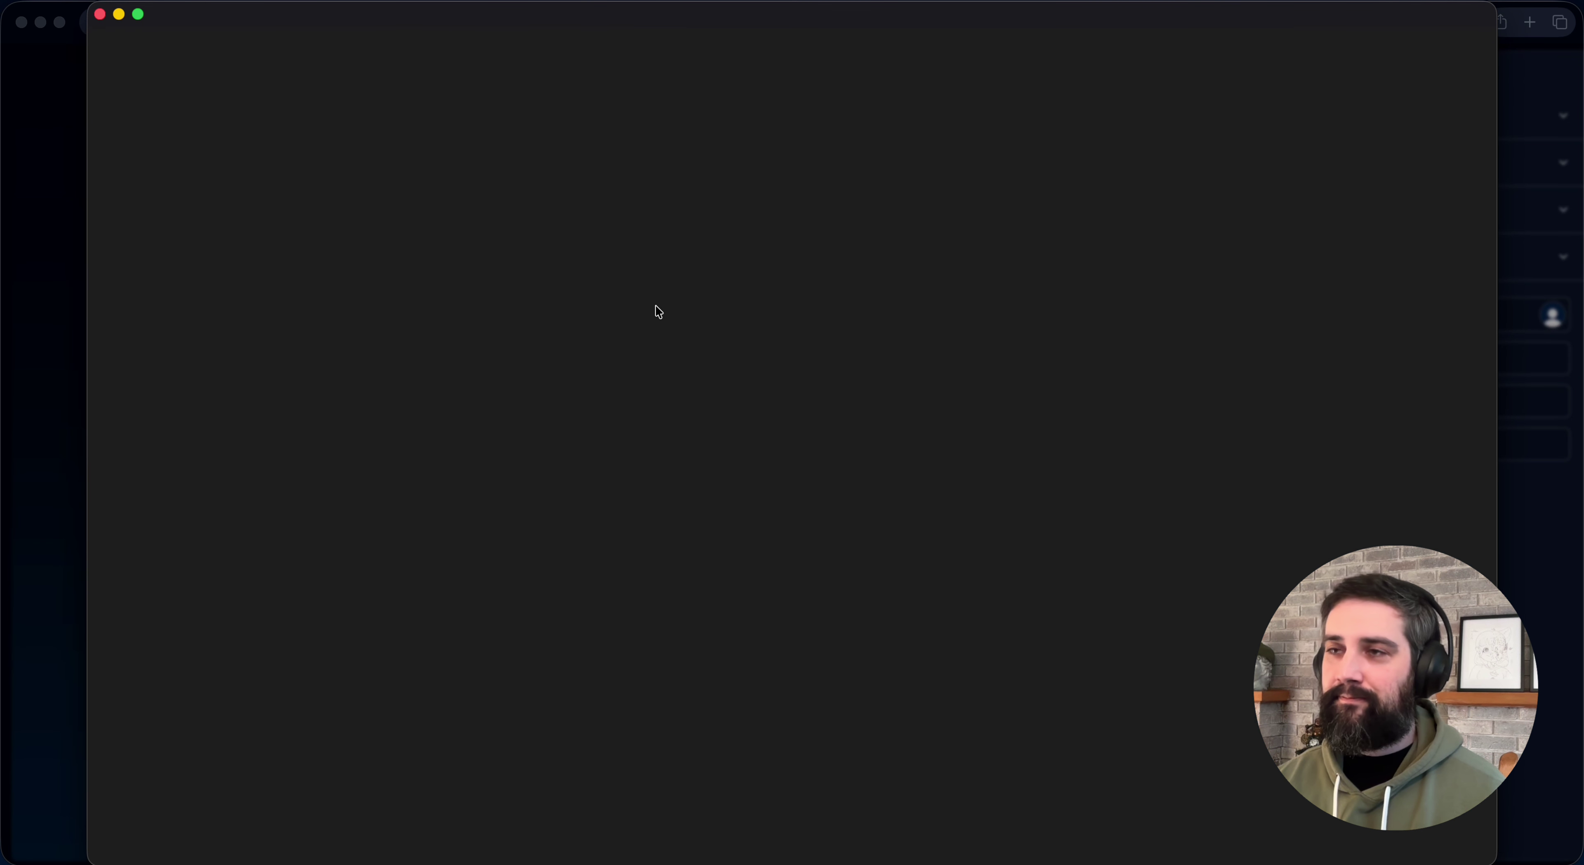
click(72, 345)
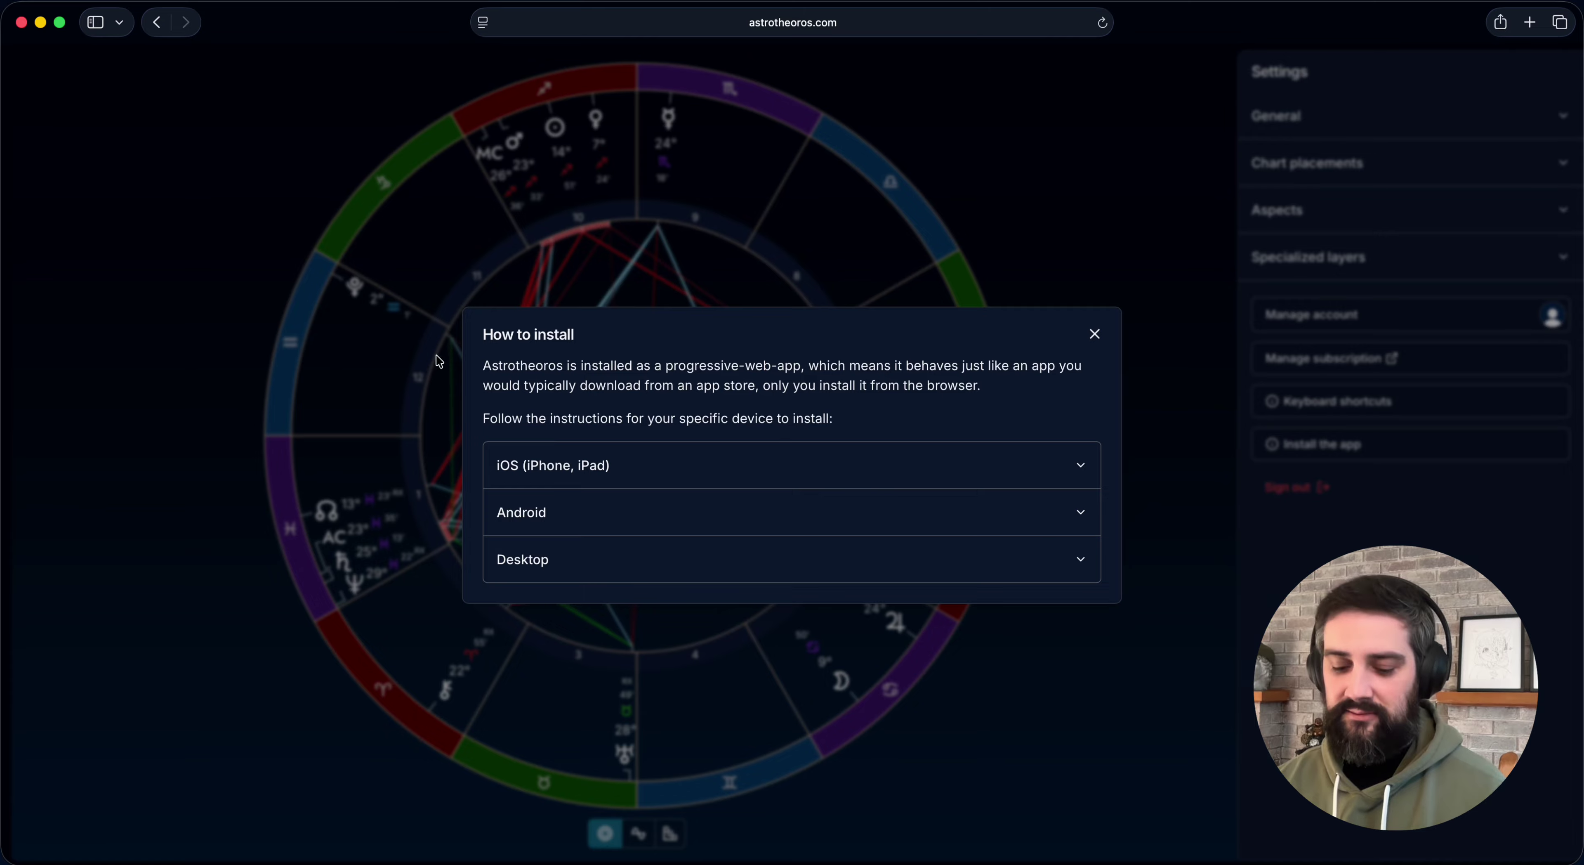
key(super+w)
click(1029, 133)
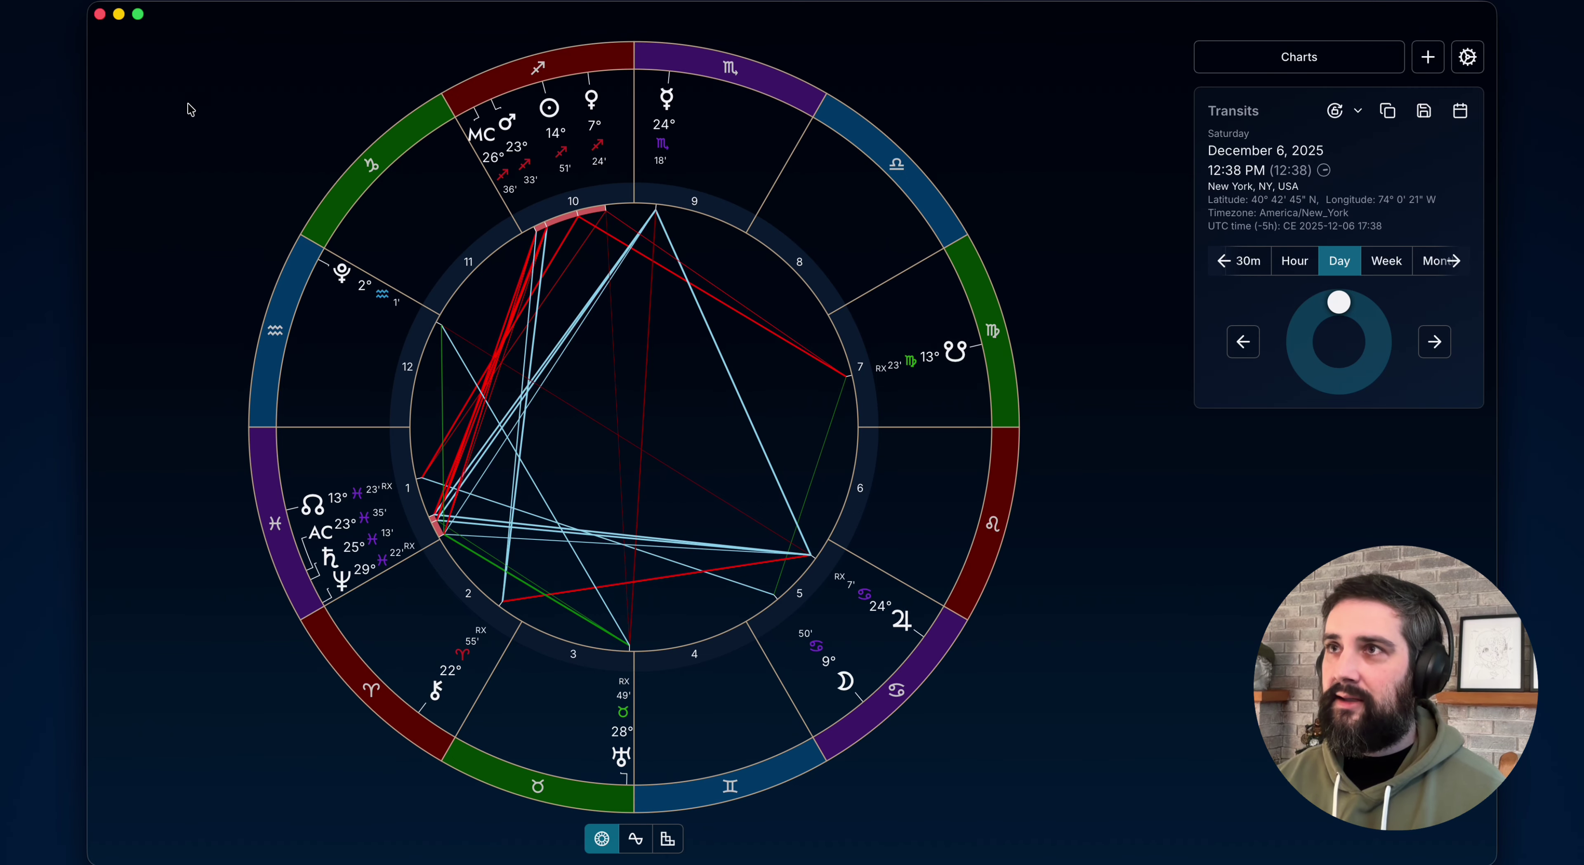
key(ctrl+alt+Return)
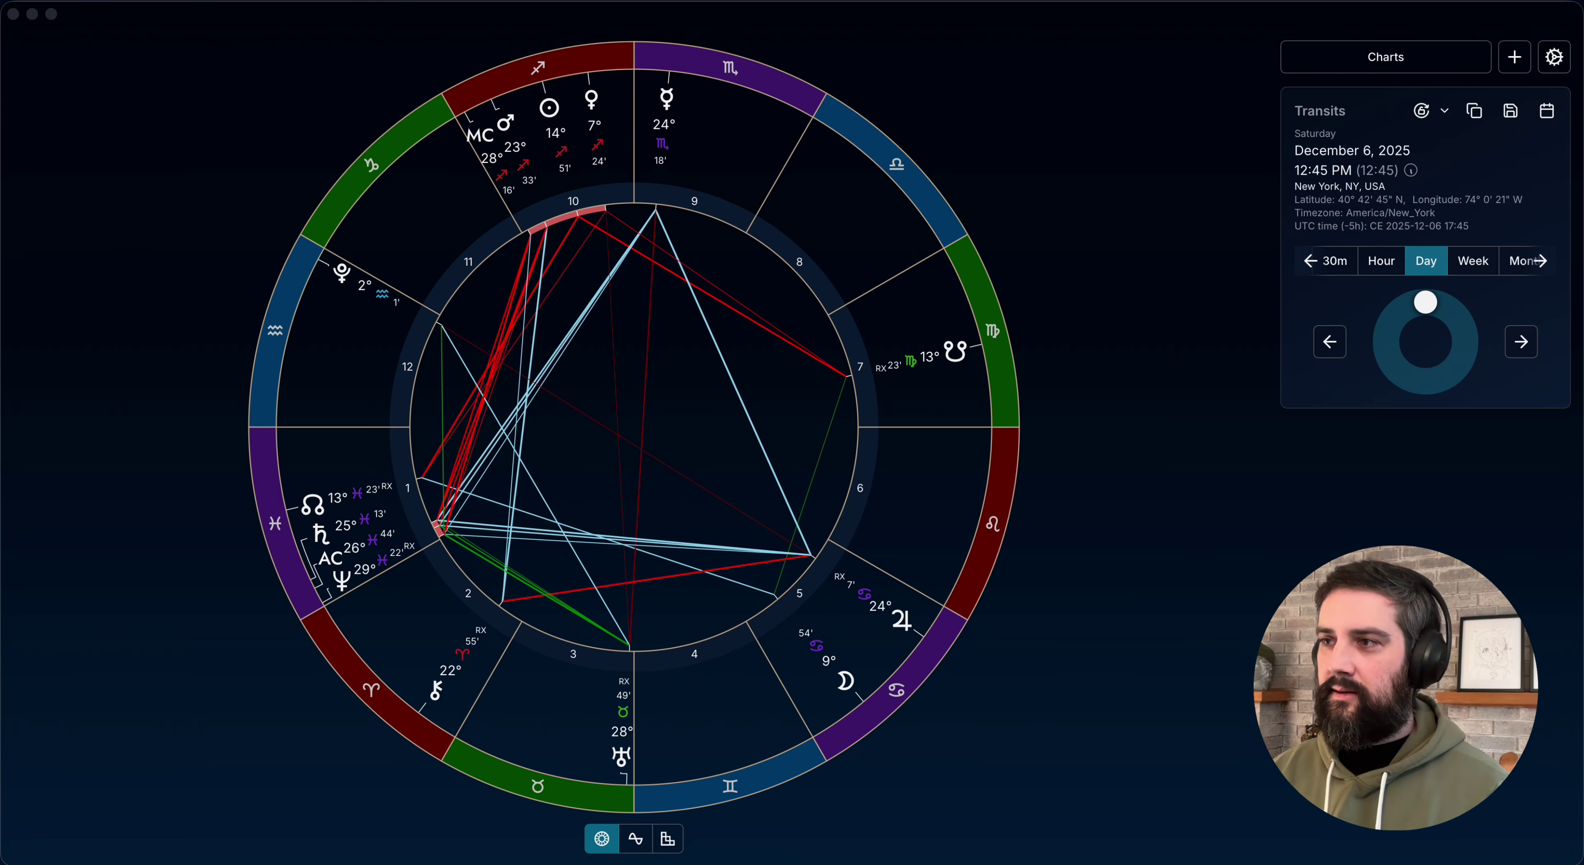
- Bring the iPhone 17 Pro simulator over the chart and set Astrotheoros to the dark theme in its general settings
drag(1583, 369, 1122, 117)
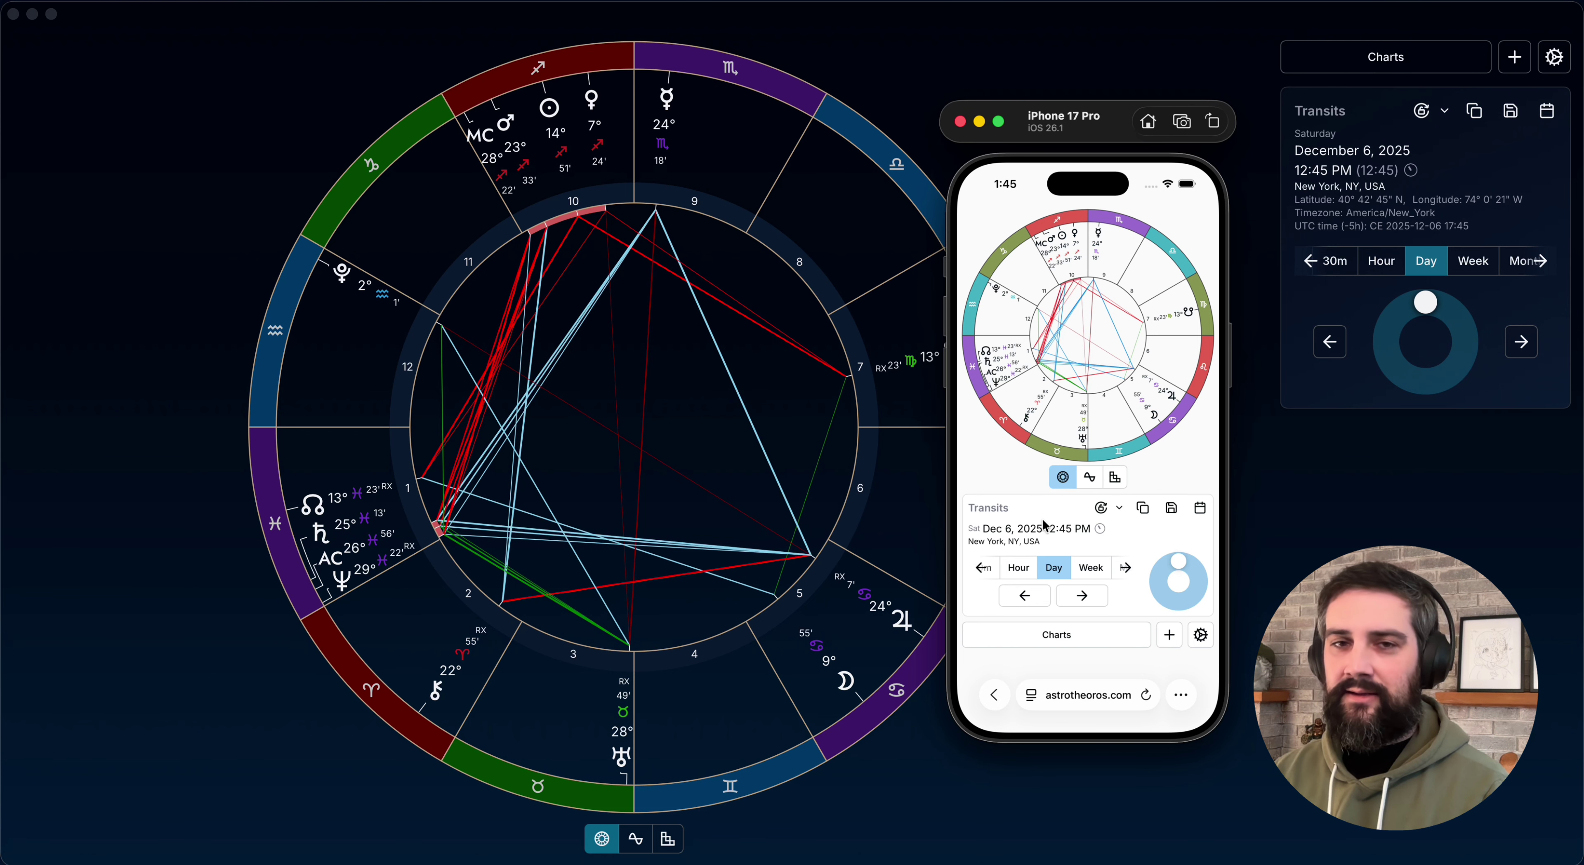
click(1203, 642)
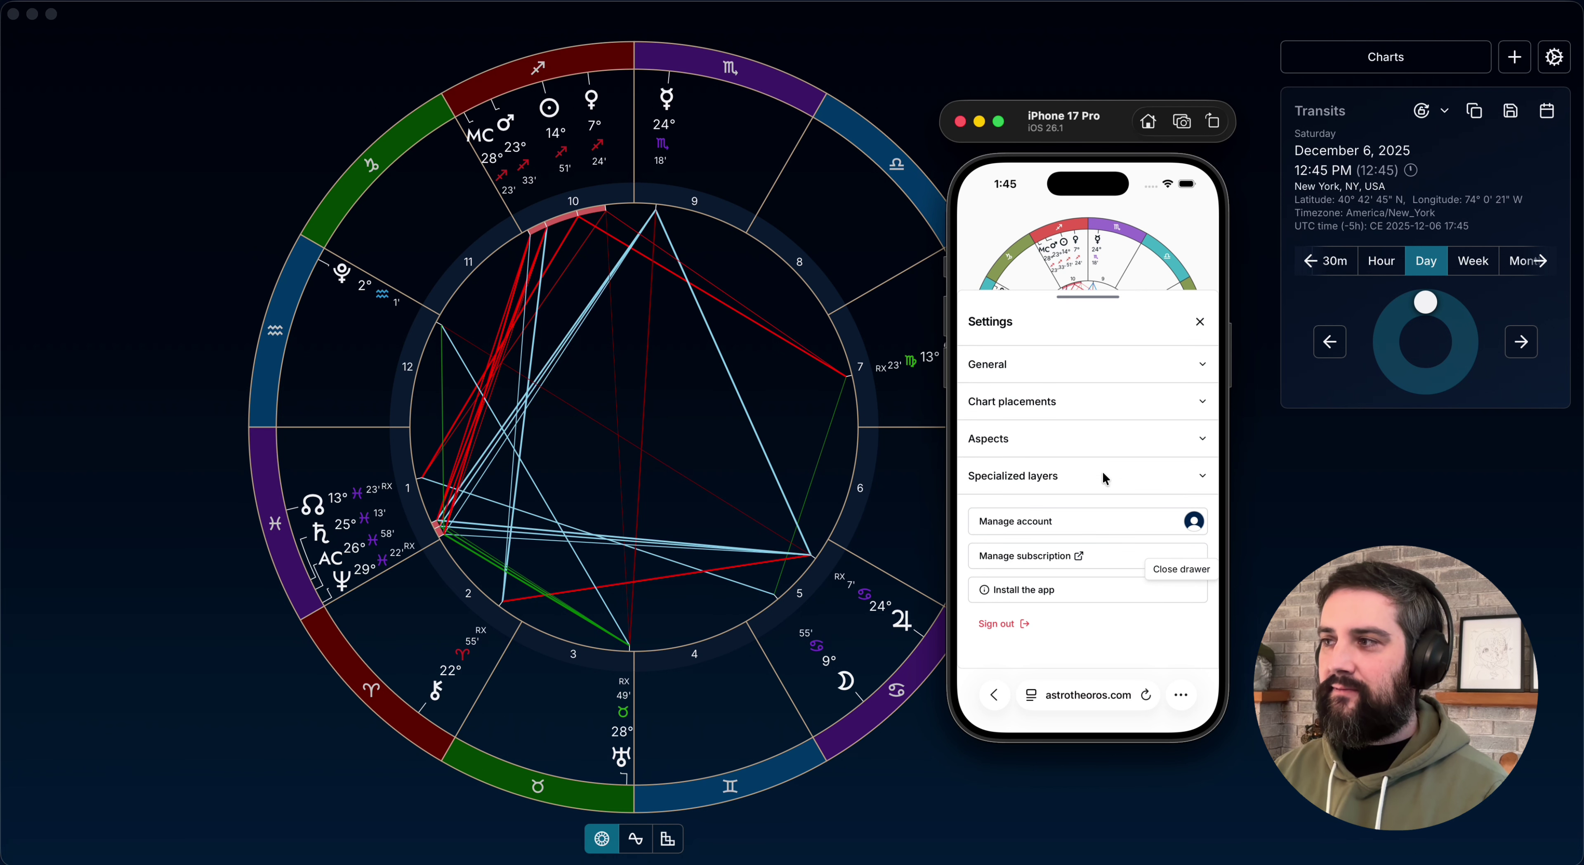
click(1030, 373)
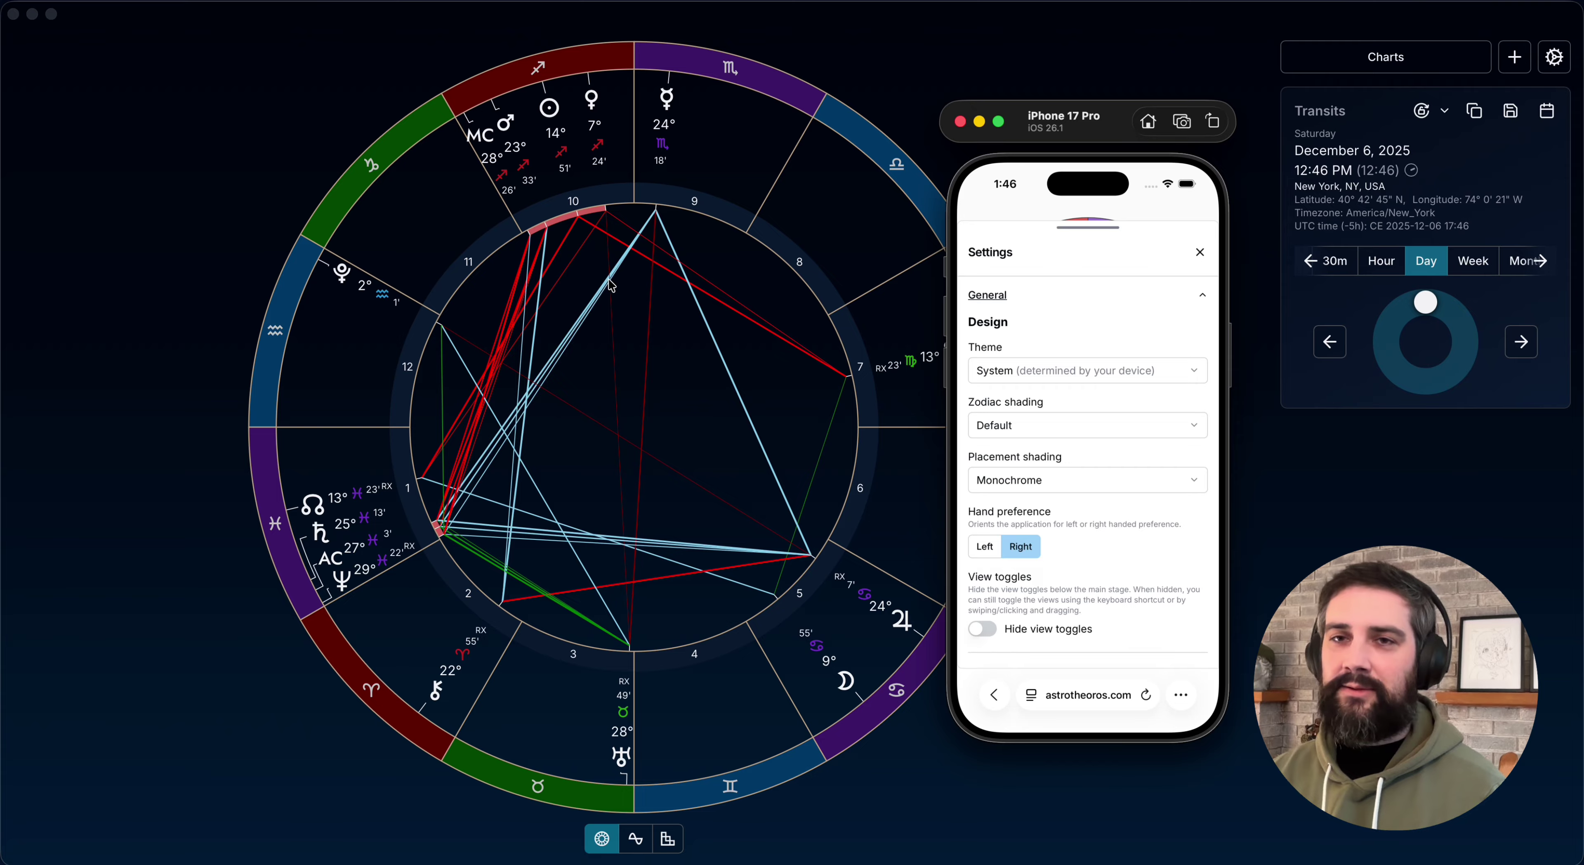
click(1066, 372)
click(993, 449)
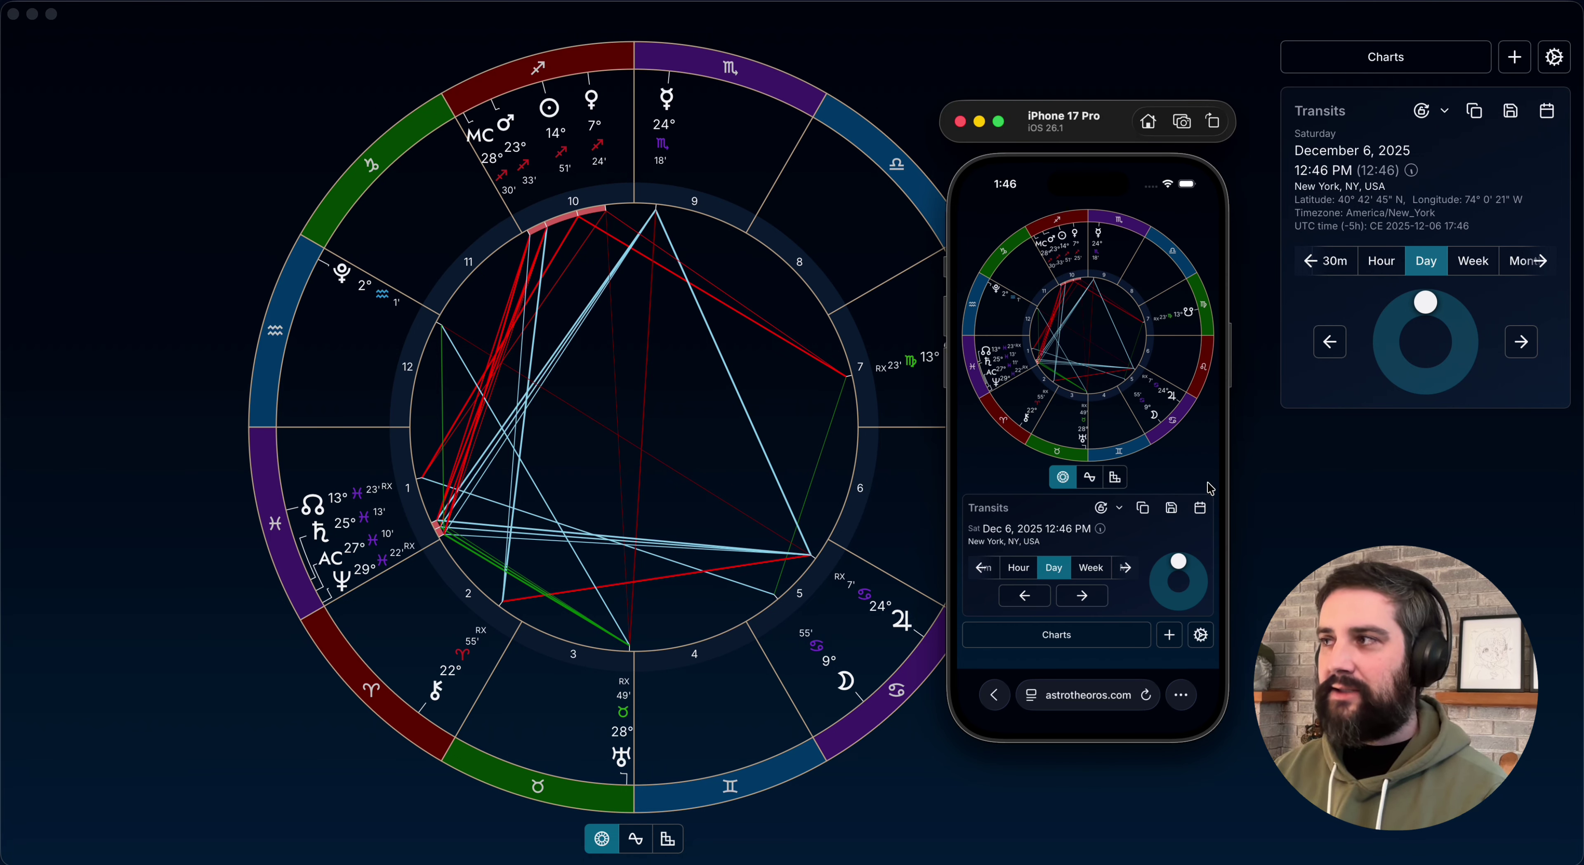
- Share the page in the iPhone browser and add it to the home screen as the web app Astrotheoros
click(1182, 696)
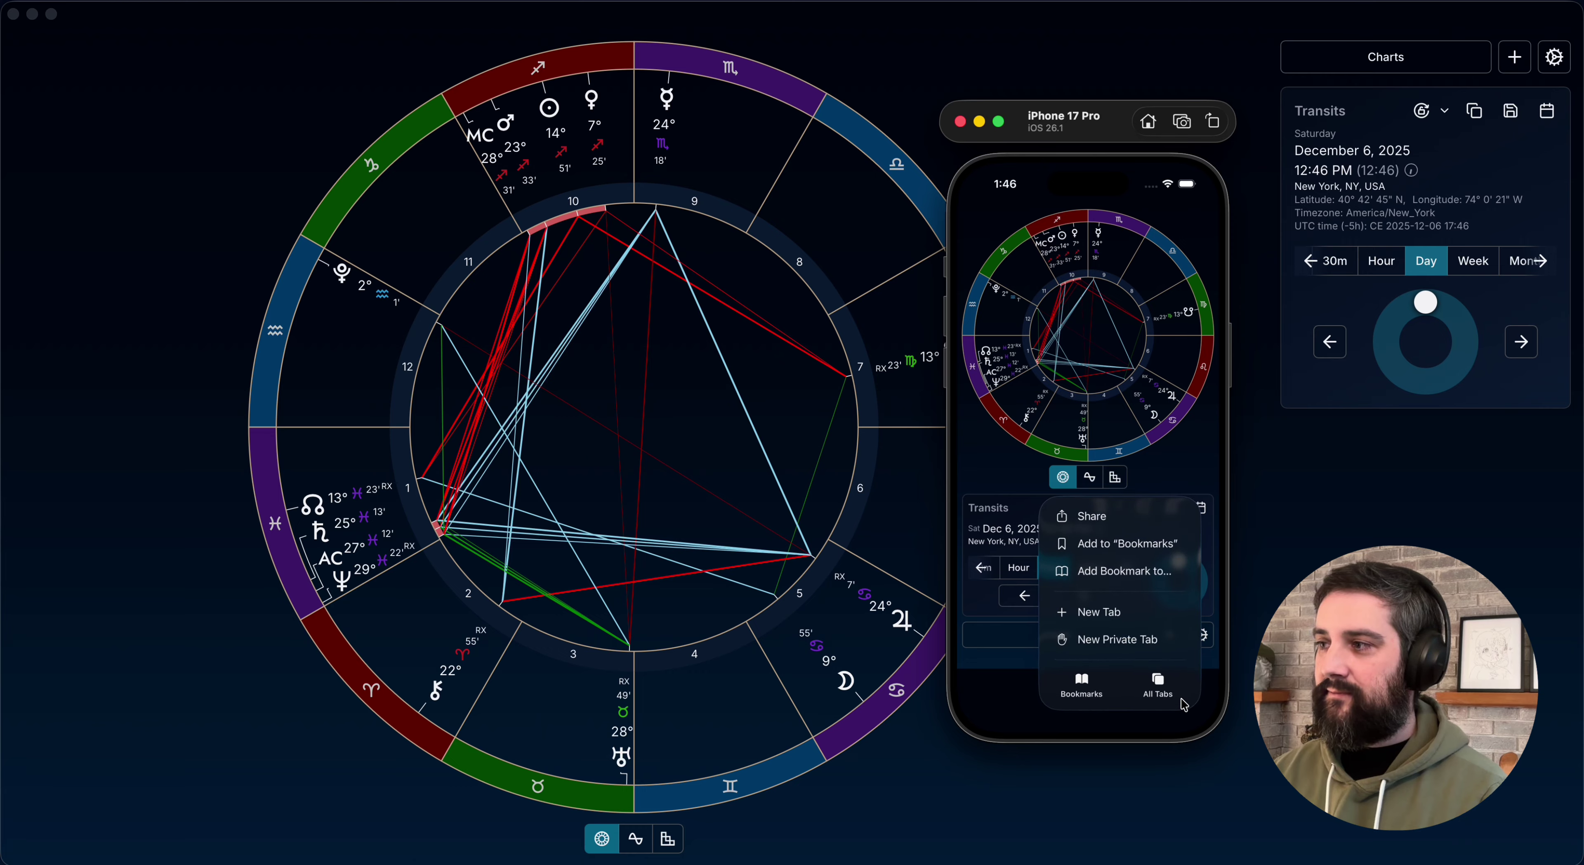
click(1185, 704)
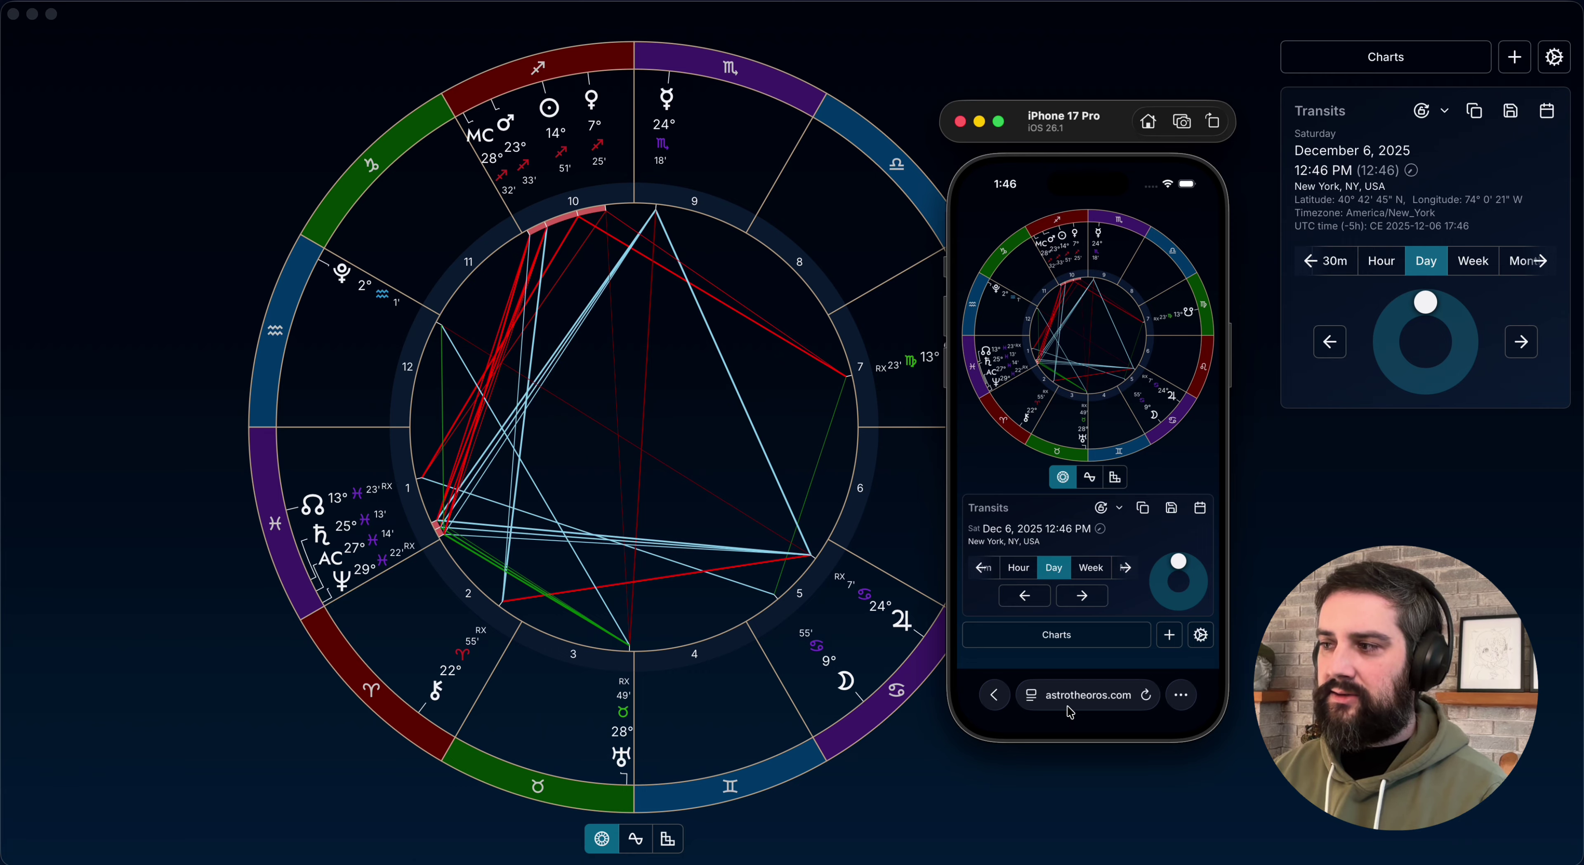
click(1182, 696)
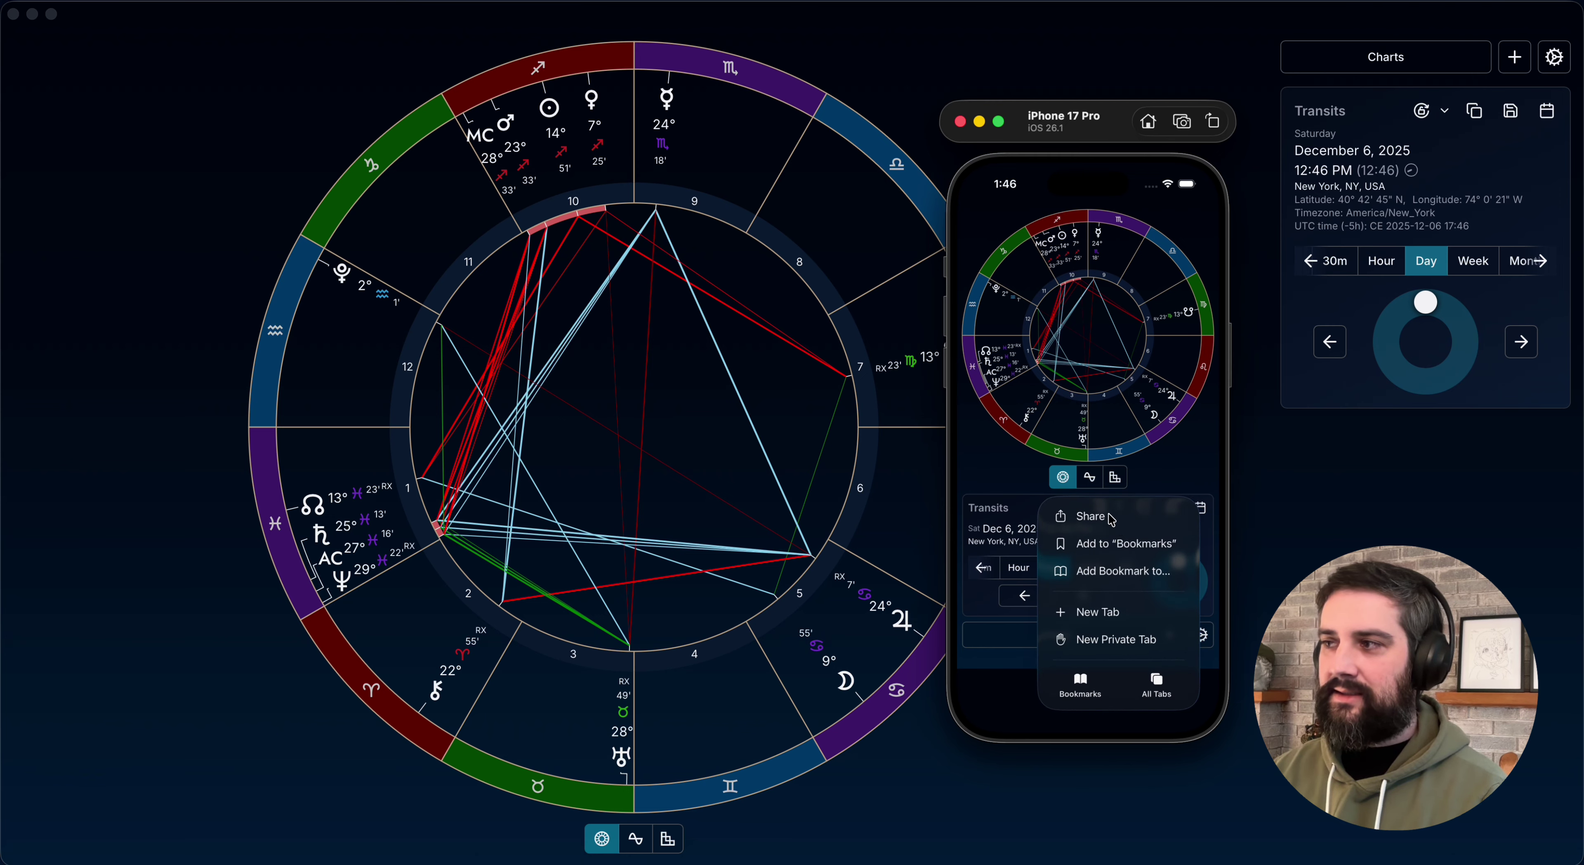
click(1089, 519)
drag(1108, 617, 1162, 333)
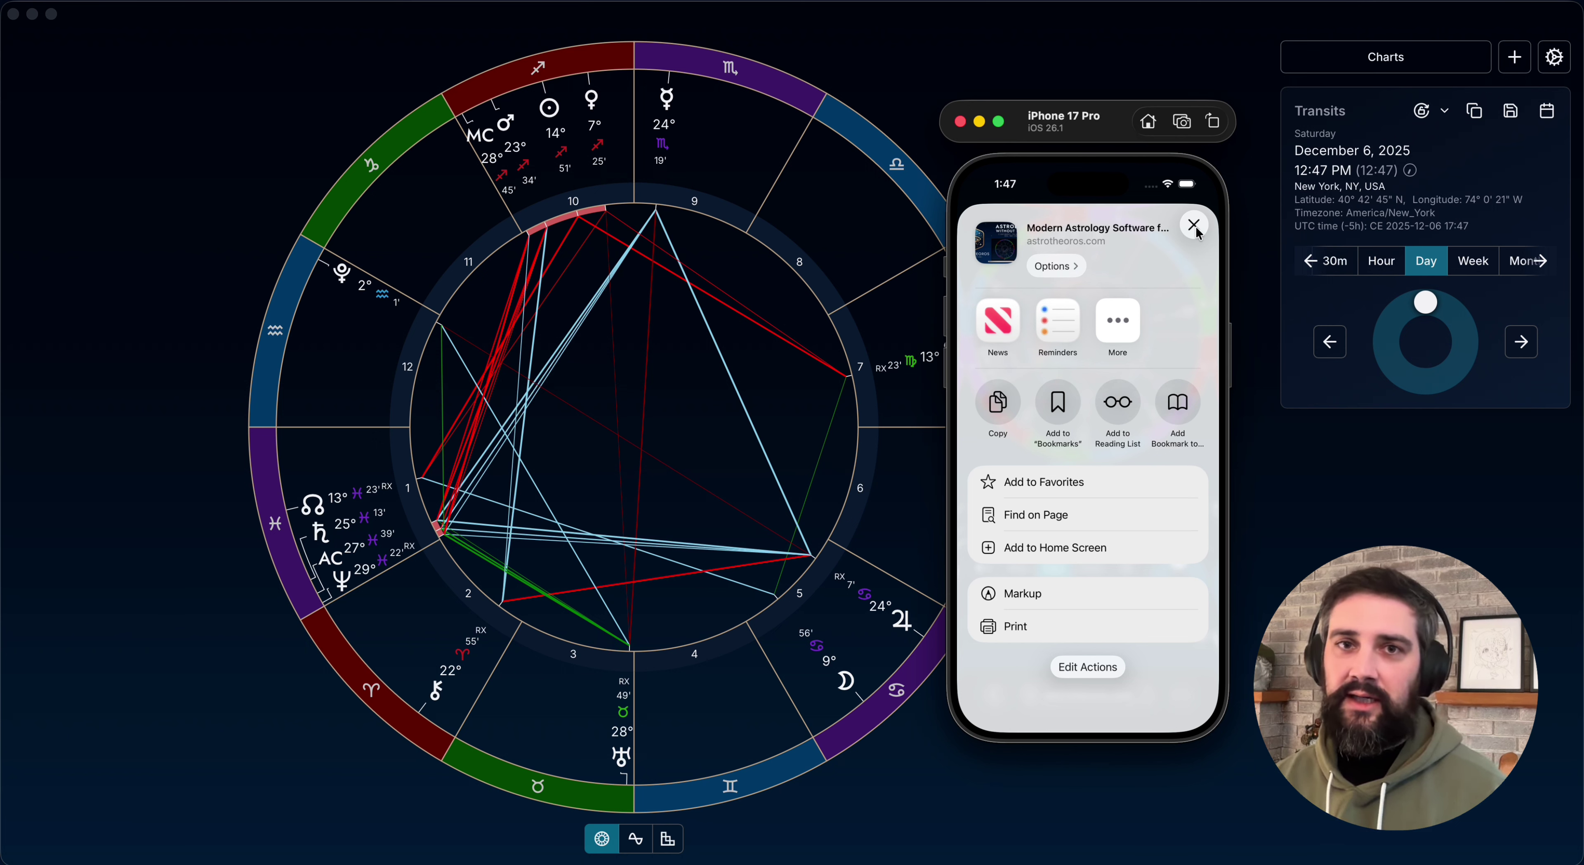
click(1070, 548)
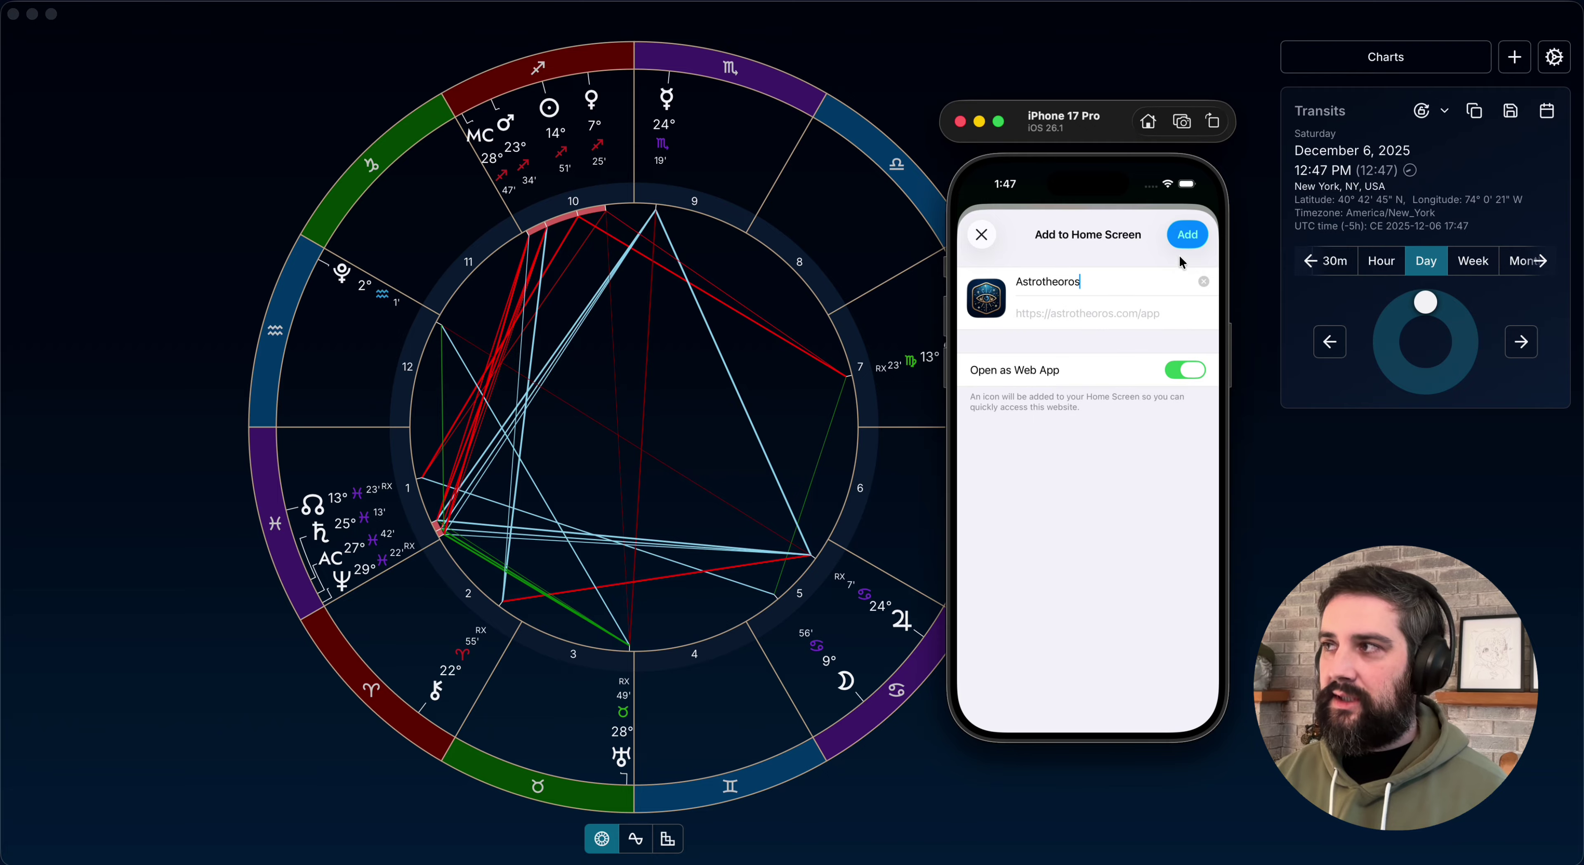
click(1186, 237)
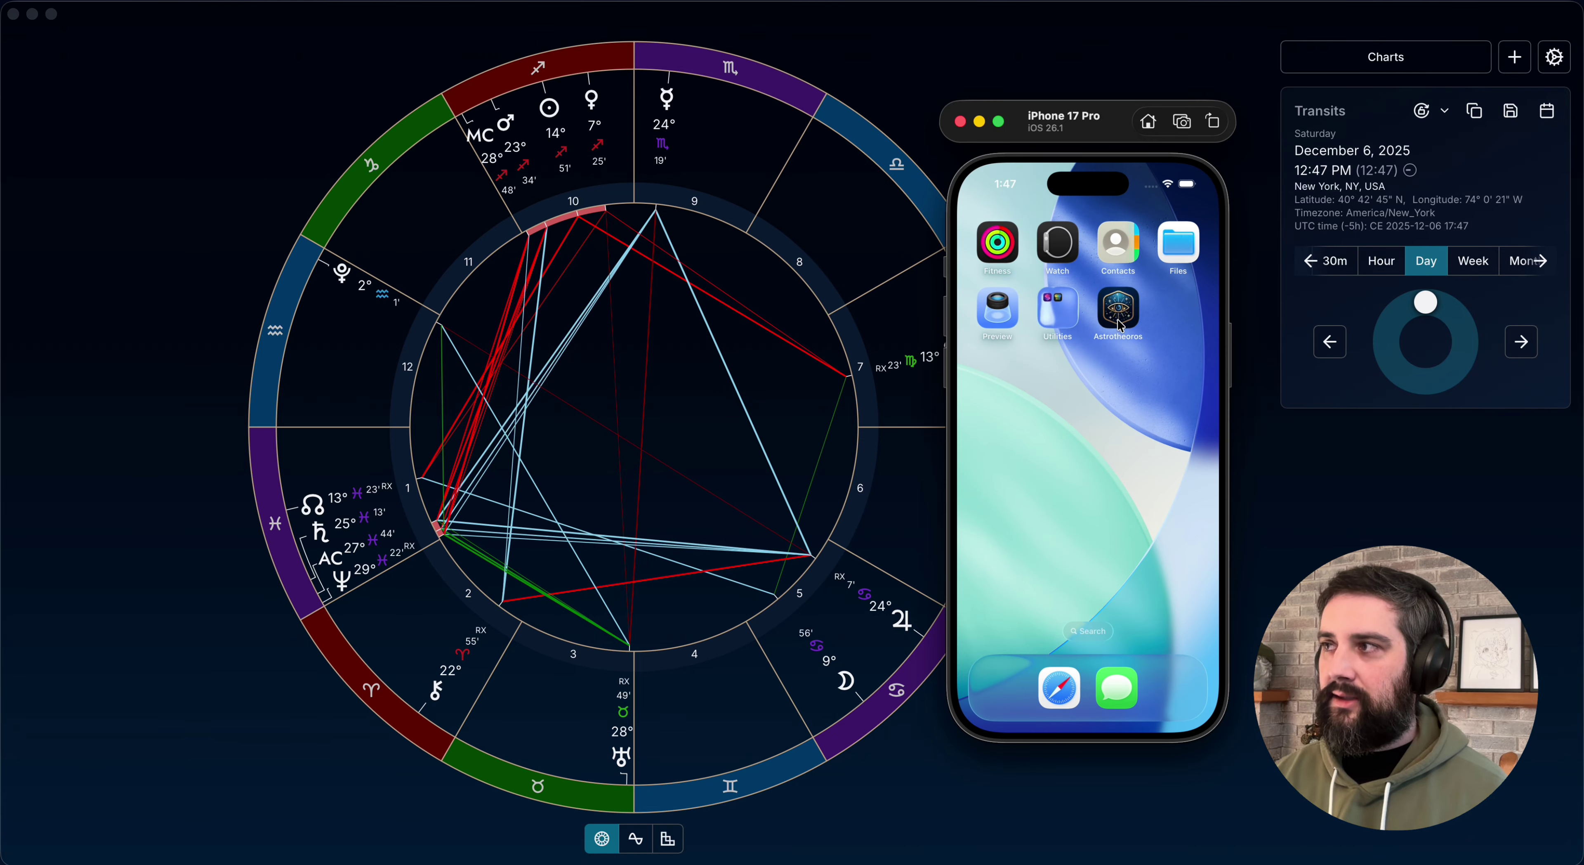
- Launch Astrotheoros from the iPhone home screen and put the simulator away to return to the desktop app
click(1119, 310)
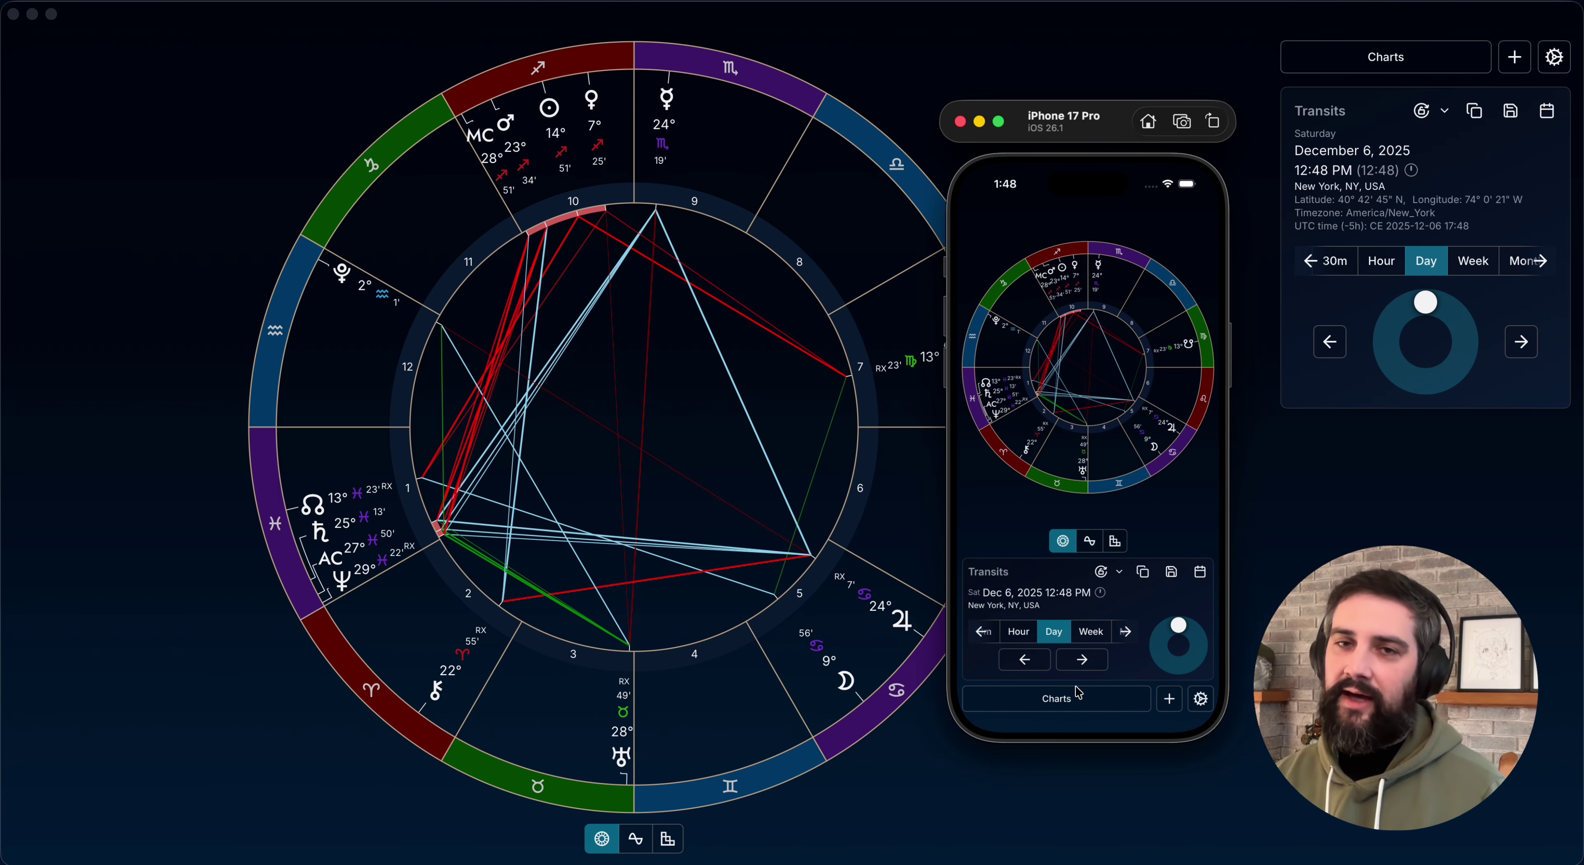
click(1199, 373)
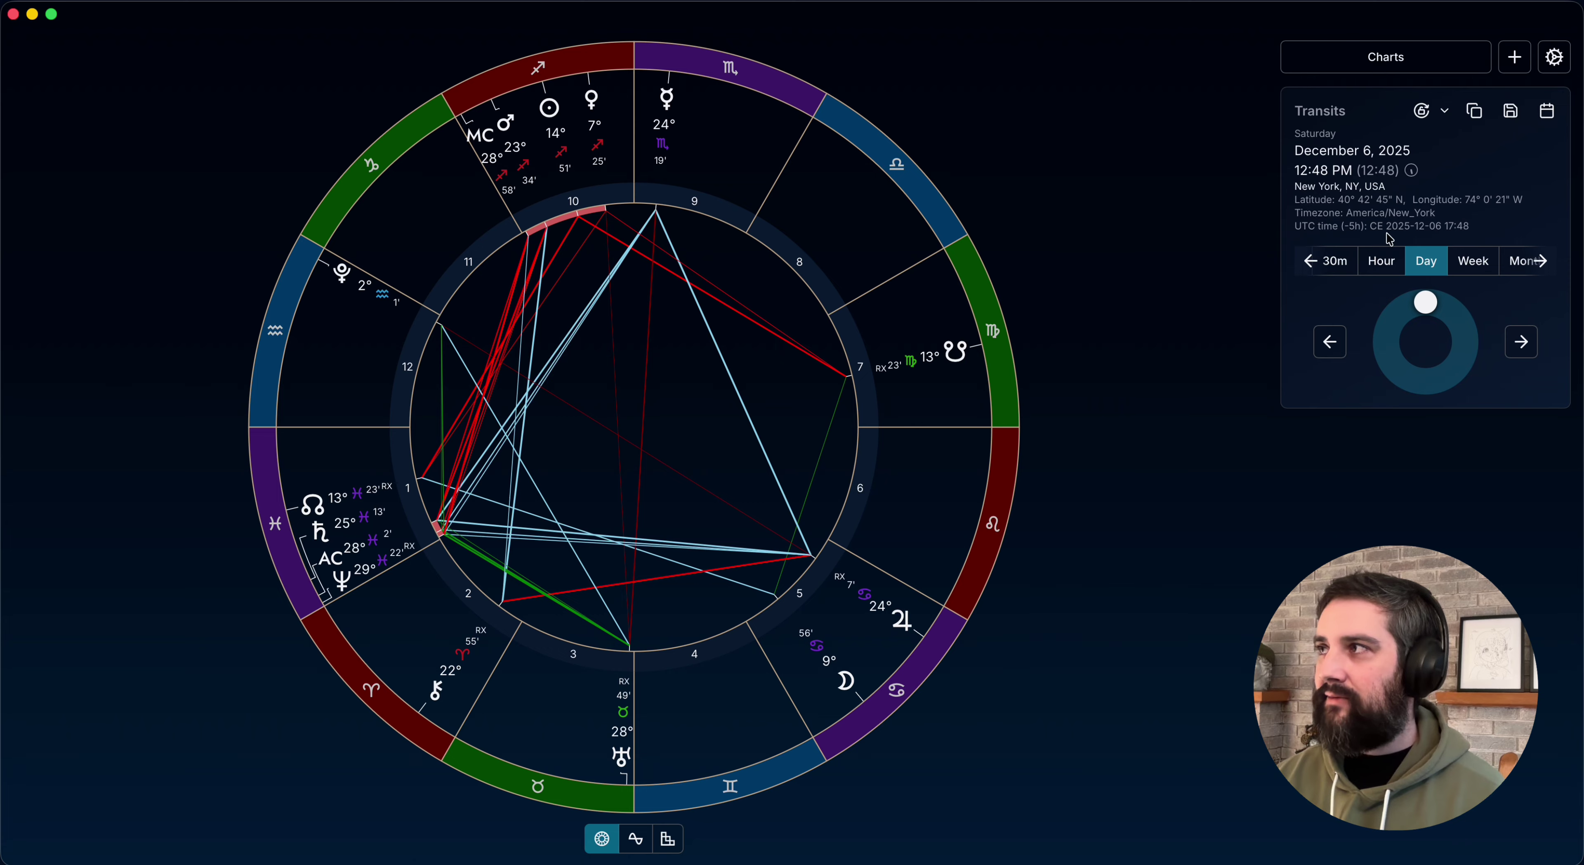
- Highlight the New York location in the transit details and clear the highlight again
drag(1294, 185, 1320, 204)
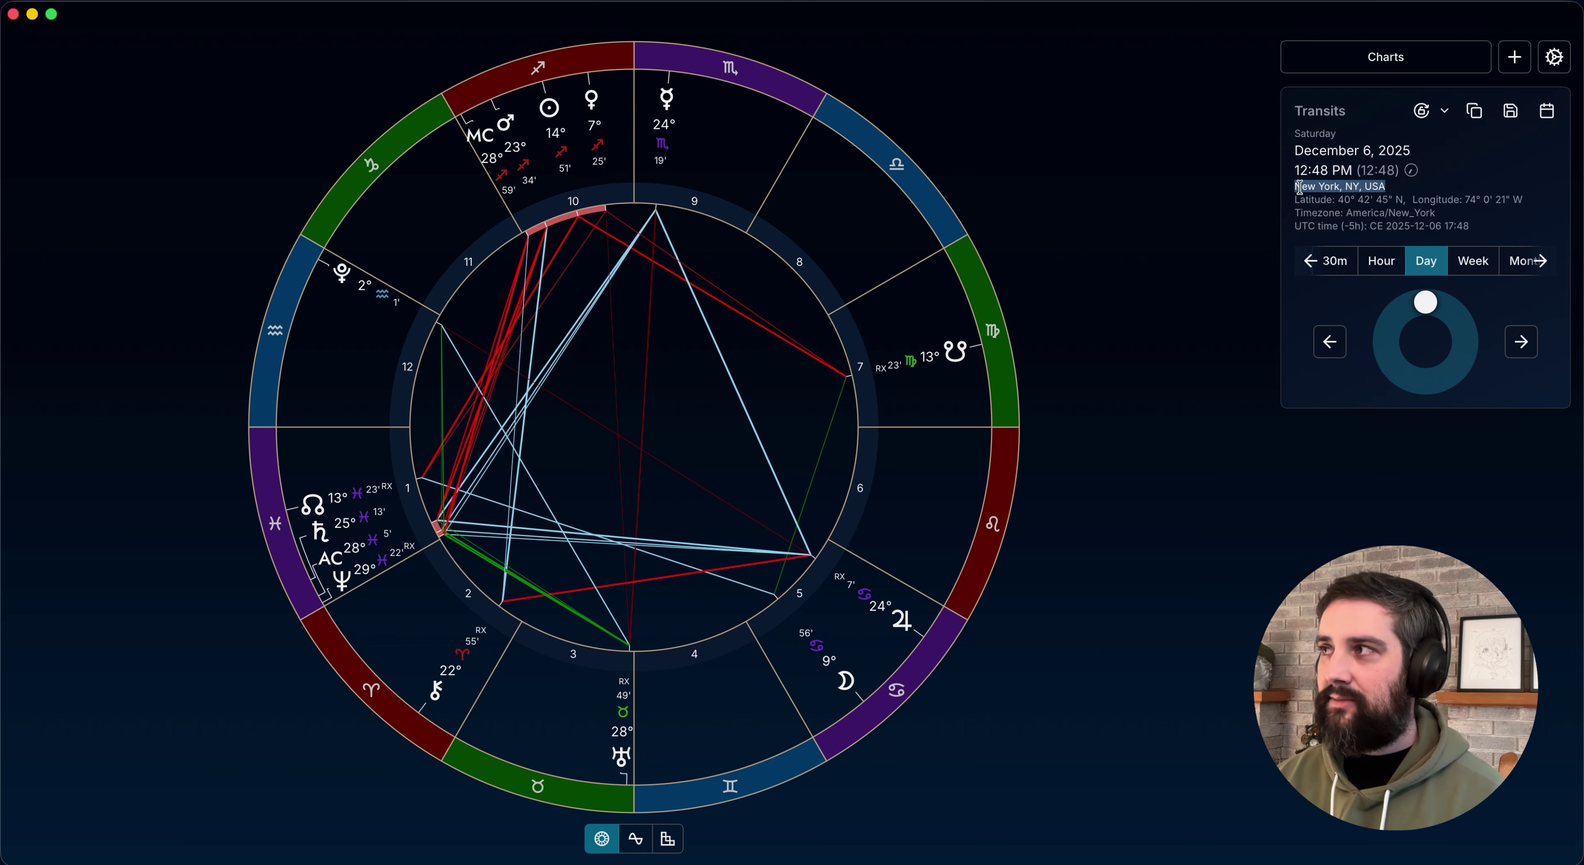
click(1408, 192)
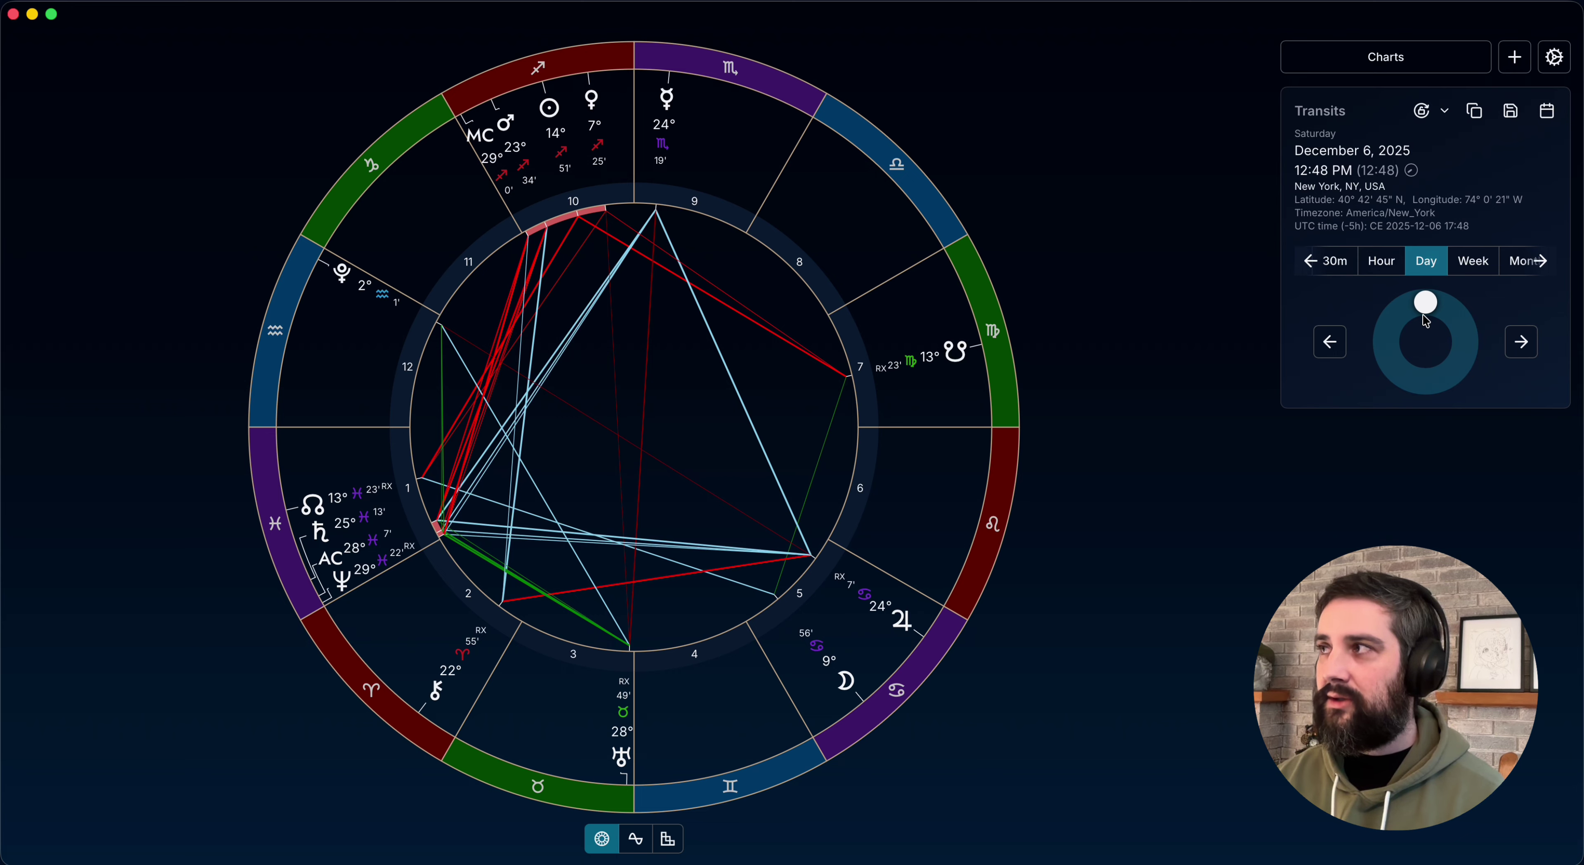
- Turn the transit dial back by days to December 2, 2025 and reset the chart to the current moment
mouse_move(1426, 302)
mouse_down()
mouse_move(1468, 345)
mouse_move(1461, 367)
mouse_move(1427, 301)
mouse_up()
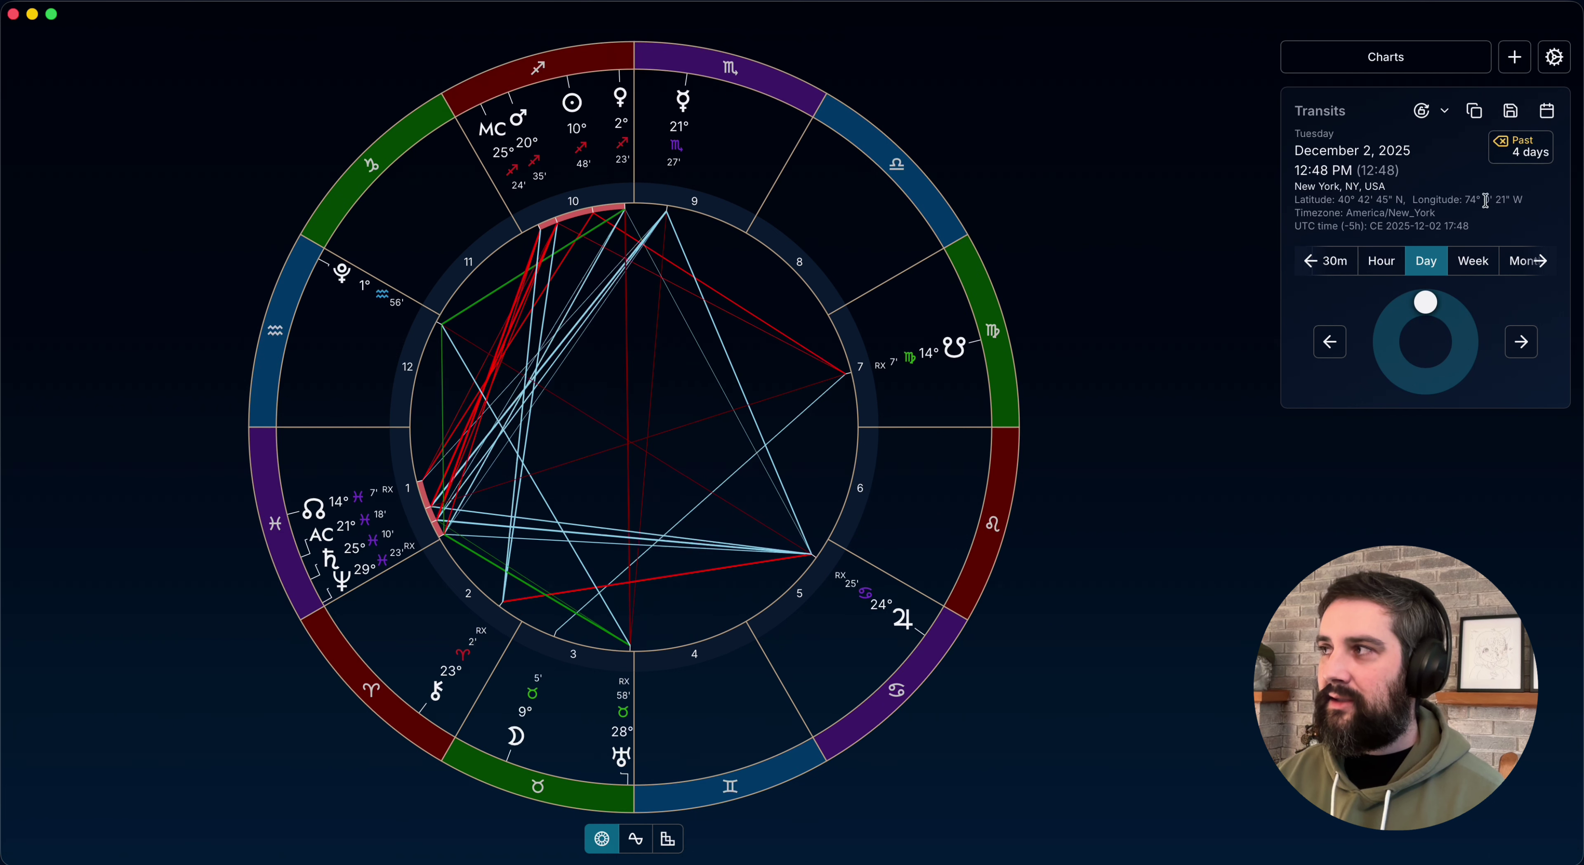
click(1522, 148)
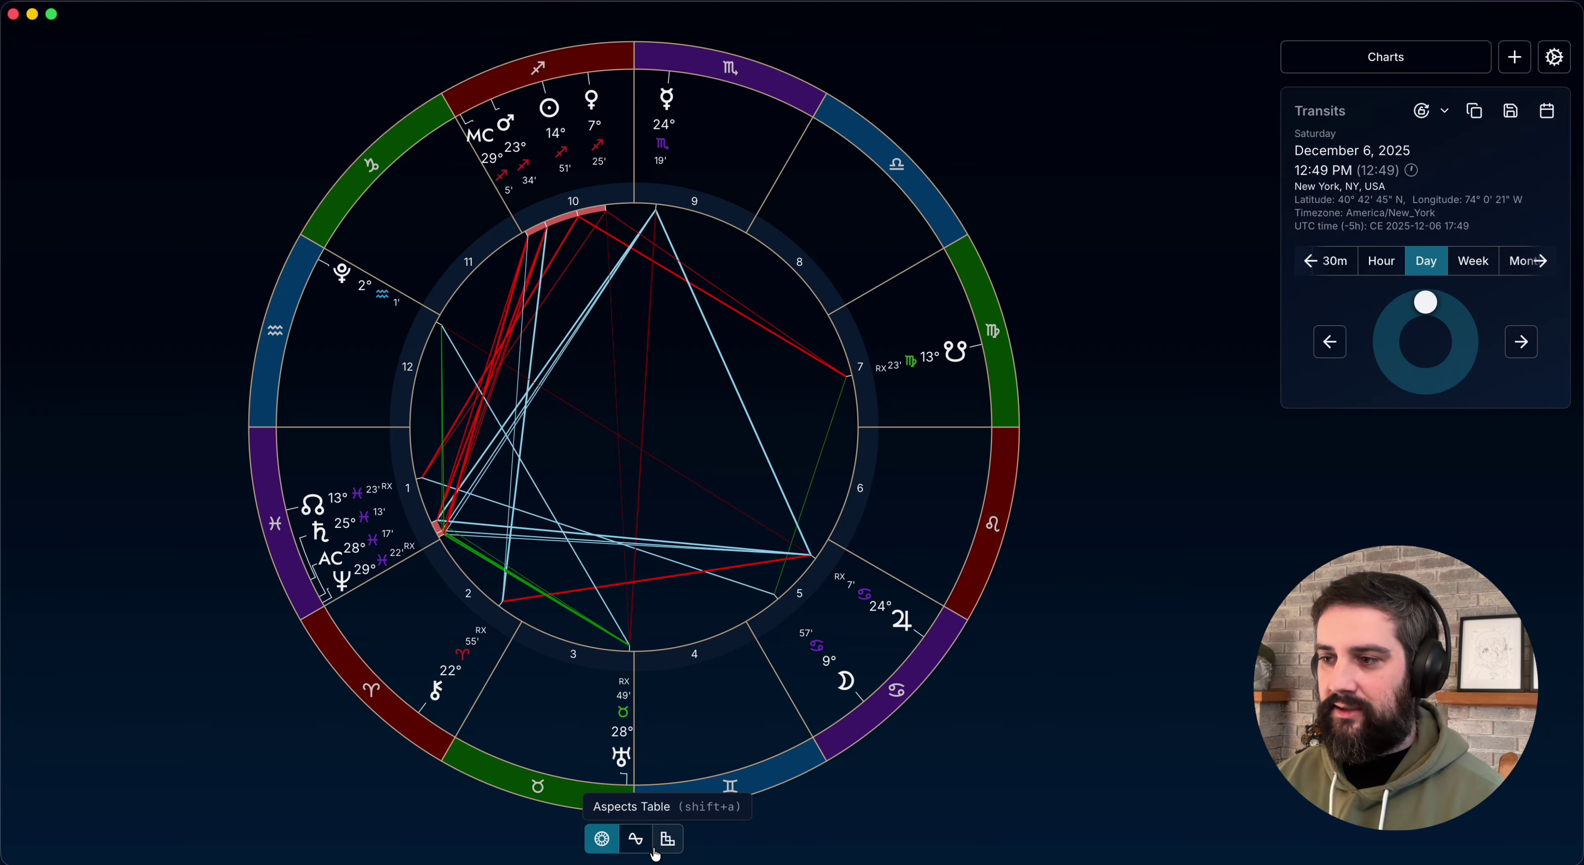
- View the transits as an aspects table and as a declinations graph
click(668, 840)
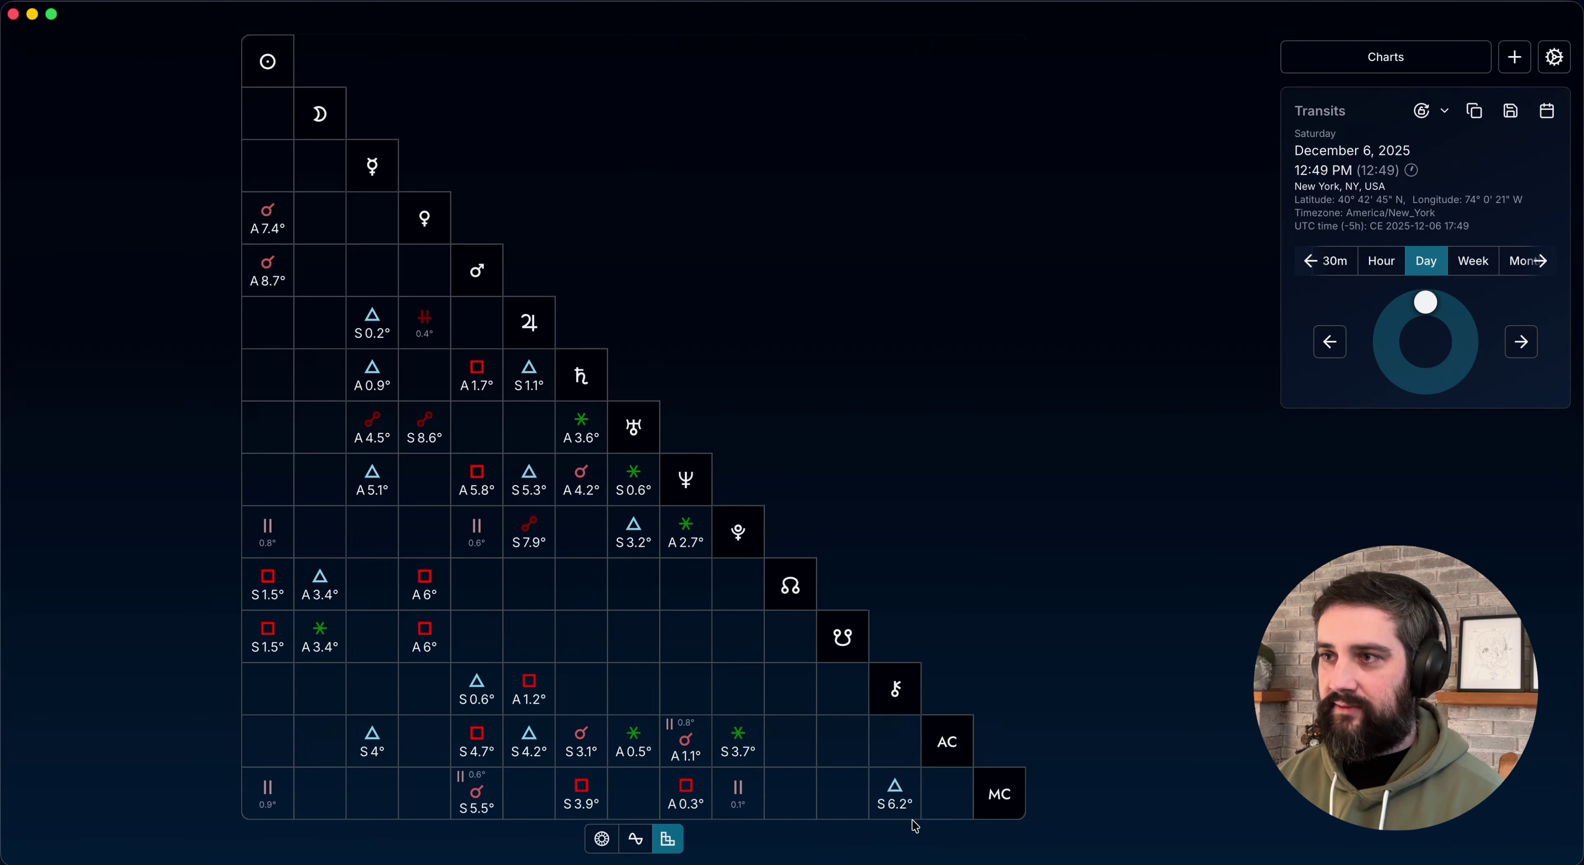
click(642, 829)
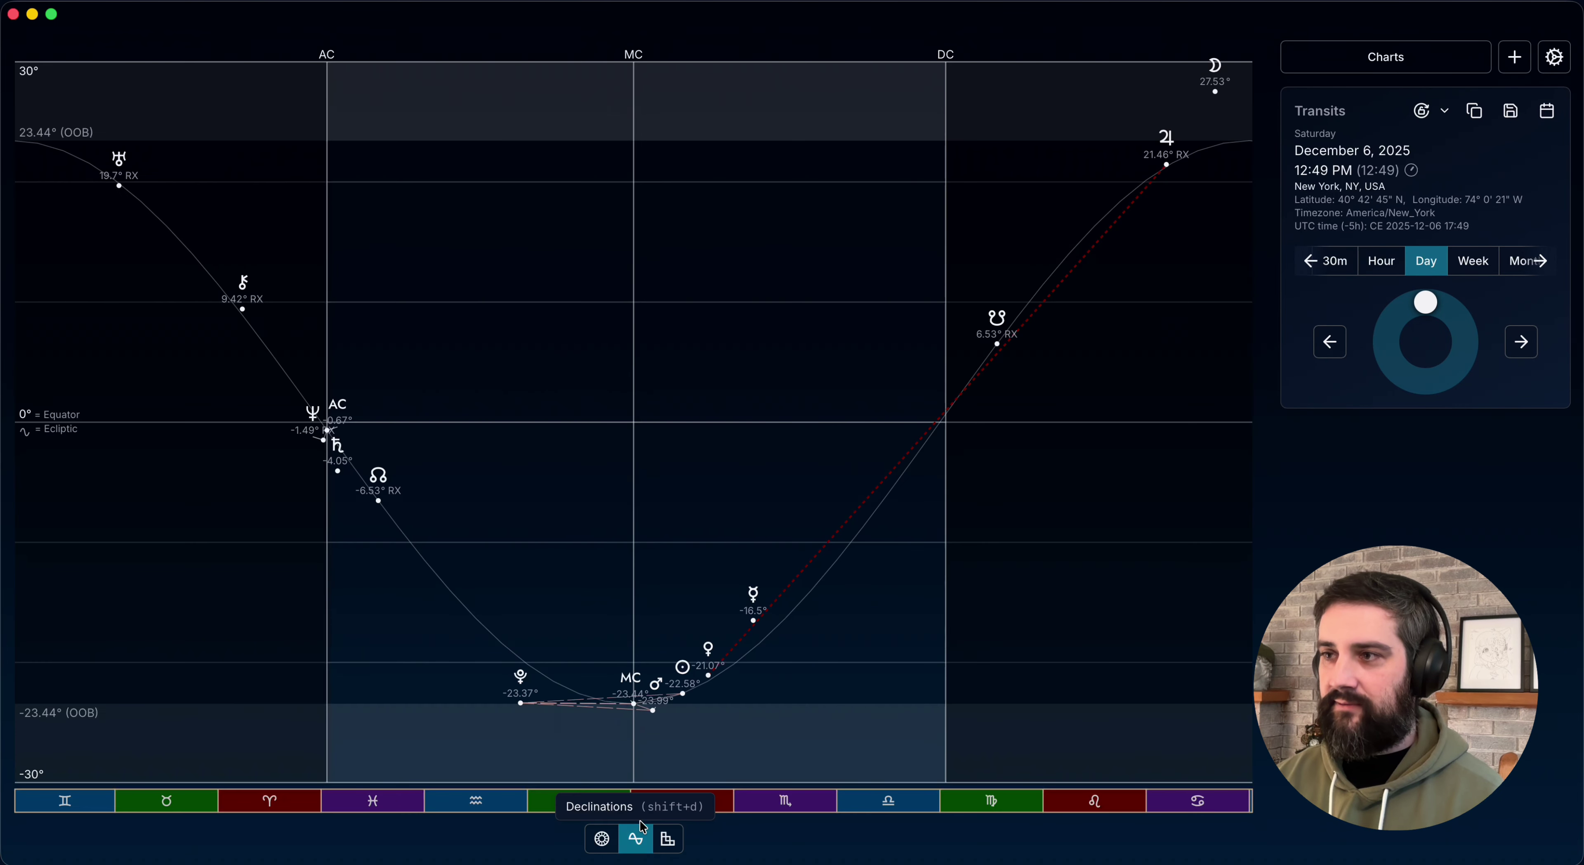
- Switch the transits through the wheel, aspects table and declinations views, ending on the wheel
click(602, 844)
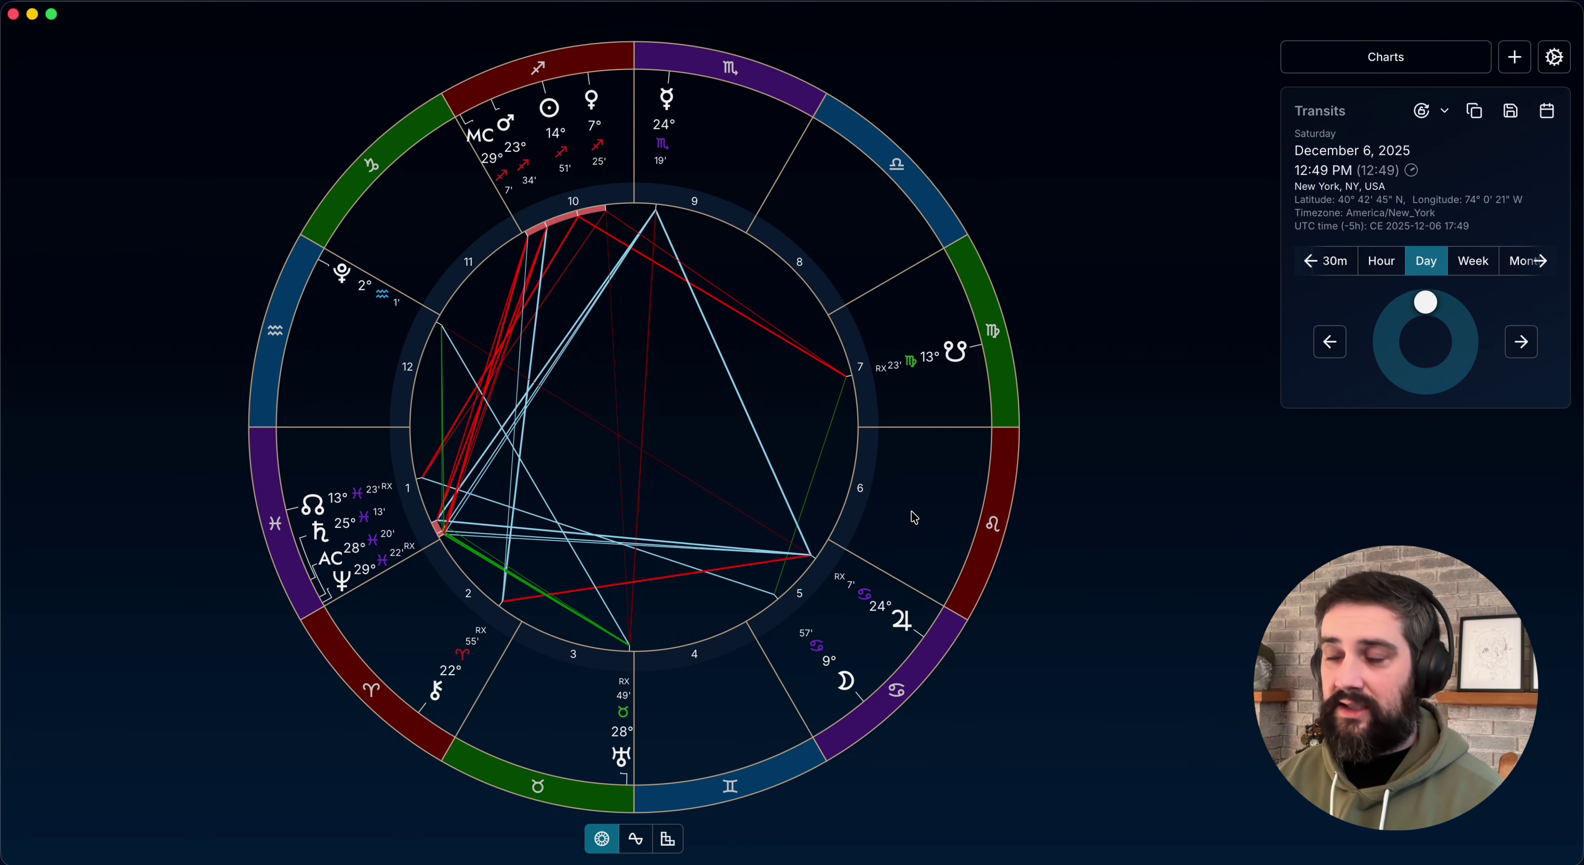
key(3)
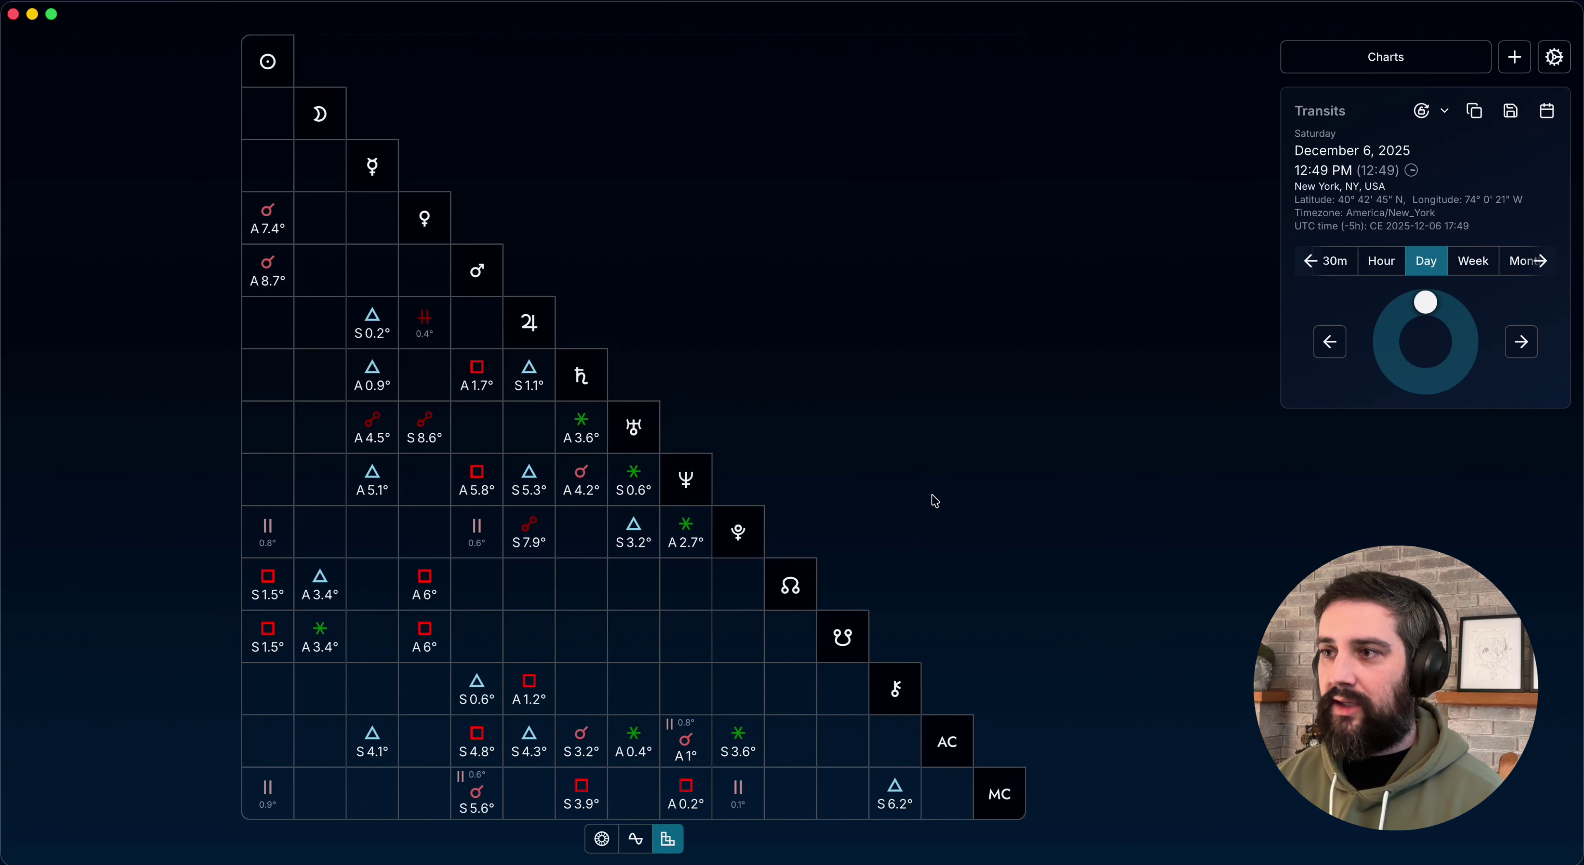
key(1)
key(2)
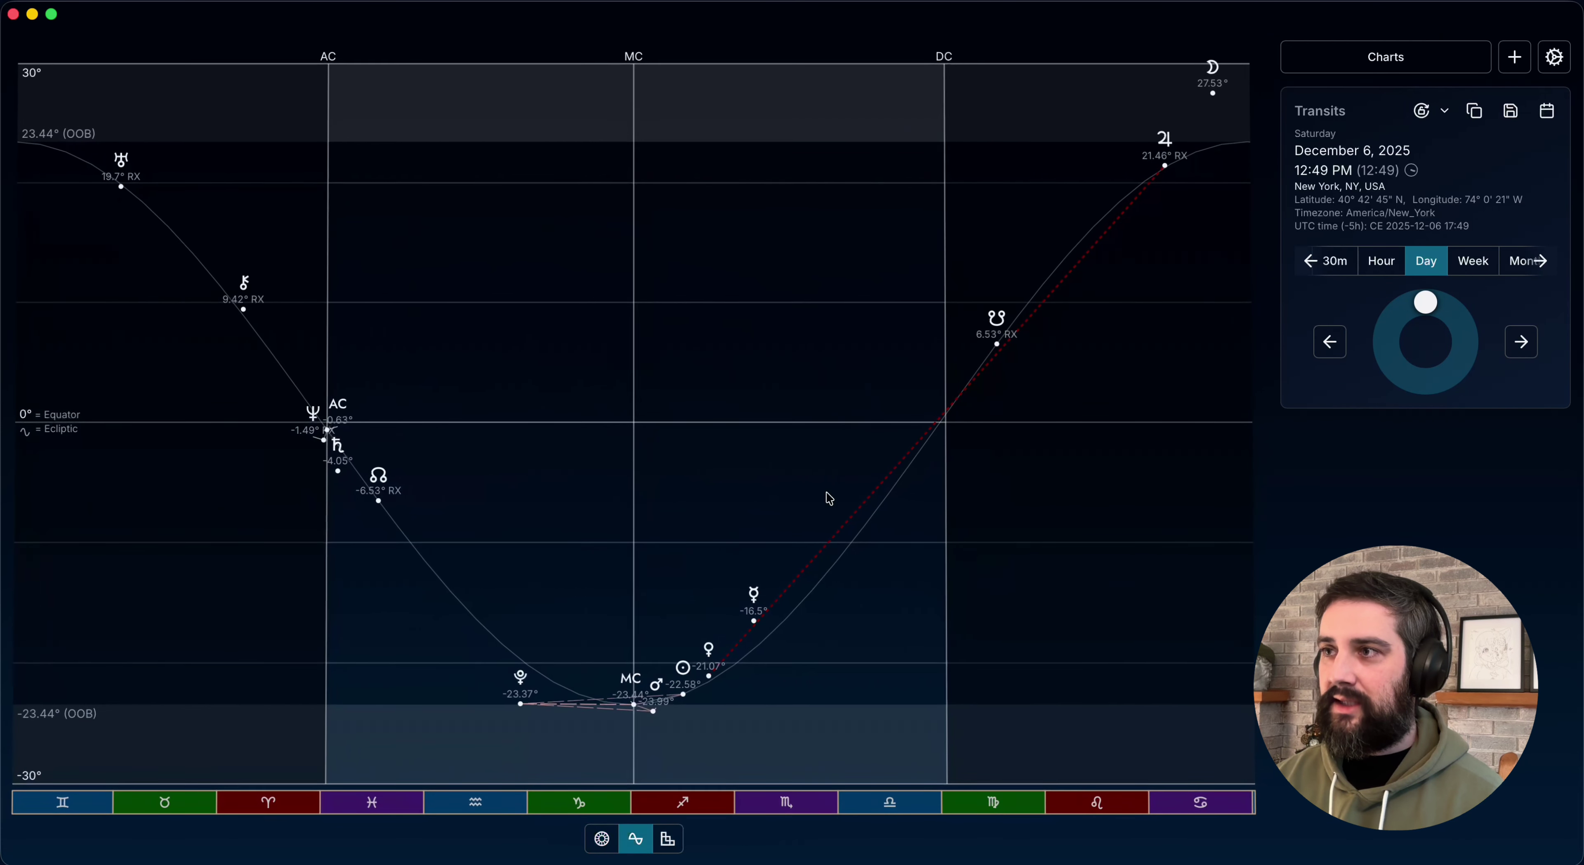
key(1)
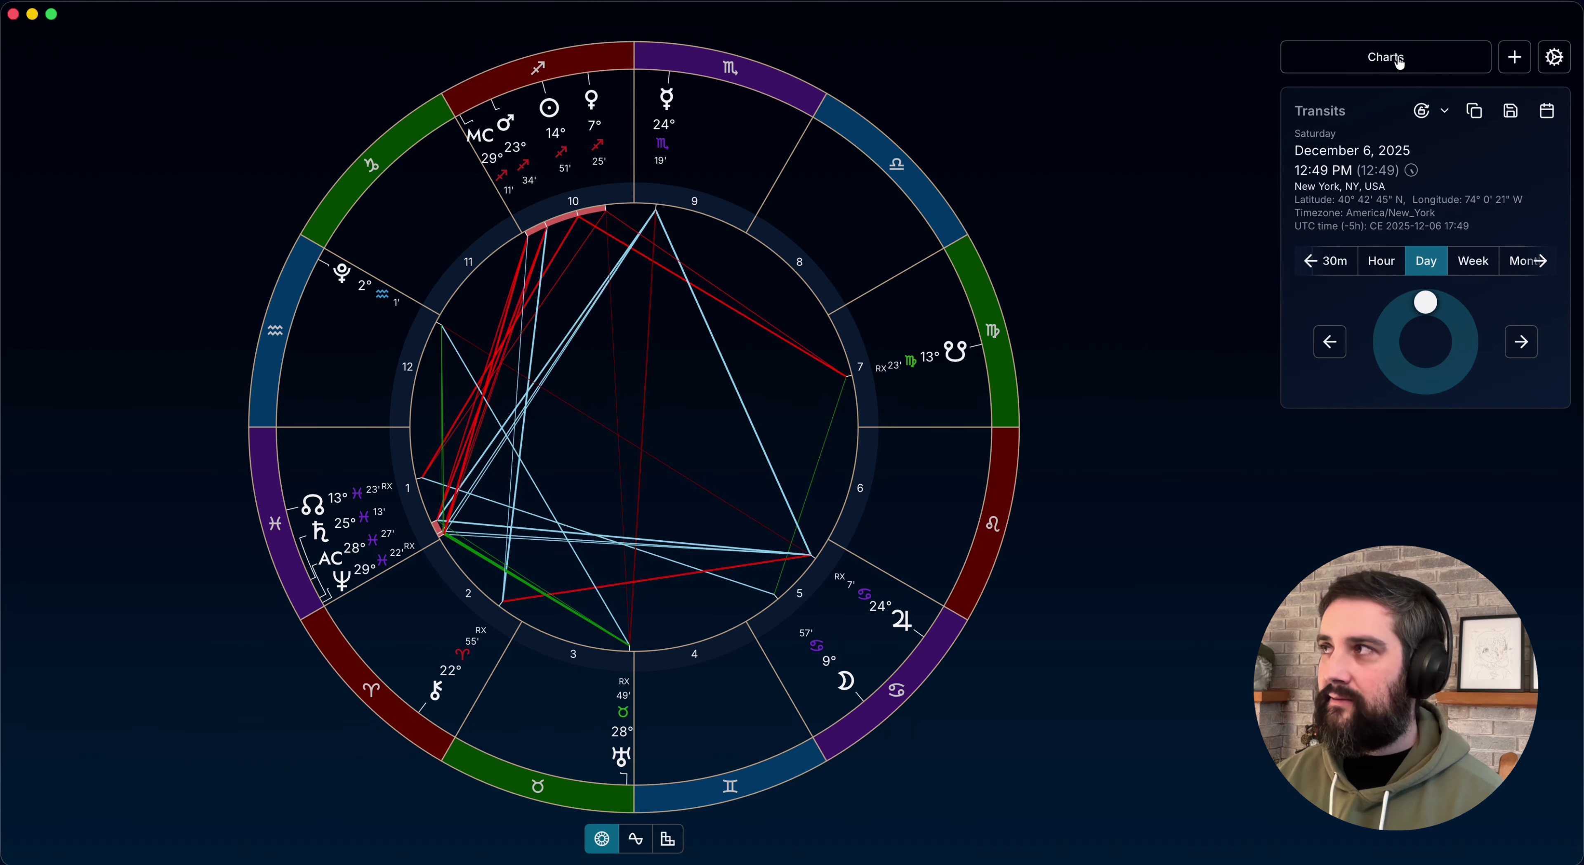
- View the charts drawer and the settings drawer, closing each one again
click(1380, 67)
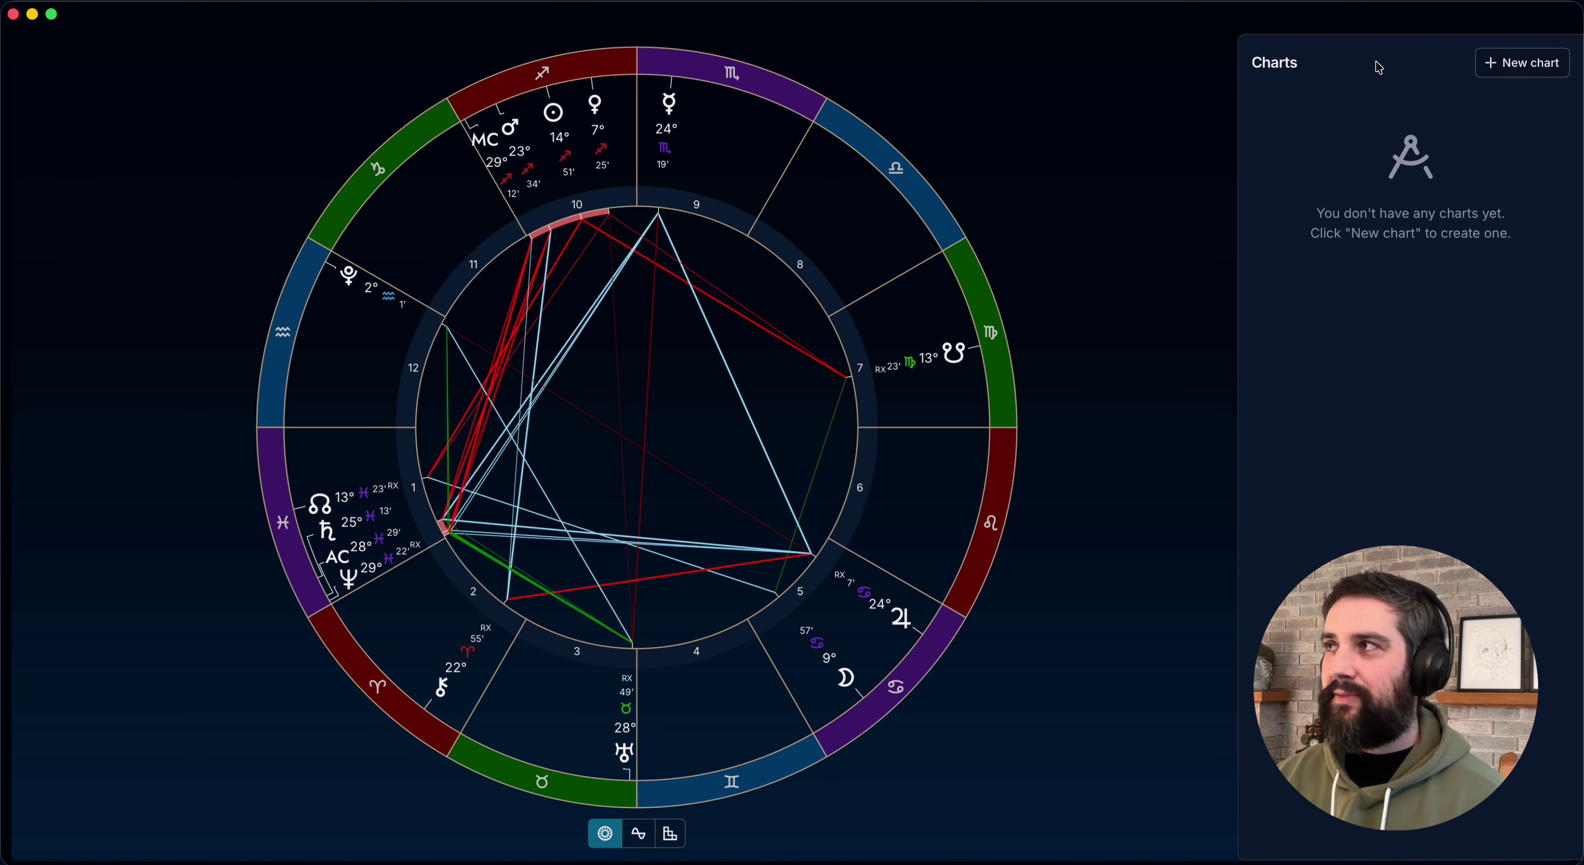
click(1141, 269)
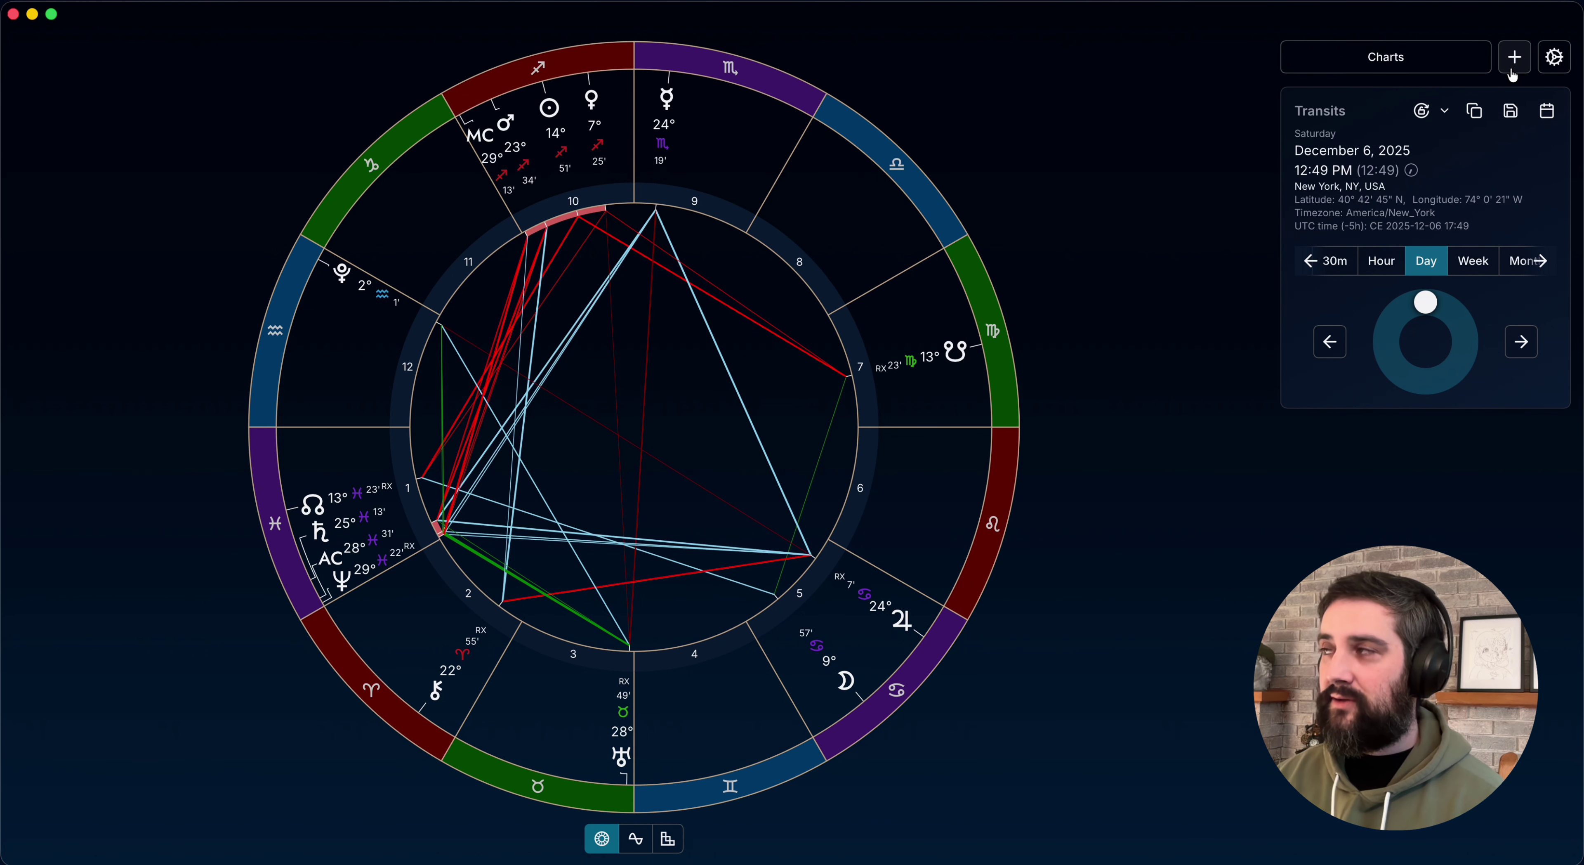
click(1553, 56)
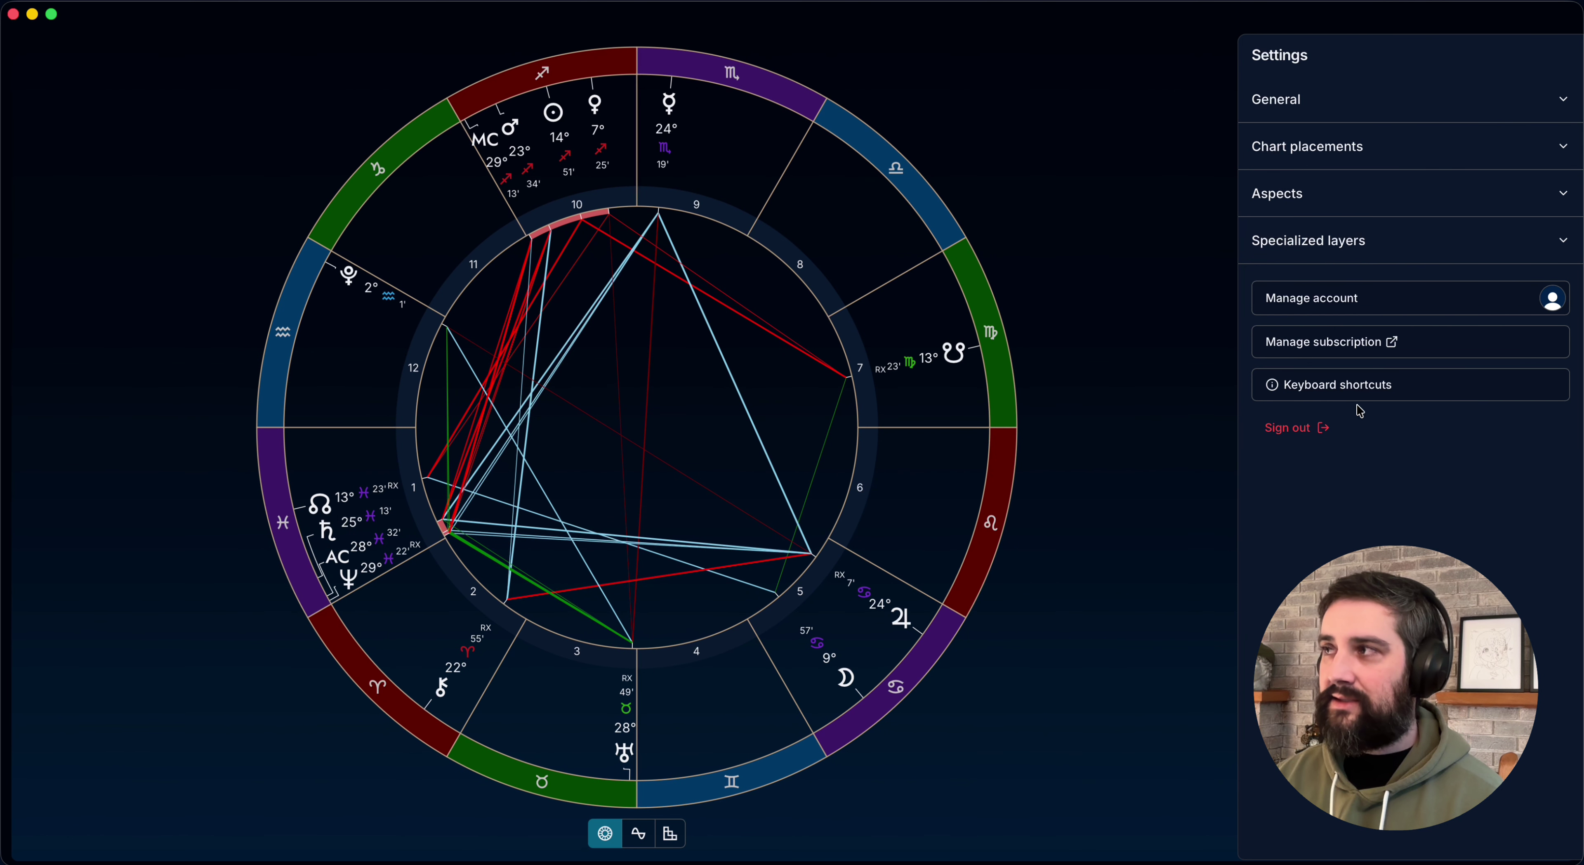
click(1144, 469)
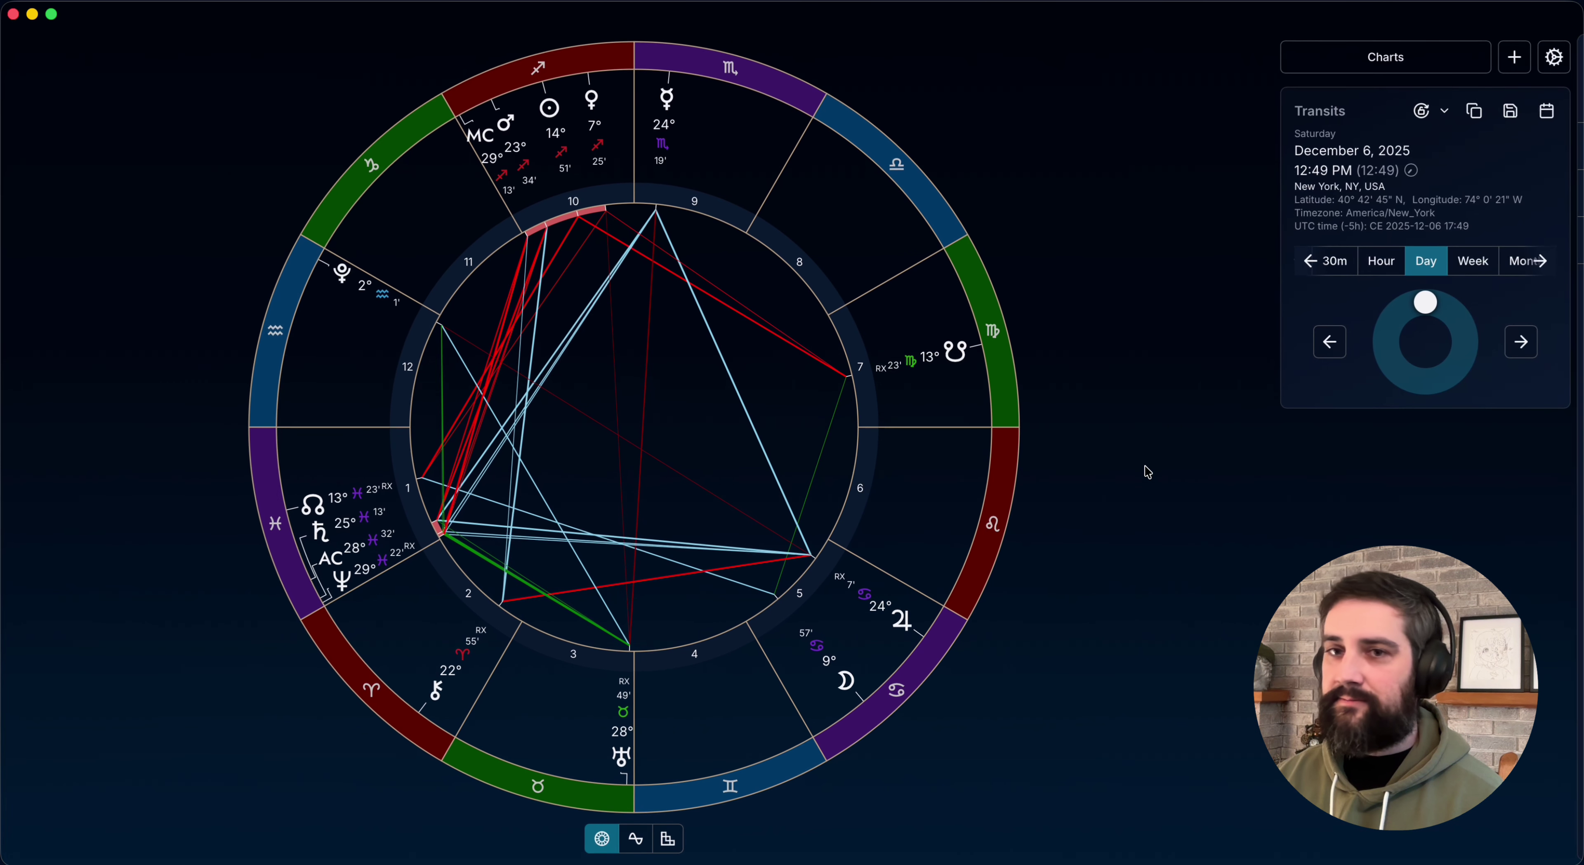
- View the list of keyboard shortcuts from the settings and return to the transit chart
click(1557, 58)
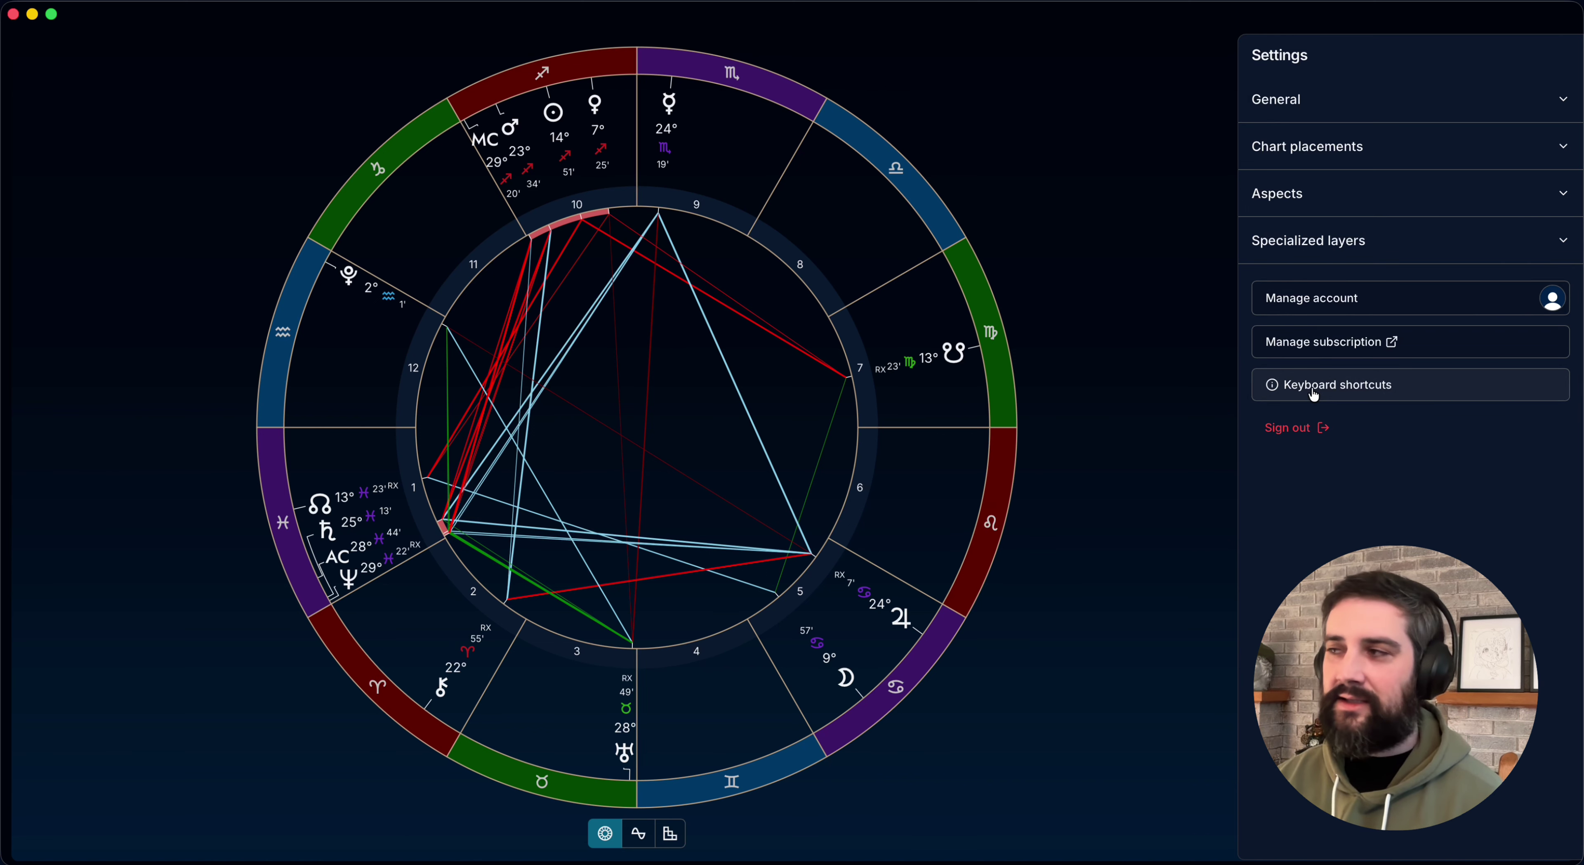
click(1335, 394)
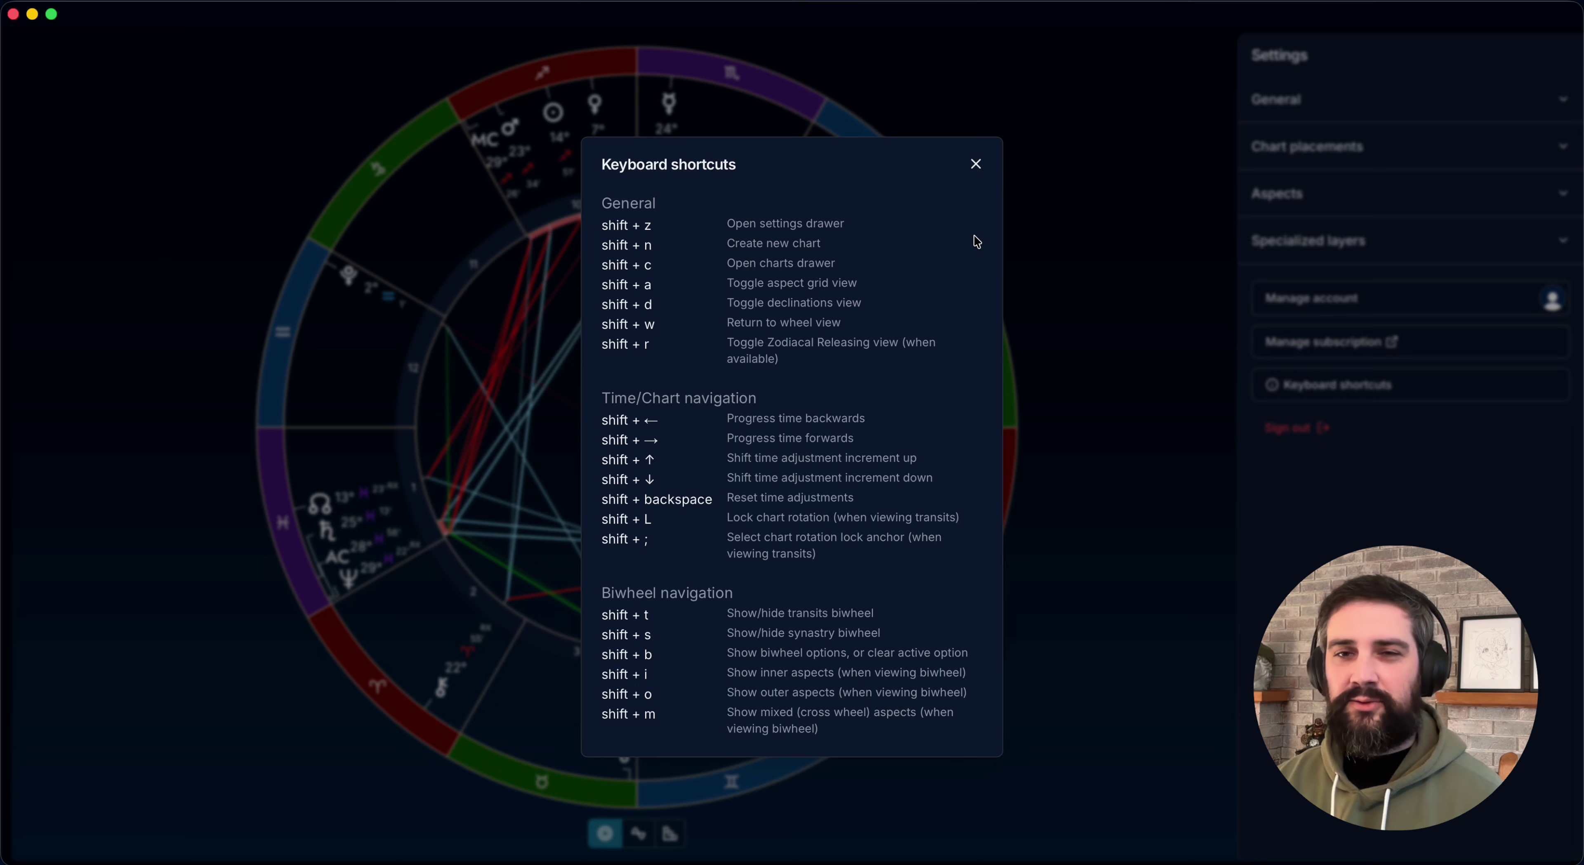
click(976, 164)
click(1131, 473)
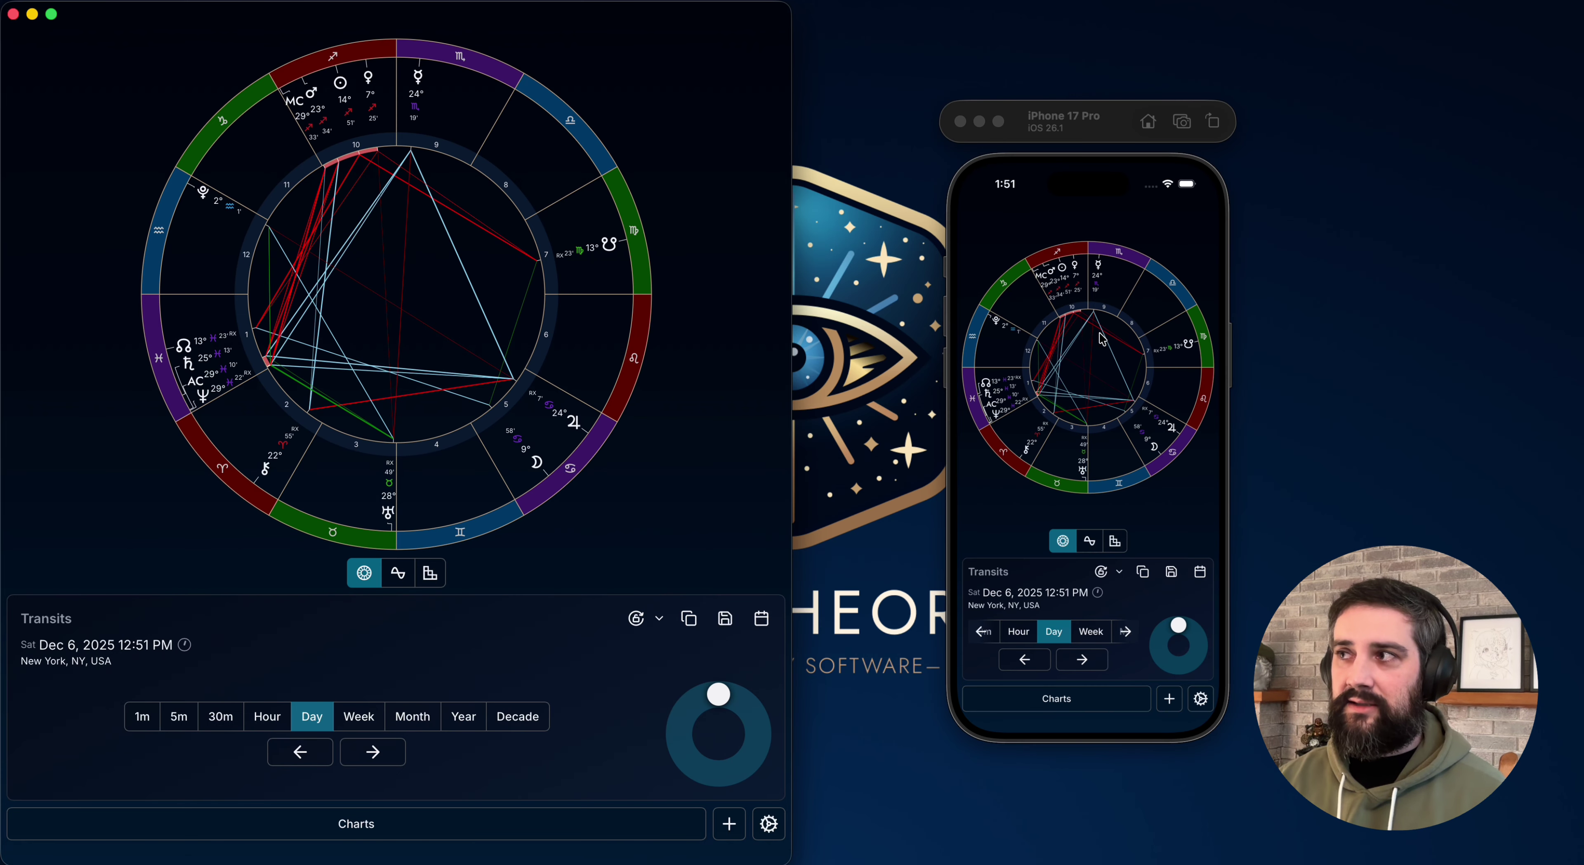
- Open a second chart window and arrange the two windows side by side, each filling half of the desktop
key(ctrl+alt+Right)
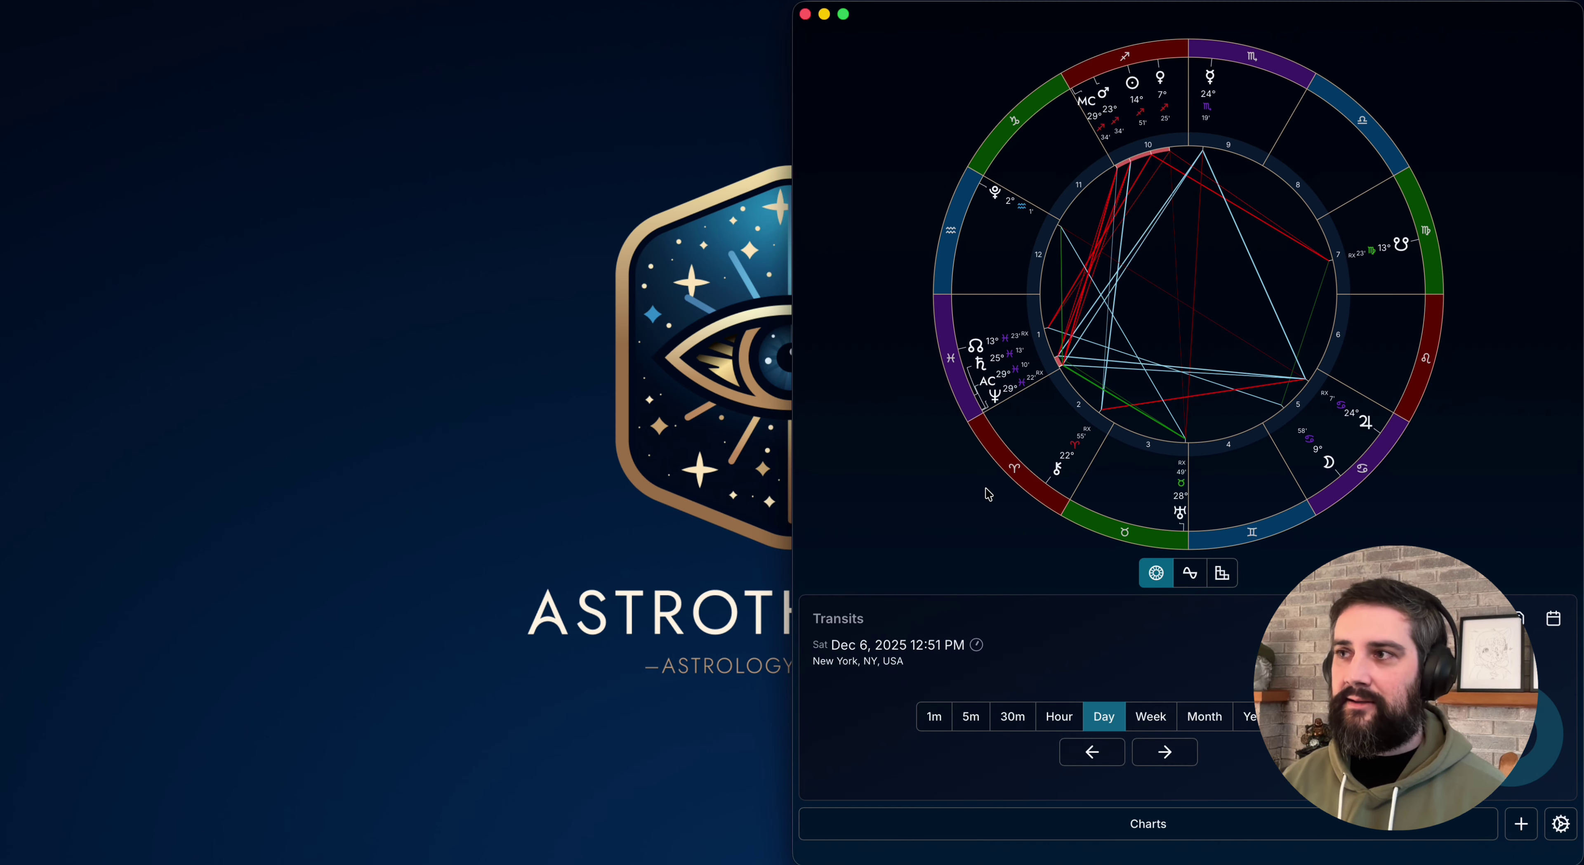
key(ctrl+alt+Left)
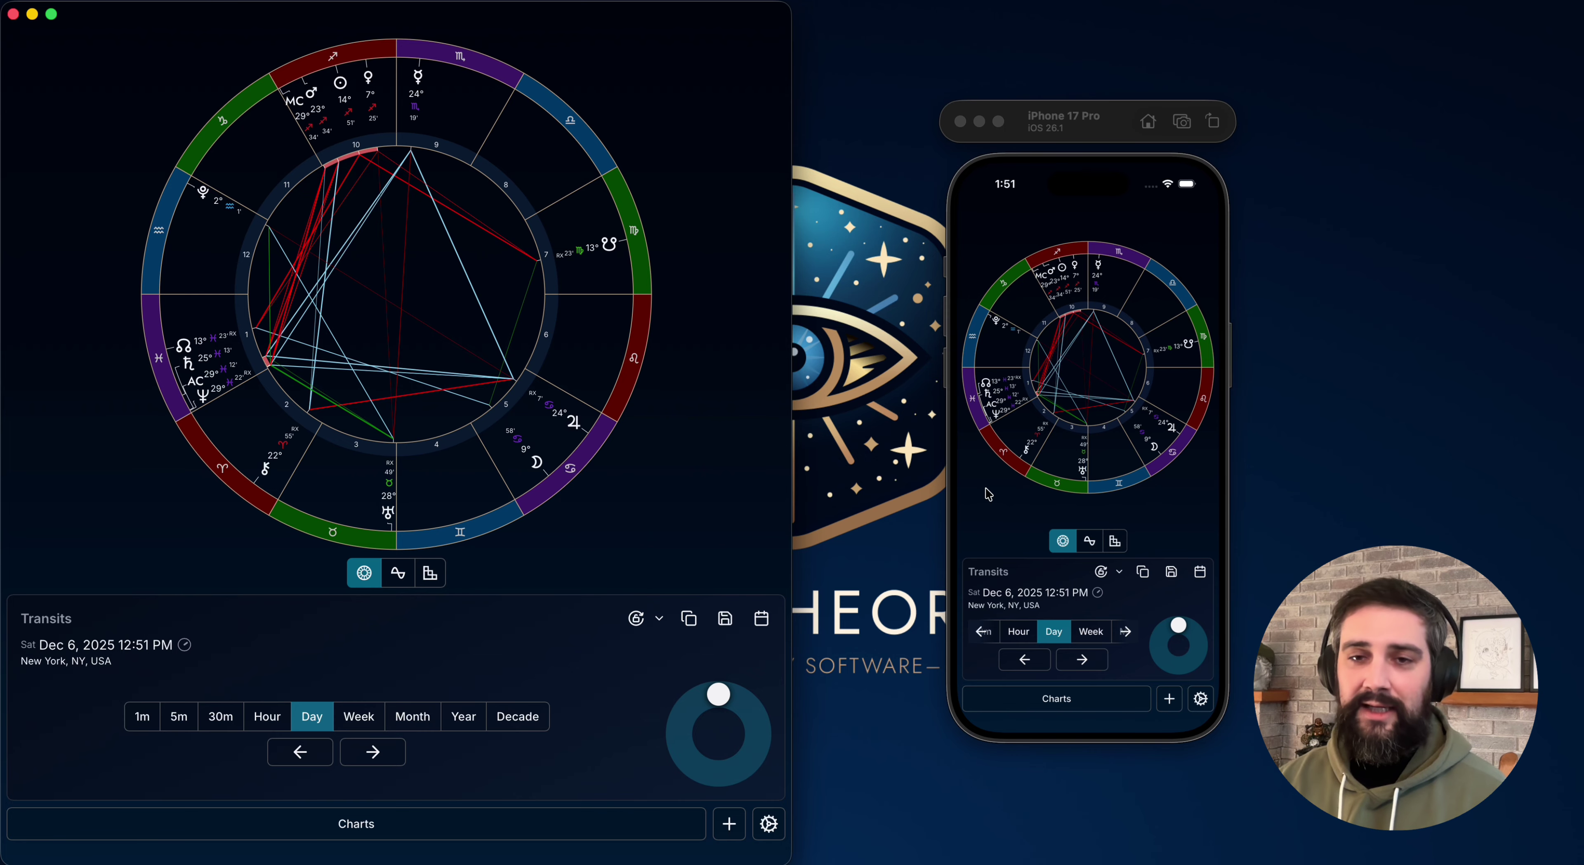
key(super+n)
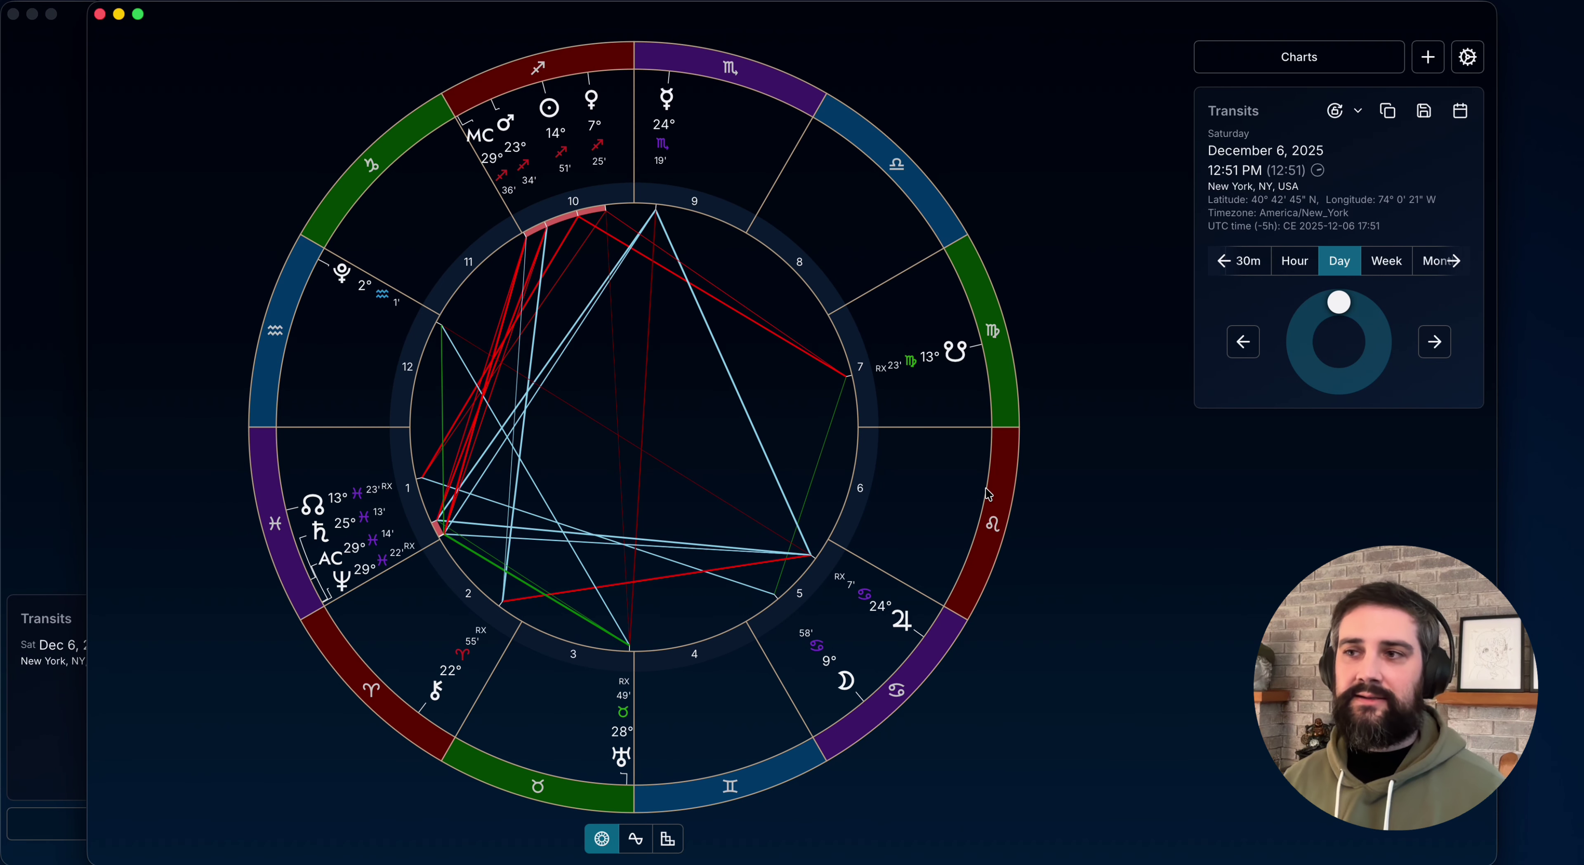
key(ctrl+alt+Right)
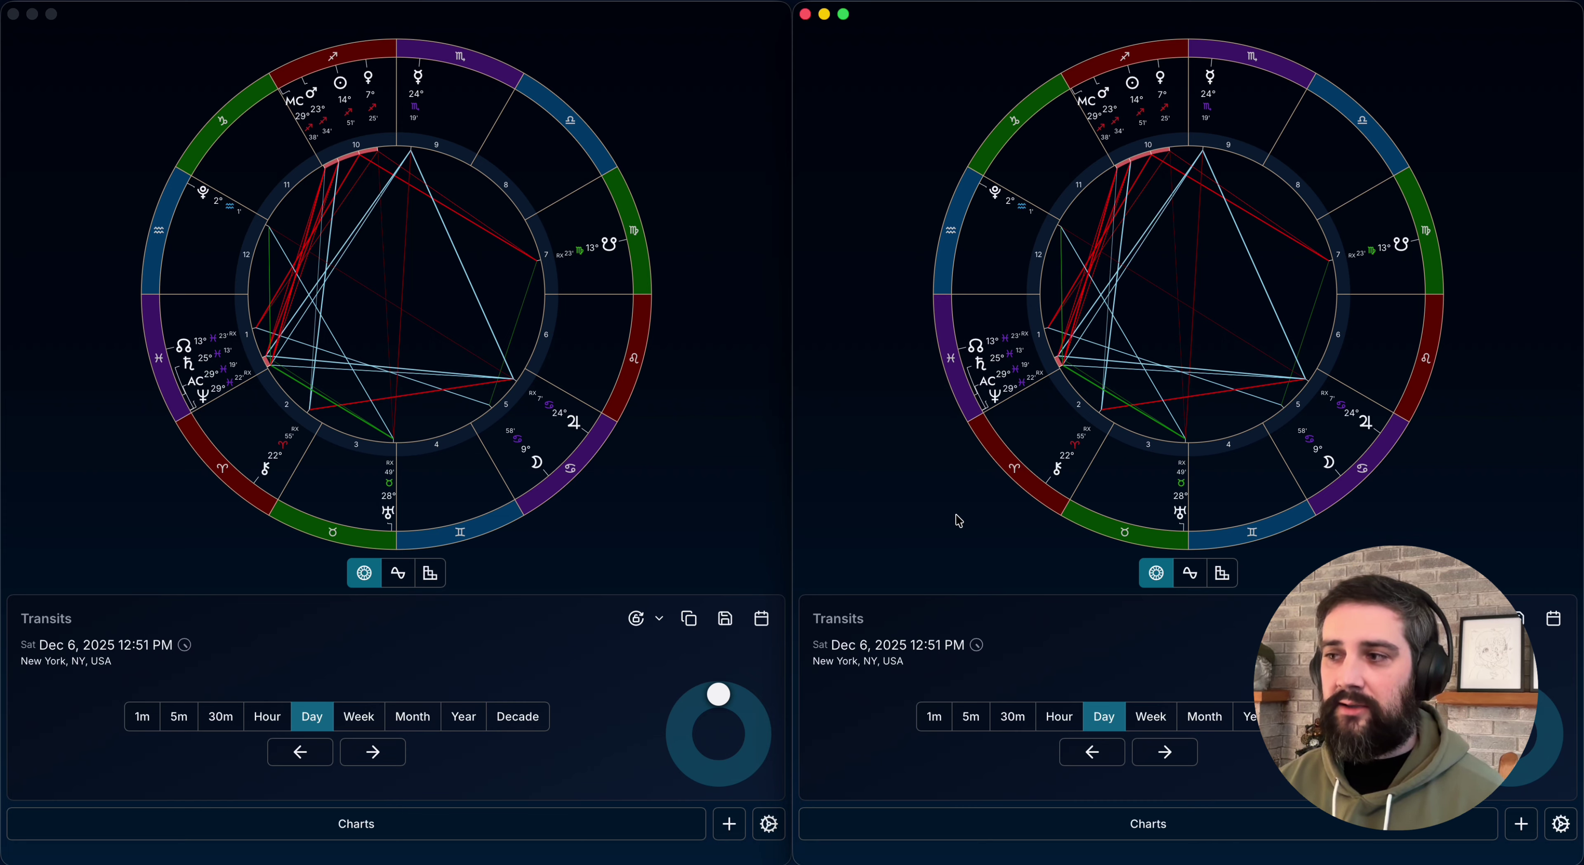
- Open further chart windows and tile four of them so each fills a quarter of the desktop
key(super+n)
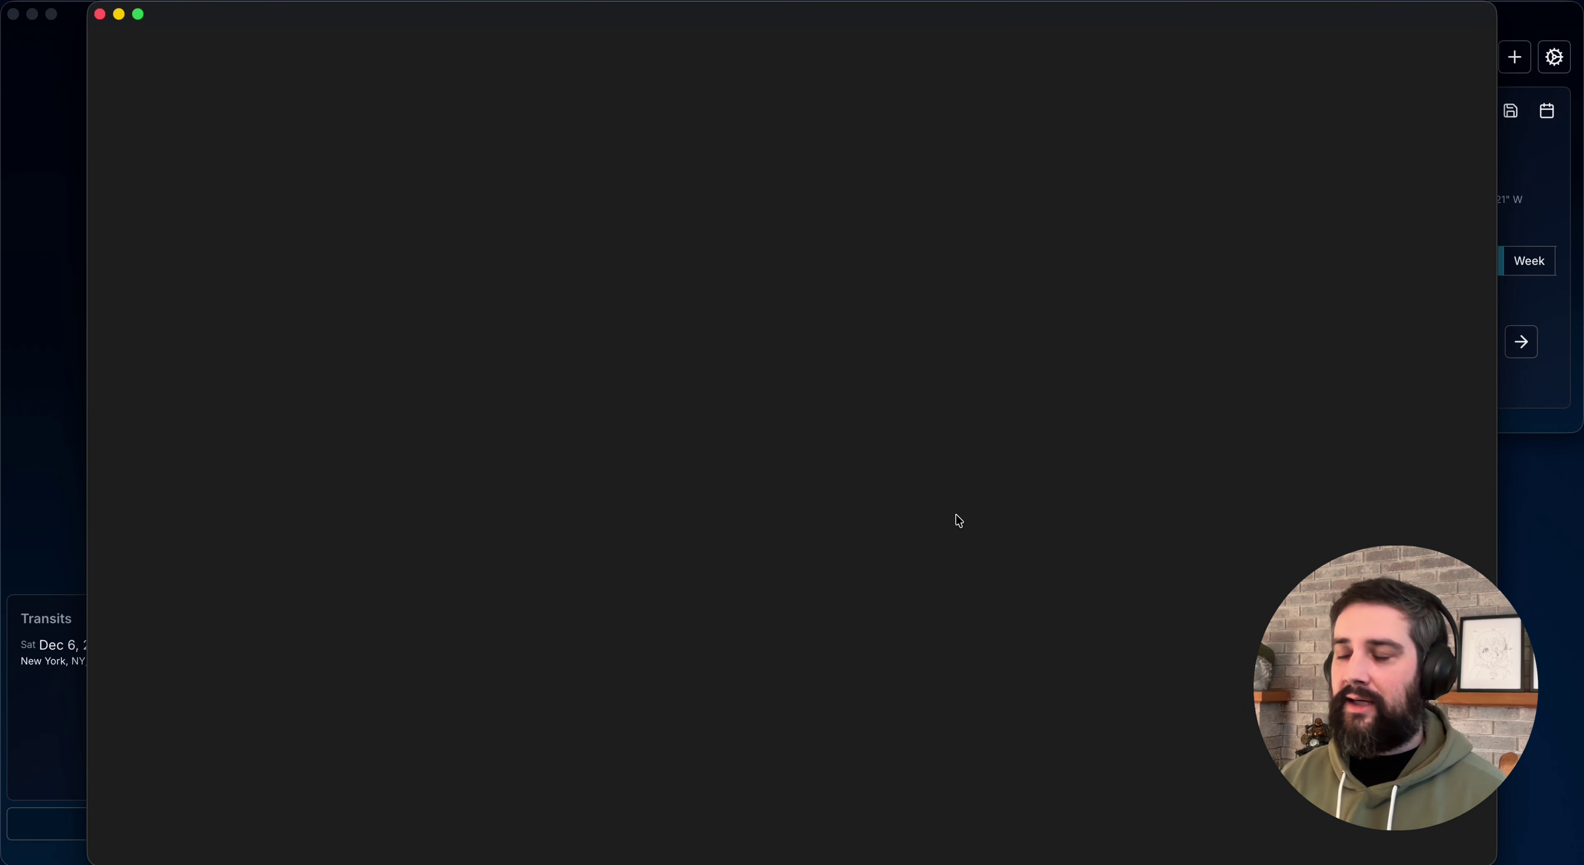
key(super+n)
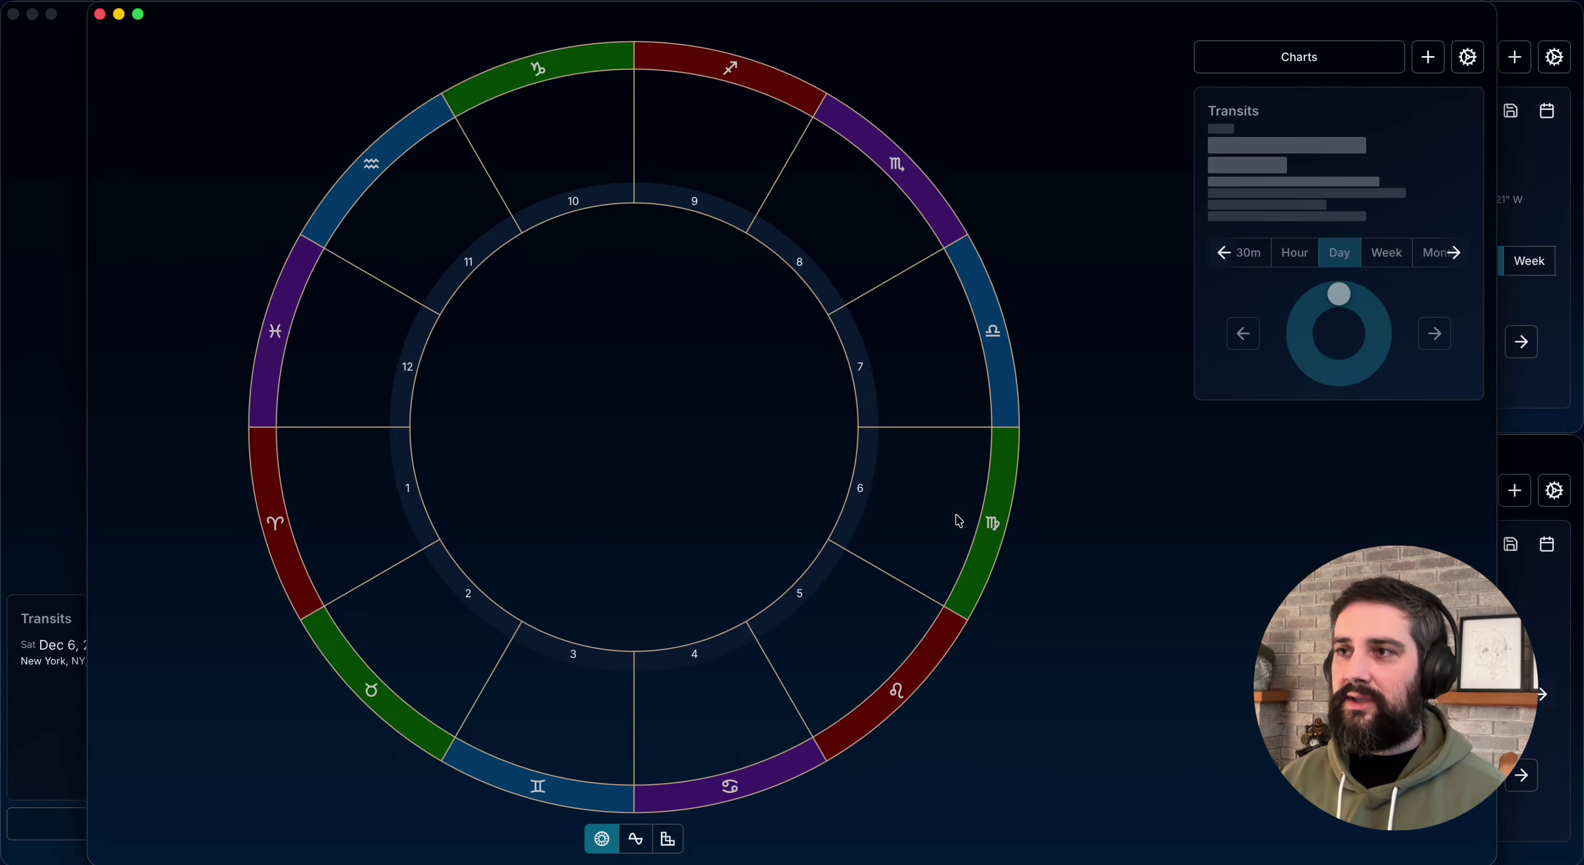
key(super+w)
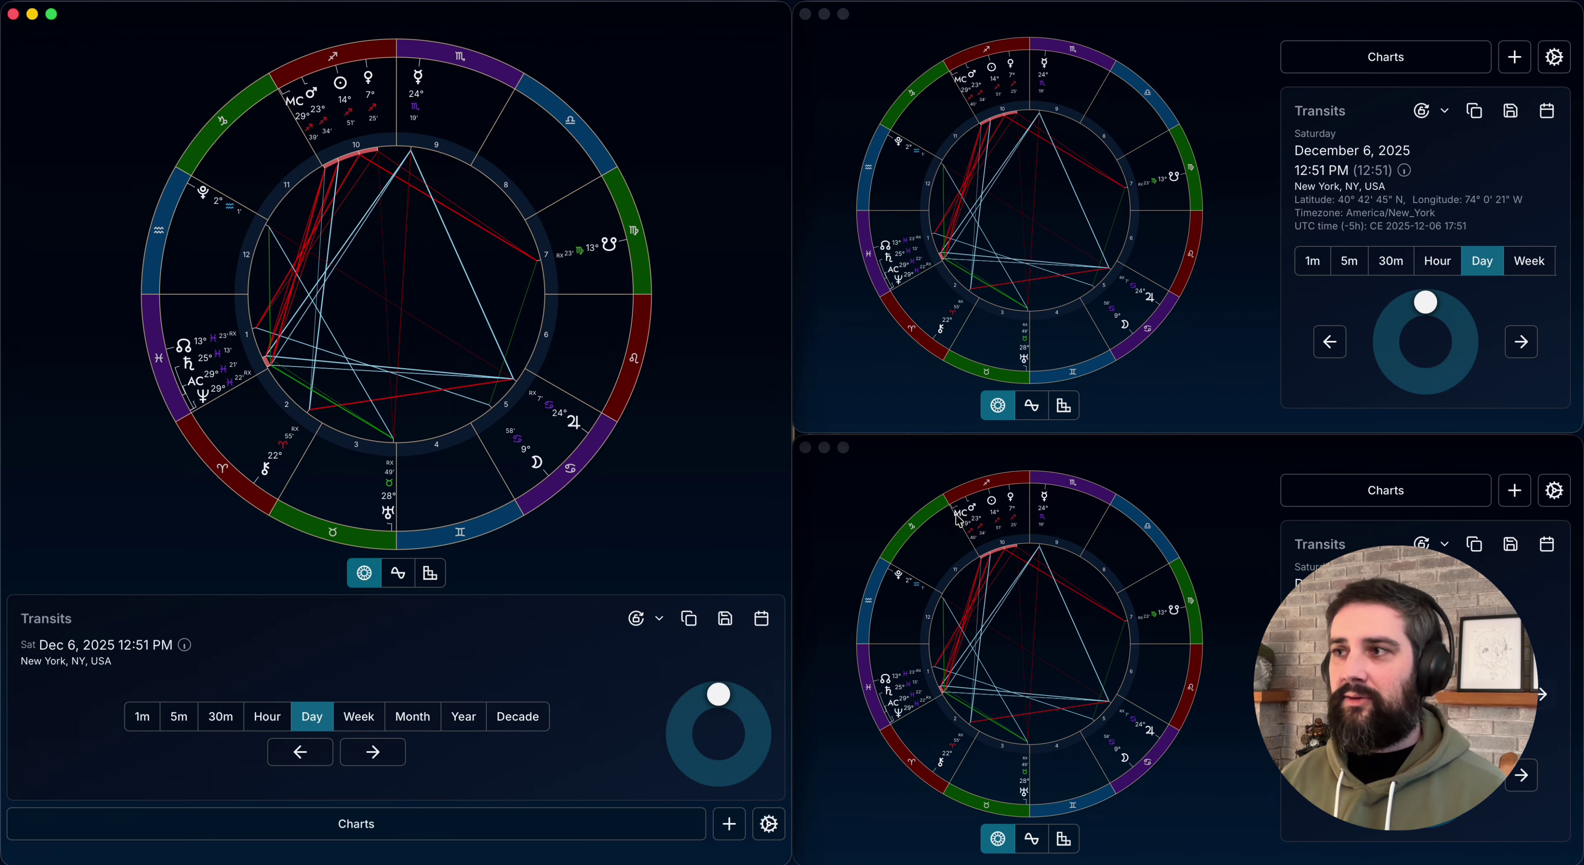
key(super+n)
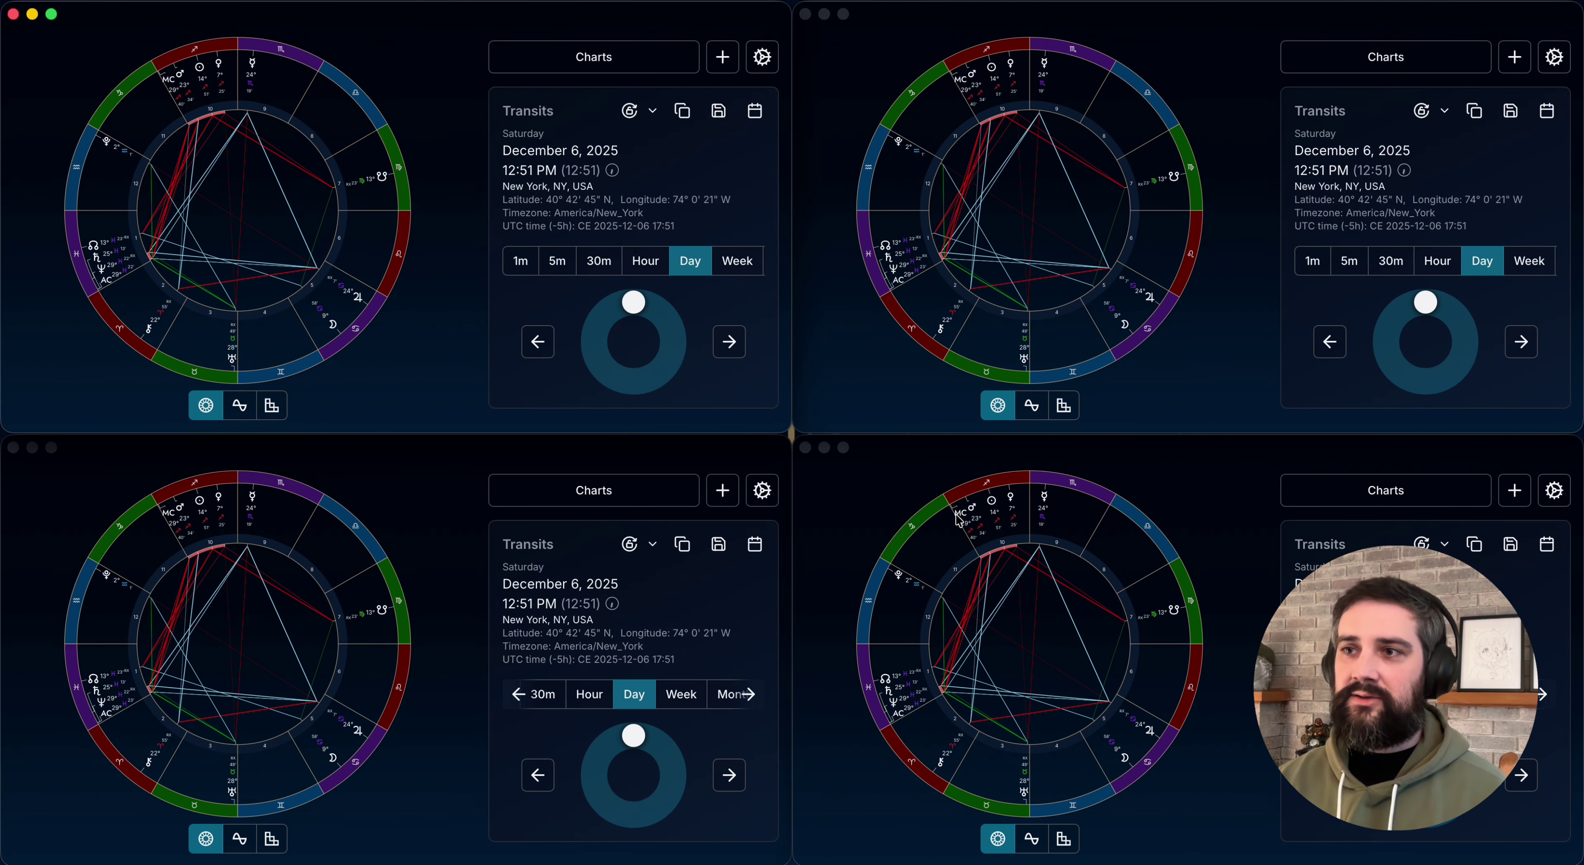
- Advance the transits in the active chart window by seven days to December 13, 2025
key(Right)
key(Right)
key(Right)
key(Right)
key(Right)
key(Right)
key(Right)
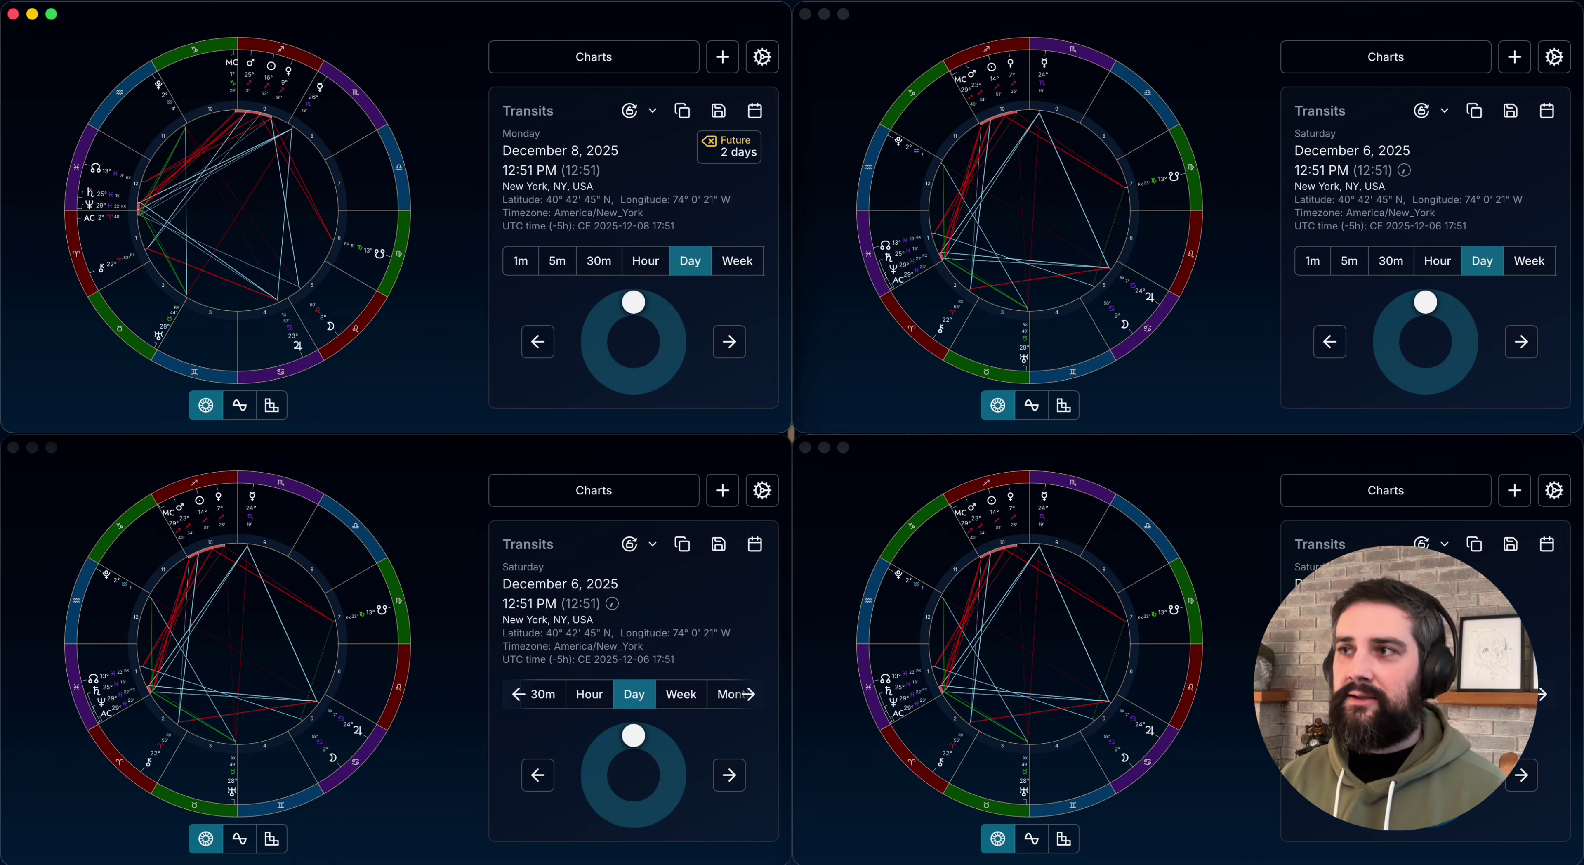
- Switch to the chart window directly below and advance its transits by nine days to December 15, 2025
key(super+grave)
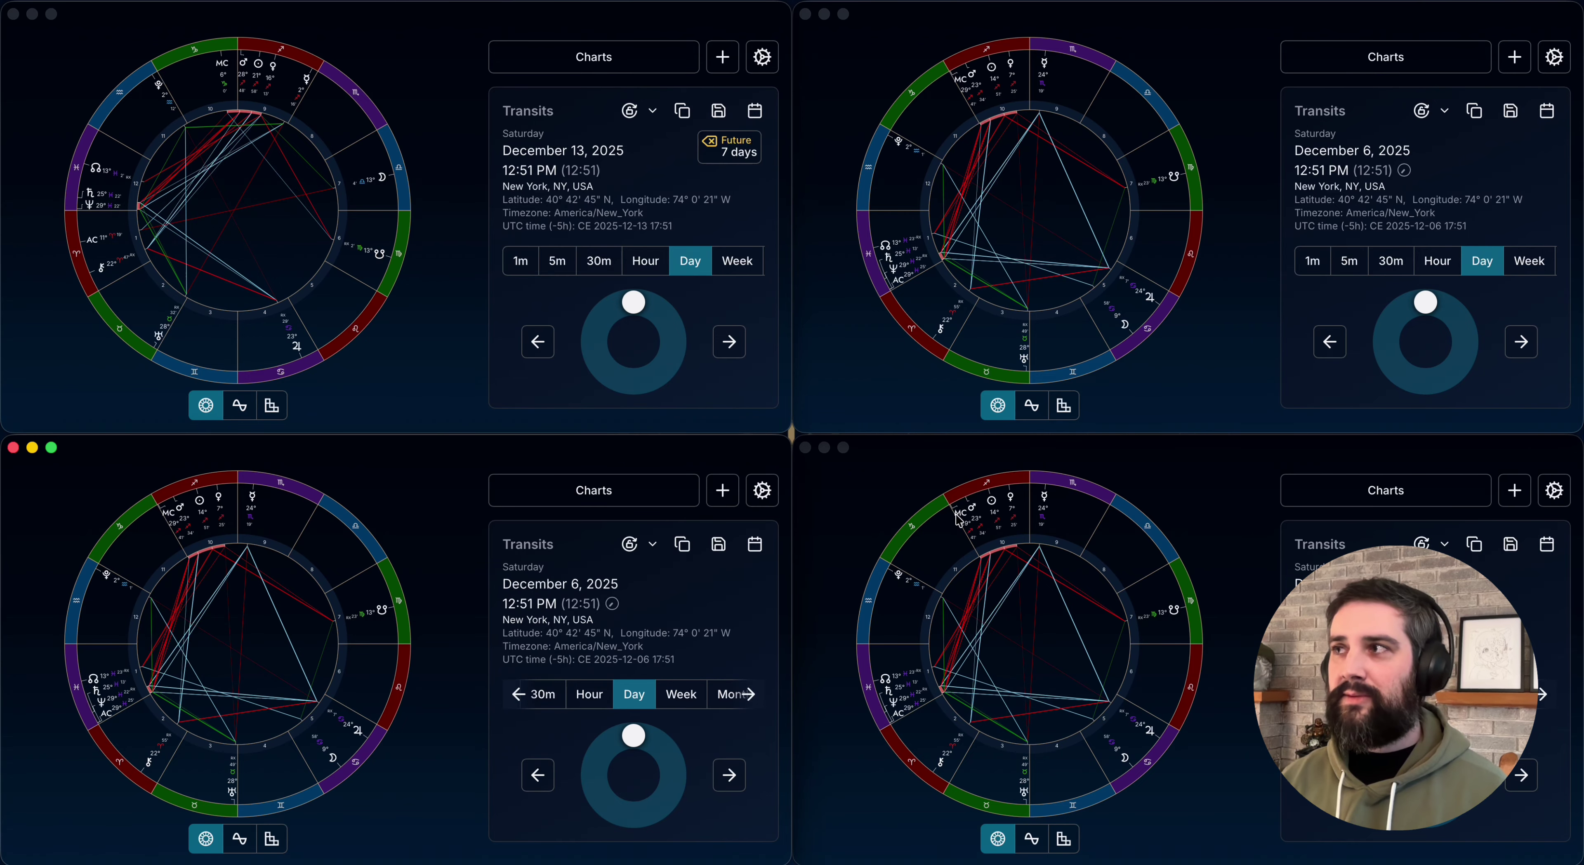
key(Right)
key(Right)
key(Right)
key(Right)
key(Right)
key(Right)
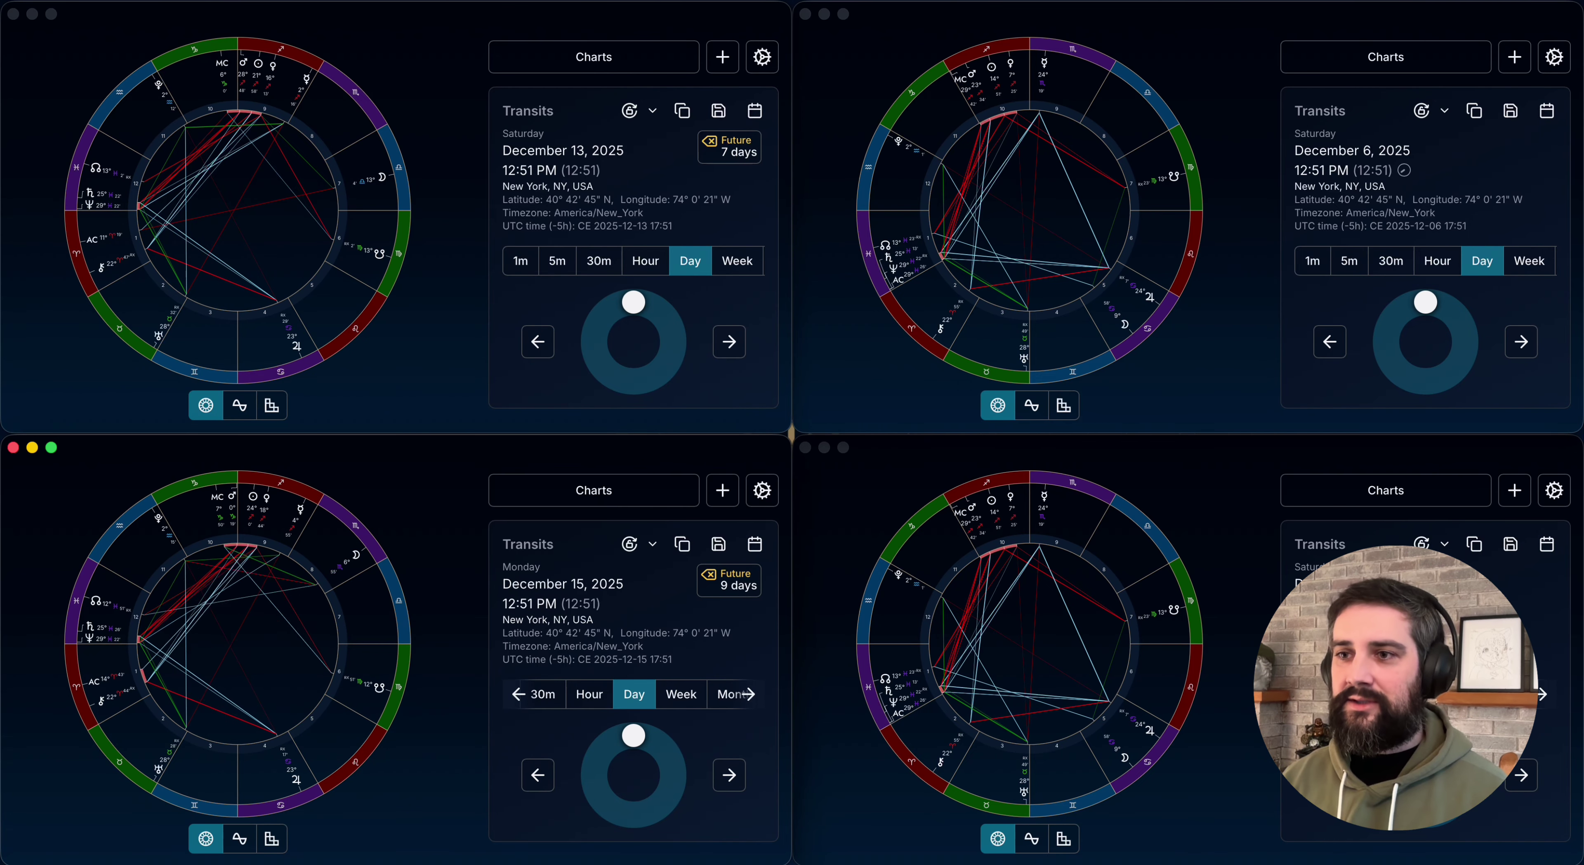
- Close the extra chart windows and enlarge the remaining one to fill the desktop
key(super+w)
key(super+w)
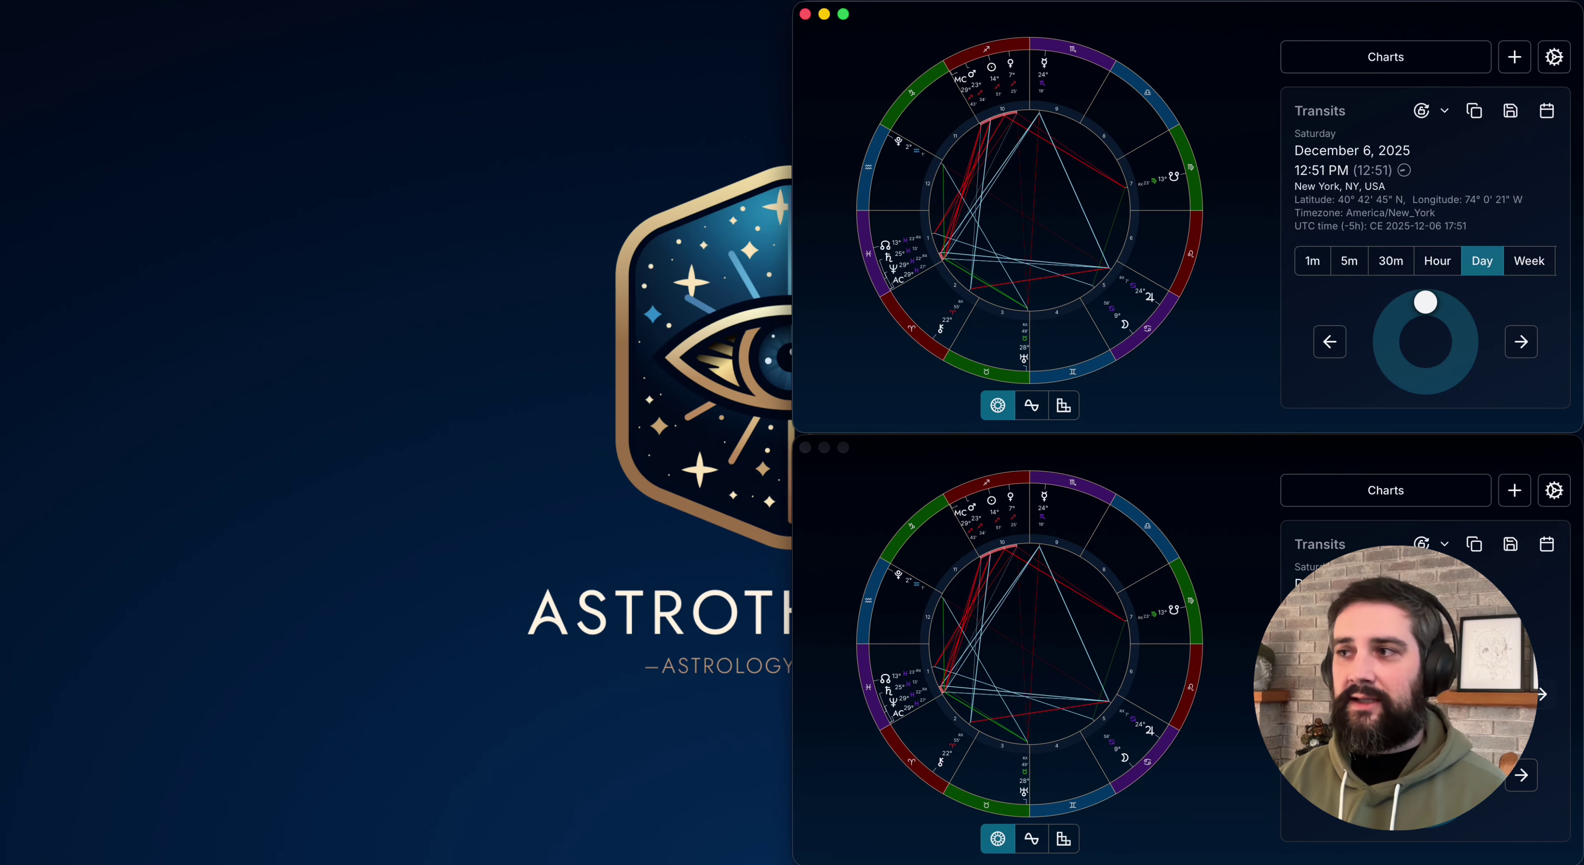
key(super+w)
key(ctrl+alt+Return)
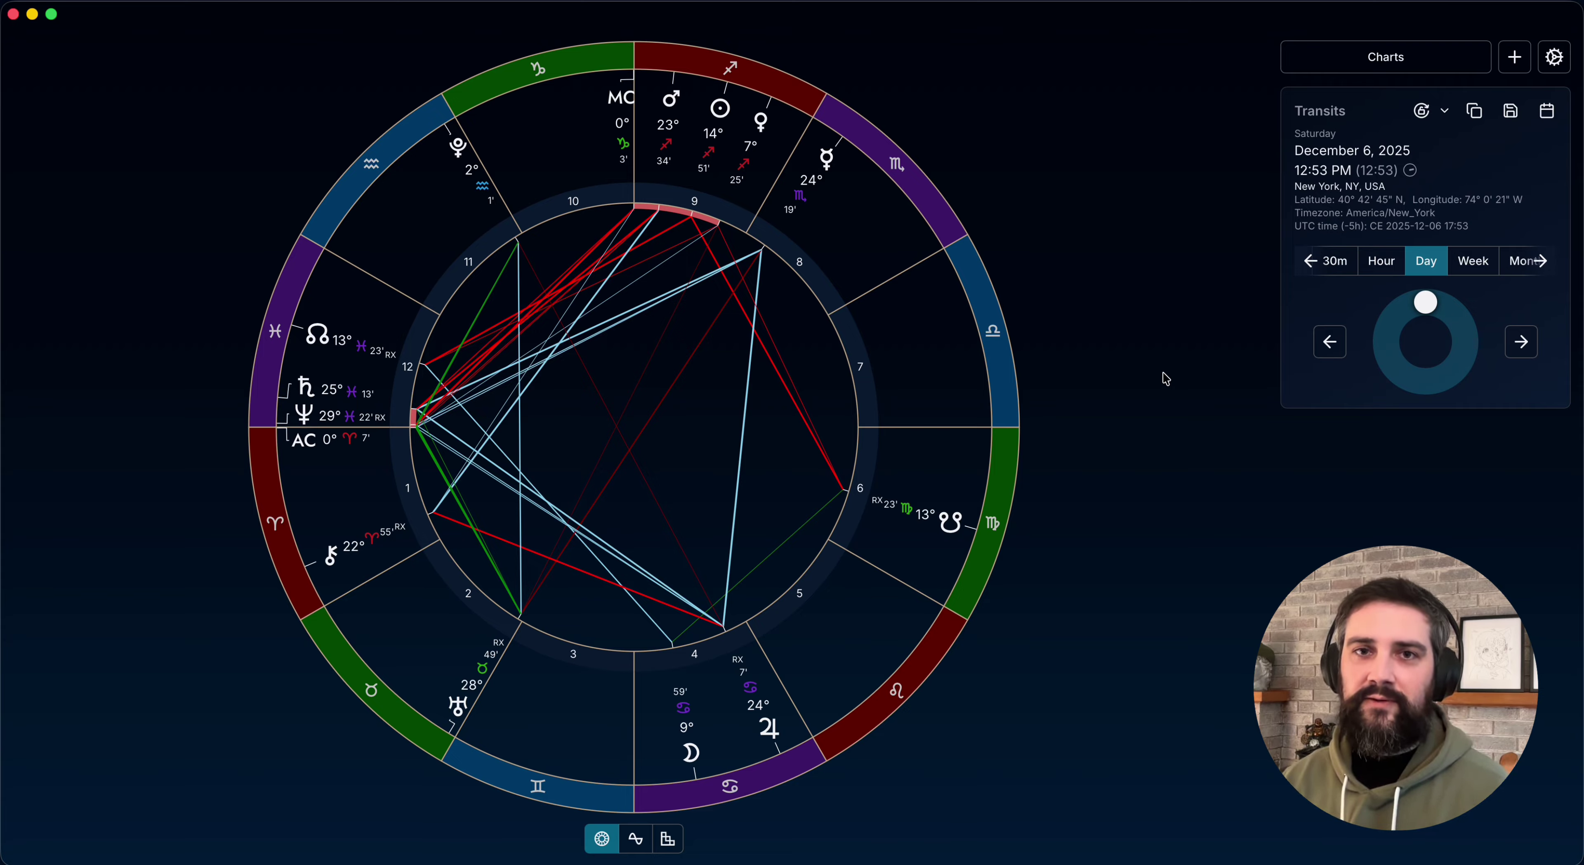
- Review the General settings, covering the design, calculations, wheel and features options
click(1554, 60)
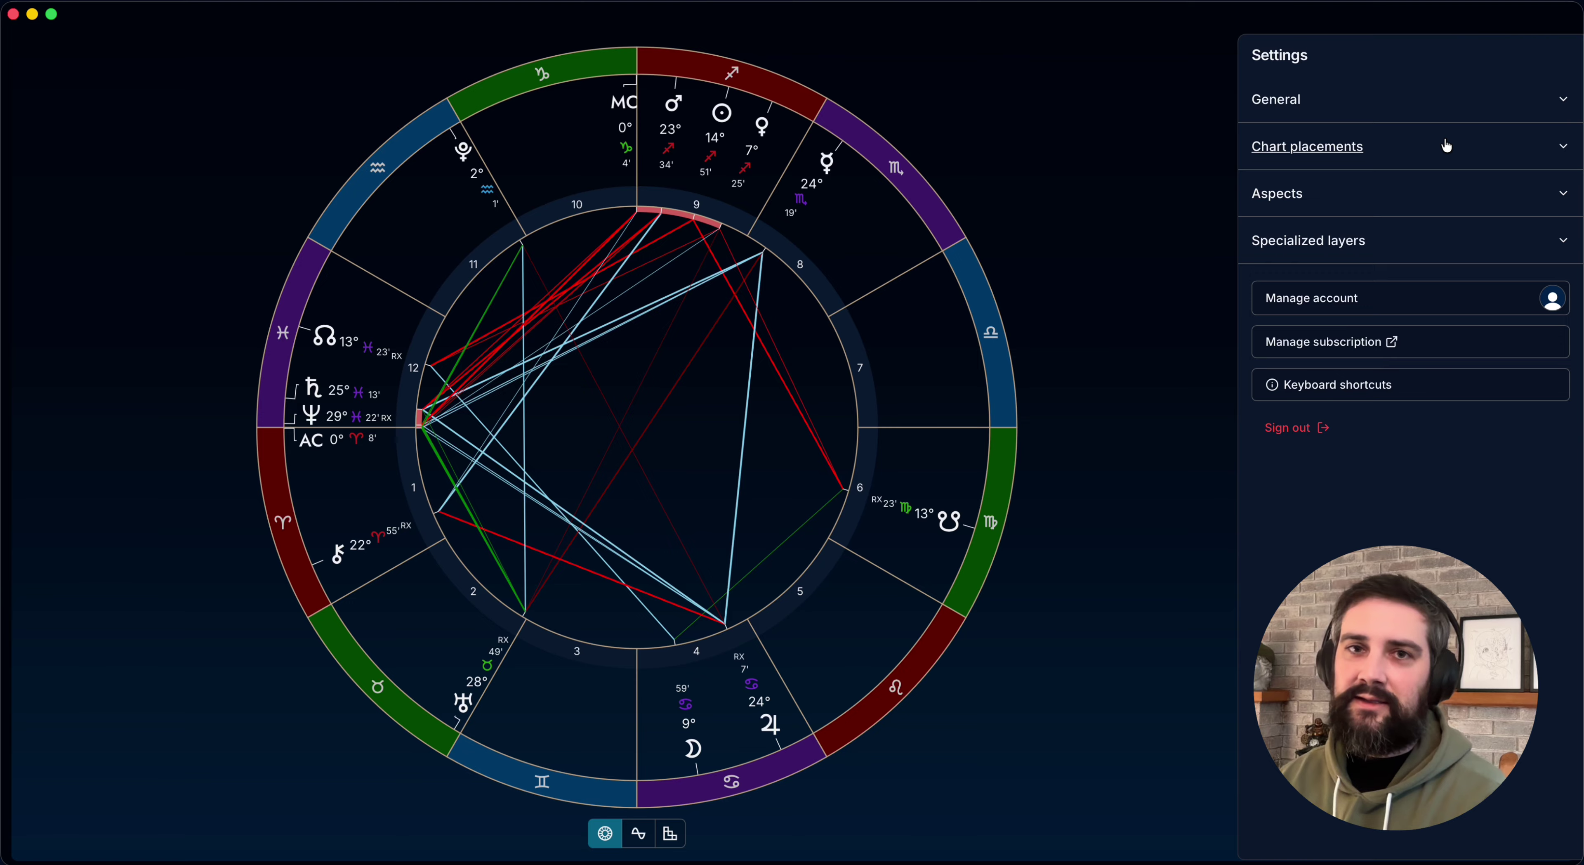
click(1362, 118)
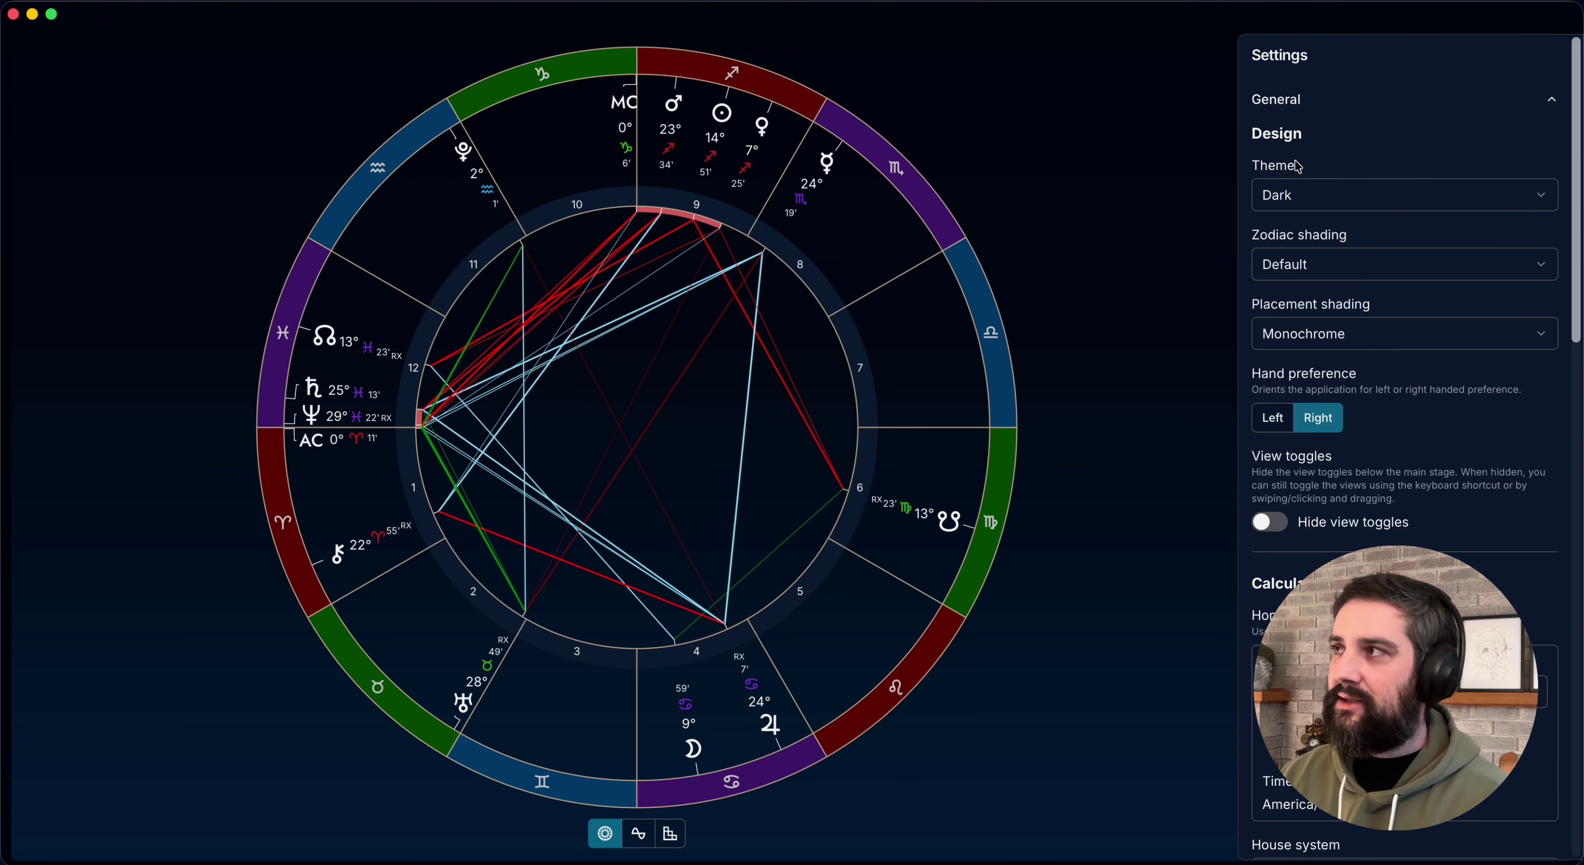
scroll(1398, 495, down, 6)
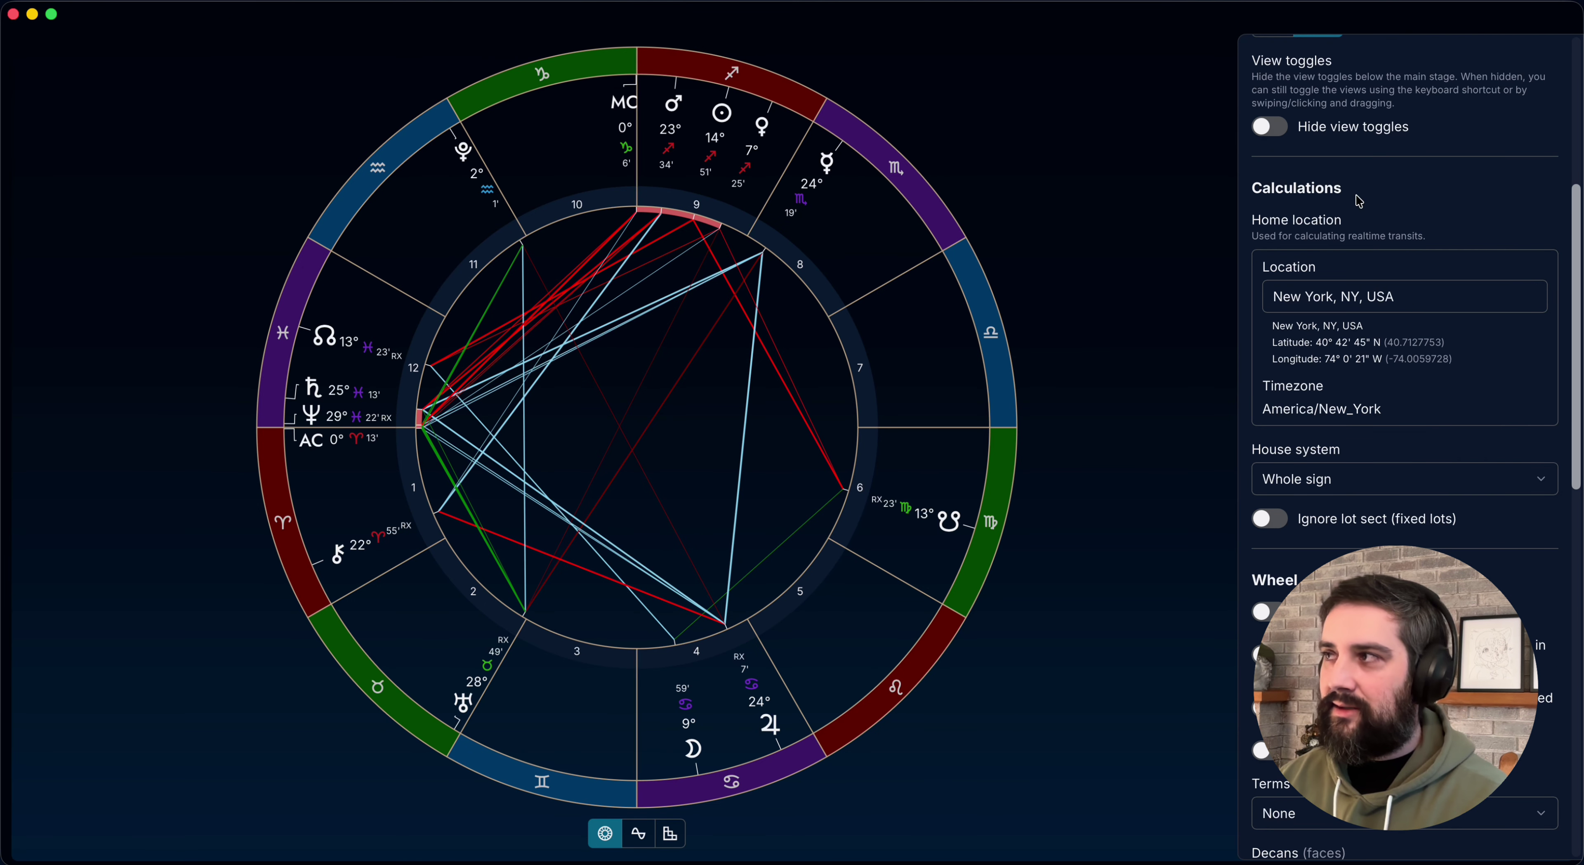
scroll(1389, 371, down, 10)
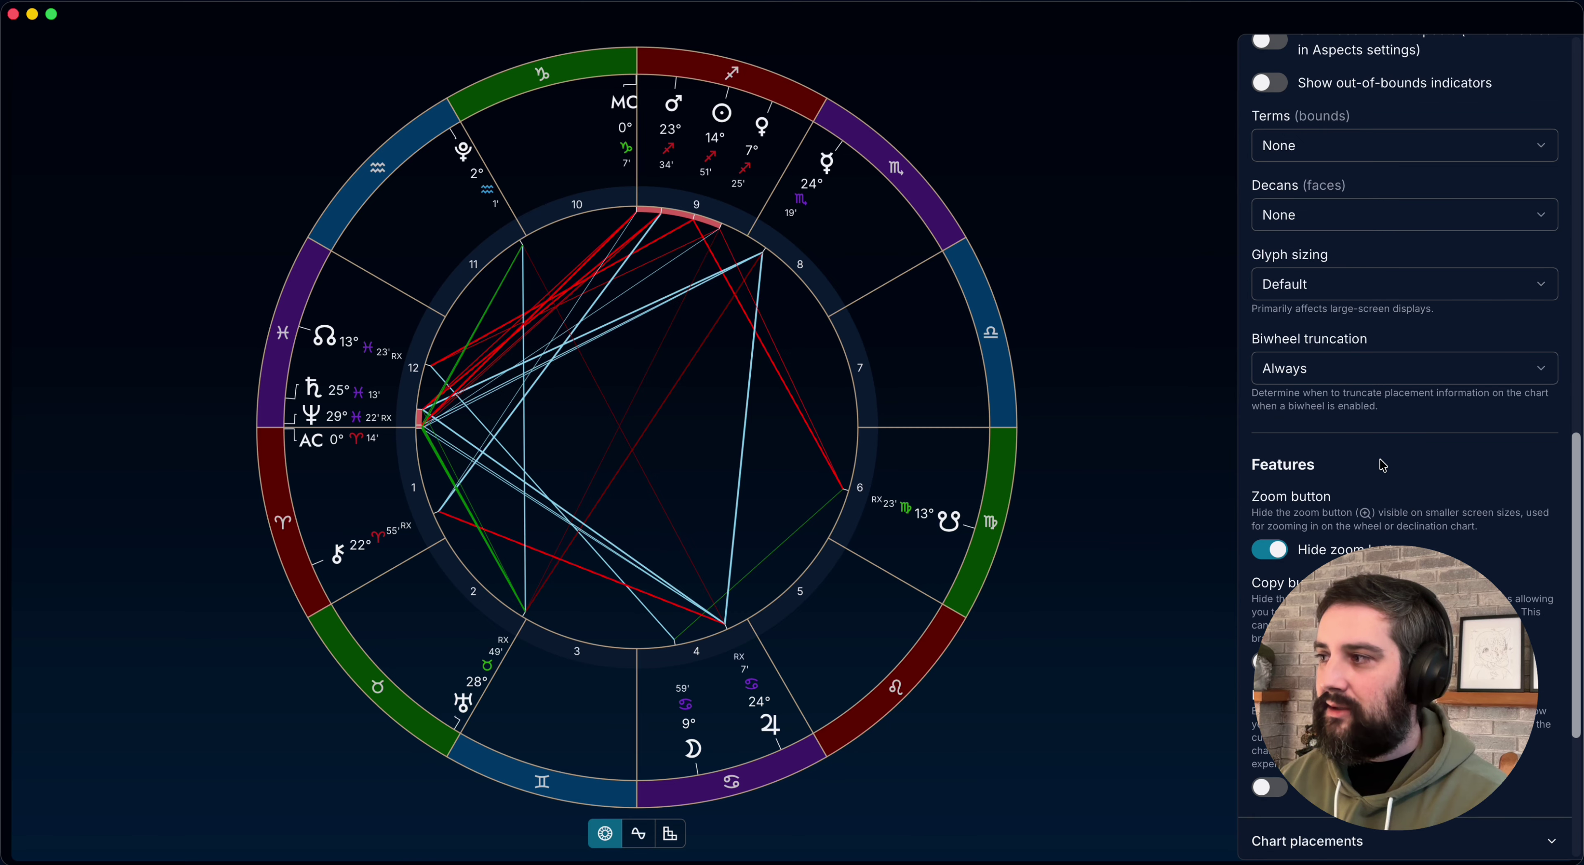
scroll(1320, 489, down, 2)
scroll(1418, 406, up, 15)
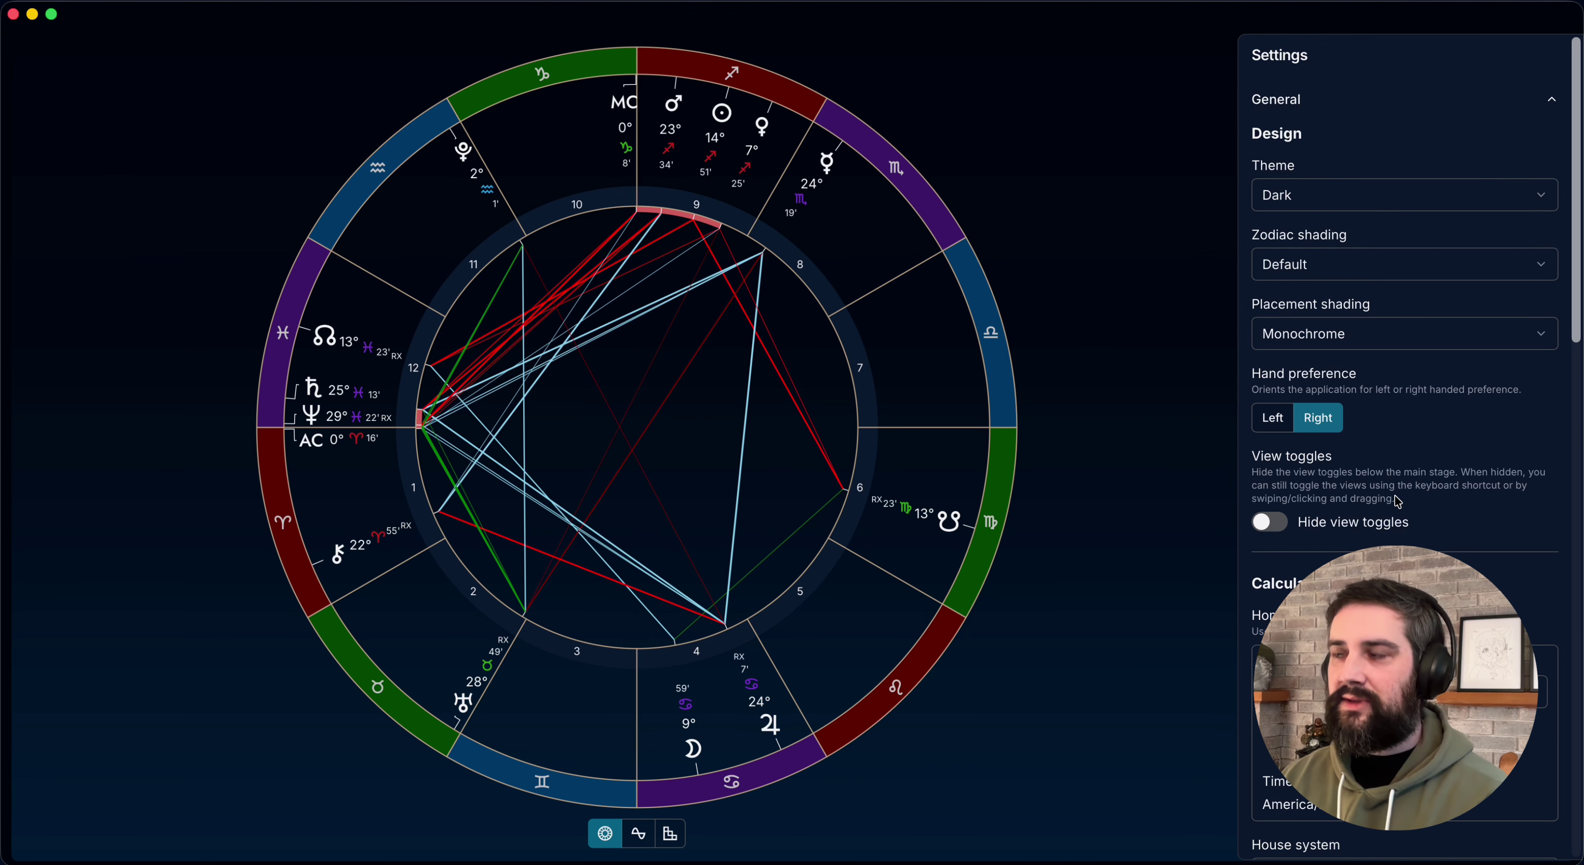
- Set the theme to Light, try the Elements alt zodiac shading, and change it to Elements alt - Glyphs only
click(1302, 204)
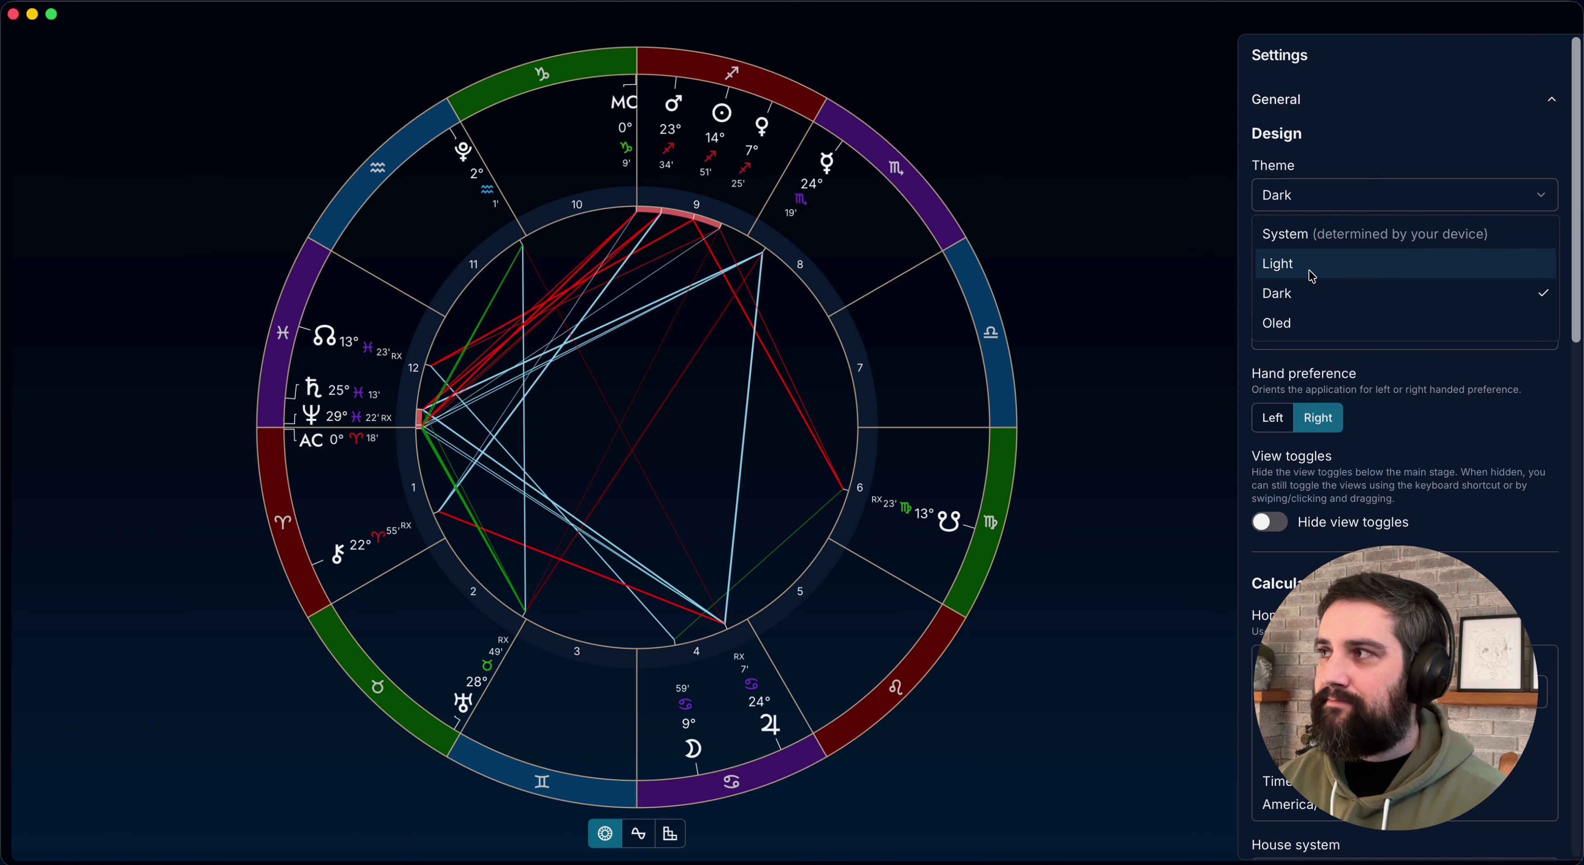
click(1313, 277)
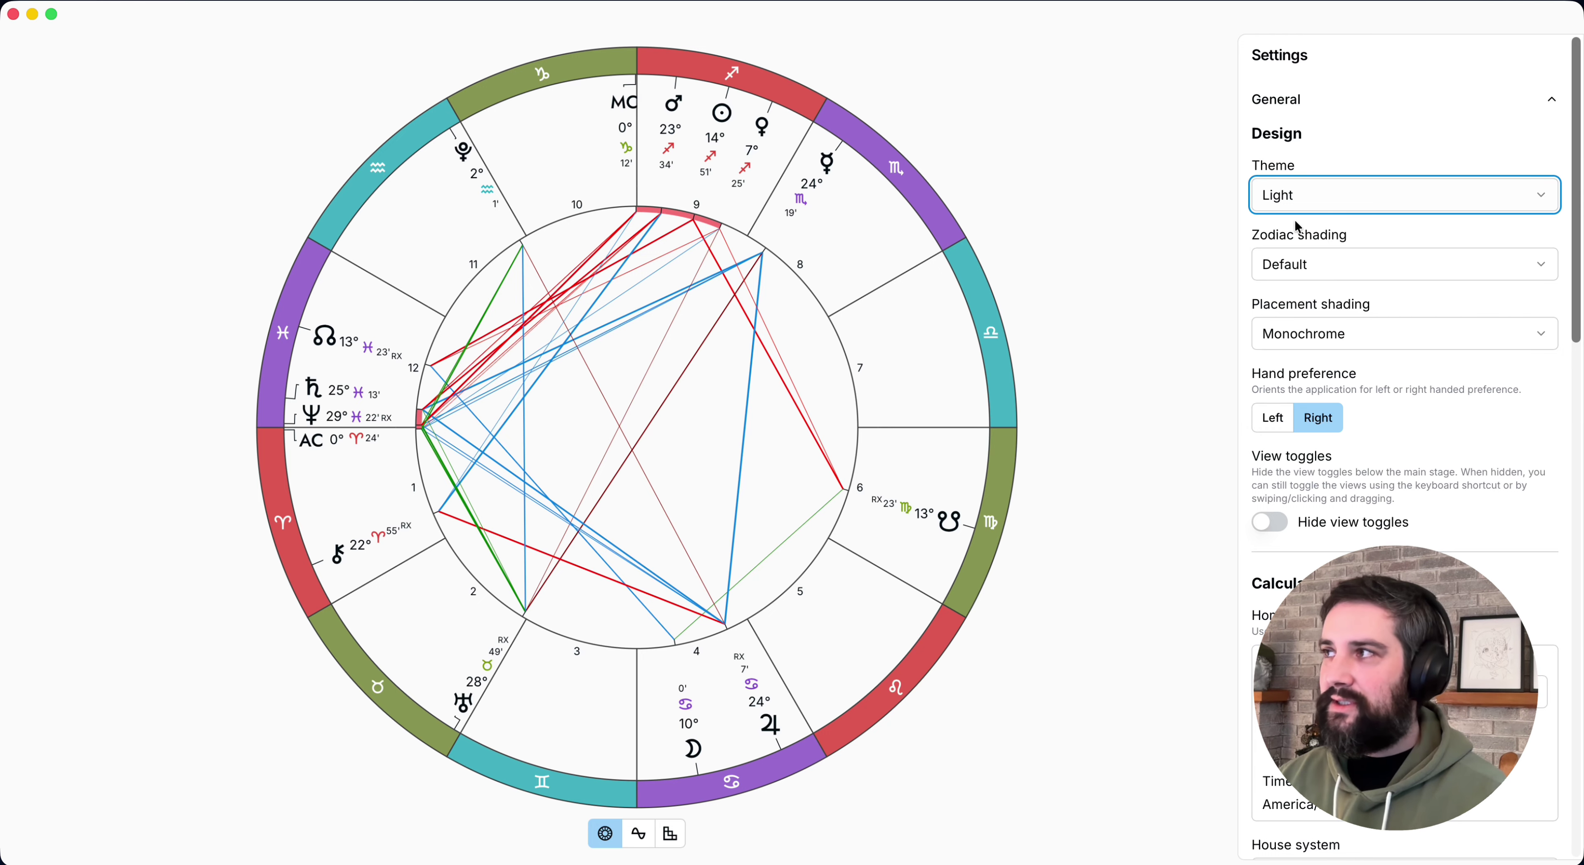
click(1333, 270)
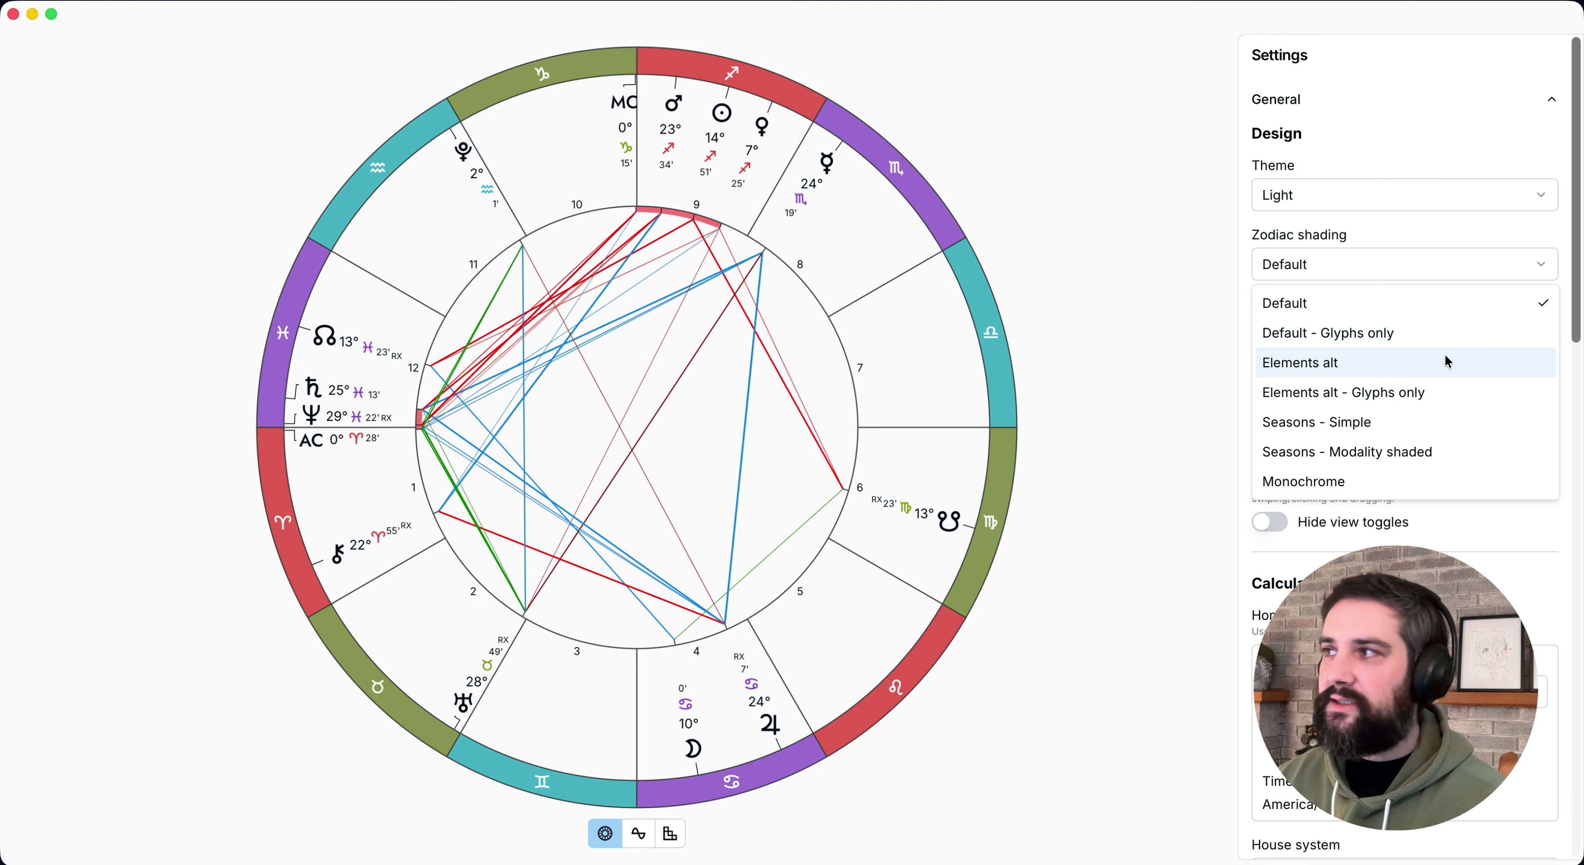
click(1386, 363)
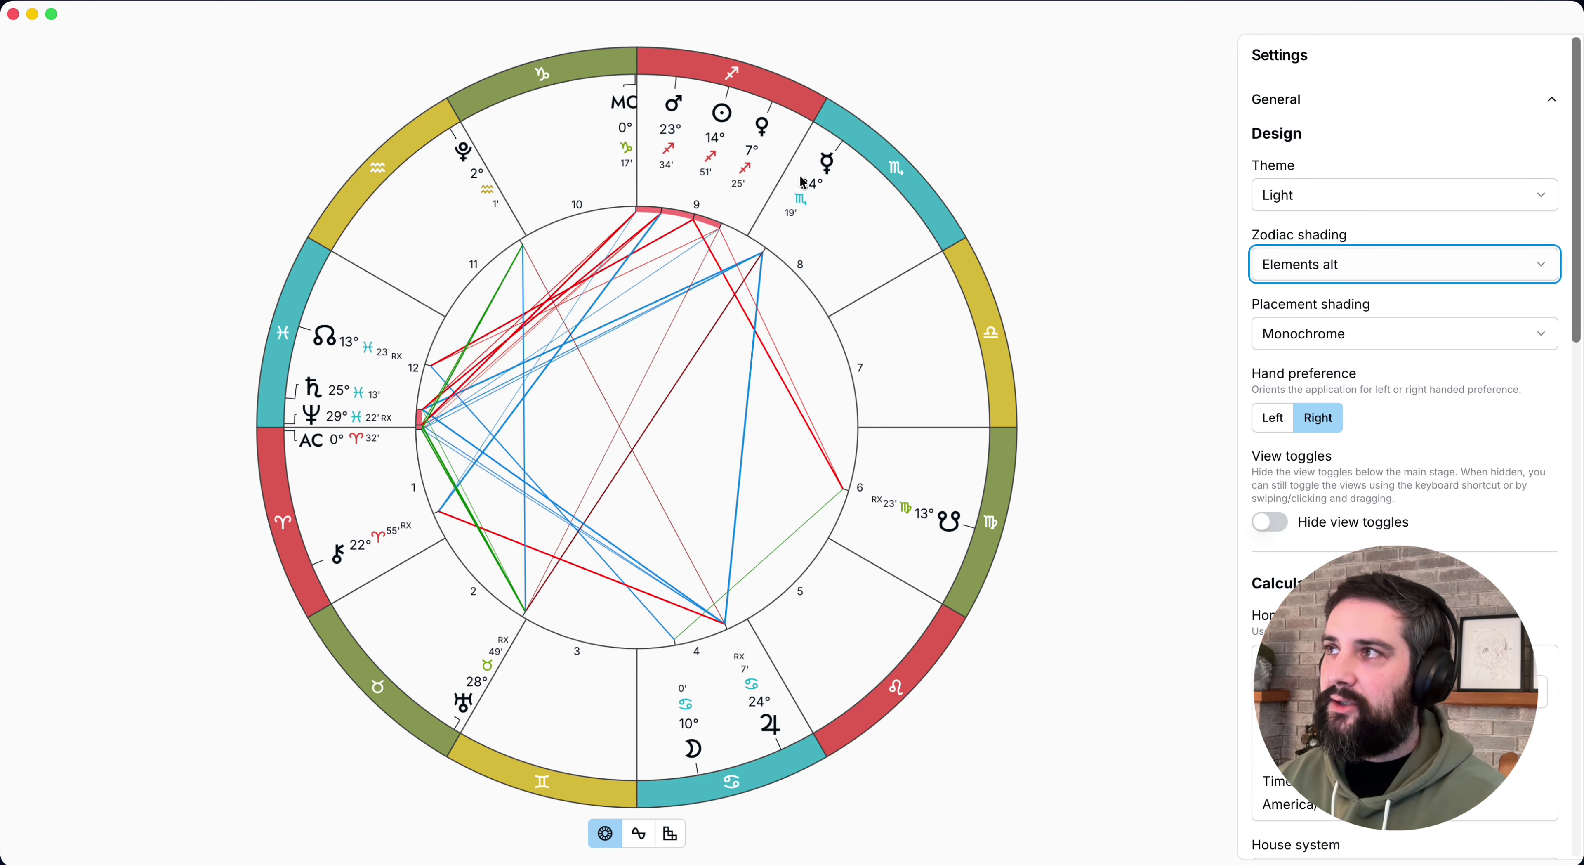
click(1361, 278)
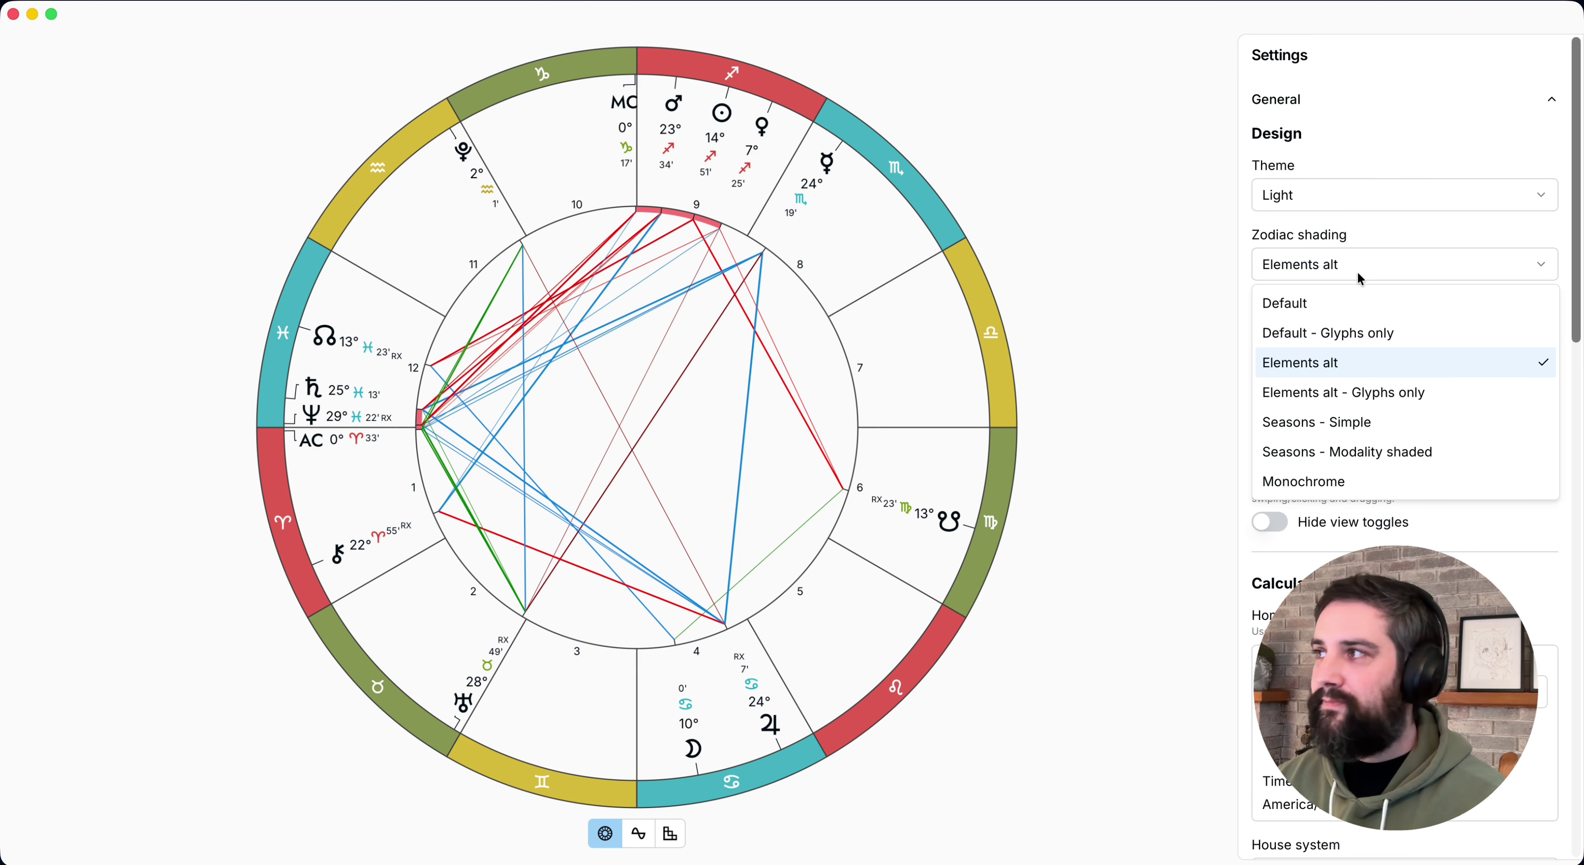
click(1336, 397)
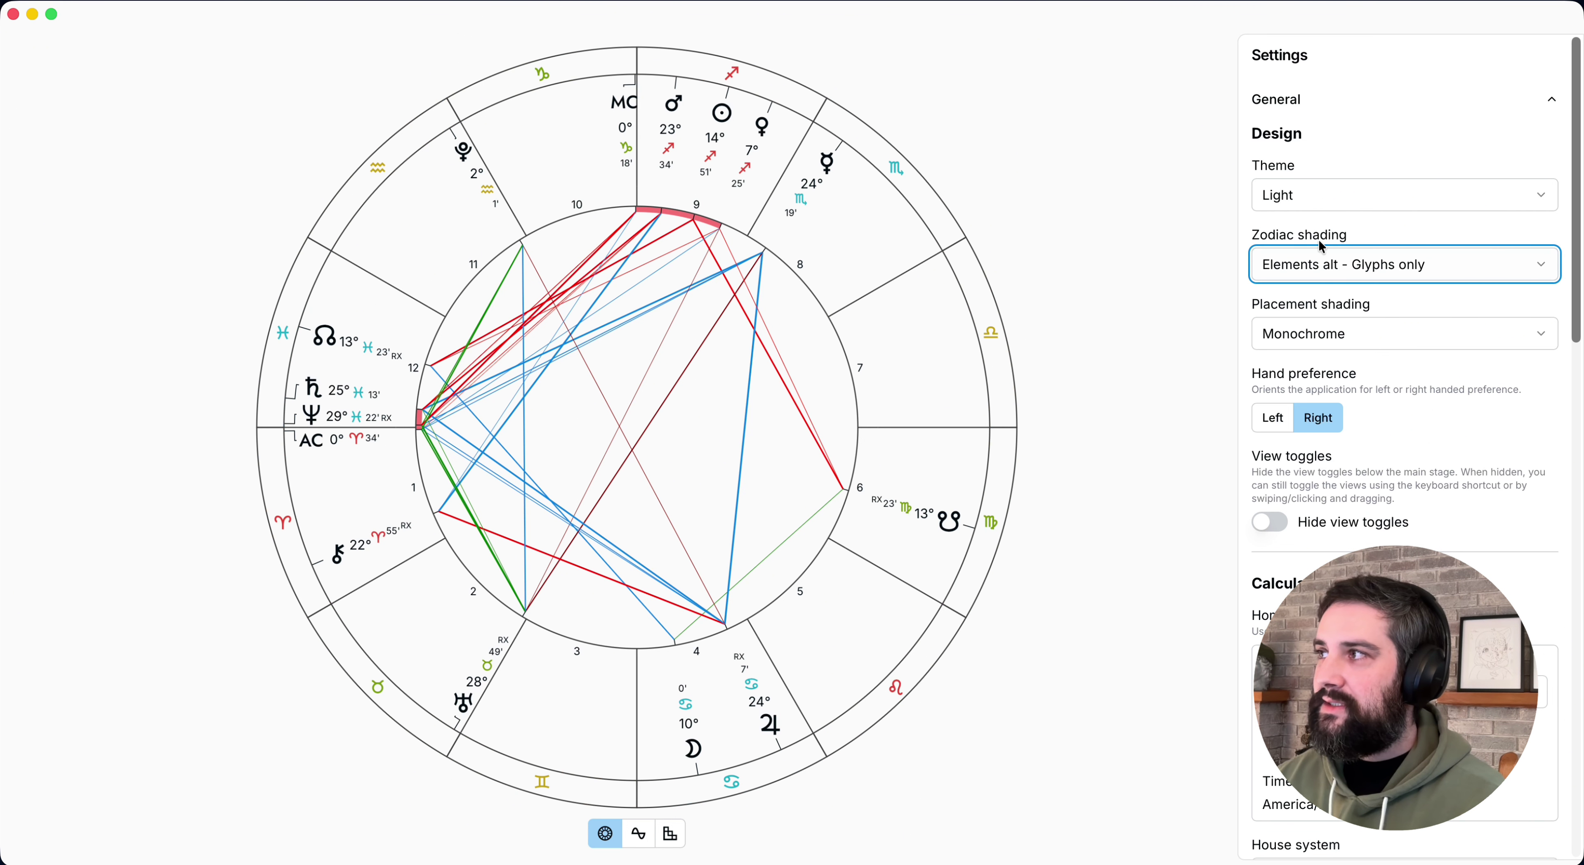
- Try the Seasons - Simple zodiac shading, and change it to Seasons - Modality shaded
click(1318, 272)
click(1311, 424)
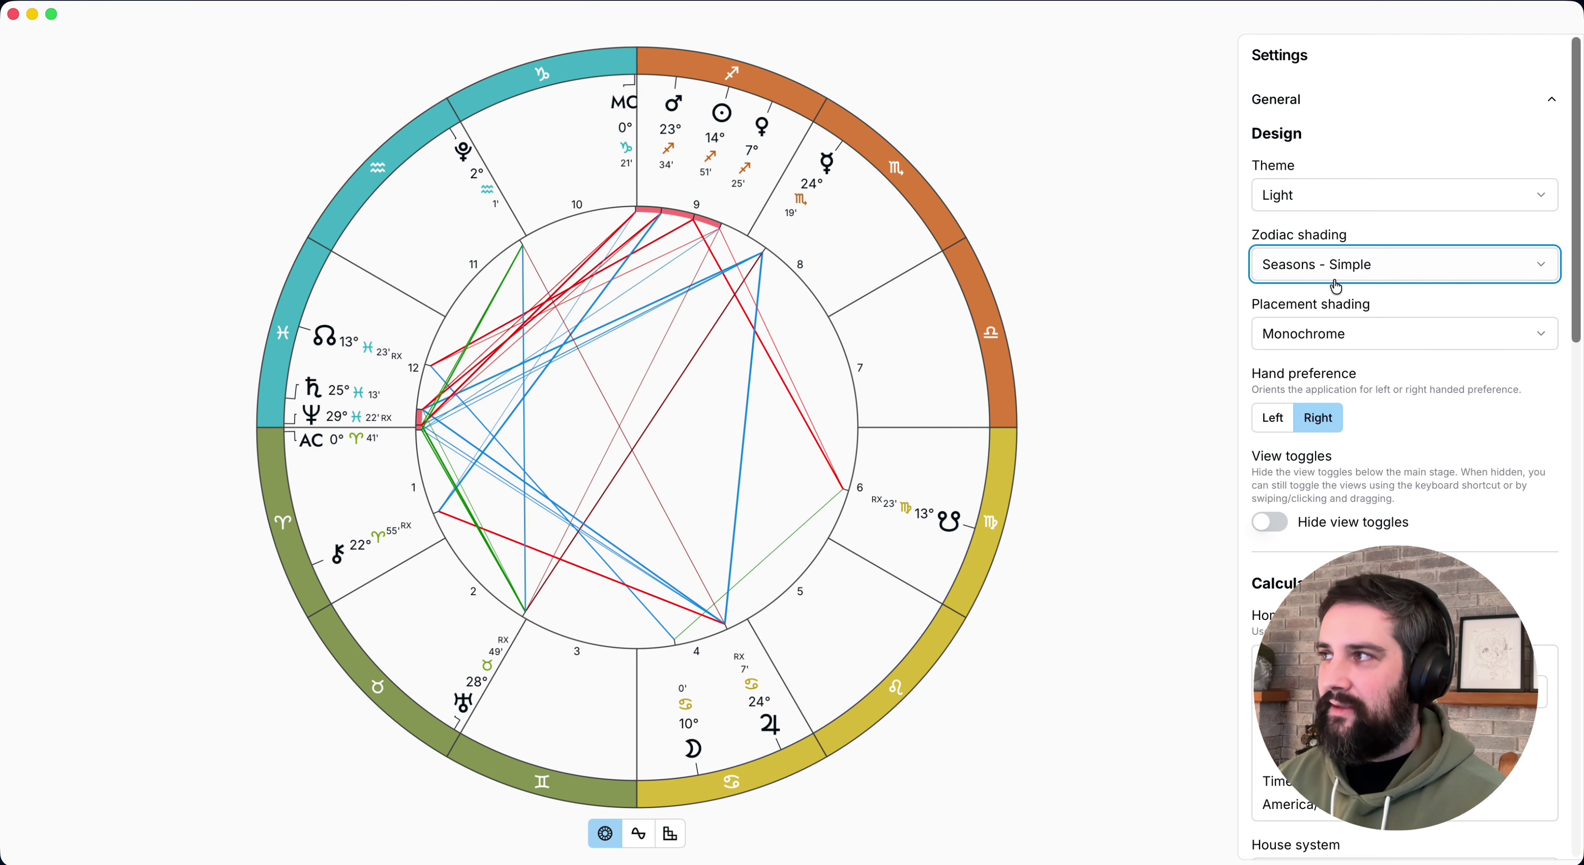
click(1336, 279)
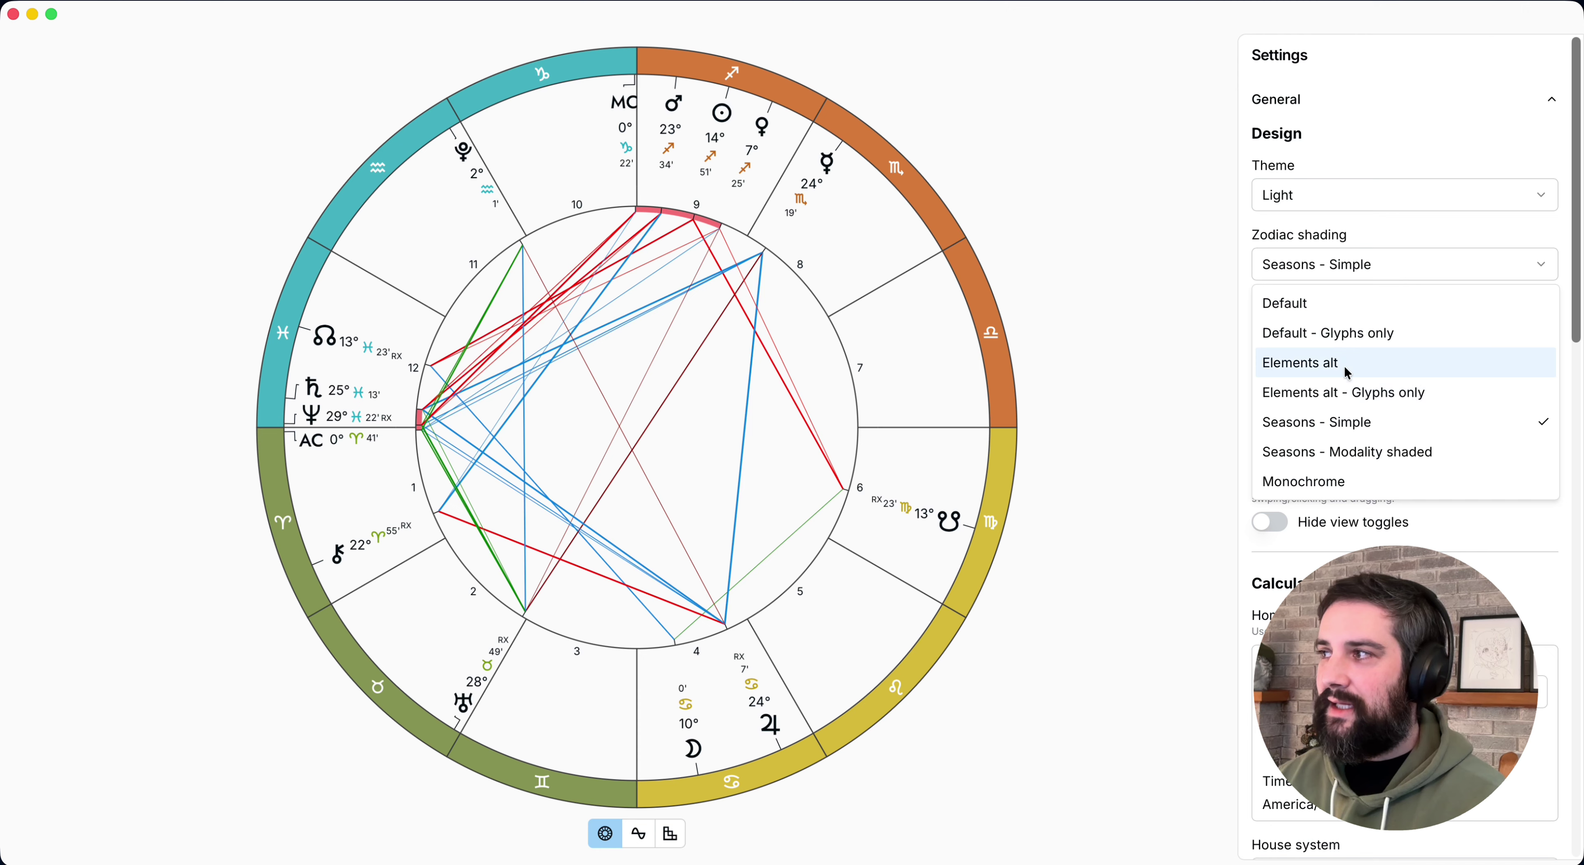
click(1339, 270)
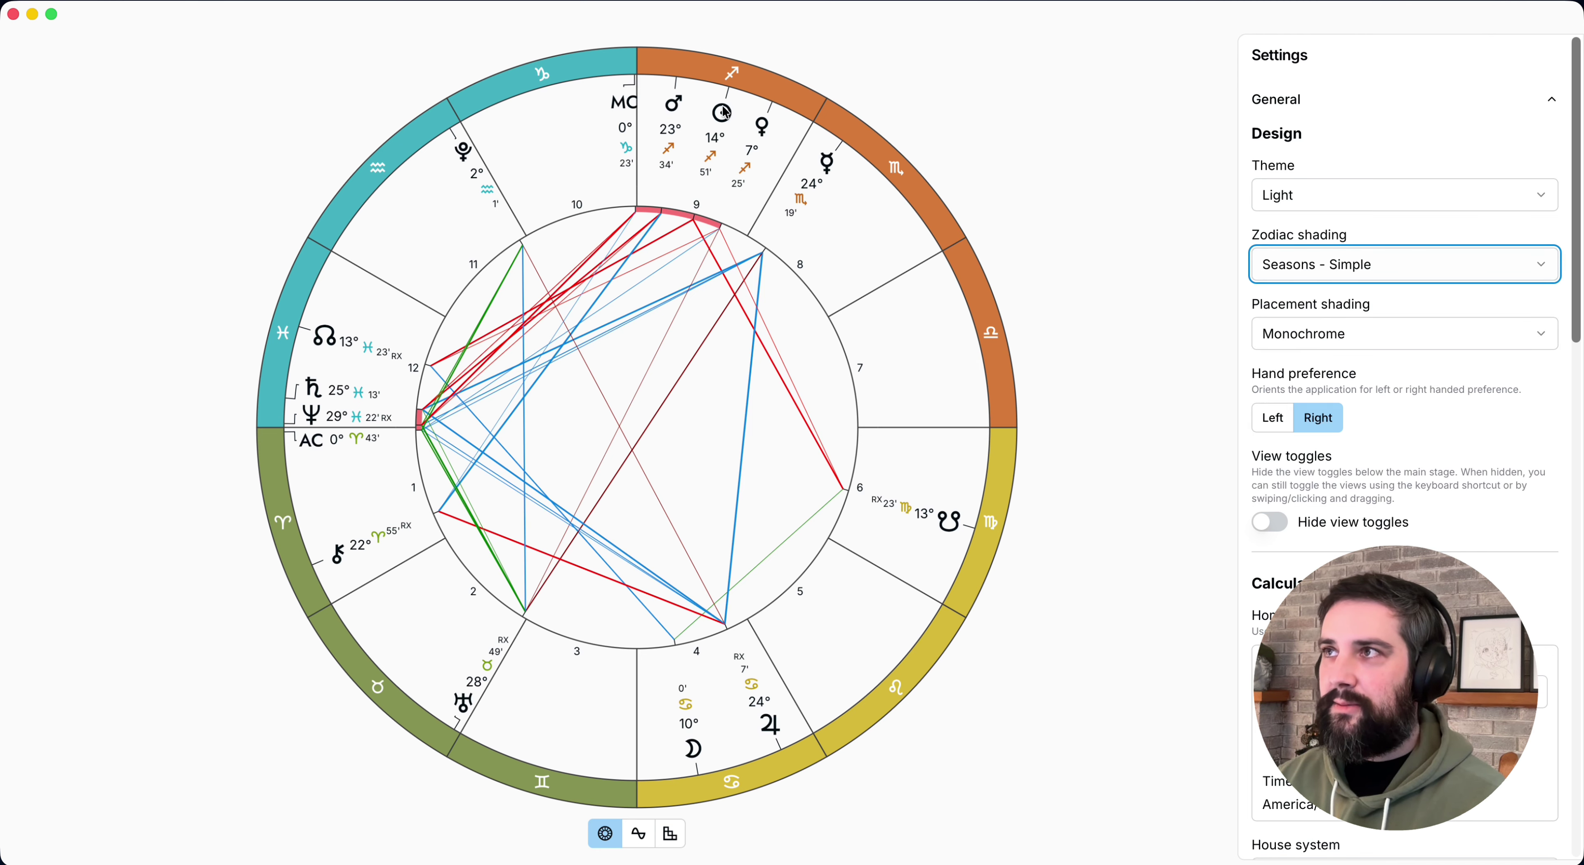
click(1390, 266)
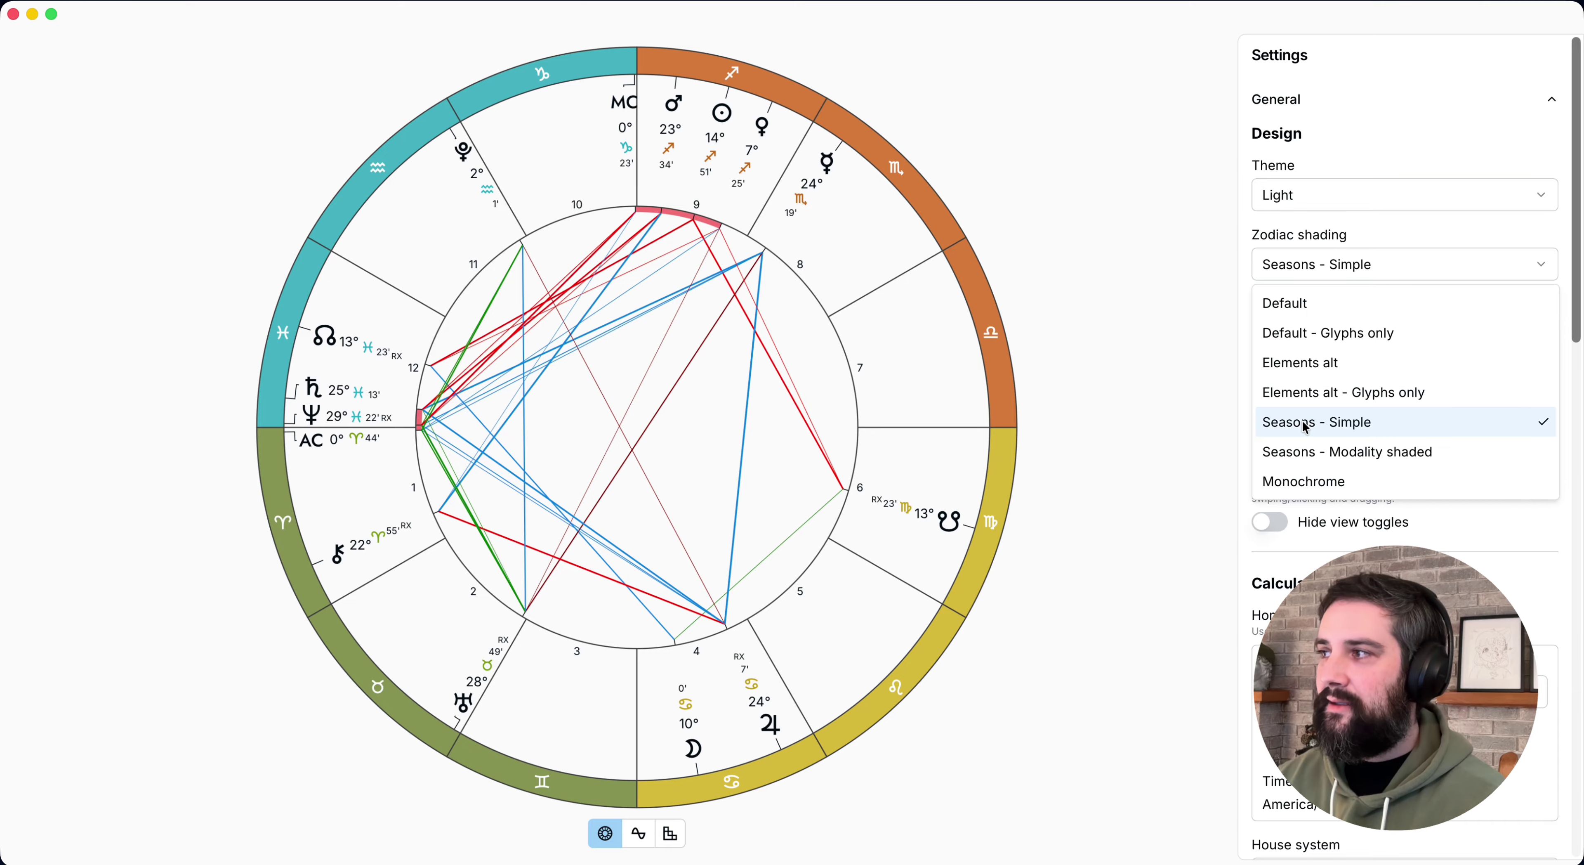
click(1302, 463)
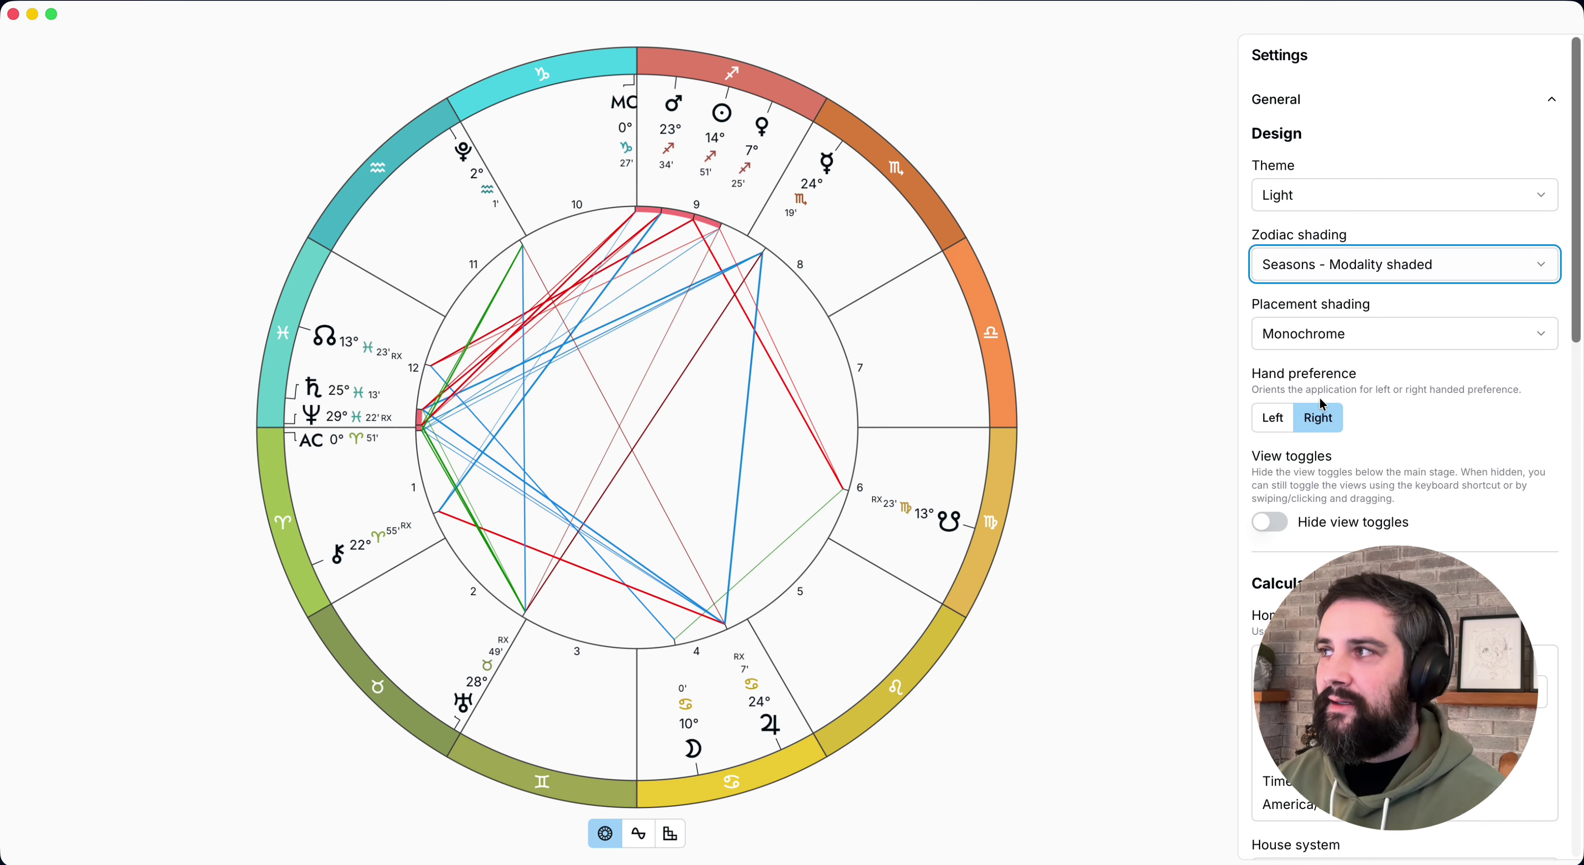
- Set the zodiac shading to Elements alt and the placement shading to Colorized
click(1311, 268)
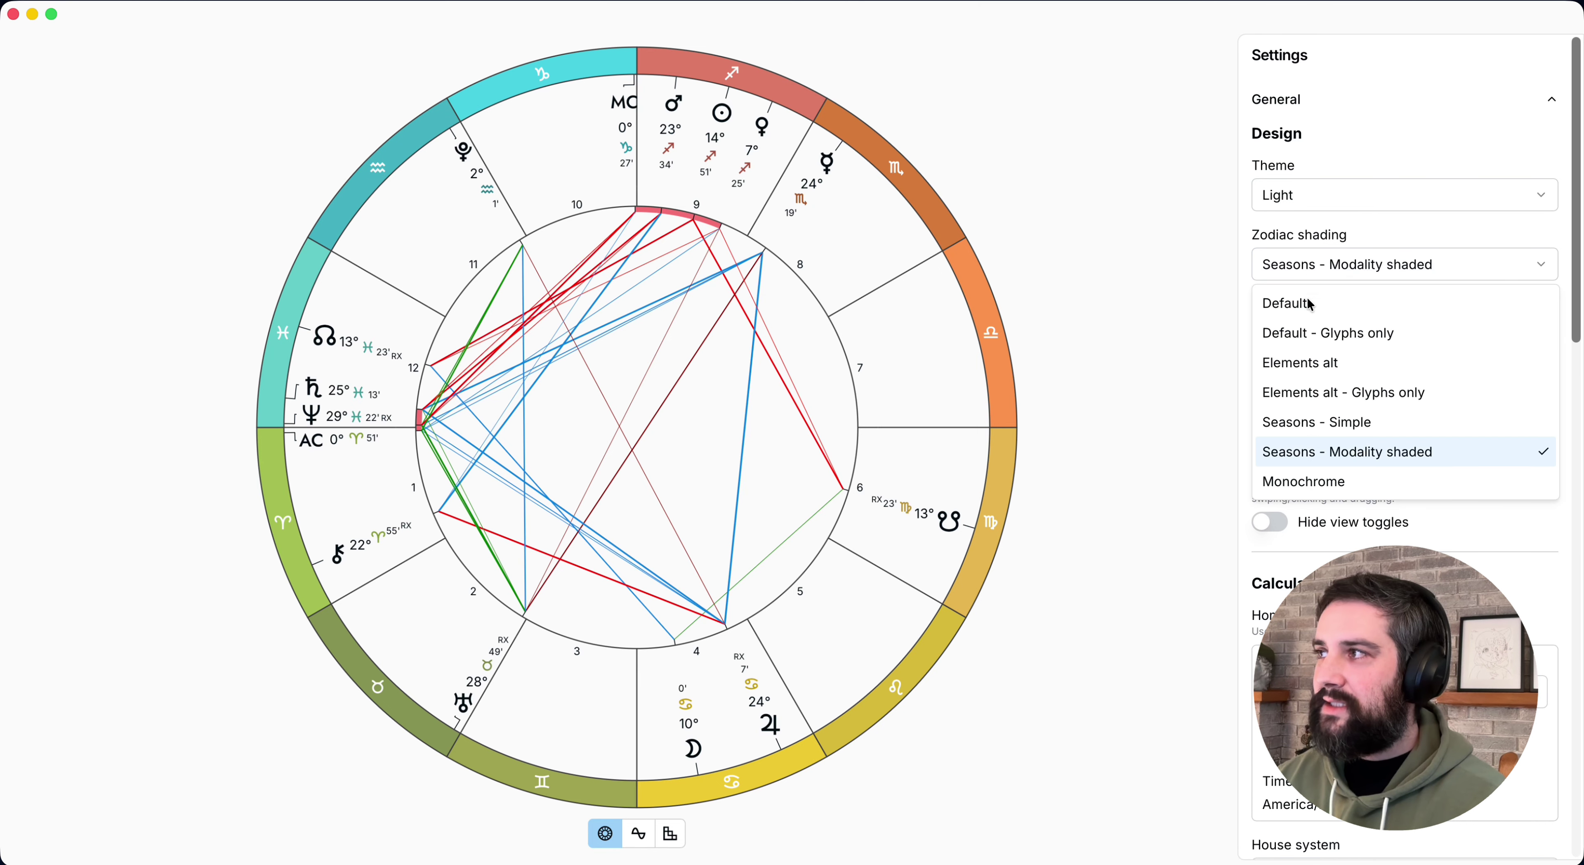
click(1323, 370)
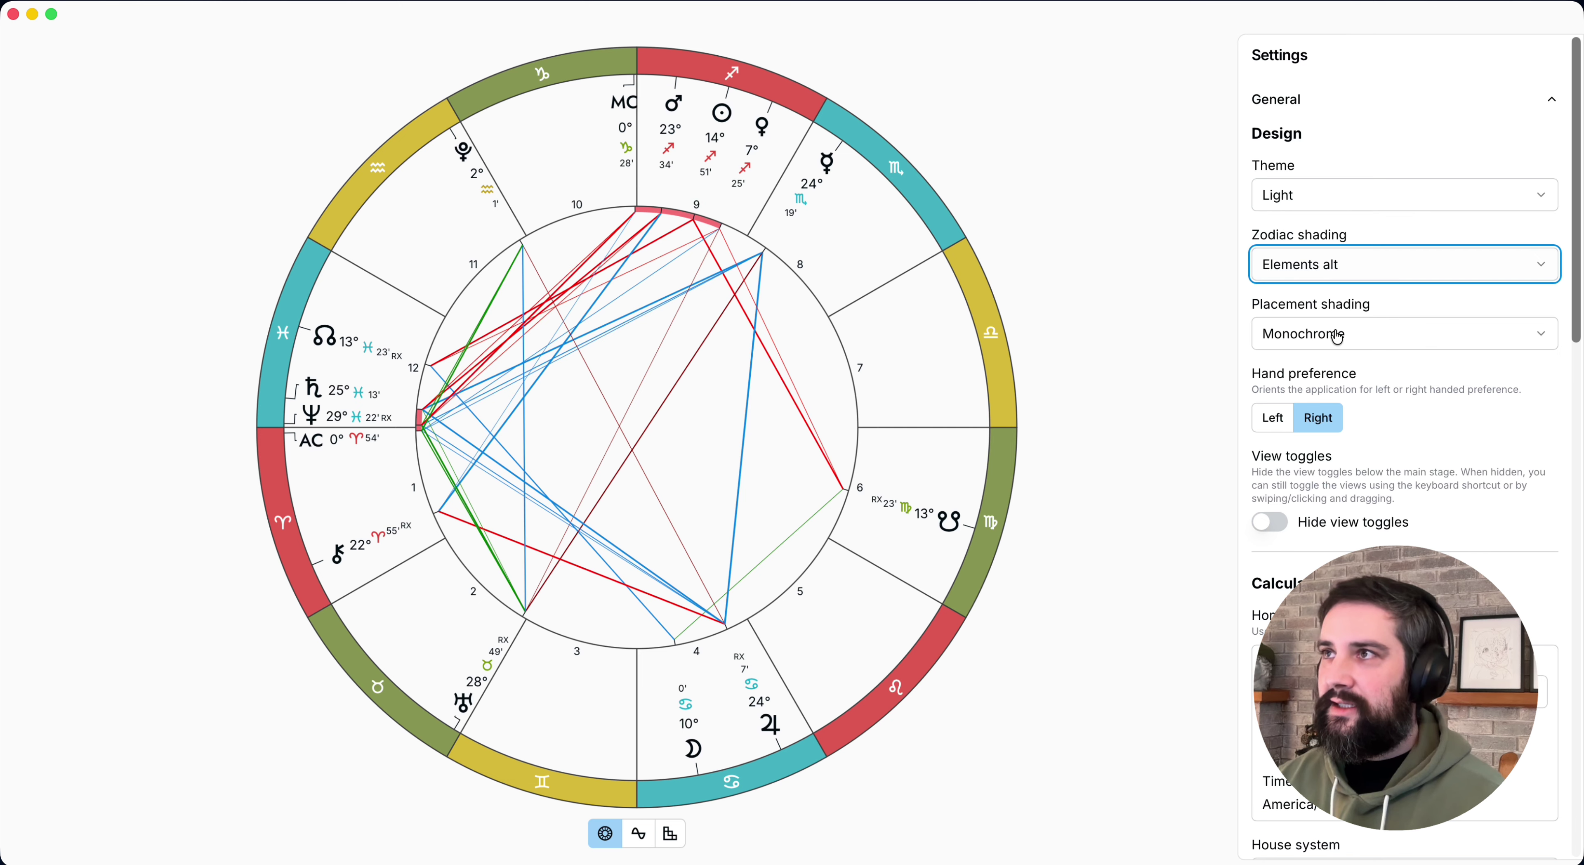
click(1309, 339)
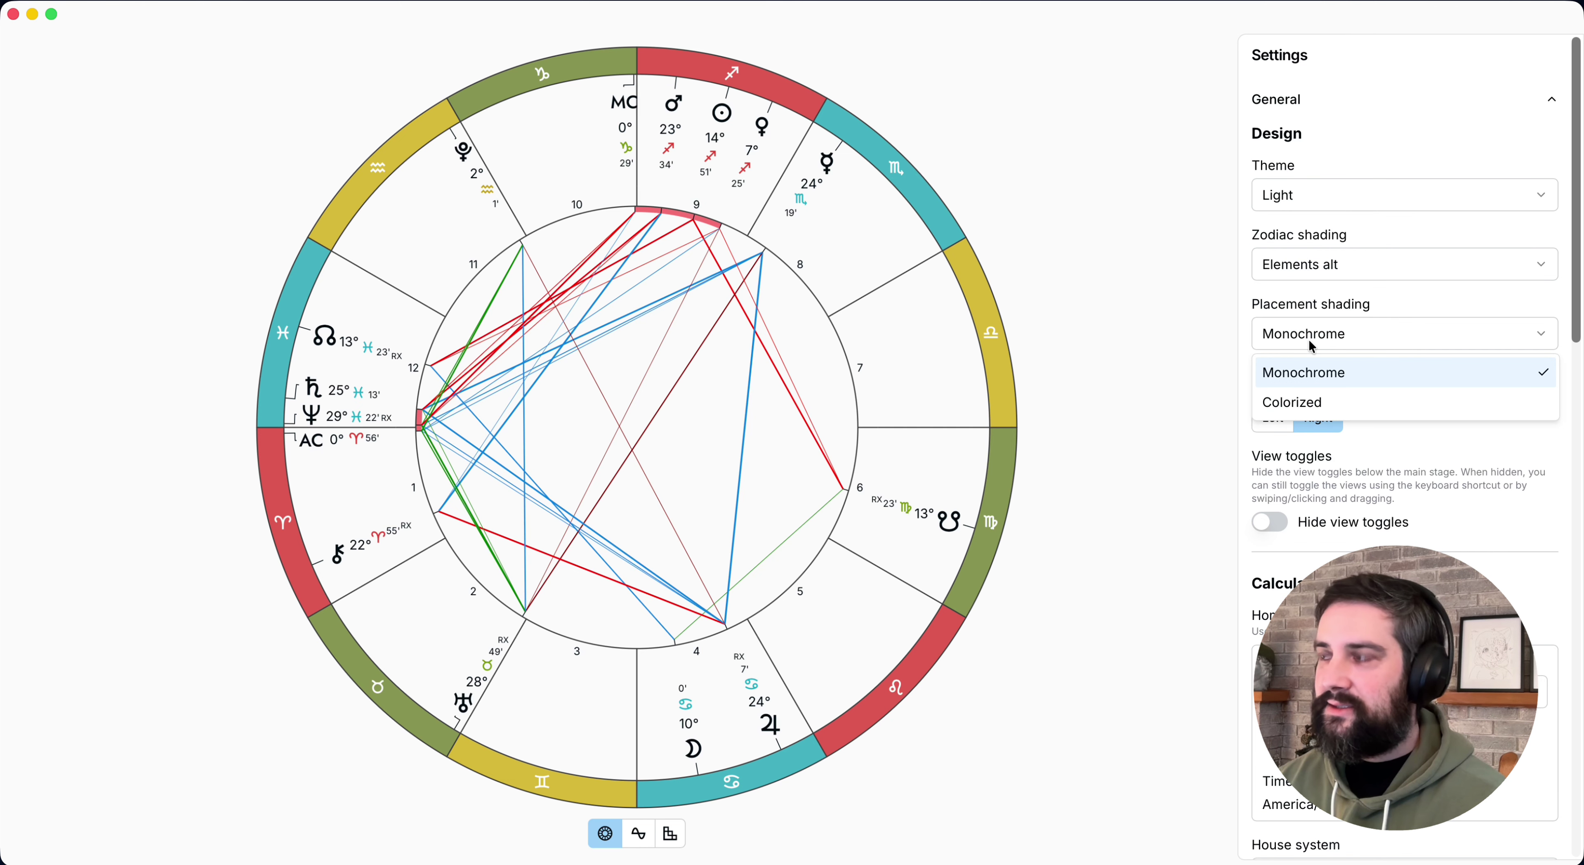
click(1291, 402)
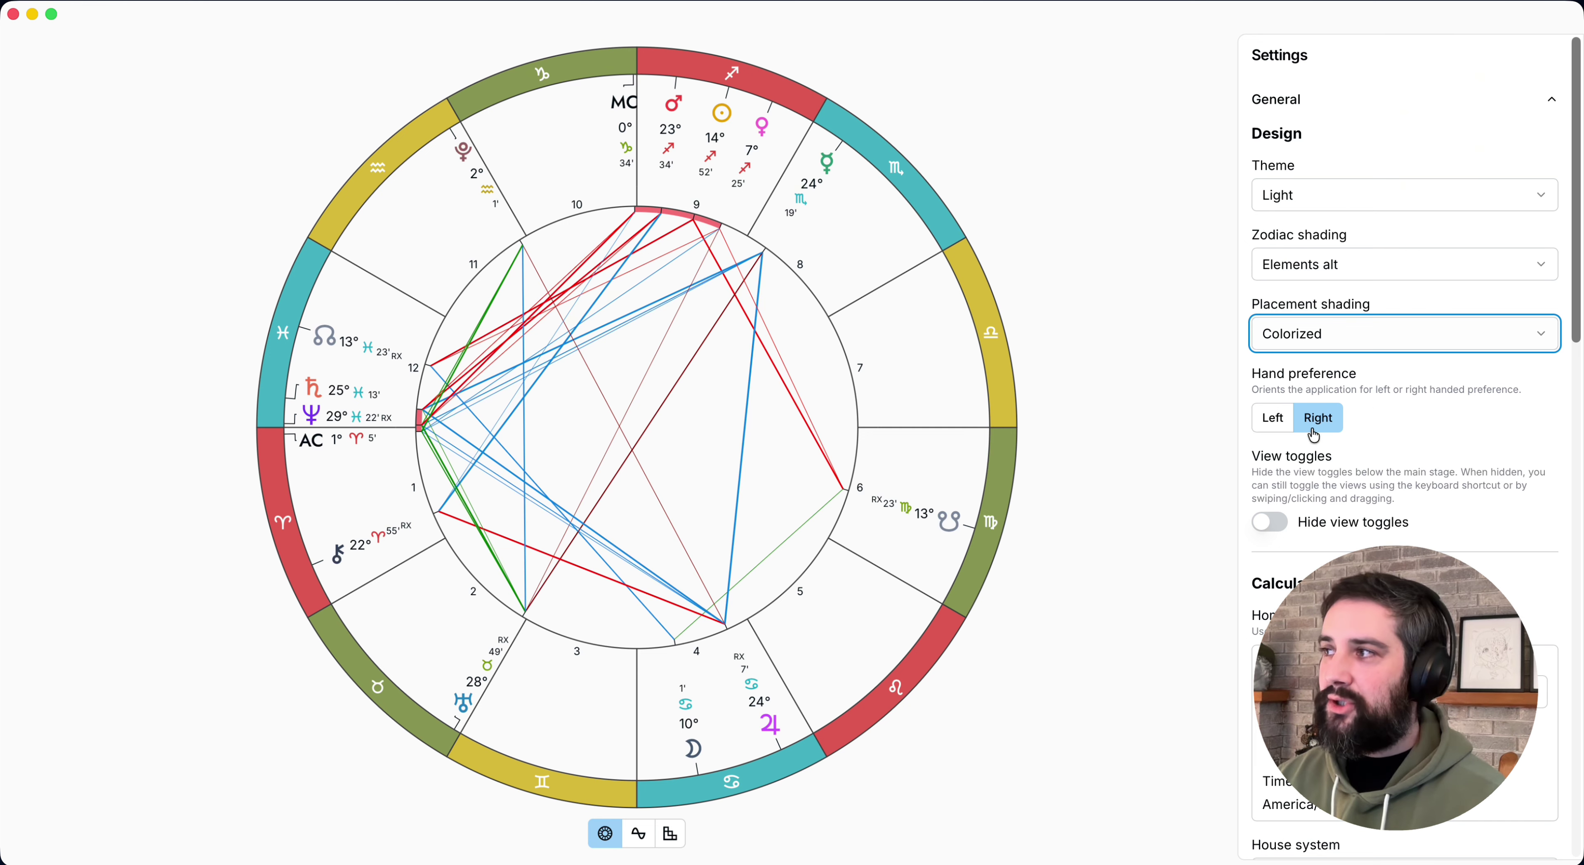
- Try the Left hand preference, check the layout outside the settings, and set the preference back to Right
click(1261, 427)
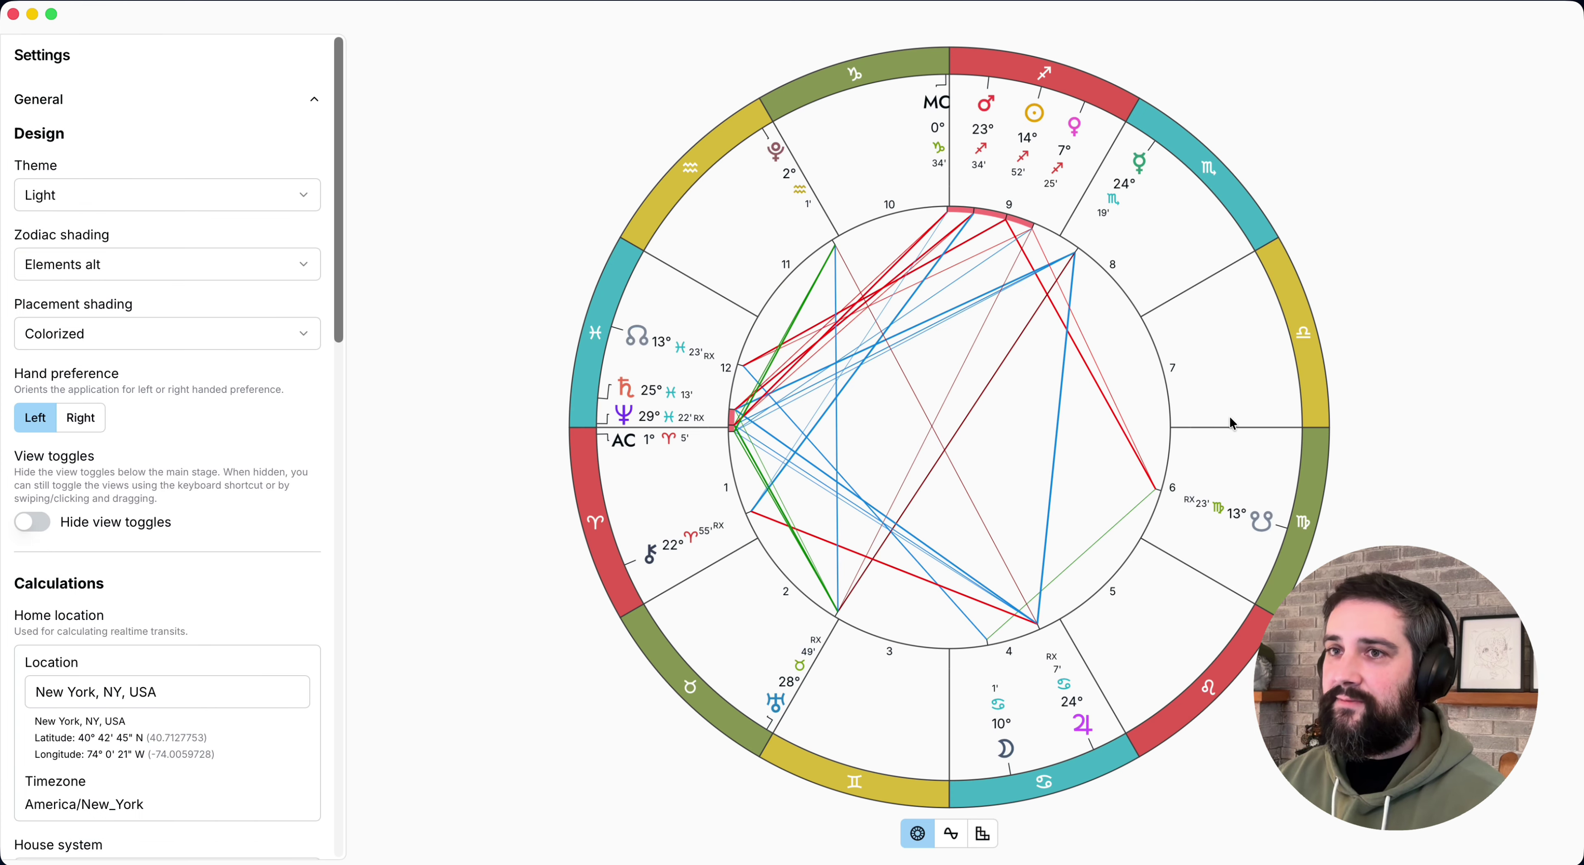
click(491, 314)
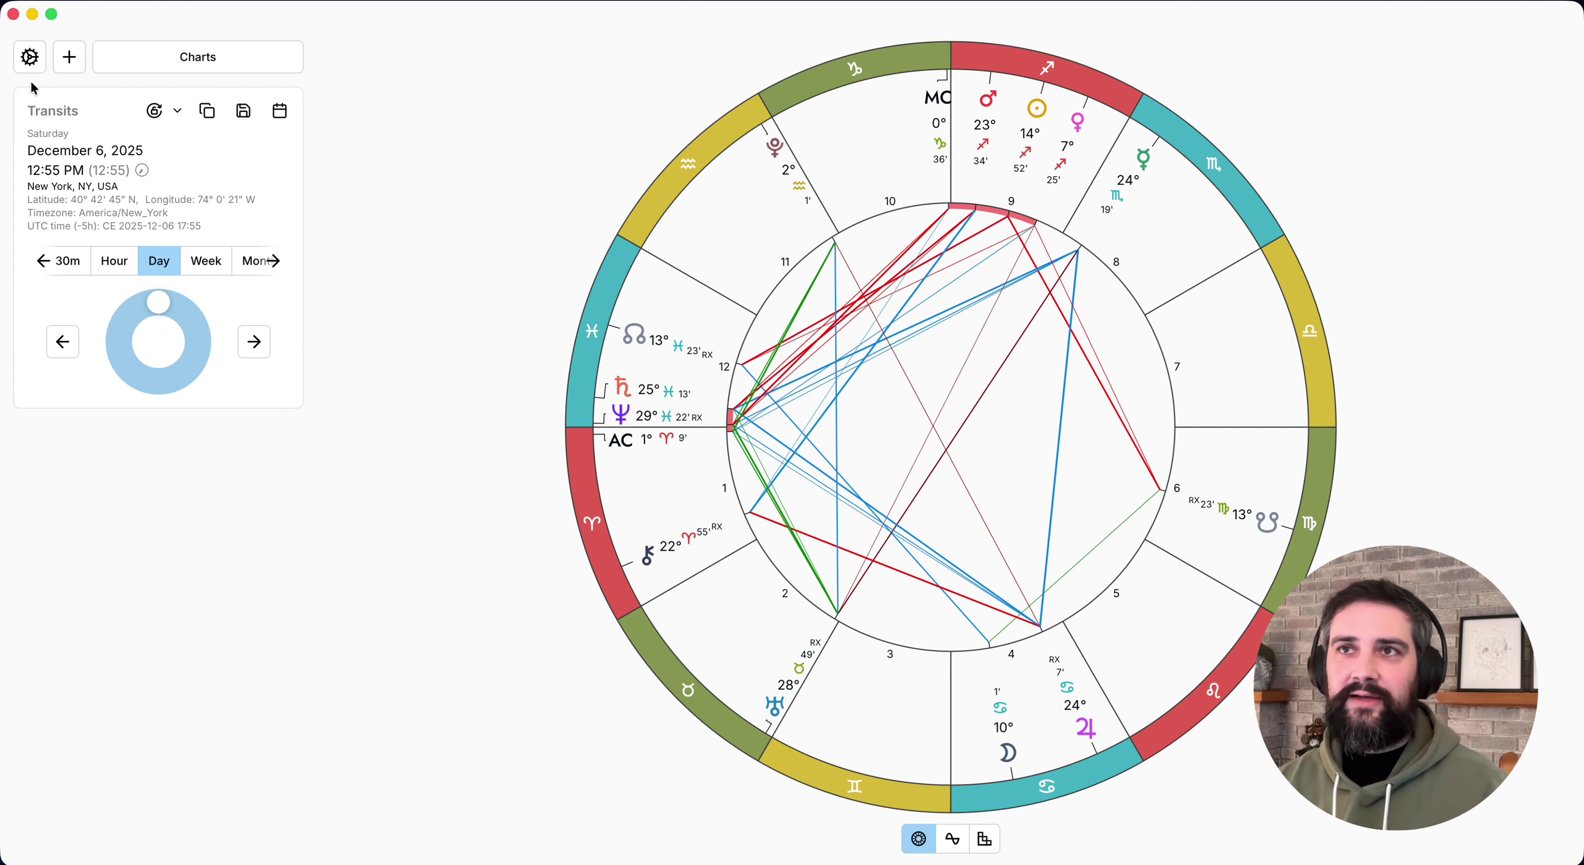
click(30, 56)
click(81, 418)
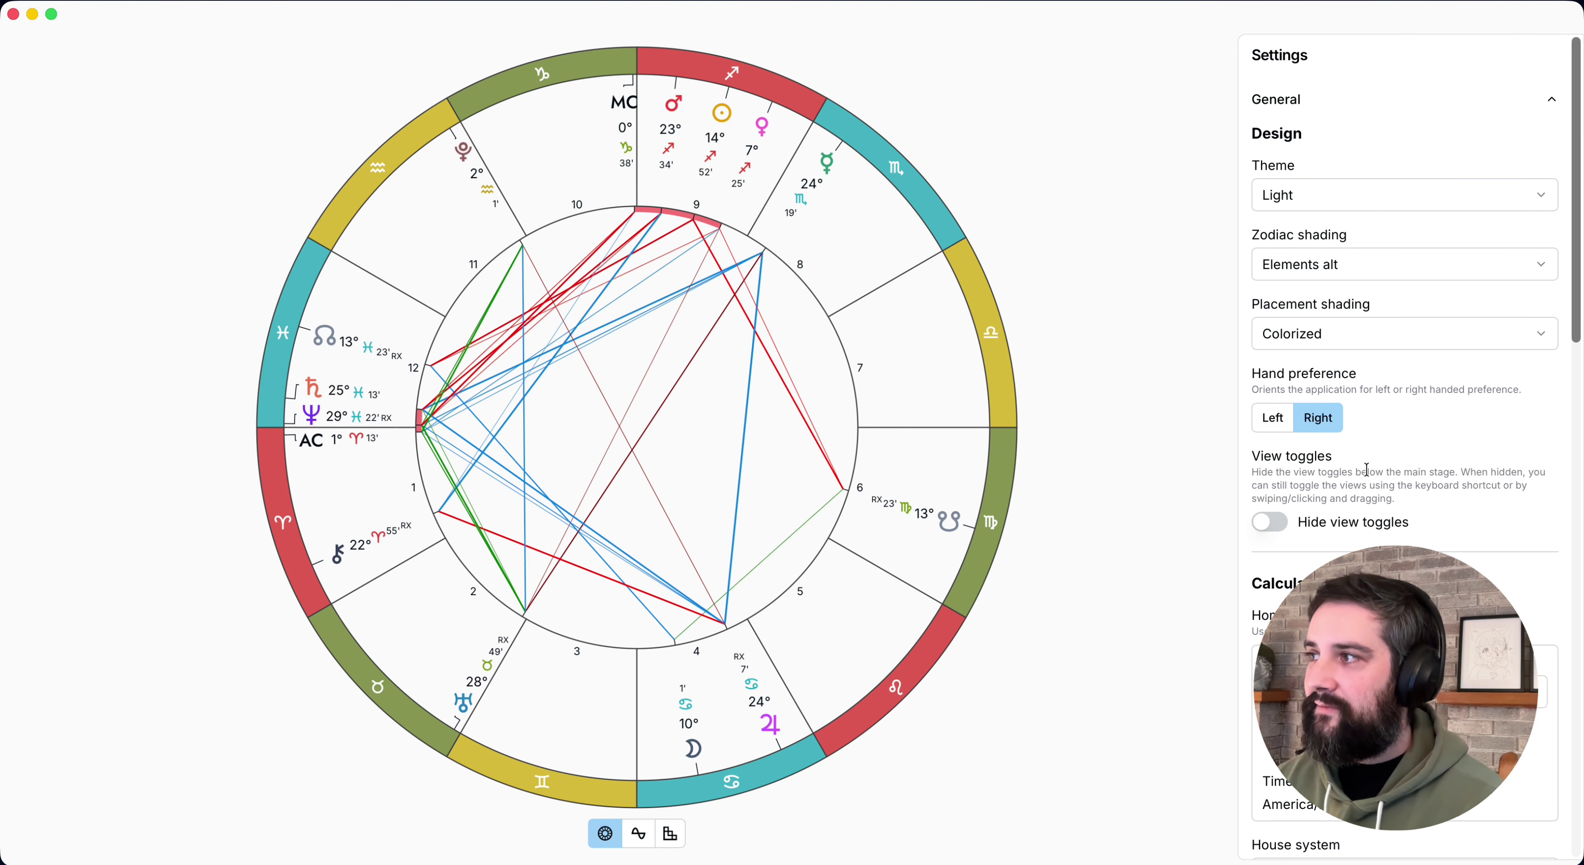
- Try hiding the view toggles below the chart, and show them again
click(1271, 527)
click(1271, 528)
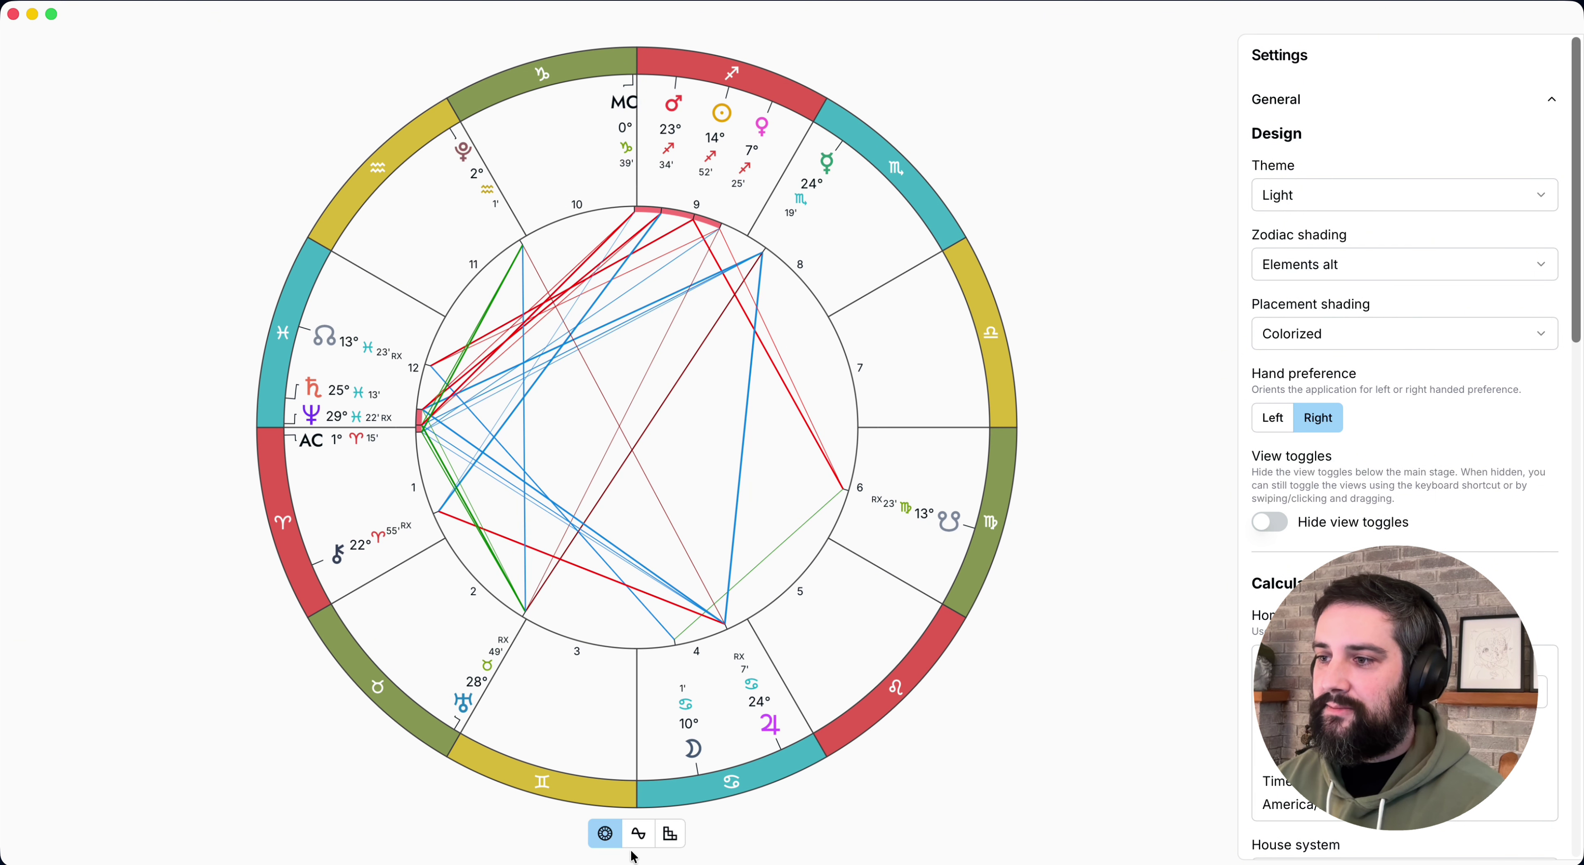
click(1275, 528)
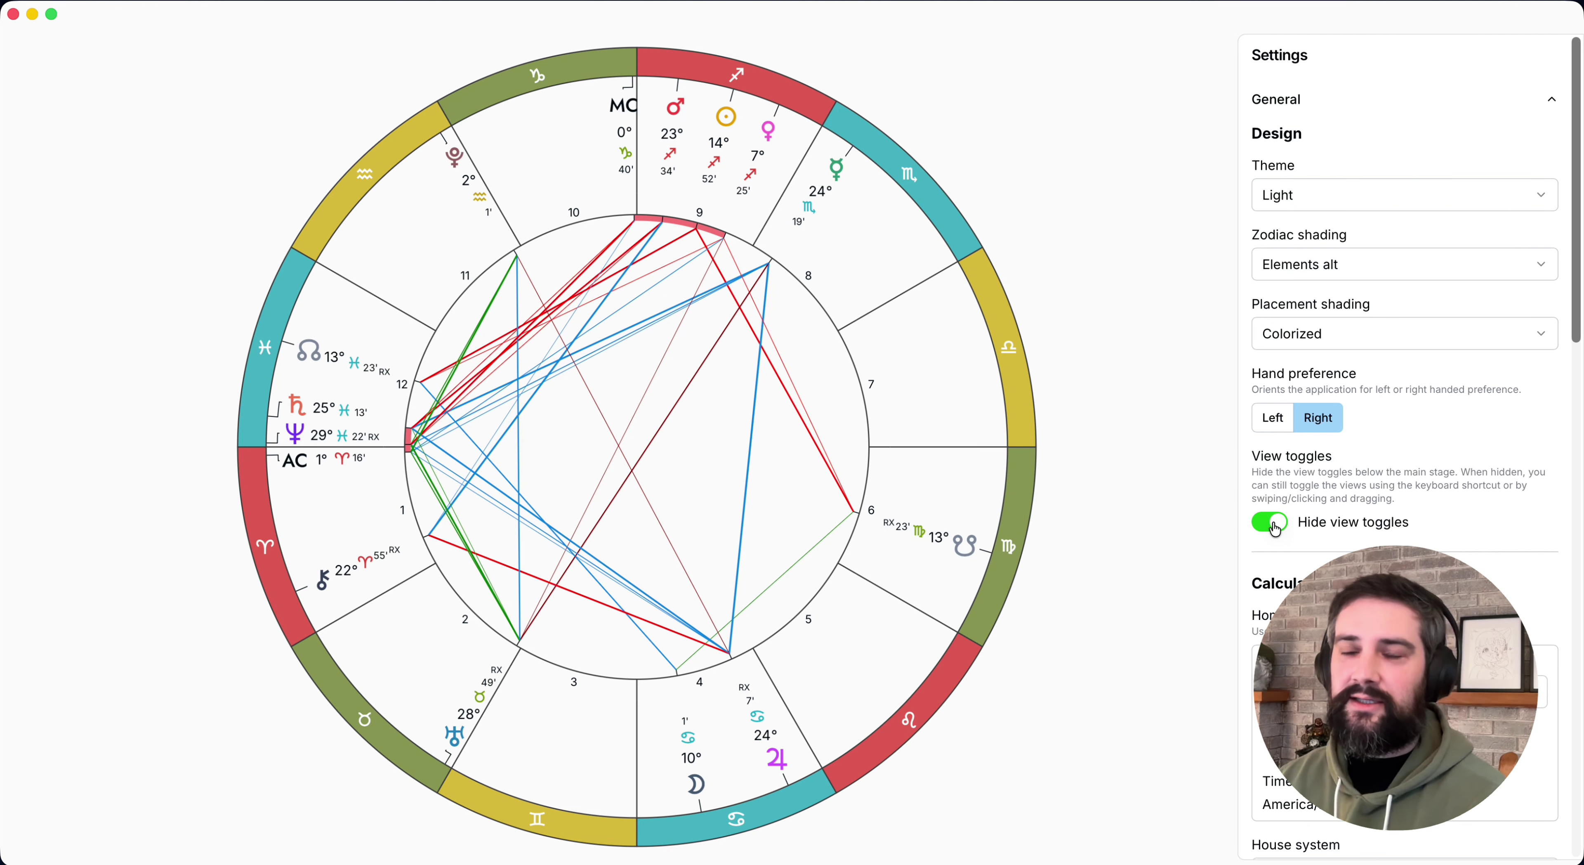
click(1275, 527)
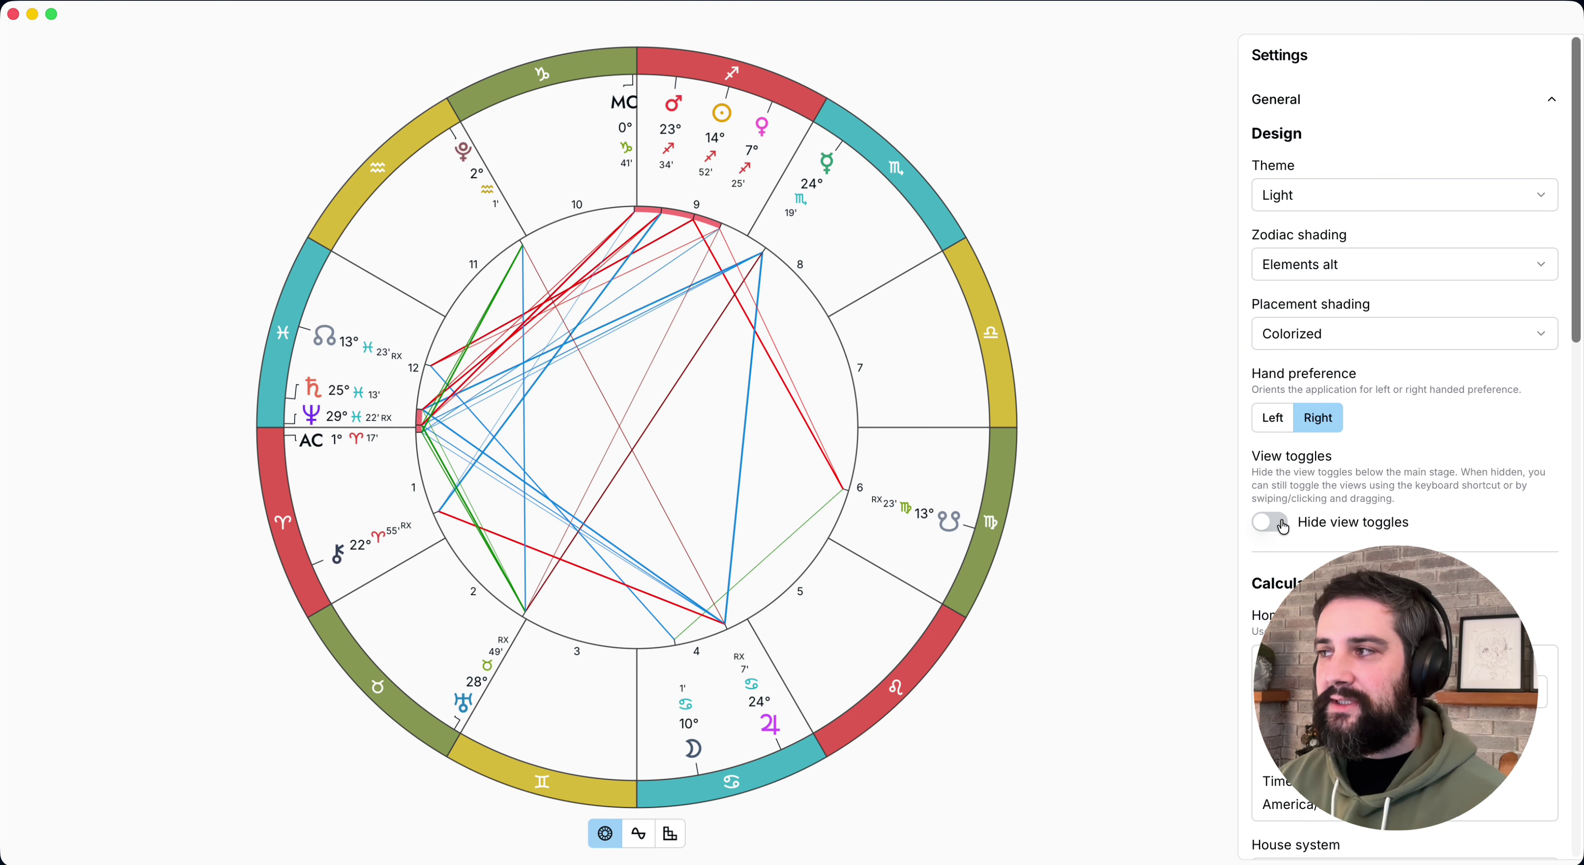
- Try the Placidus house system in the calculation settings, and set it back to Whole sign
scroll(1402, 431, down, 5)
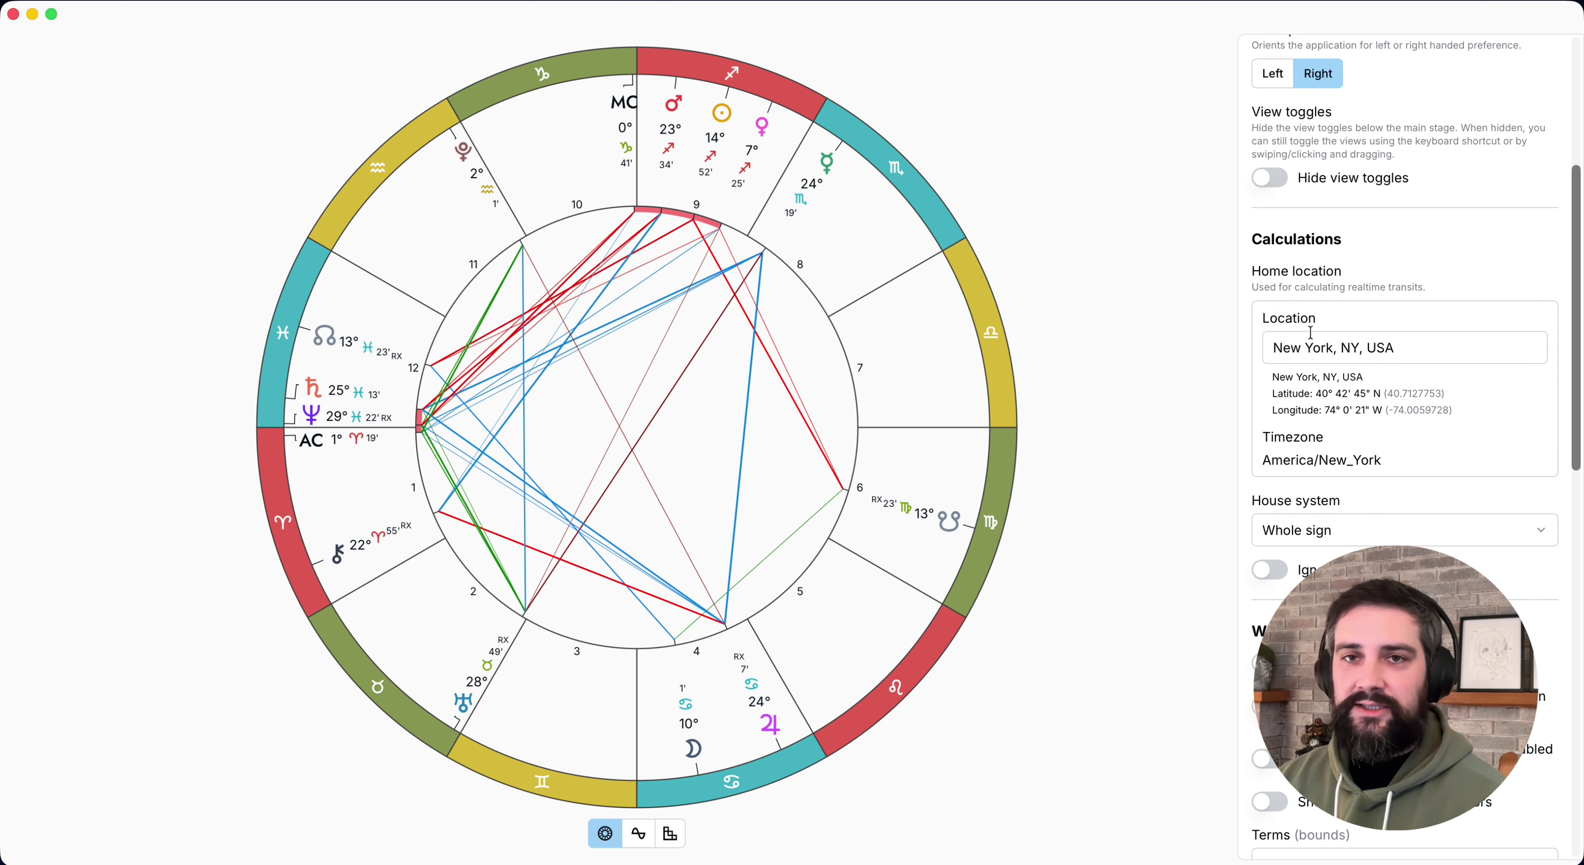
click(1358, 543)
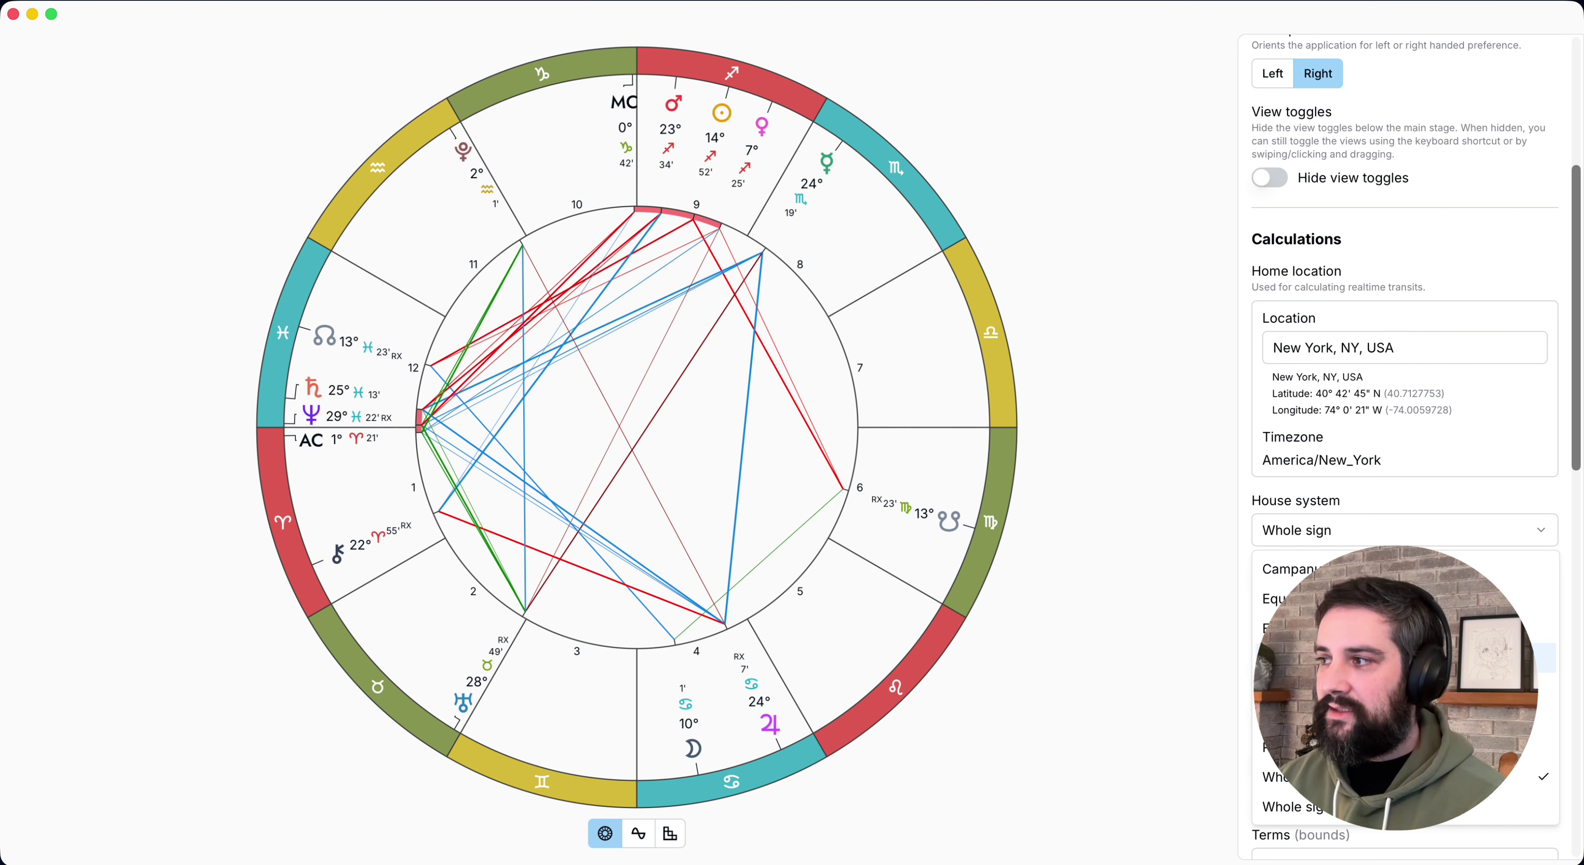
click(1402, 687)
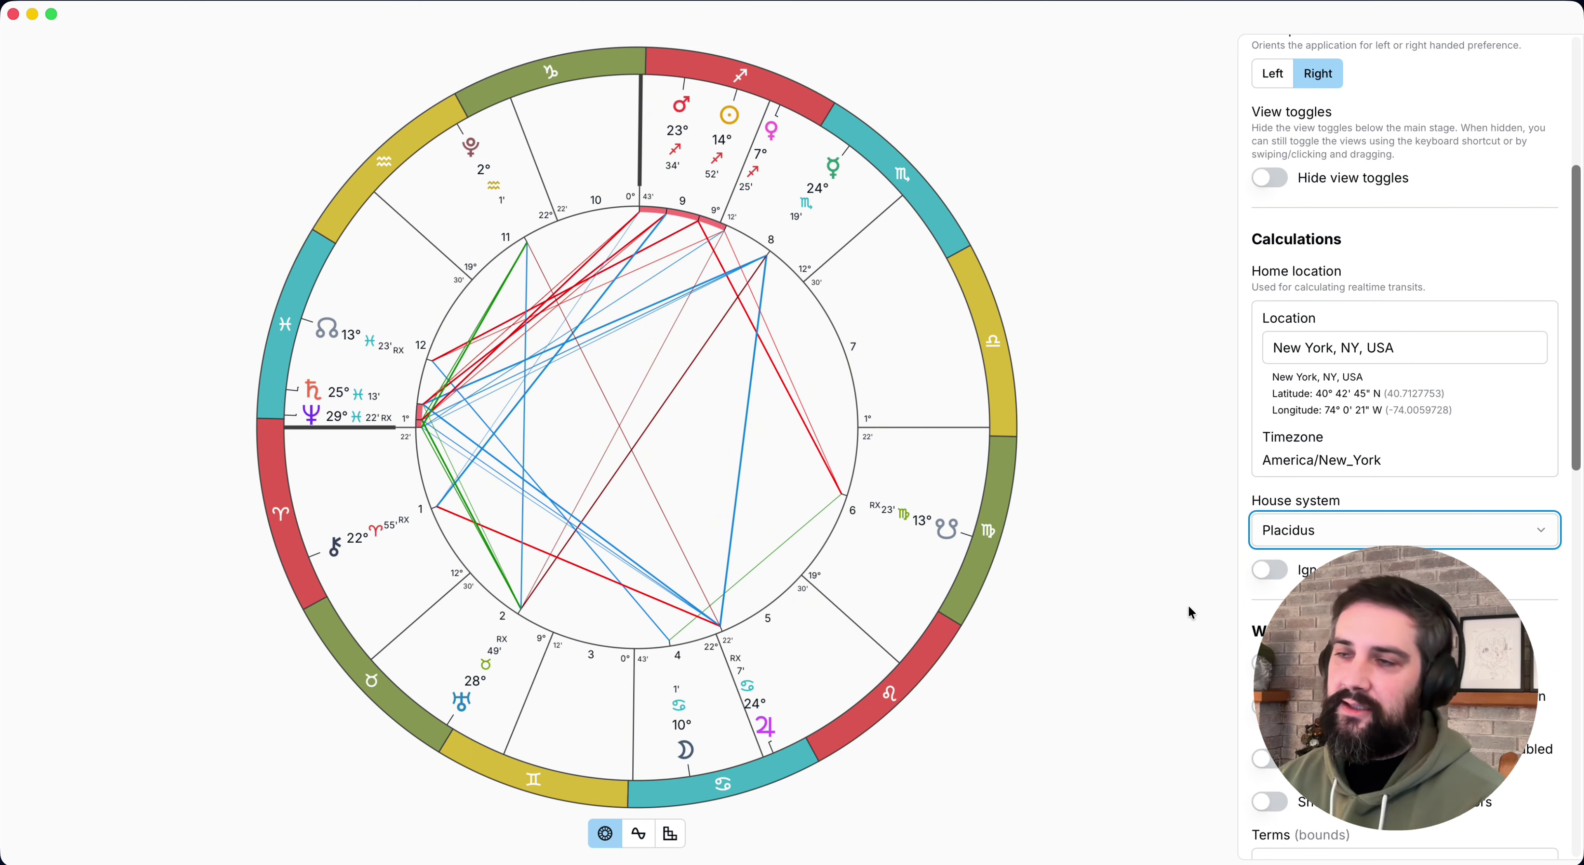
click(1299, 536)
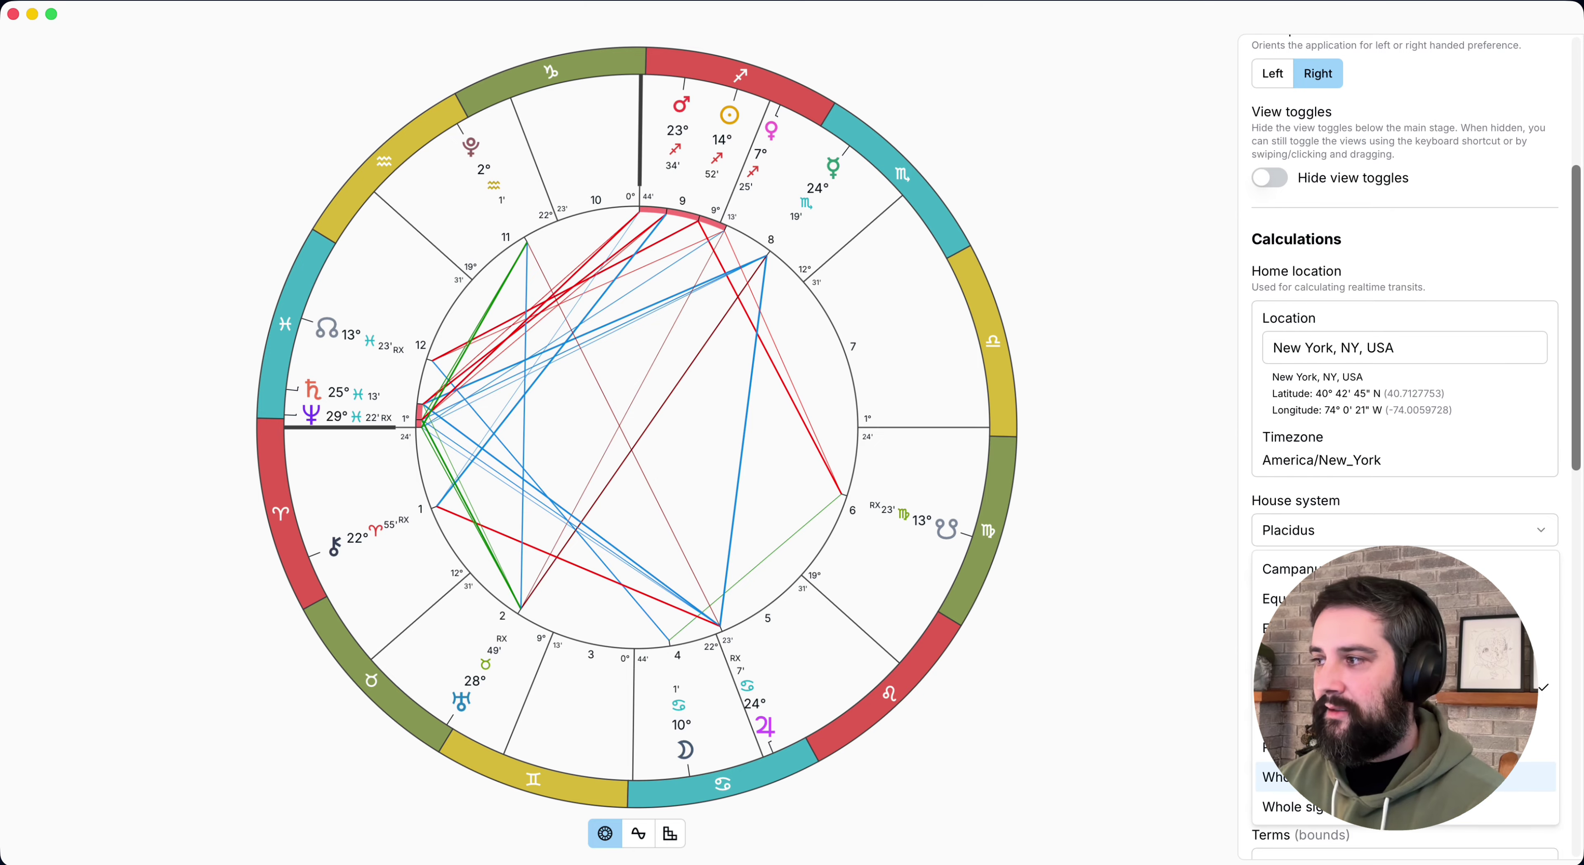
click(1285, 776)
- Try hiding the house numbers on the wheel, and show them again
scroll(1353, 413, down, 10)
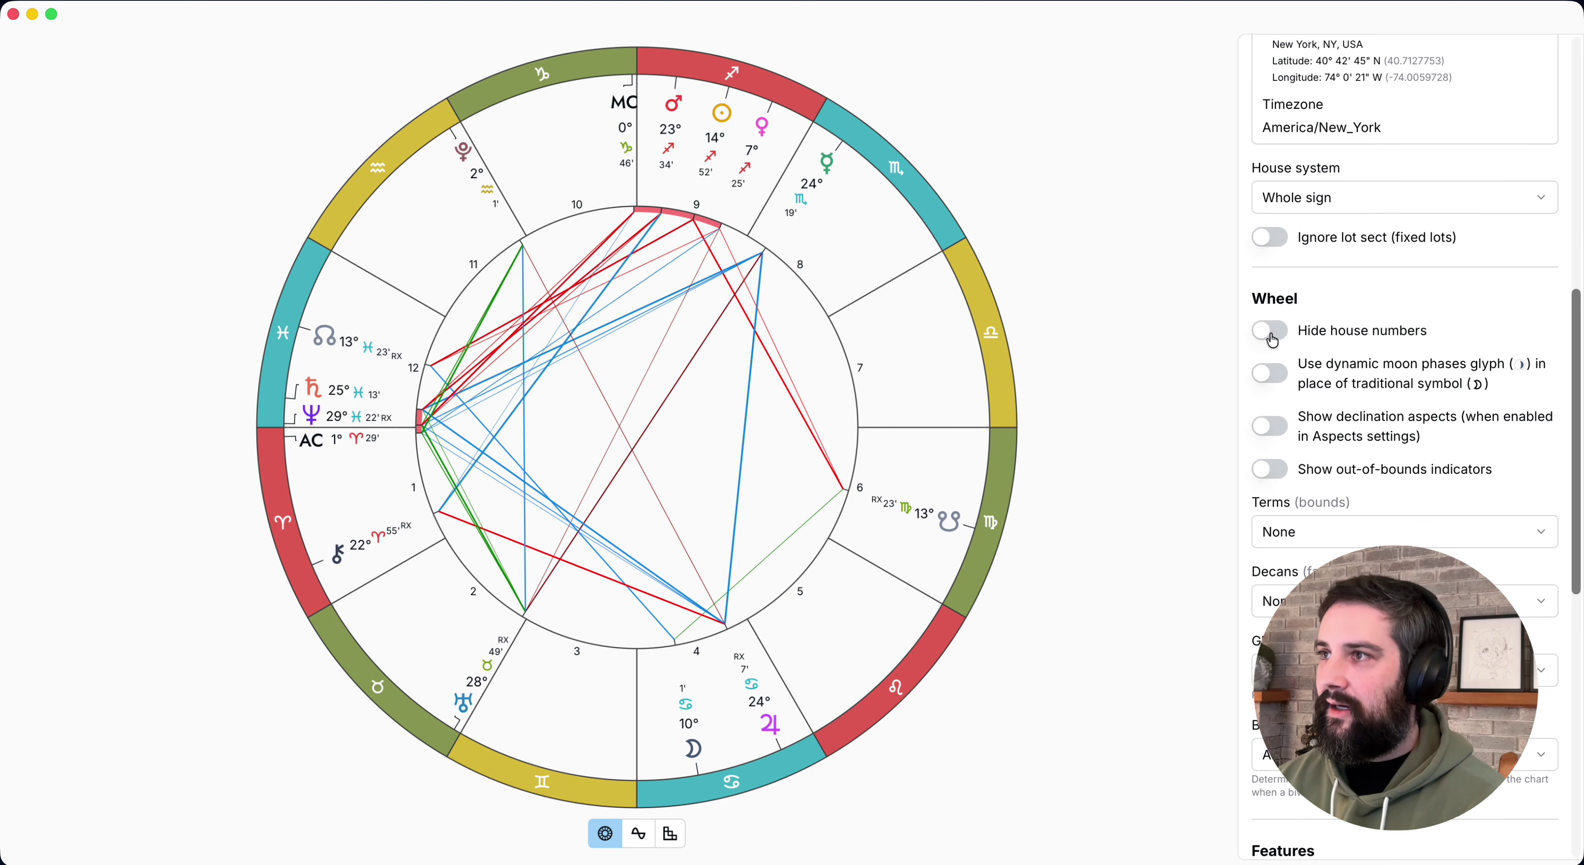
click(1271, 333)
click(1272, 339)
click(1272, 338)
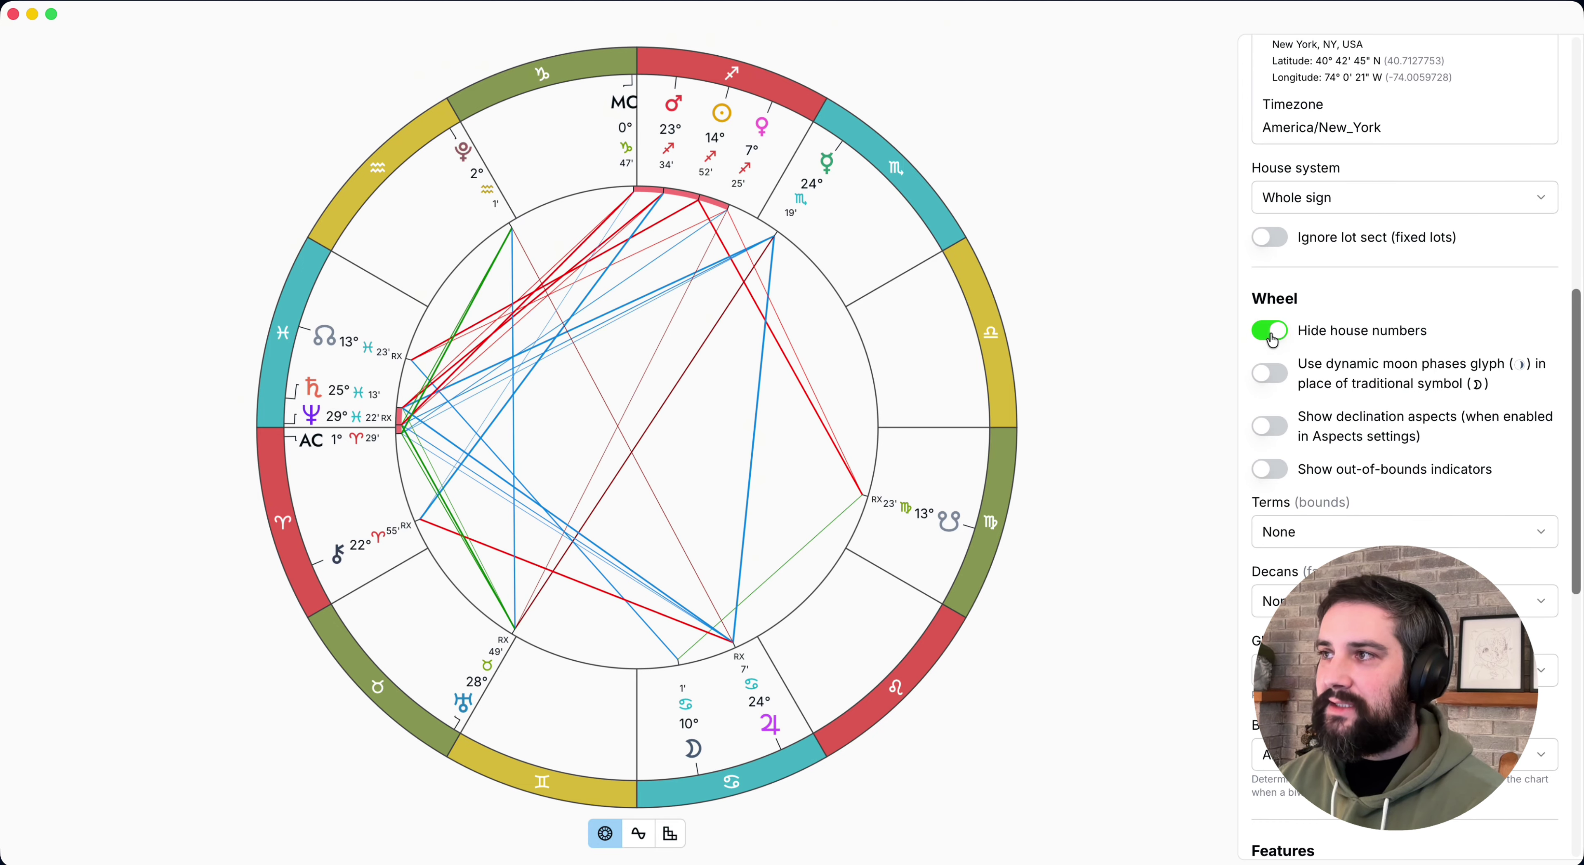
click(1272, 338)
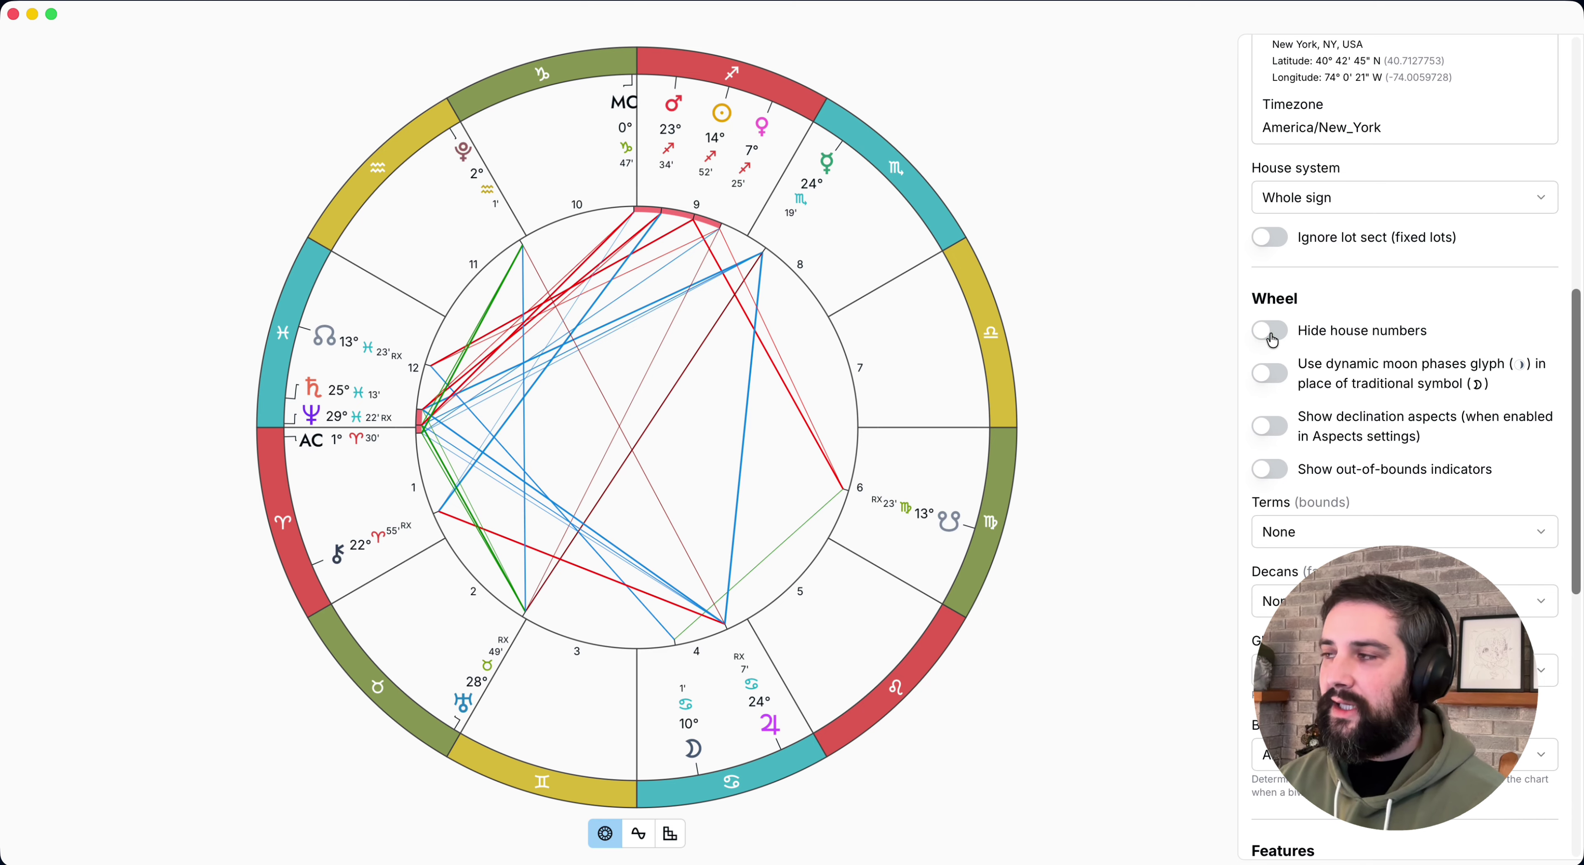
- Enable the dynamic moon phases glyph in place of the traditional symbol and close the settings
click(1272, 375)
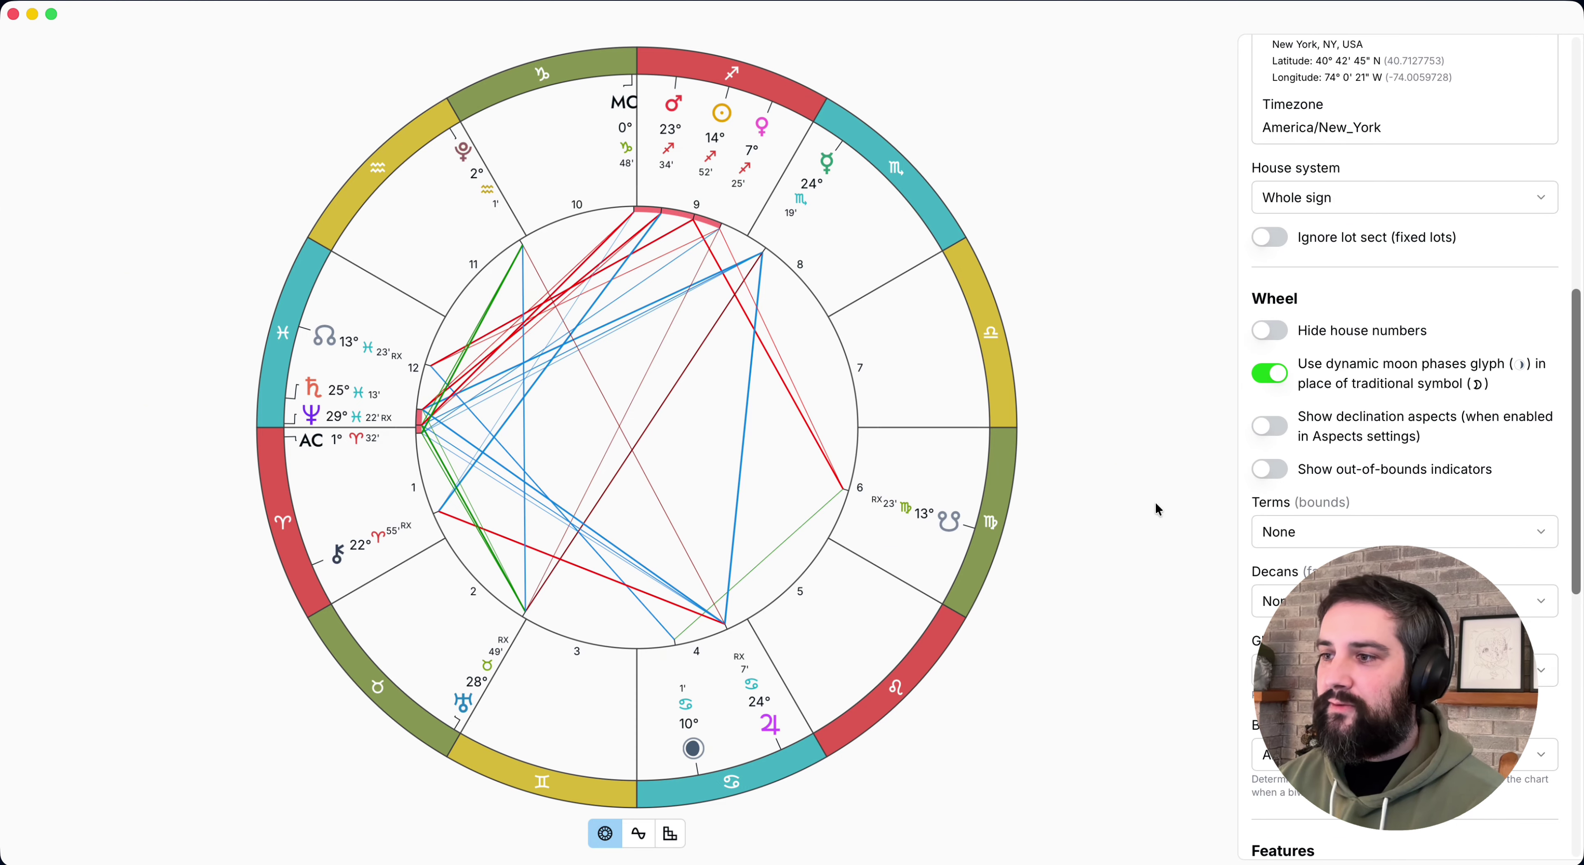
key(Escape)
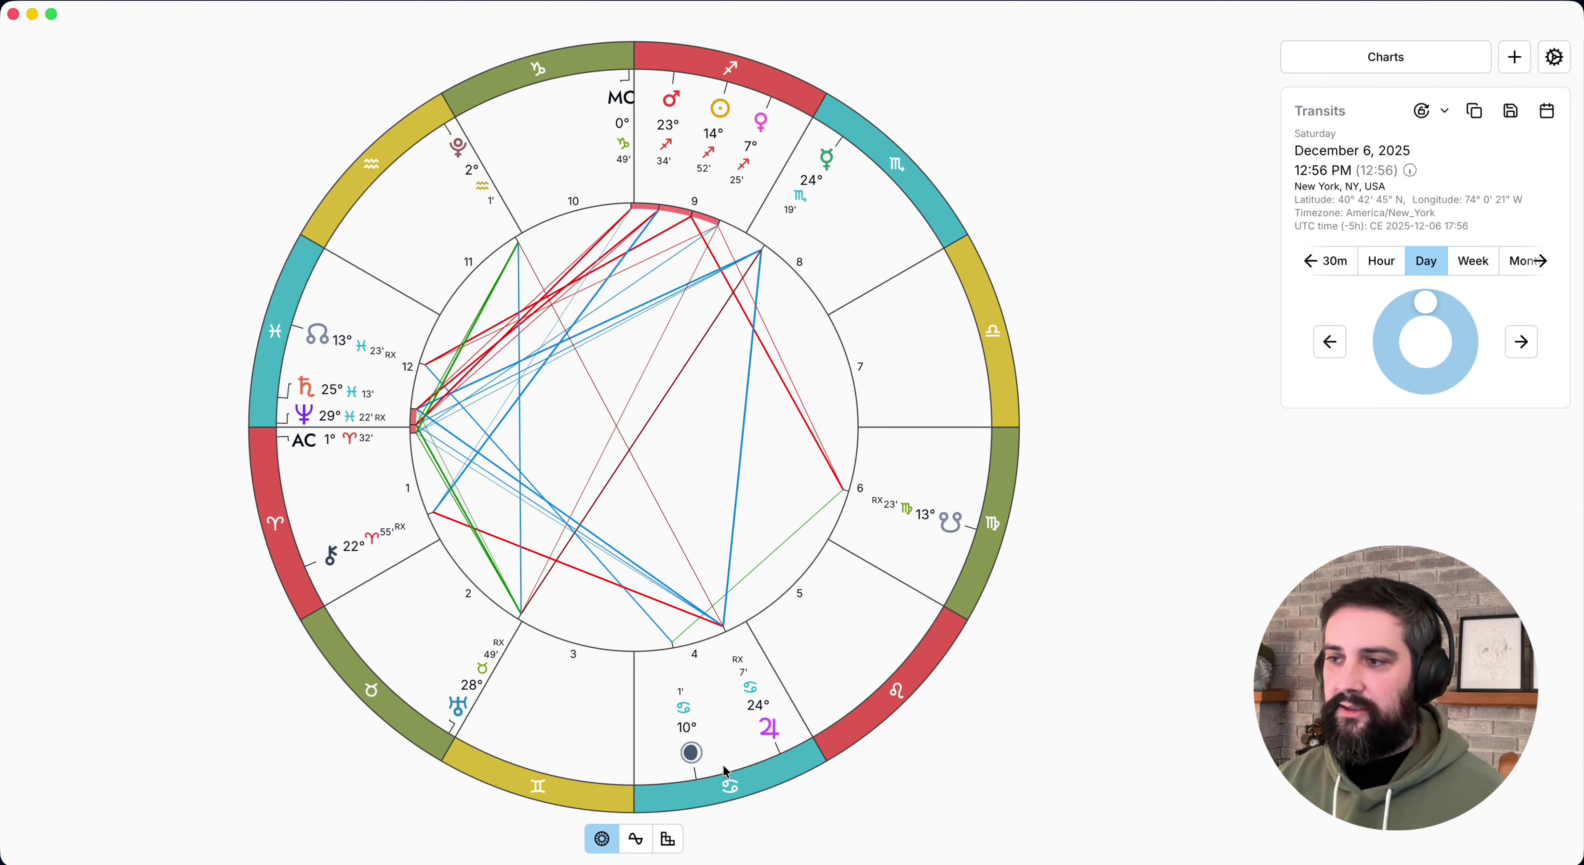
- Advance the transits day by day to January 3, 2026 to preview the moon phase glyphs, and reset them to the present
key(Right)
key(Right)
key(Right)
key(Right)
key(Right)
key(Right)
key(Right)
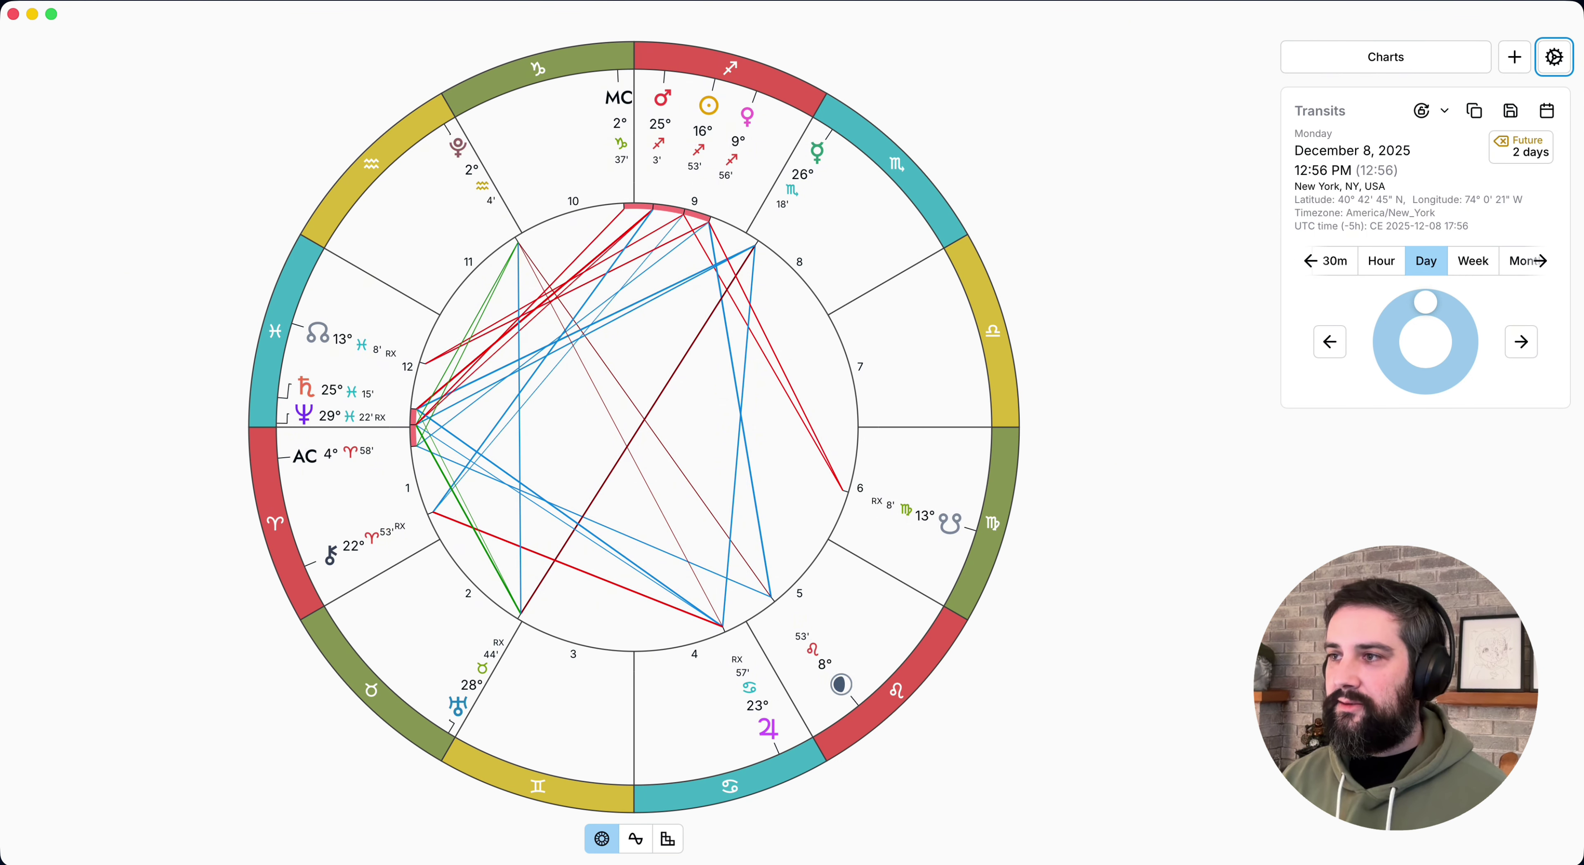
key(Right)
key(Right)
key(Right)
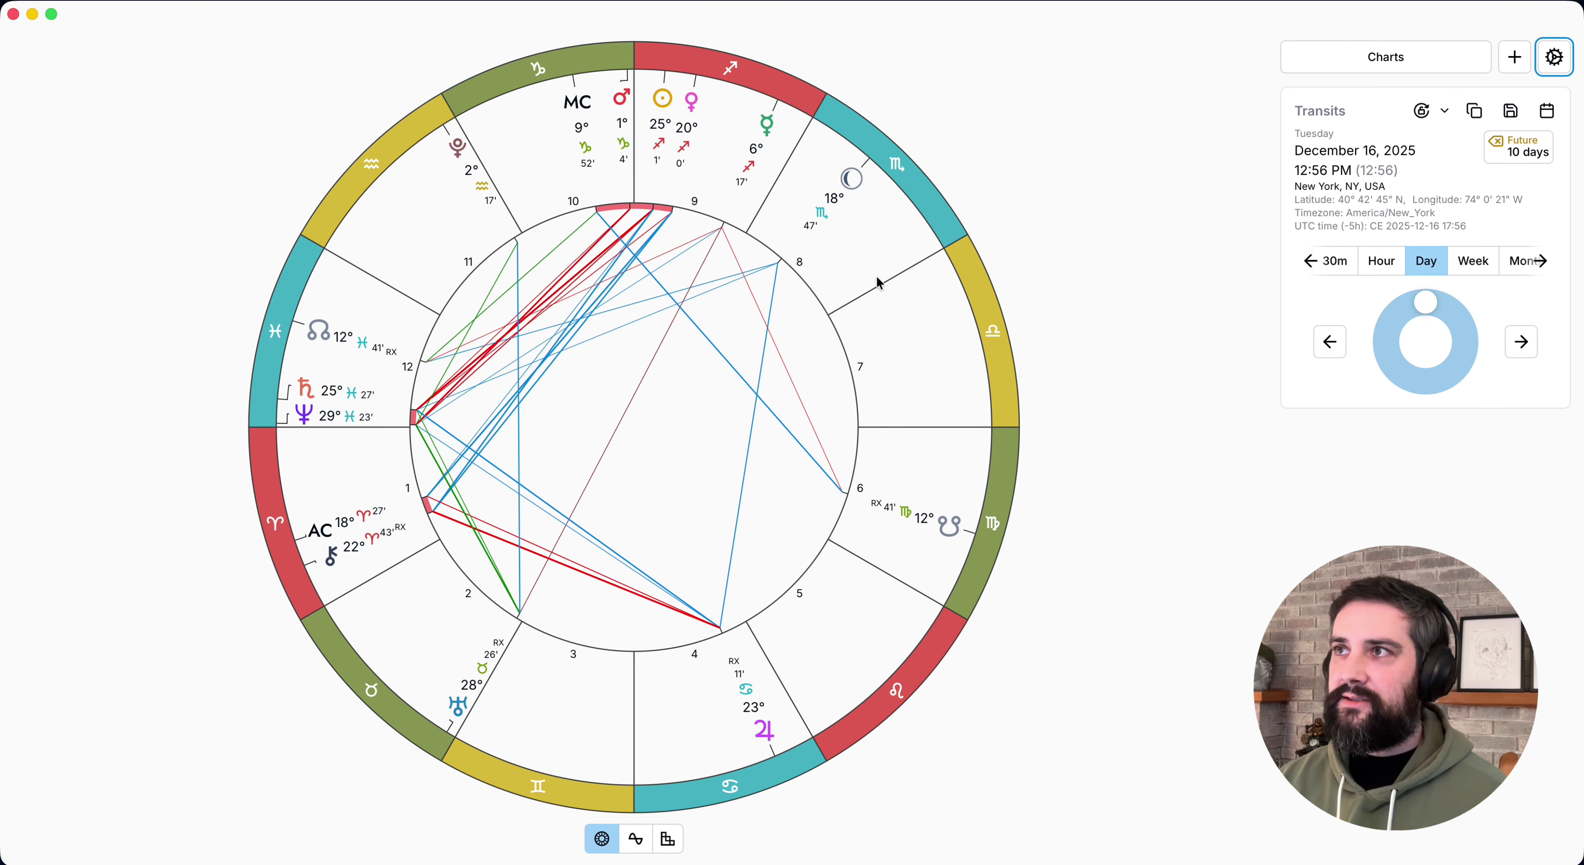
key(Right)
key(Right)
key(Right)
key(Right)
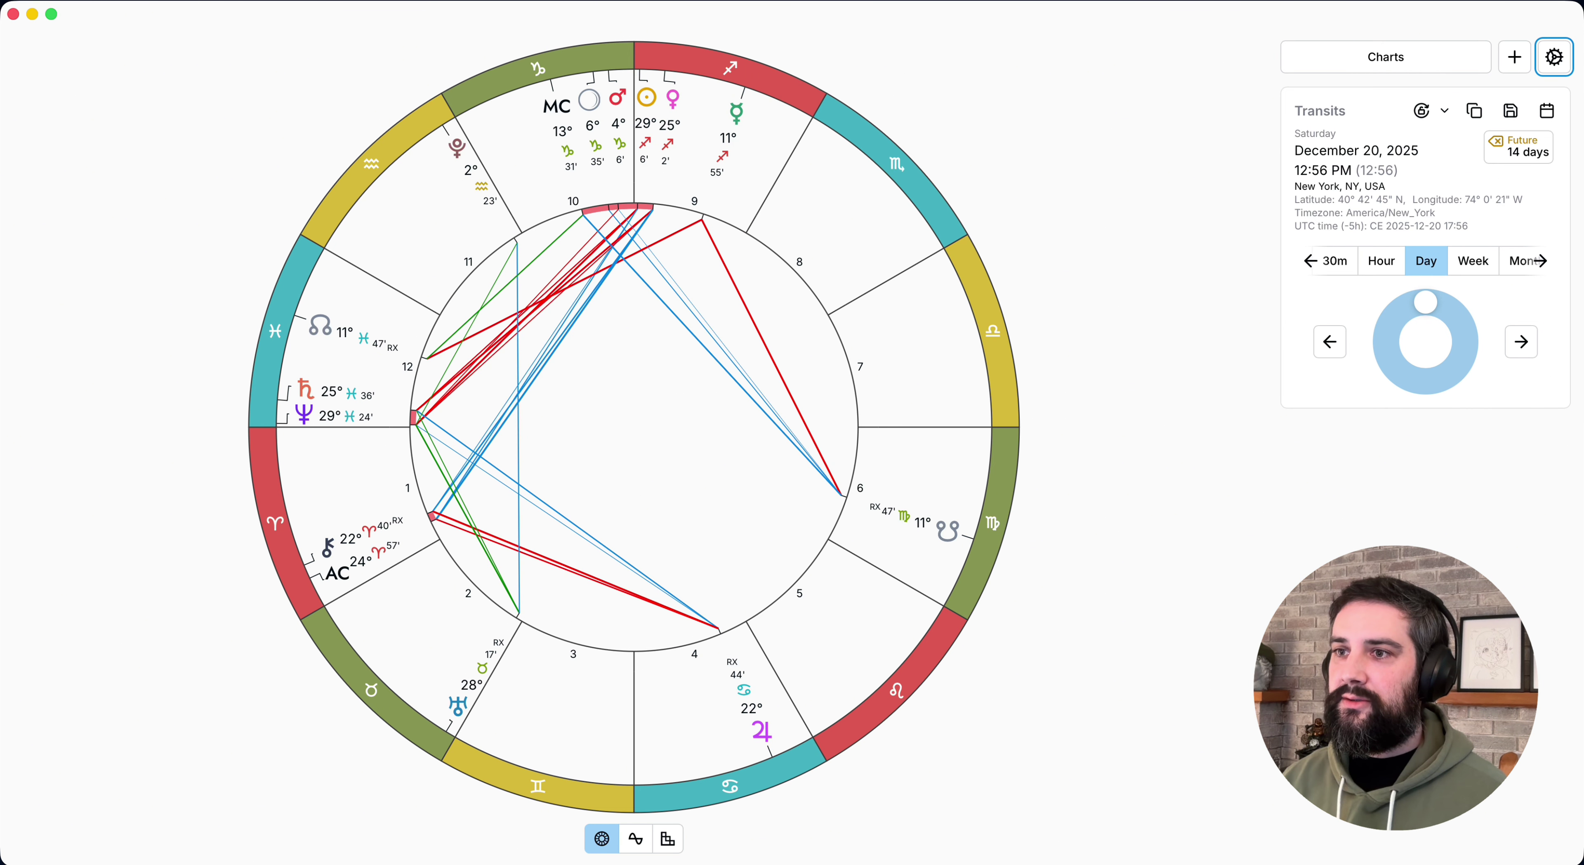
key(Right)
key(Right)
key(Right)
key(Right)
key(Right)
key(Right)
key(Right)
key(Right)
key(Right)
key(Right)
key(Right)
key(Right)
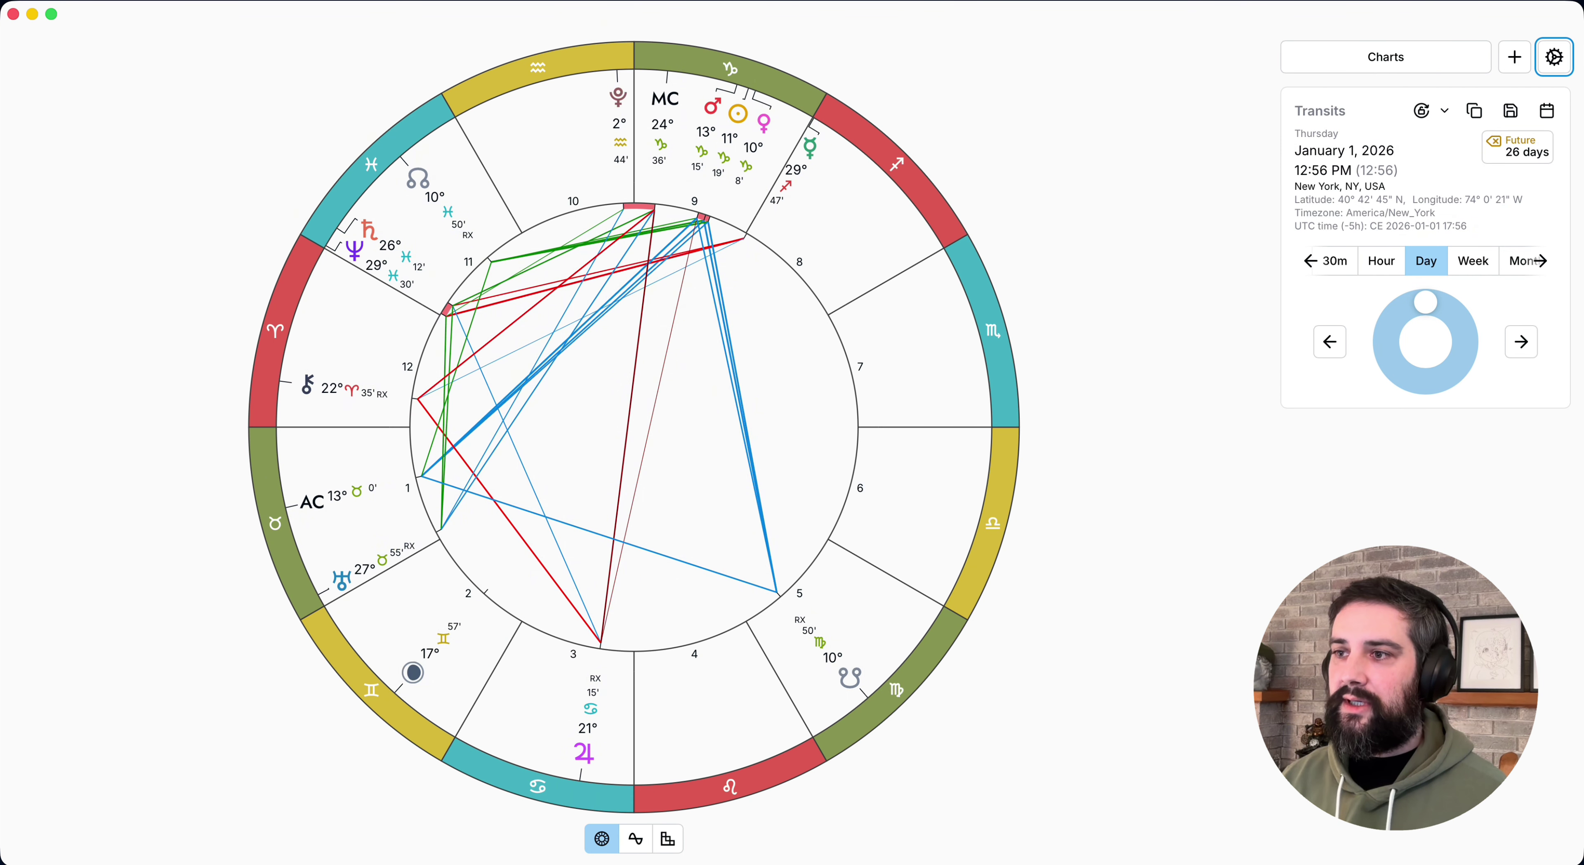
key(Right)
key(Right)
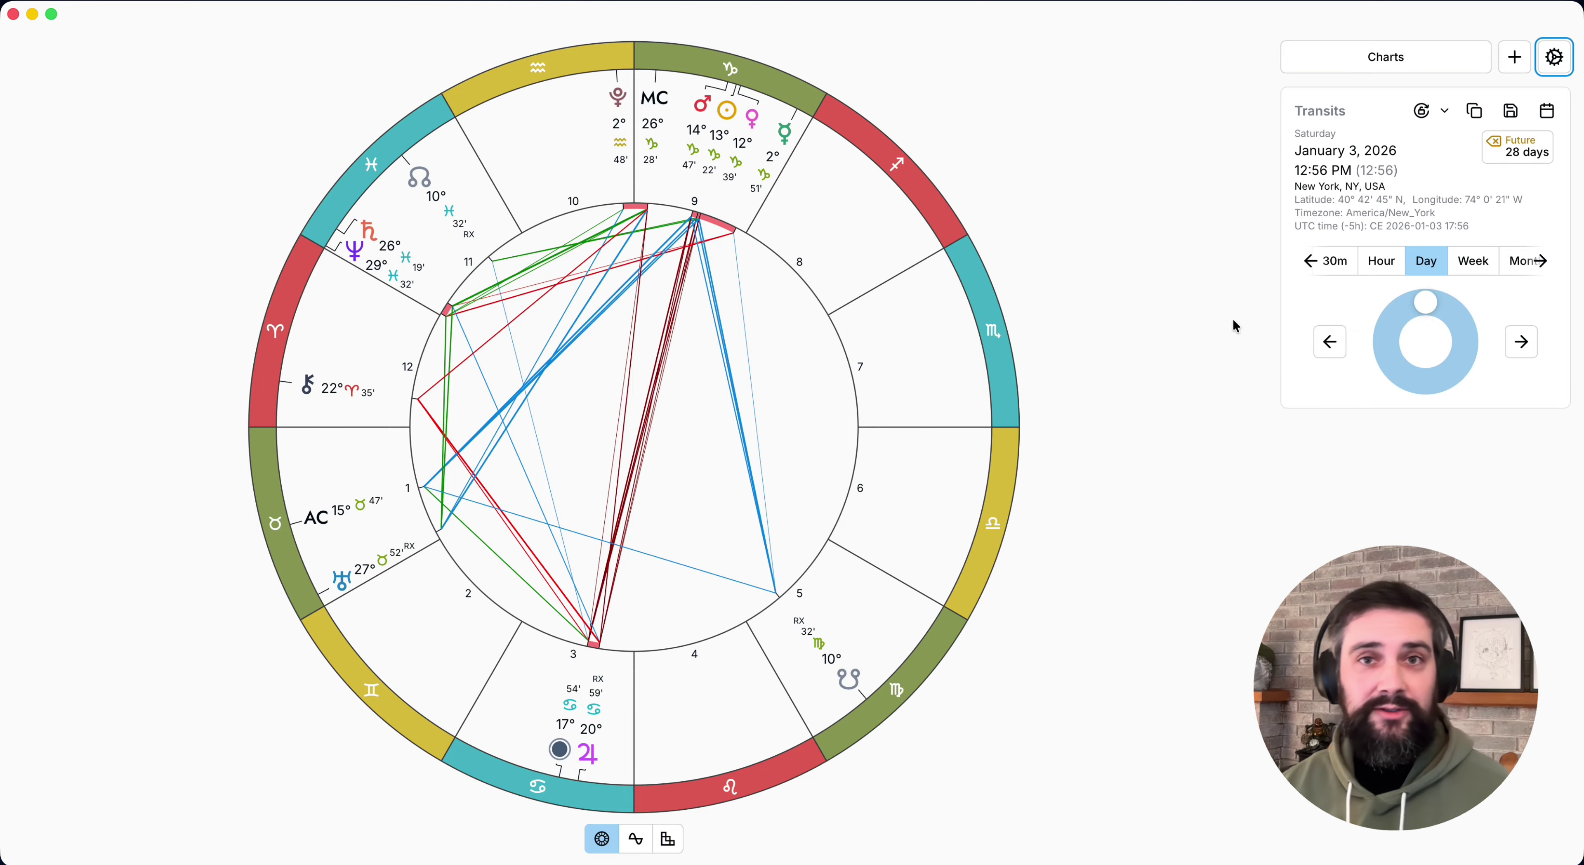
click(1523, 163)
- Reopen the settings and enable declination aspects and out-of-bounds indicators for the wheel
click(1554, 56)
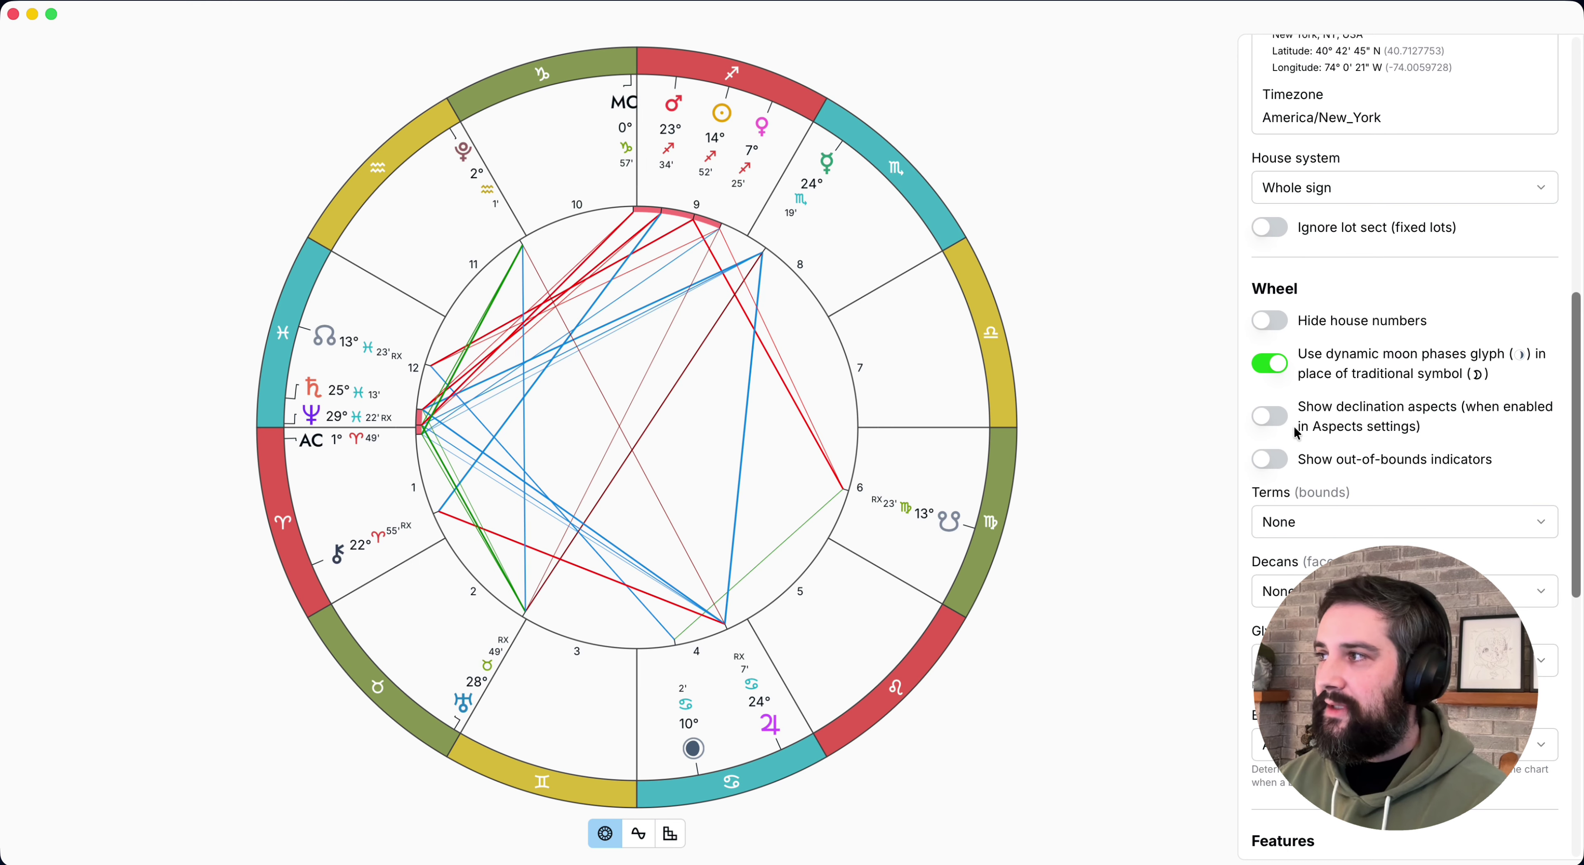
click(1269, 416)
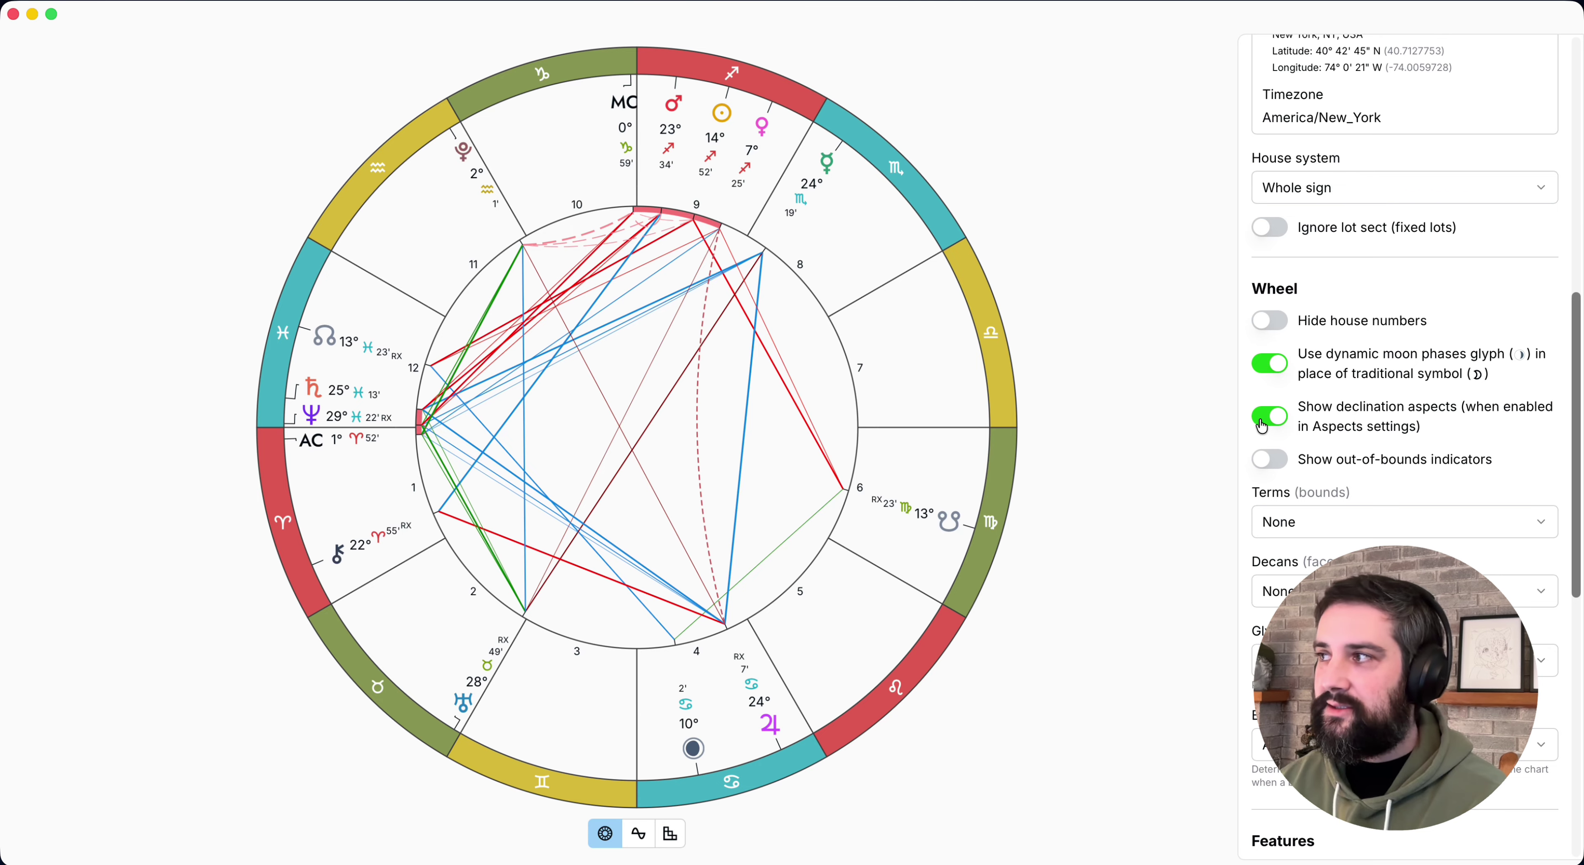
click(1270, 460)
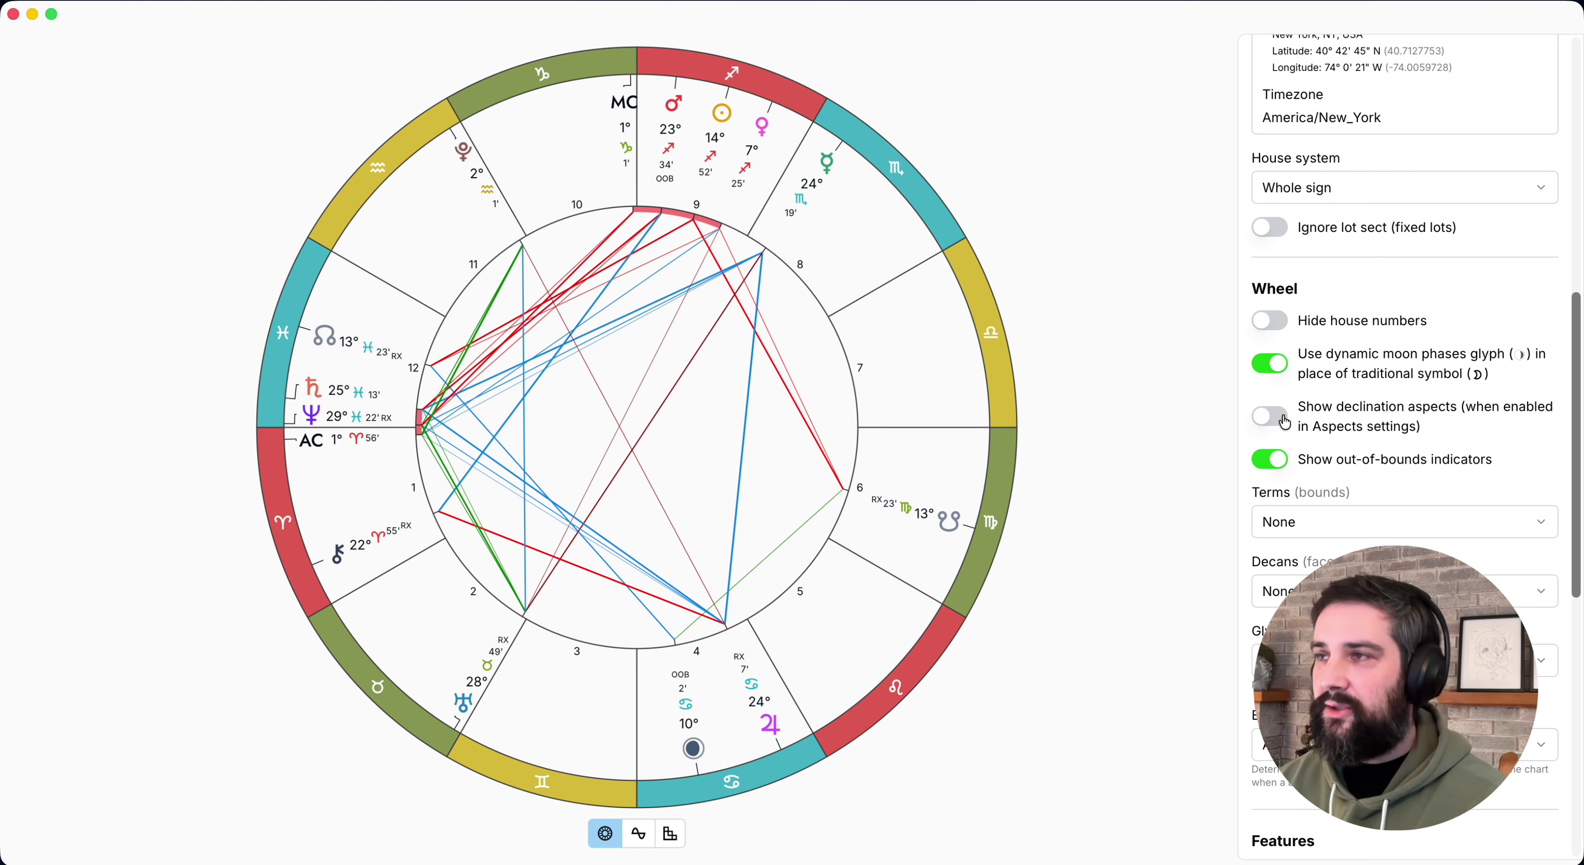
click(1269, 416)
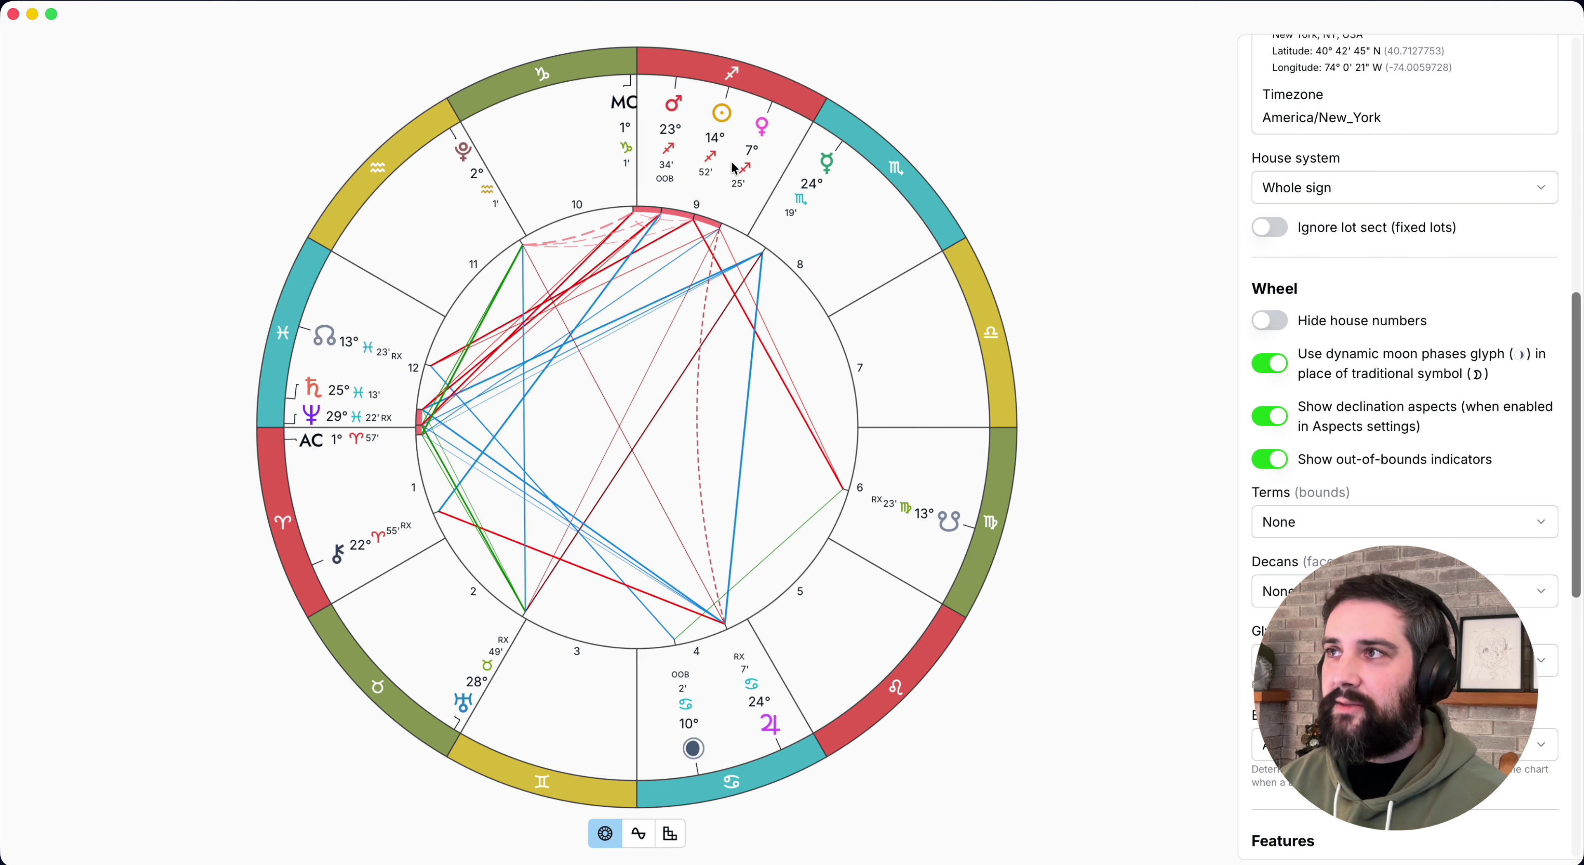
- Set the wheel's terms to Egyptian and its decans to Traditional (Chaldean/Ptolemaic)
scroll(1475, 524, down, 3)
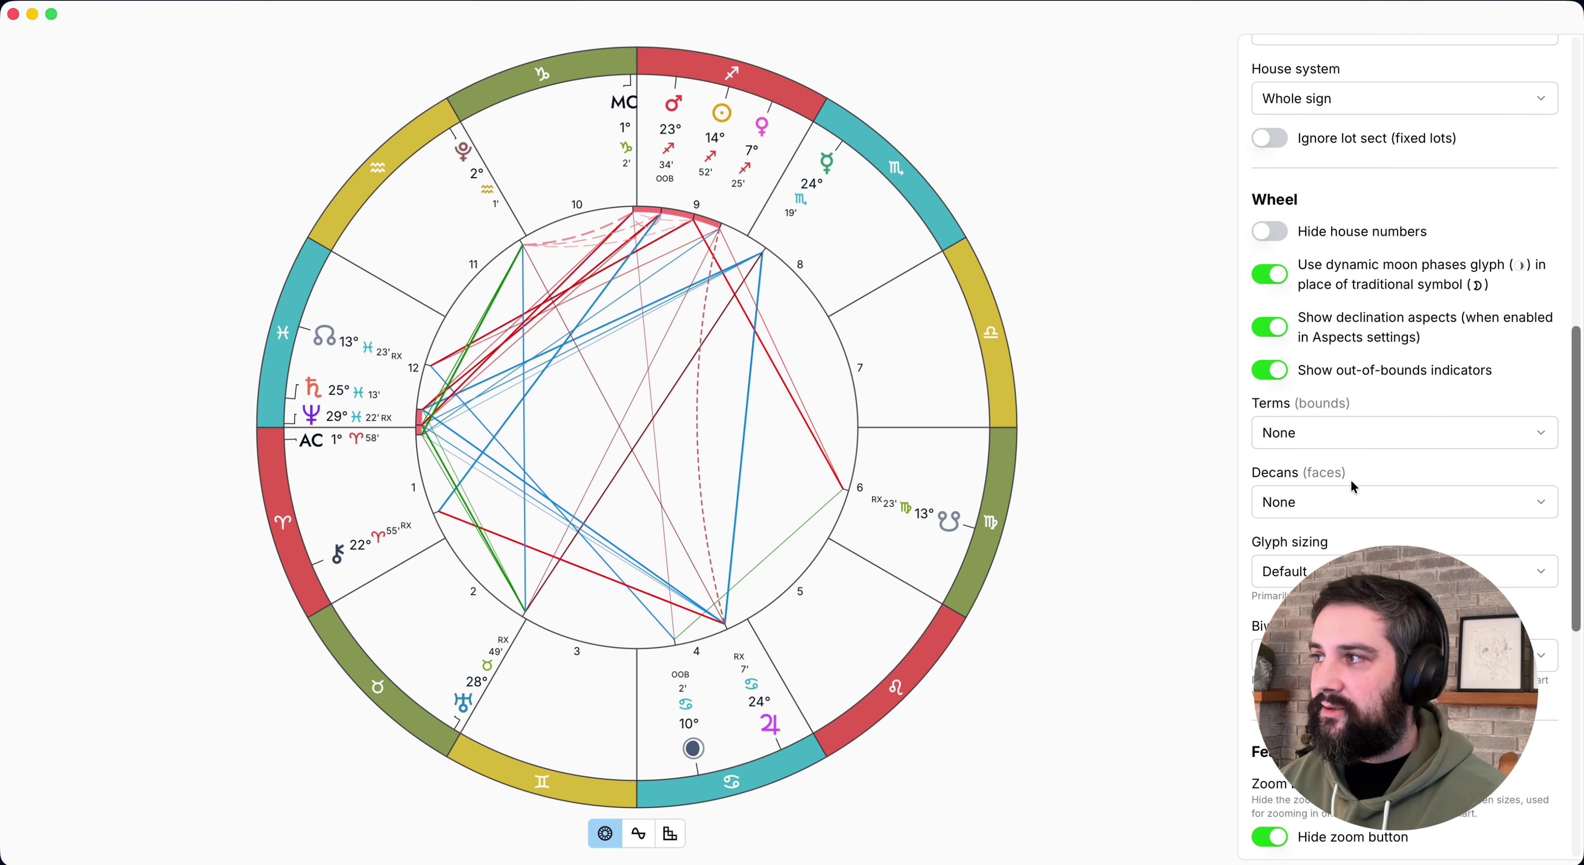
scroll(1348, 481, down, 1)
click(1300, 419)
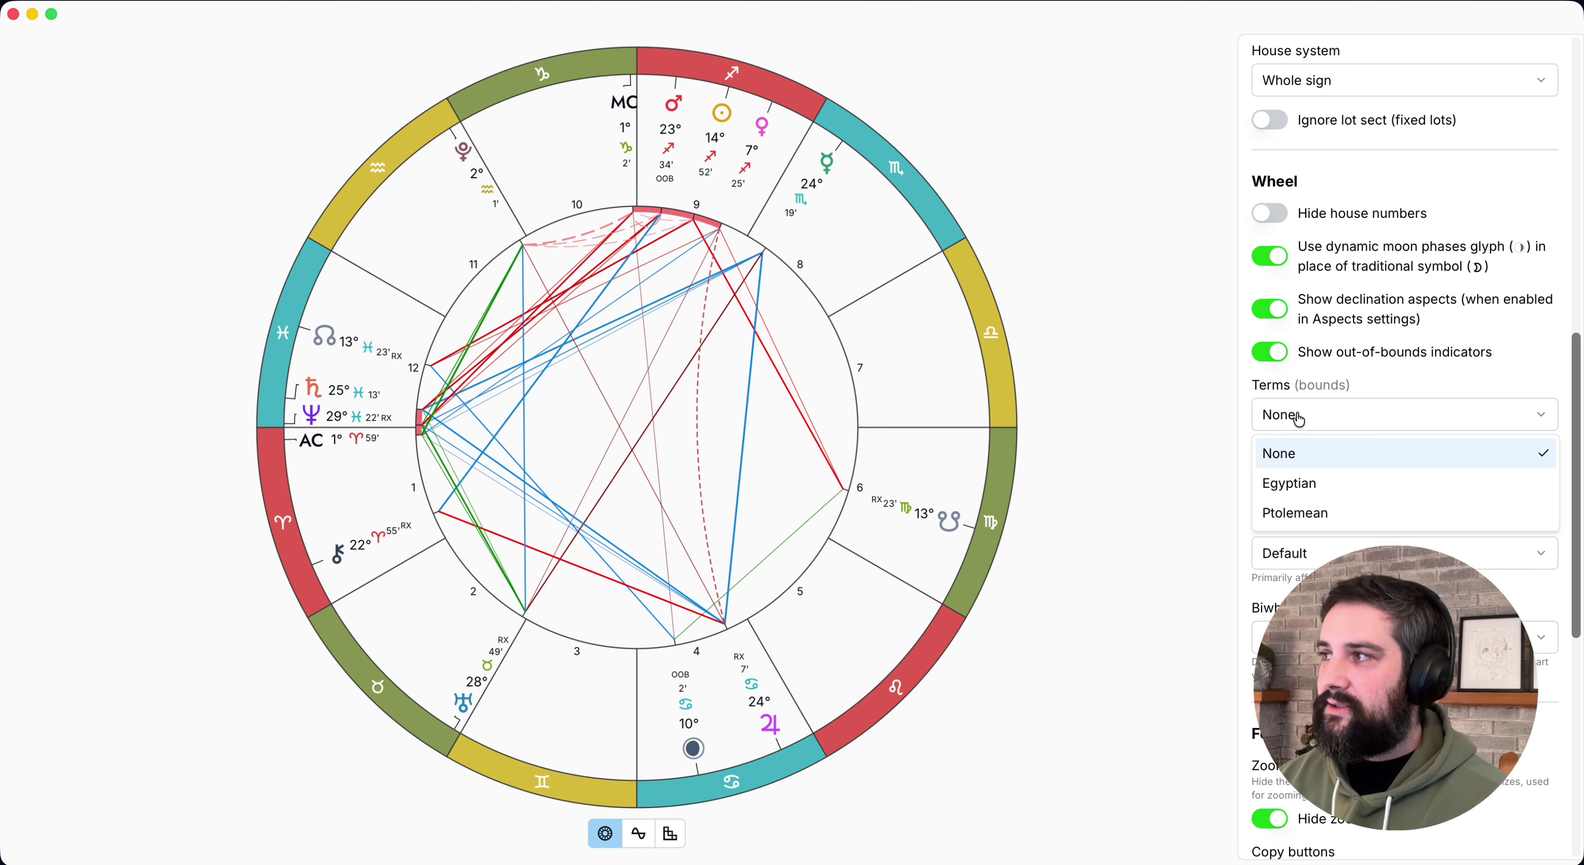
click(1302, 485)
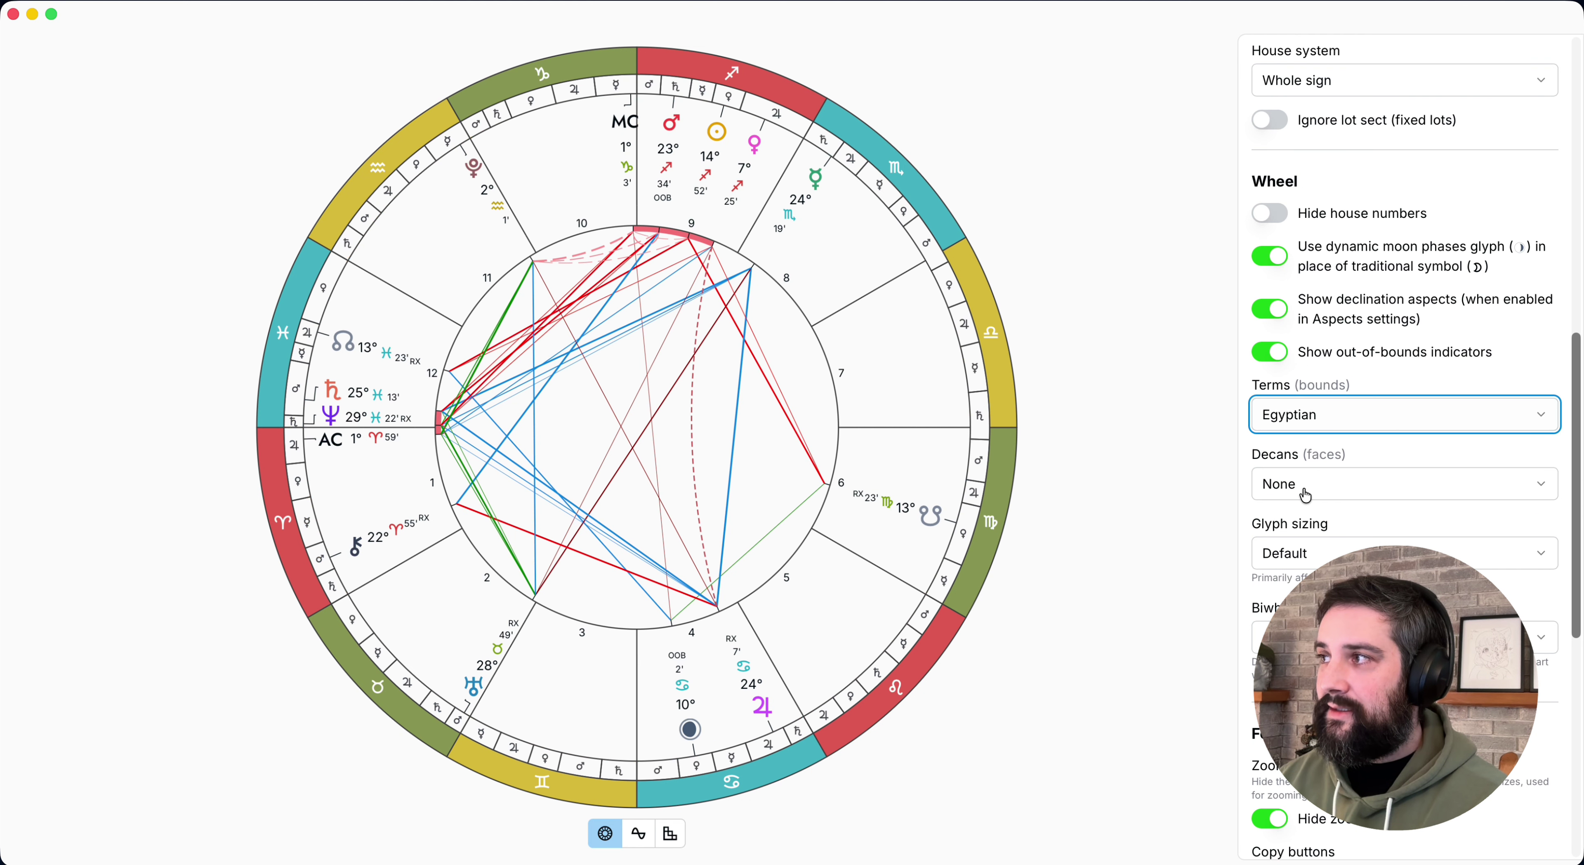
click(1337, 484)
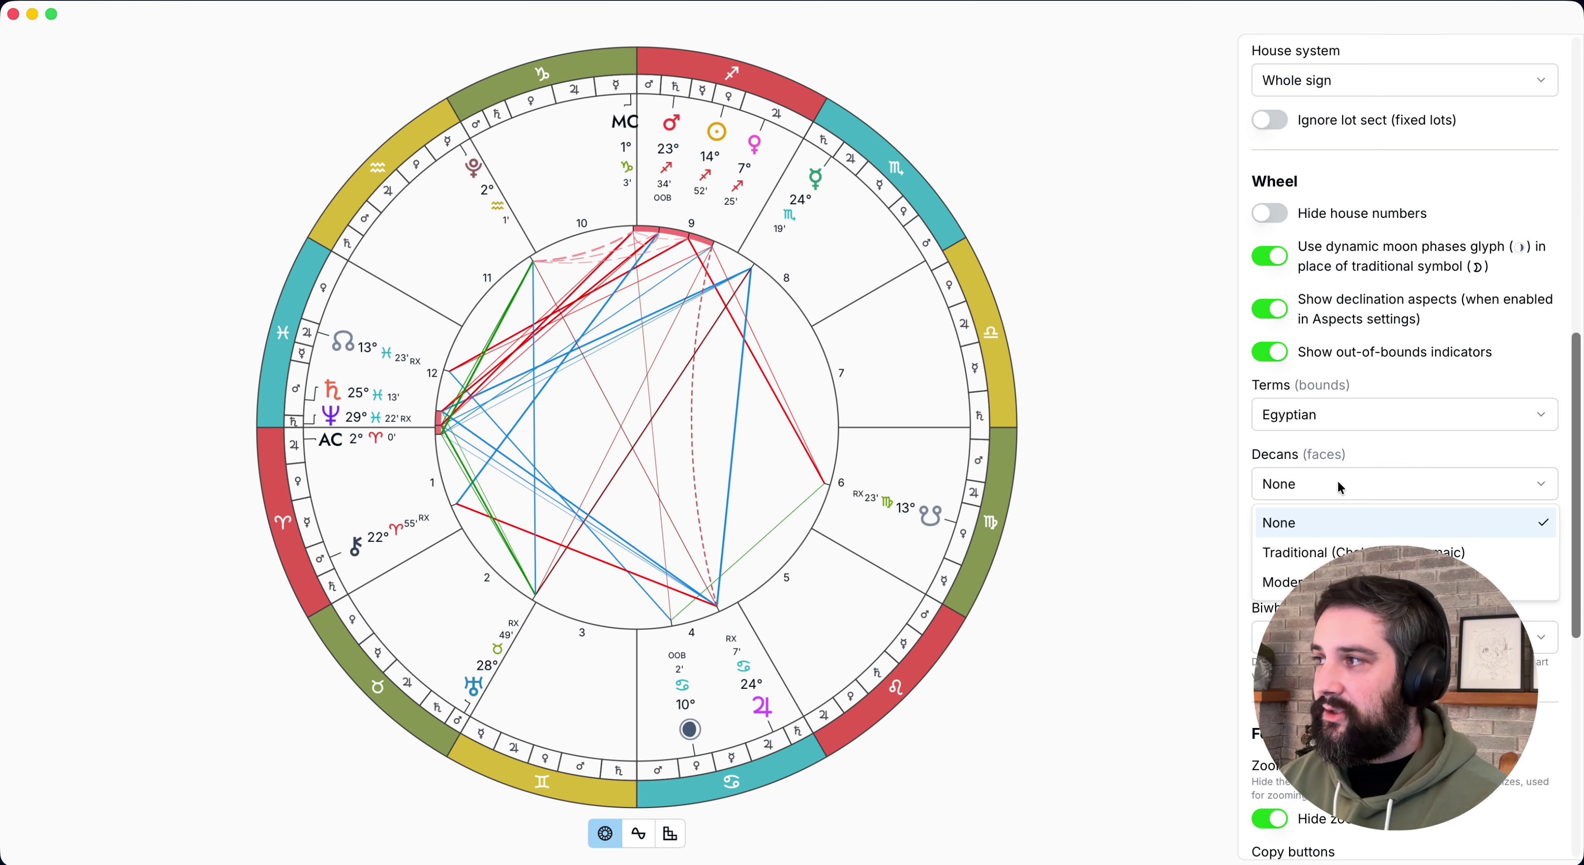
click(1323, 559)
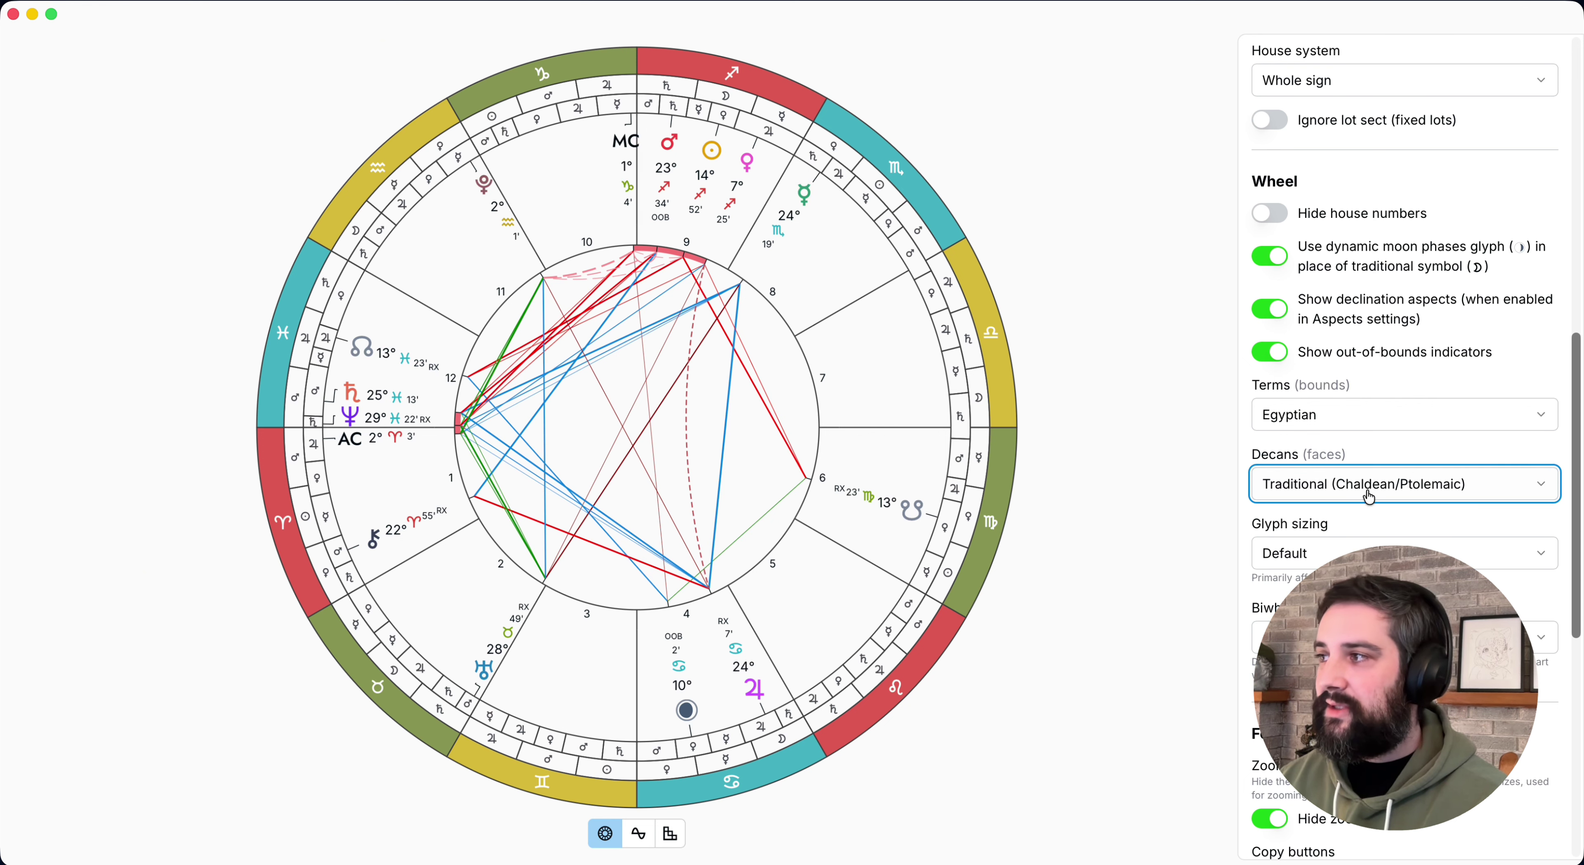
- Set the wheel's terms back to None and the glyph sizing to Large
click(1332, 416)
click(1318, 454)
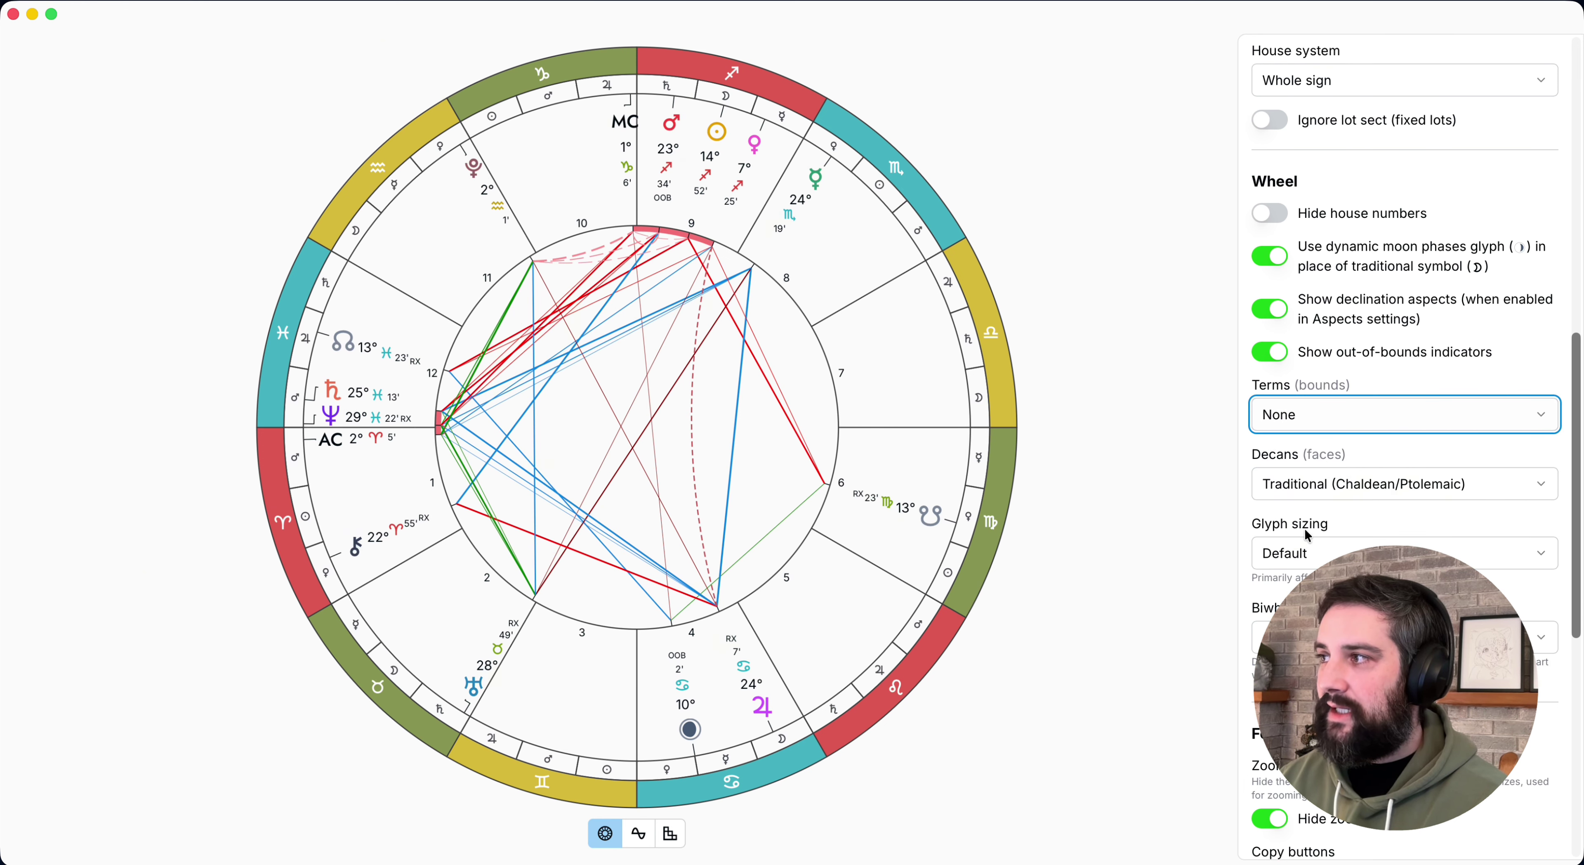
click(1309, 552)
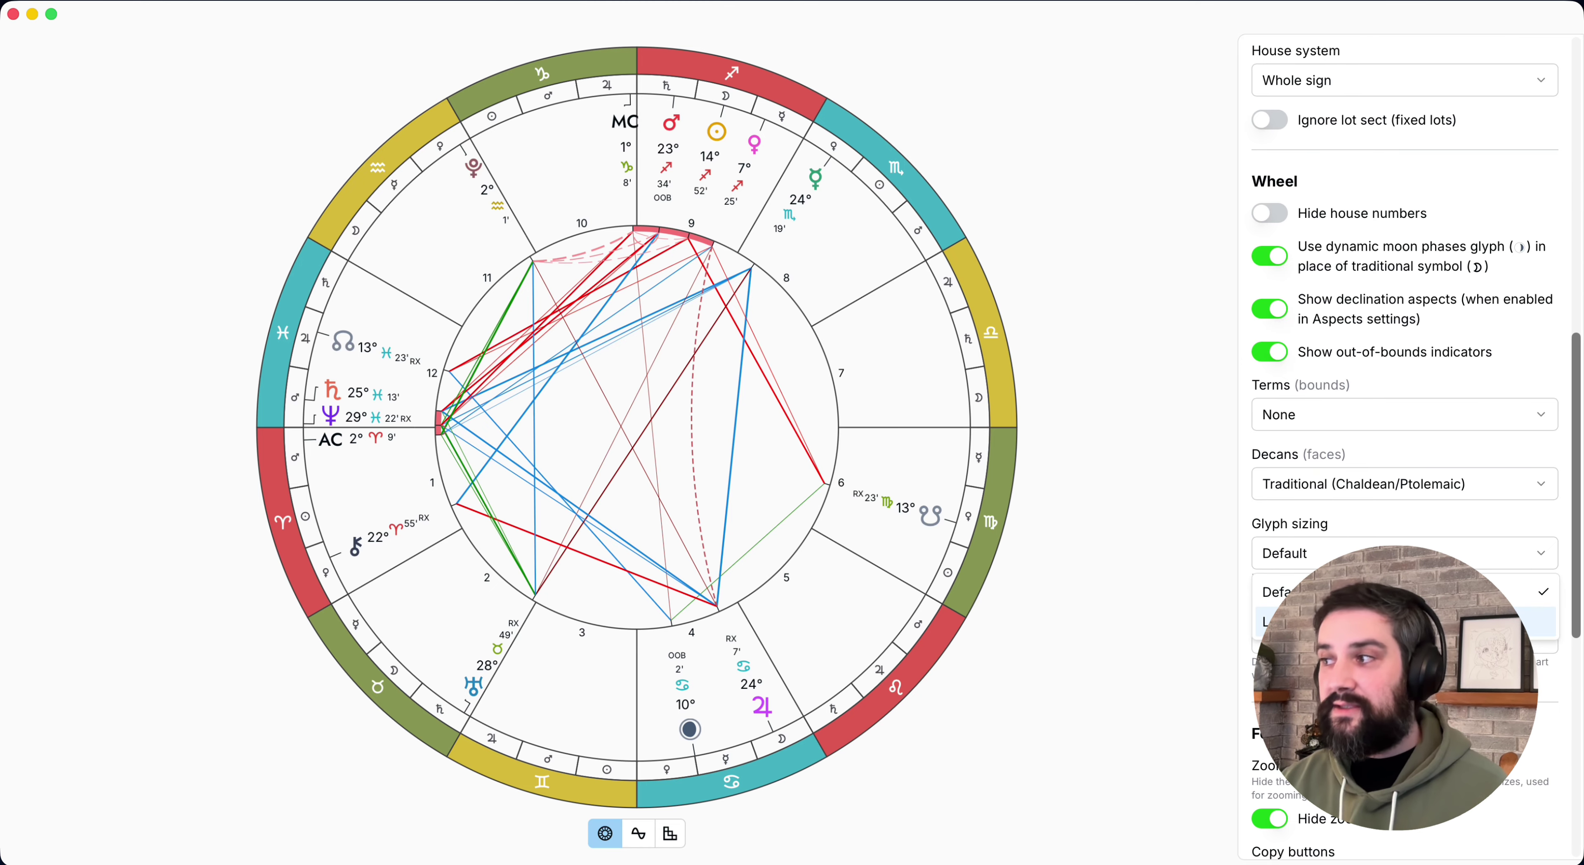
click(1314, 621)
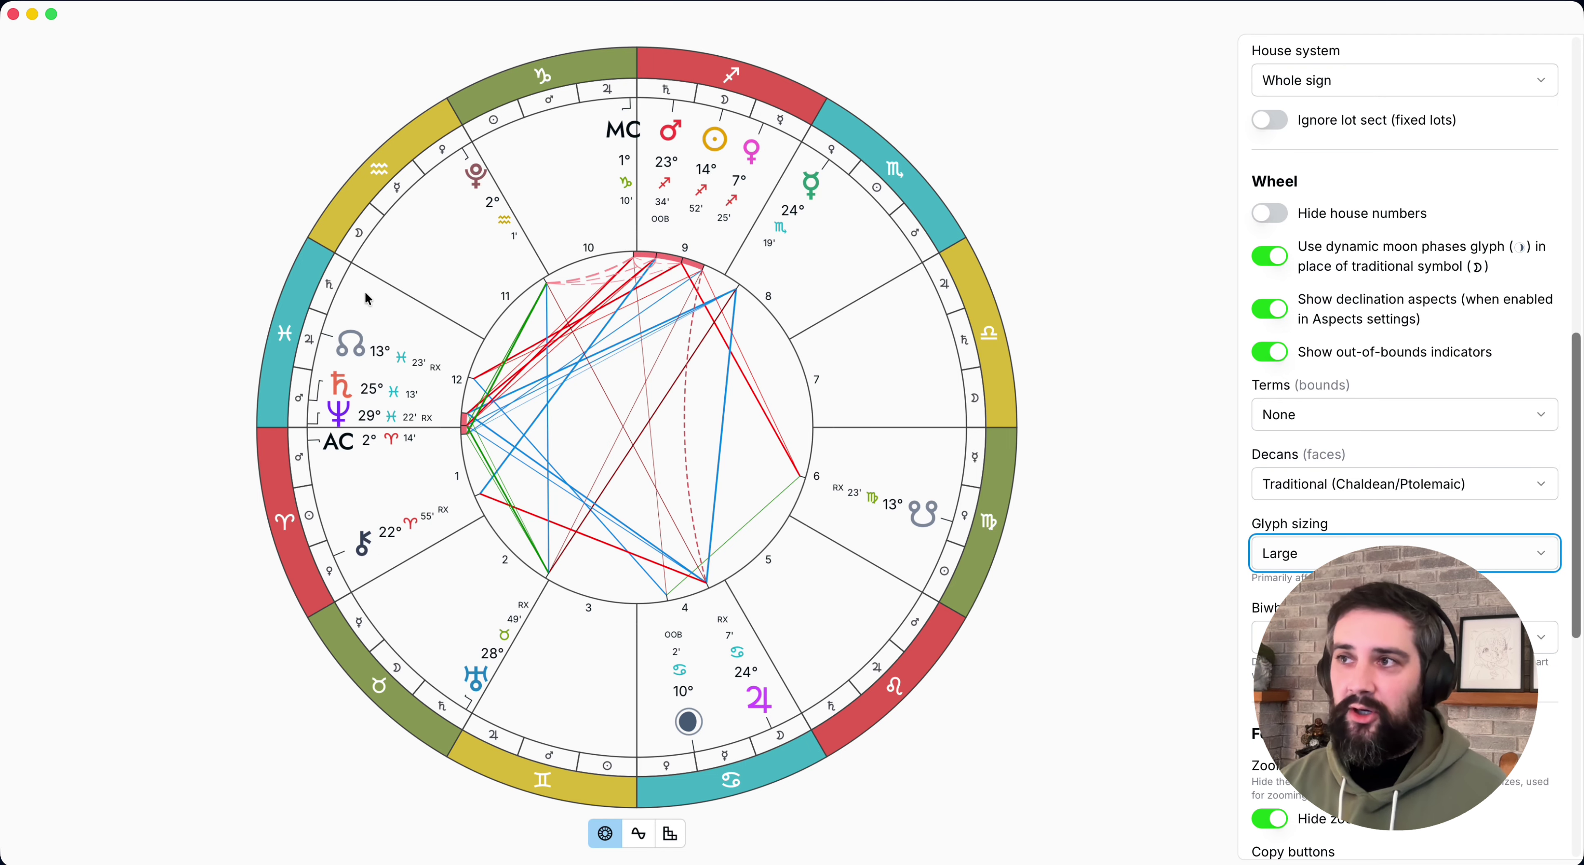
- Compare glyph sizes by switching the sizing to Default and back to Large
key(space)
click(1333, 591)
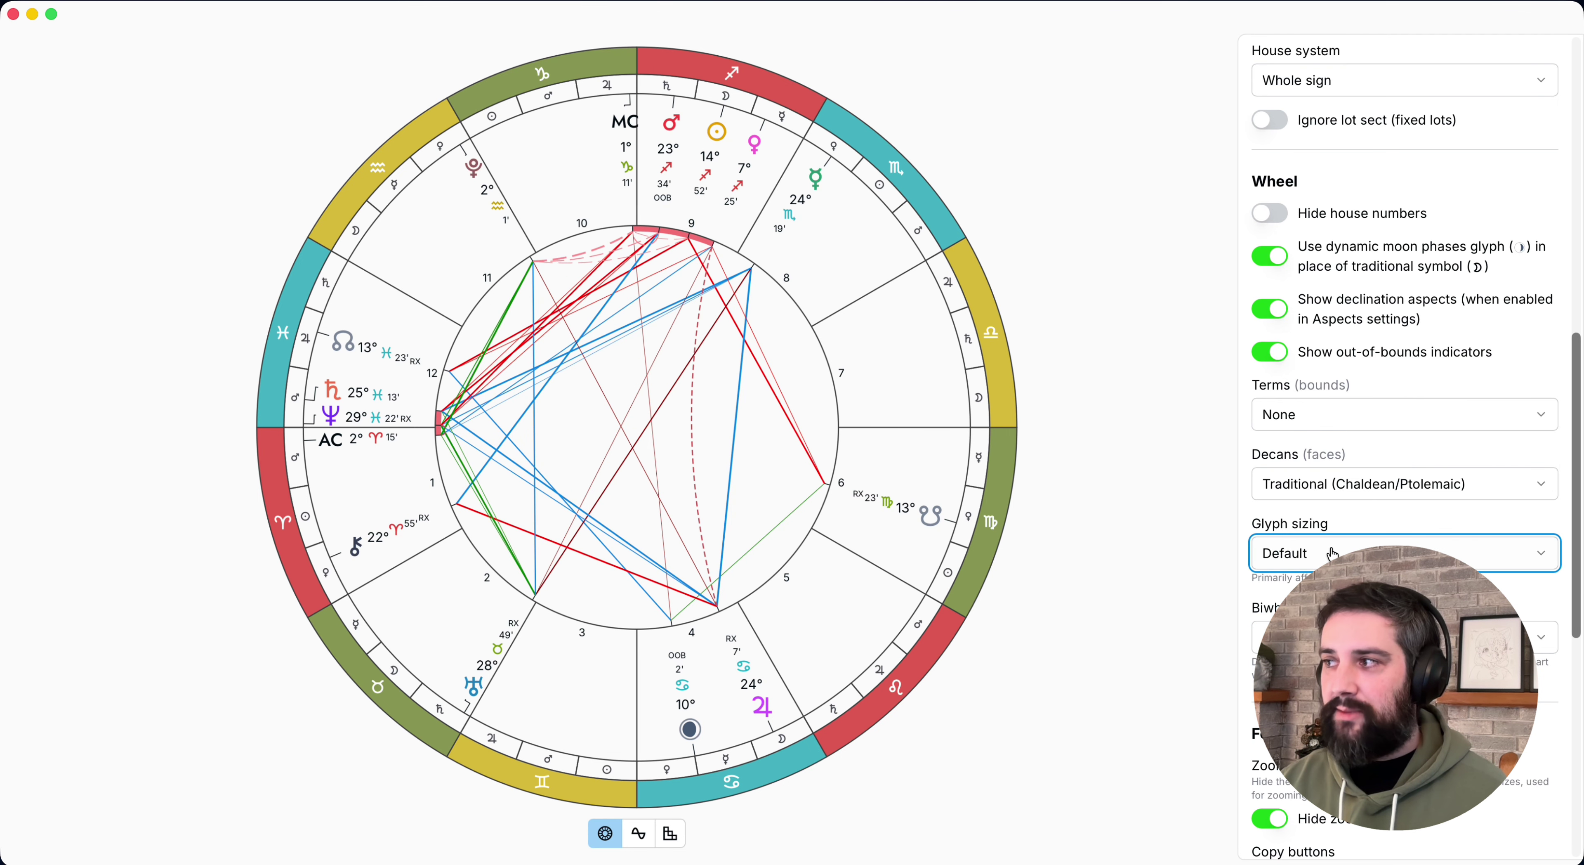
click(1333, 555)
click(1334, 621)
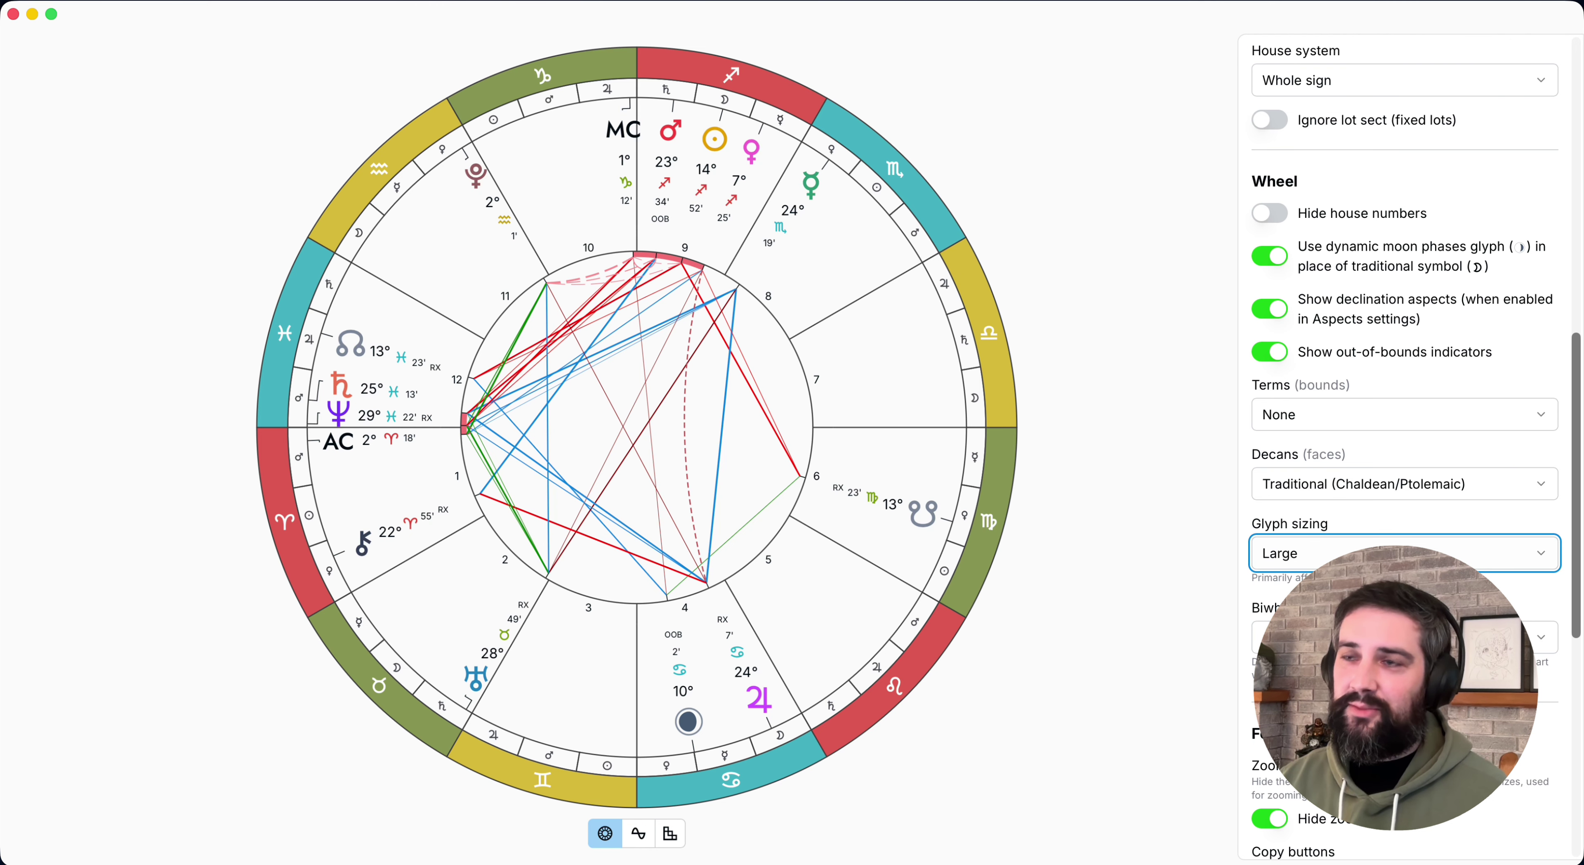
- View the biwheel truncation options and keep Always selected
scroll(1329, 513, down, 3)
click(1328, 513)
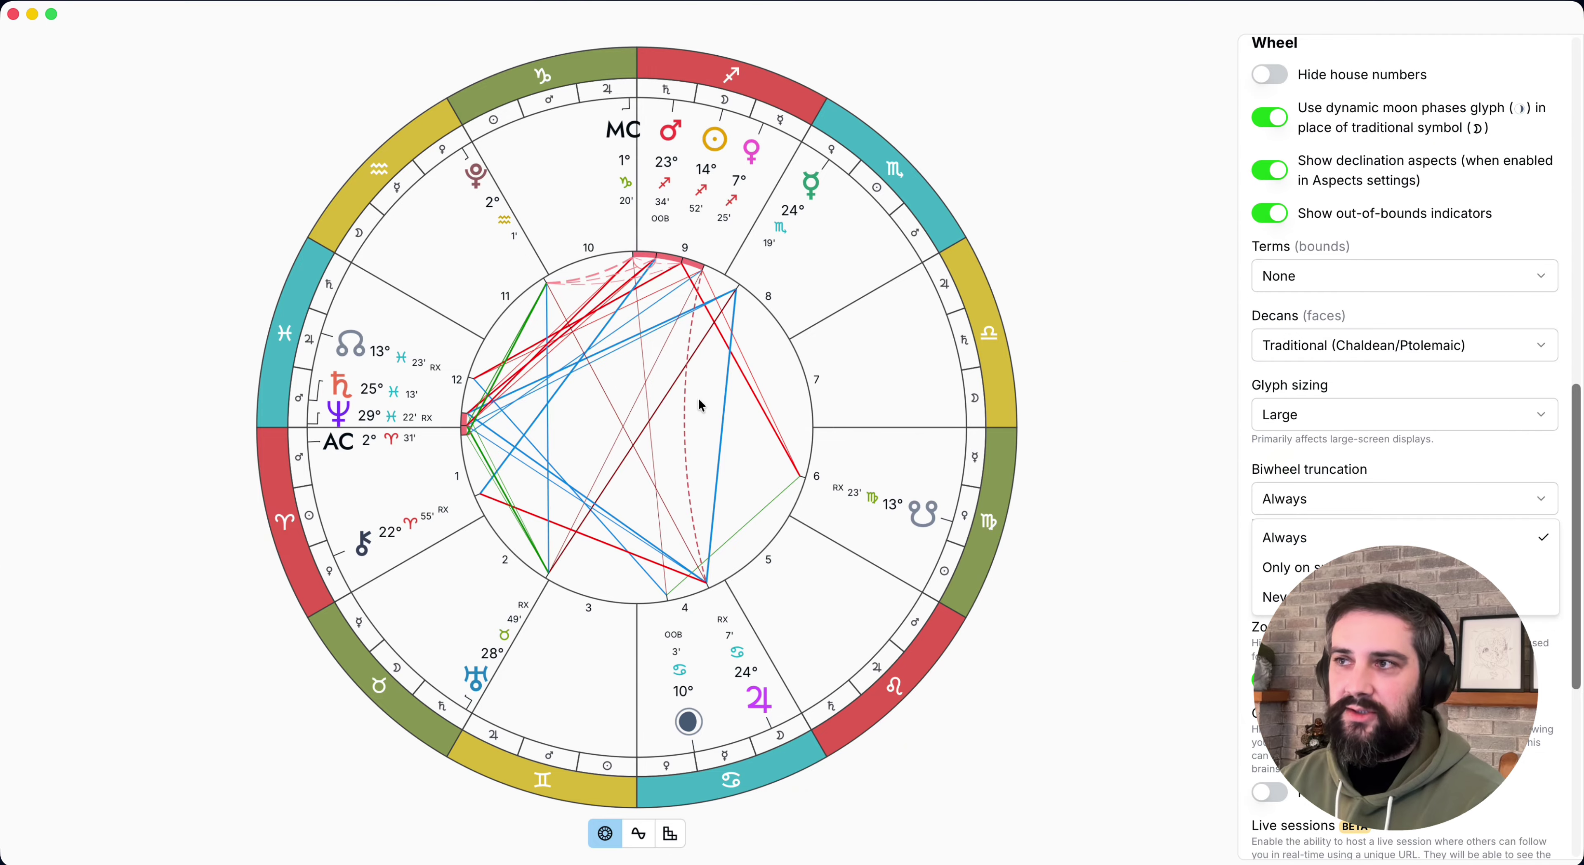
click(1258, 504)
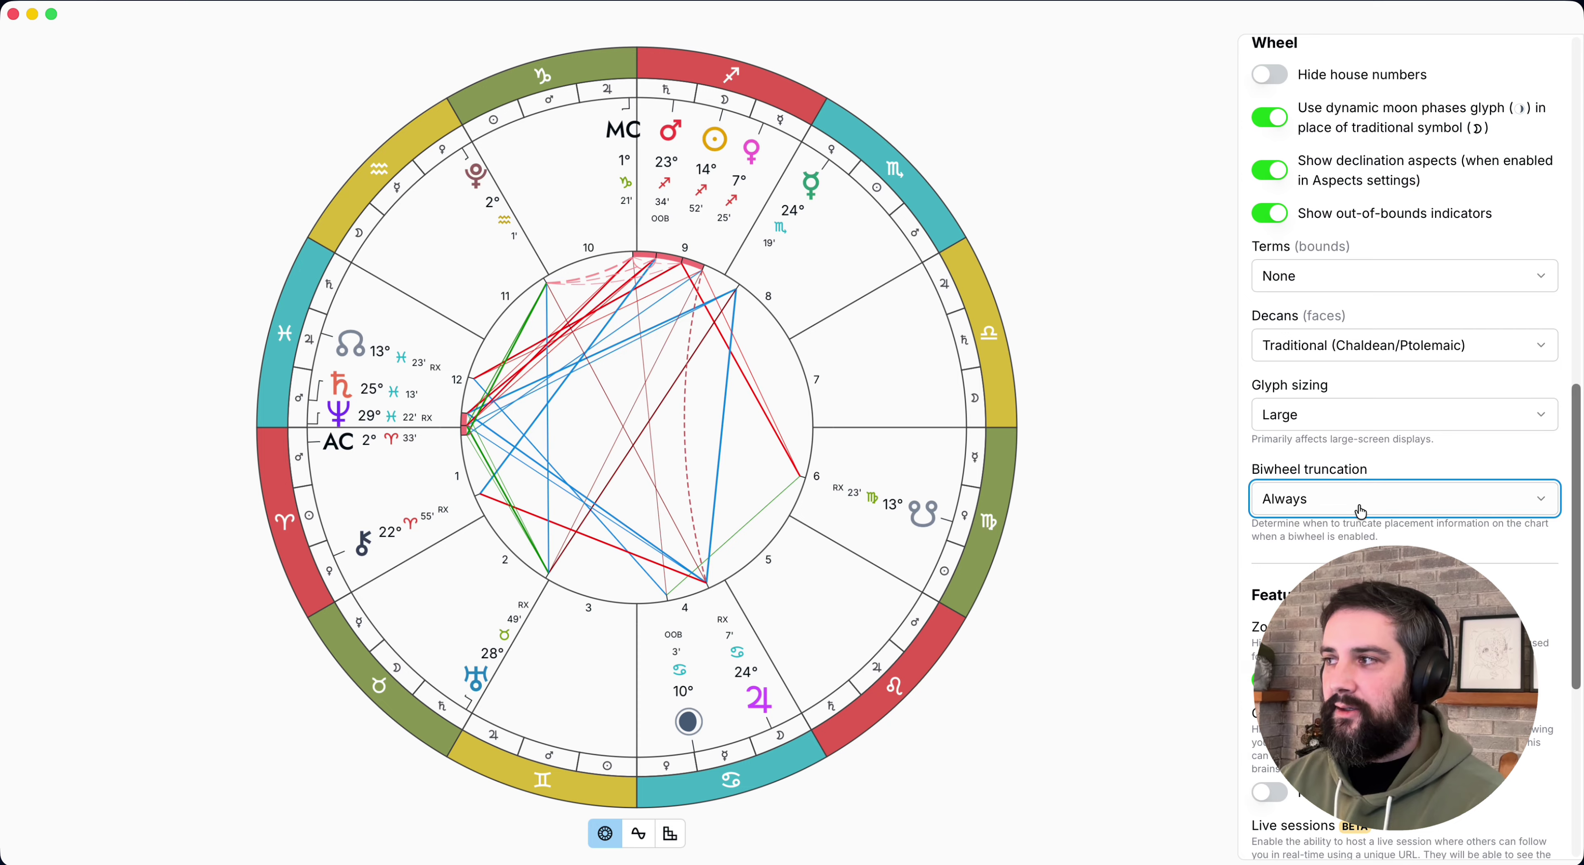
- Turn off the option that hides the zoom button under Features
scroll(1259, 505, down, 3)
scroll(1259, 504, down, 3)
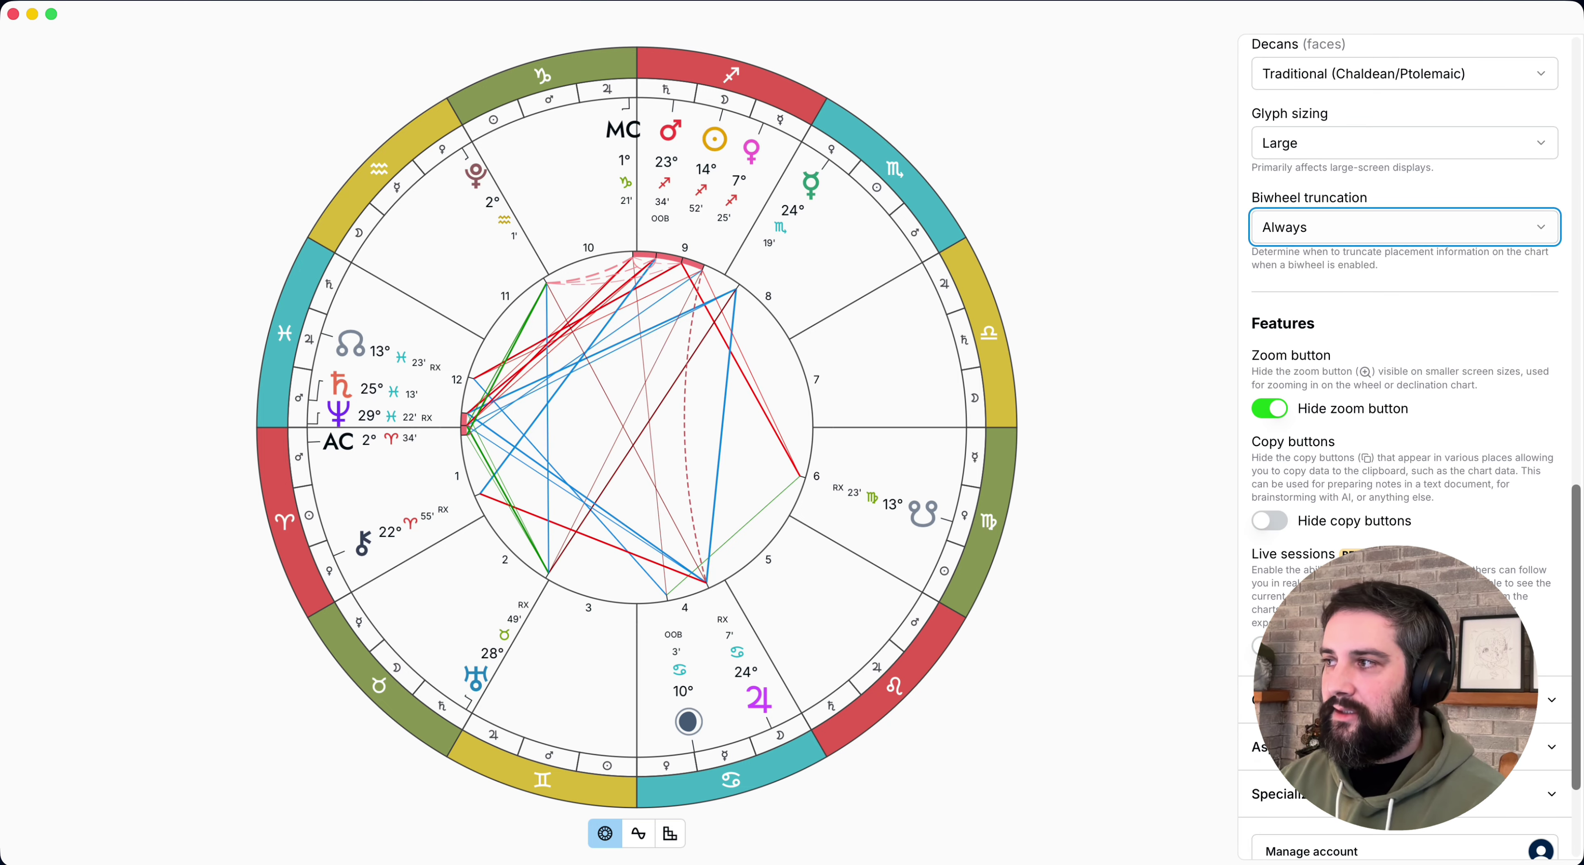
click(1277, 419)
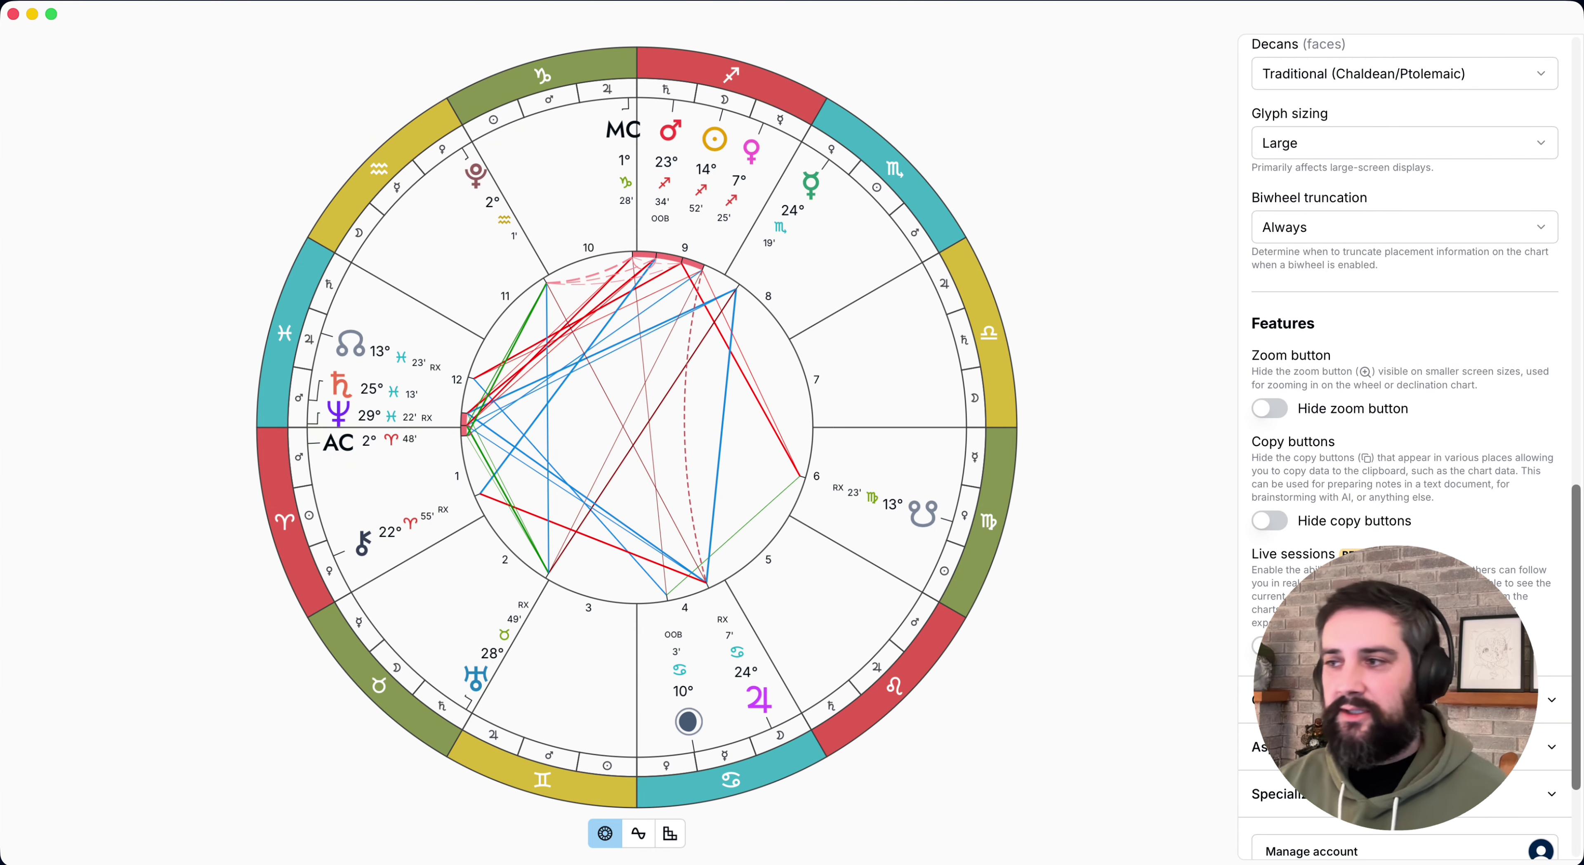
- Switch to the iPhone simulator, magnify and pan the wheel in its zoom view, and return to the Mac window
click(1012, 849)
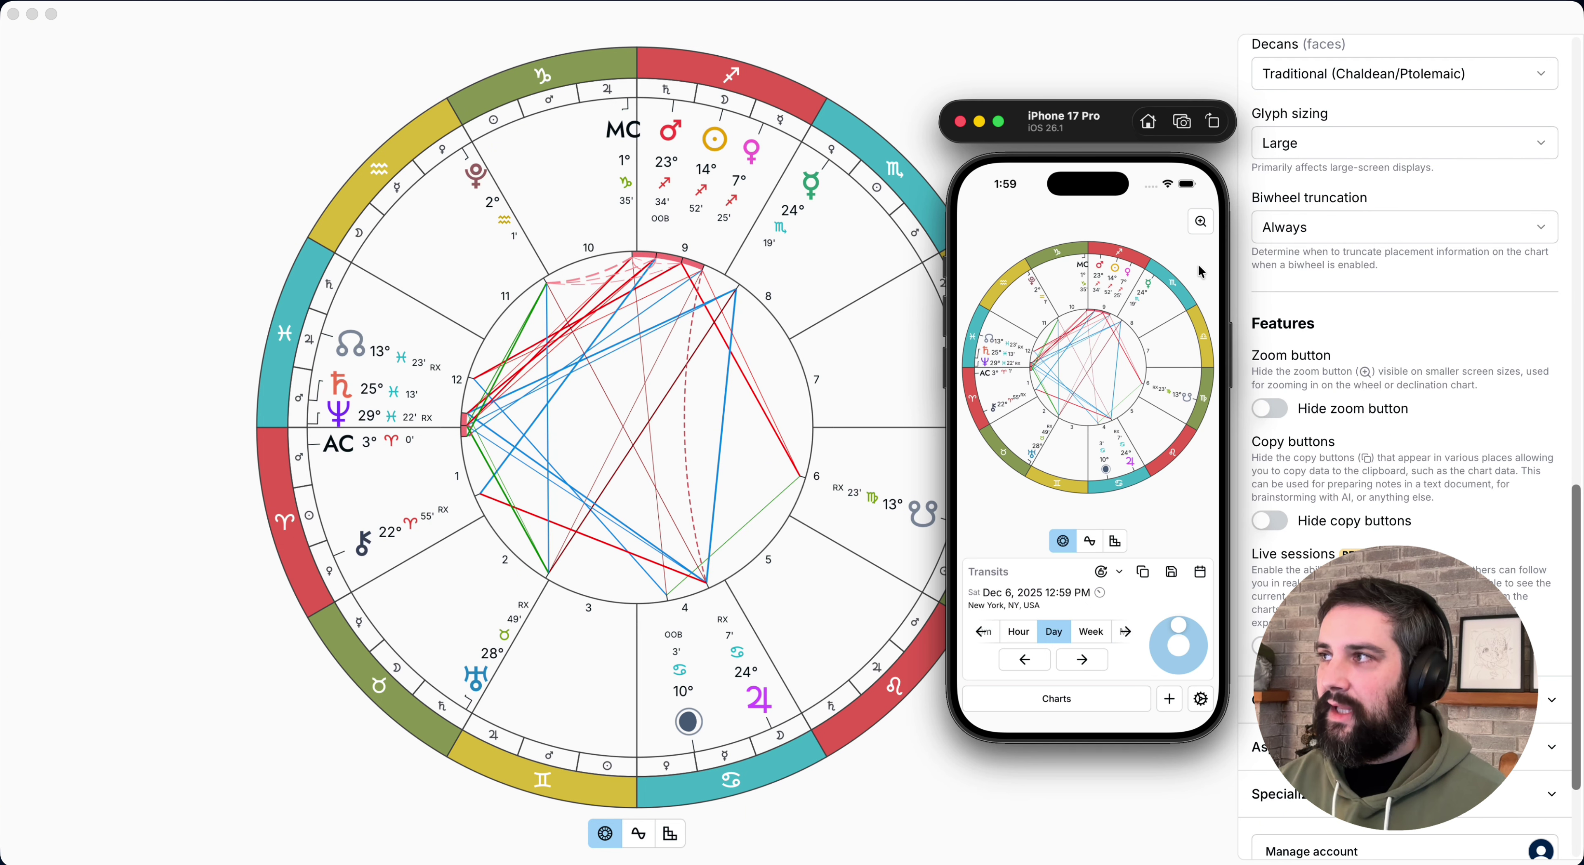
click(1199, 222)
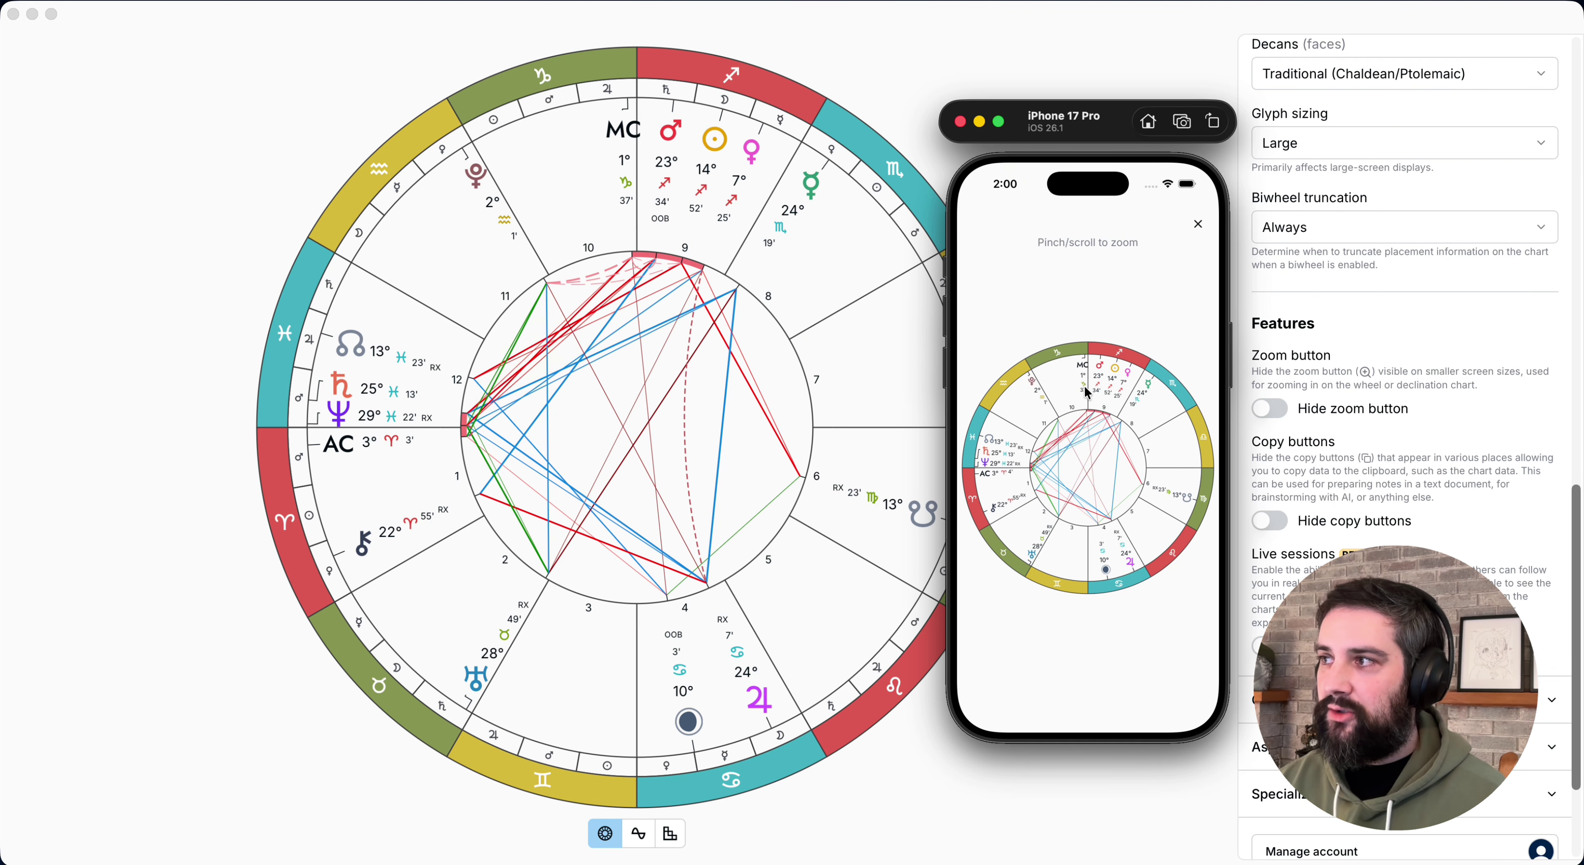
scroll(1088, 399, up, 5)
drag(1139, 437, 1176, 400)
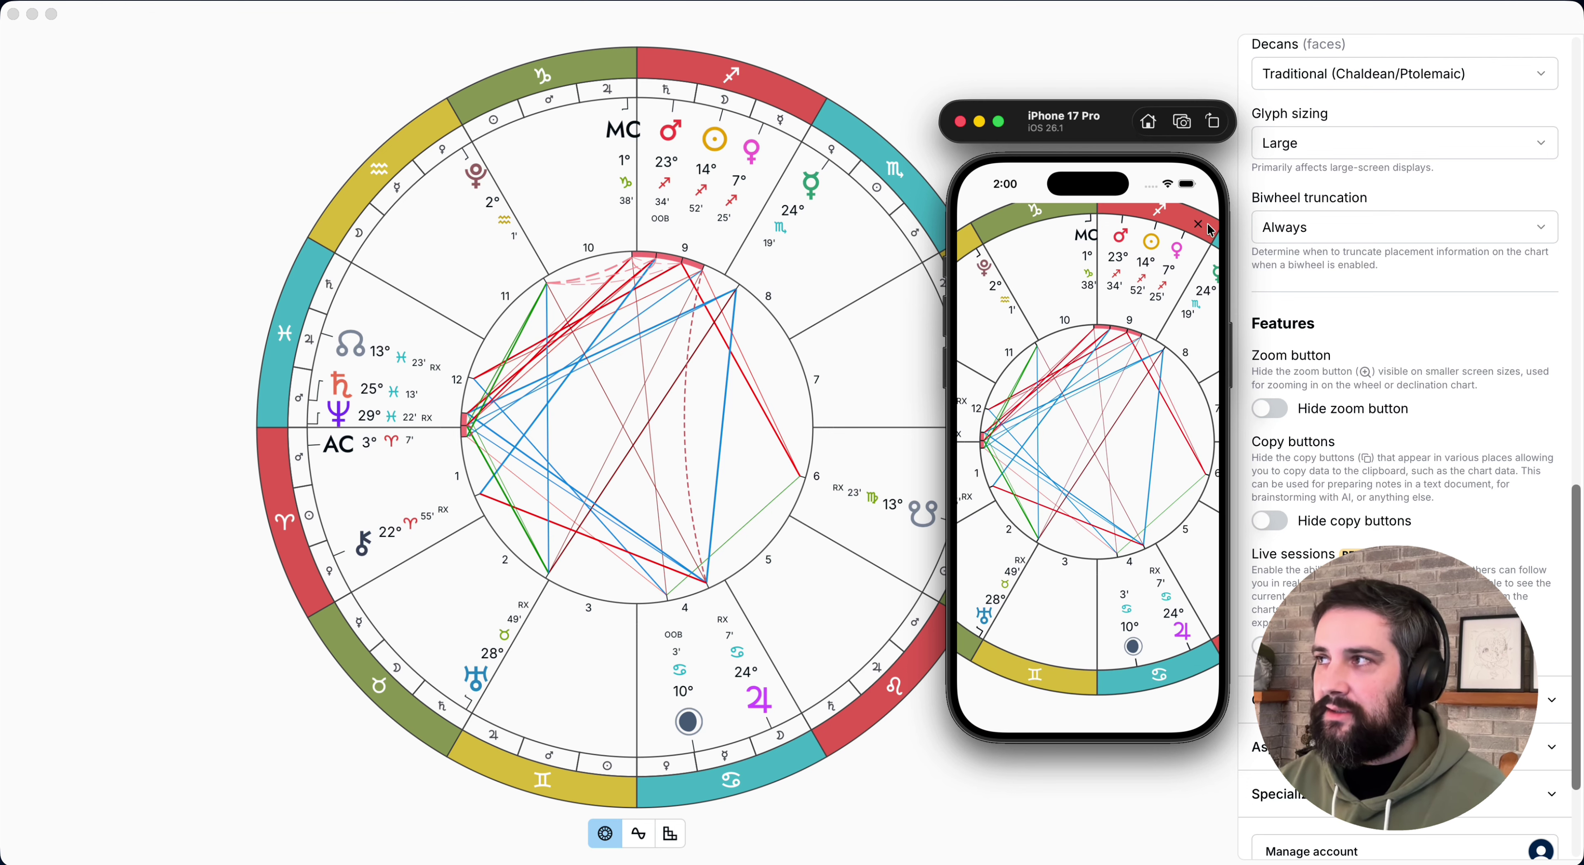
click(1293, 474)
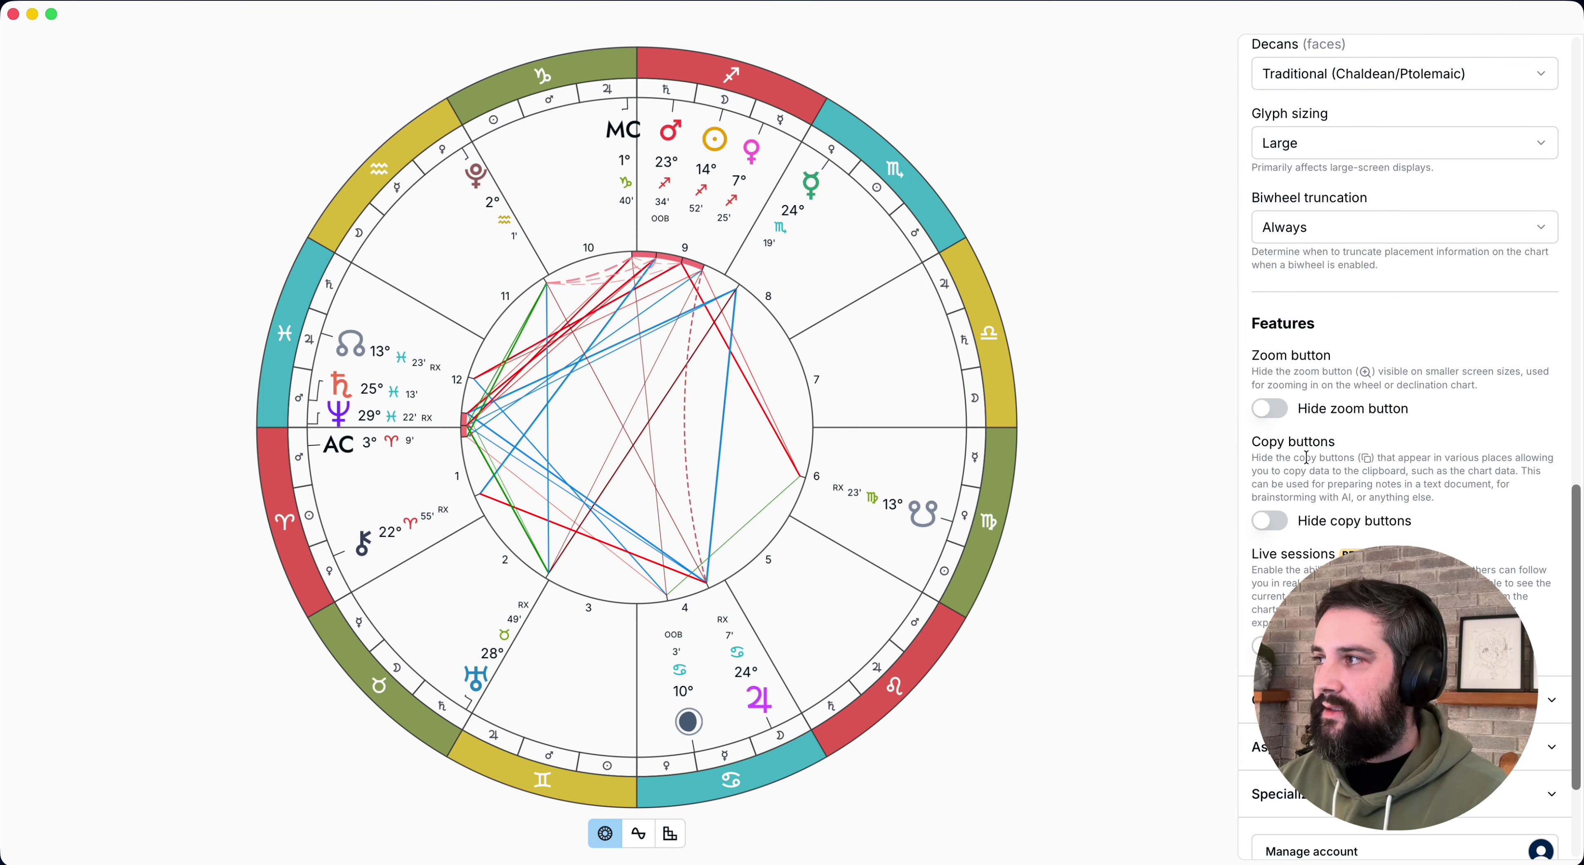
- Close the settings to view the copy button on the Transits card, and reopen the General settings at the Features section
click(1084, 522)
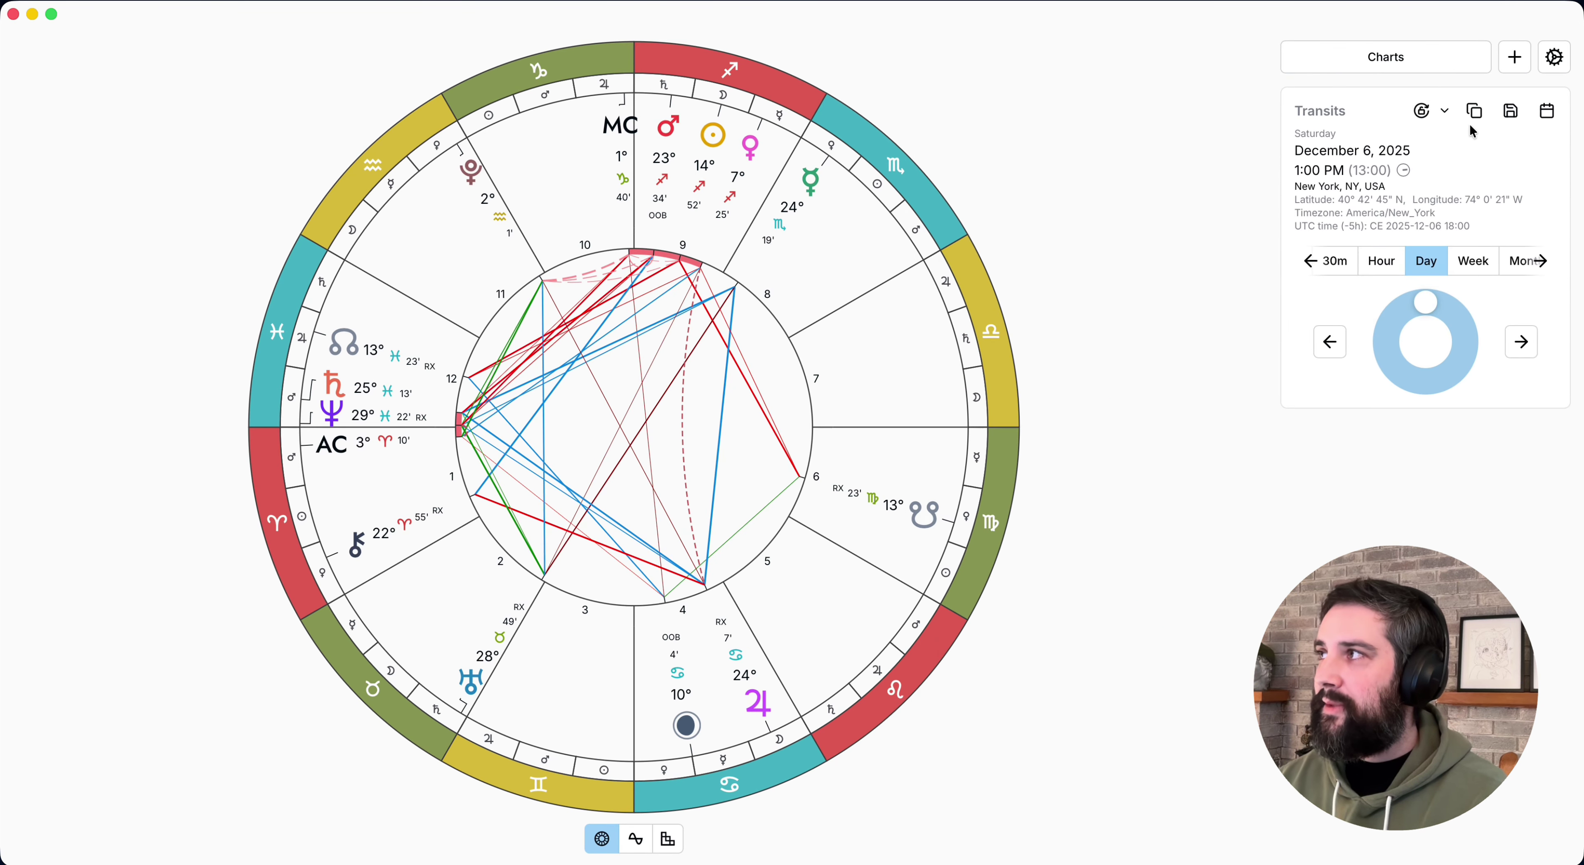
click(1554, 59)
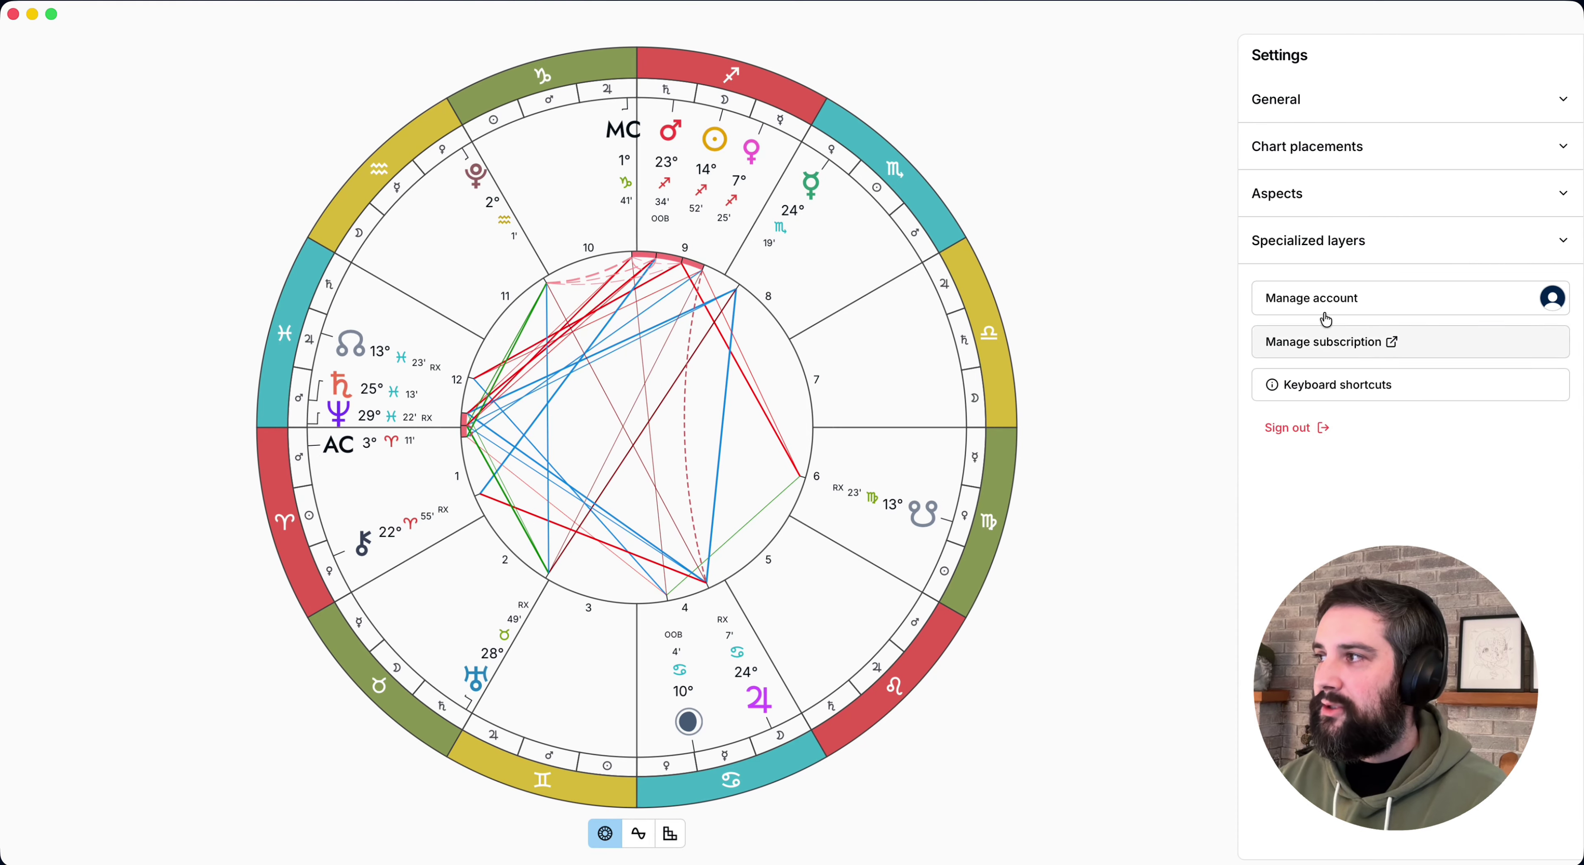
click(1309, 101)
scroll(1431, 546, down, 15)
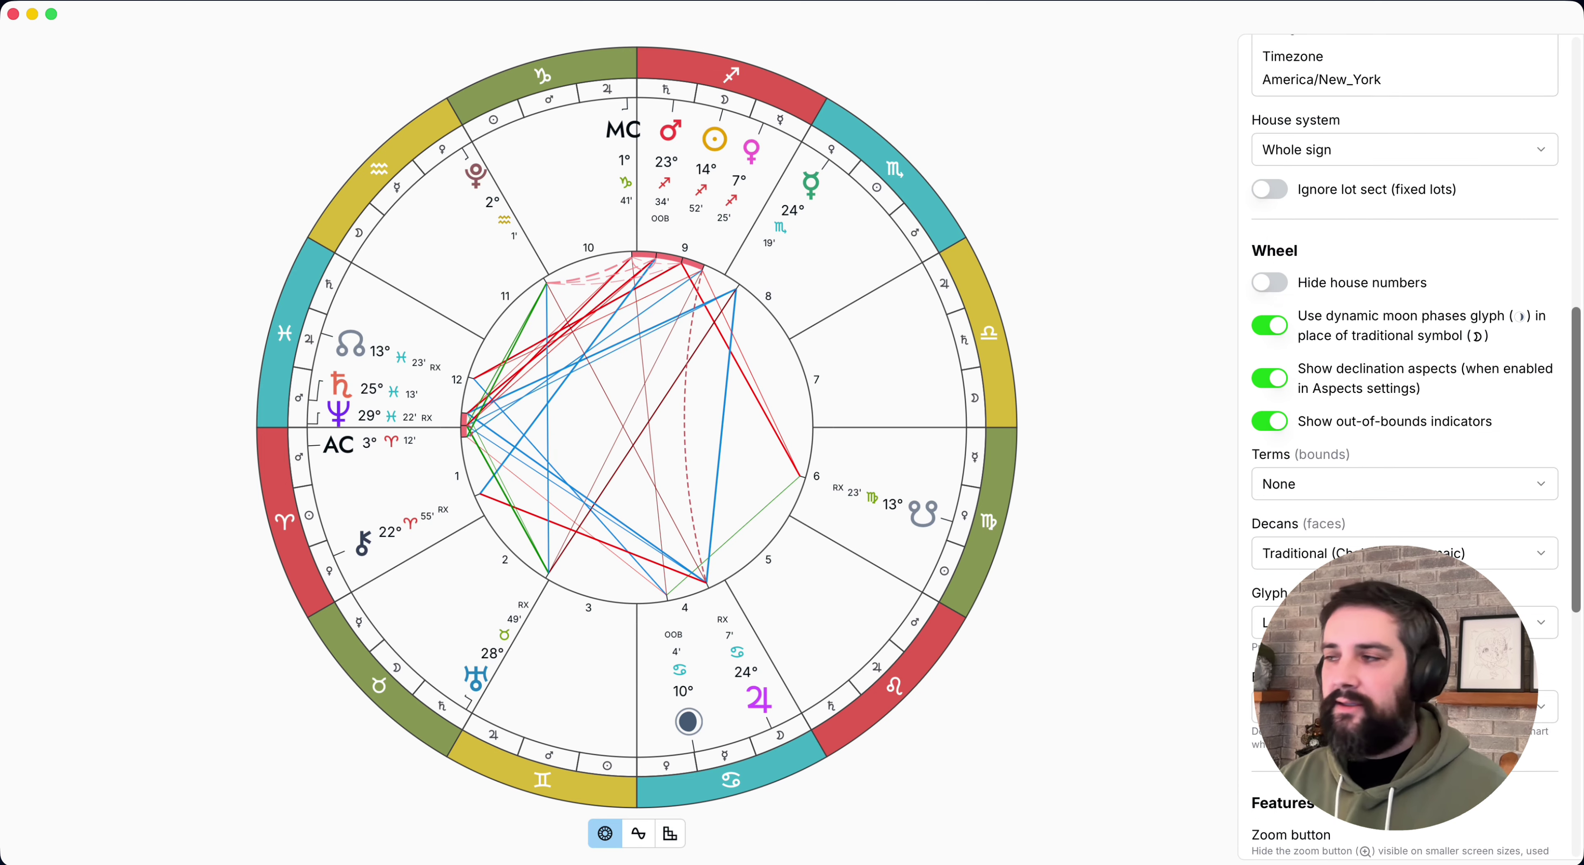
scroll(1406, 431, down, 10)
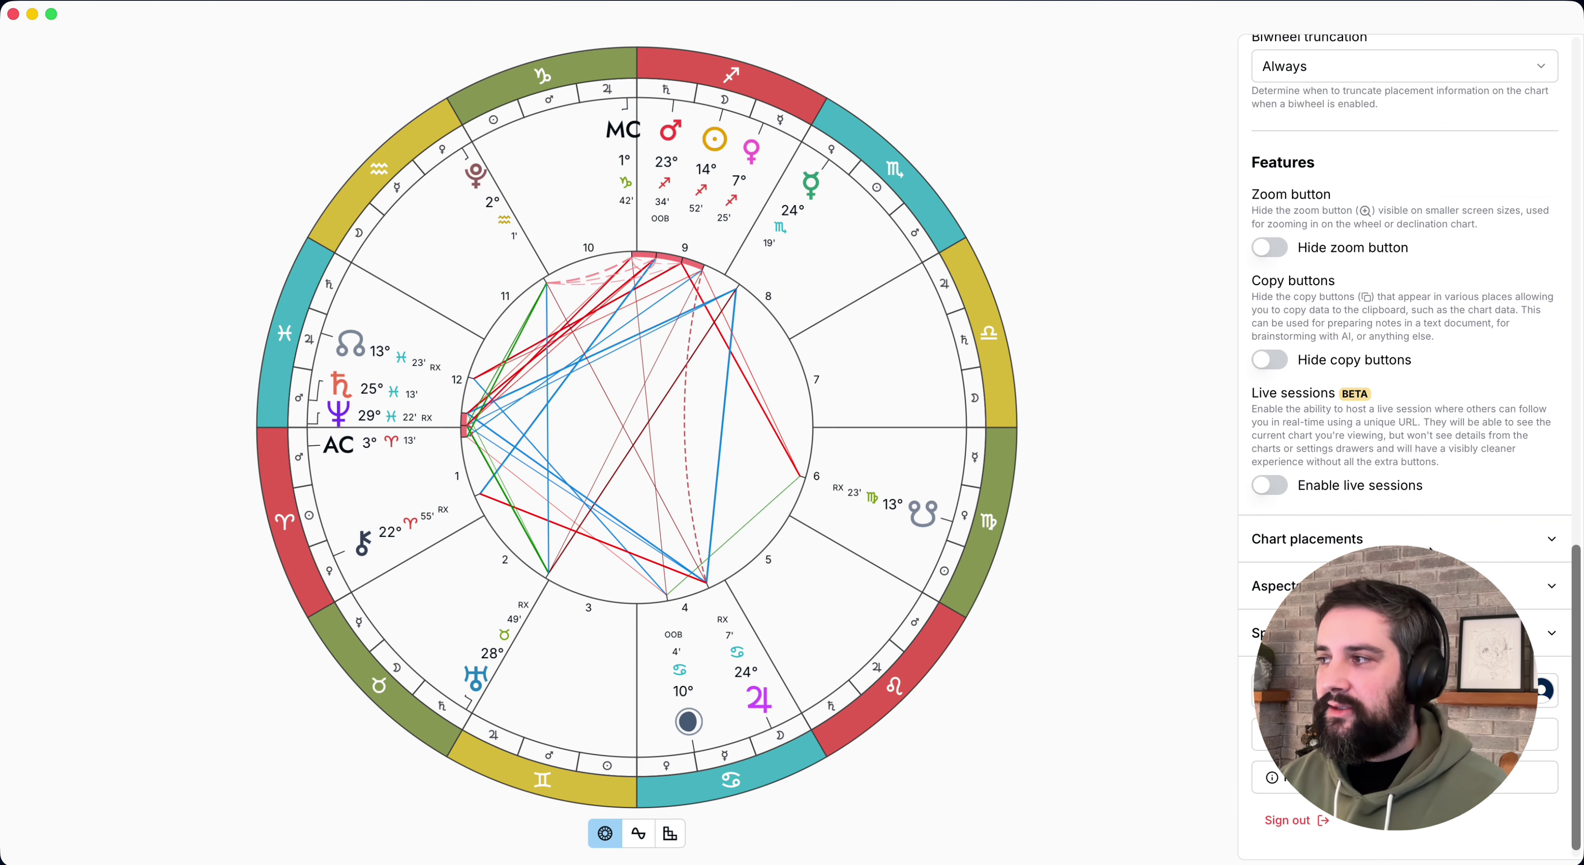
scroll(1431, 547, up, 2)
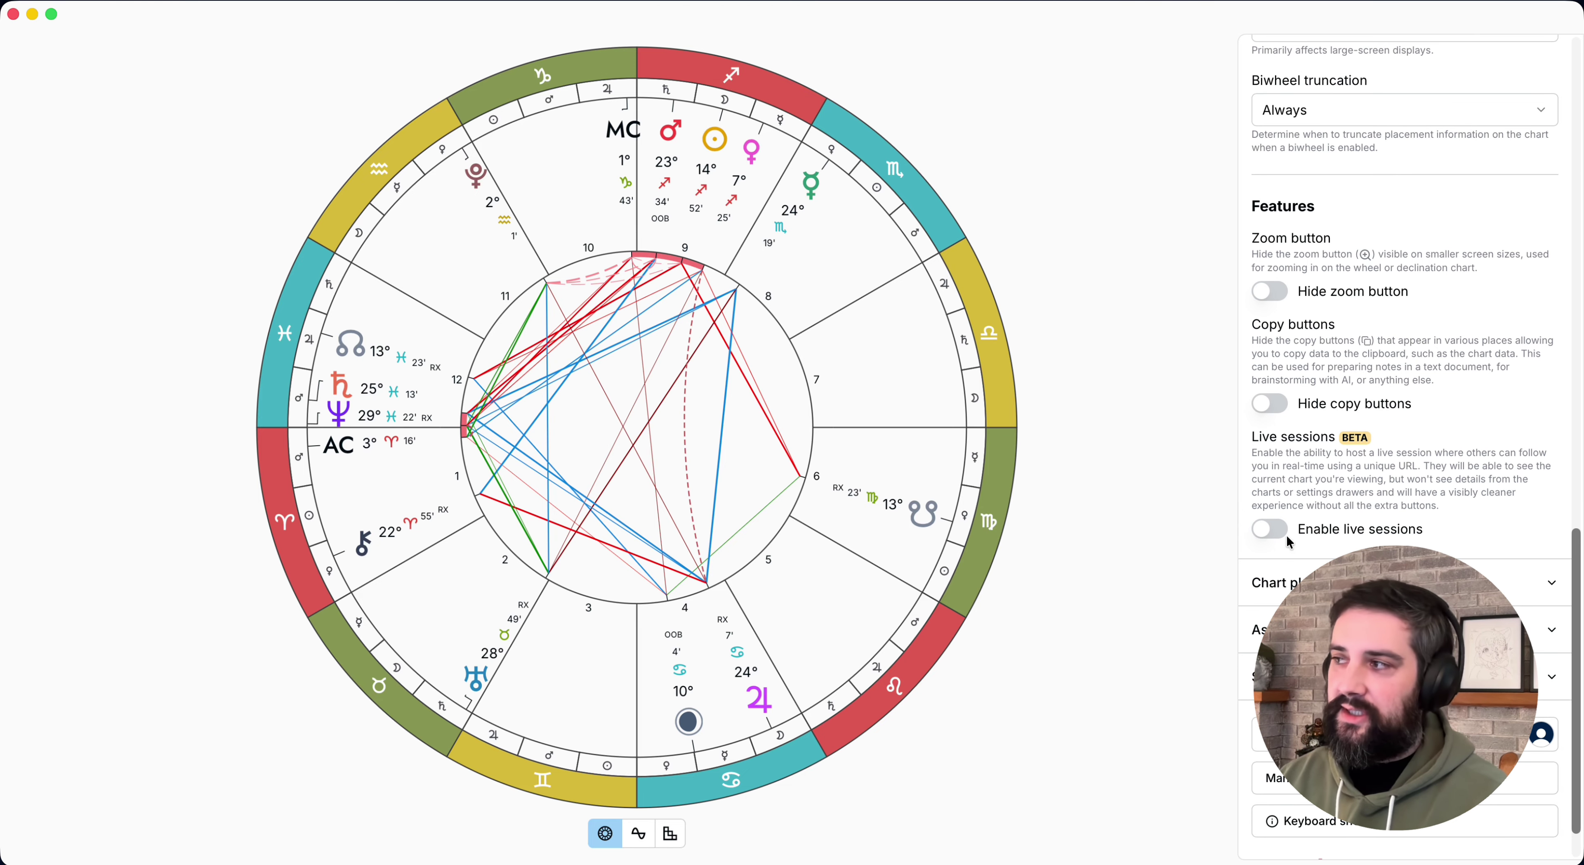
- Include the Lot of Eros, Lot of Courage and Lot of Victory in the chart placements
click(1323, 582)
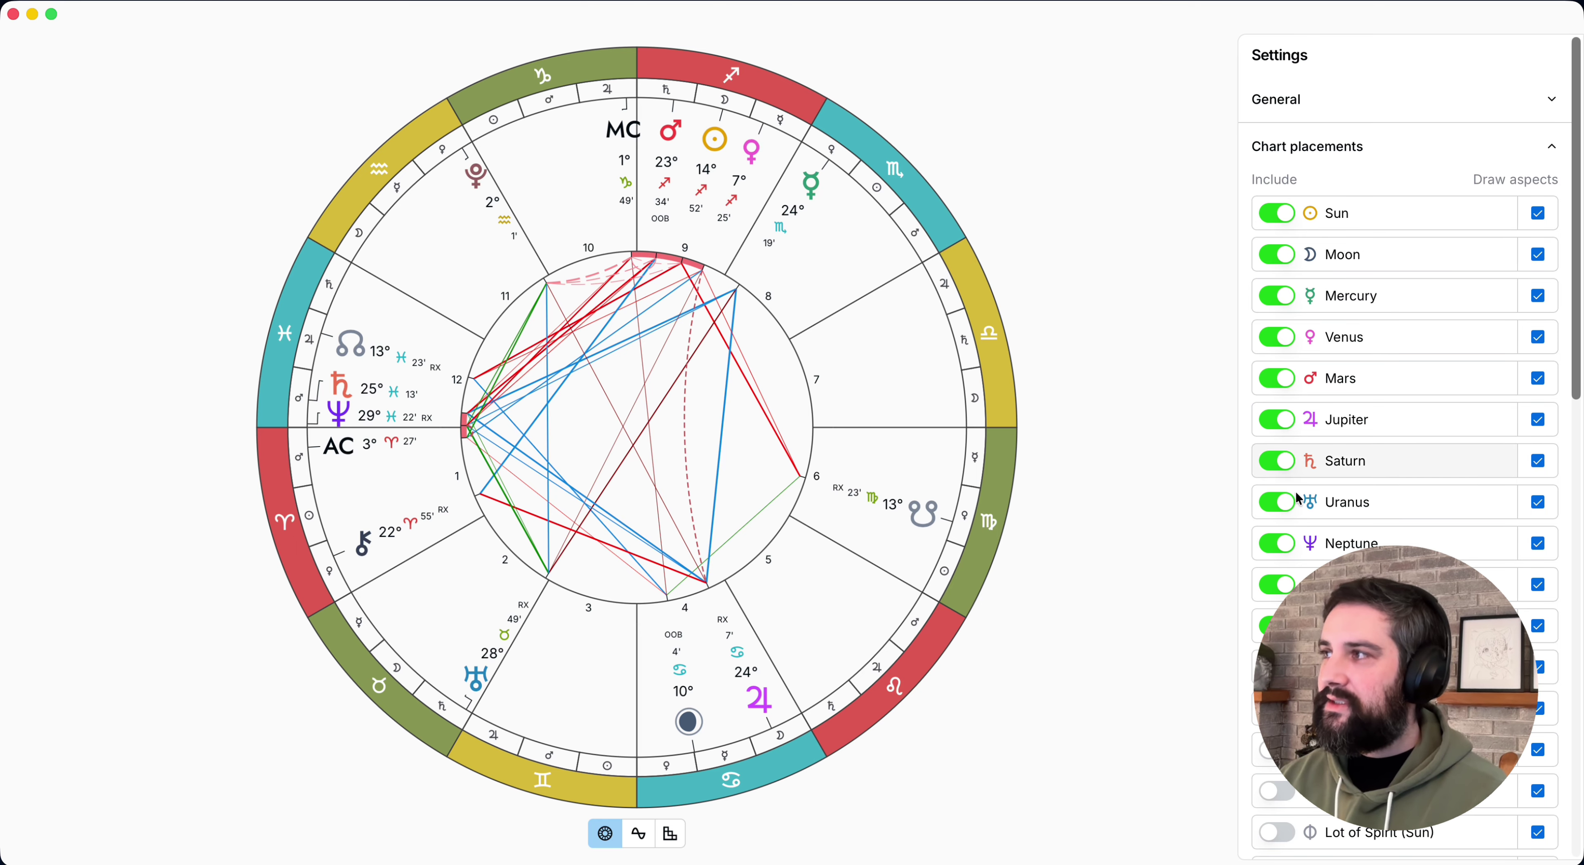
scroll(1308, 544, down, 8)
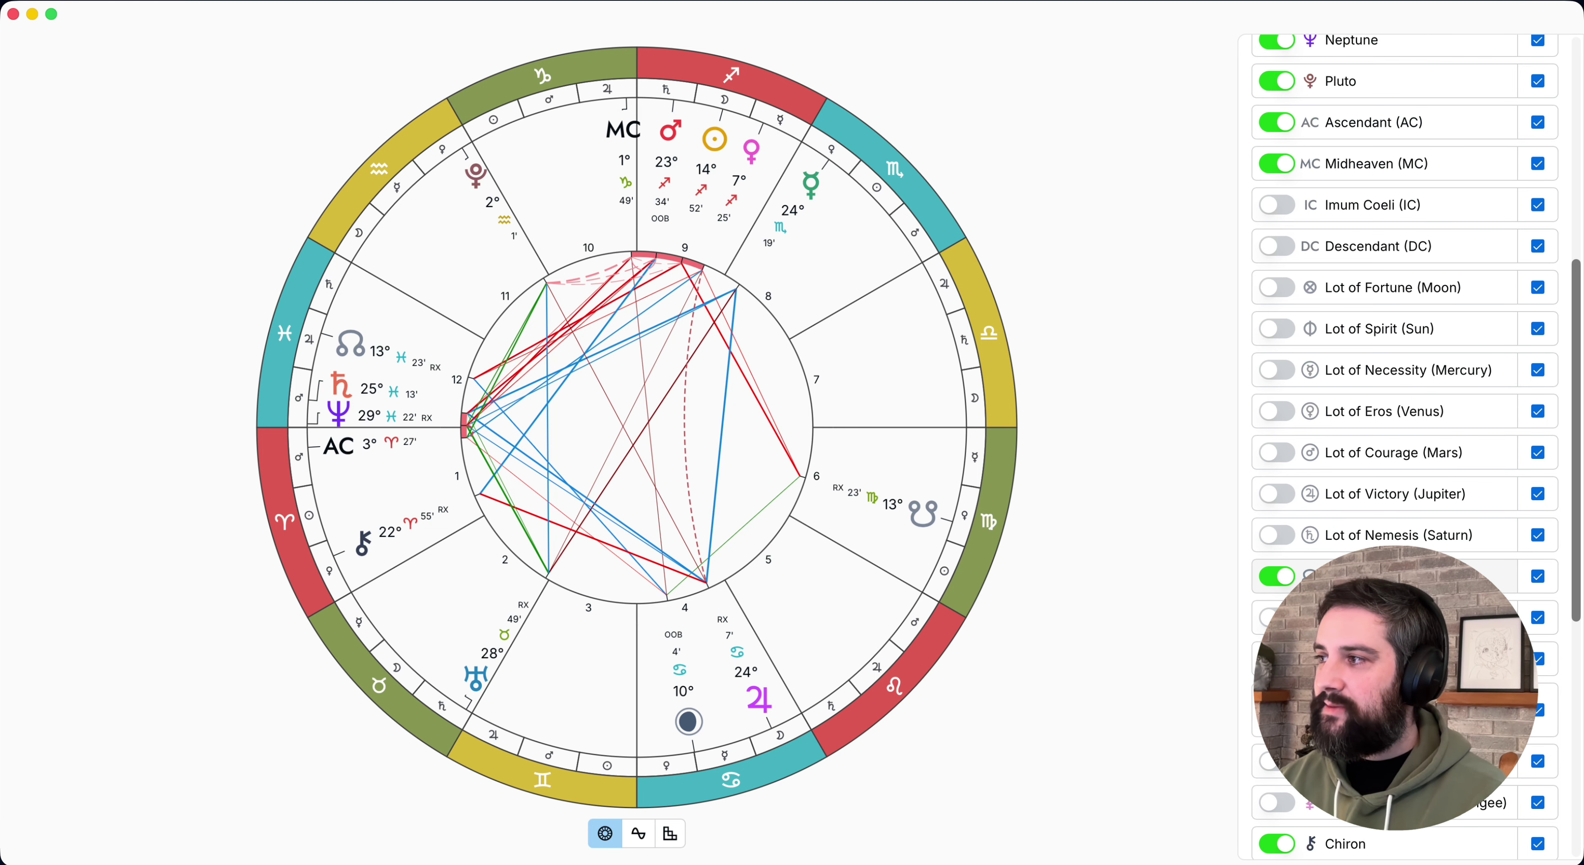
scroll(1291, 369, down, 3)
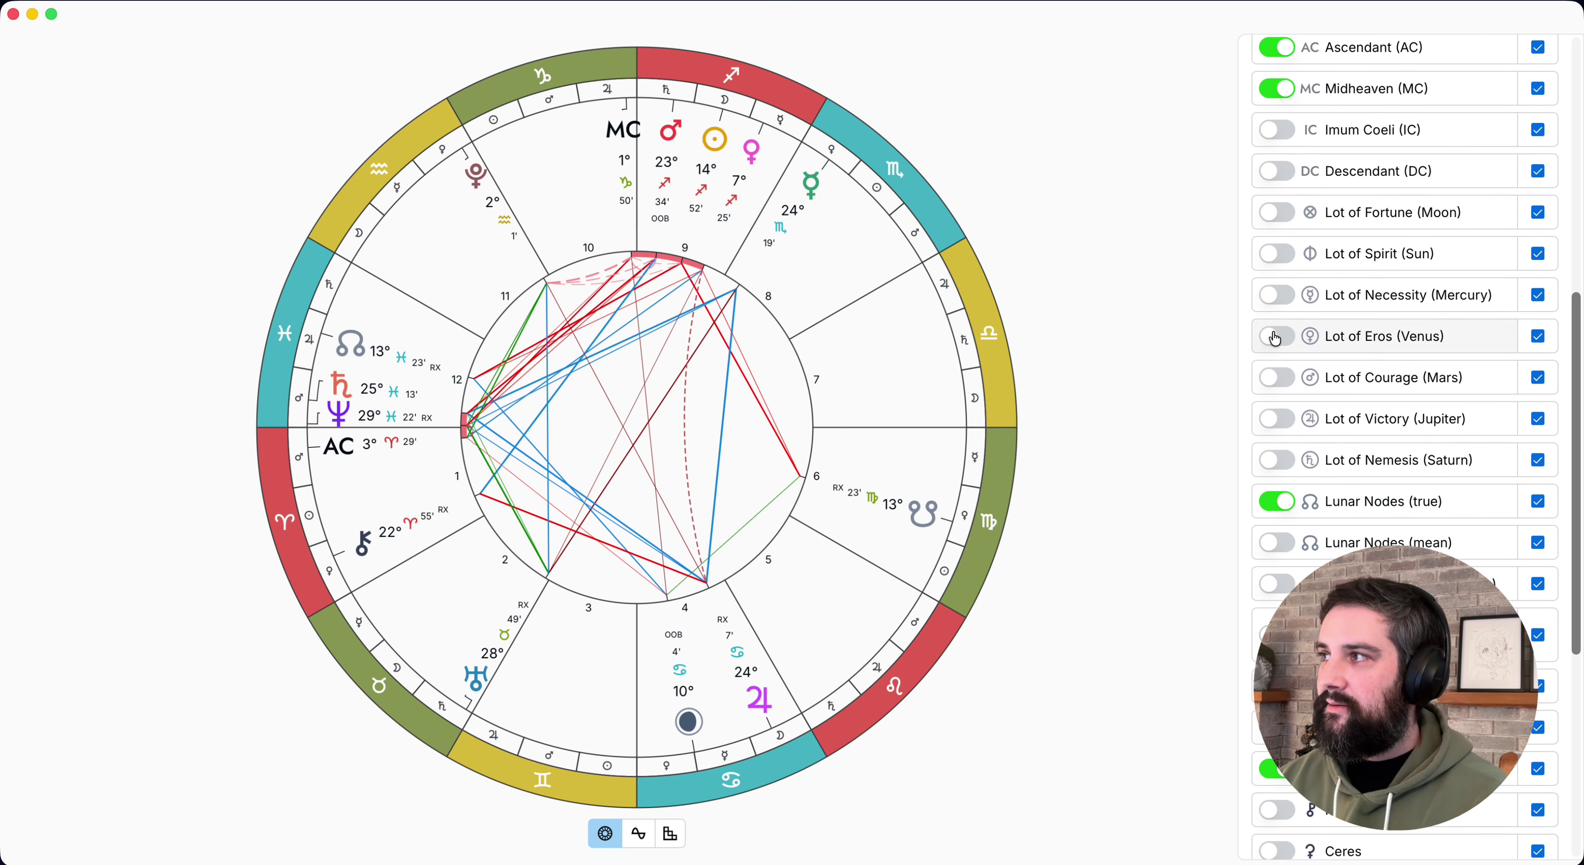
click(1277, 336)
click(1284, 382)
click(1283, 426)
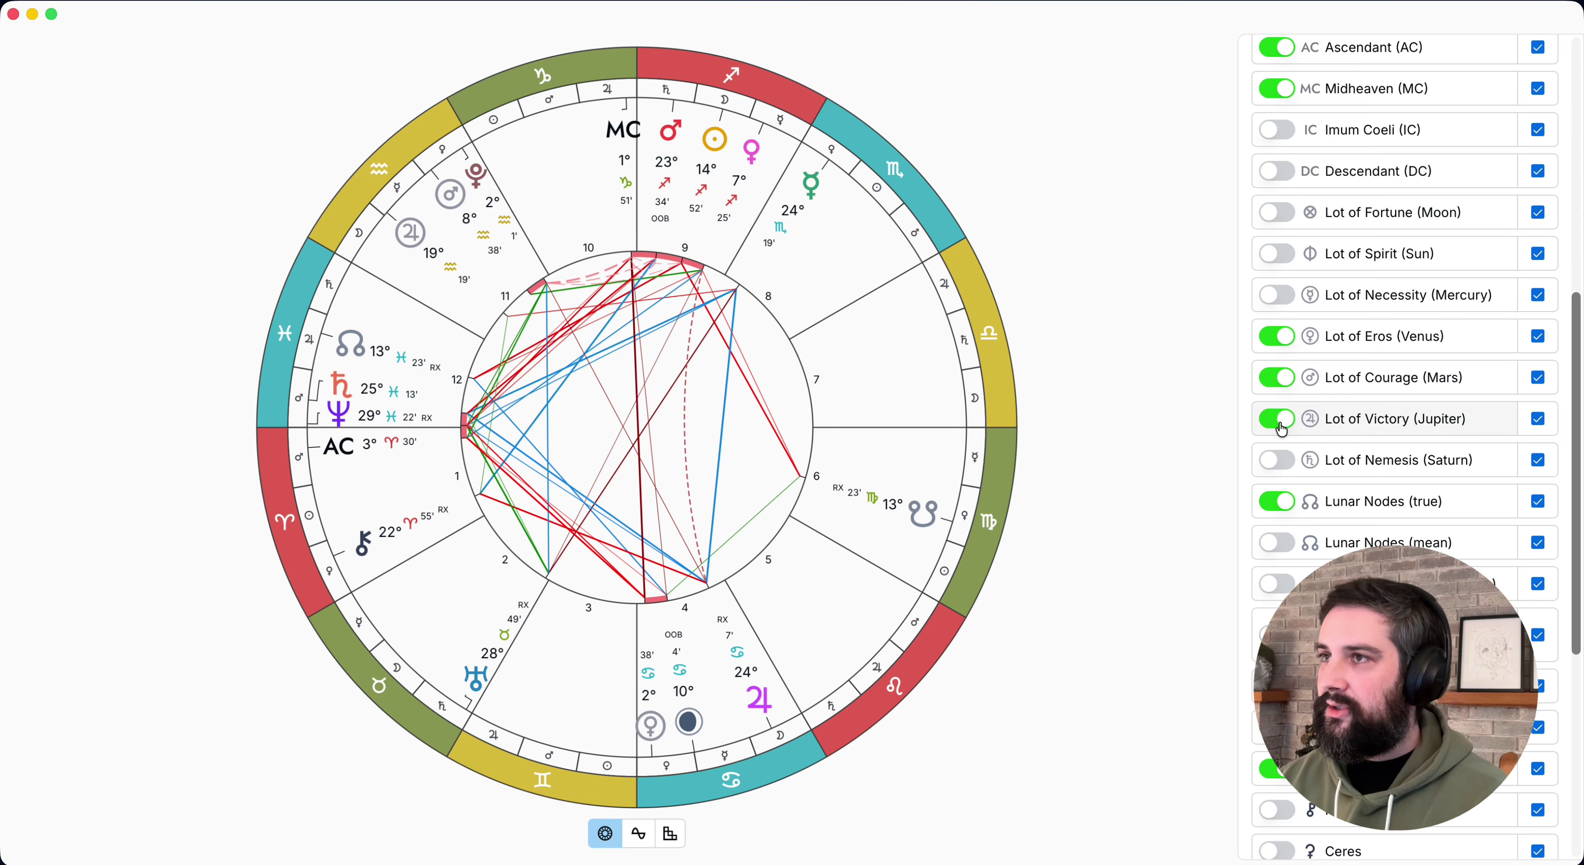
- Stop drawing aspects for the Lots of Eros, Courage and Victory and for the true Lunar Nodes
click(1539, 337)
click(1539, 378)
click(1538, 419)
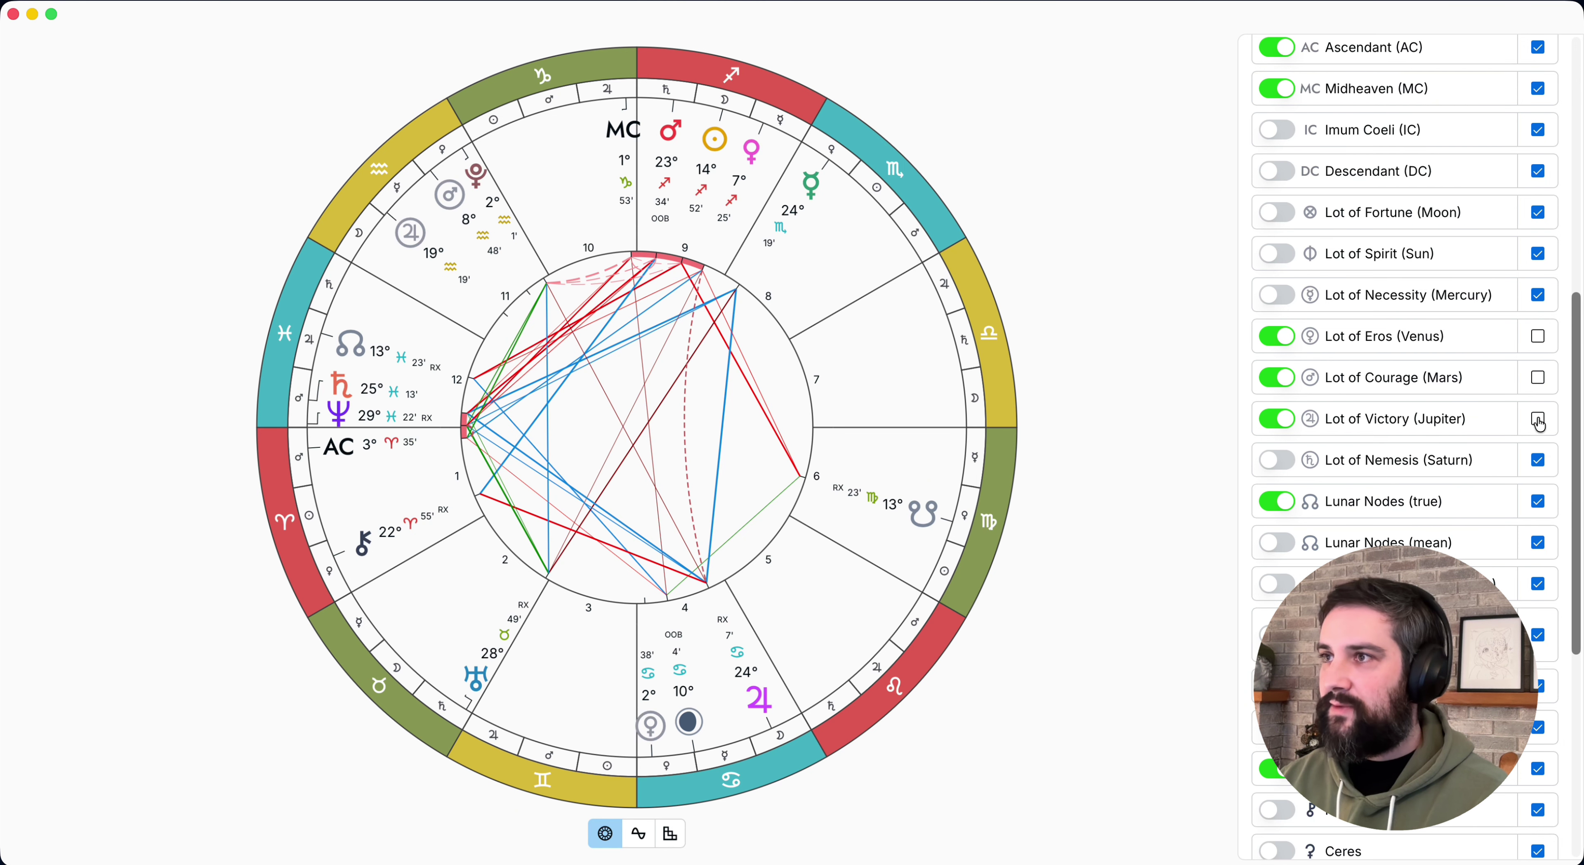
scroll(1531, 431, up, 5)
scroll(1405, 431, down, 8)
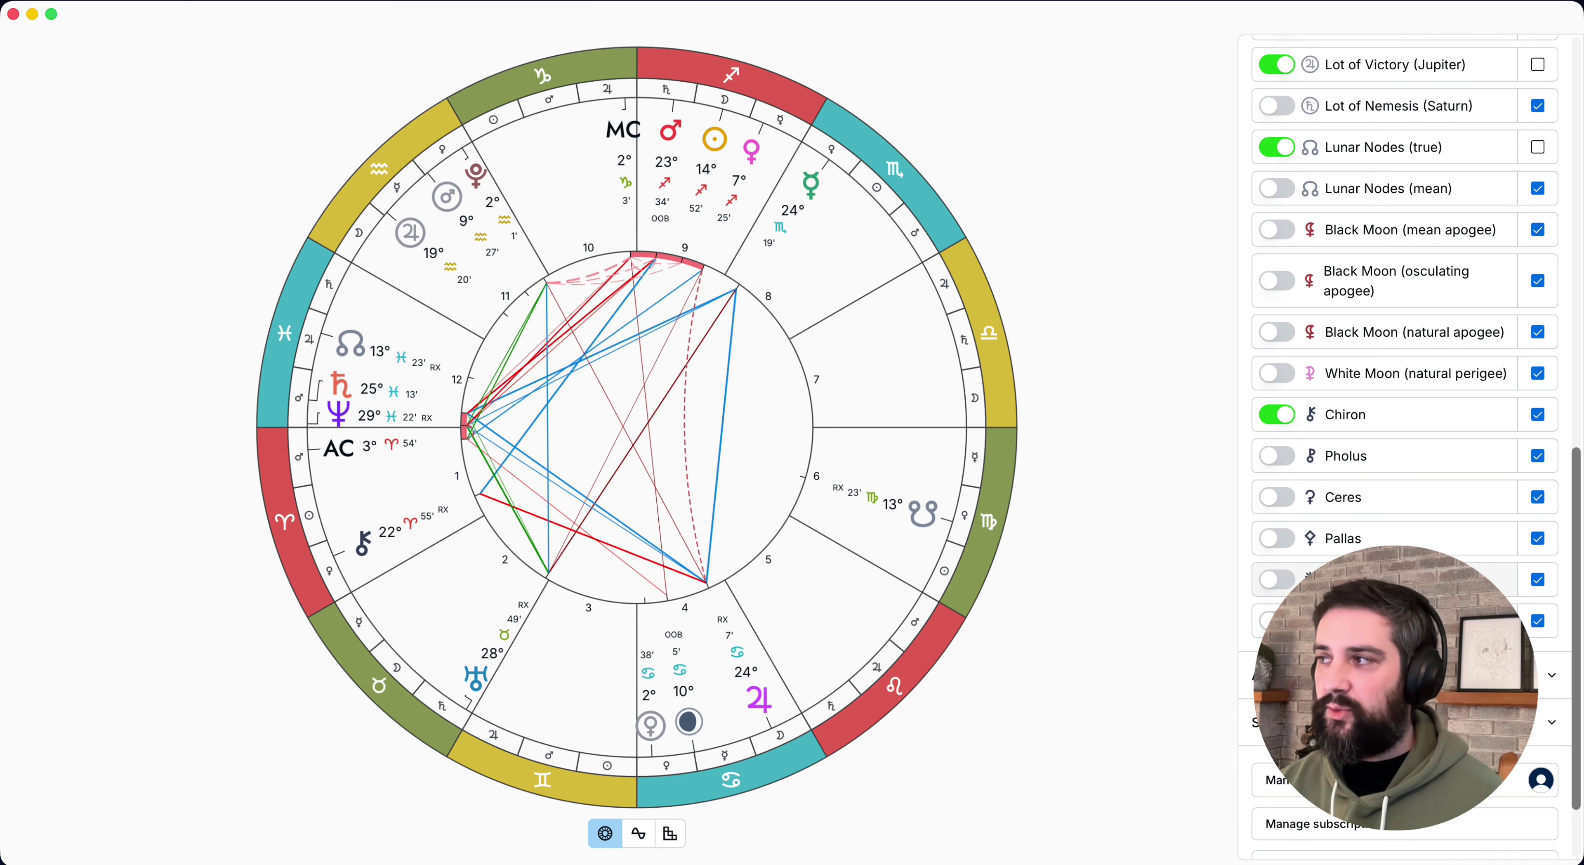
- Open the Aspects settings and try enabling Semisextile and the two minor aspects listed below it
click(1299, 161)
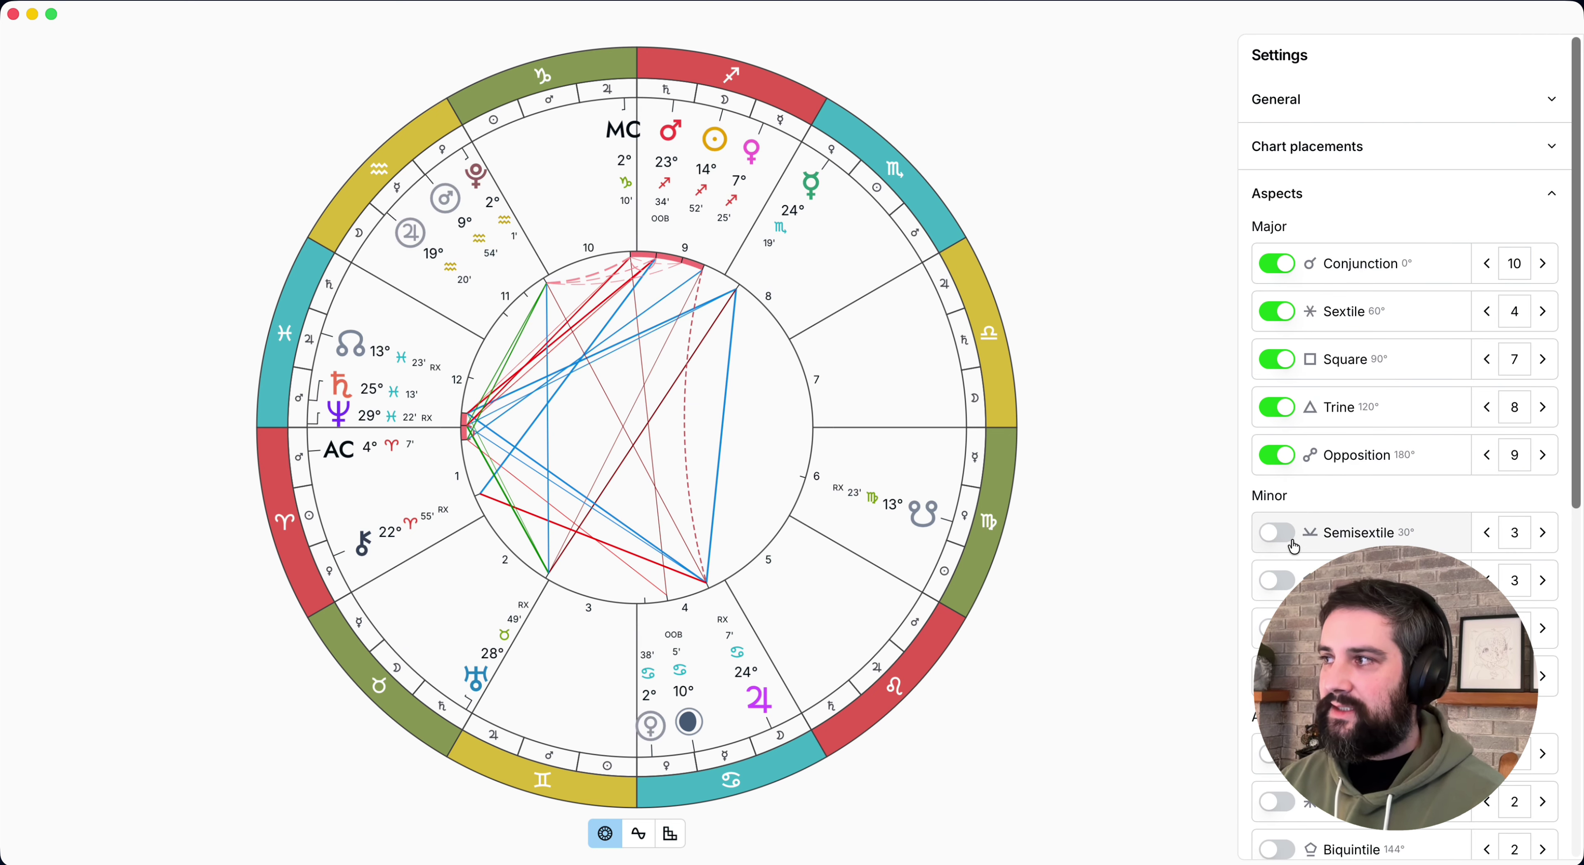
click(1277, 533)
click(1278, 581)
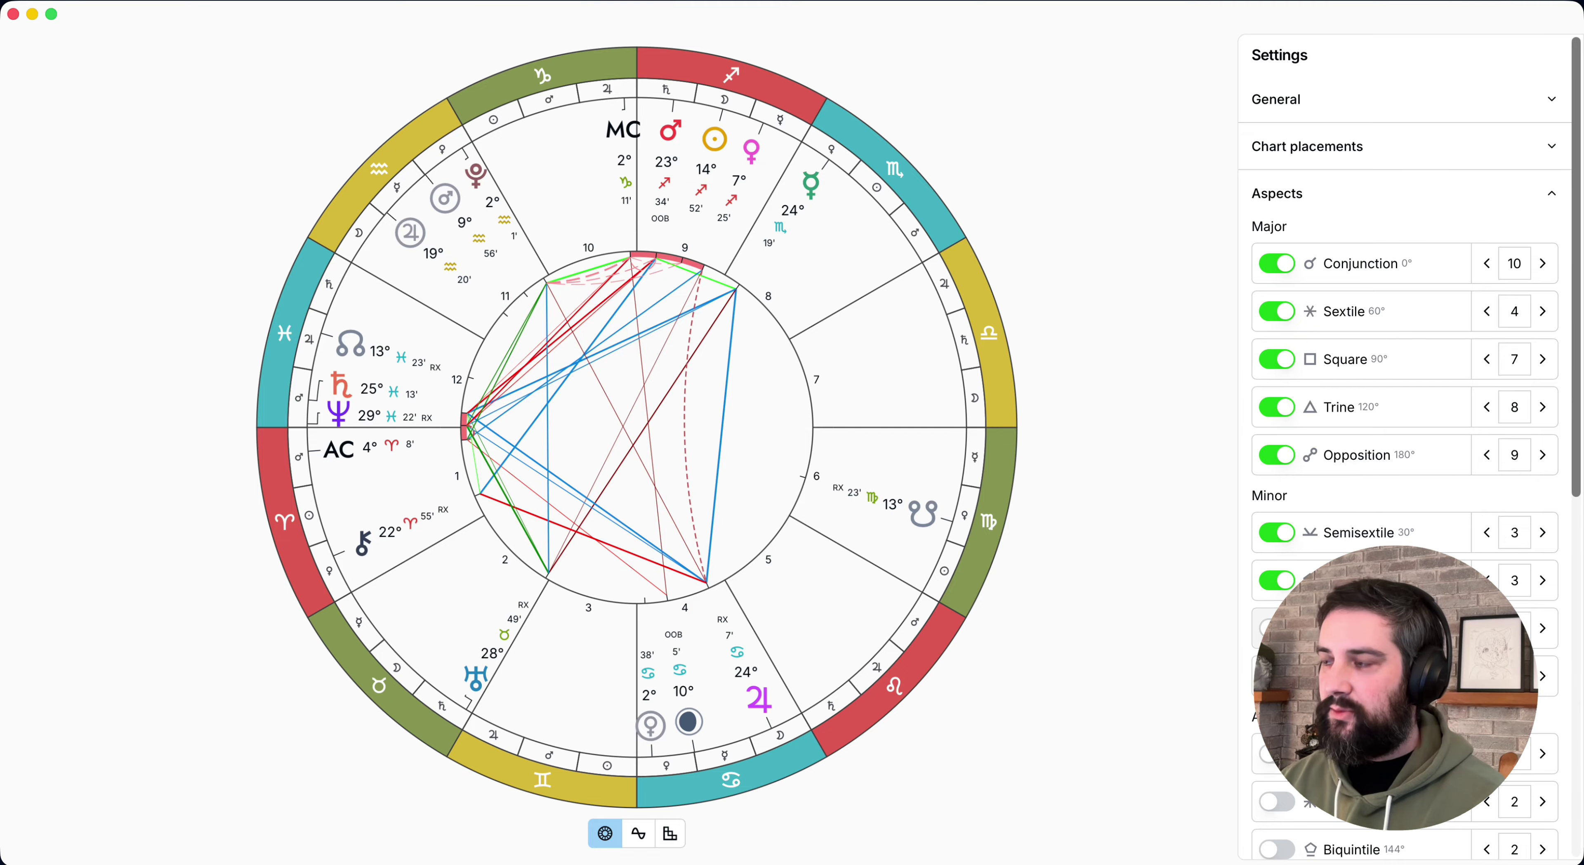
click(1278, 628)
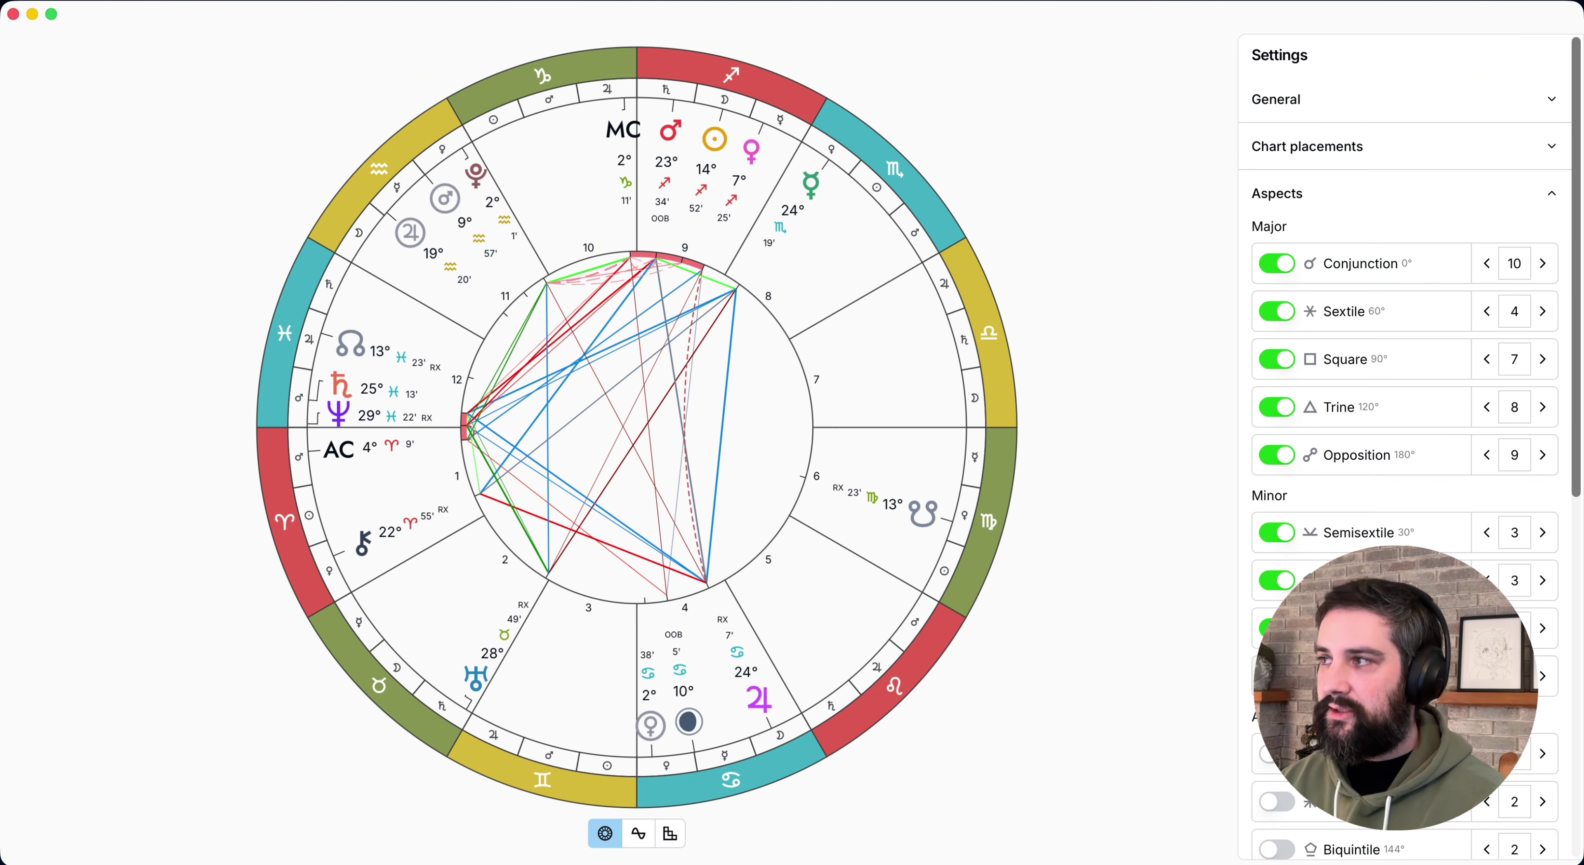
- Try a Conjunction orb of 7, and restore the orb to 10 with the three minor aspects disabled
click(1488, 271)
click(1488, 271)
click(1488, 271)
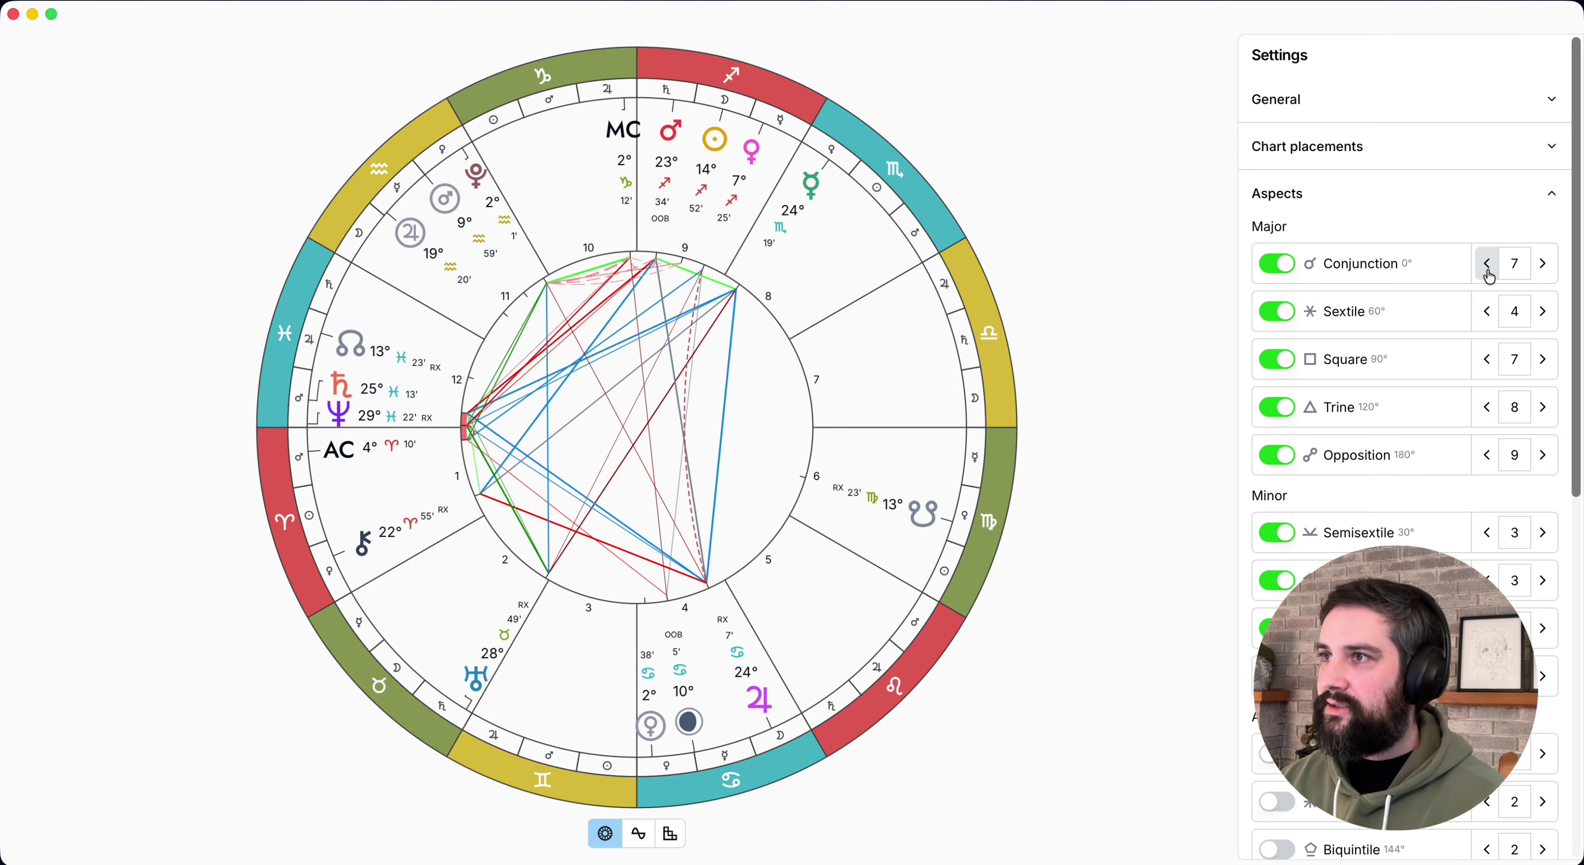
click(1544, 265)
click(1545, 265)
key(Tab)
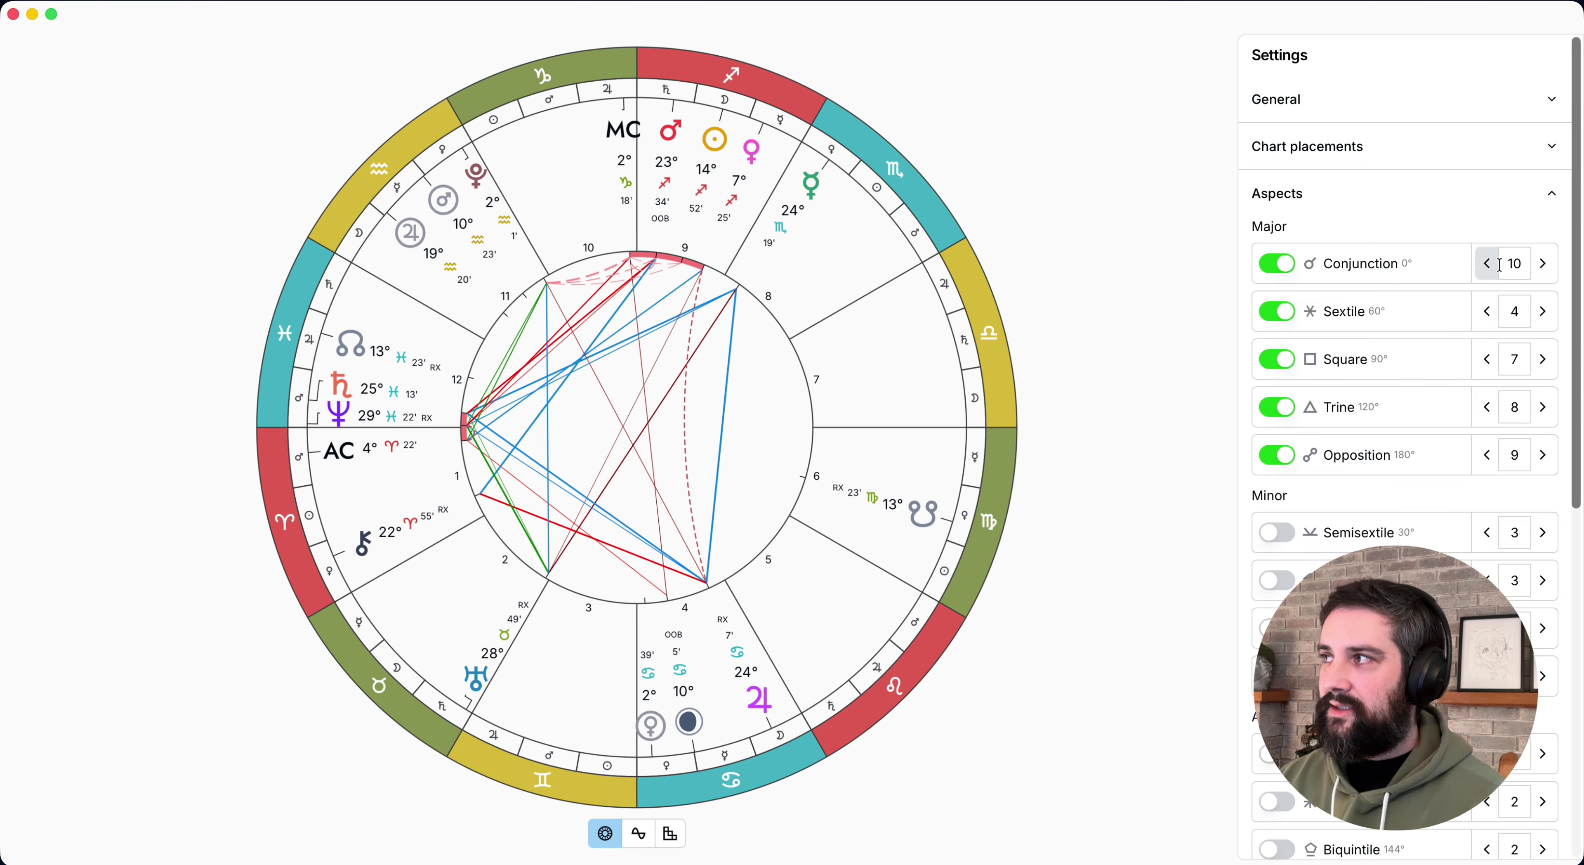
- Set the orbs of Conjunction, Sextile, Square, Trine and Opposition to 3, and collapse the Aspects settings
double_click(1518, 265)
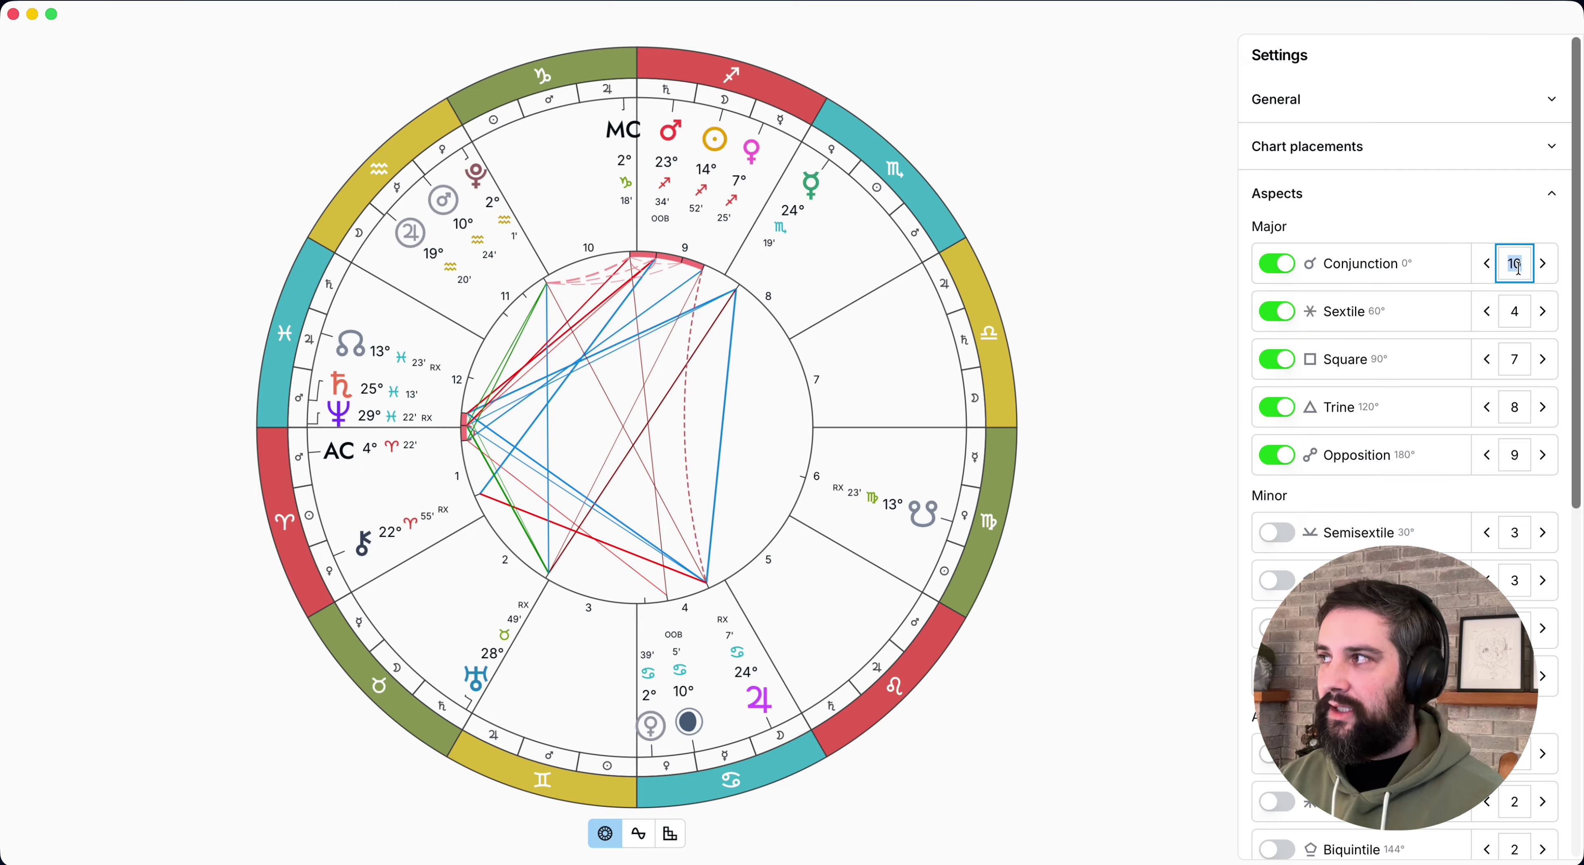
text(3)
double_click(1529, 312)
text(3)
double_click(1526, 358)
text(3)
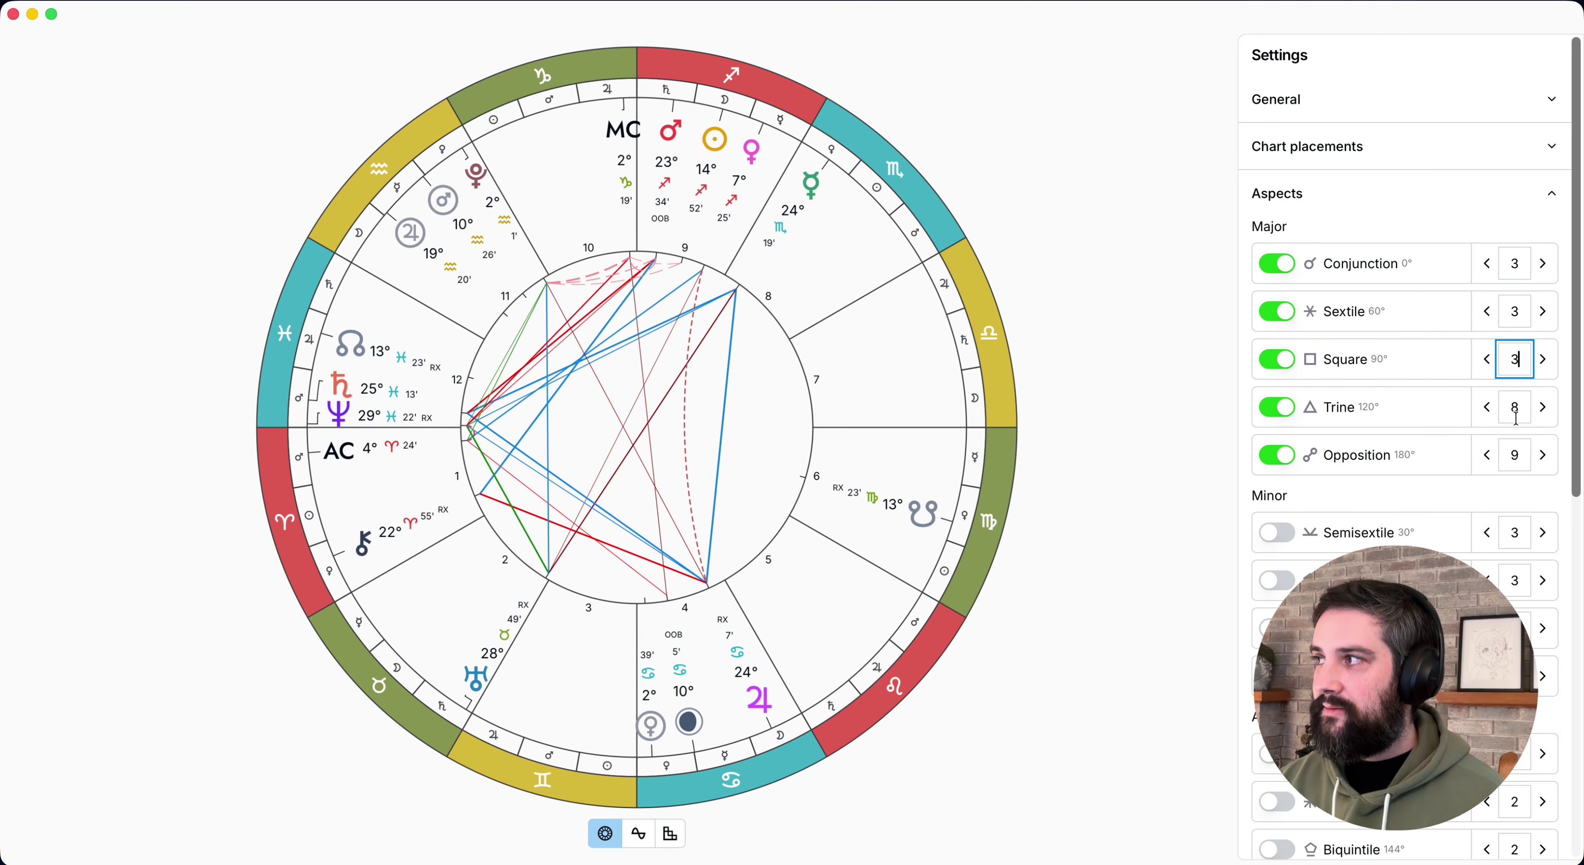
double_click(1516, 413)
text(3)
double_click(1520, 454)
text(3)
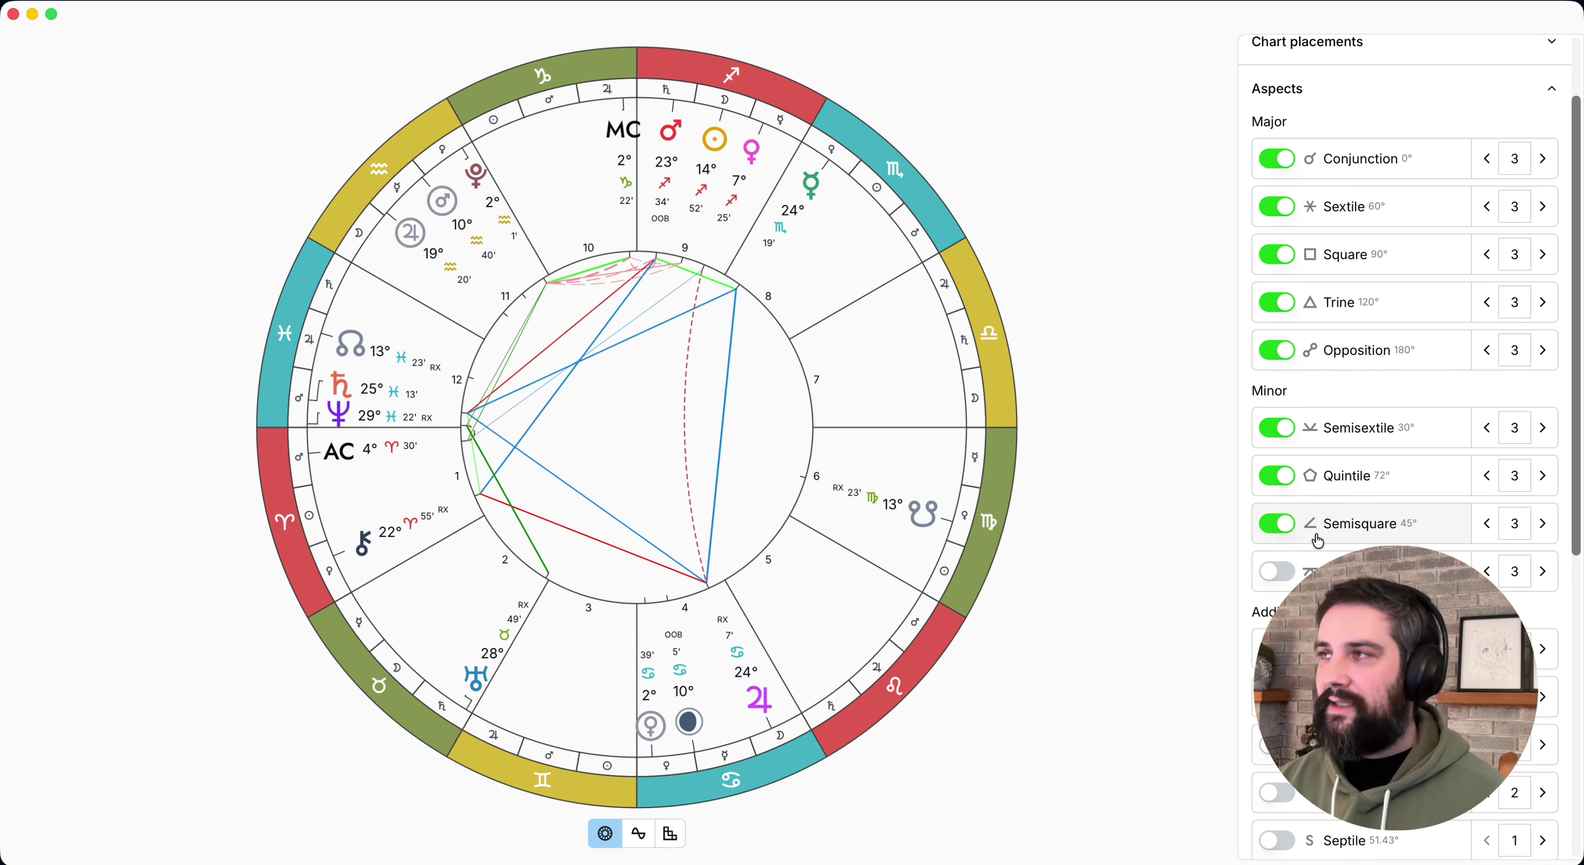
click(1354, 87)
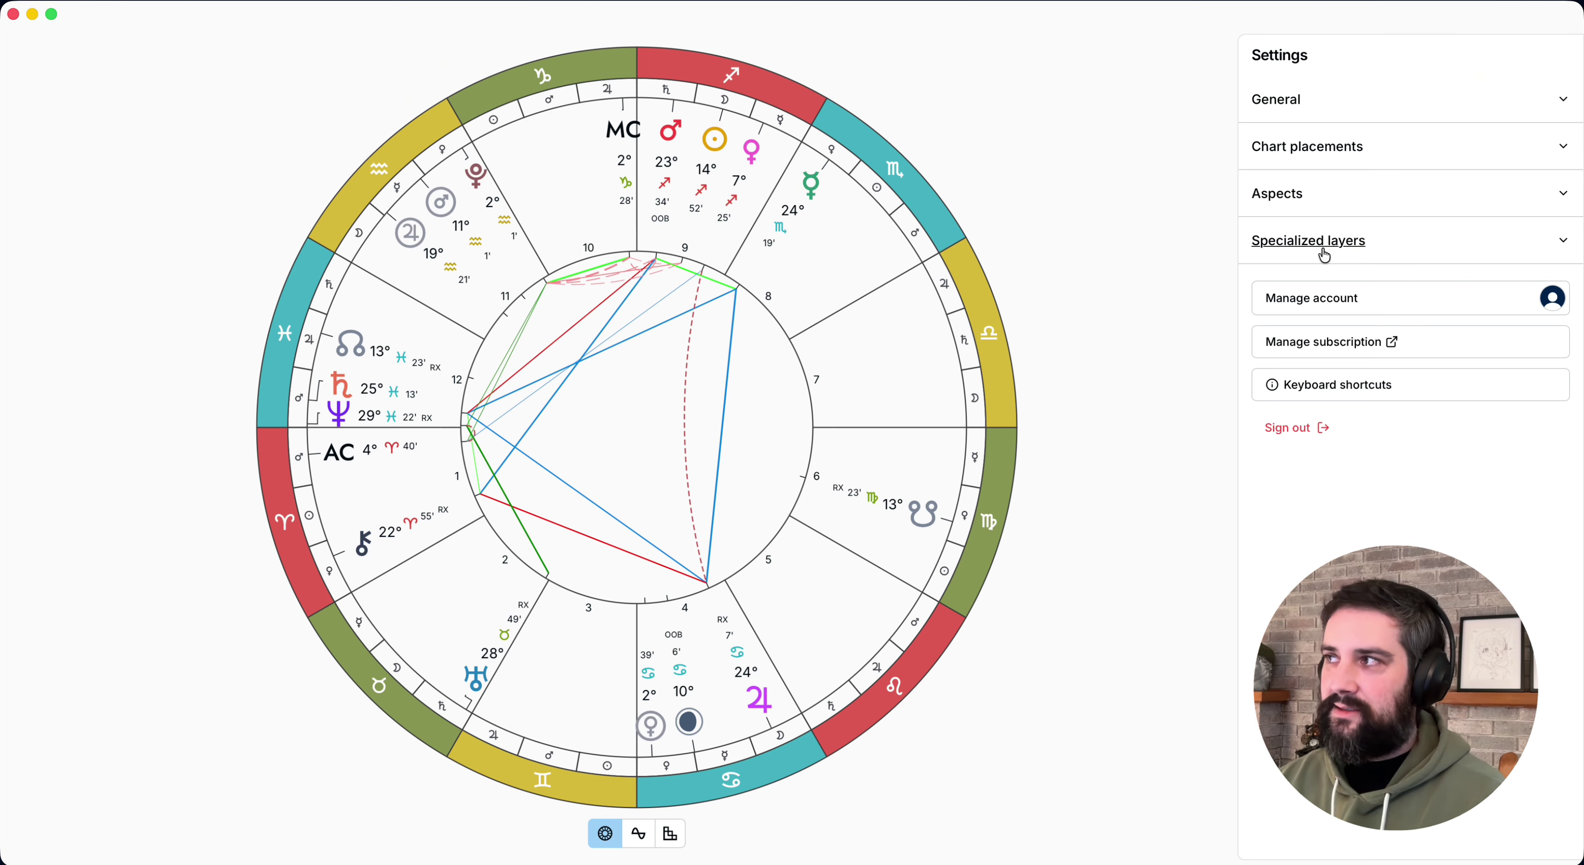
- Enable Zodiacal Releasing in the specialized layers, keep it releasing from the Lot of Spirit, and close the settings
click(1377, 250)
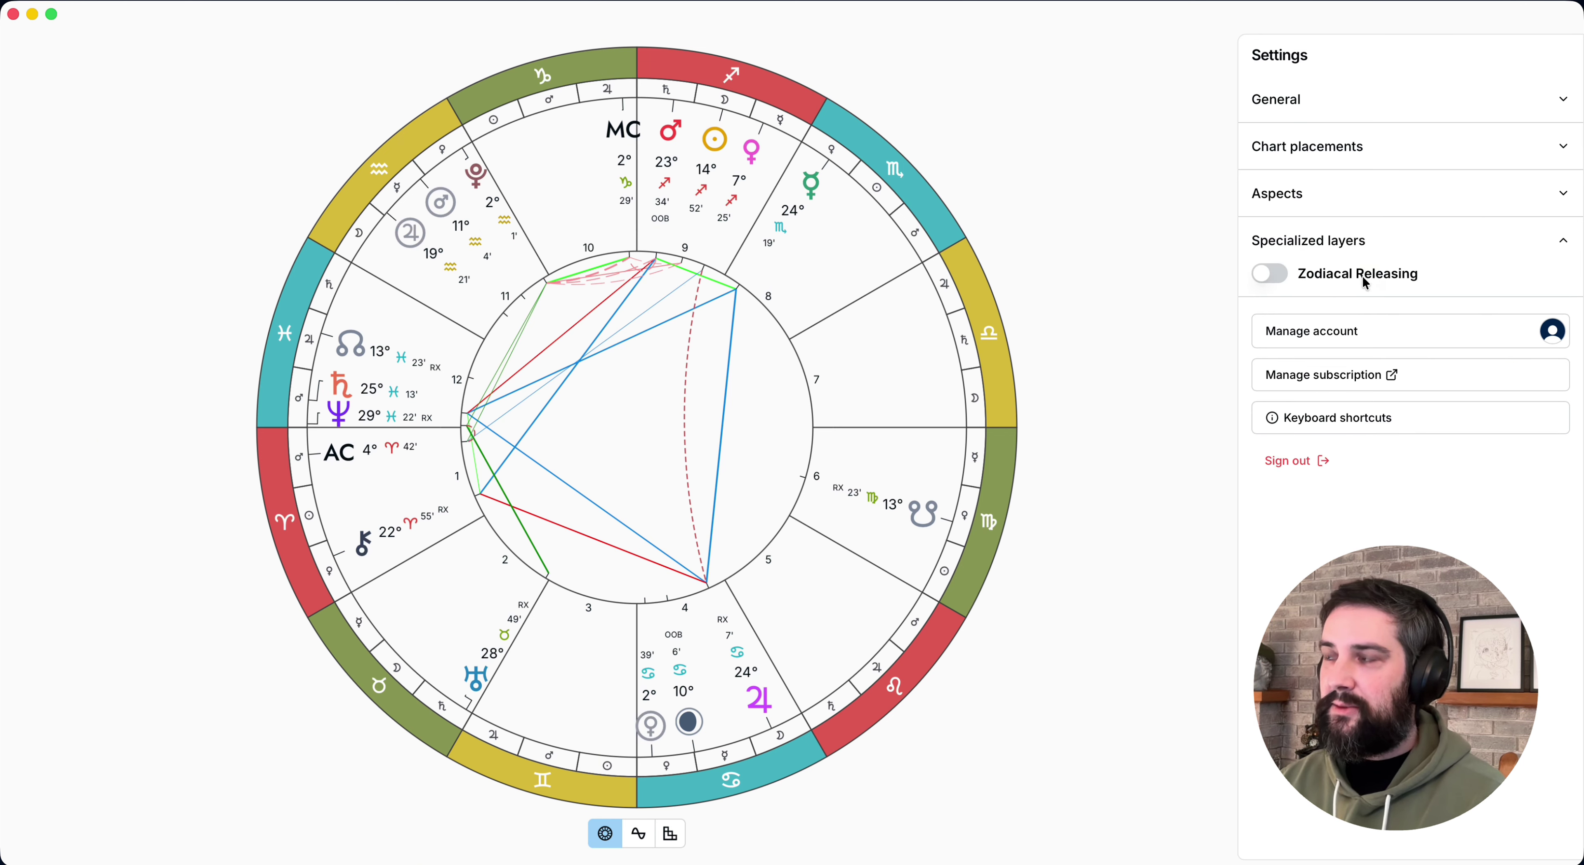
click(1269, 277)
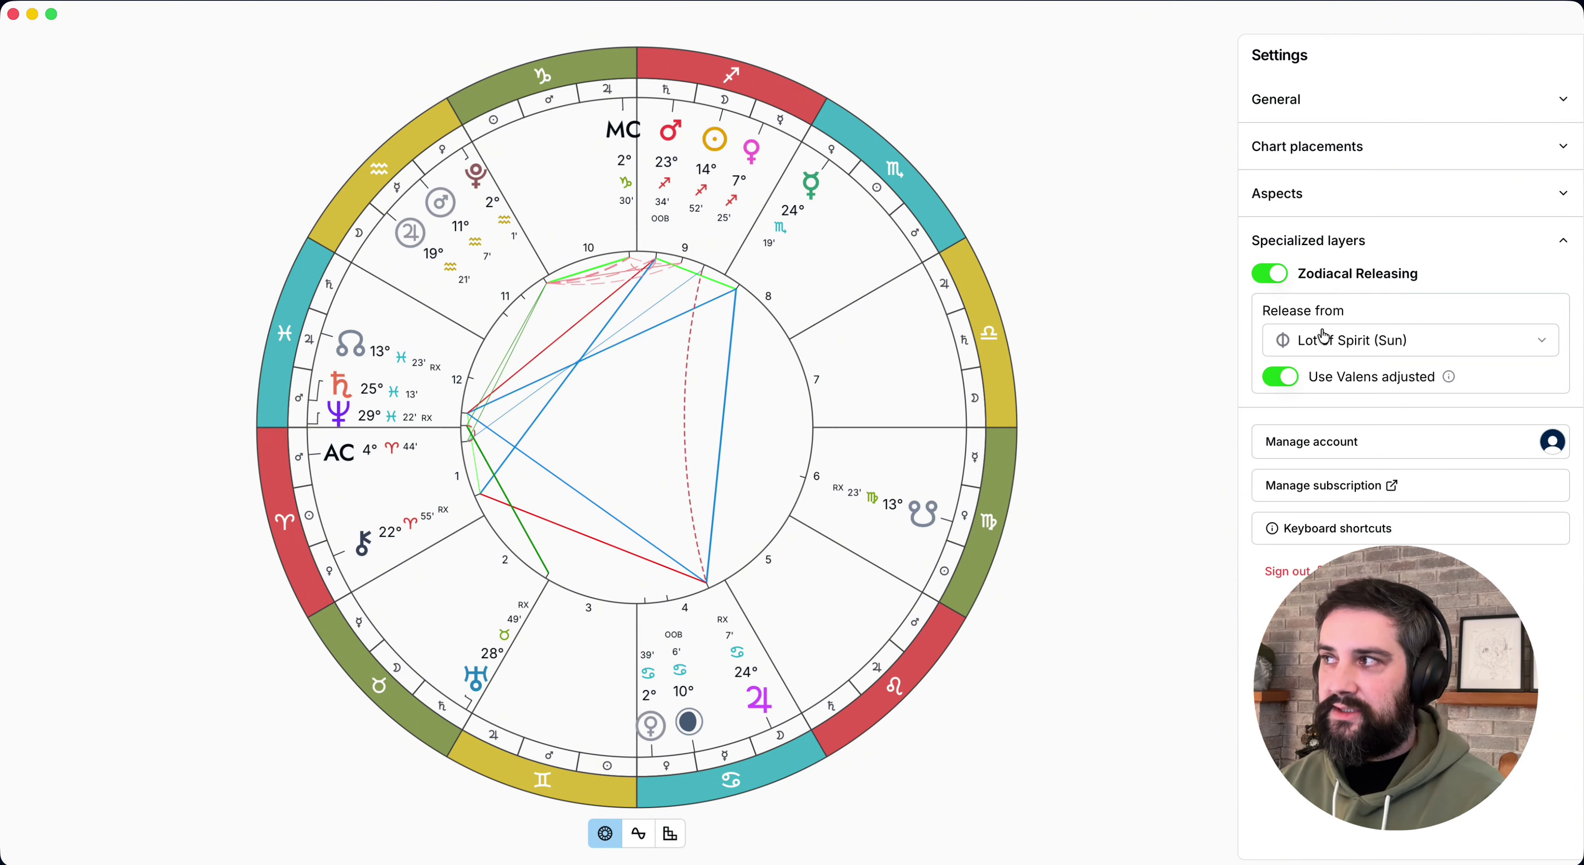
click(1347, 348)
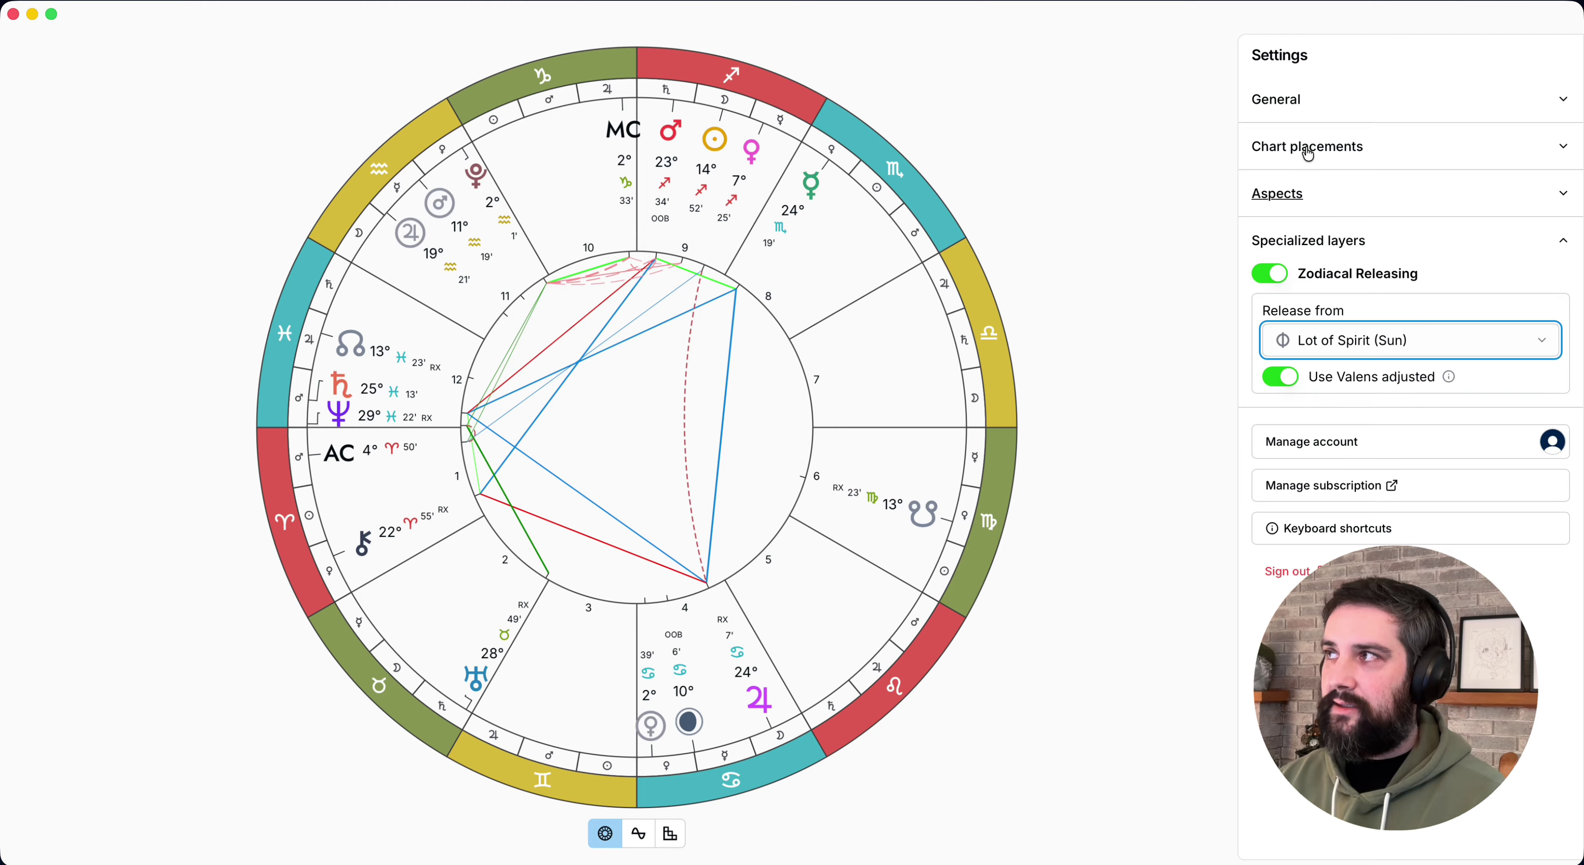
click(1224, 537)
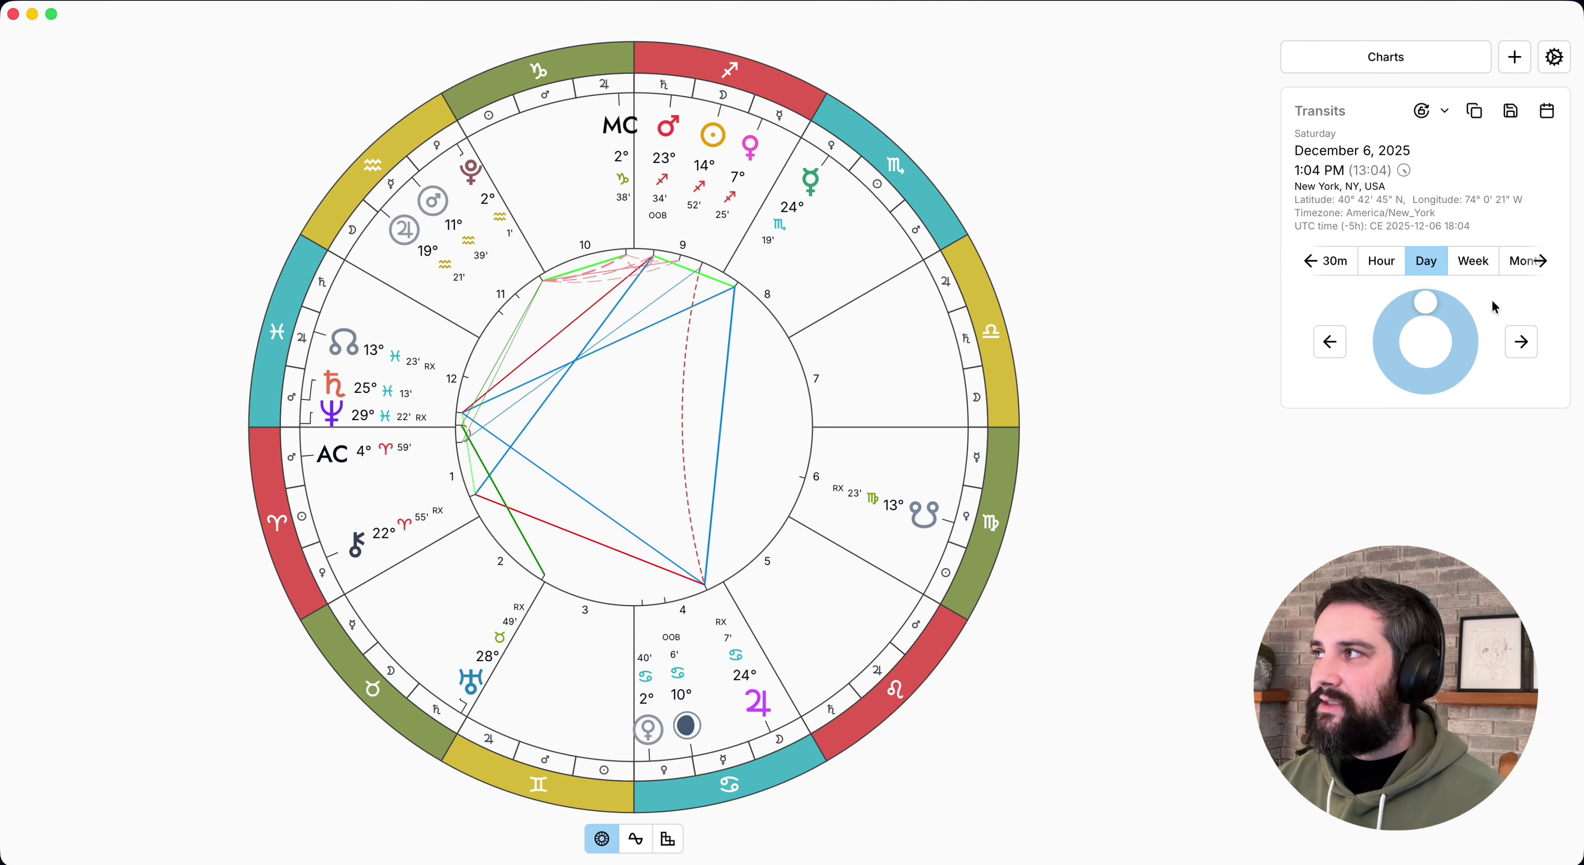
- Move the transits forward to January 12, 2026, and start saving them as a chart named Event, closing the form unsaved
drag(1425, 303, 1387, 348)
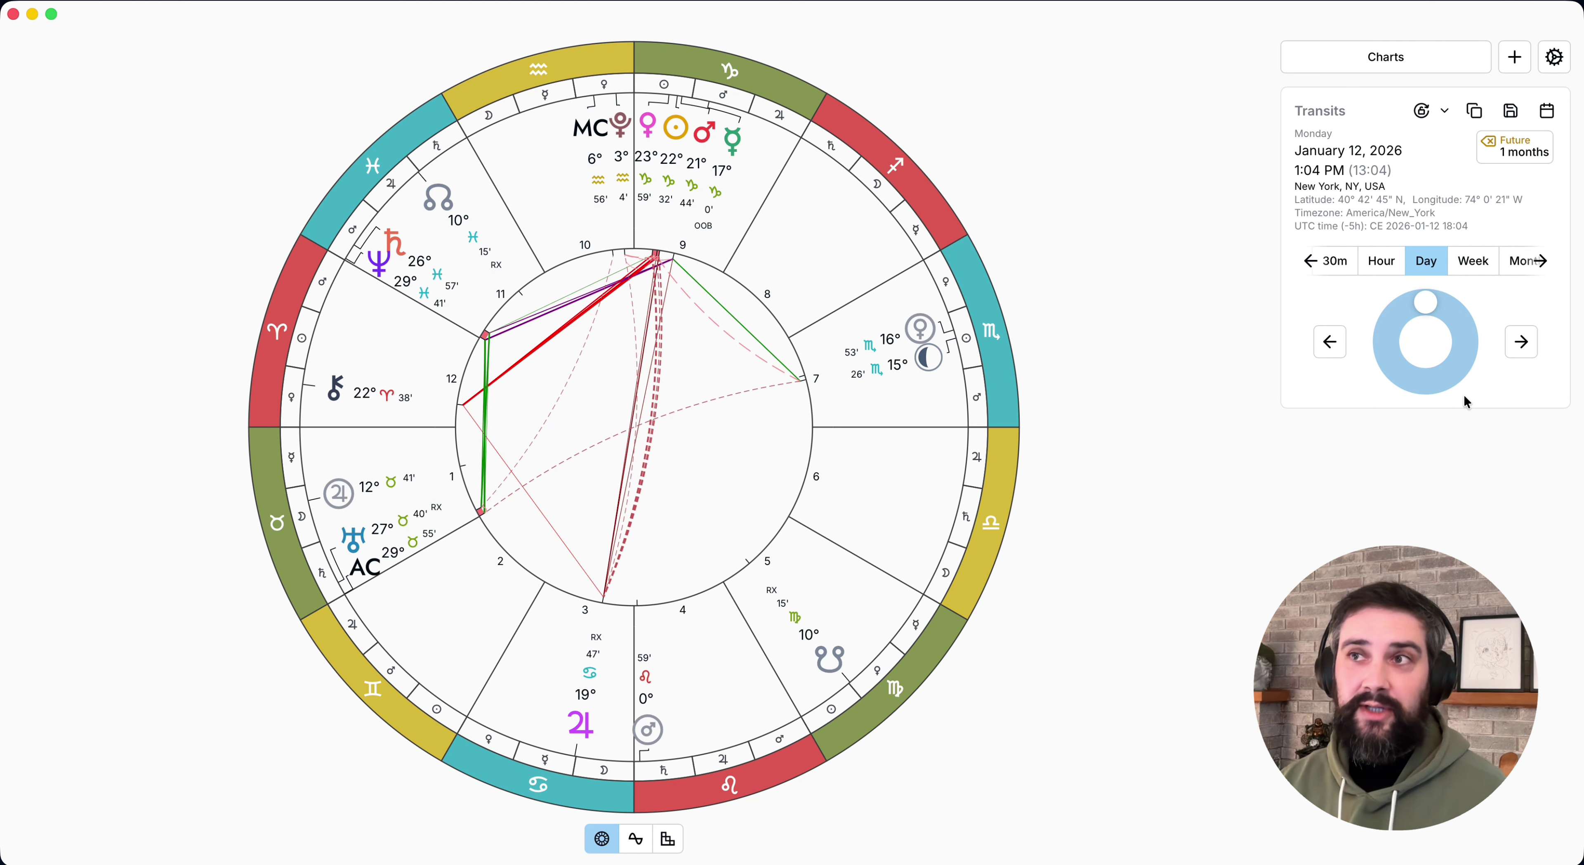
click(1512, 112)
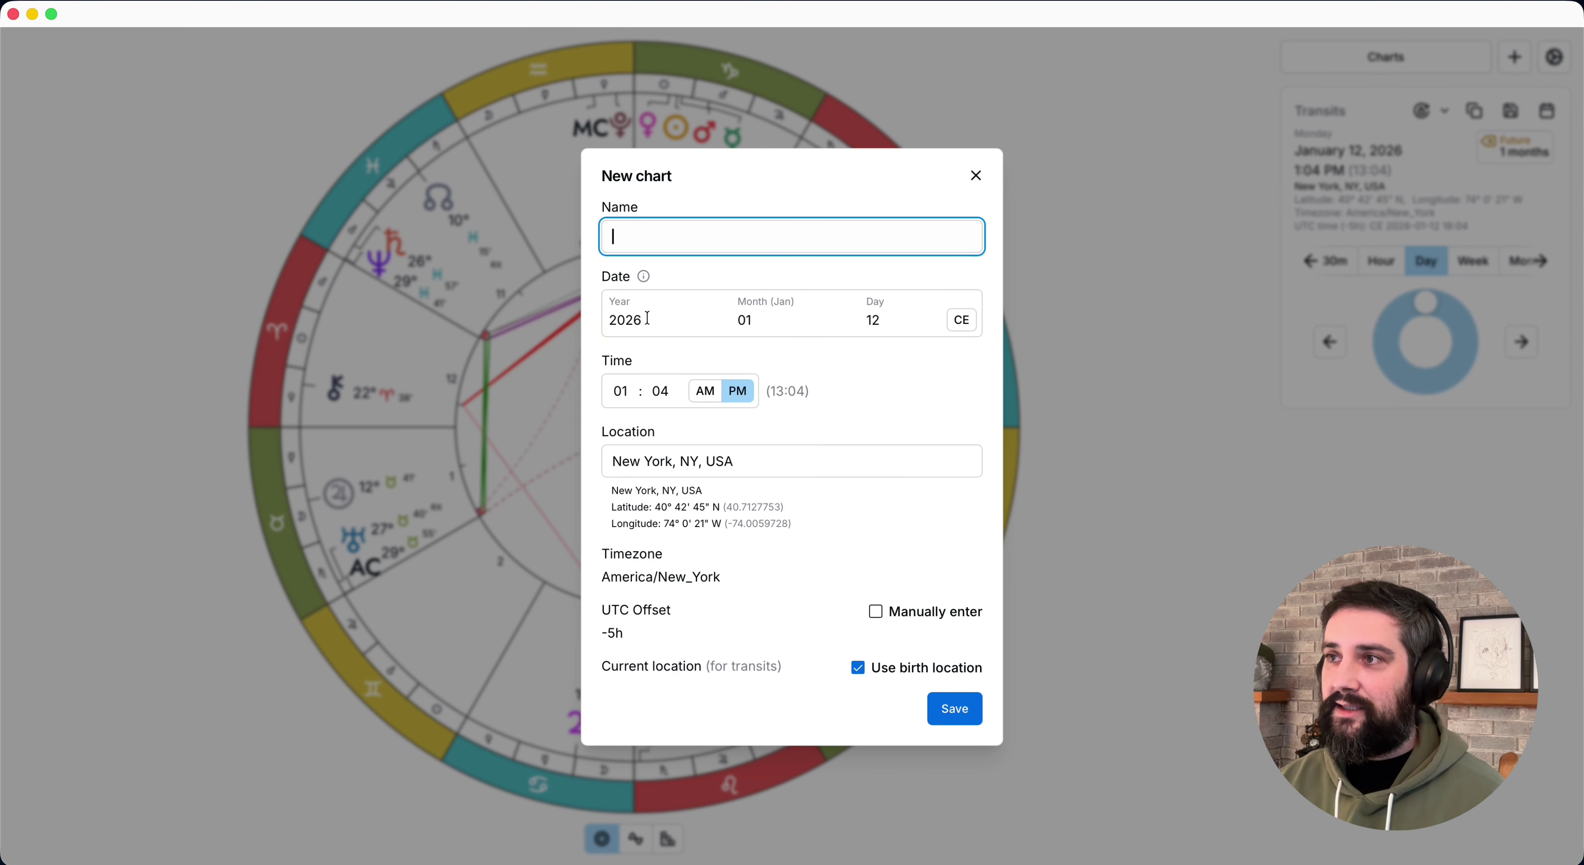
text(Event)
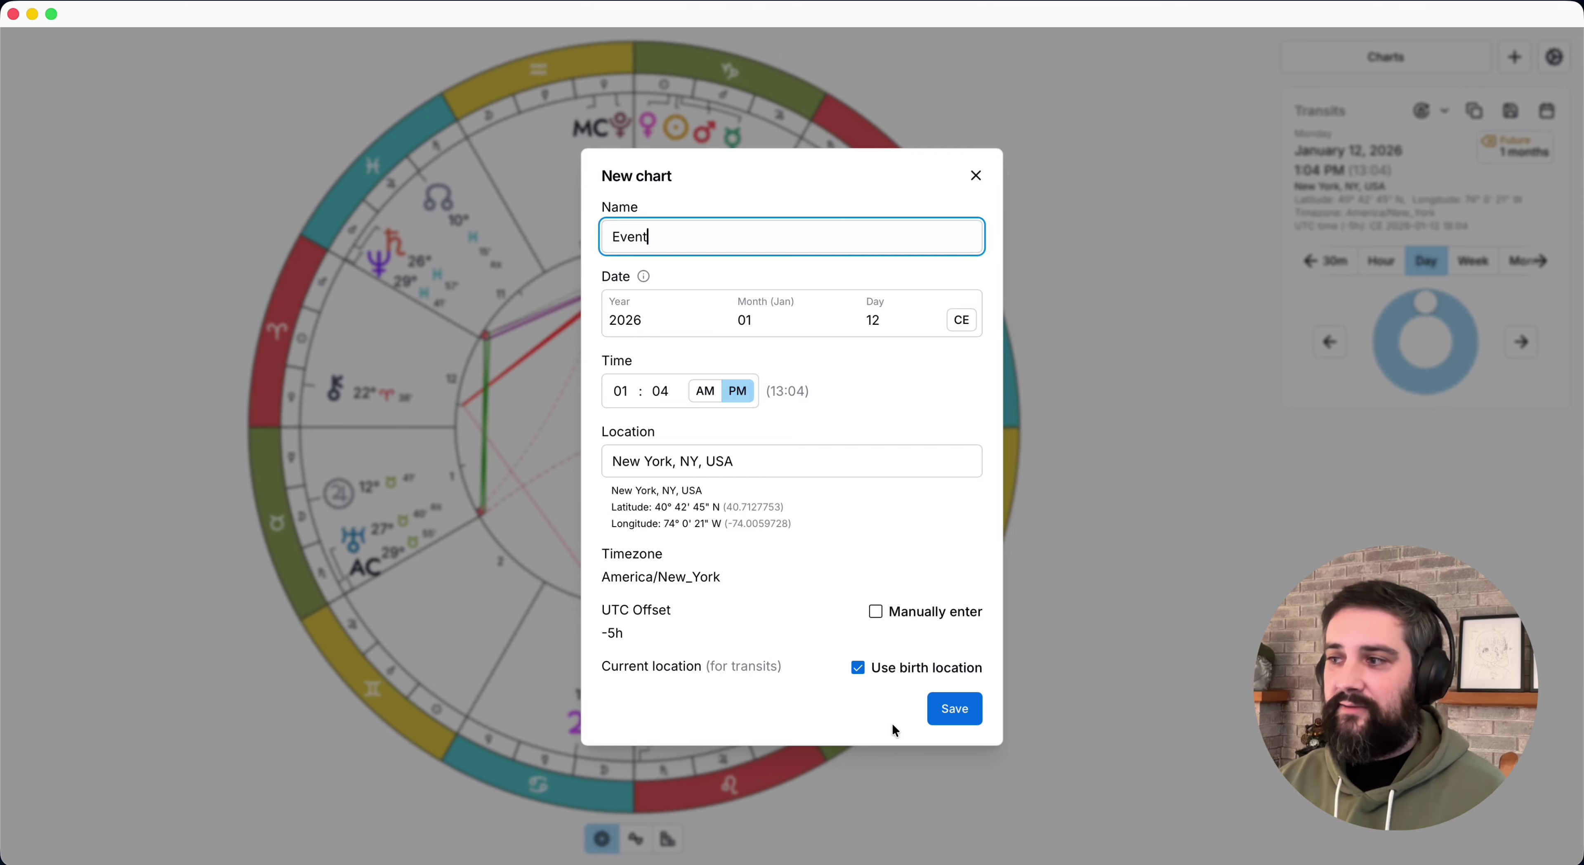
click(976, 179)
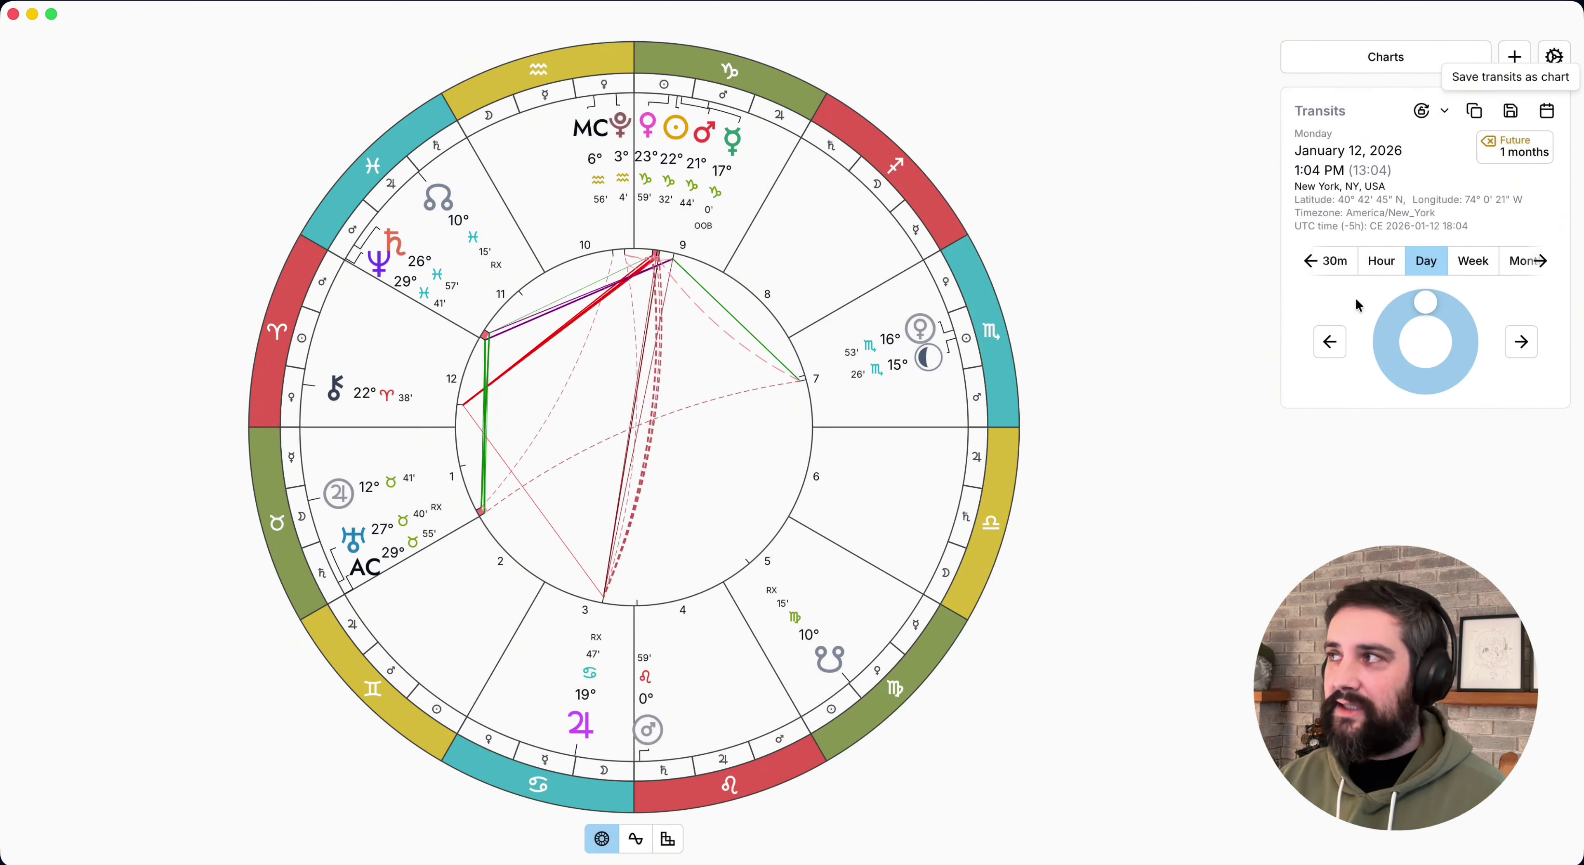
- Cast the transits for January 12, 2028 by entering the year, and return them to the current date and time
click(1546, 111)
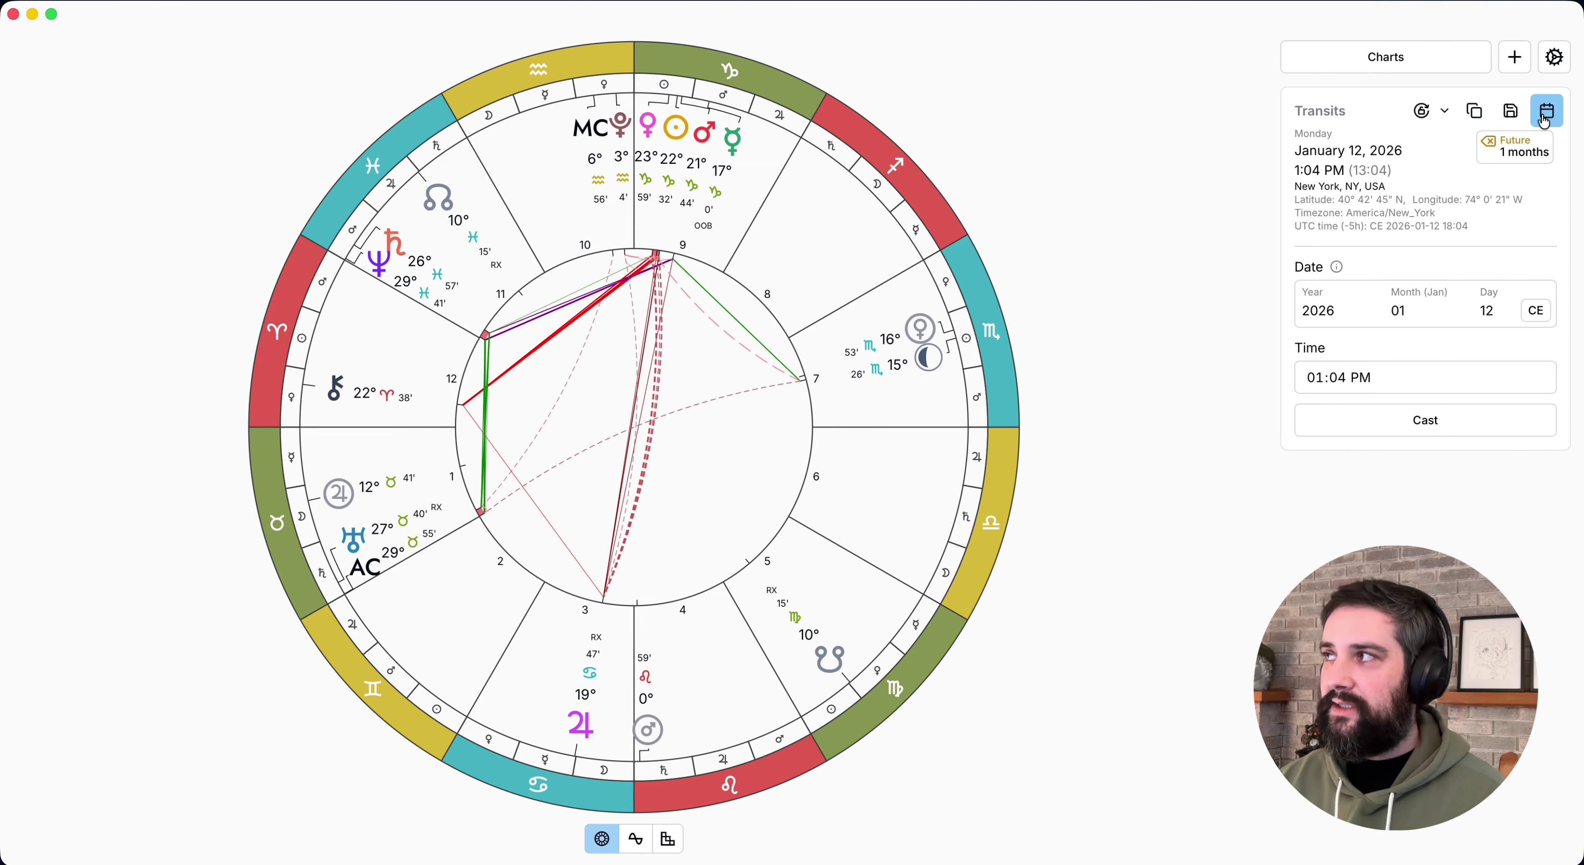
click(1346, 314)
double_click(1346, 315)
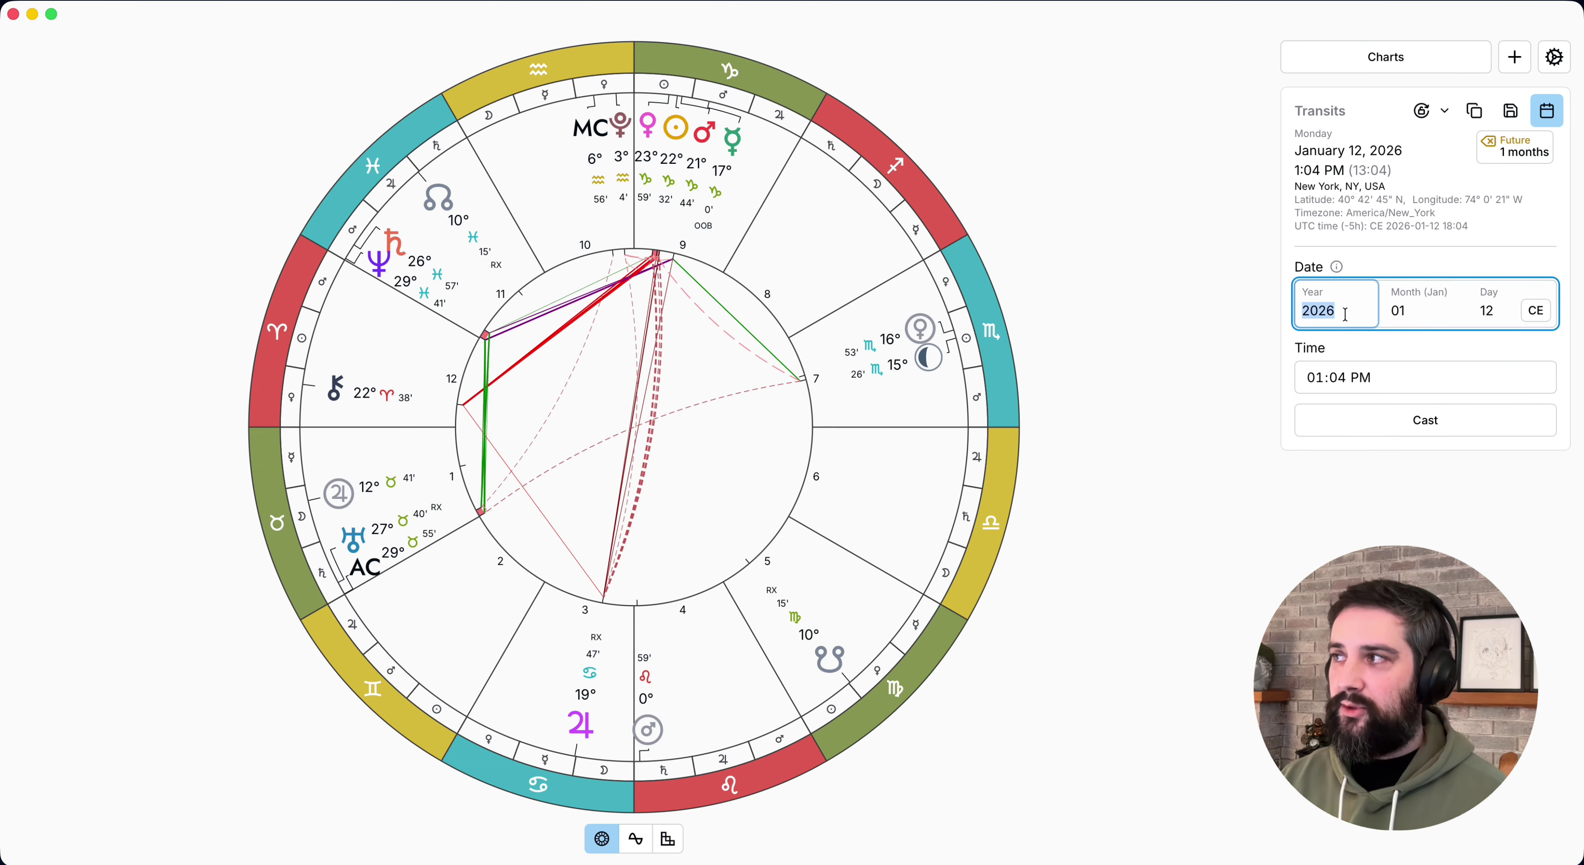
text(202)
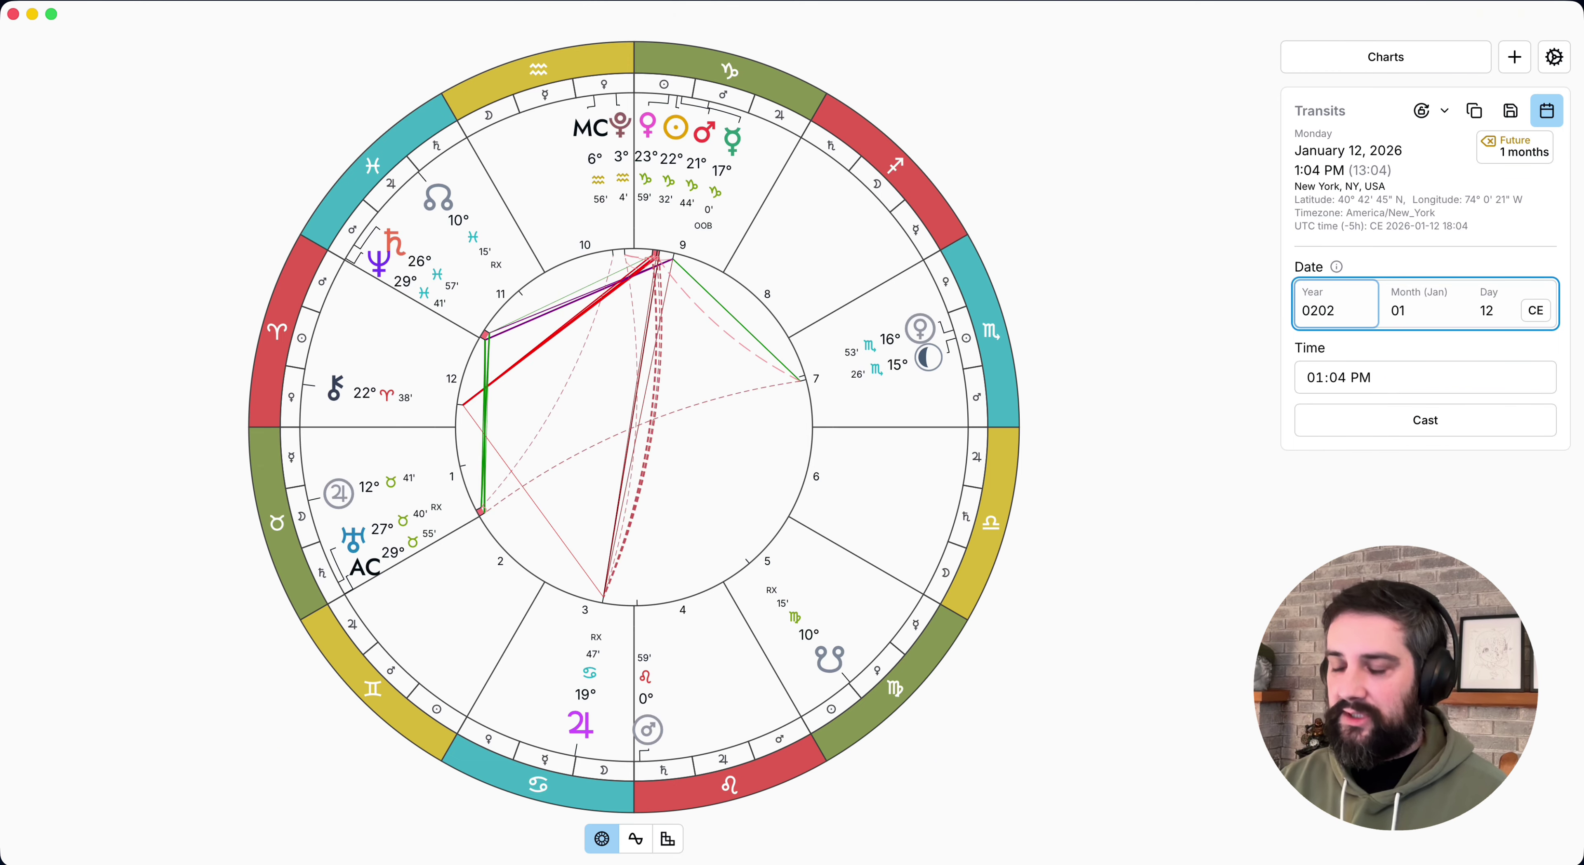
text(8)
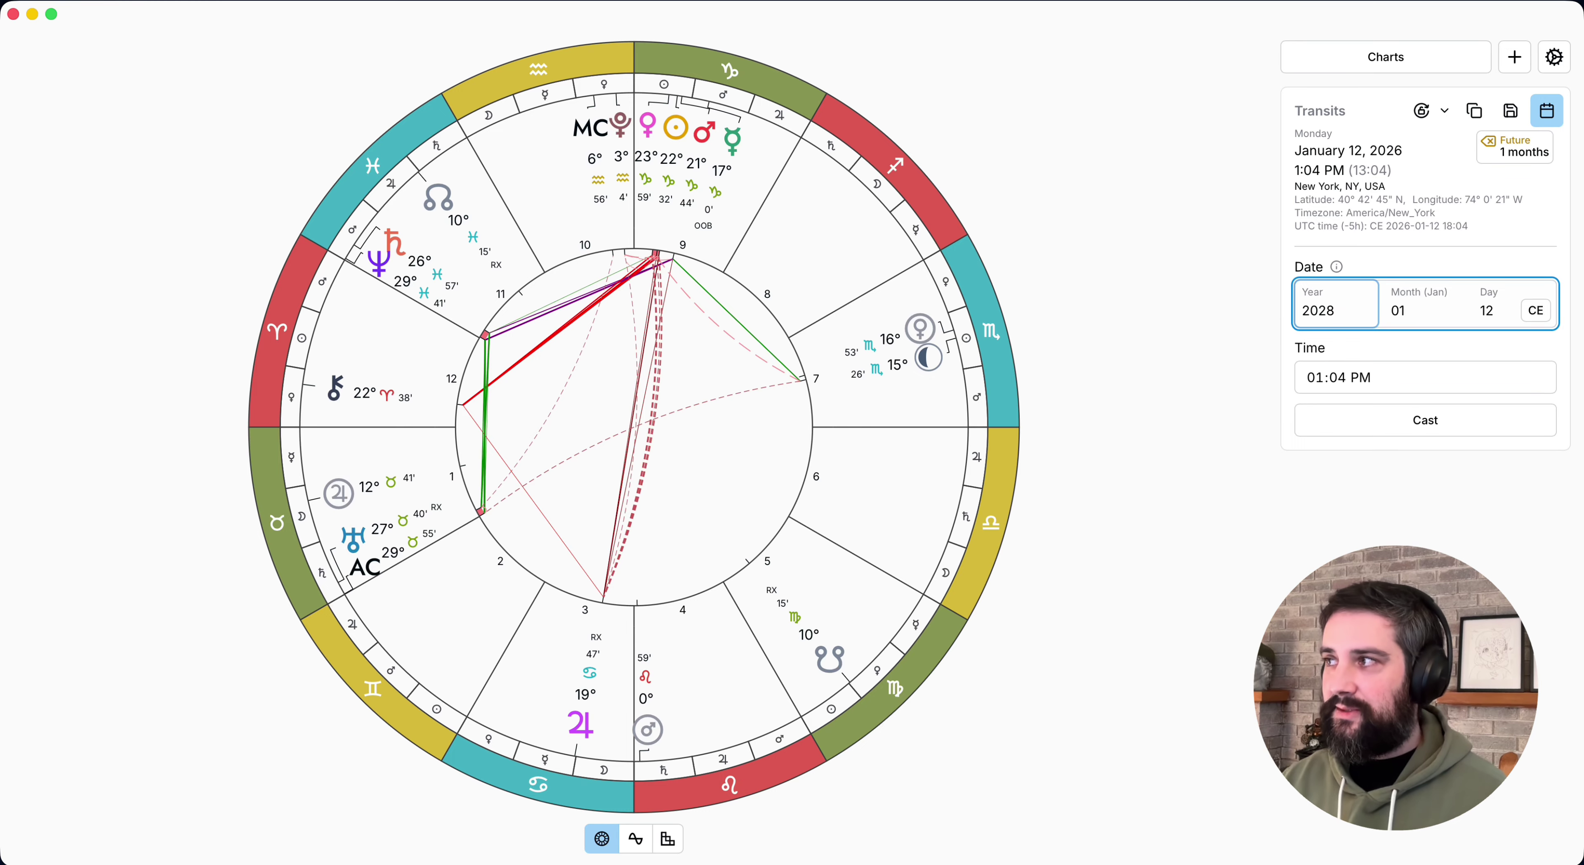
click(1423, 423)
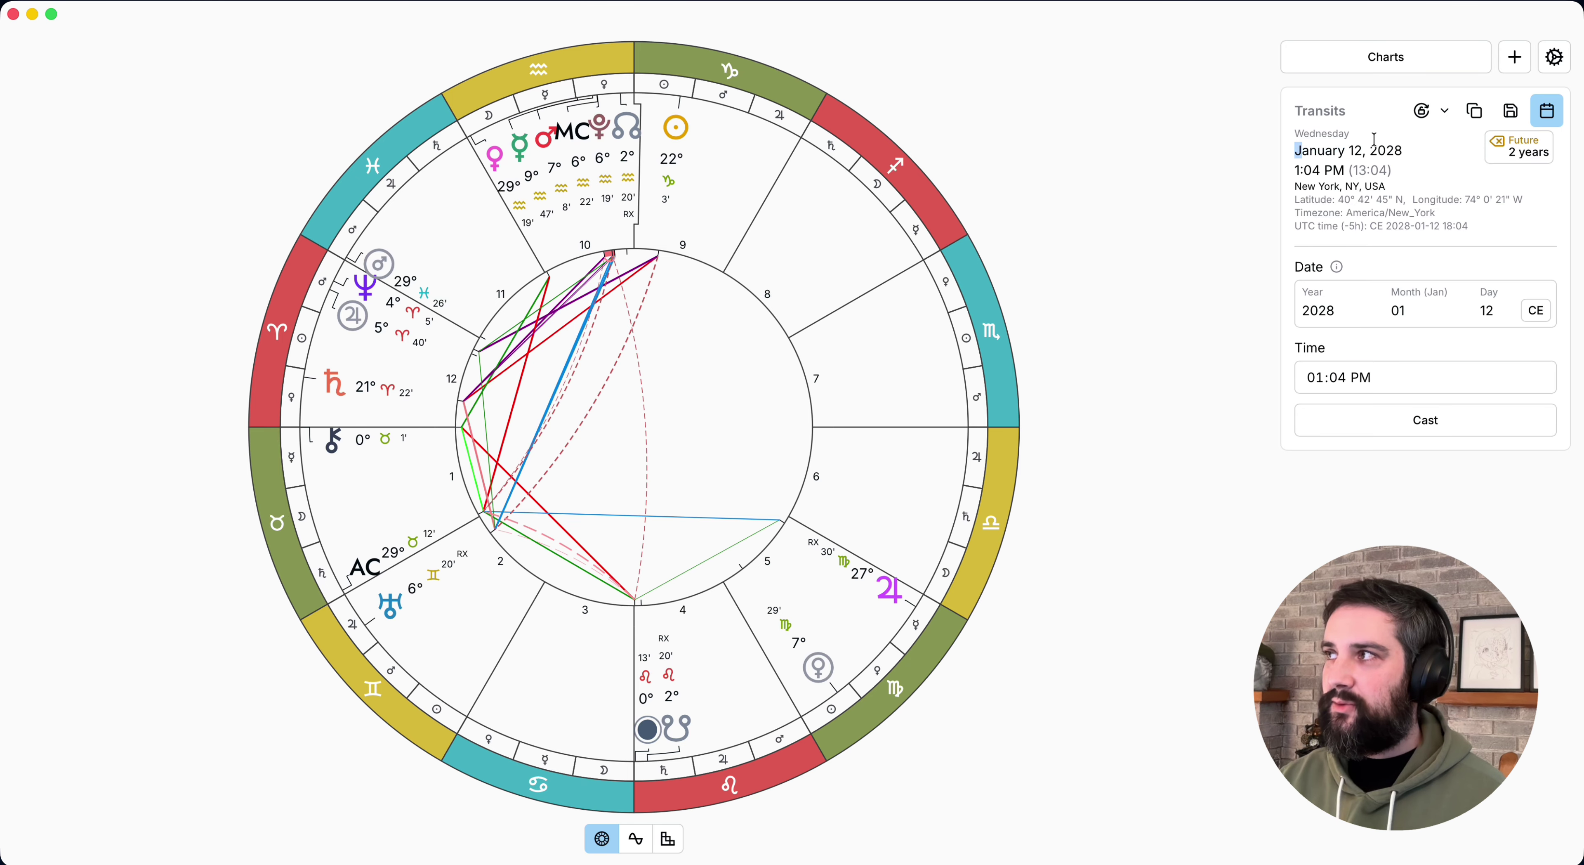
click(1403, 192)
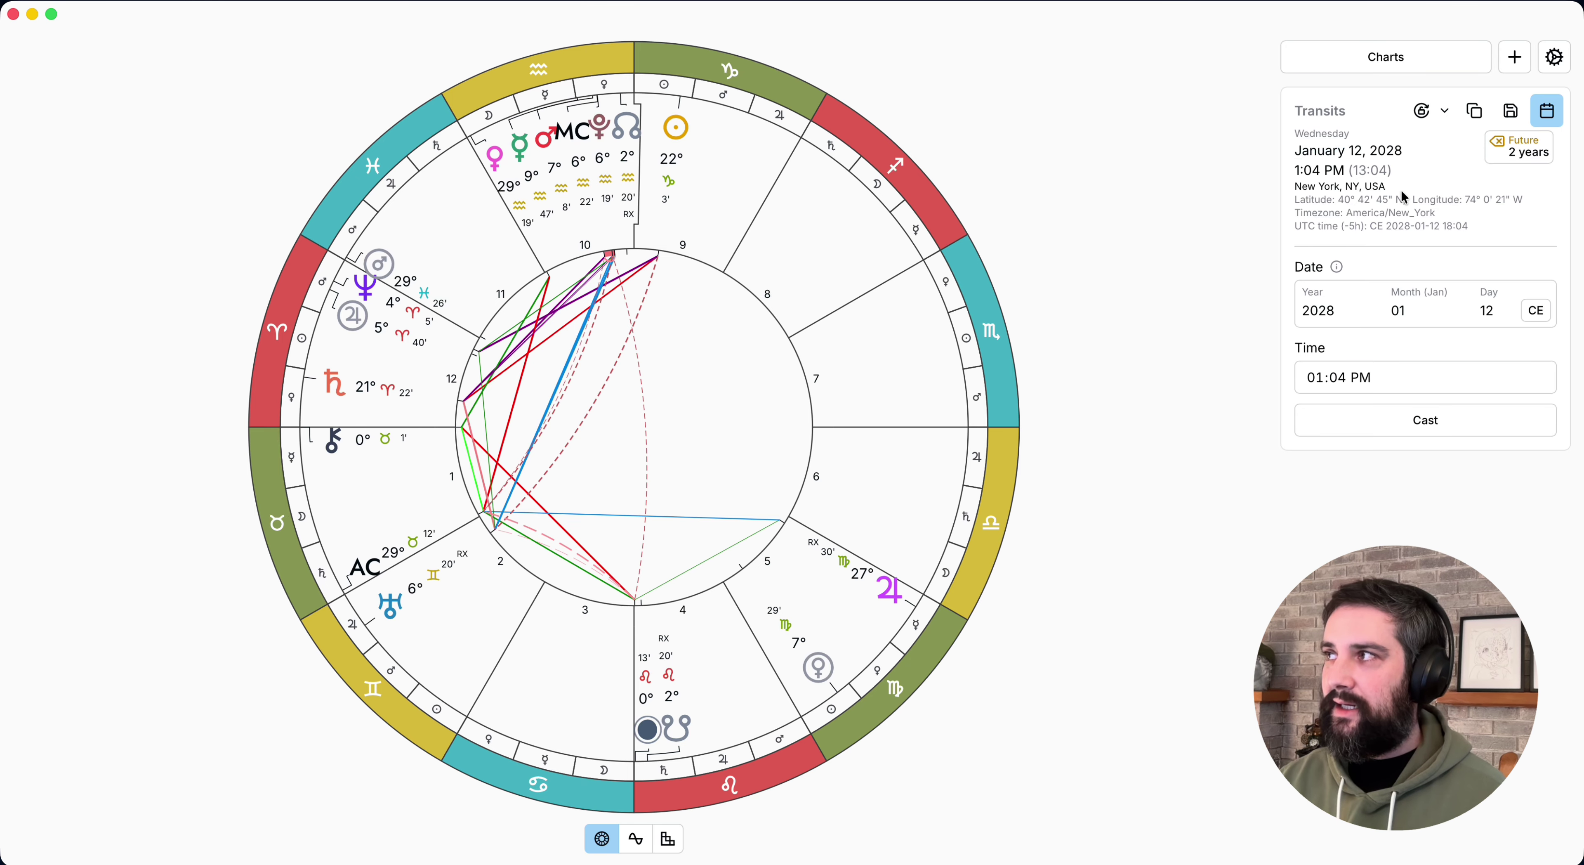
click(1527, 160)
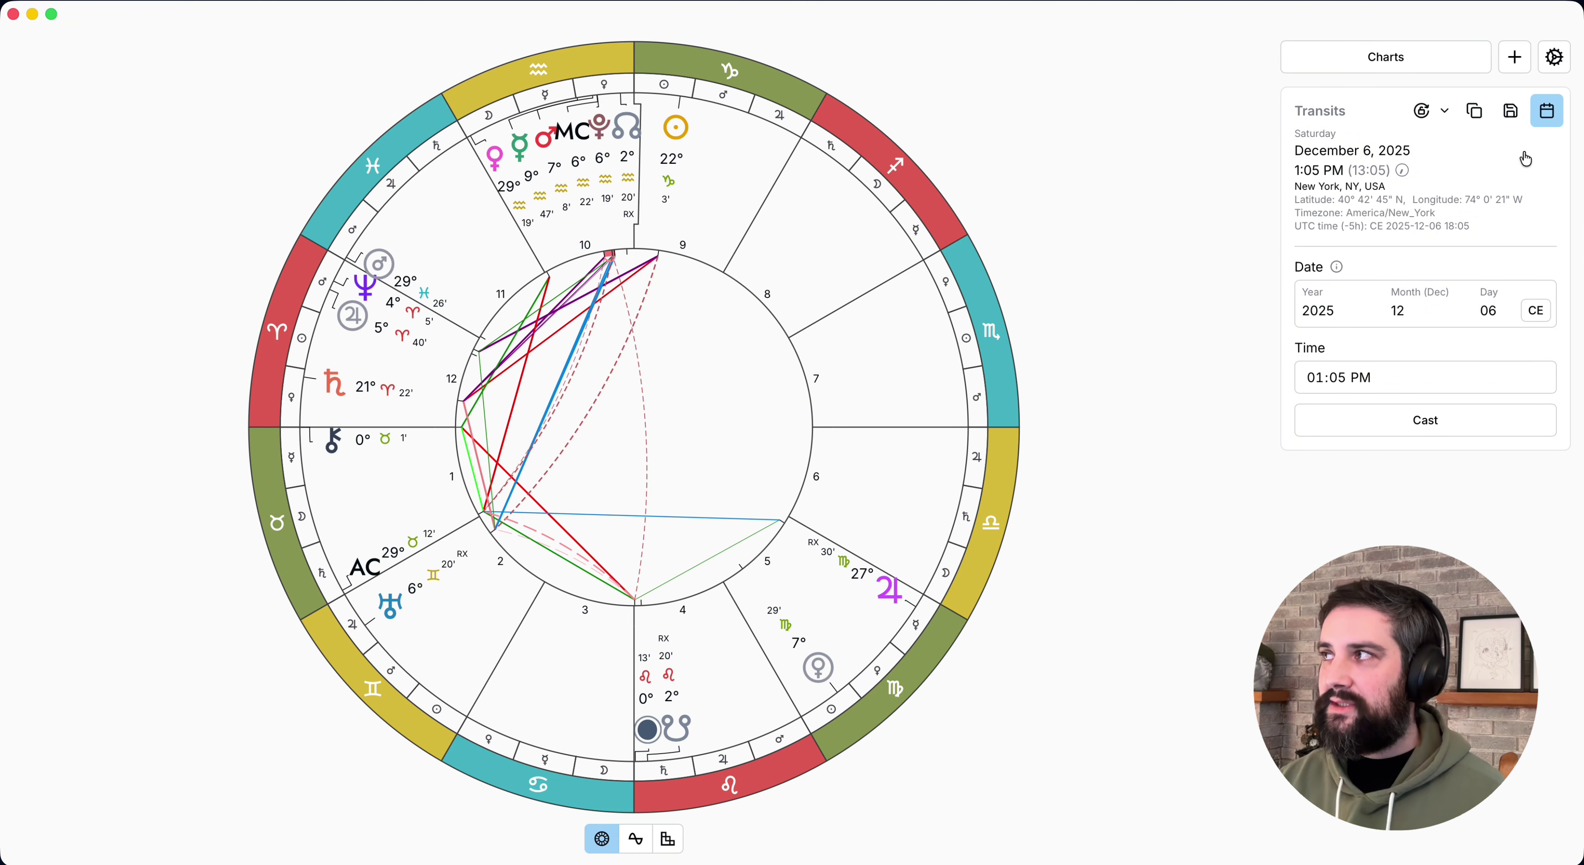
click(1548, 116)
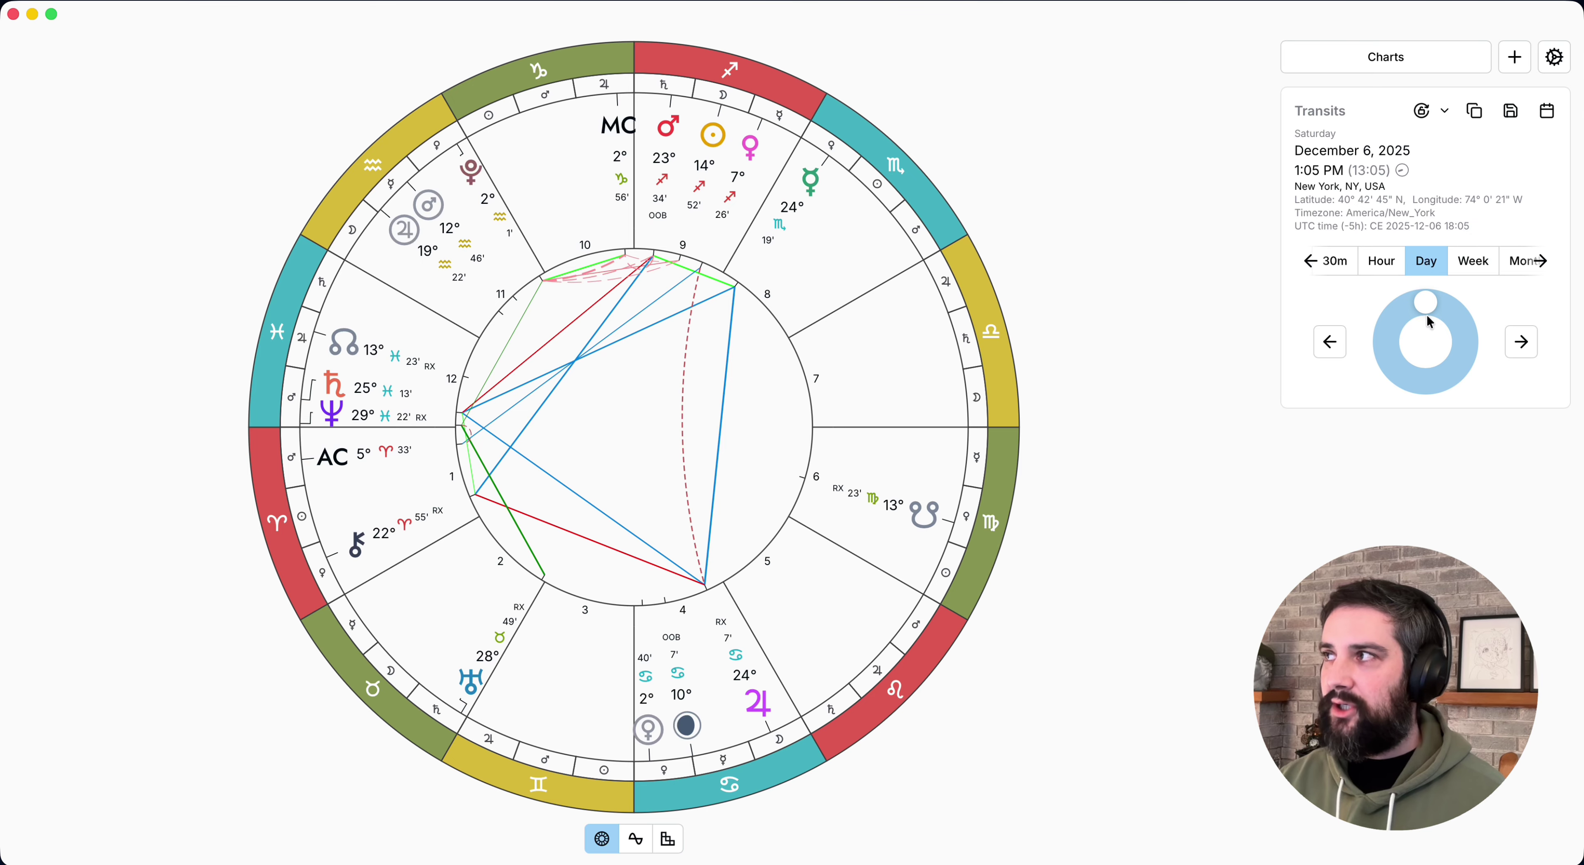
- Turn the time wheel forward to December 20, 2025, and reset the transits to the current time
mouse_move(1428, 306)
mouse_down()
mouse_move(1475, 331)
mouse_move(1473, 369)
mouse_move(1432, 298)
mouse_up()
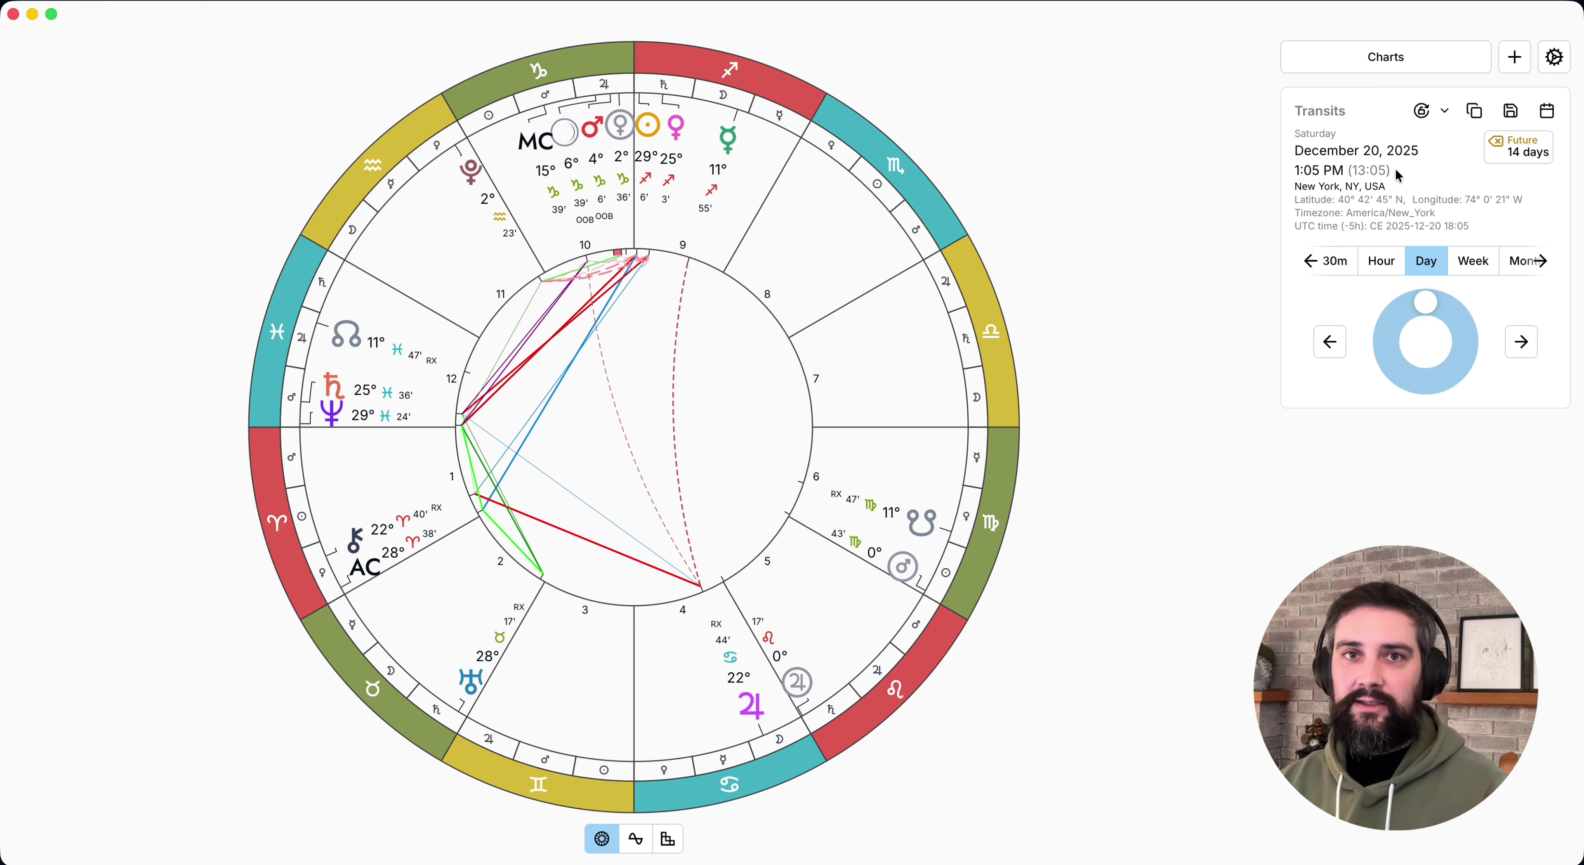
click(1513, 163)
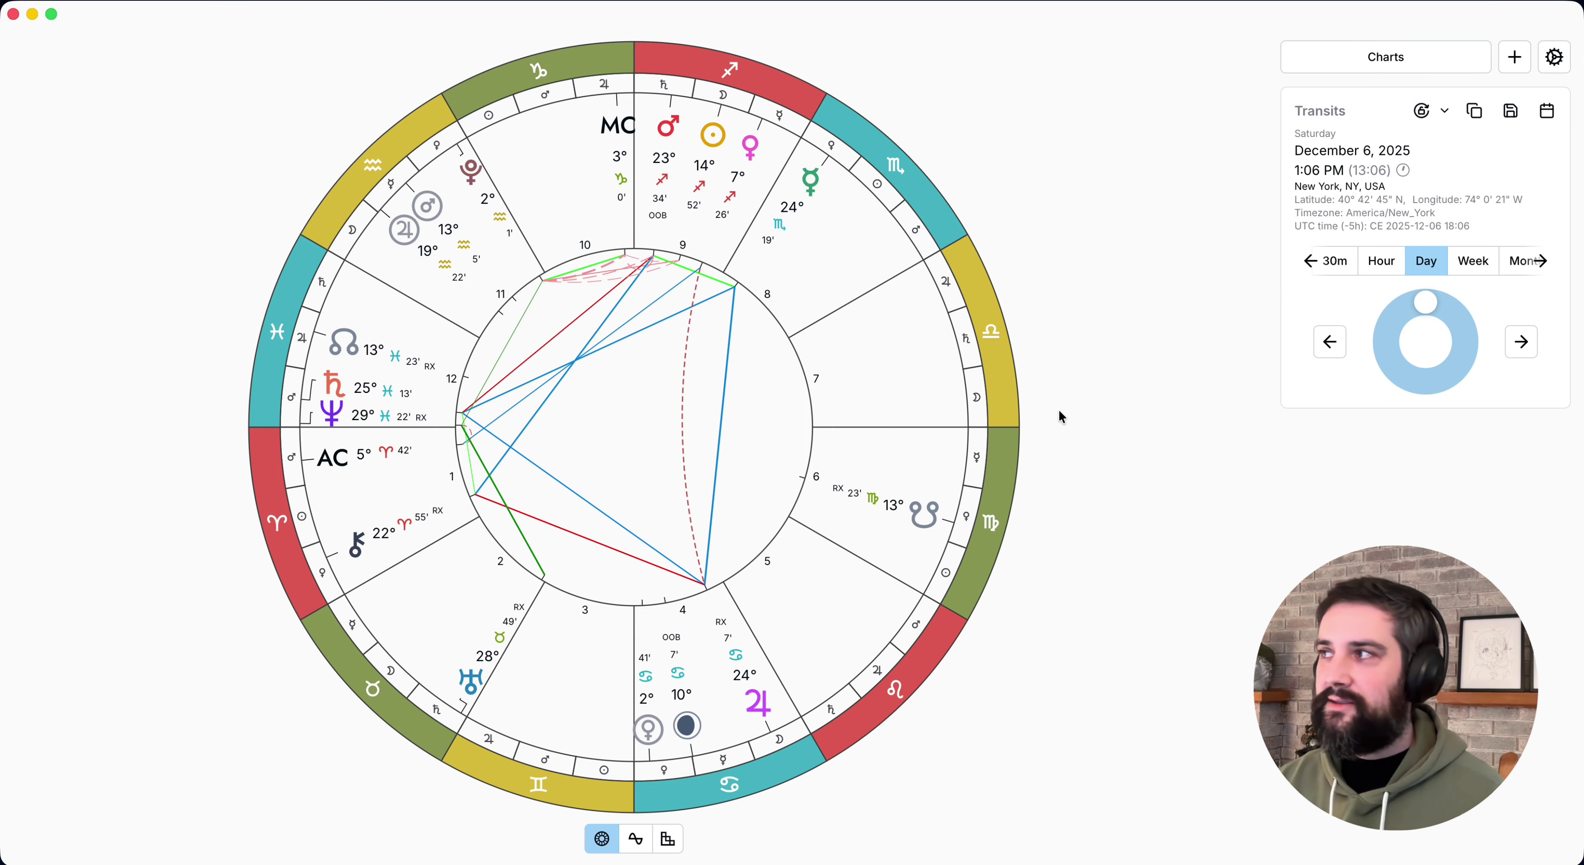
- Step the transits in one-day increments to January 16, 2026, and go back to January 12, 2026
key(Right)
key(Right)
key(Right)
key(Right)
key(Right)
key(Right)
key(Right)
key(Right)
key(Right)
key(Right)
key(Right)
key(Right)
key(Right)
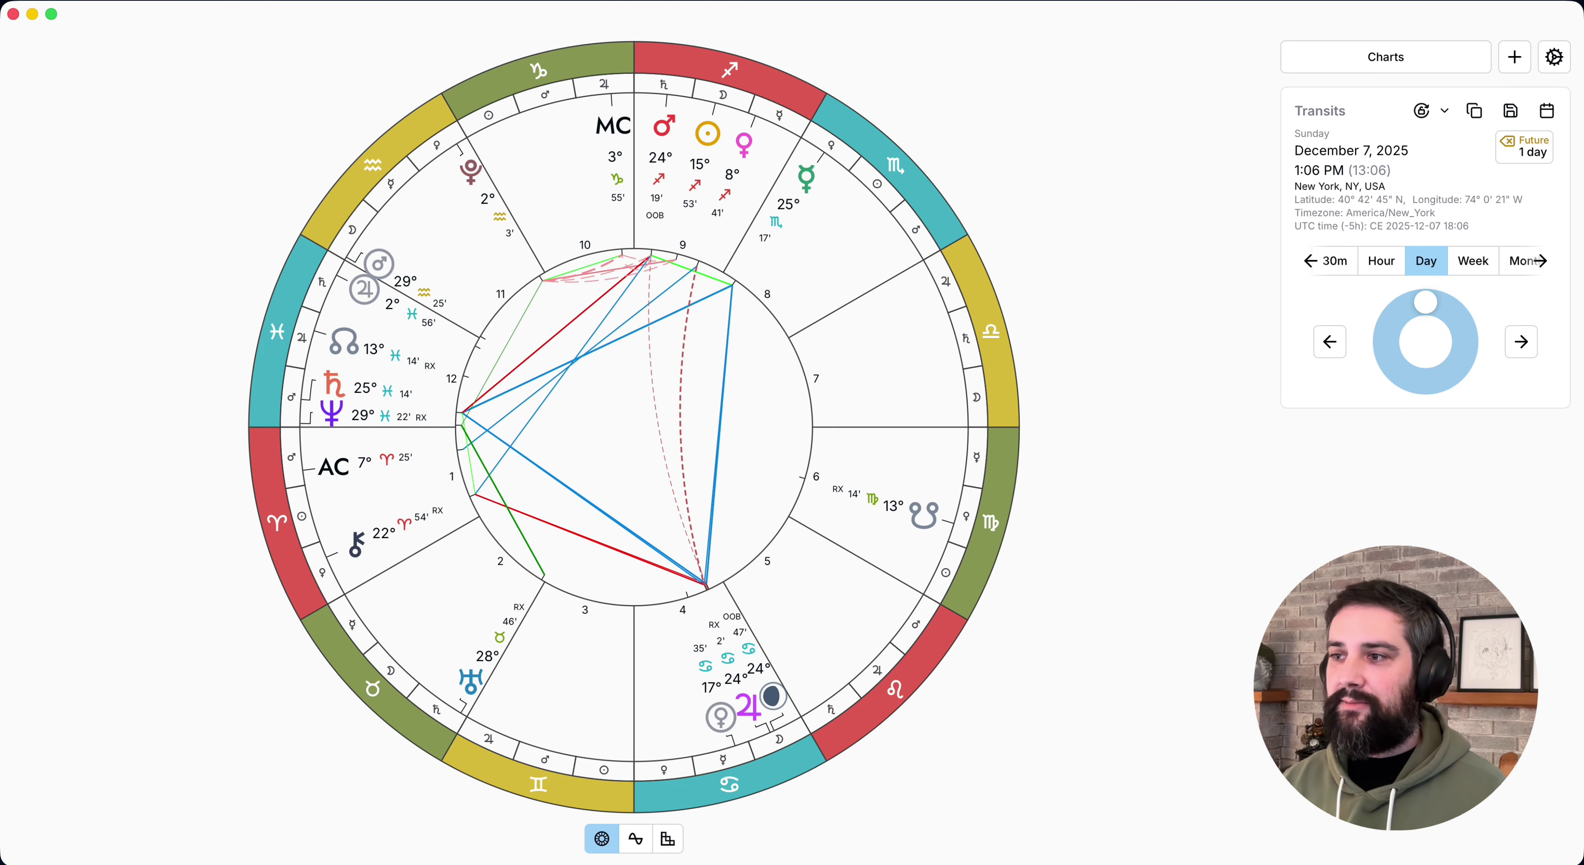
key(Right)
key(Right)
key(Right)
key(Right)
key(Right)
key(Right)
key(Right)
key(Right)
key(Right)
key(Right)
key(Right)
key(Right)
key(Right)
key(Right)
key(Right)
key(Right)
key(Right)
key(Right)
key(Right)
key(Right)
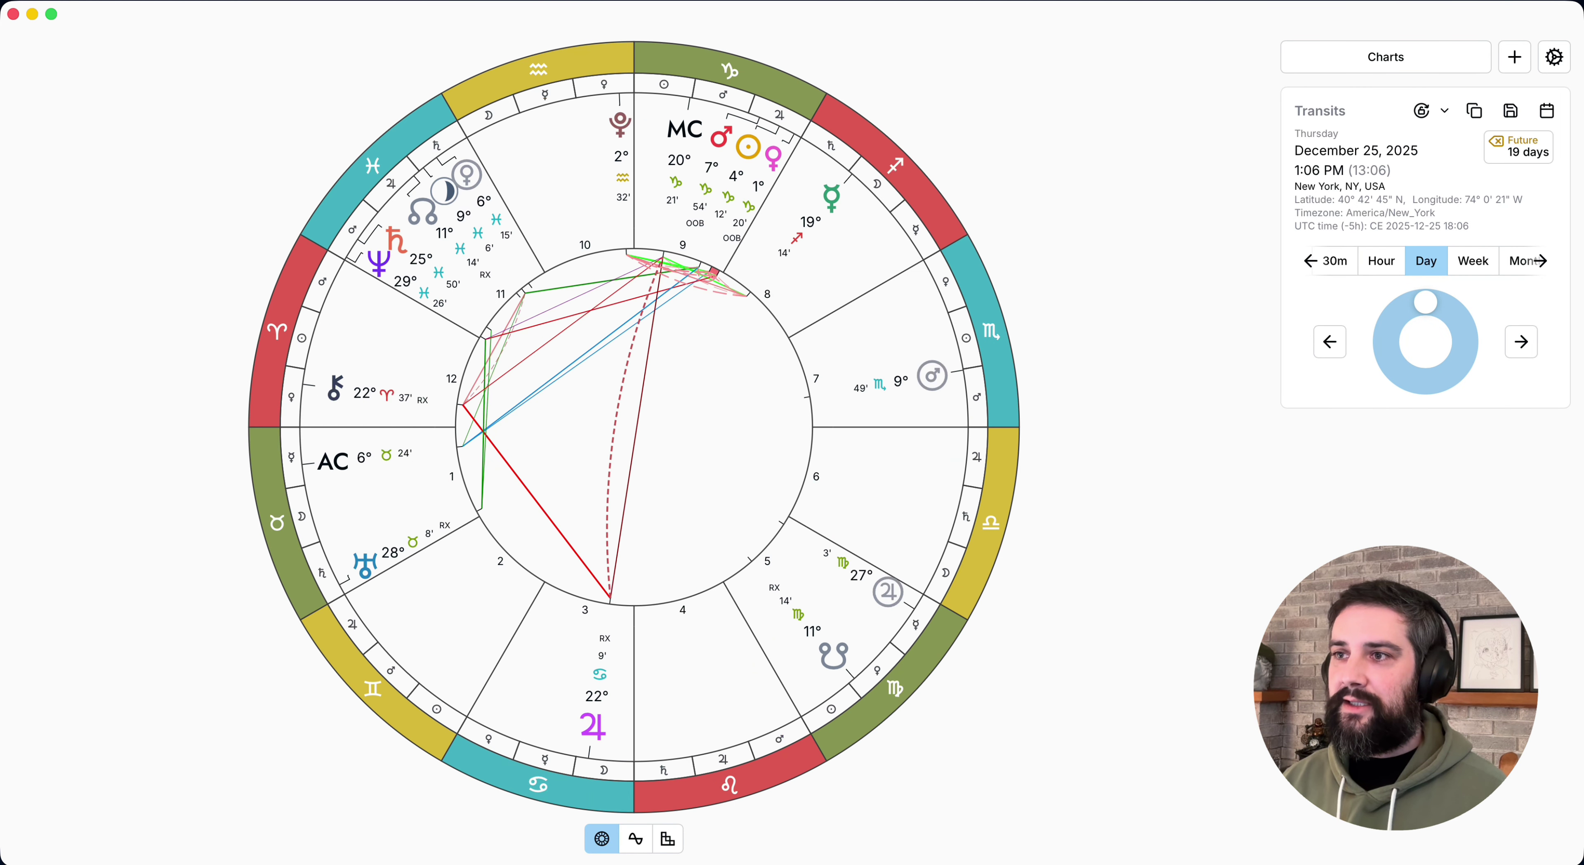
key(Right)
key(Right)
key(Right)
key(Right)
key(Right)
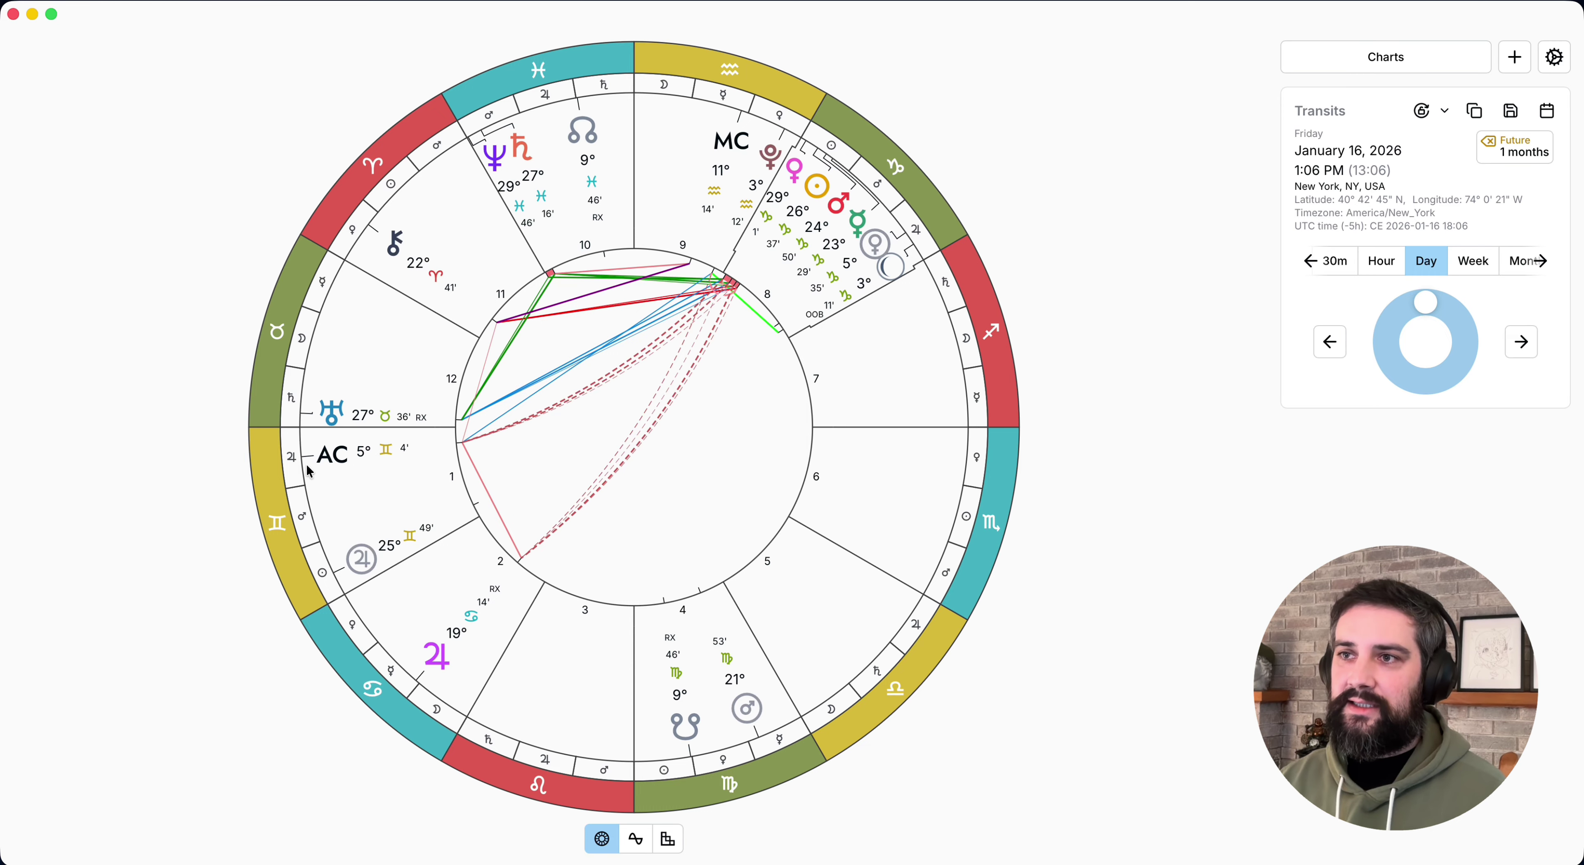
key(Left)
key(Left)
key(Left)
key(Left)
key(Left)
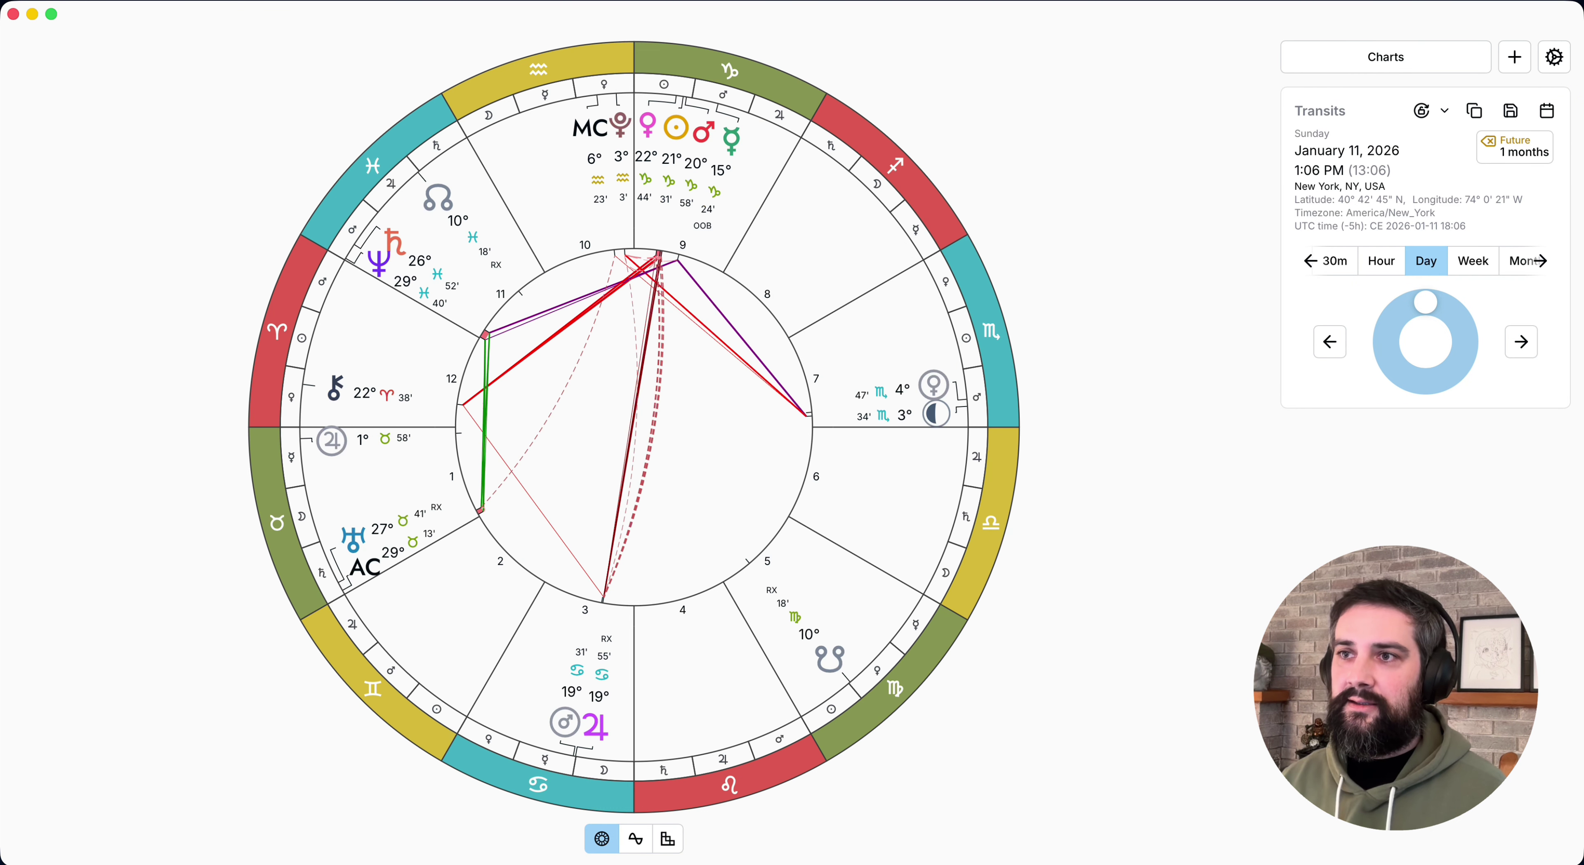
key(Right)
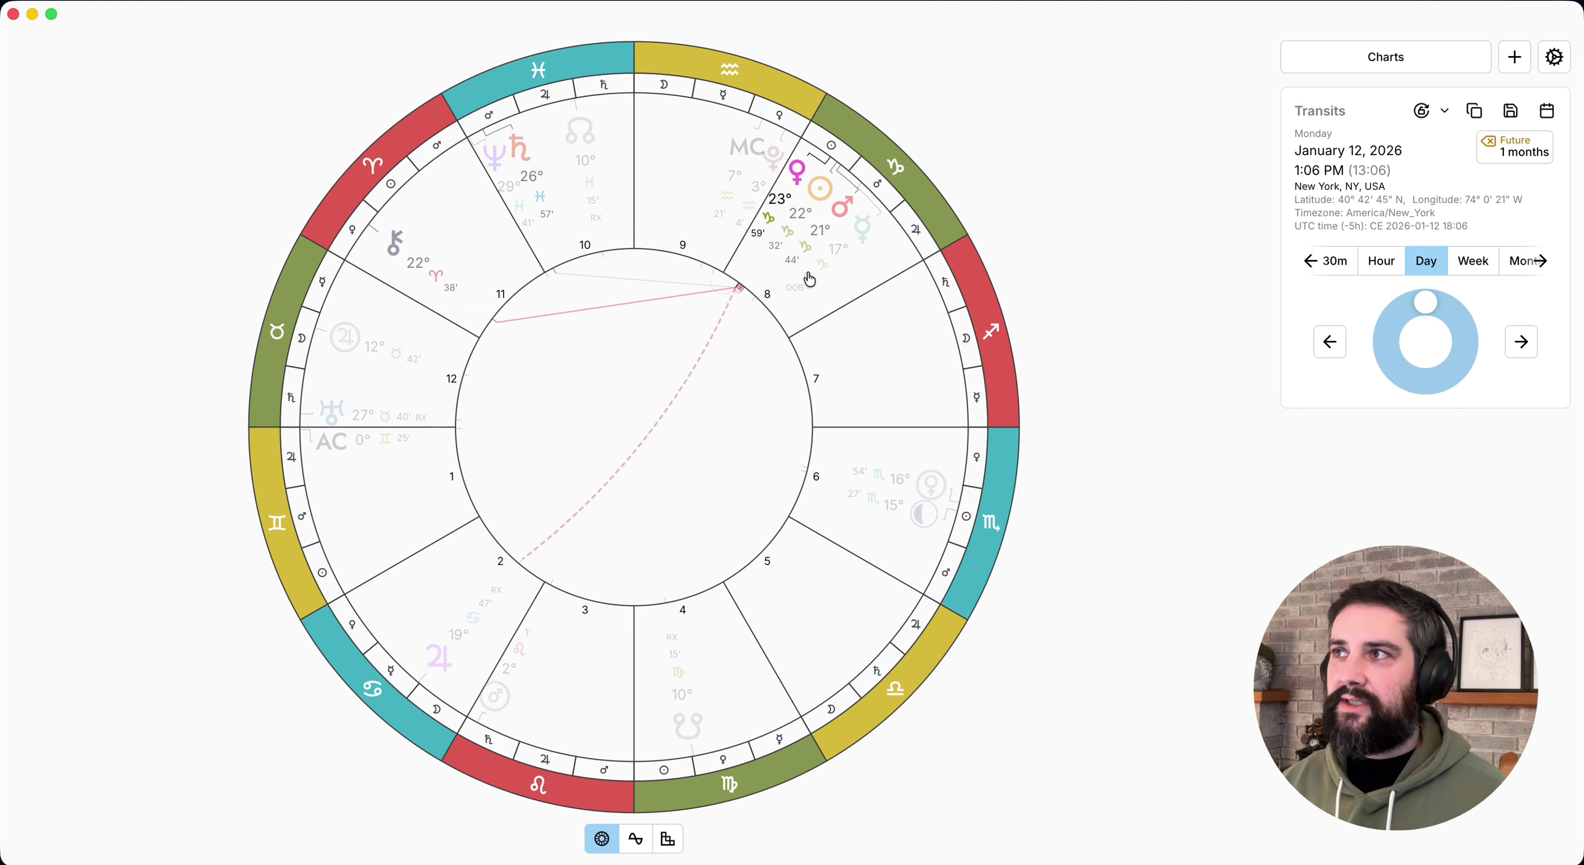
- Follow Venus's highlighted aspects by stepping the transits day by day to February 8, 2026
key(Right)
key(Right)
key(Right)
key(Right)
key(Right)
key(Right)
key(Right)
key(Right)
key(Right)
key(Right)
key(Right)
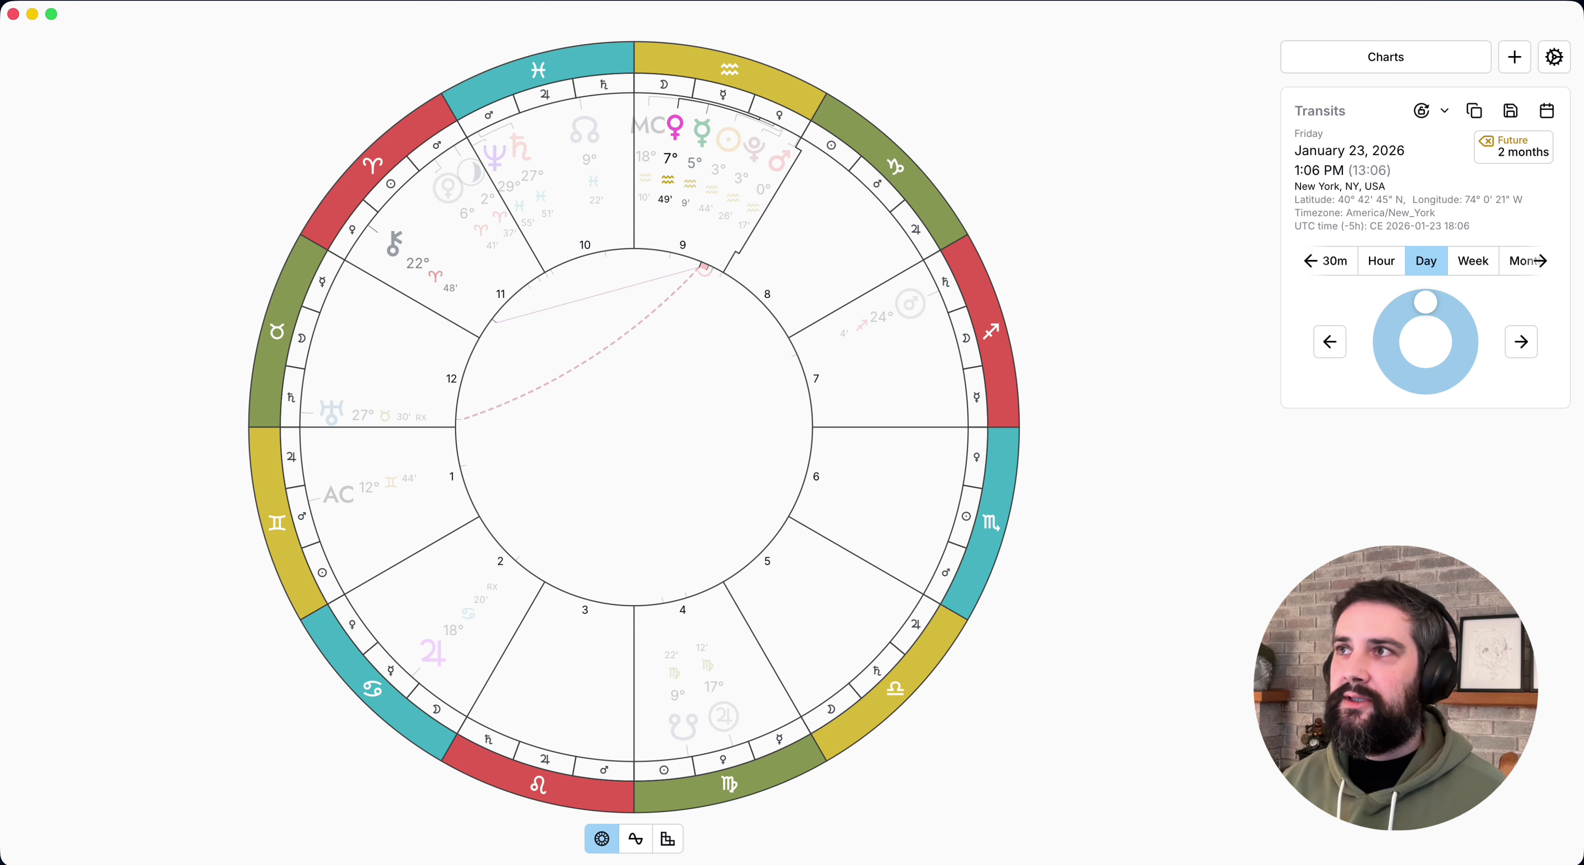
key(Right)
key(Right)
key(Right)
key(Right)
key(Right)
key(Right)
key(Right)
key(Right)
key(Right)
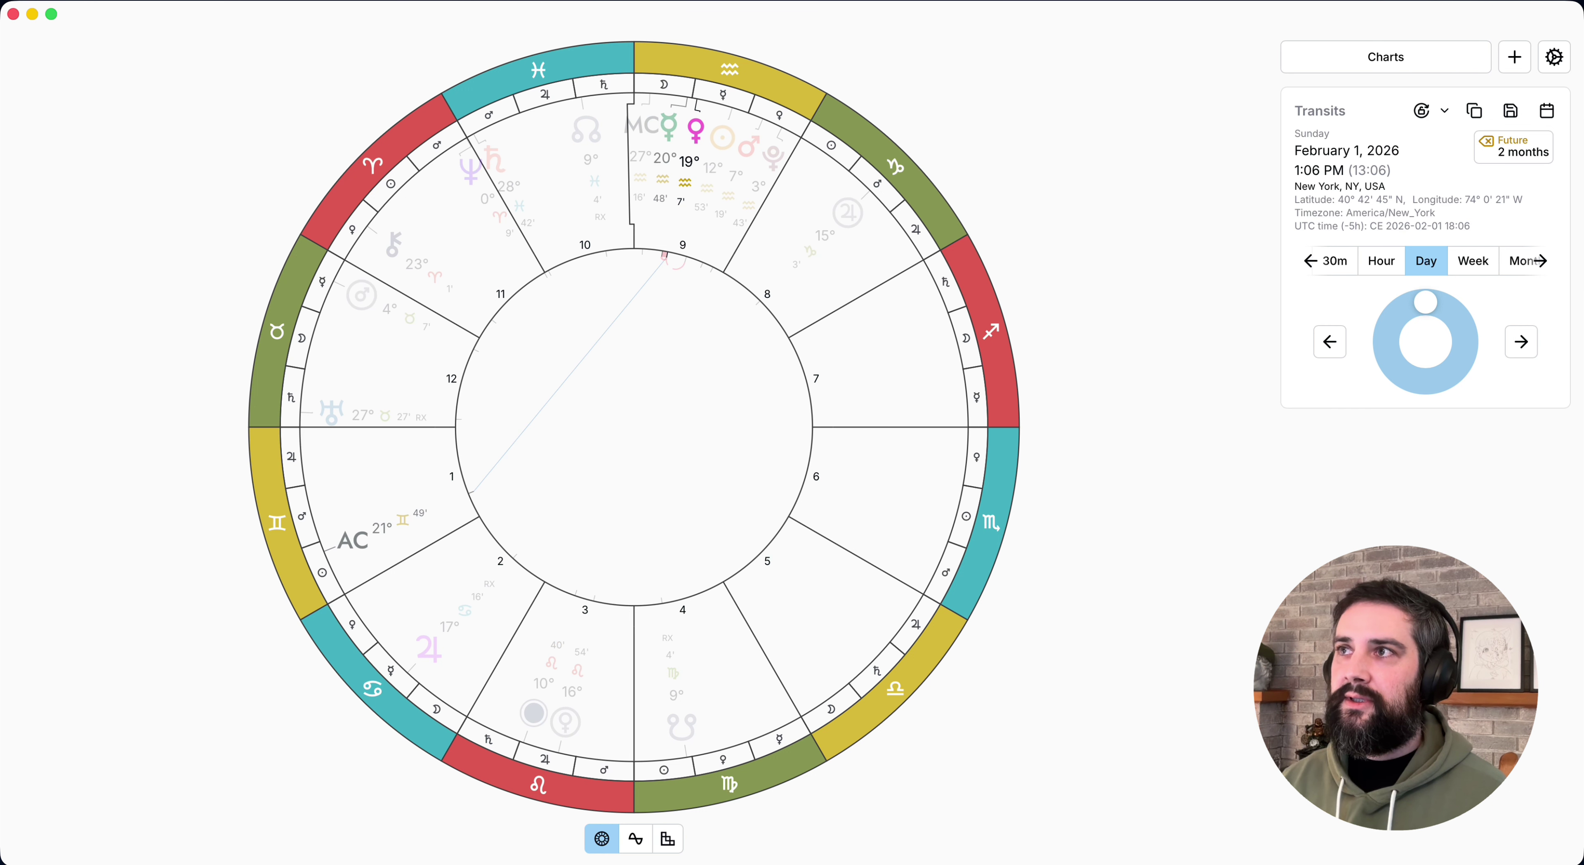
key(Right)
key(Right)
key(Right)
key(Right)
key(Right)
key(Right)
key(Right)
key(Right)
key(Right)
key(Right)
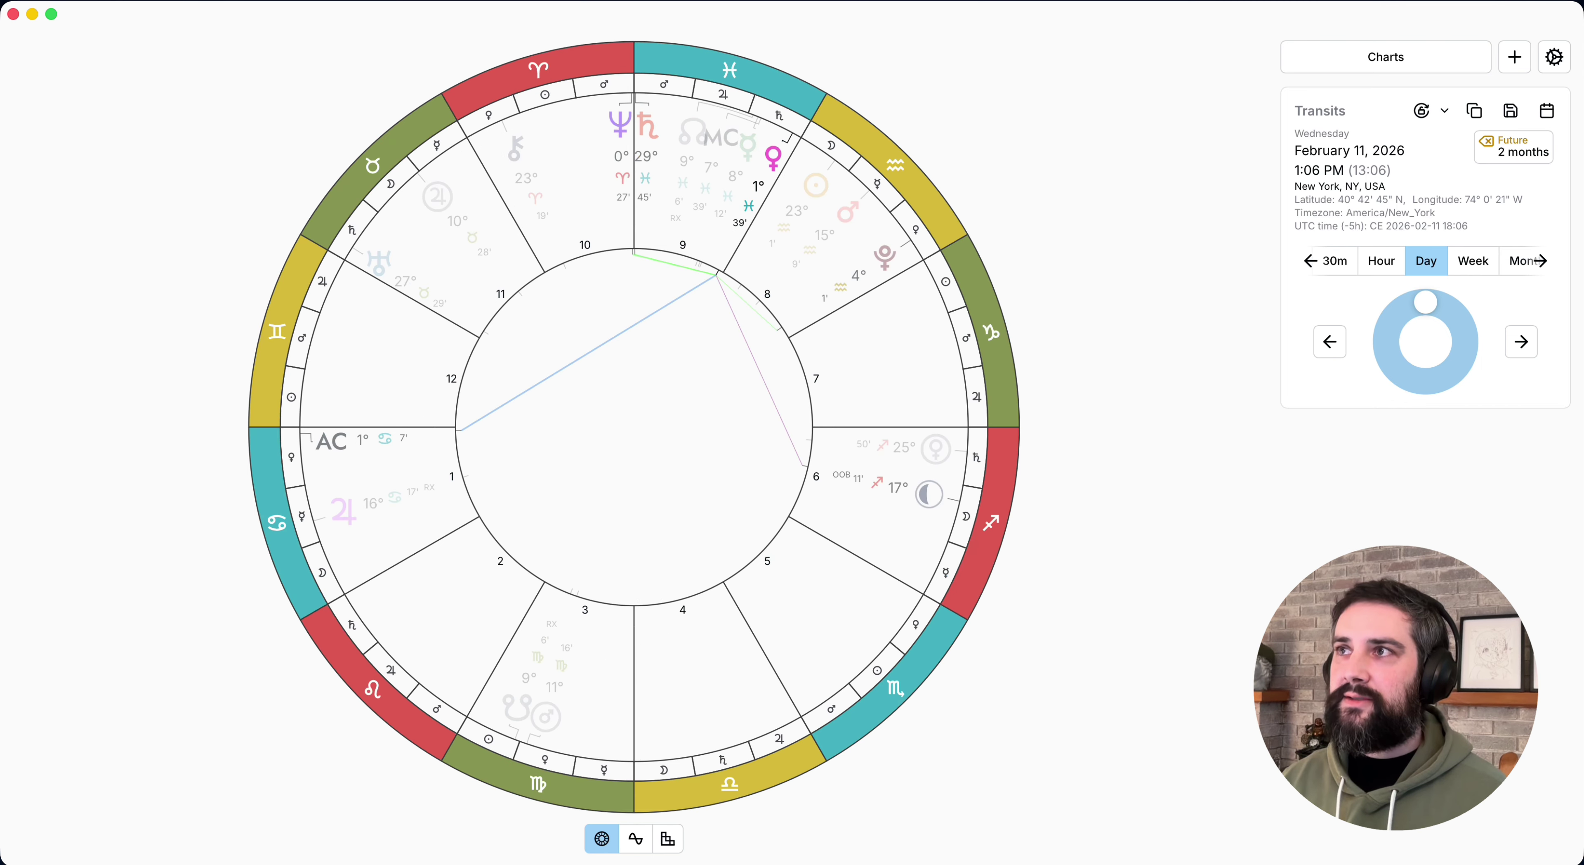
key(Right)
key(Left)
key(Left)
key(Left)
key(Left)
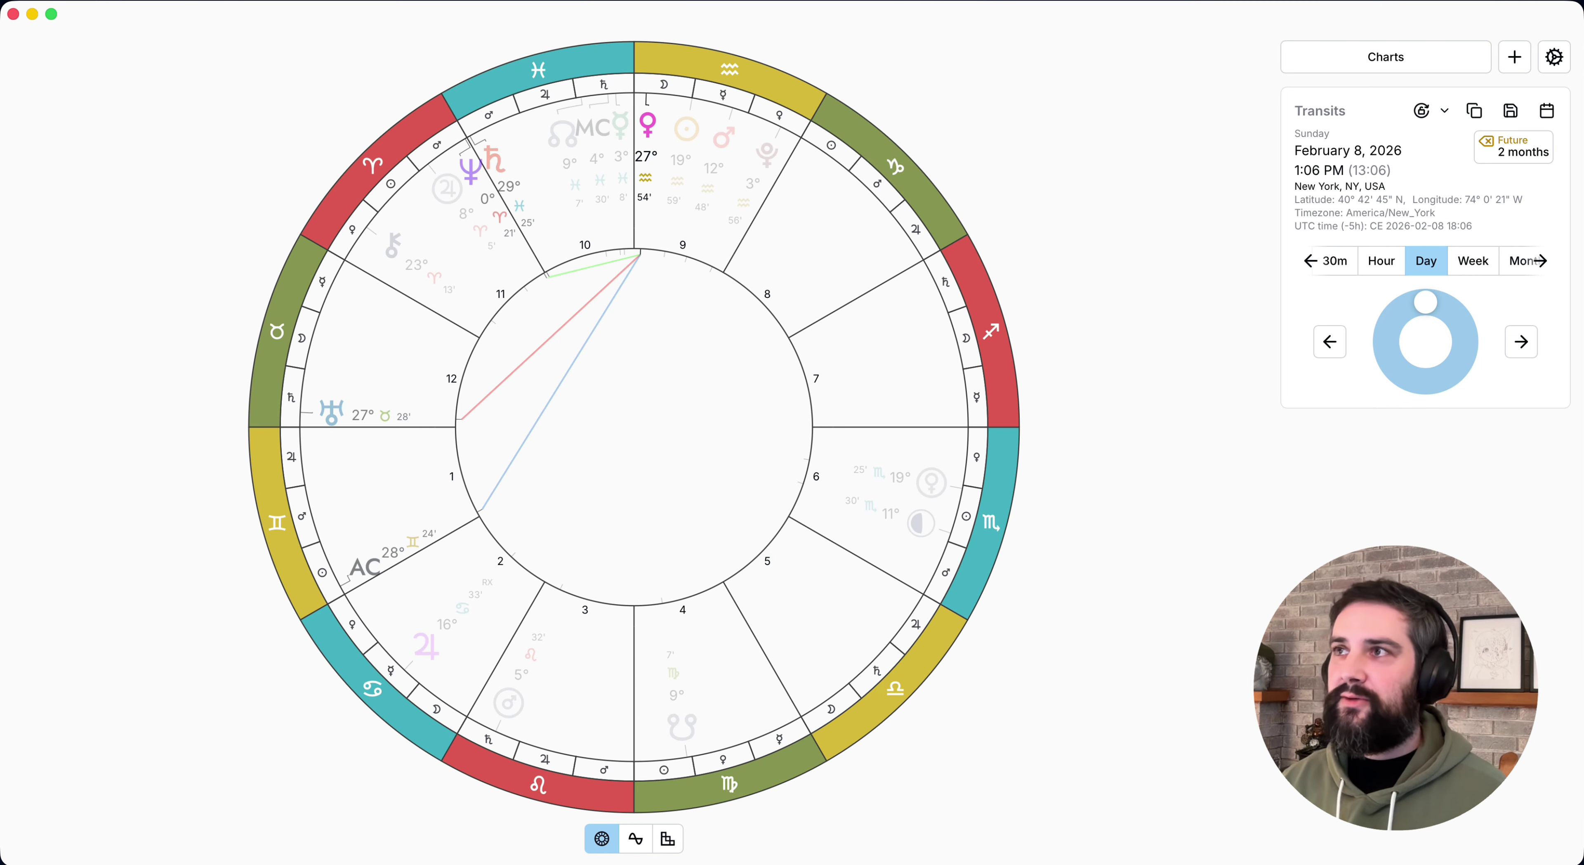
- Lock the chart wheel's rotation and step the transits day by day to March 16, 2026
click(1428, 126)
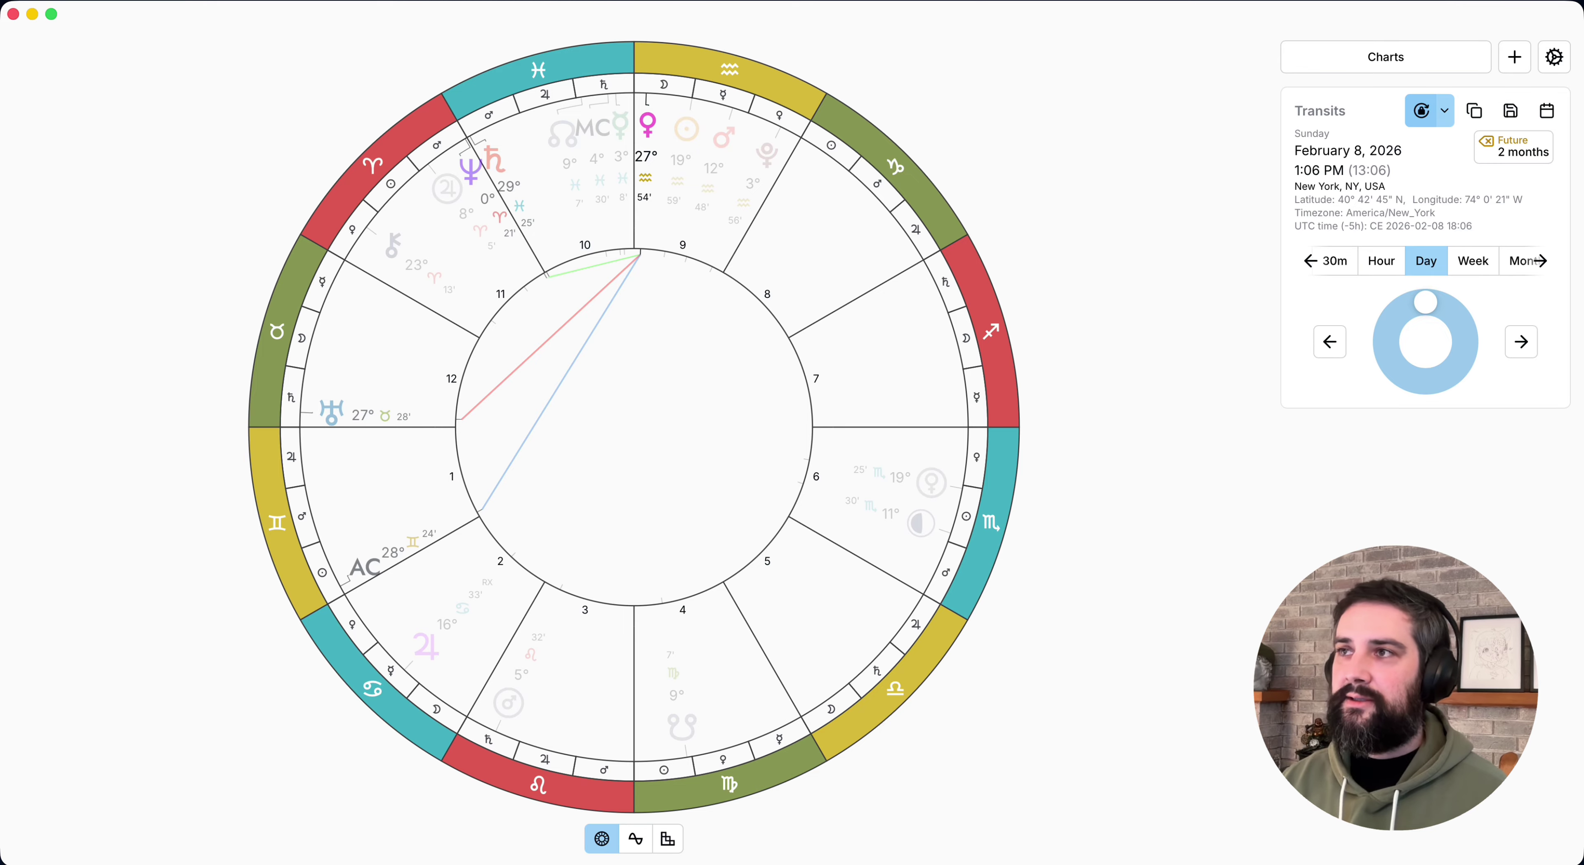
key(Right)
key(Right)
key(Right)
key(Right)
key(Right)
key(Right)
key(Right)
key(Right)
key(Right)
key(Right)
key(Right)
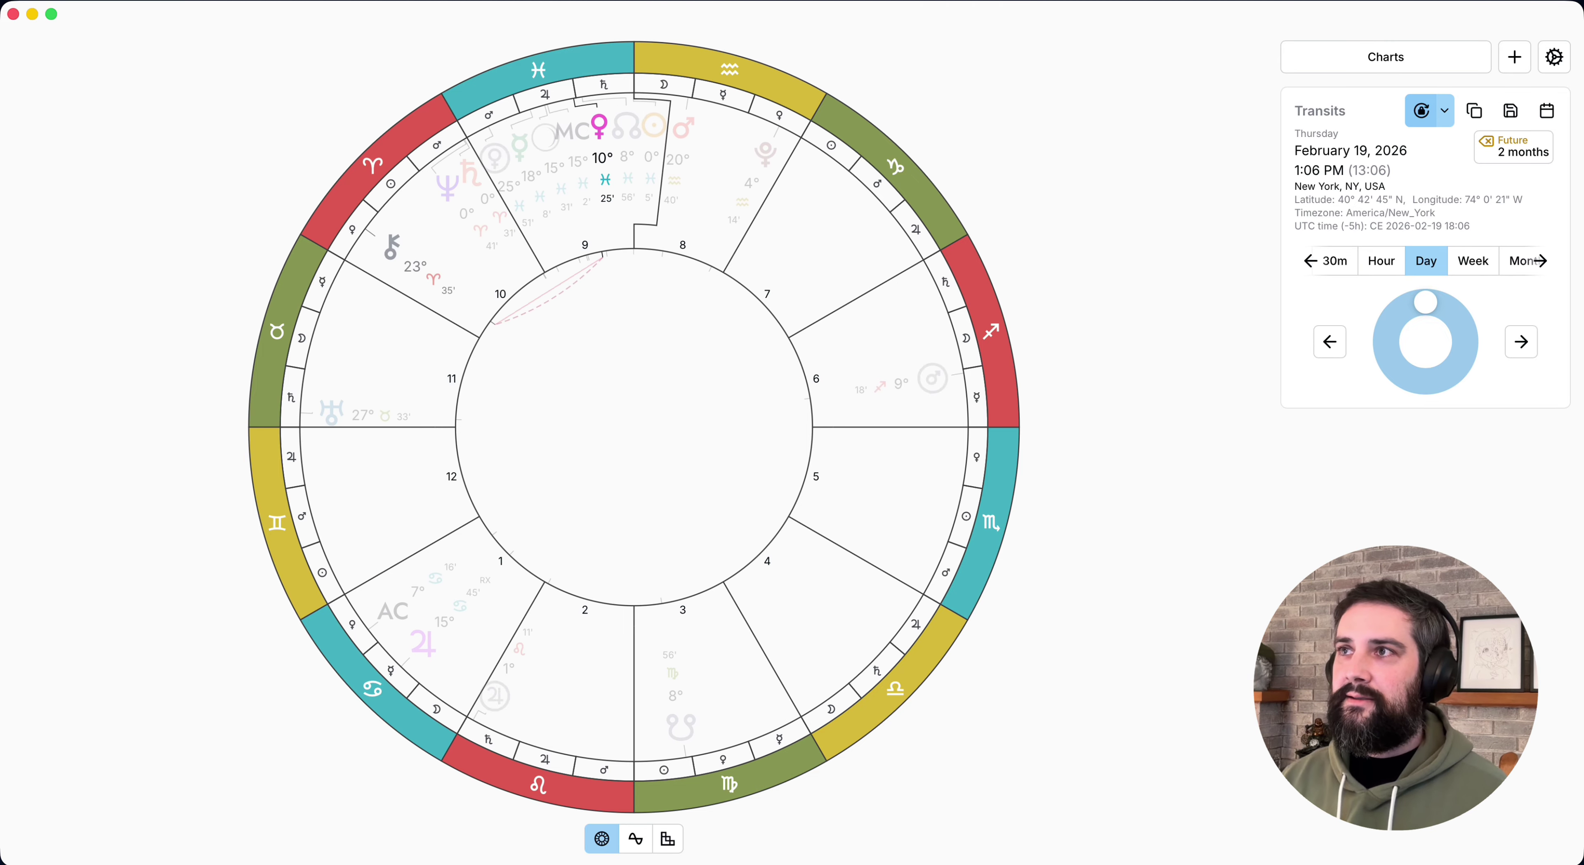
key(Right)
key(Right)
key(Right)
key(Right)
key(Right)
key(Right)
key(Right)
key(Right)
key(Right)
key(Right)
key(Right)
key(Right)
key(Right)
key(Right)
key(Right)
key(Right)
key(Right)
key(Right)
key(Right)
key(Right)
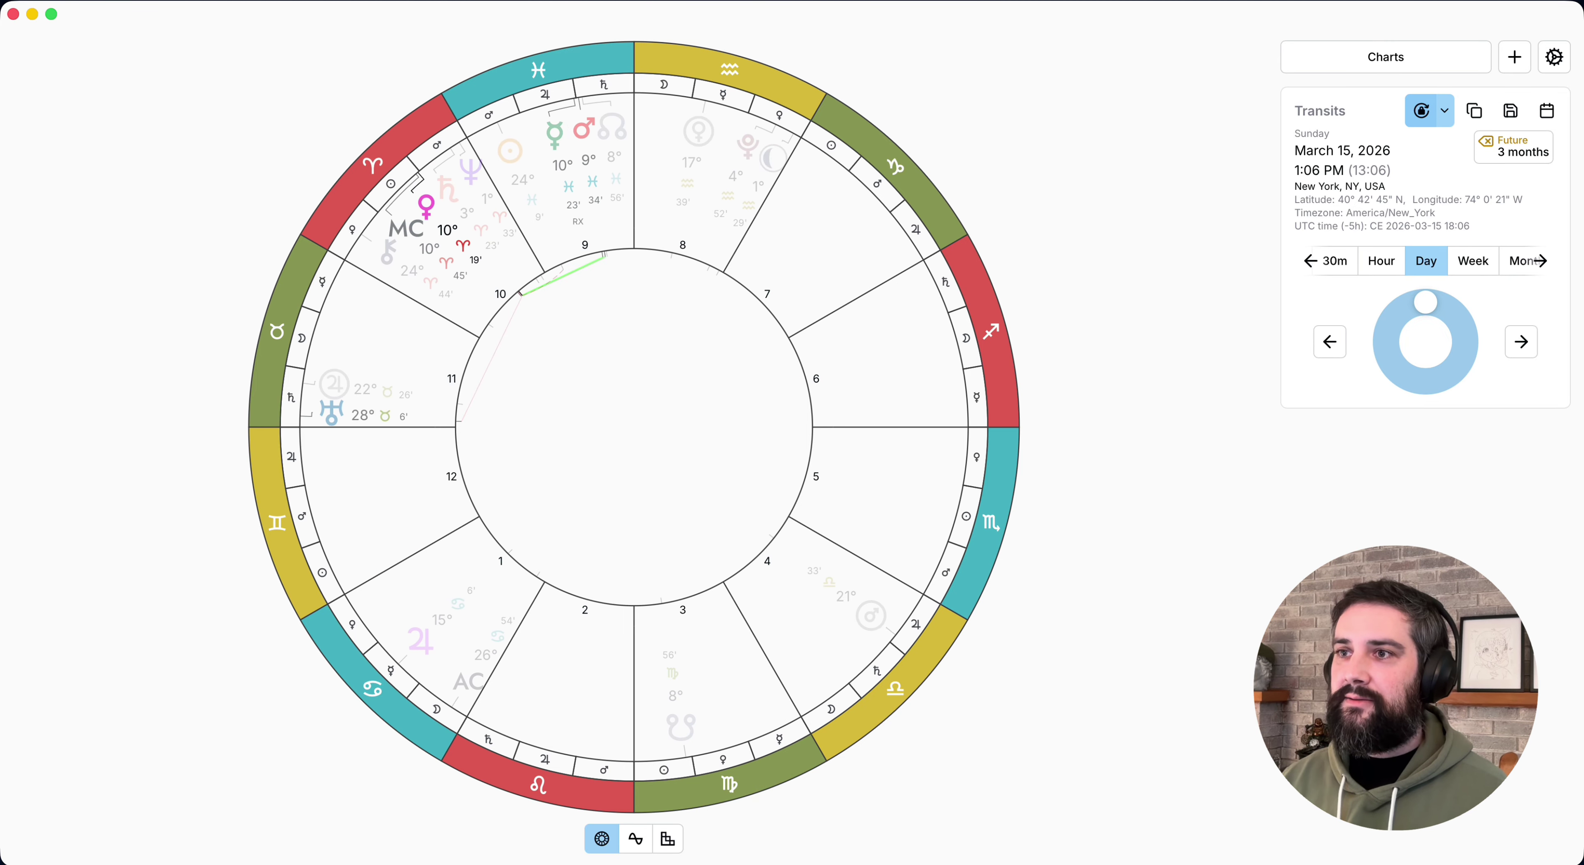
key(Right)
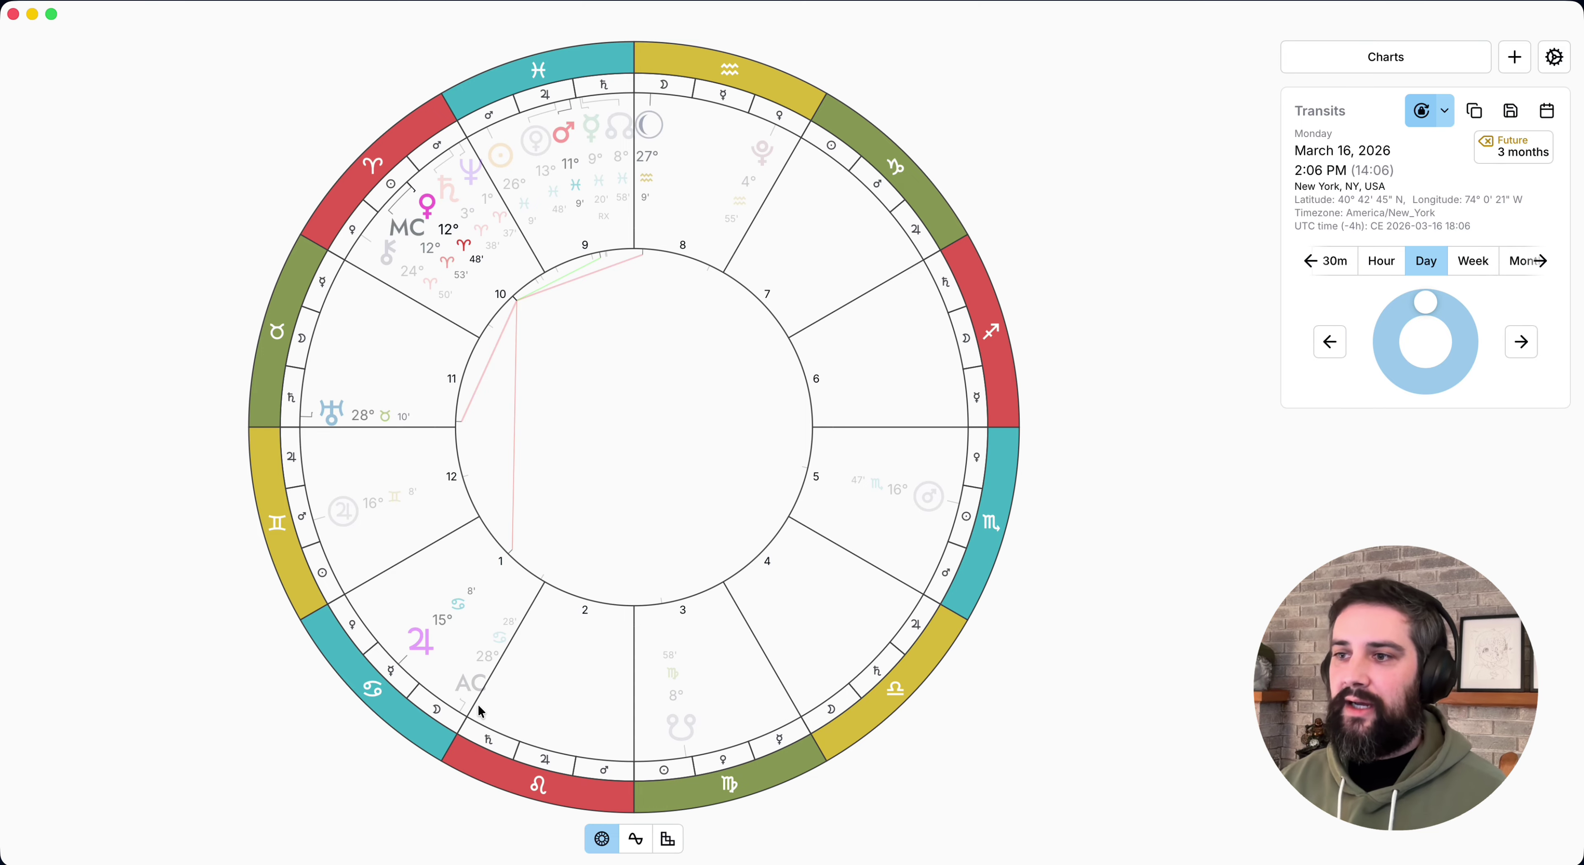
- Follow Venus's highlighted aspects by stepping the transits day by day to April 23, 2026
key(Right)
key(Right)
key(Right)
key(Right)
key(Right)
key(Right)
key(Right)
key(Right)
key(Right)
key(Right)
key(Right)
key(Right)
key(Right)
key(Right)
key(Right)
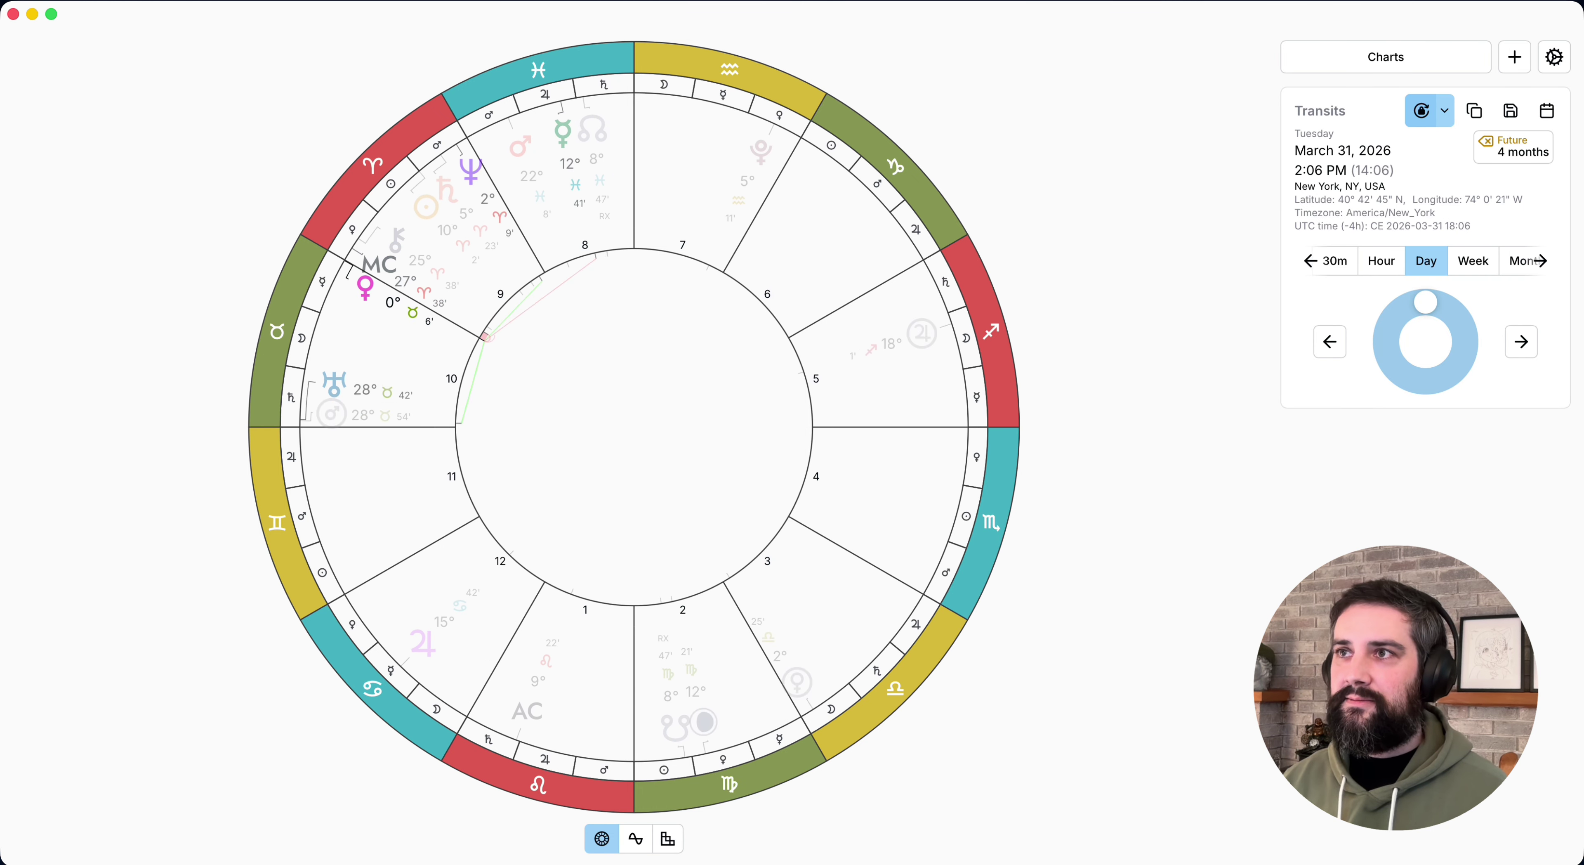
key(Right)
key(Right)
key(Right)
key(Right)
key(Right)
key(Right)
key(Right)
key(Right)
key(Right)
key(Right)
key(Right)
key(Right)
key(Right)
key(Right)
key(Right)
key(Right)
key(Right)
key(Right)
key(Right)
key(Right)
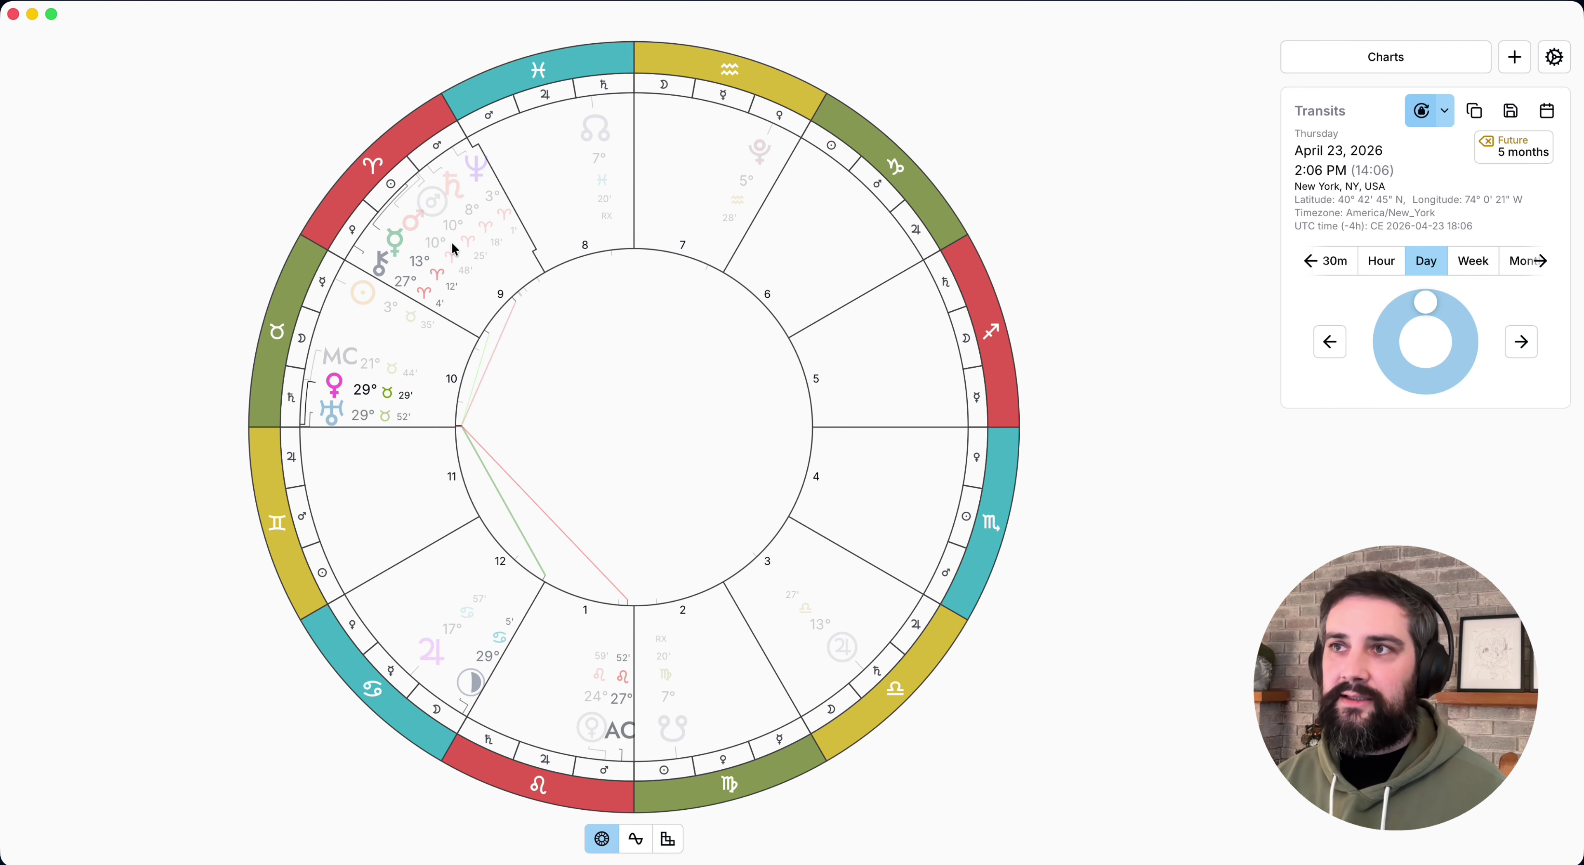
- Highlight Mars's aspects as well while stepping the transits day by day to July 1, 2026, and reset the transits to the current time
click(413, 219)
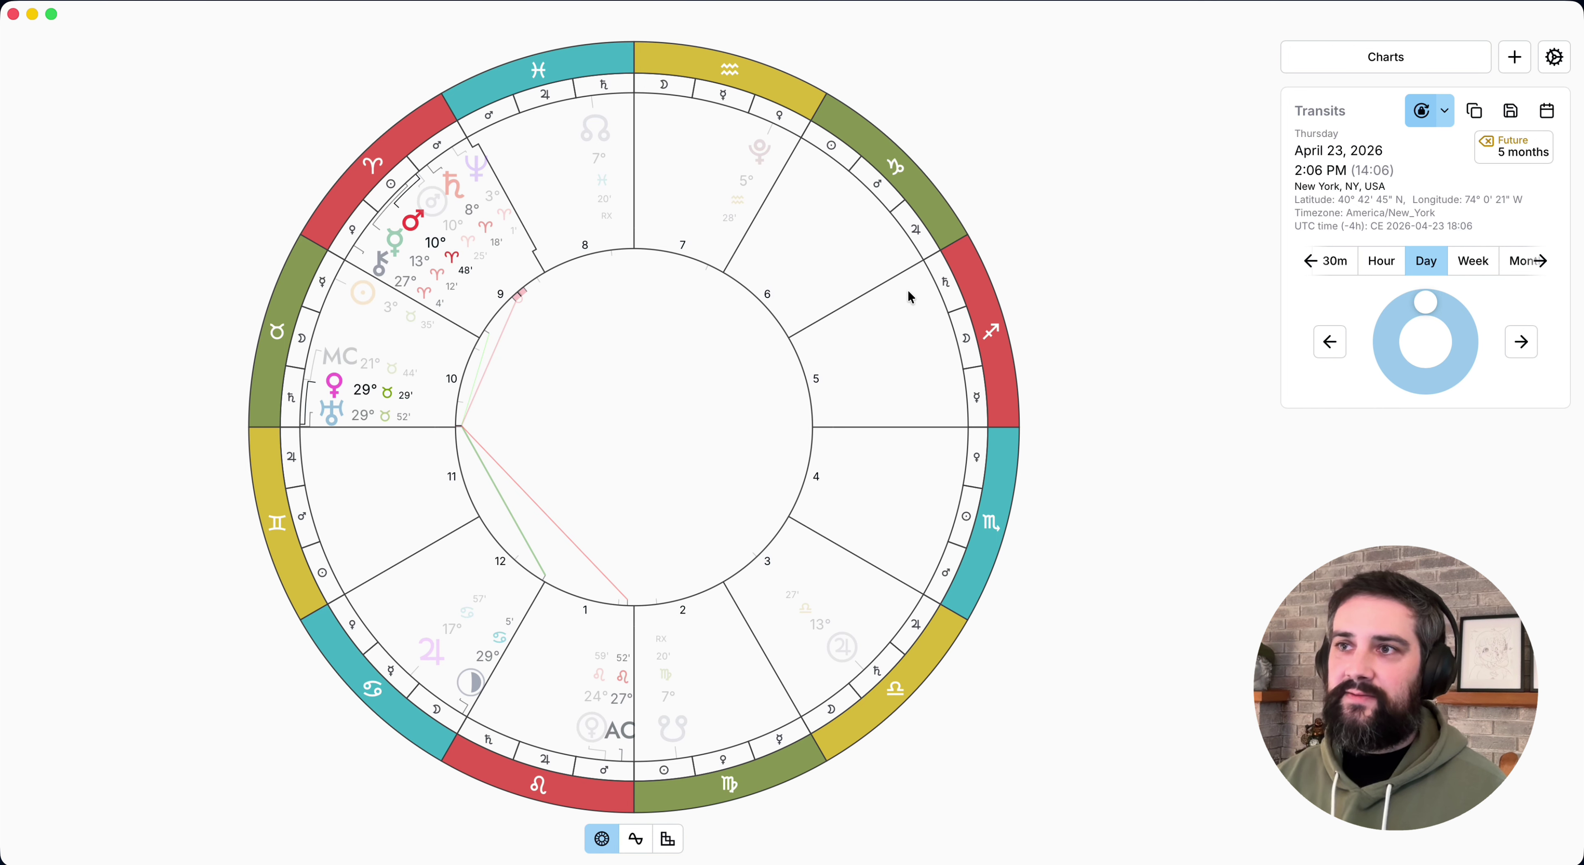
key(Right)
key(Right)
key(Right)
key(Right)
key(Right)
key(Right)
key(Right)
key(Right)
key(Right)
key(Right)
key(Right)
key(Right)
key(Right)
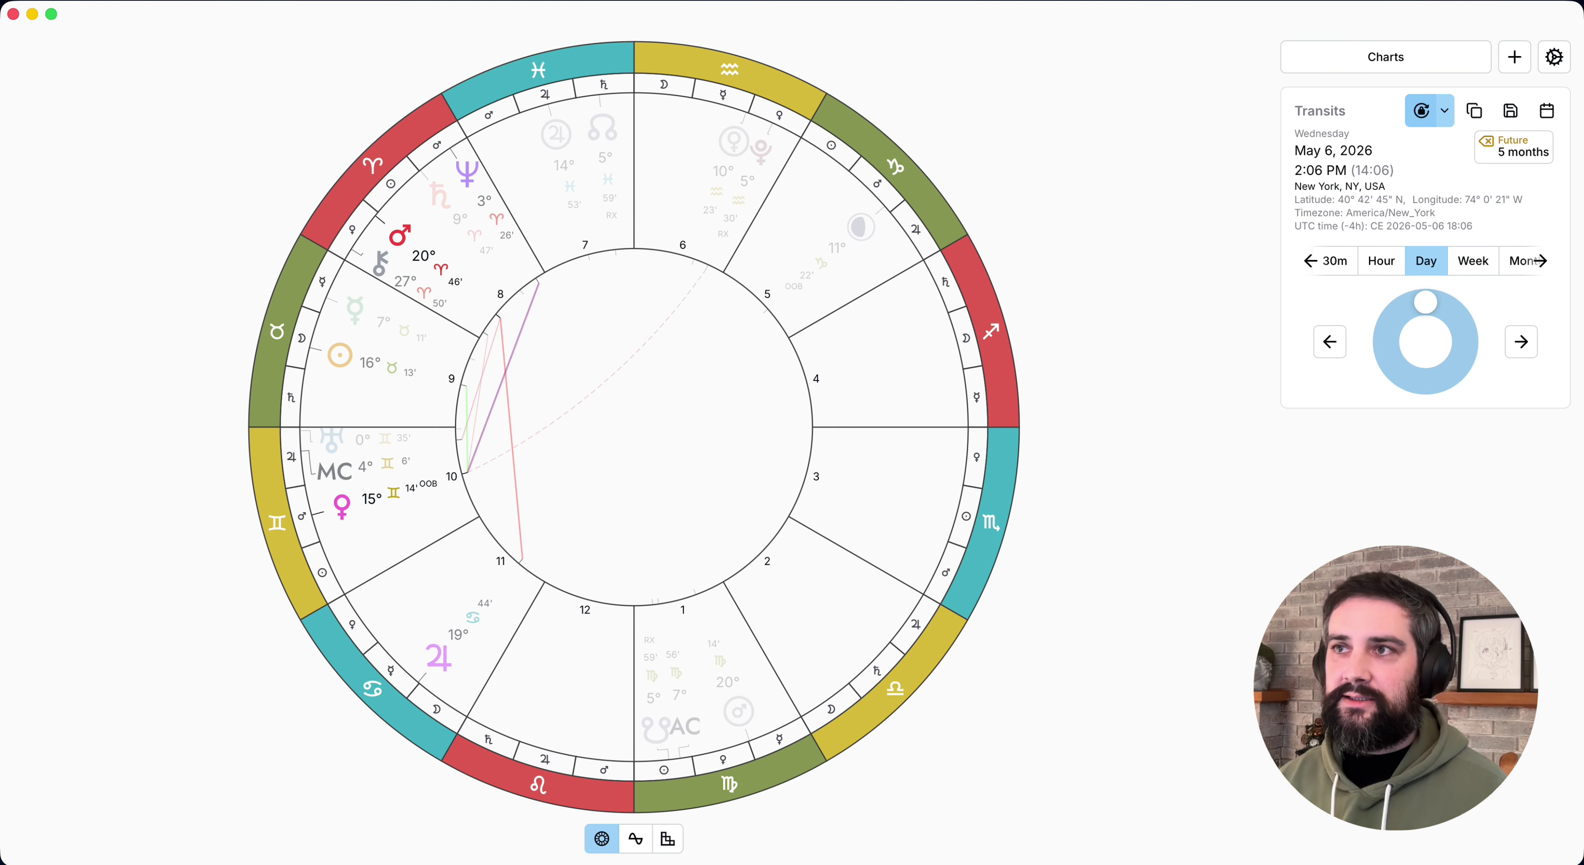
key(Right)
key(Right)
key(Right)
key(Right)
key(Right)
key(Right)
key(Right)
key(Right)
key(Right)
key(Right)
key(Right)
key(Right)
key(Right)
key(Right)
key(Right)
key(Right)
key(Right)
key(Right)
key(Right)
key(Right)
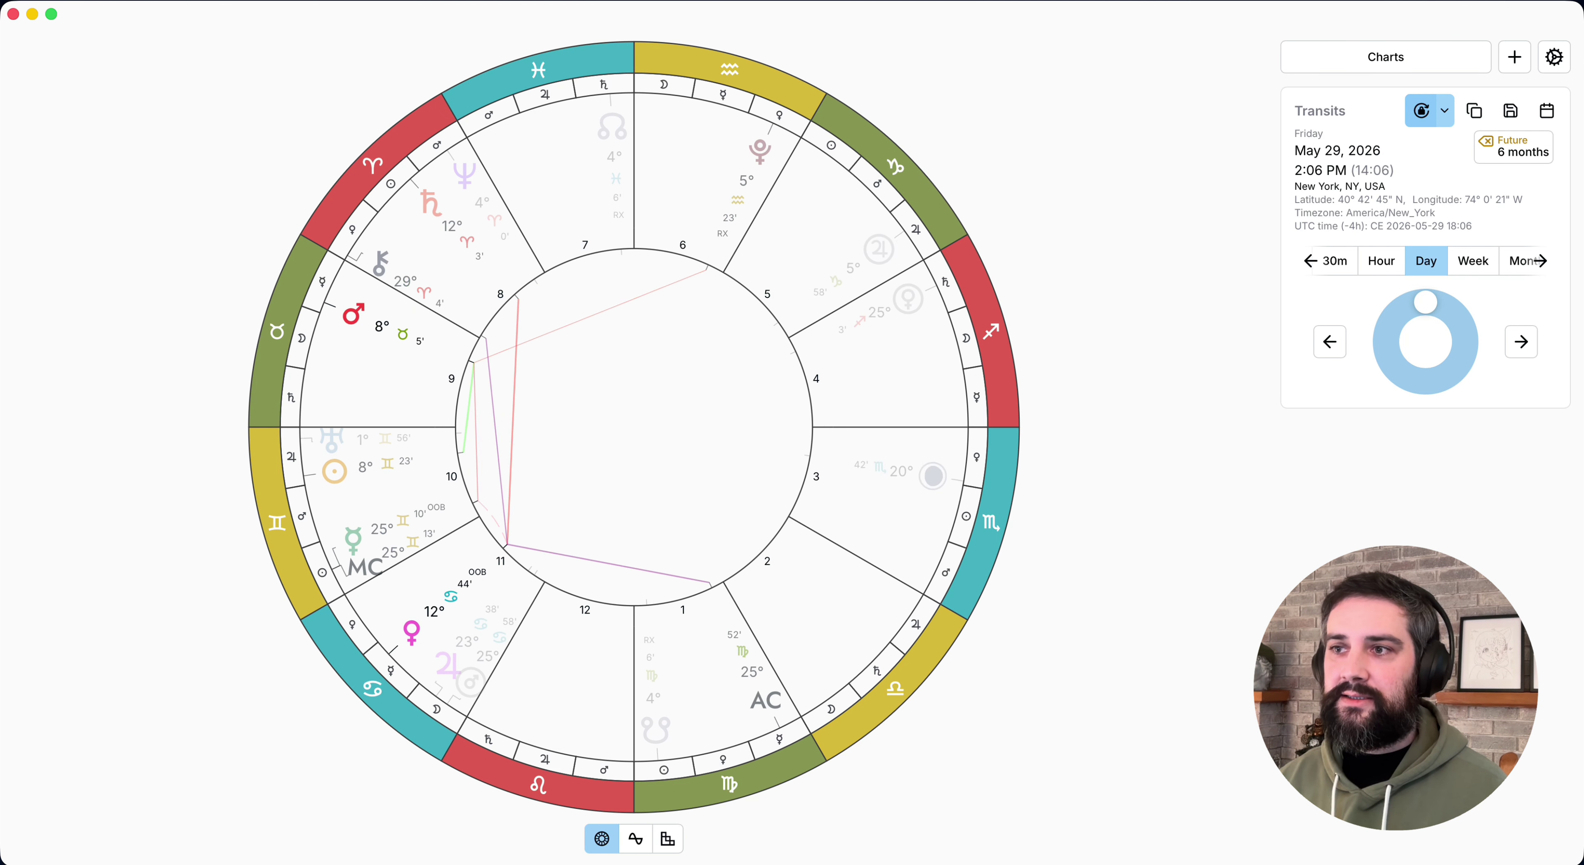
key(Right)
key(Right)
key(Right)
key(Right)
key(Right)
key(Right)
key(Right)
key(Right)
key(Right)
key(Right)
key(Right)
key(Right)
key(Right)
key(Right)
key(Right)
key(Right)
key(Right)
key(Right)
key(Right)
key(Right)
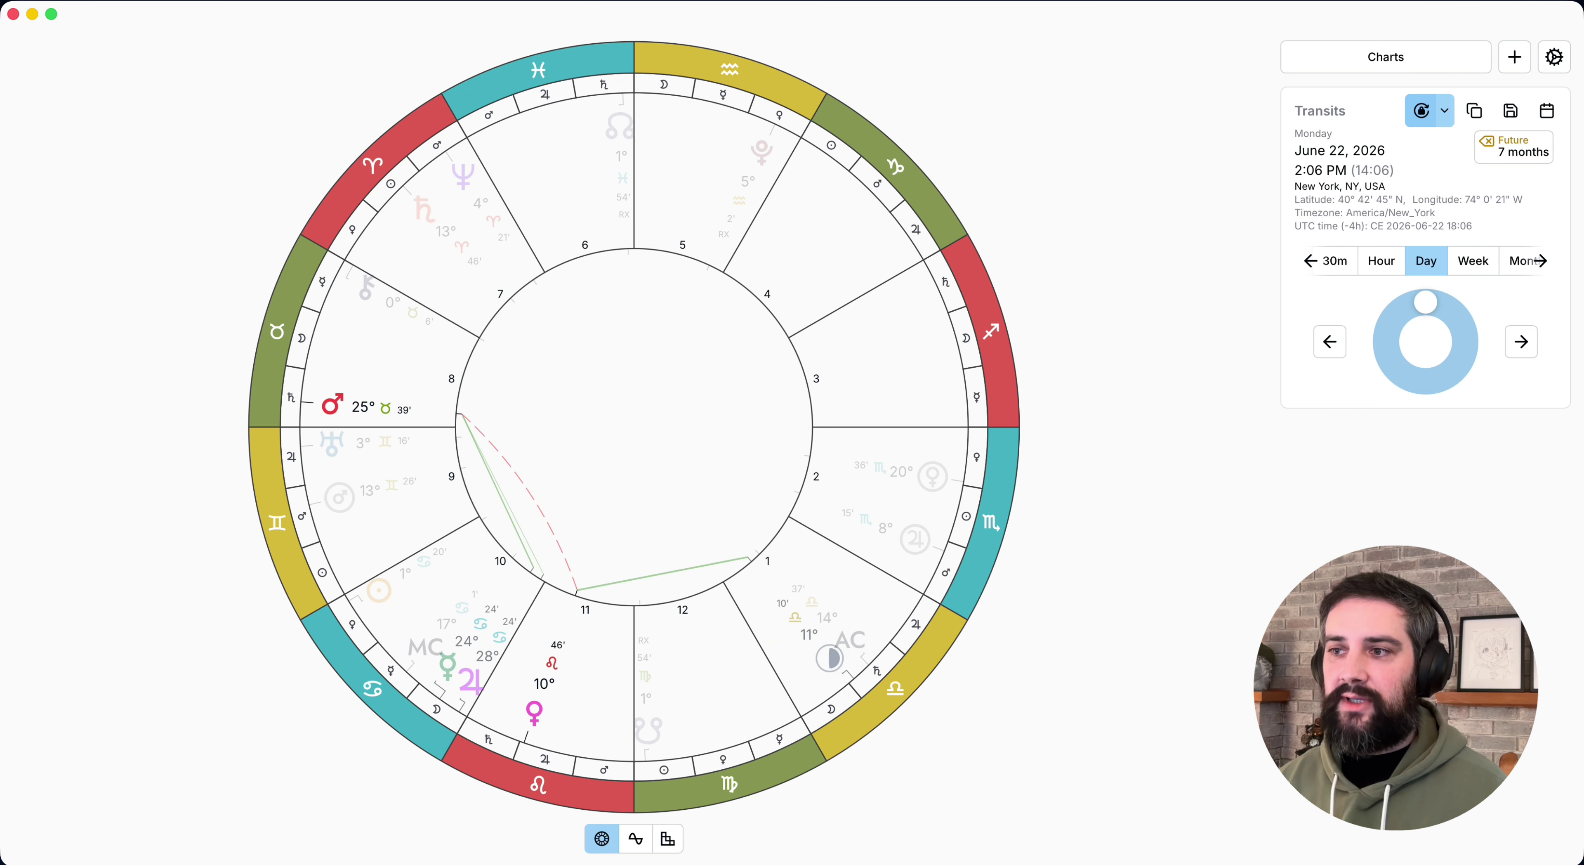
key(Right)
key(Right)
key(Right)
key(Right)
key(Right)
key(Right)
key(Right)
key(Right)
key(Right)
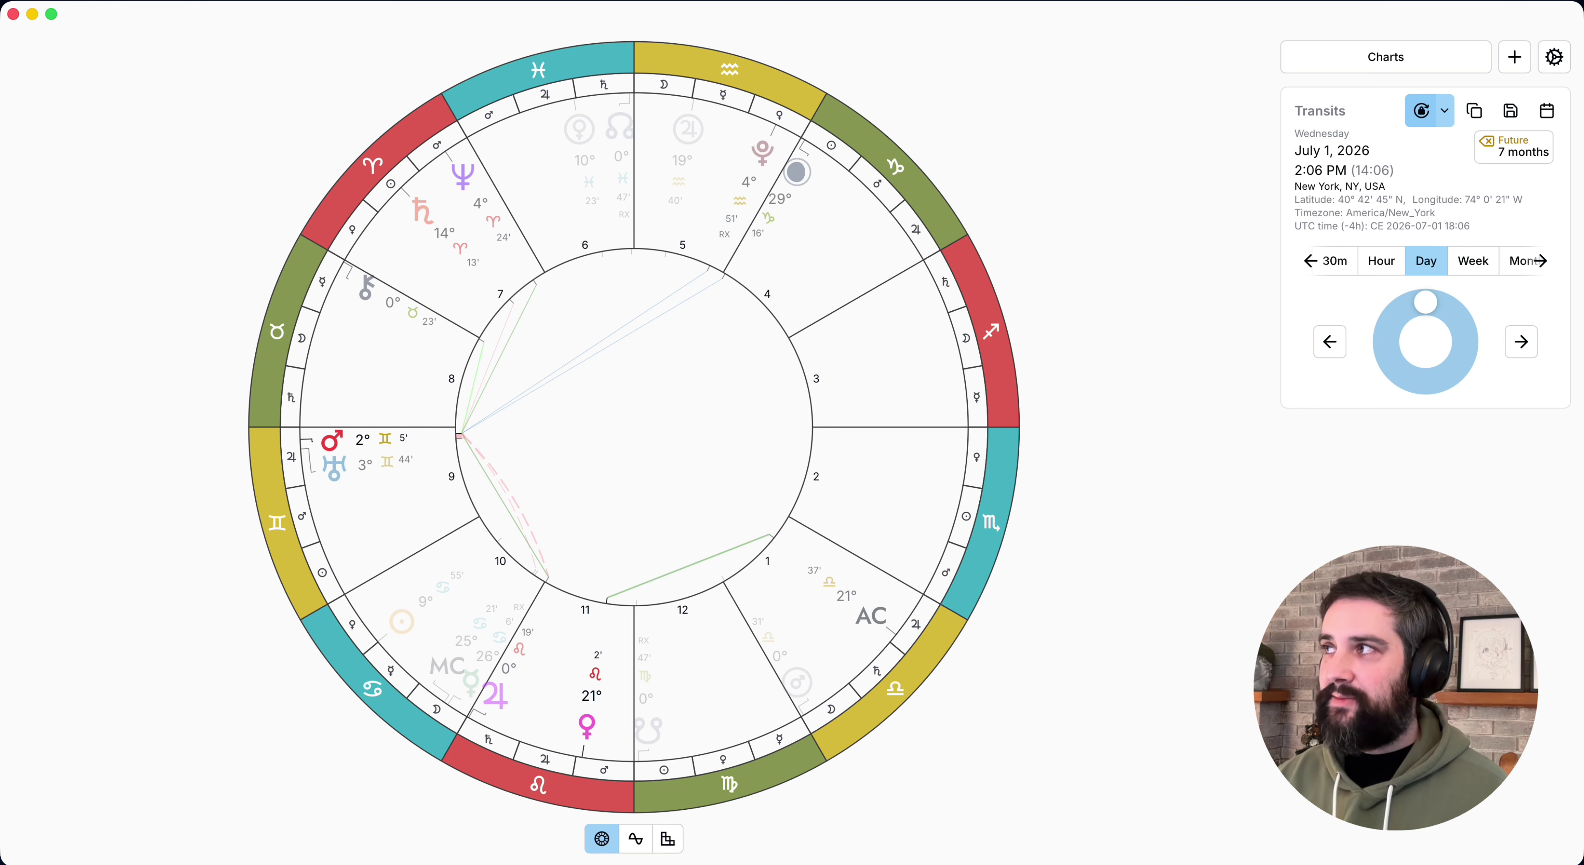
click(1487, 142)
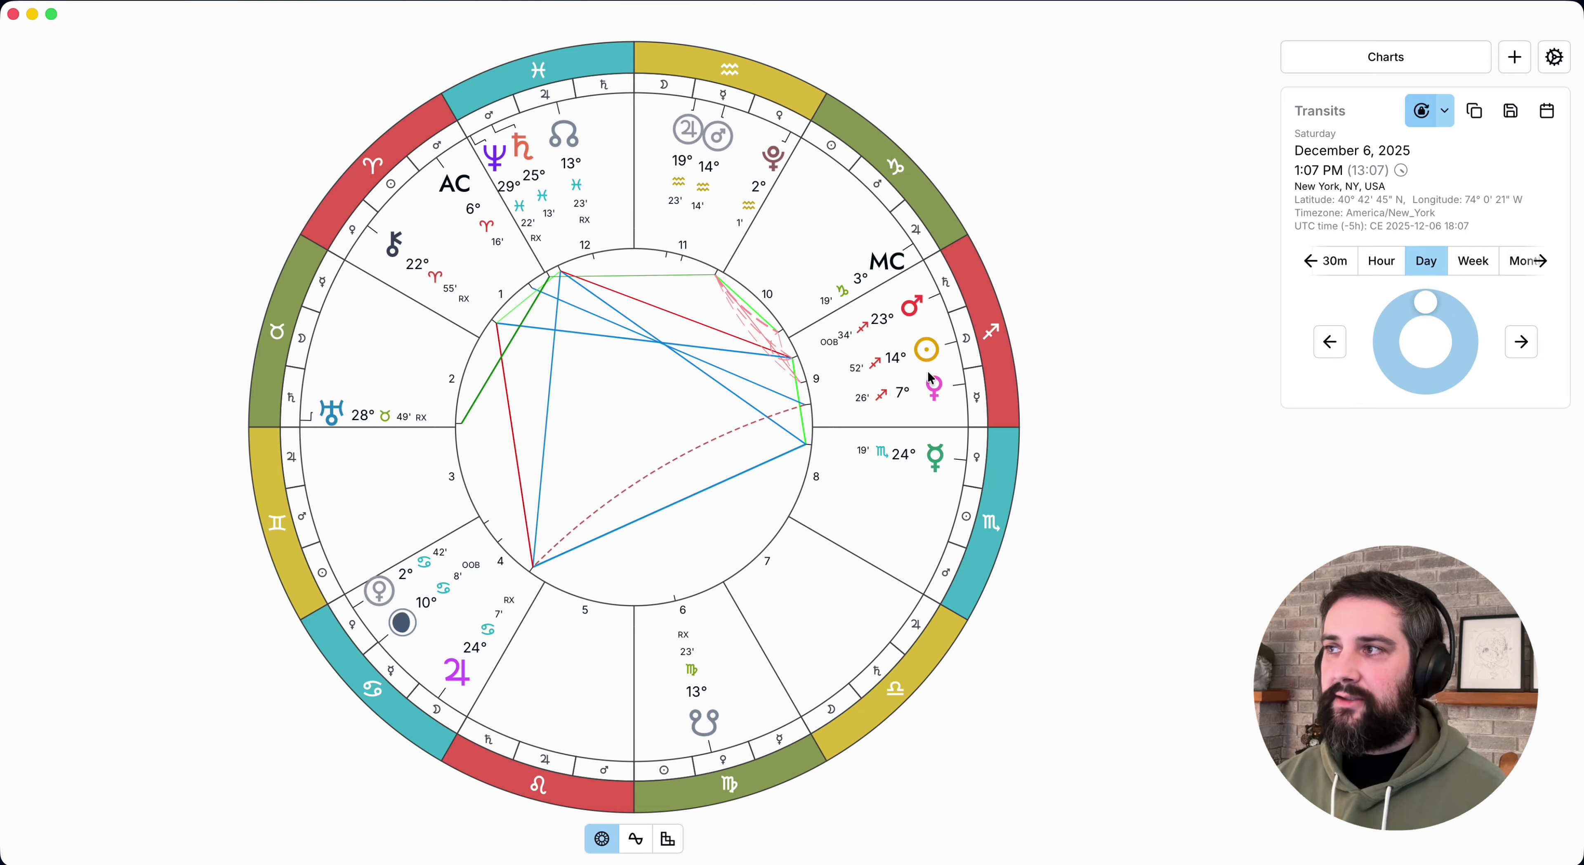
- Switch to the iPhone simulator, highlight Venus and Jupiter in the chart wheel, and clear the selection
key(super+Tab)
click(1127, 275)
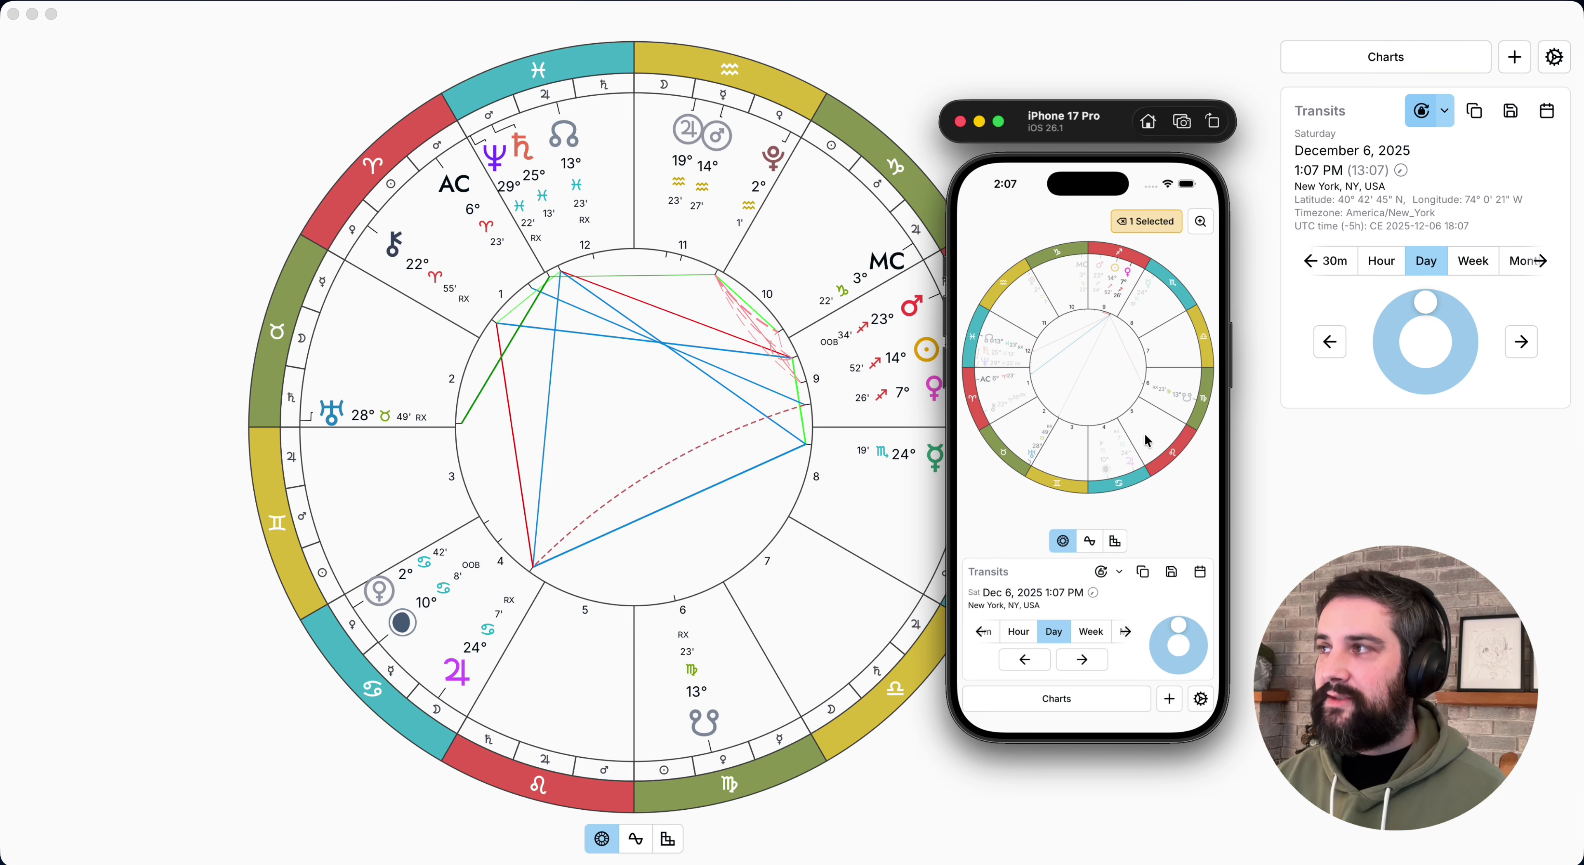
click(1132, 463)
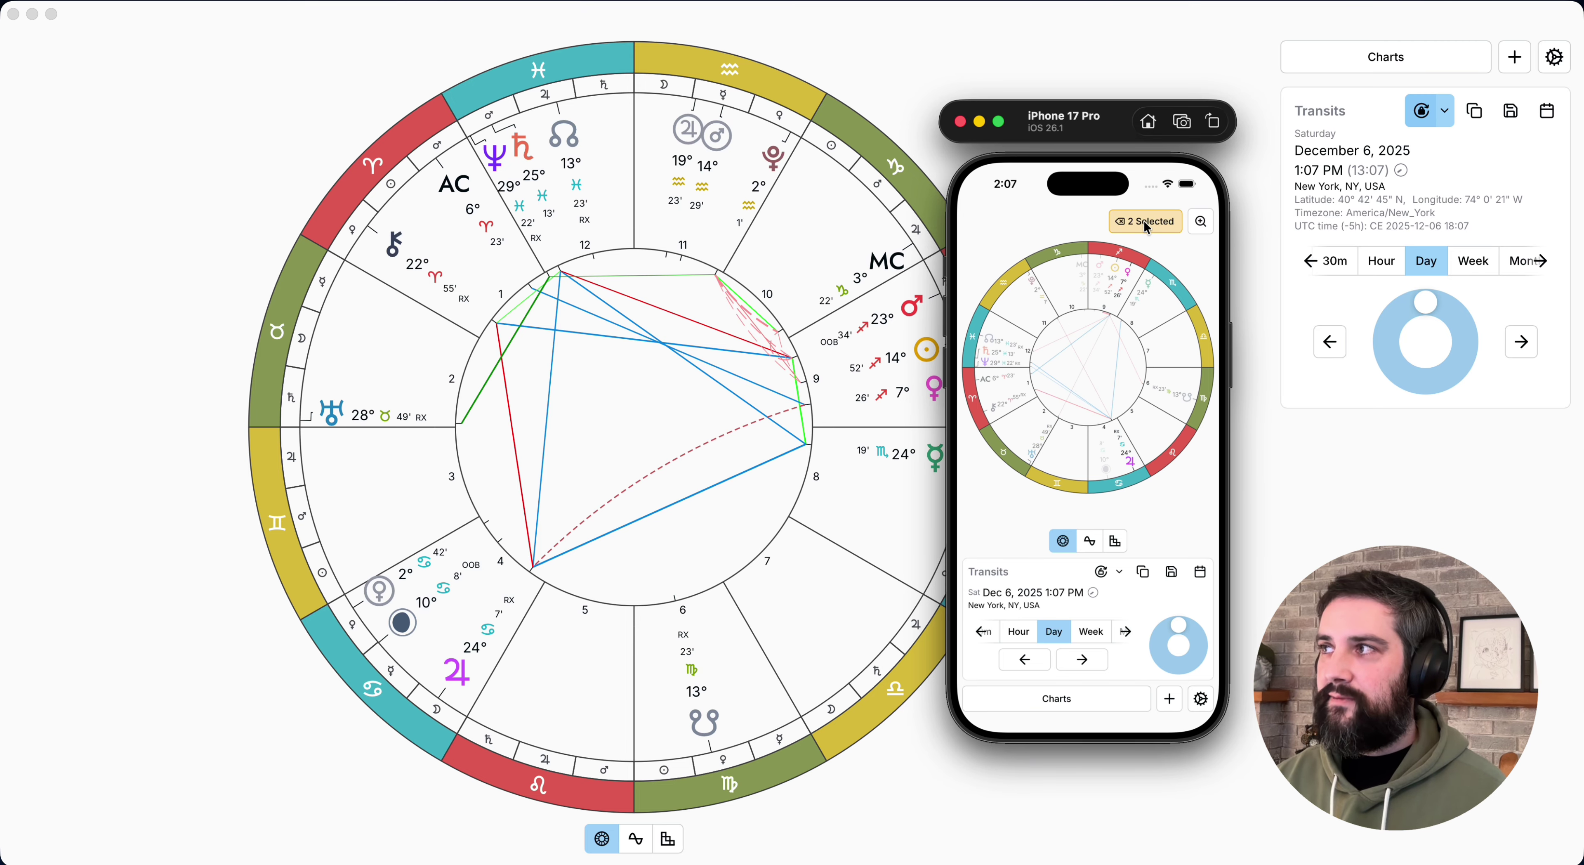
click(1147, 229)
- Return to the desktop chart, anchor the wheel's rotation lock to Taurus, and change the anchor to Gemini
click(1445, 114)
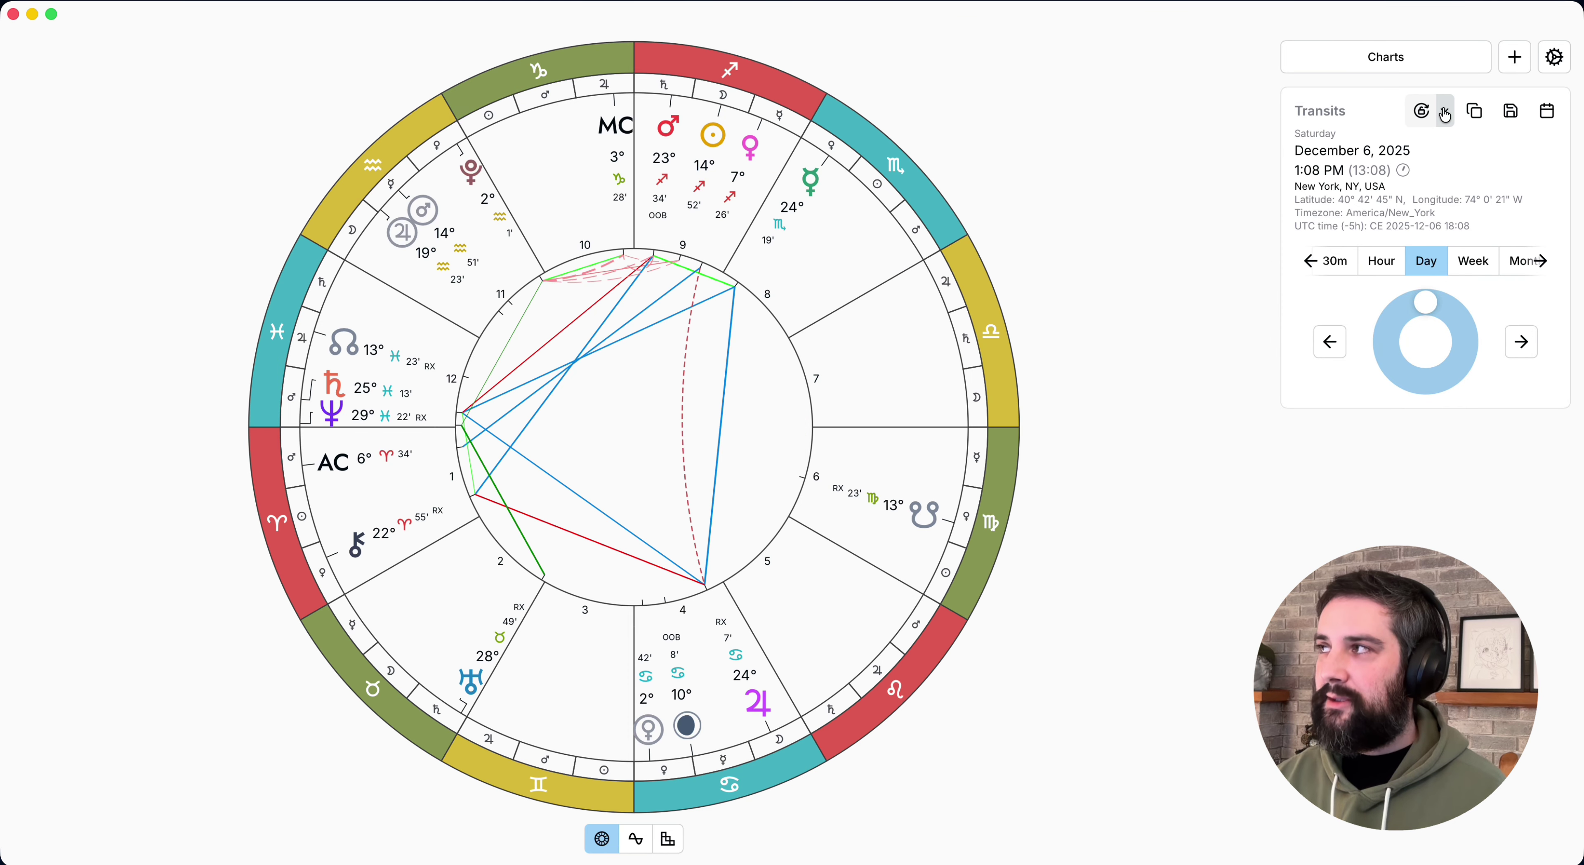
click(1445, 113)
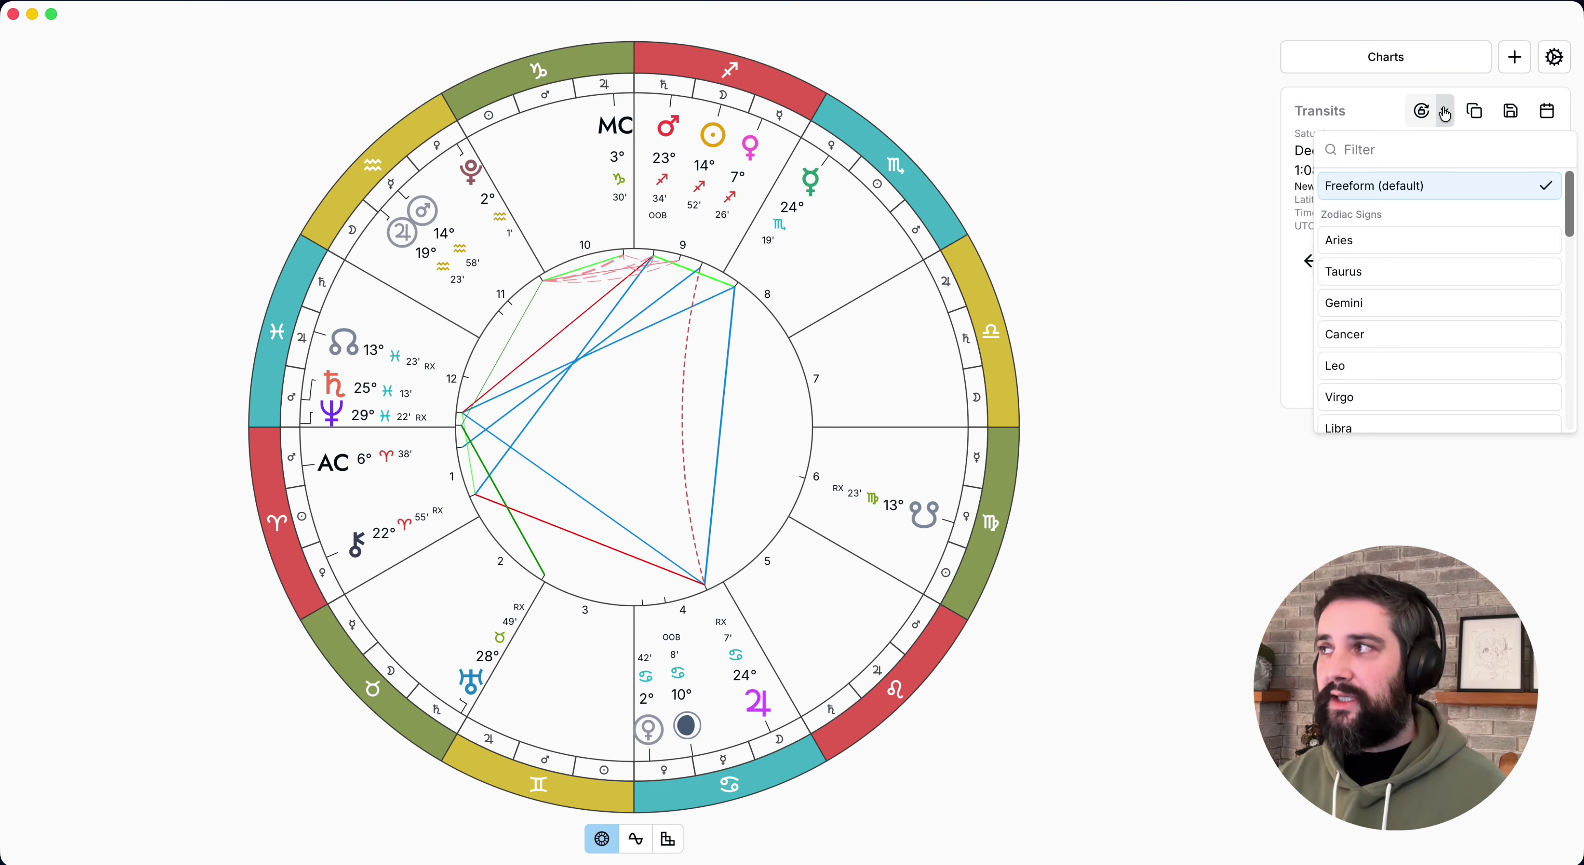
click(1386, 269)
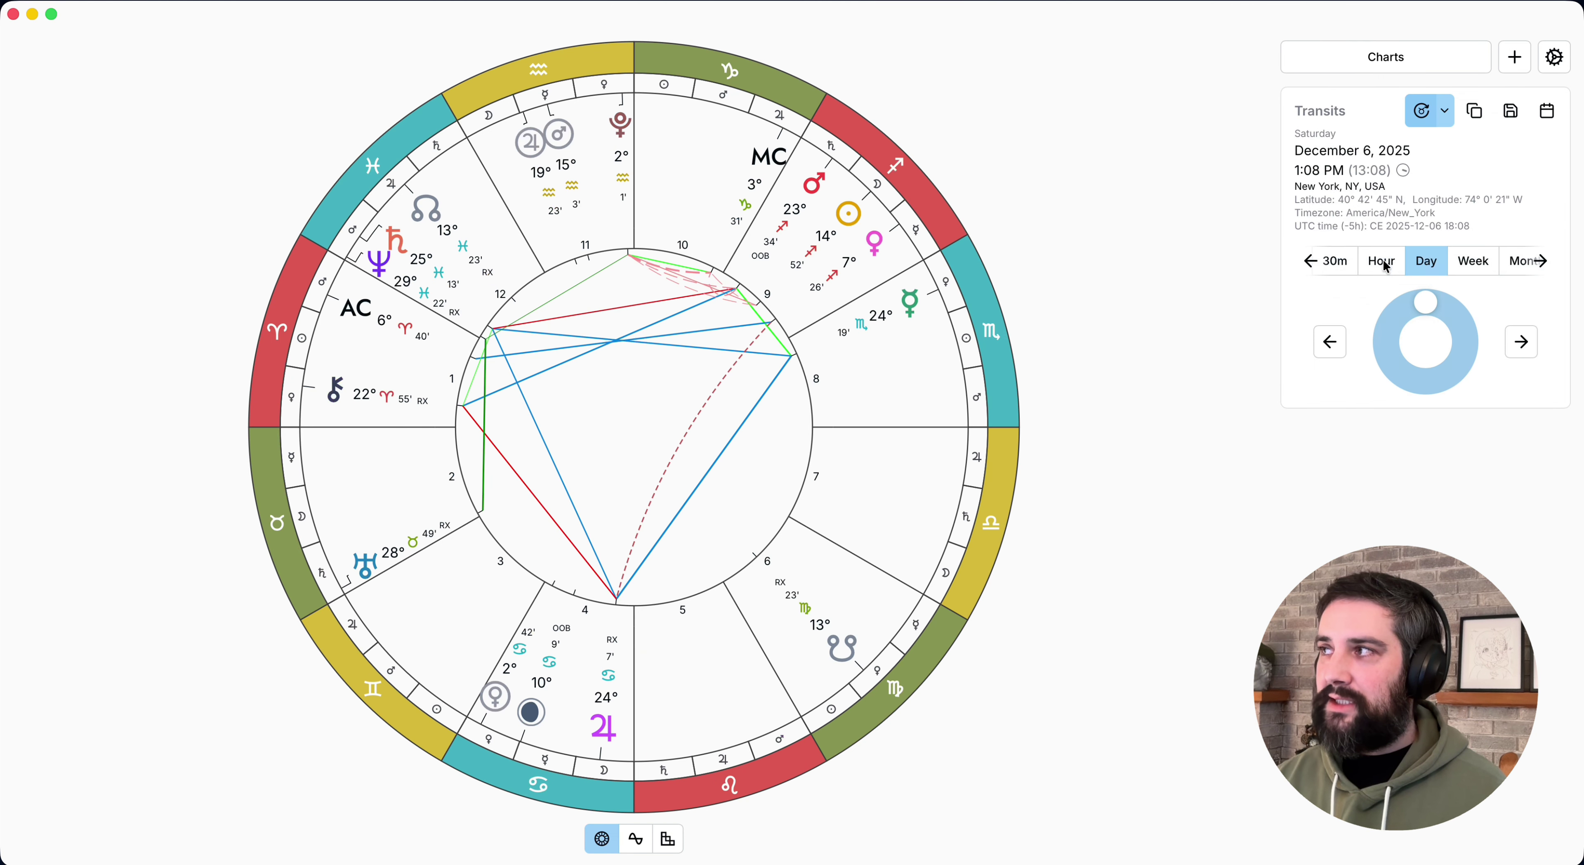
click(1446, 113)
click(1378, 316)
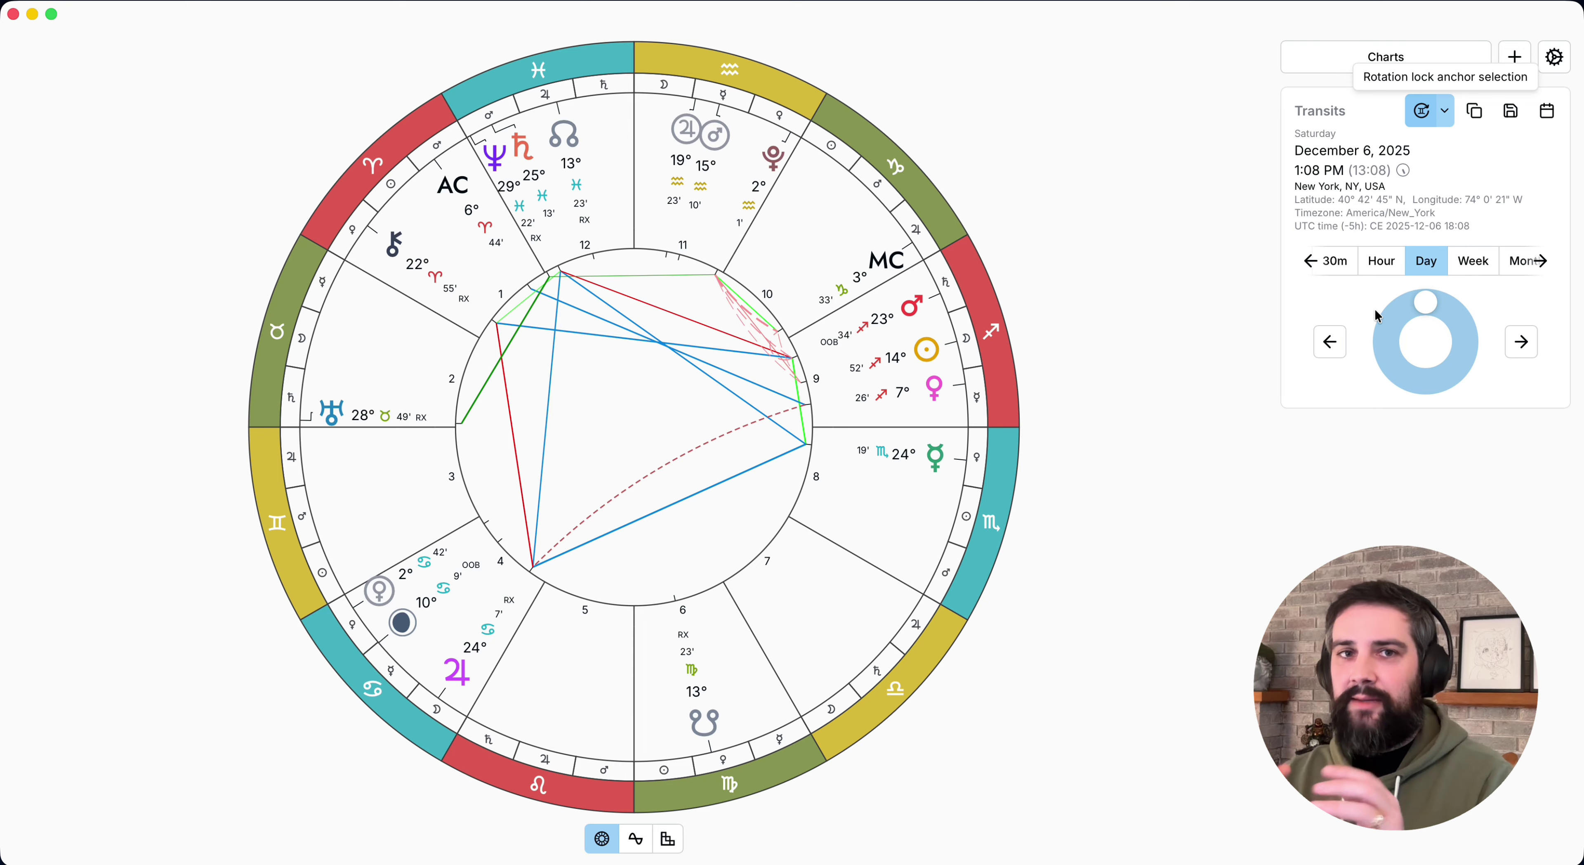
- Set the Sun as the anchor of the chart wheel's rotation lock
click(1447, 113)
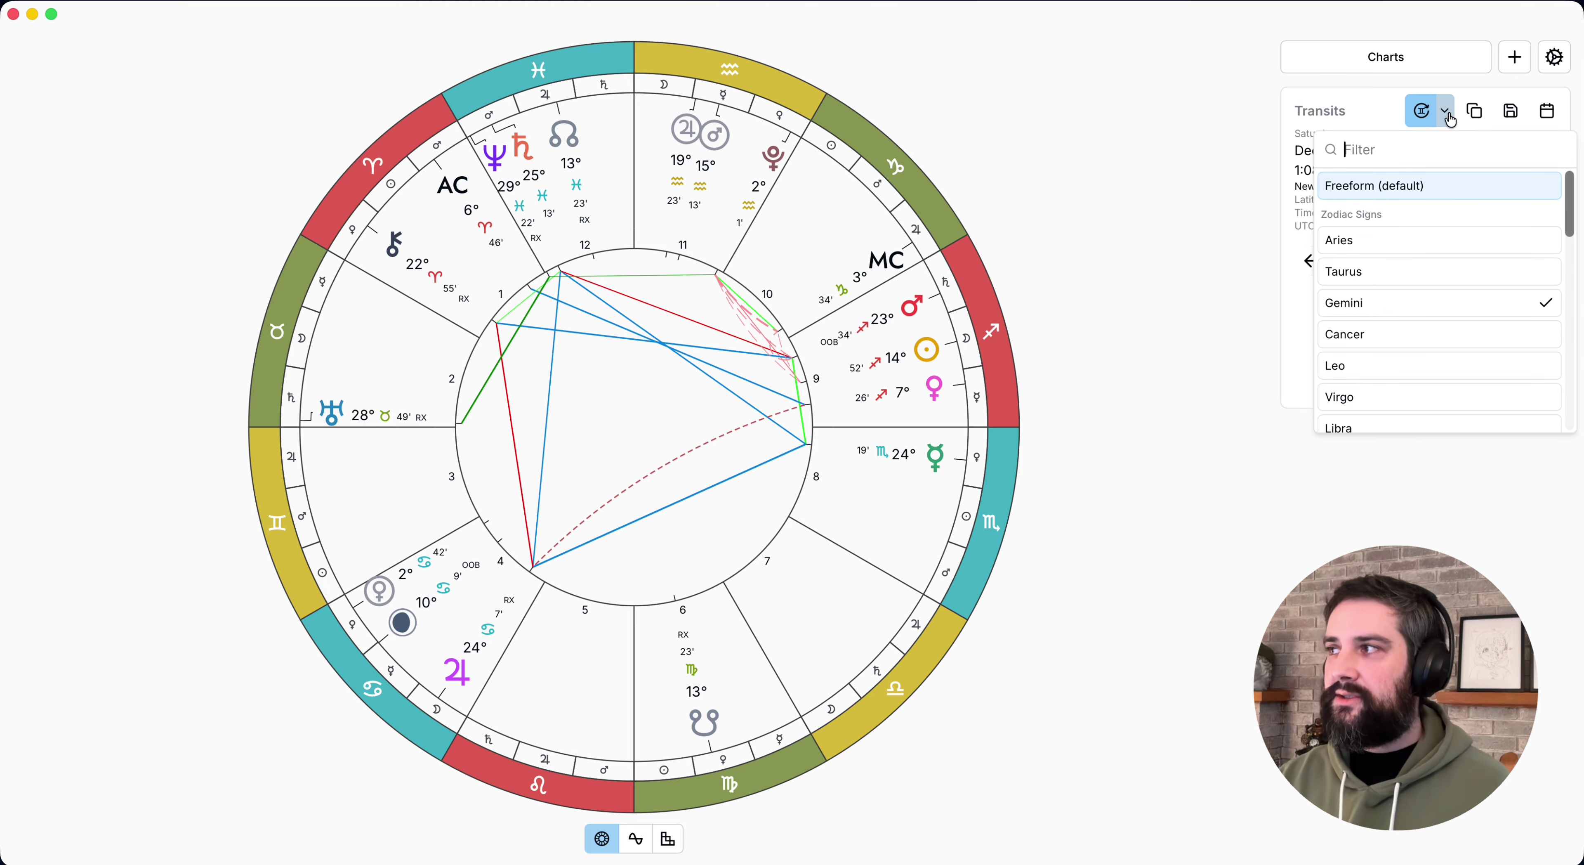
text(sun)
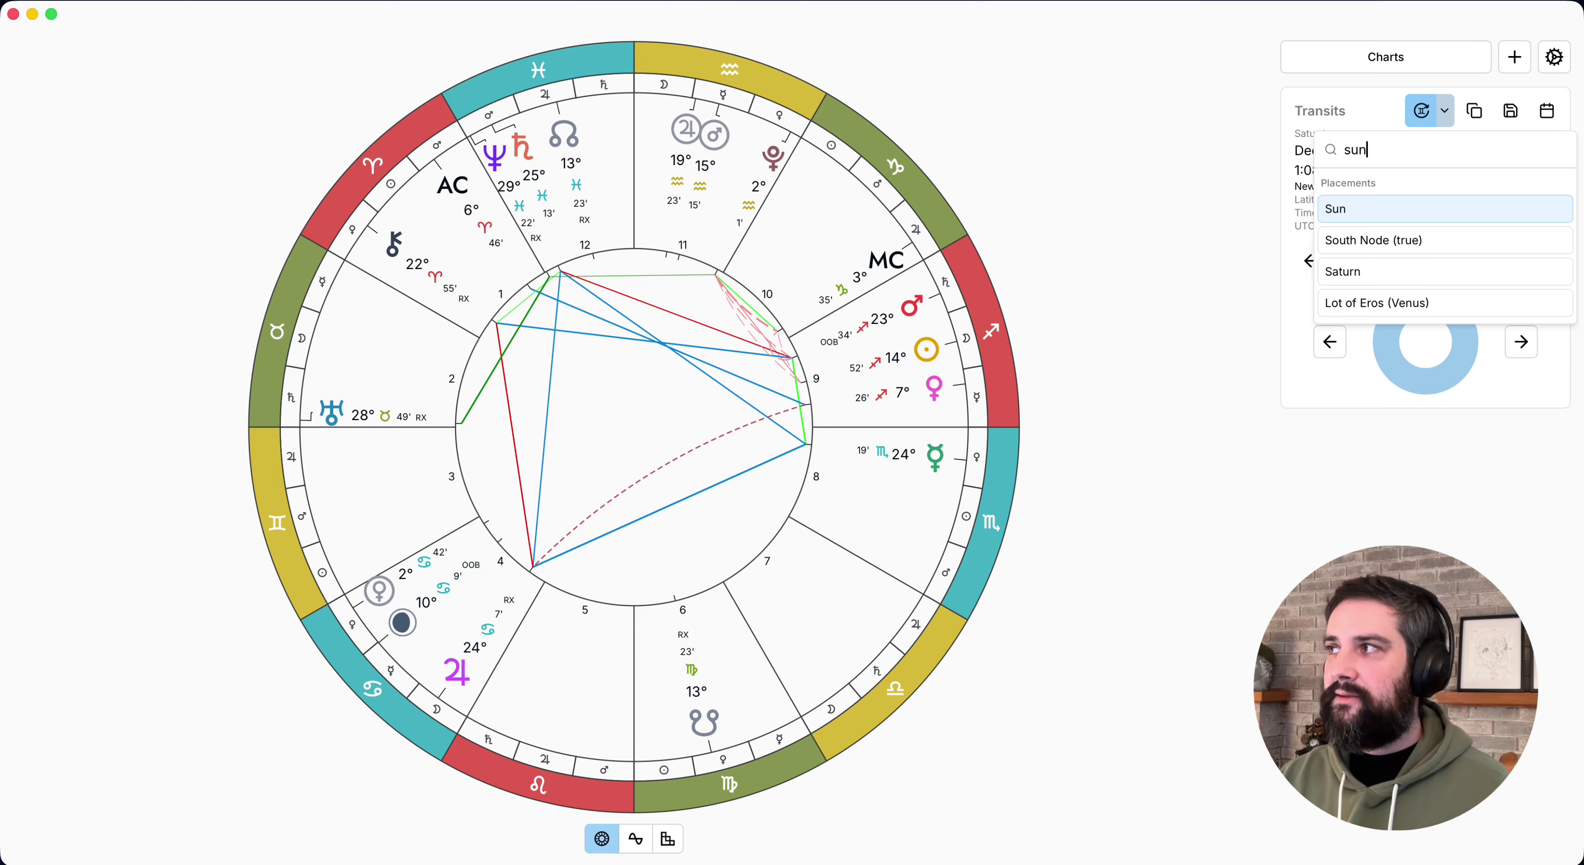
key(Return)
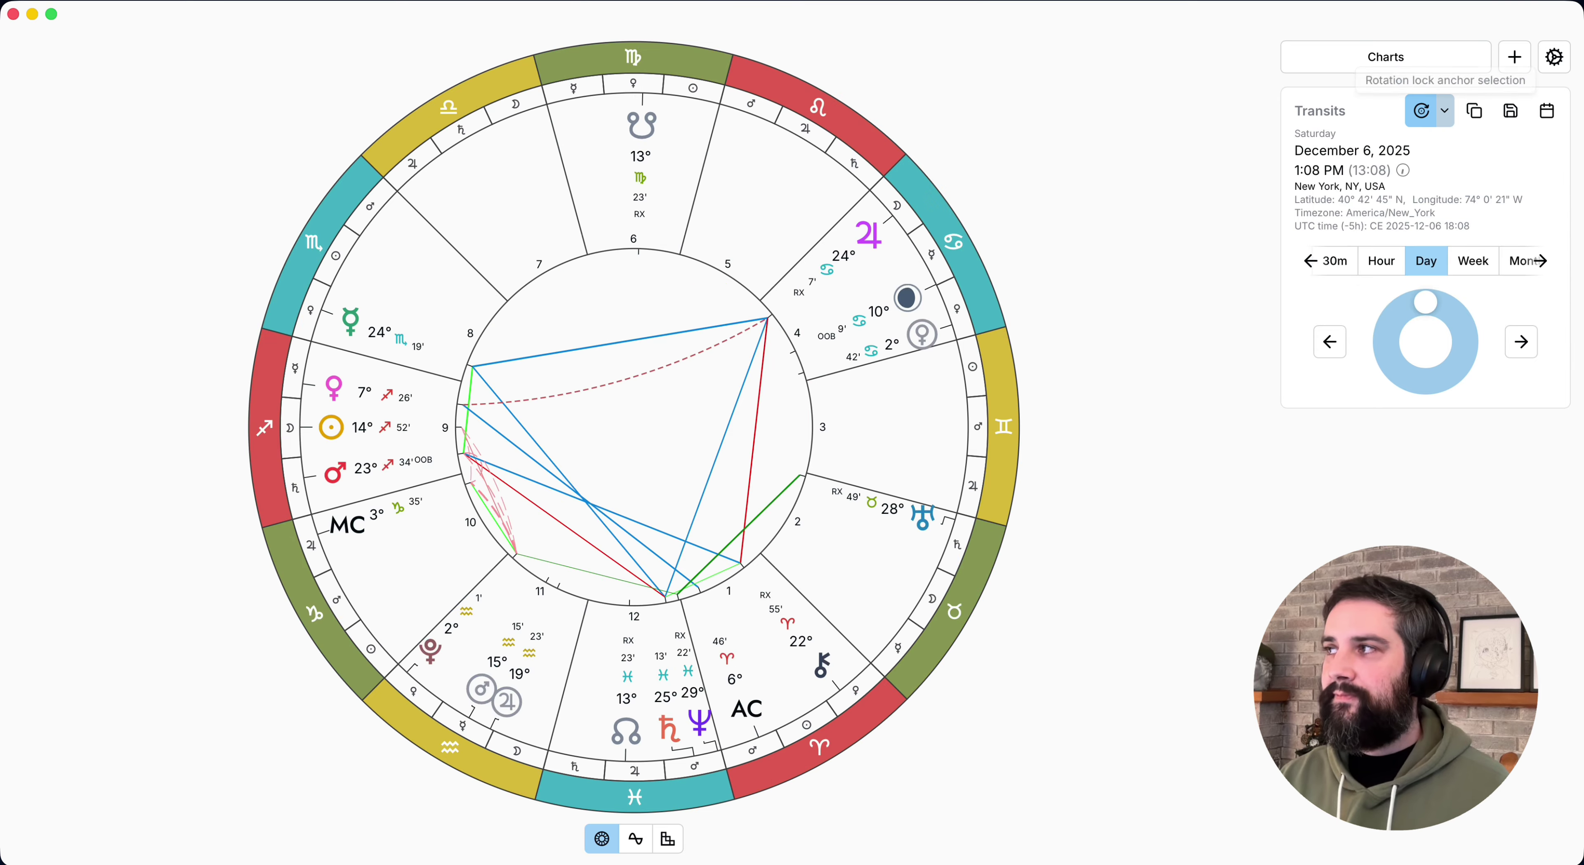
- Highlight the aspects of Mercury and the Sun and step the transits day by day to December 26, 2025
click(352, 335)
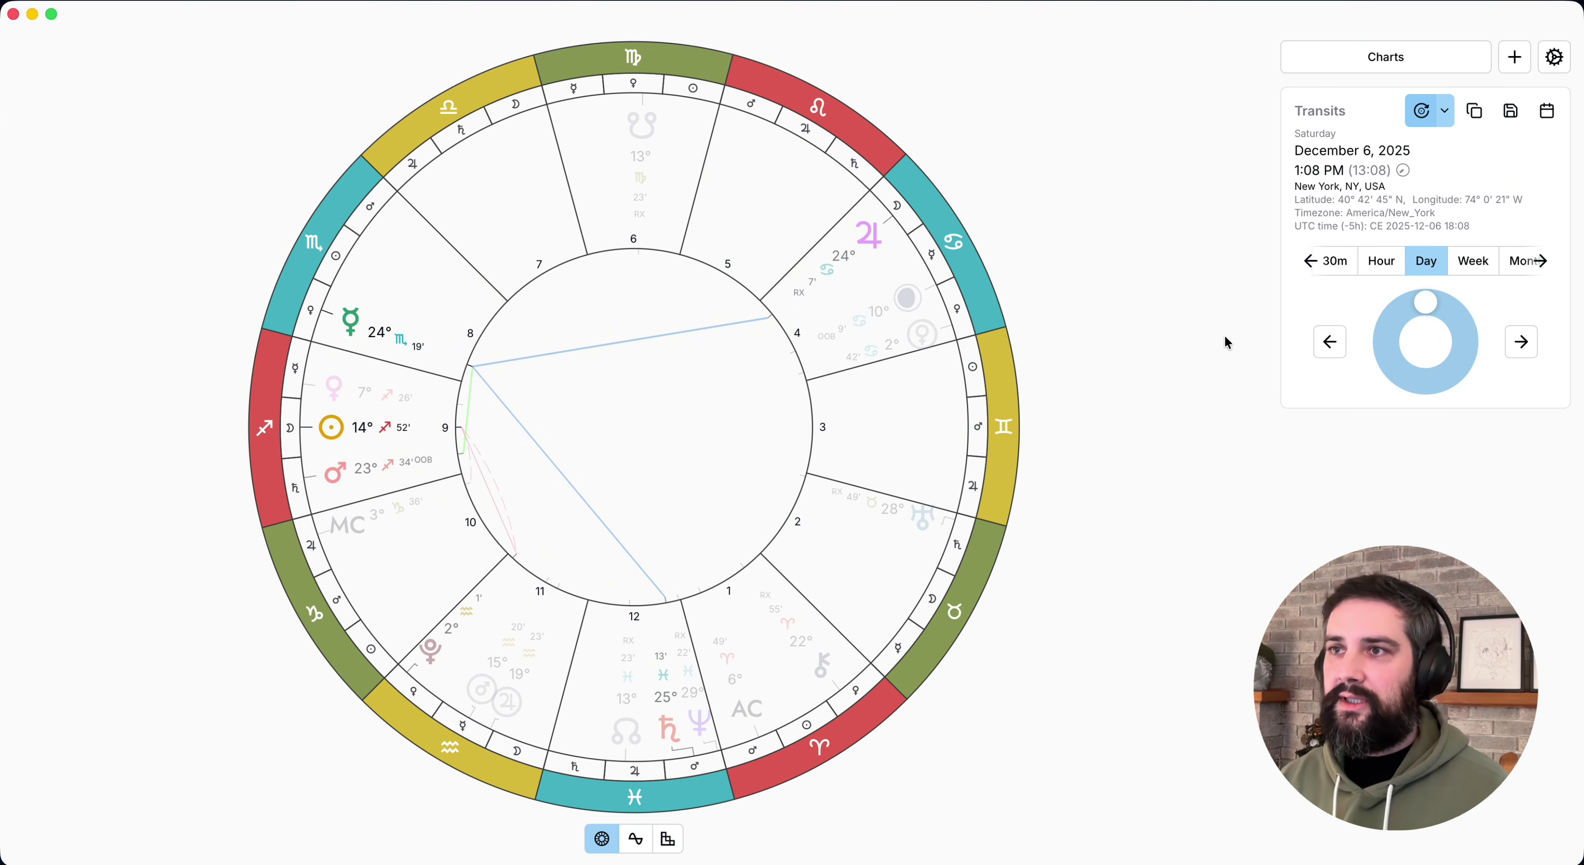
key(Right)
key(Right)
key(Right)
key(Right)
key(Right)
key(Right)
key(Right)
key(Right)
key(Right)
key(Right)
key(Right)
key(Right)
key(Right)
key(Right)
key(Right)
key(Right)
key(Right)
key(Right)
key(Right)
key(Right)
key(Right)
key(Right)
key(Right)
key(Right)
key(Right)
key(Right)
key(Right)
key(Right)
key(Right)
key(Right)
key(Right)
key(Right)
key(Right)
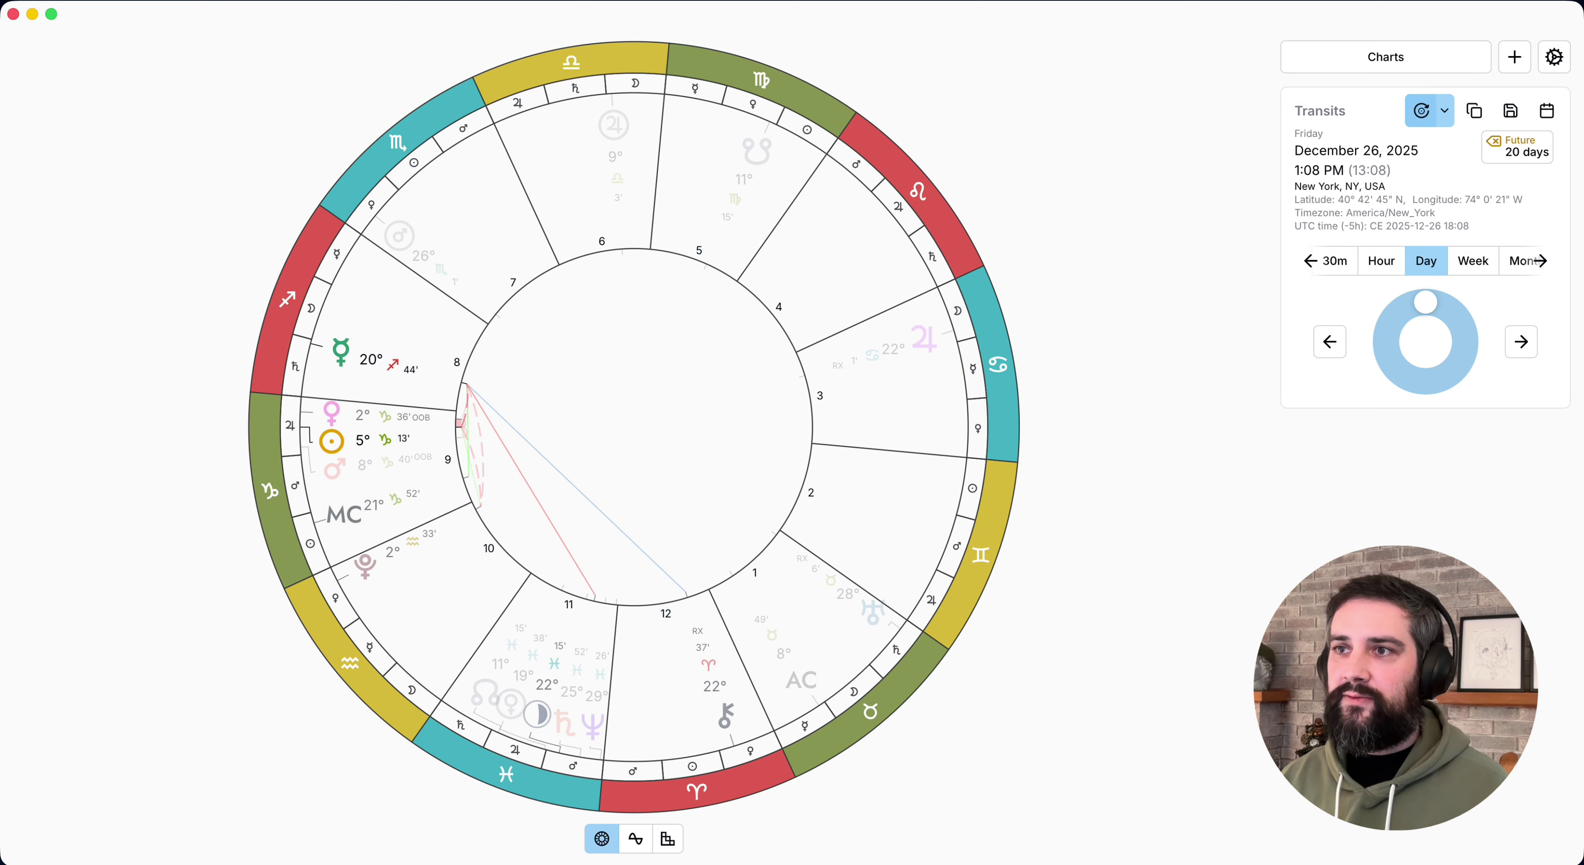
- Step the transits forward day by day to February 16, 2026, with the wheel anchored to the Sun
key(Right)
key(Right)
key(Right)
key(Right)
key(Right)
key(Right)
key(Right)
key(Right)
key(Right)
key(Right)
key(Right)
key(Right)
key(Right)
key(Right)
key(Right)
key(Right)
key(Right)
key(Right)
key(Right)
key(Right)
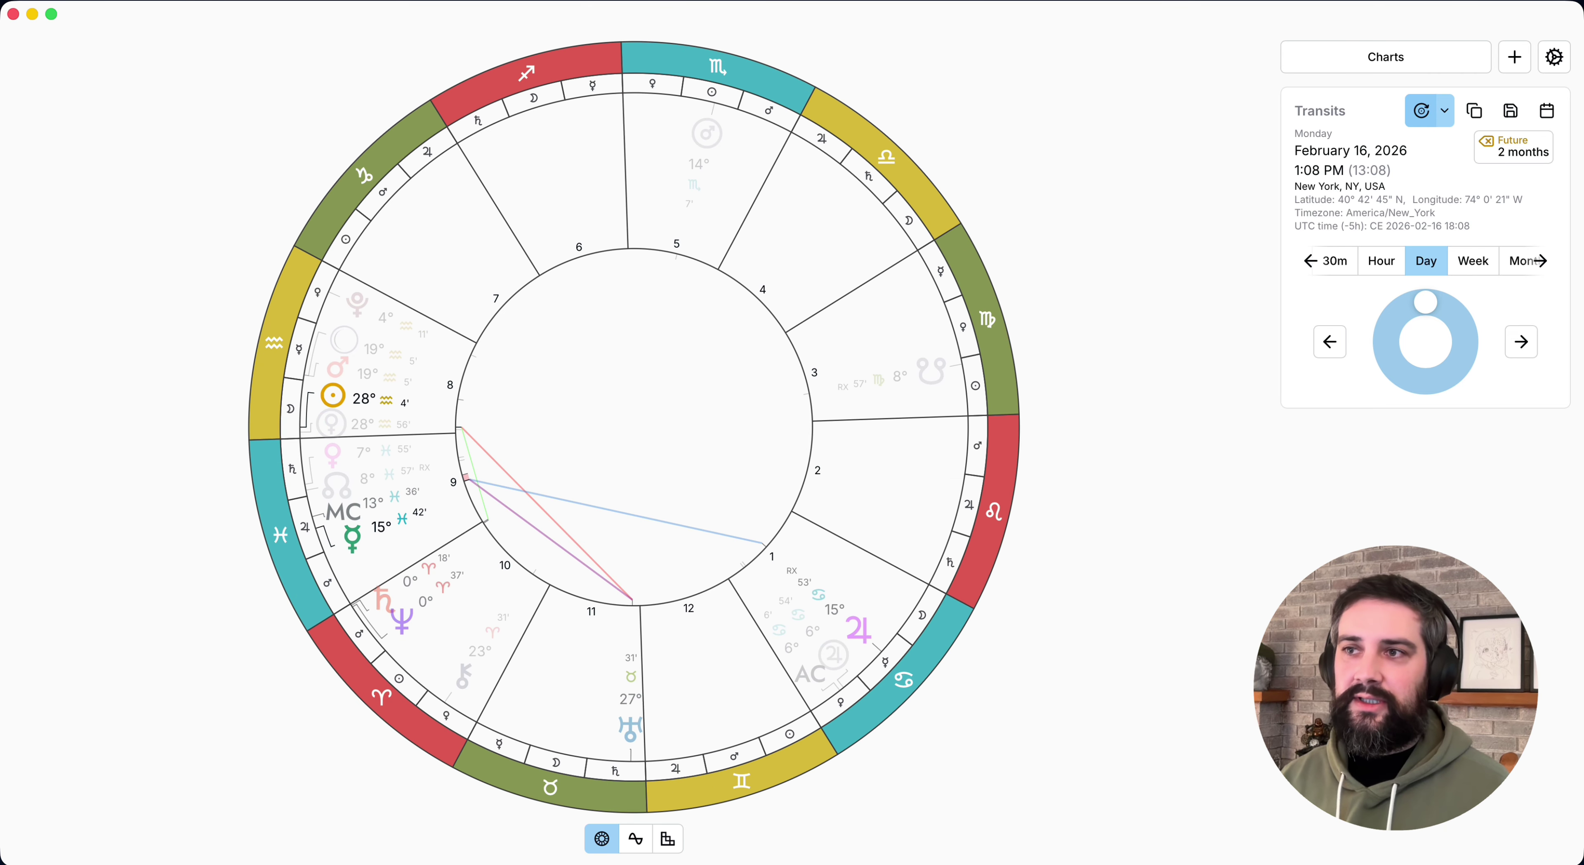
- Return the transits to the current date and set the chart wheel's rotation lock anchor to Freeform (default)
key(Escape)
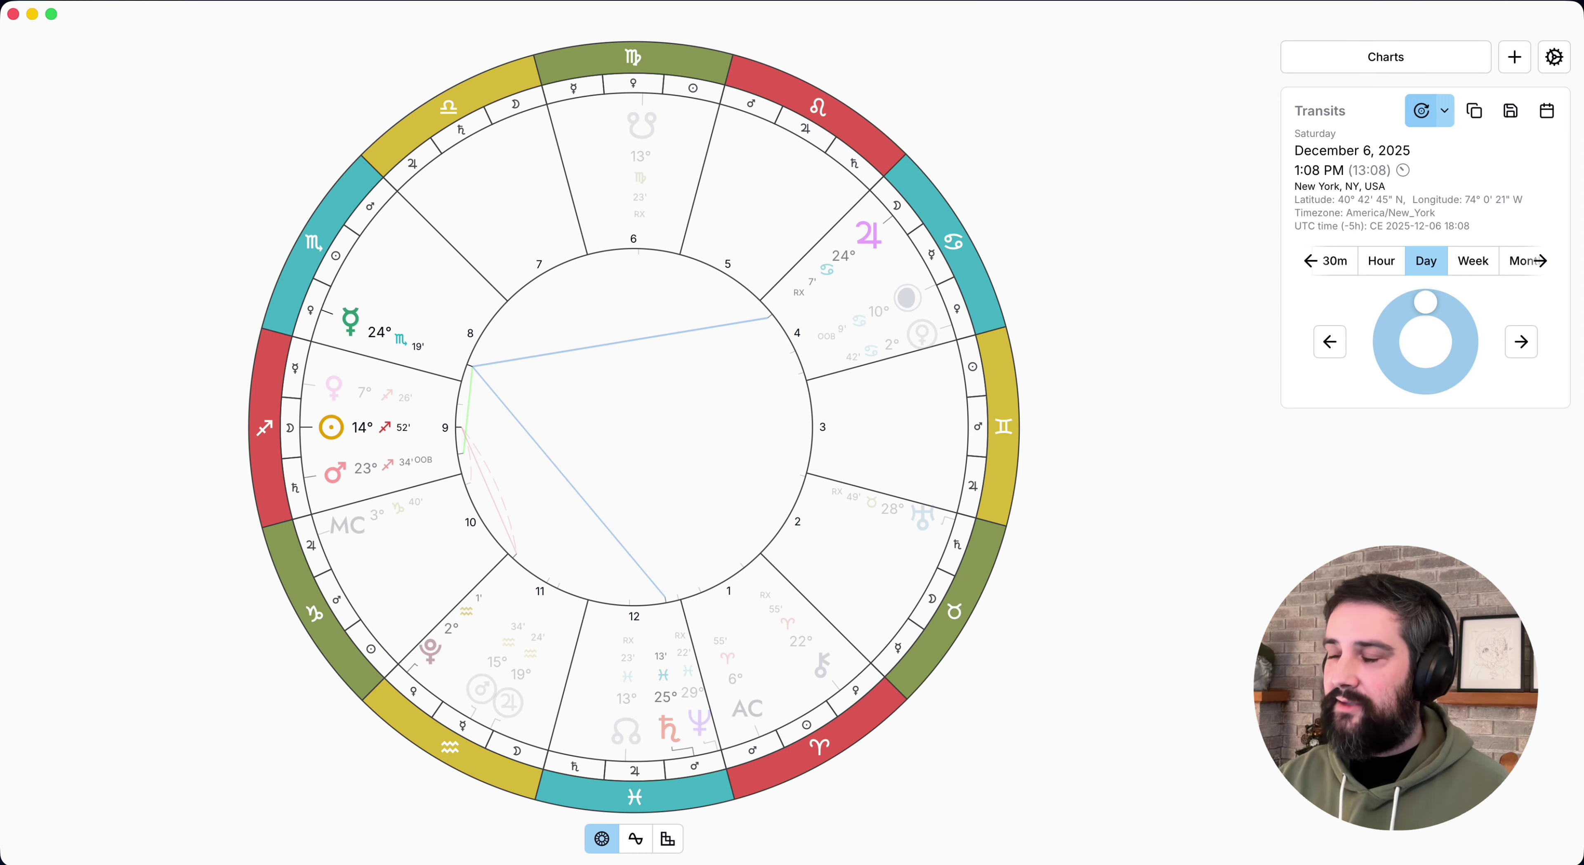
key(r)
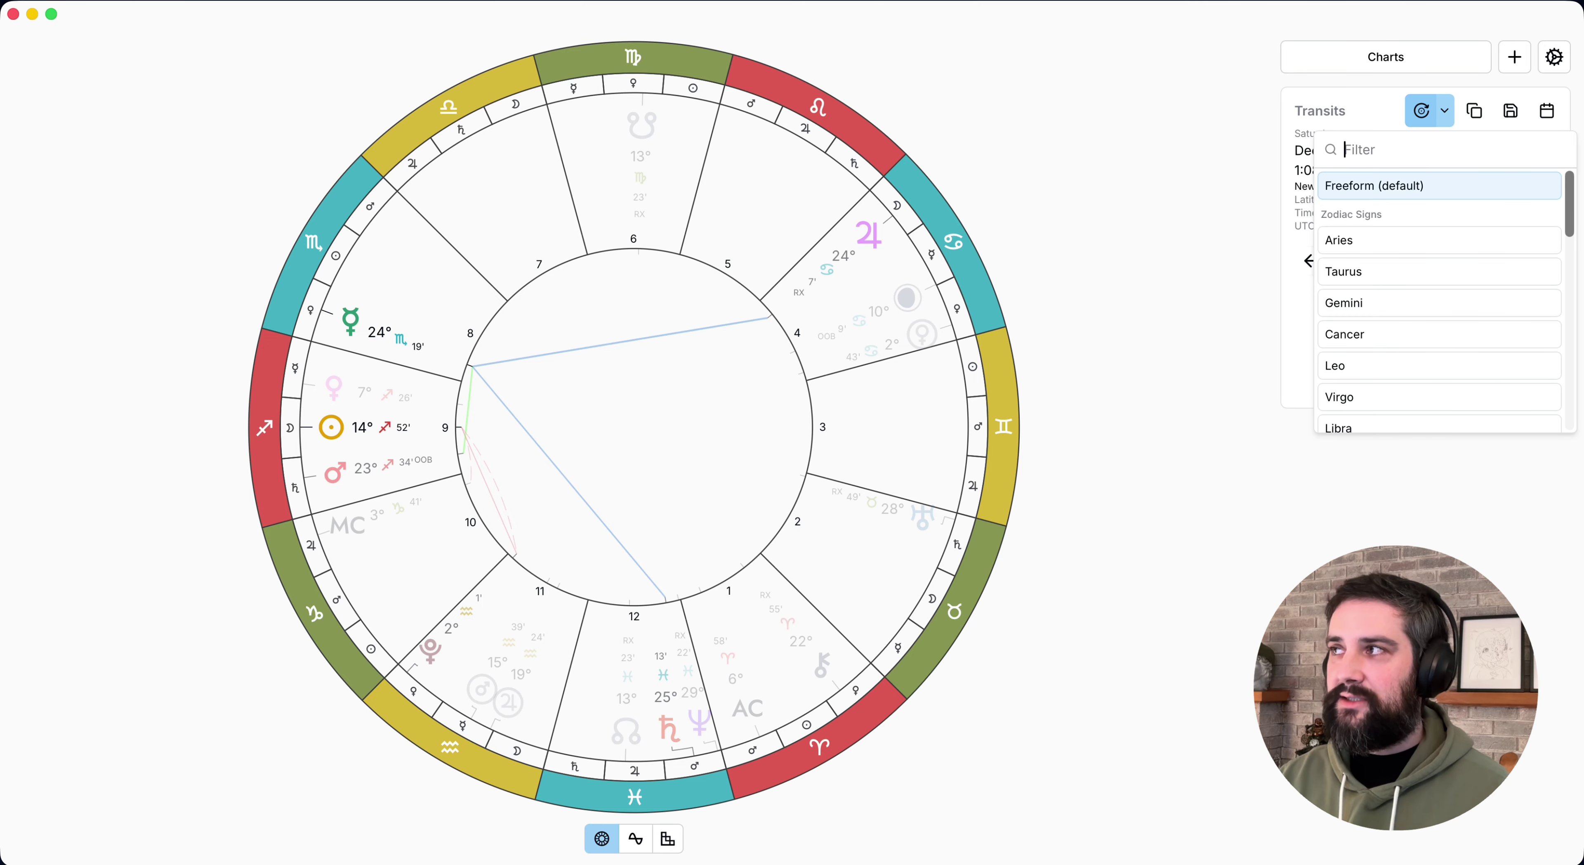
key(Return)
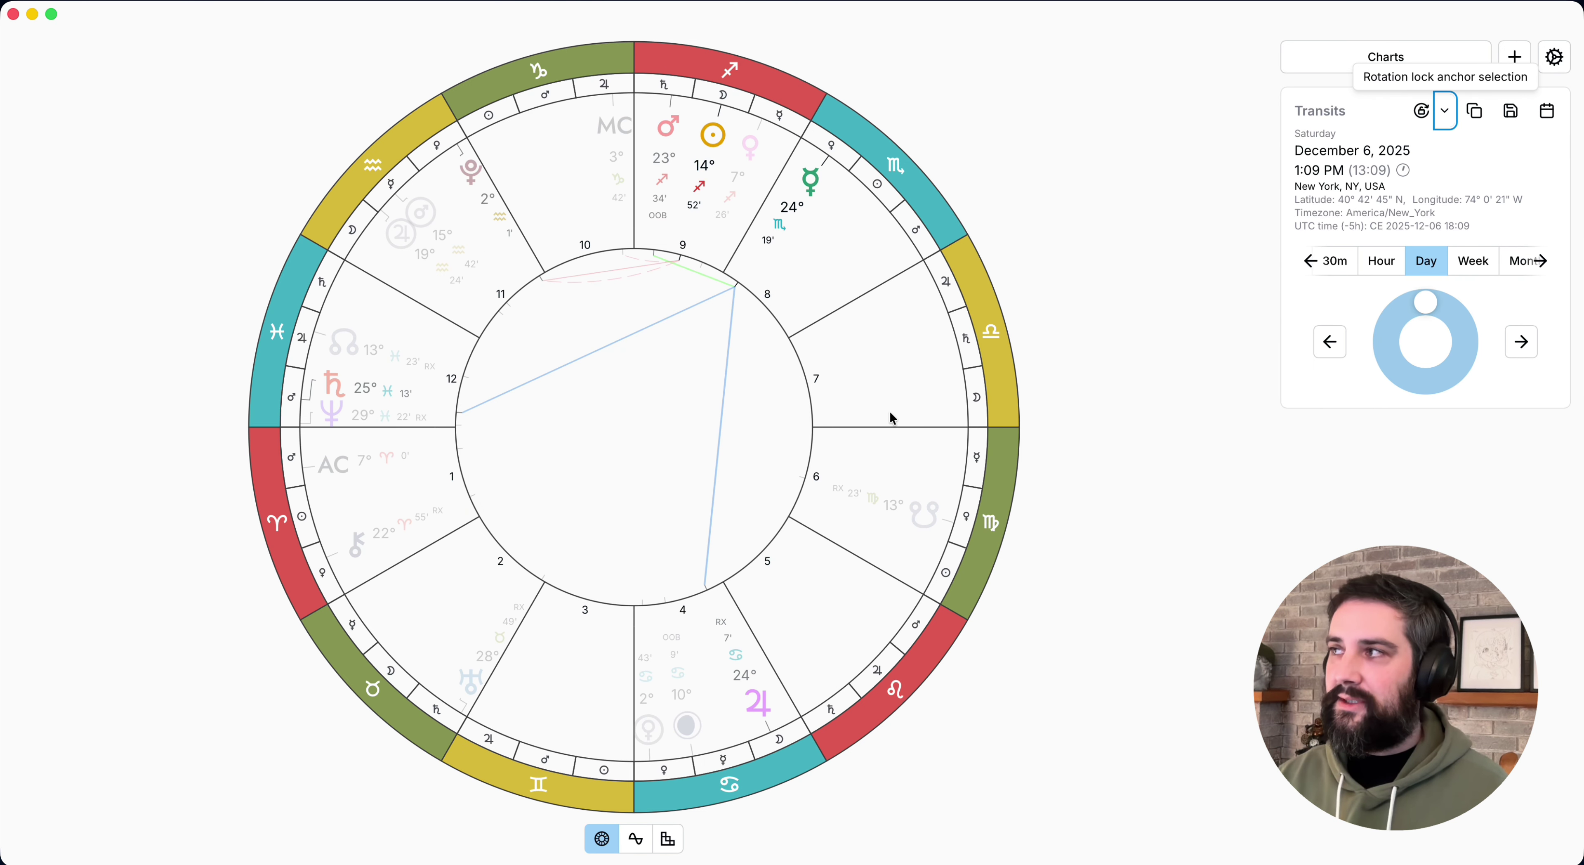
- Start a new chart and name it "Mr. Beast (time unknown)"
click(1514, 60)
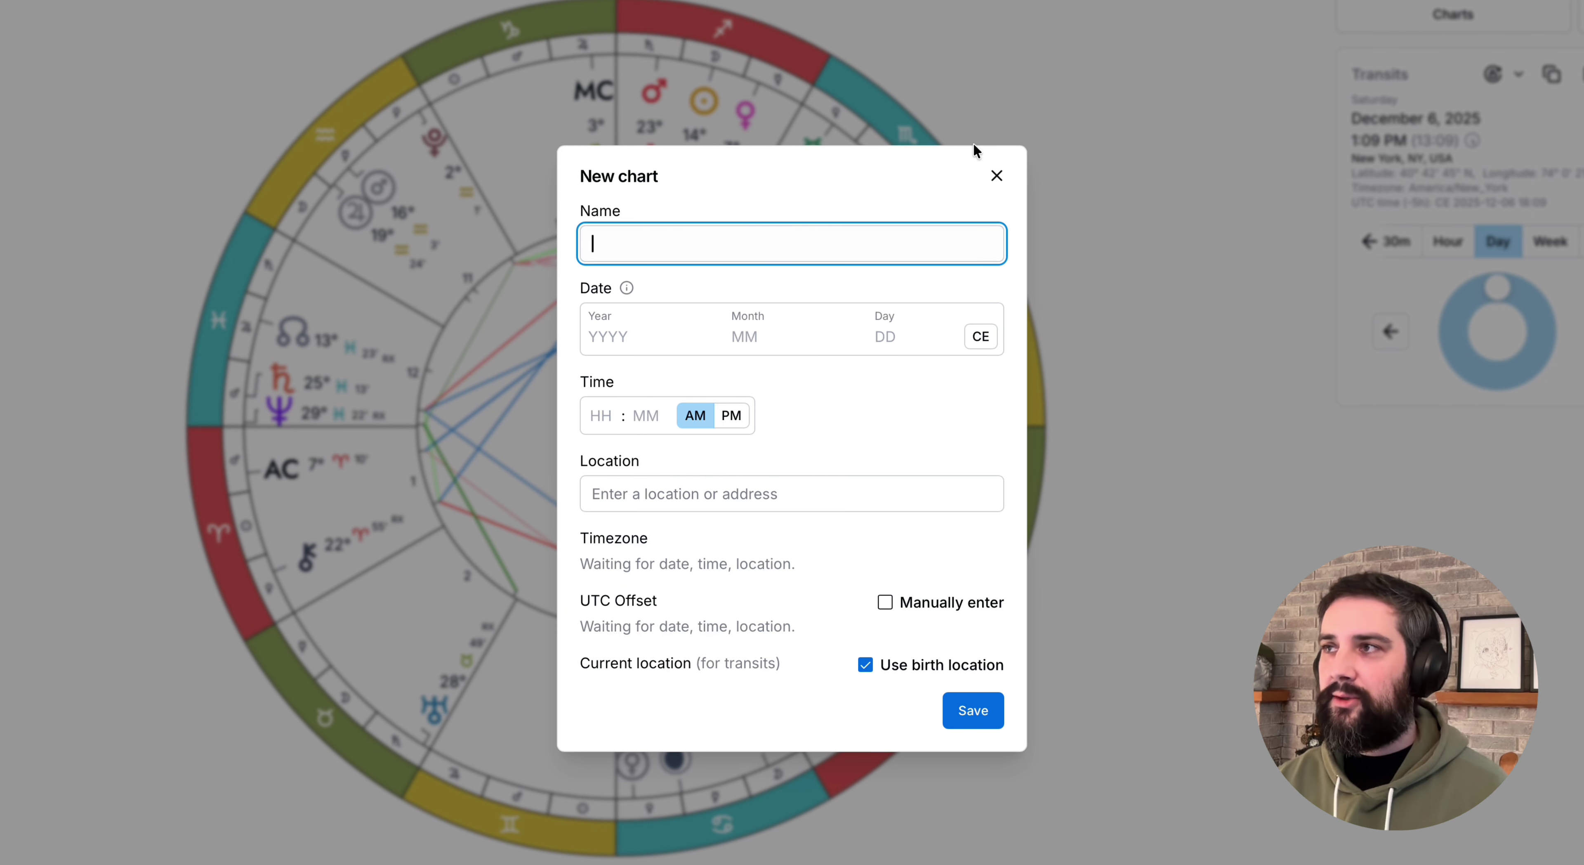
click(758, 260)
click(740, 250)
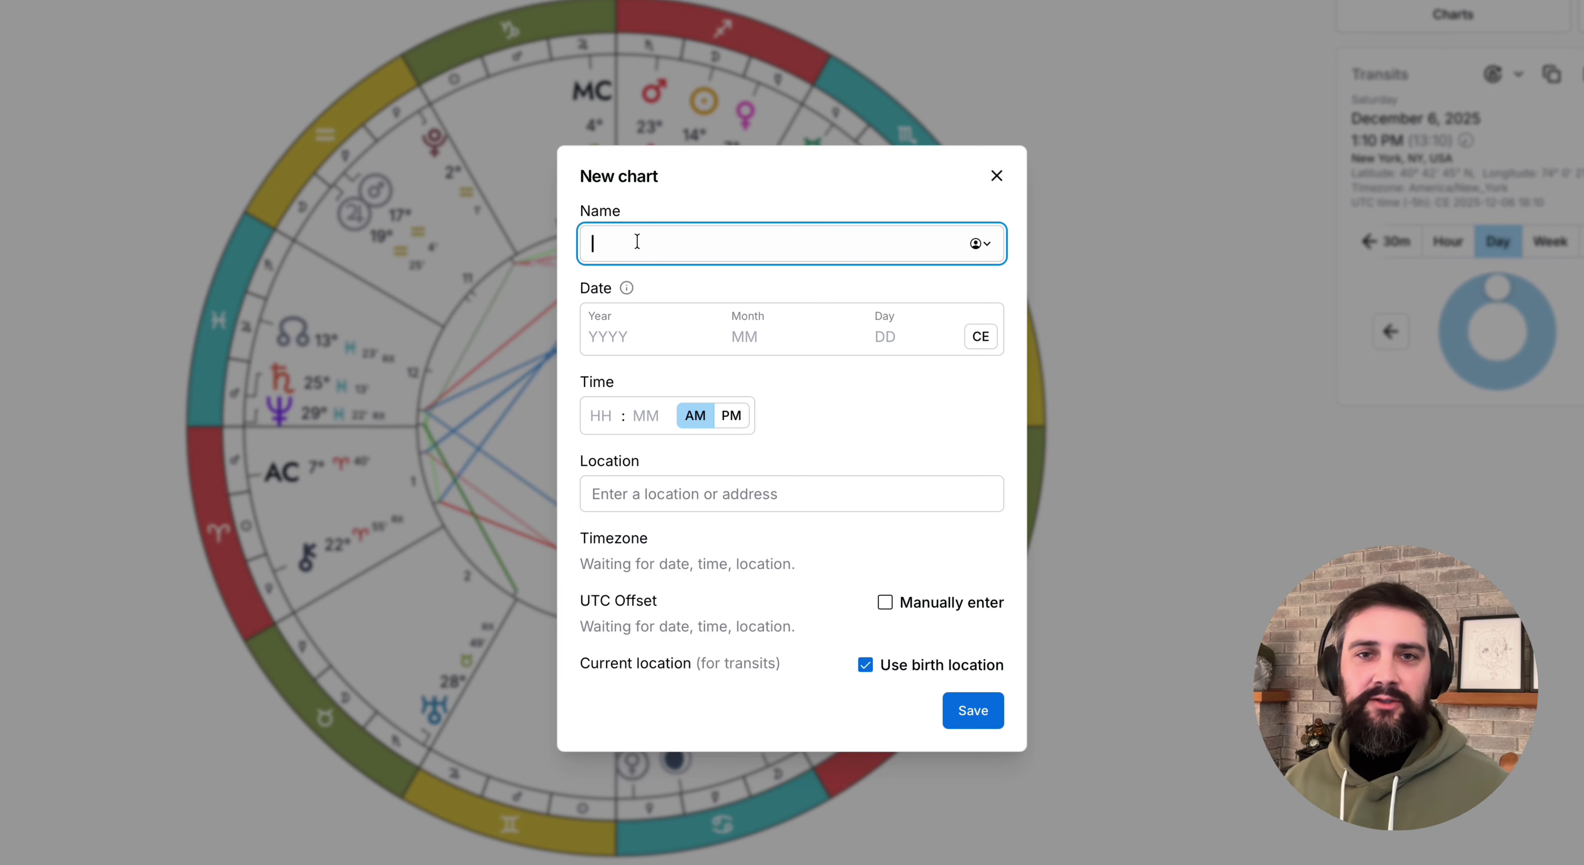
text(Mr. Be)
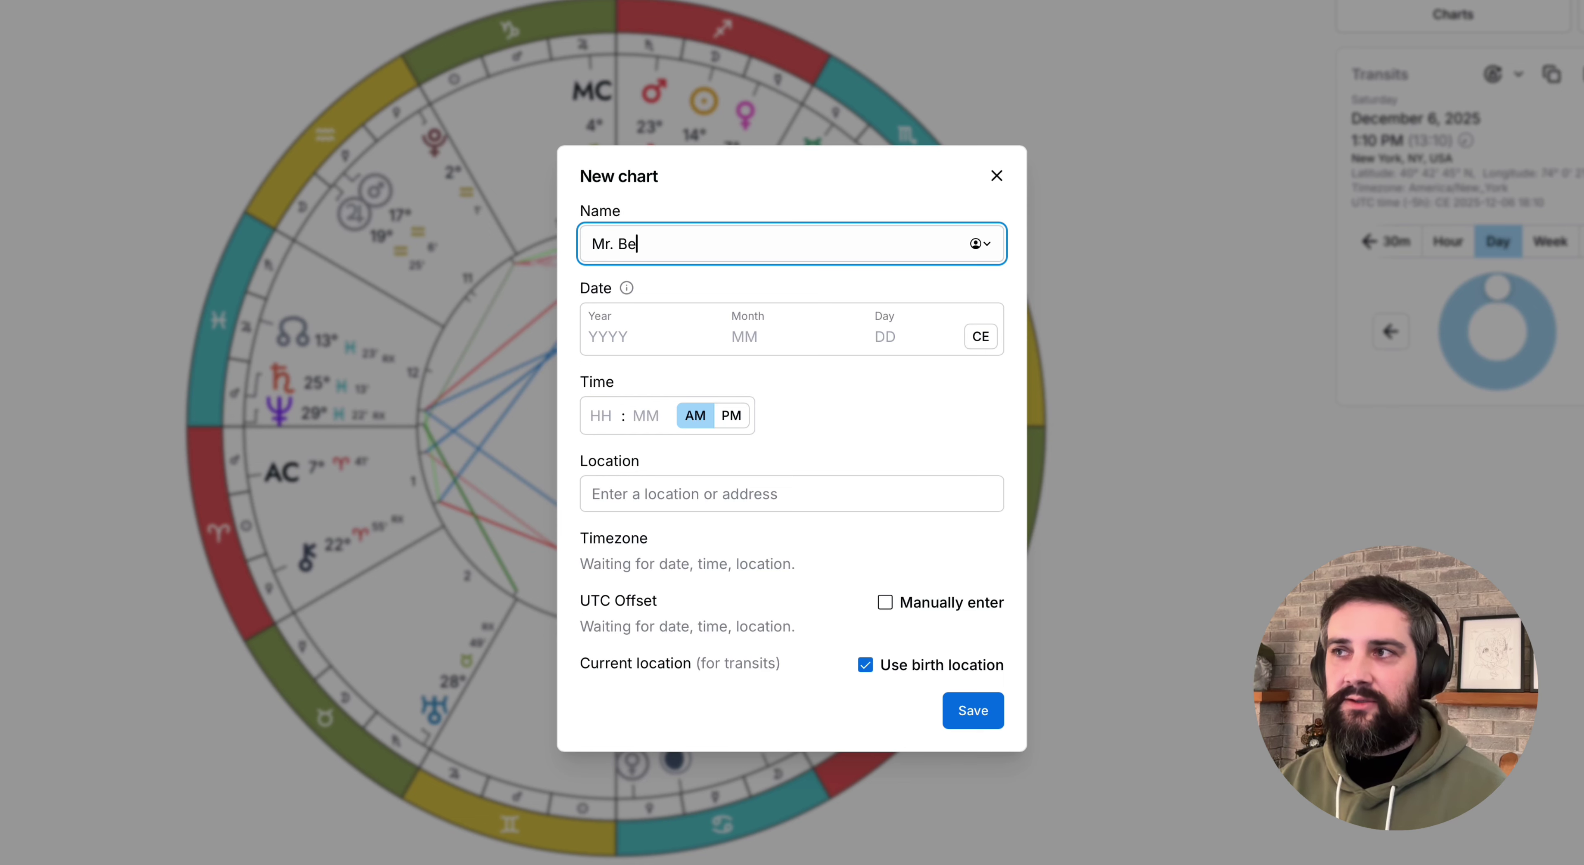
text(ast ()
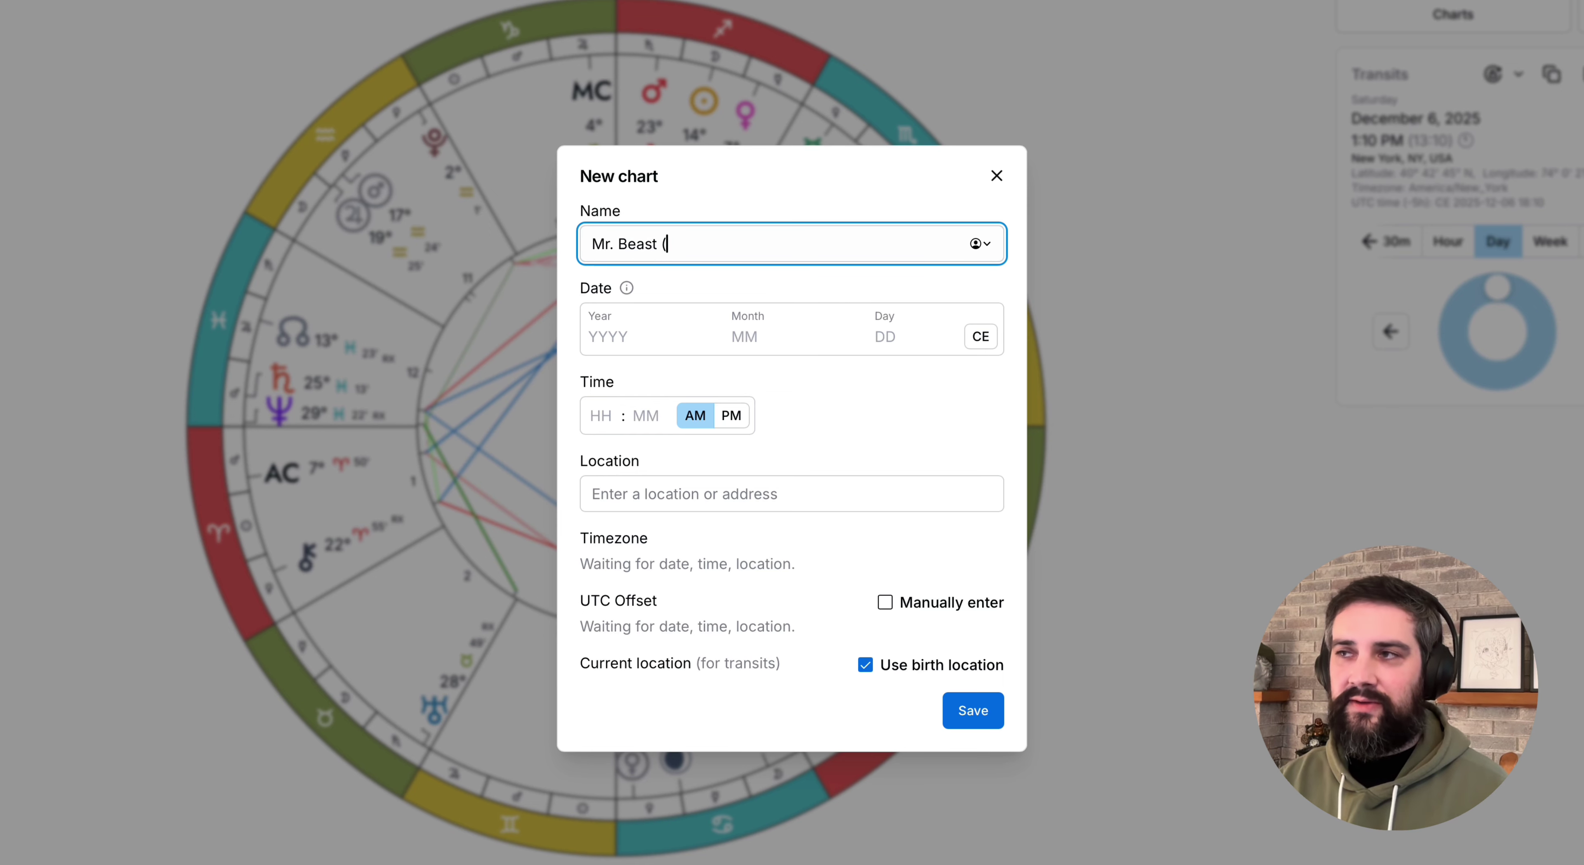
text(time unknown))
key(Tab)
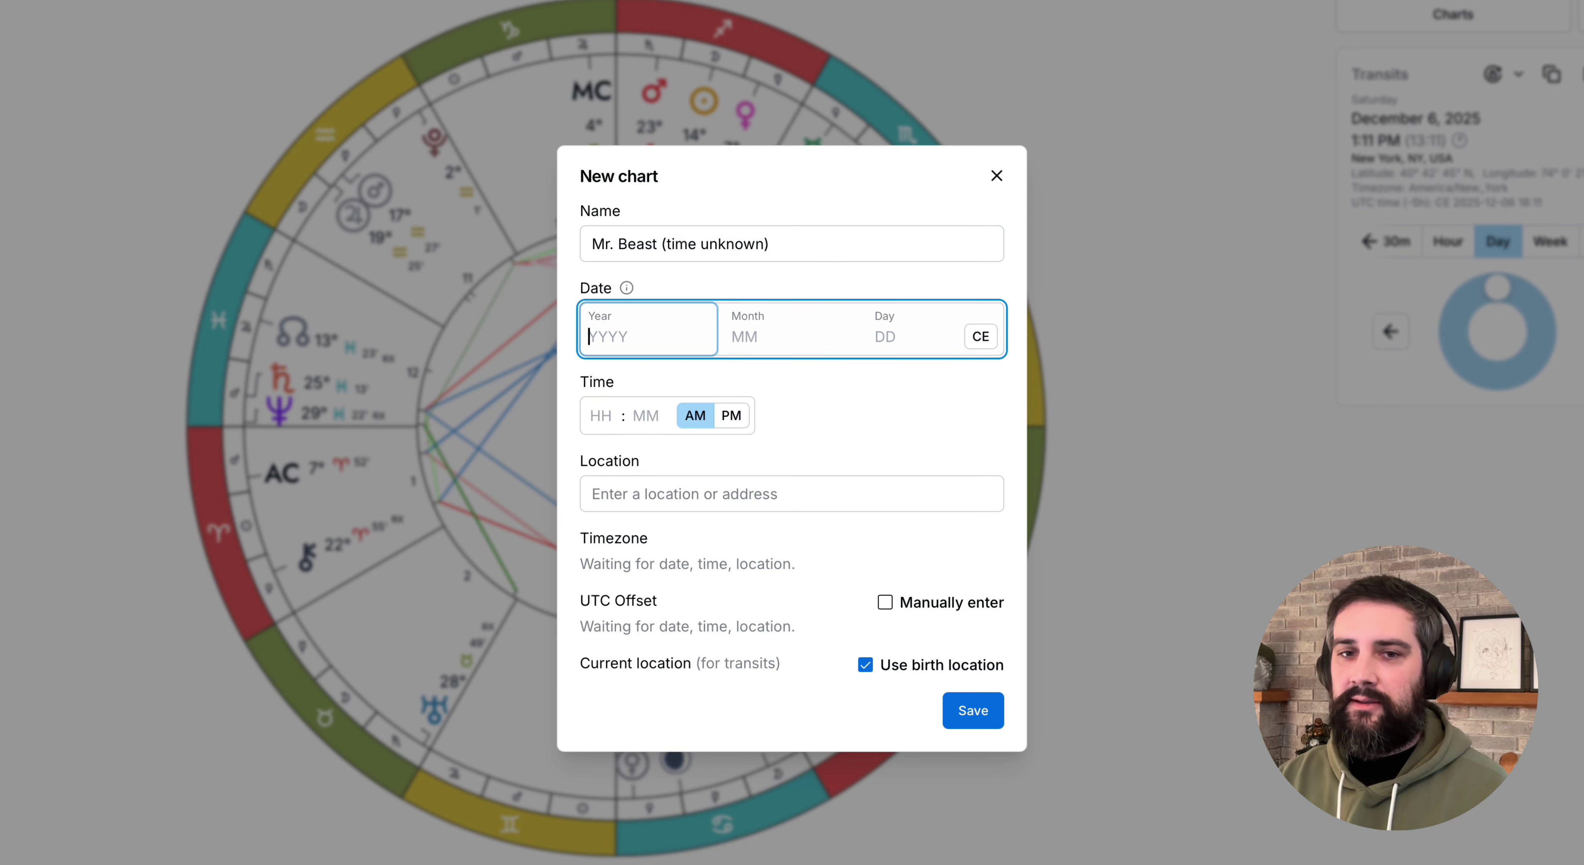
- Enter the year, month and day of birth for the new chart and set the time to 12:00
text(1998)
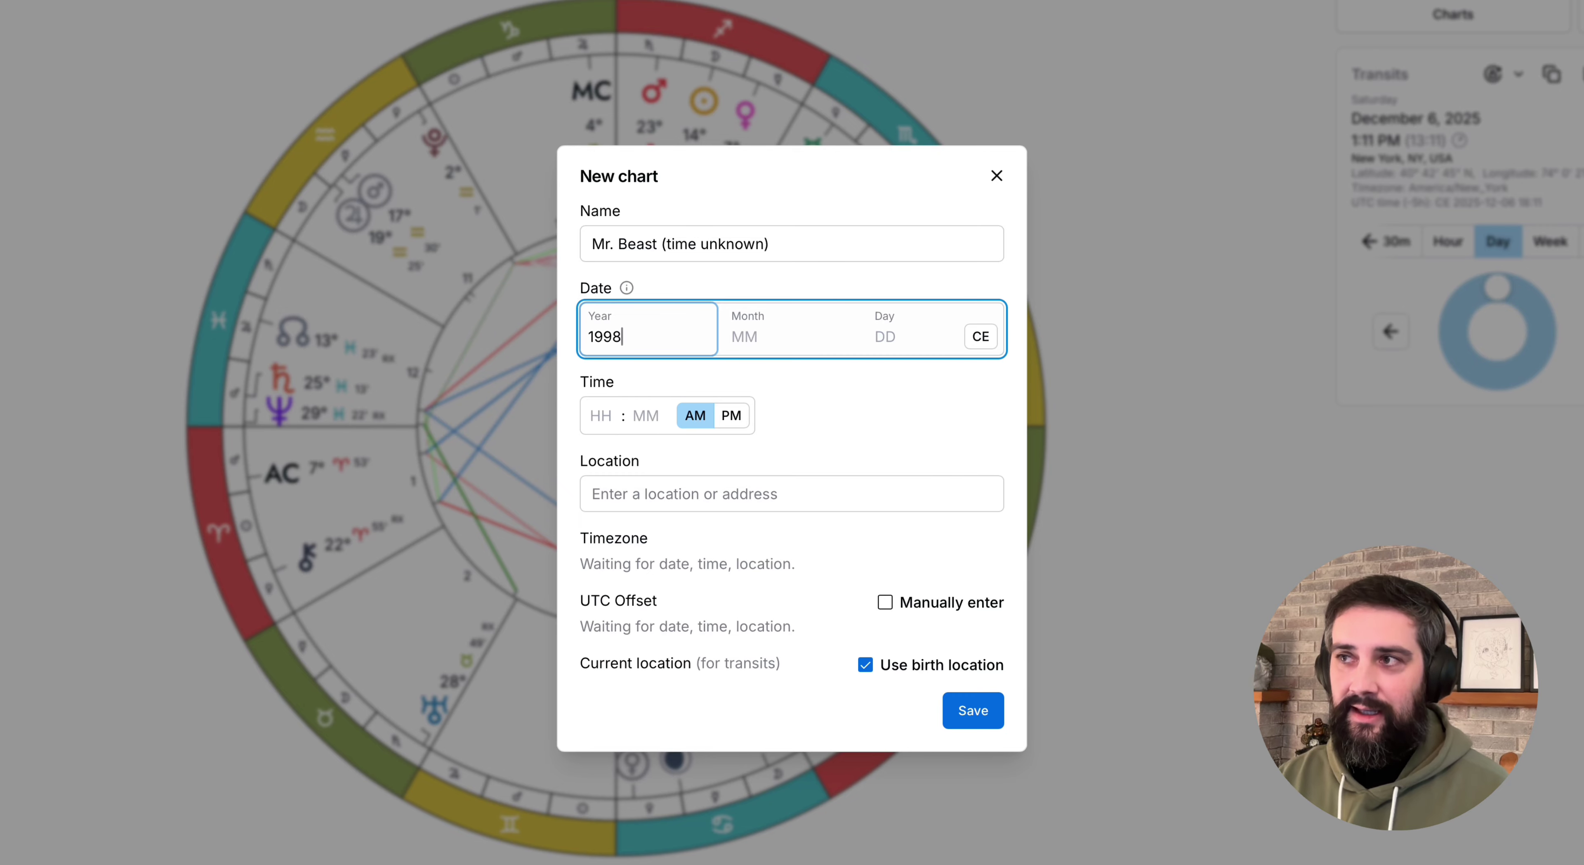
key(Tab)
text(05 )
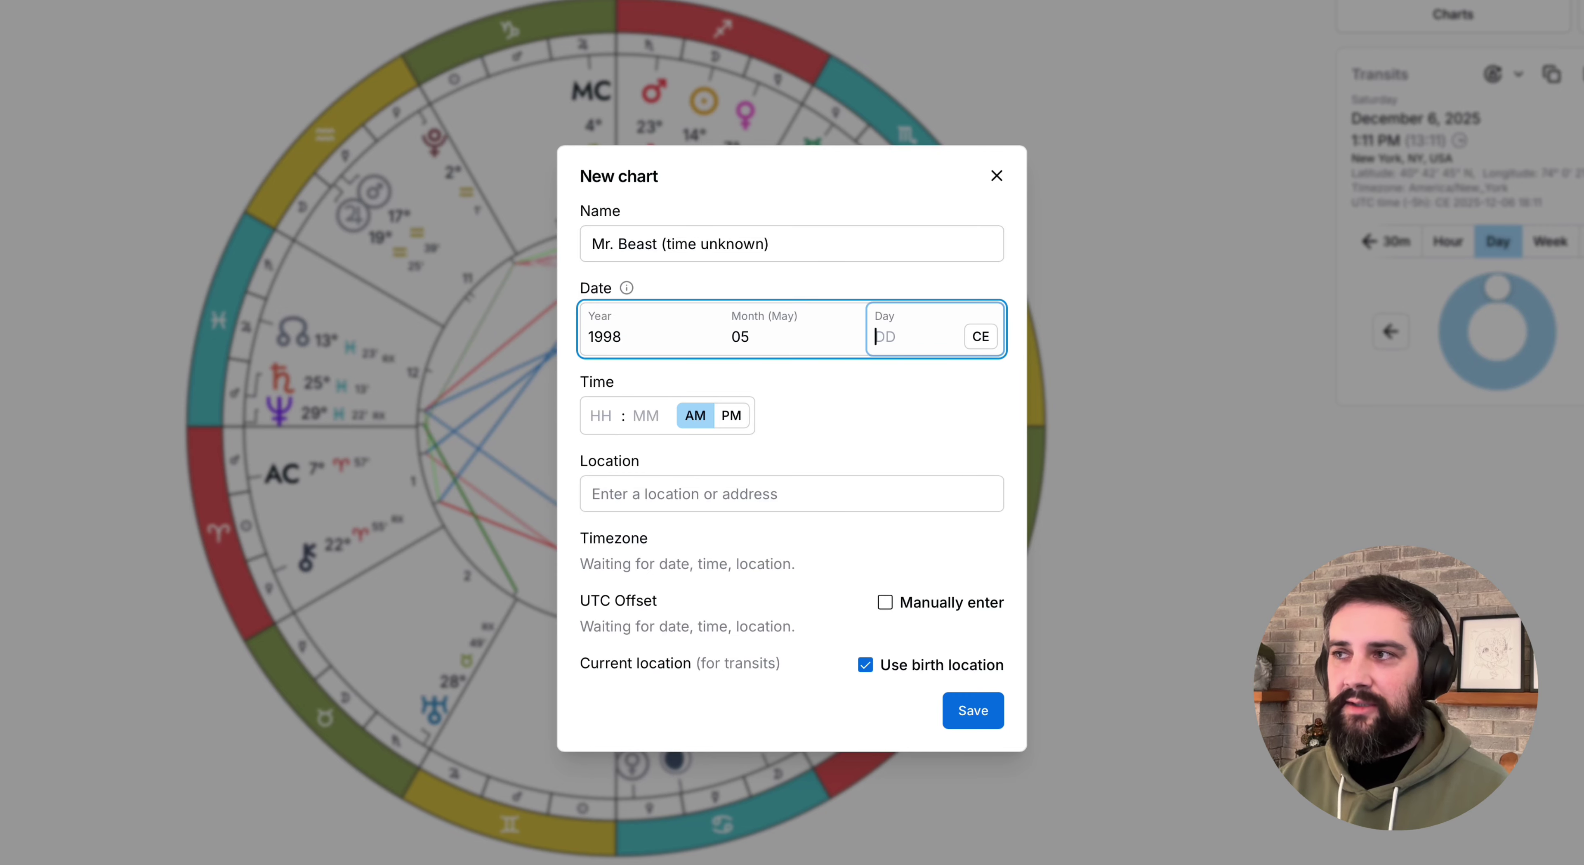
text(07)
key(Tab)
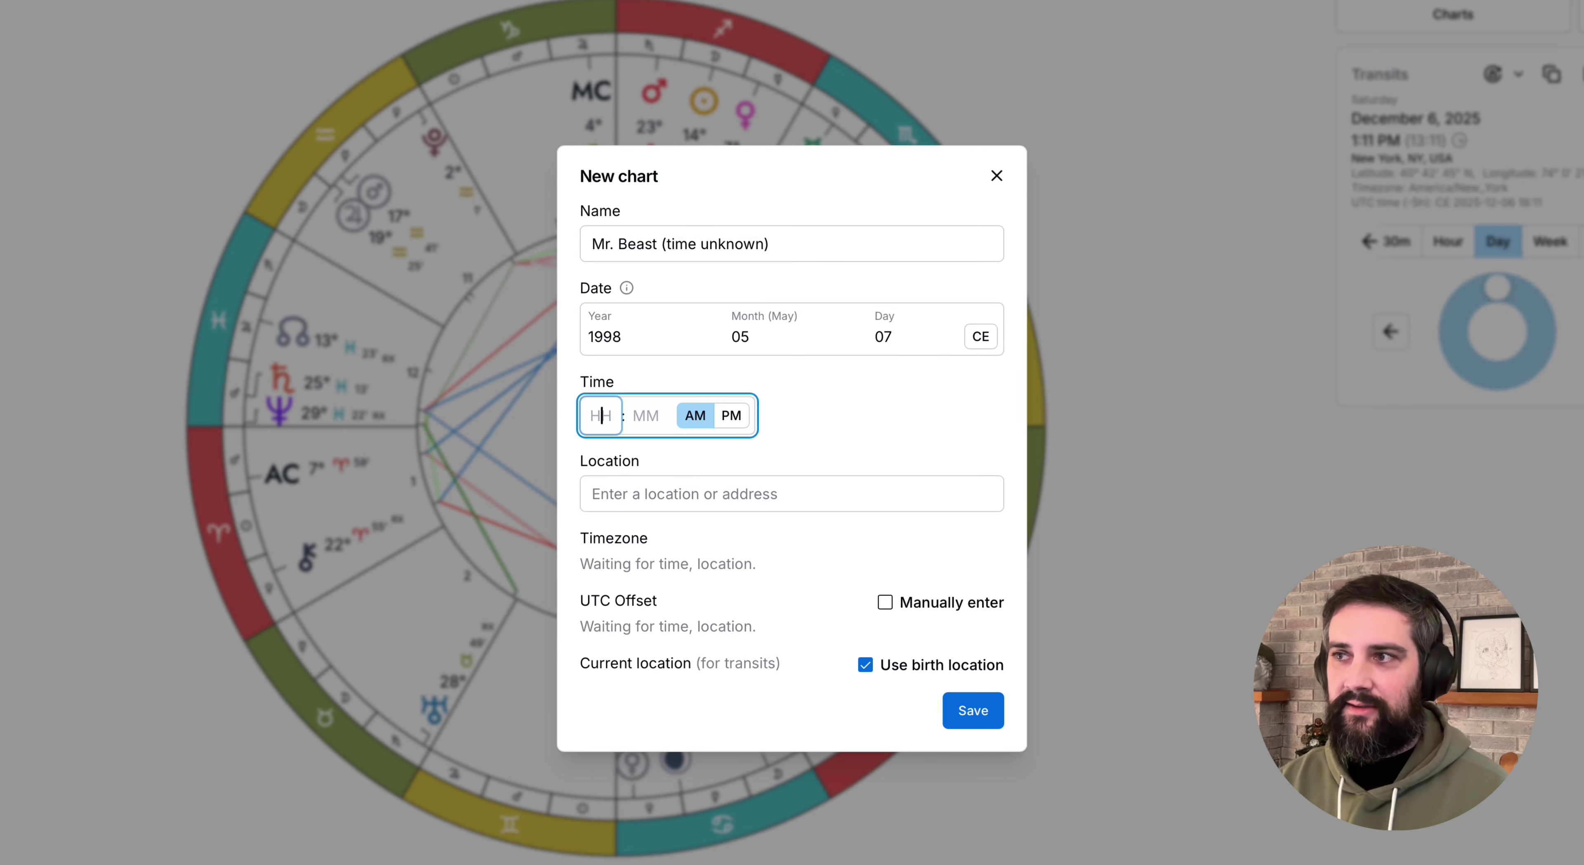
text(12)
key(Tab)
text(00)
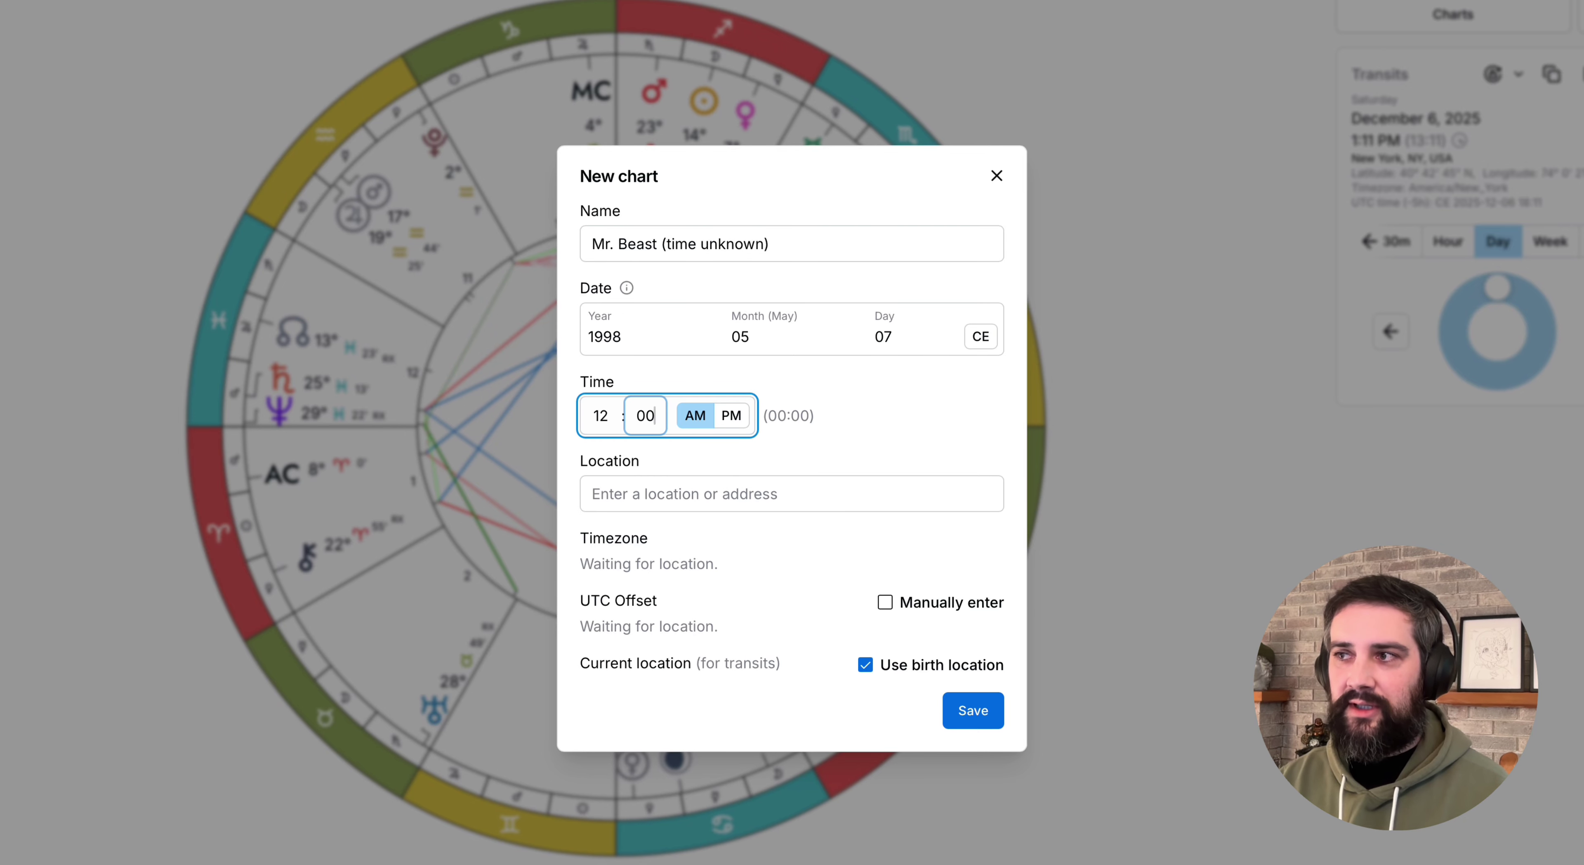
- Try 10 and 19 as the birth hour, and set the hour back to 12
key(shift+Tab)
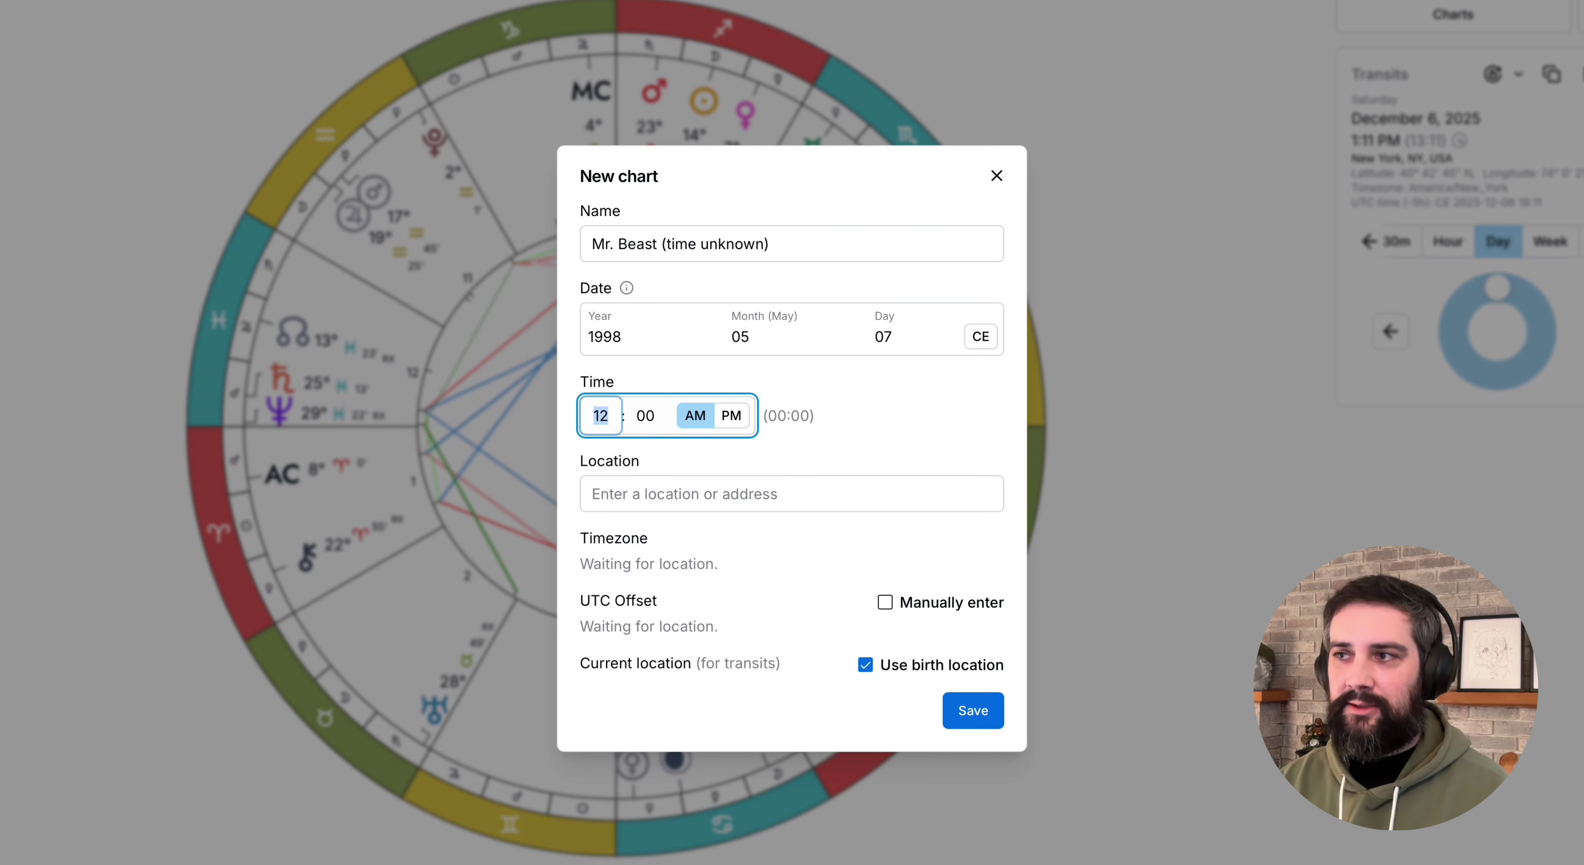
text(10)
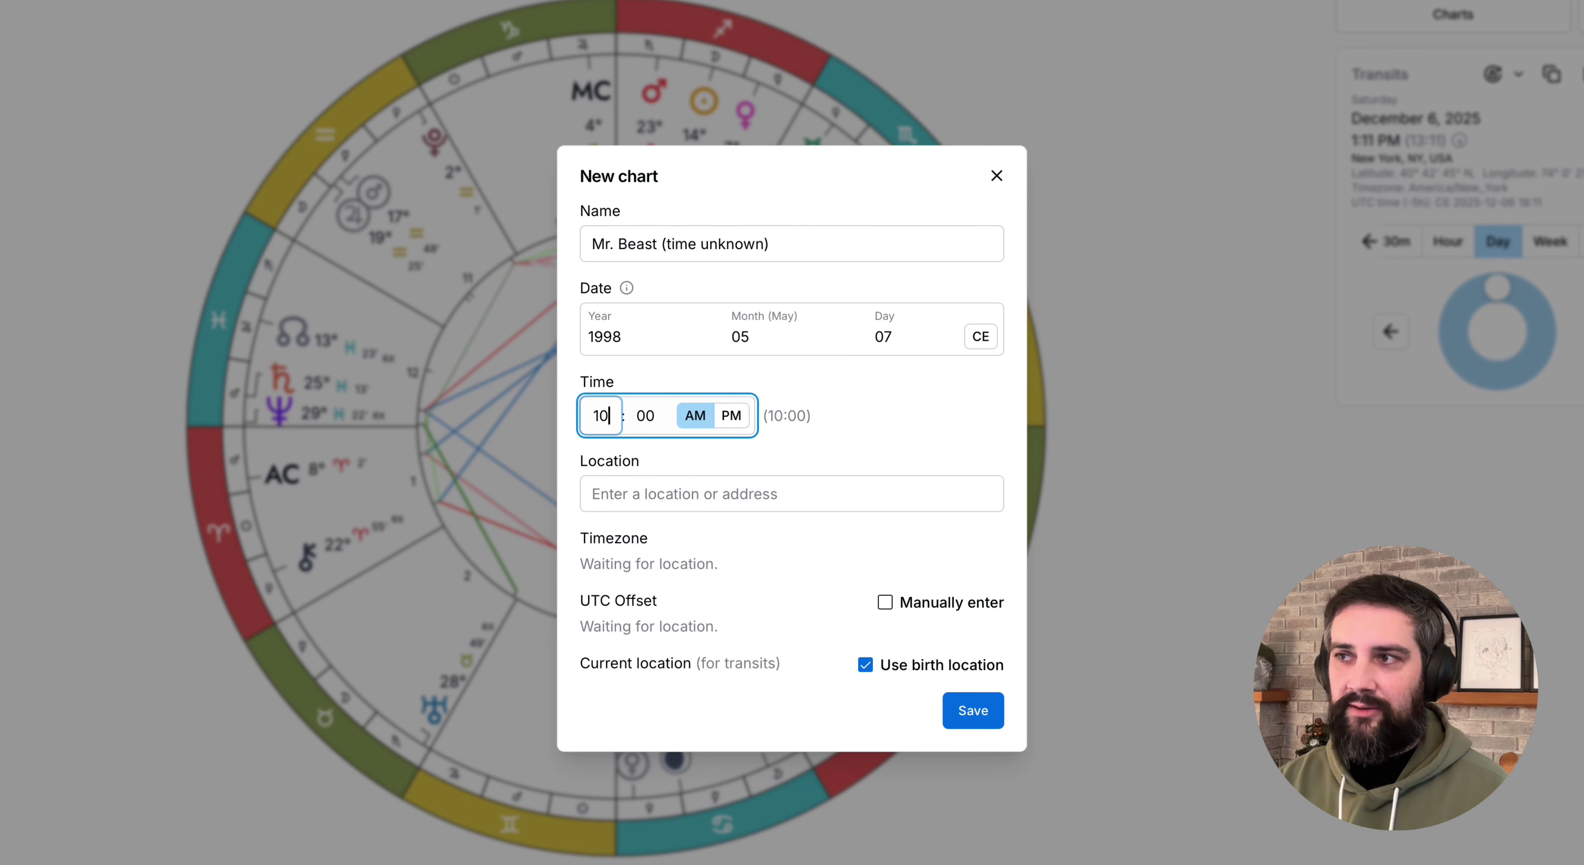
key(BackSpace)
text(9)
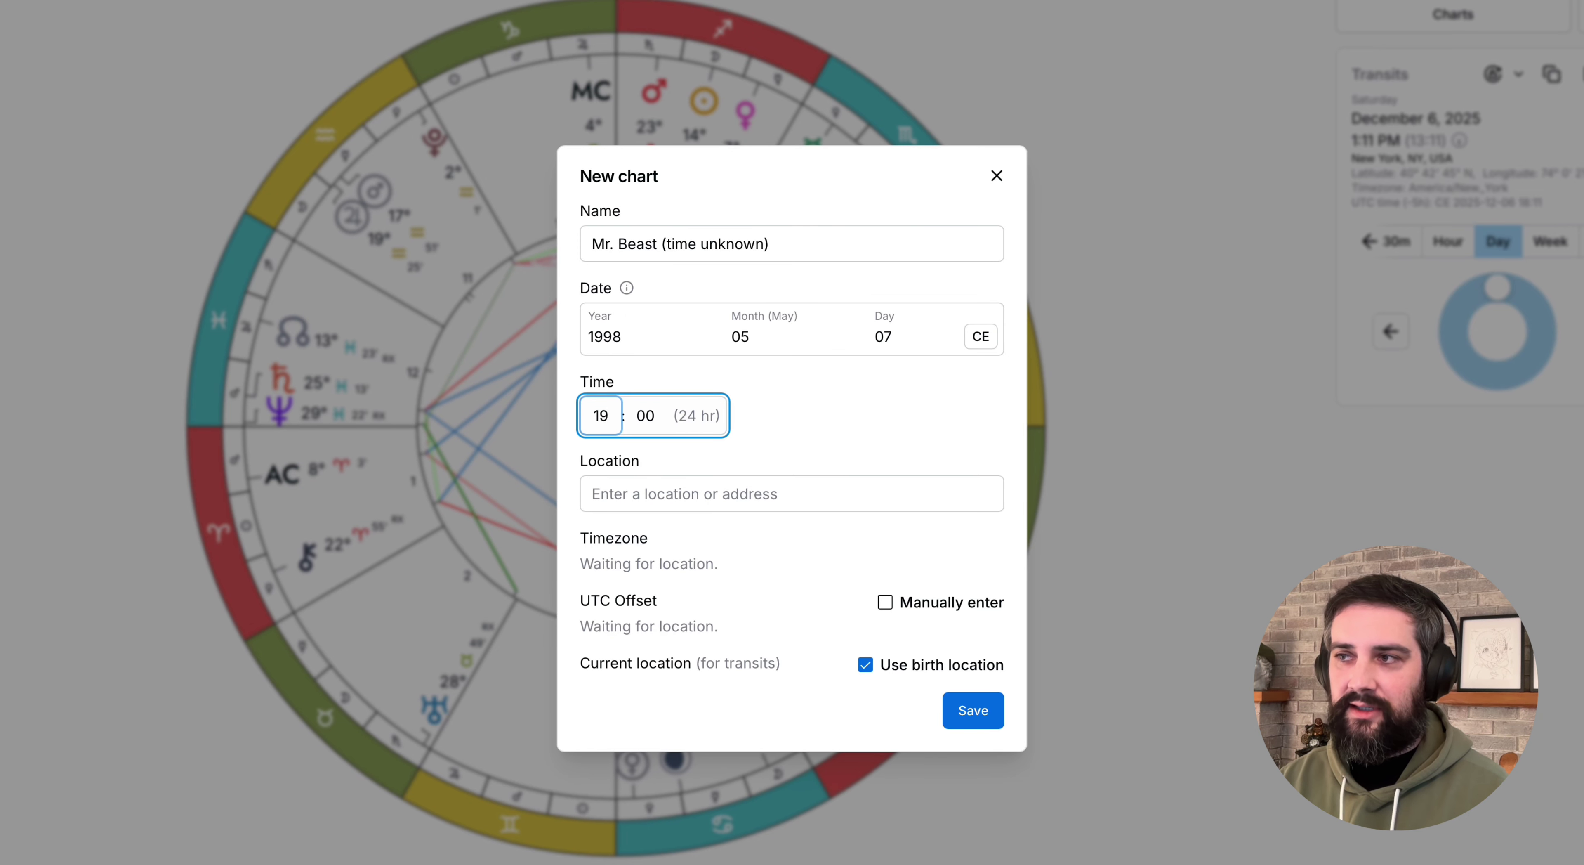
key(BackSpace)
text(2)
key(shift+Tab)
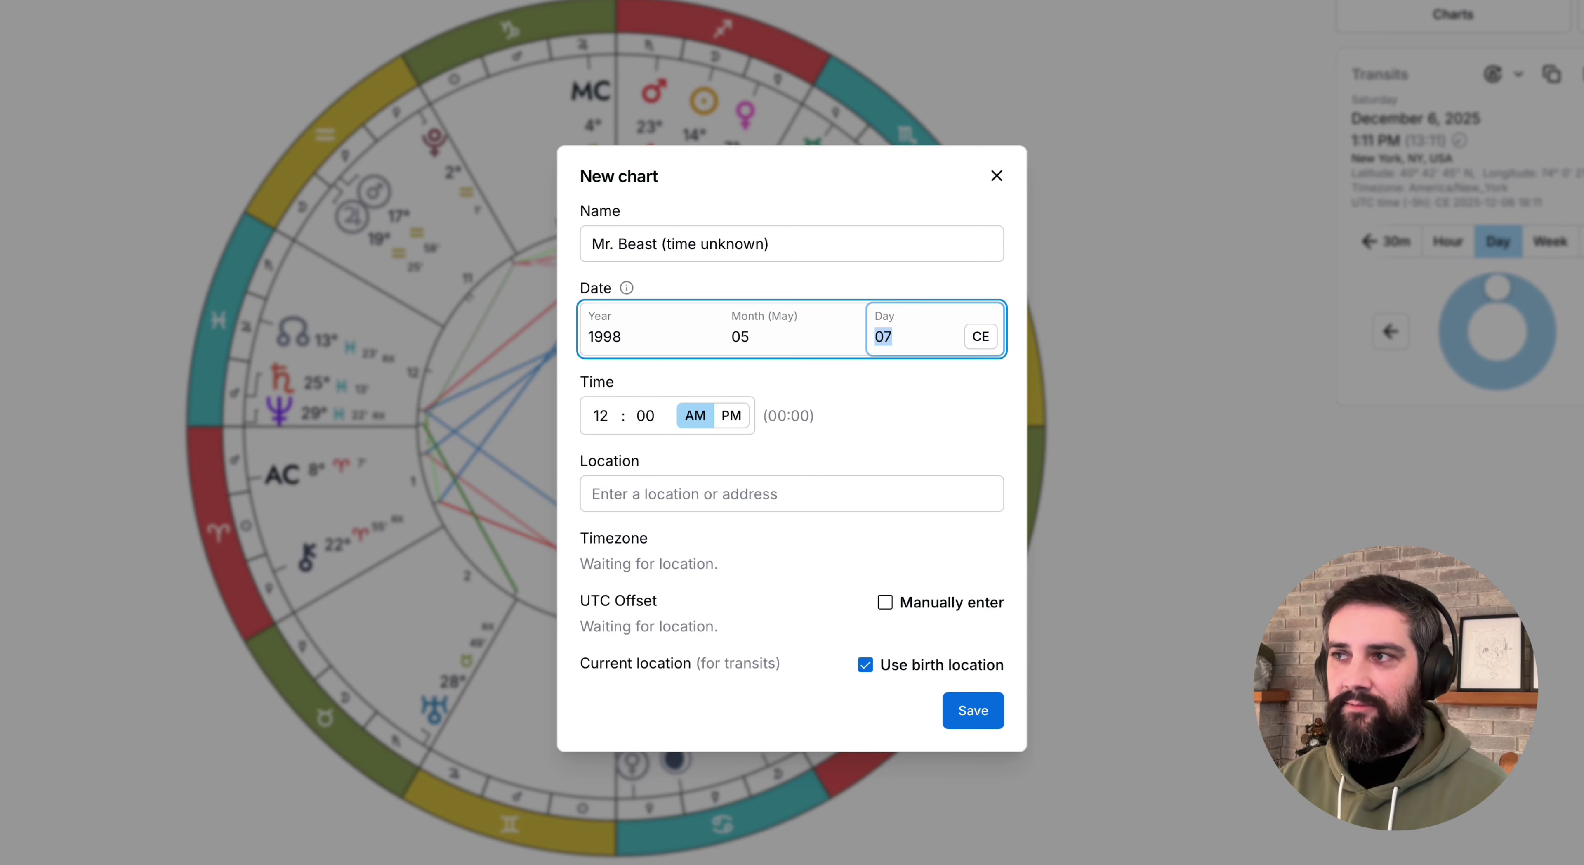
- Go back through the date and time entries and switch the 12:00 birth time to PM
key(shift+Tab)
key(shift+Tab)
key(shift+Tab)
key(Tab)
key(Tab)
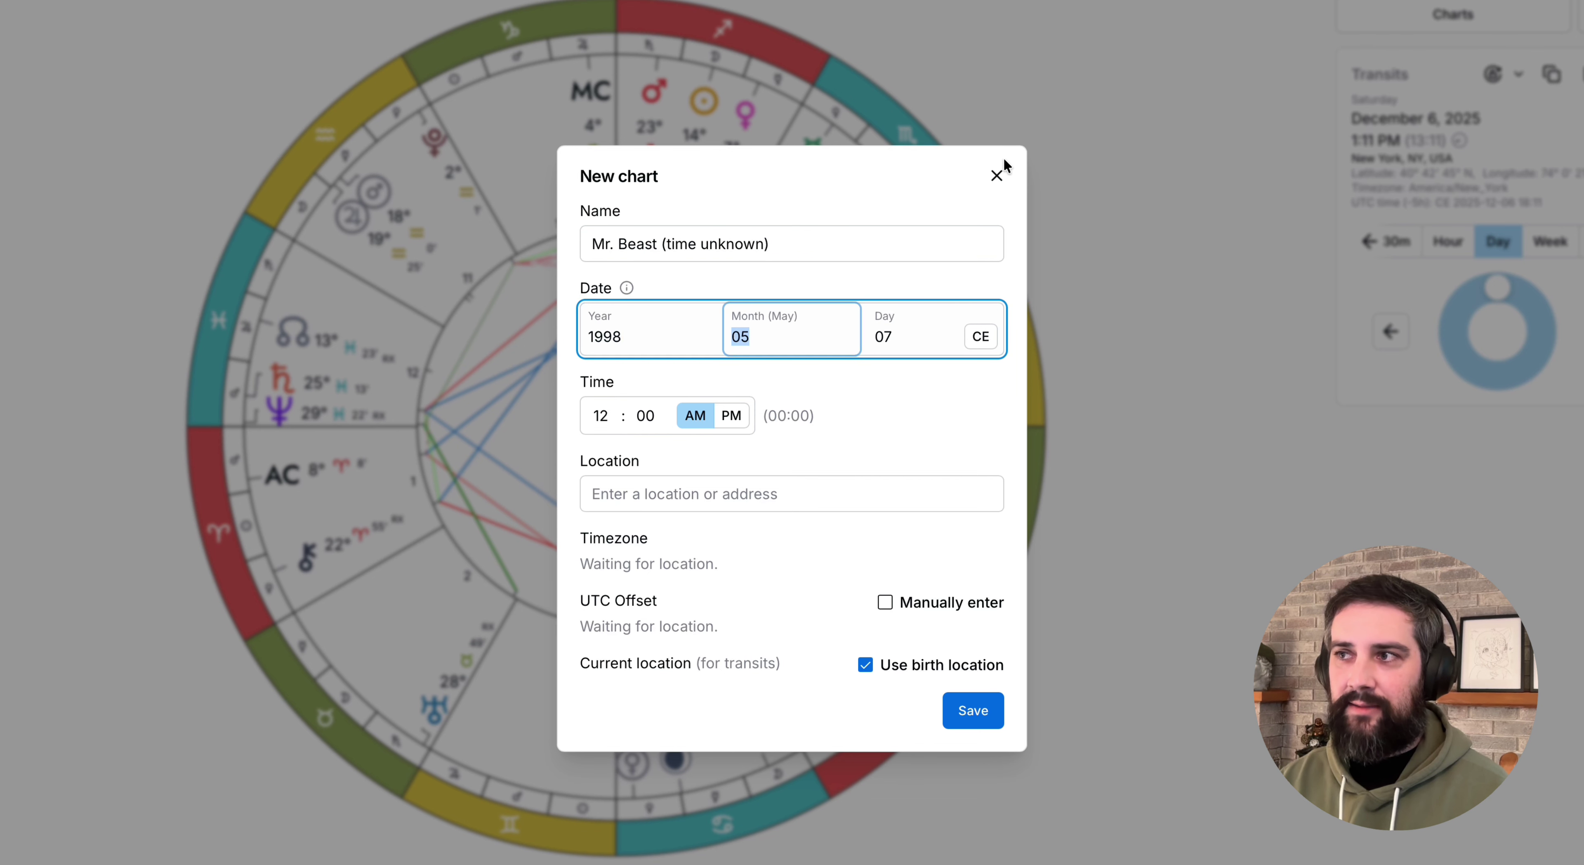
key(Tab)
key(Tab)
key(Tab)
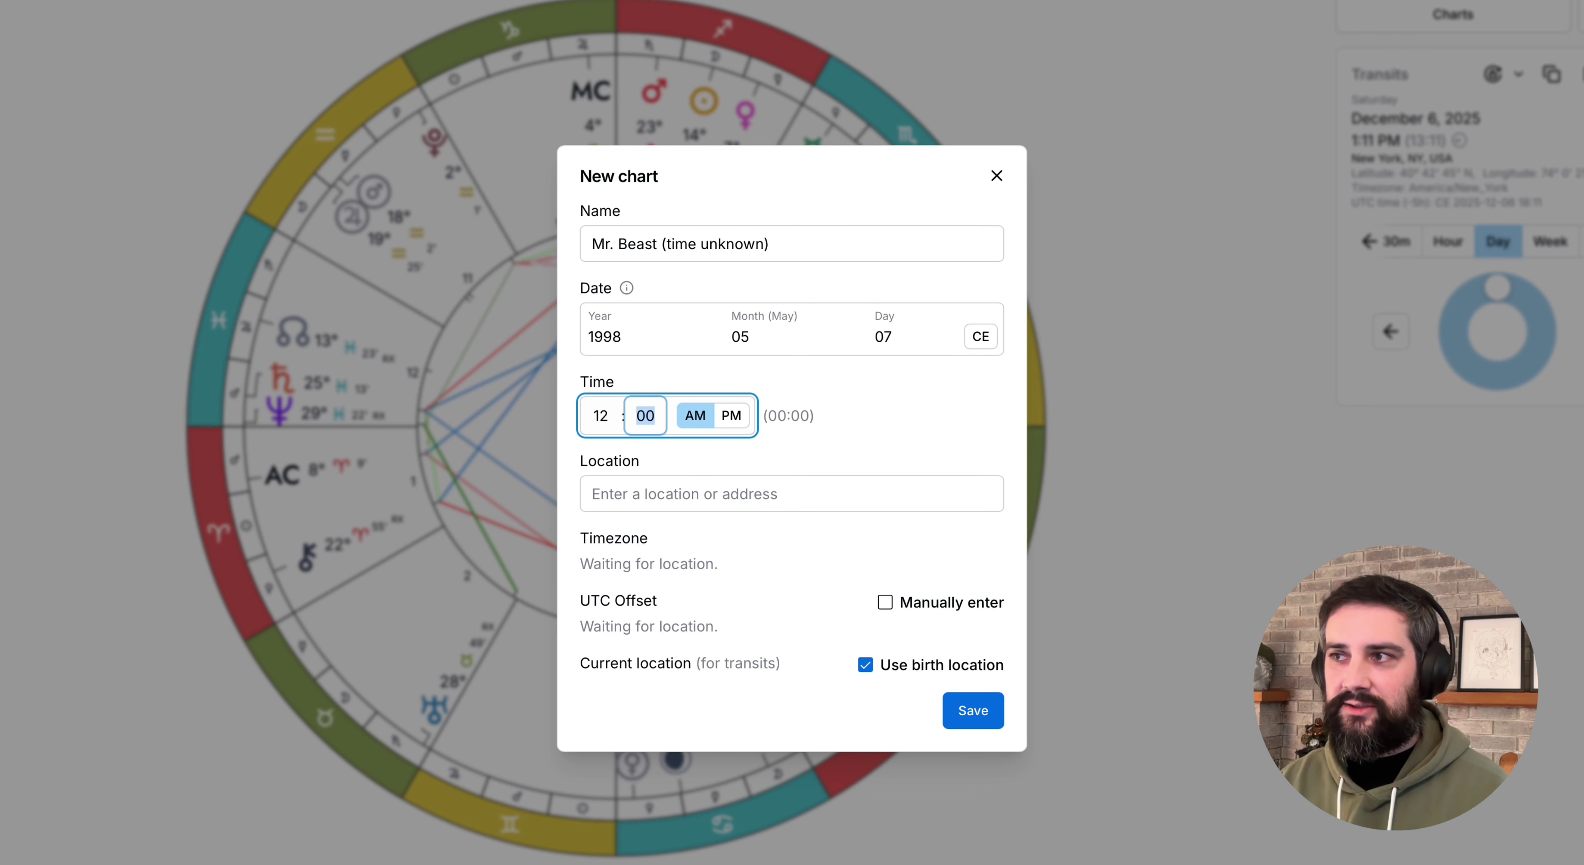
key(Tab)
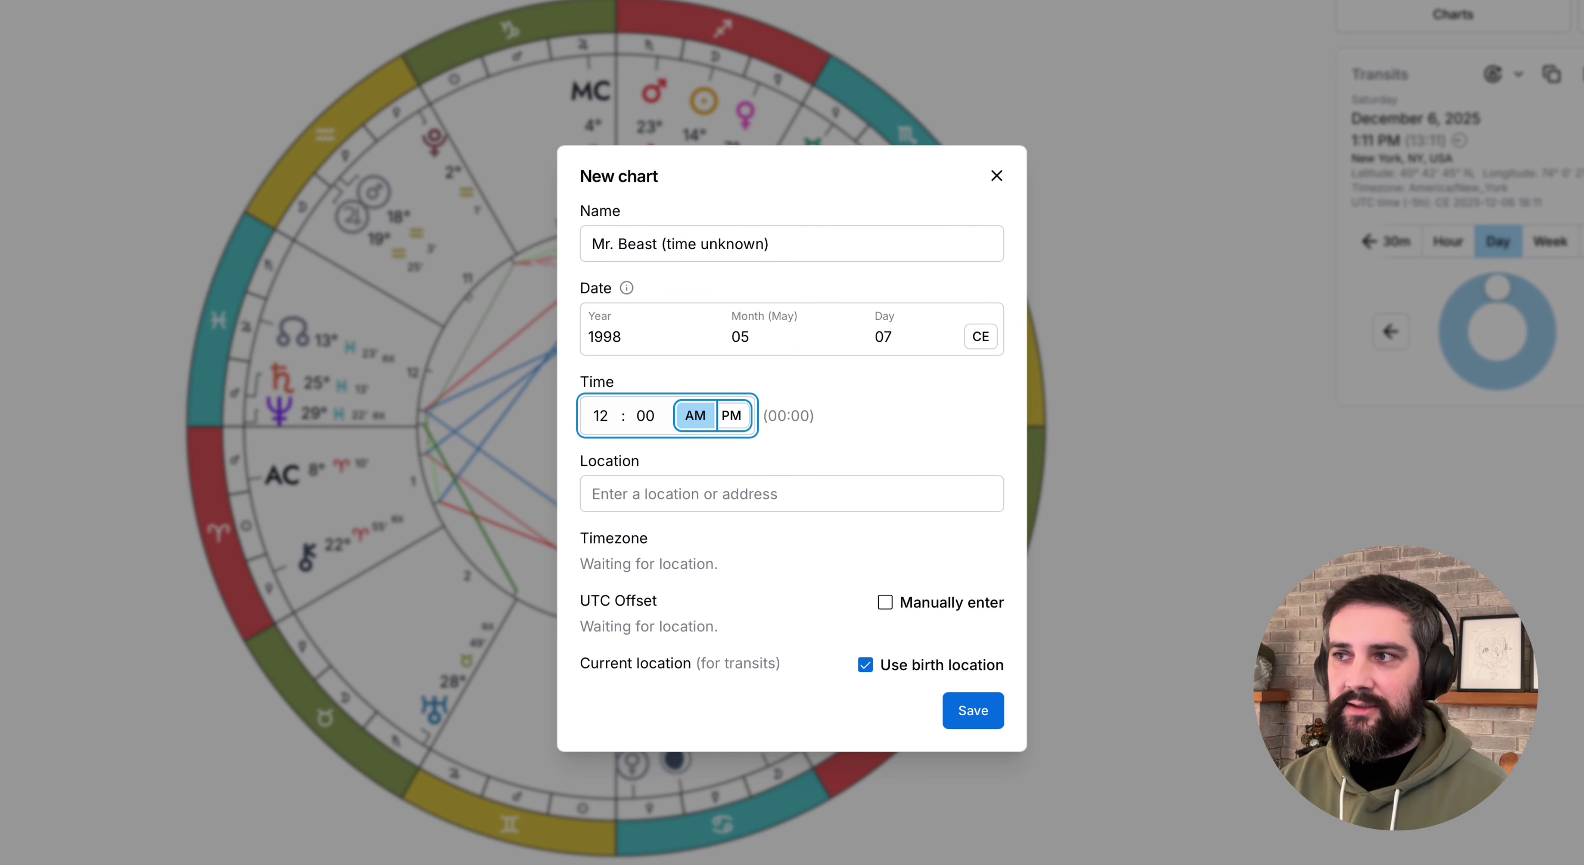
key(Right)
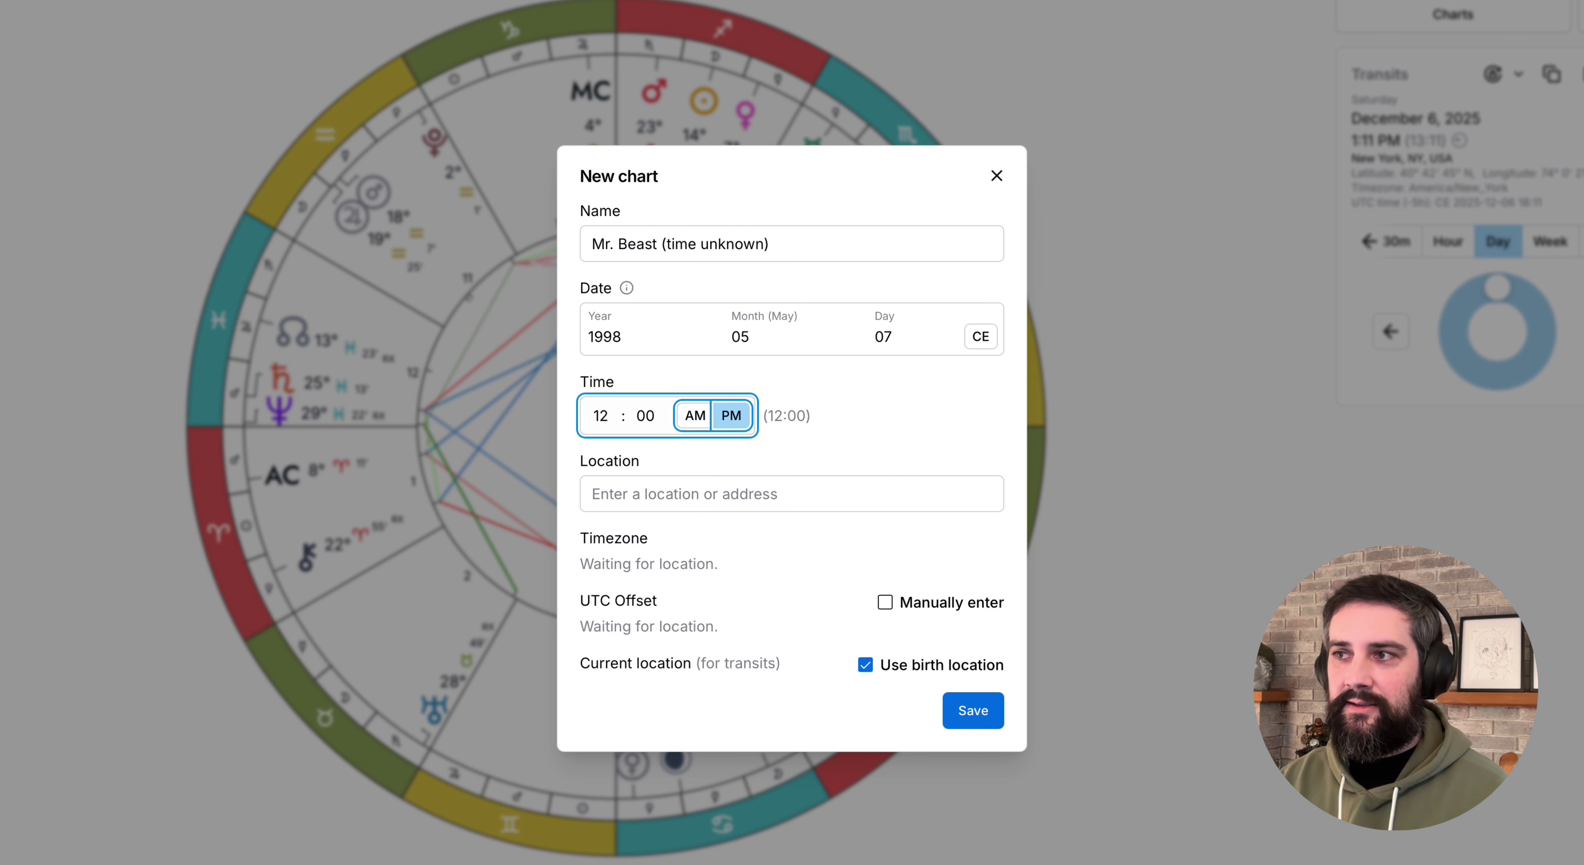
- Set the new chart's birth location to Wichita, KS, USA from the suggested places
key(Tab)
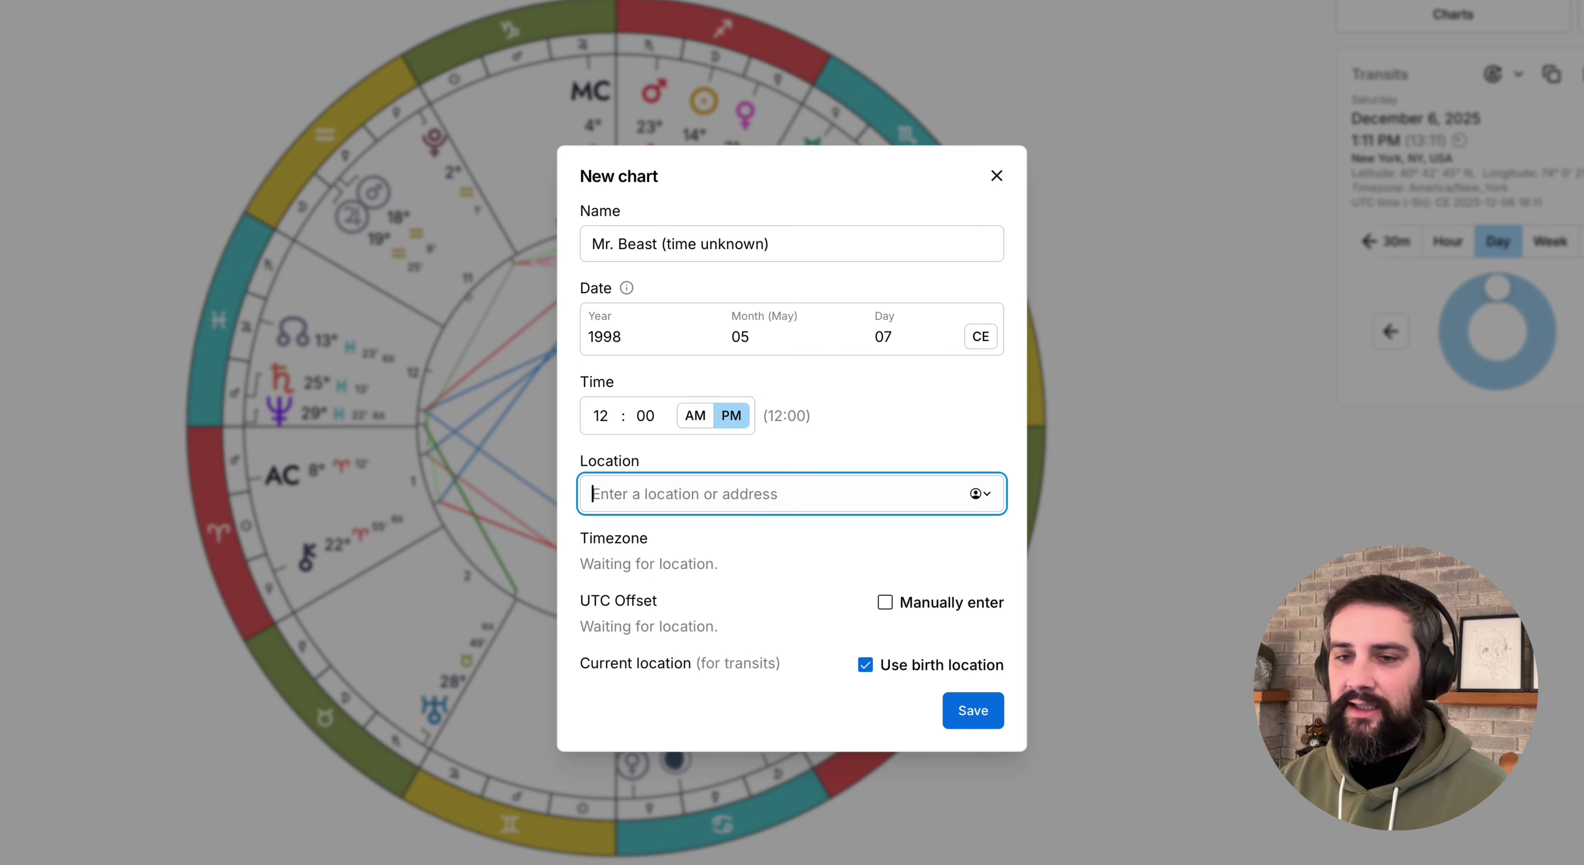
text(Wi)
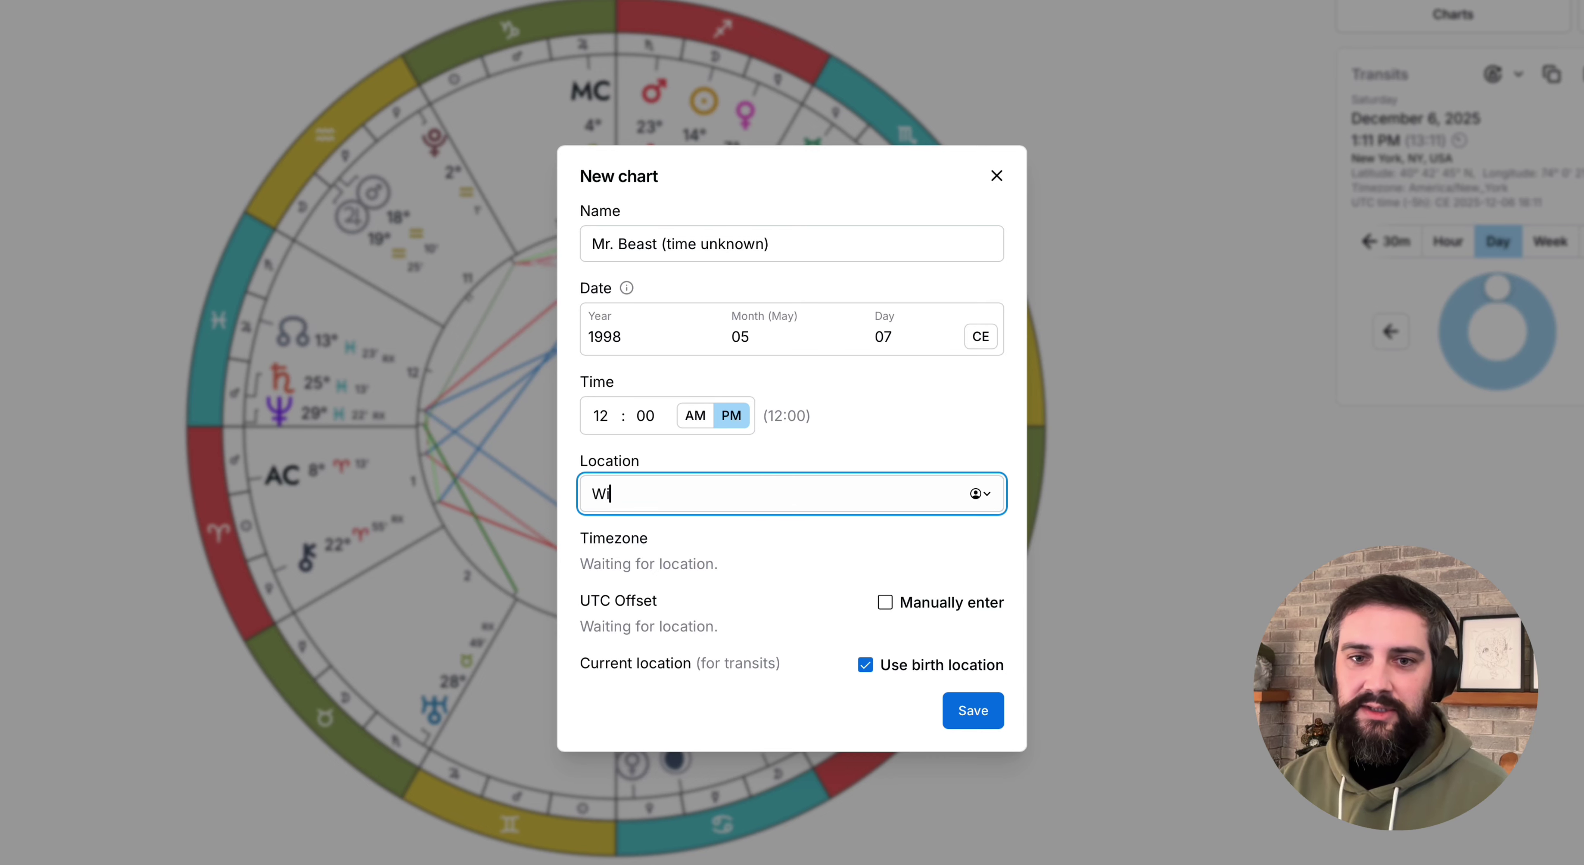
text(chita, K)
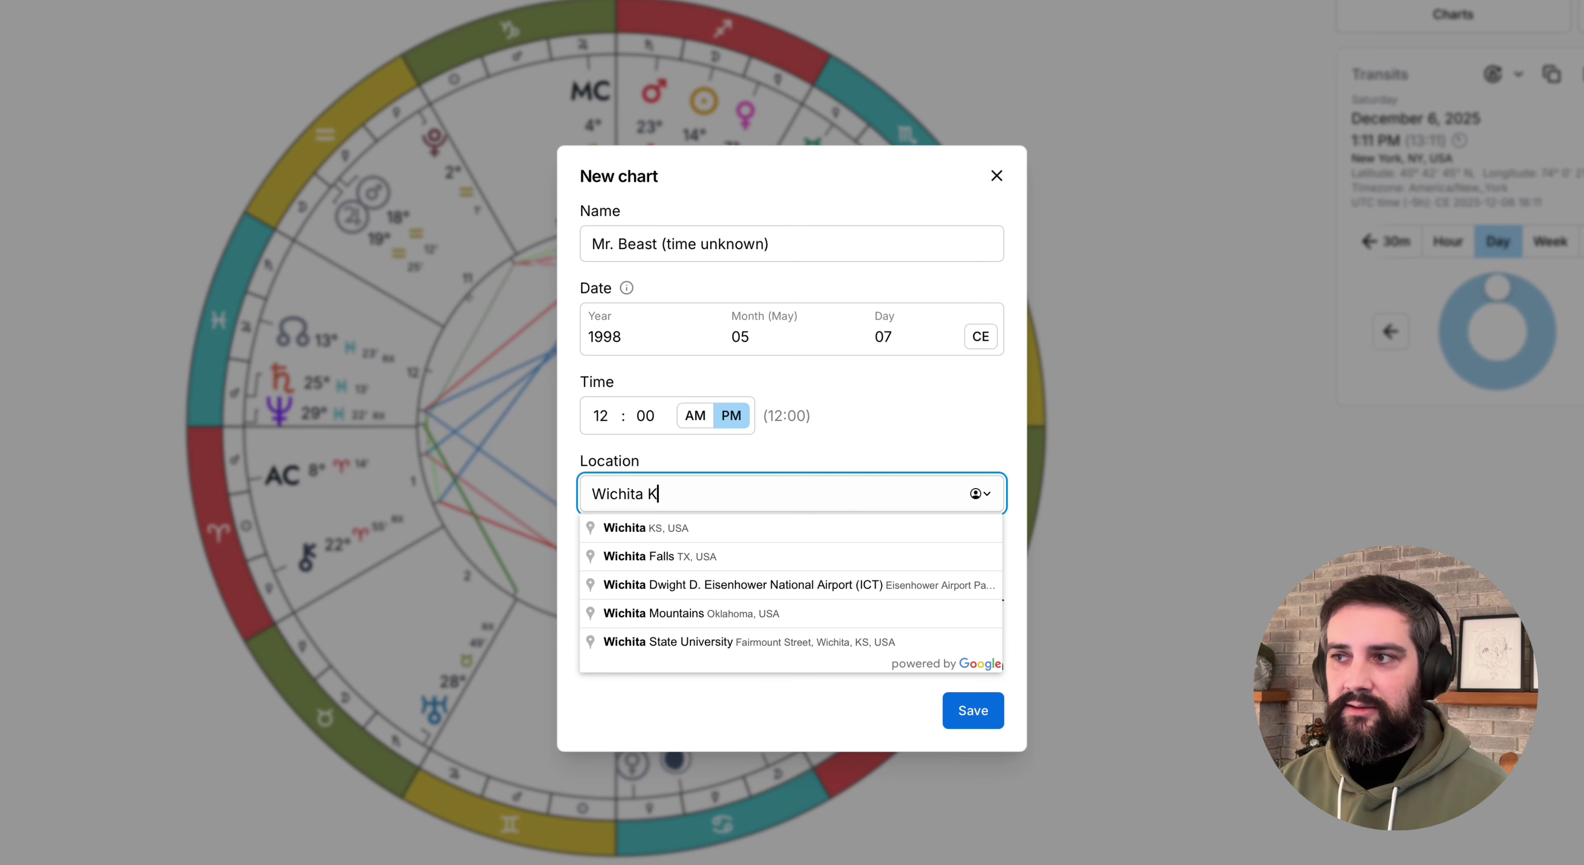
key(Down)
key(Return)
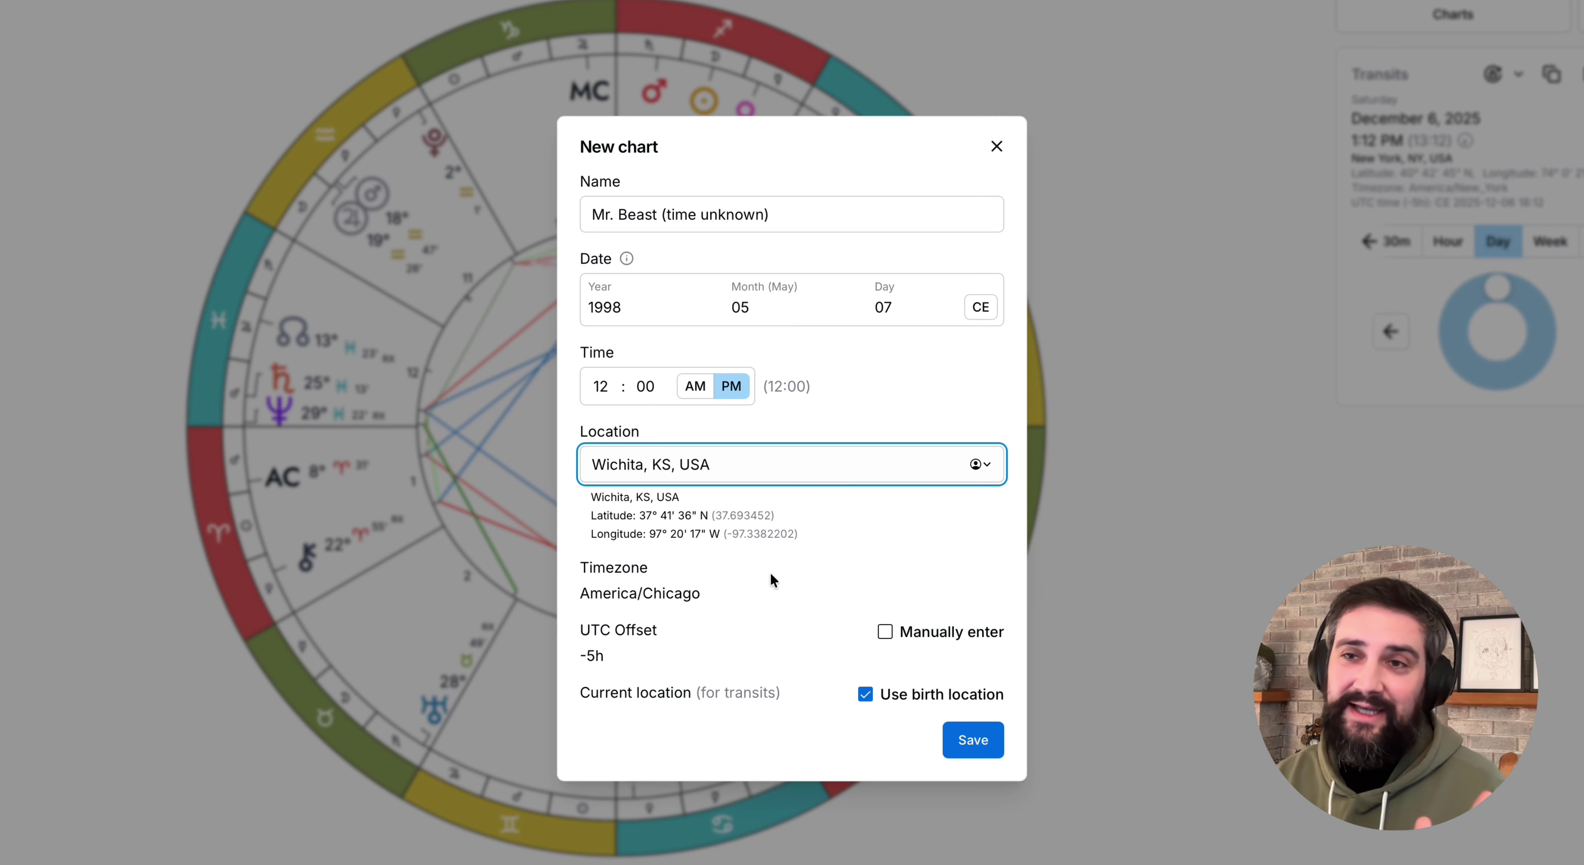
- Examine the chart's timezone and UTC offset, turning manual entry of the offset on and off again
click(824, 561)
drag(583, 591, 810, 601)
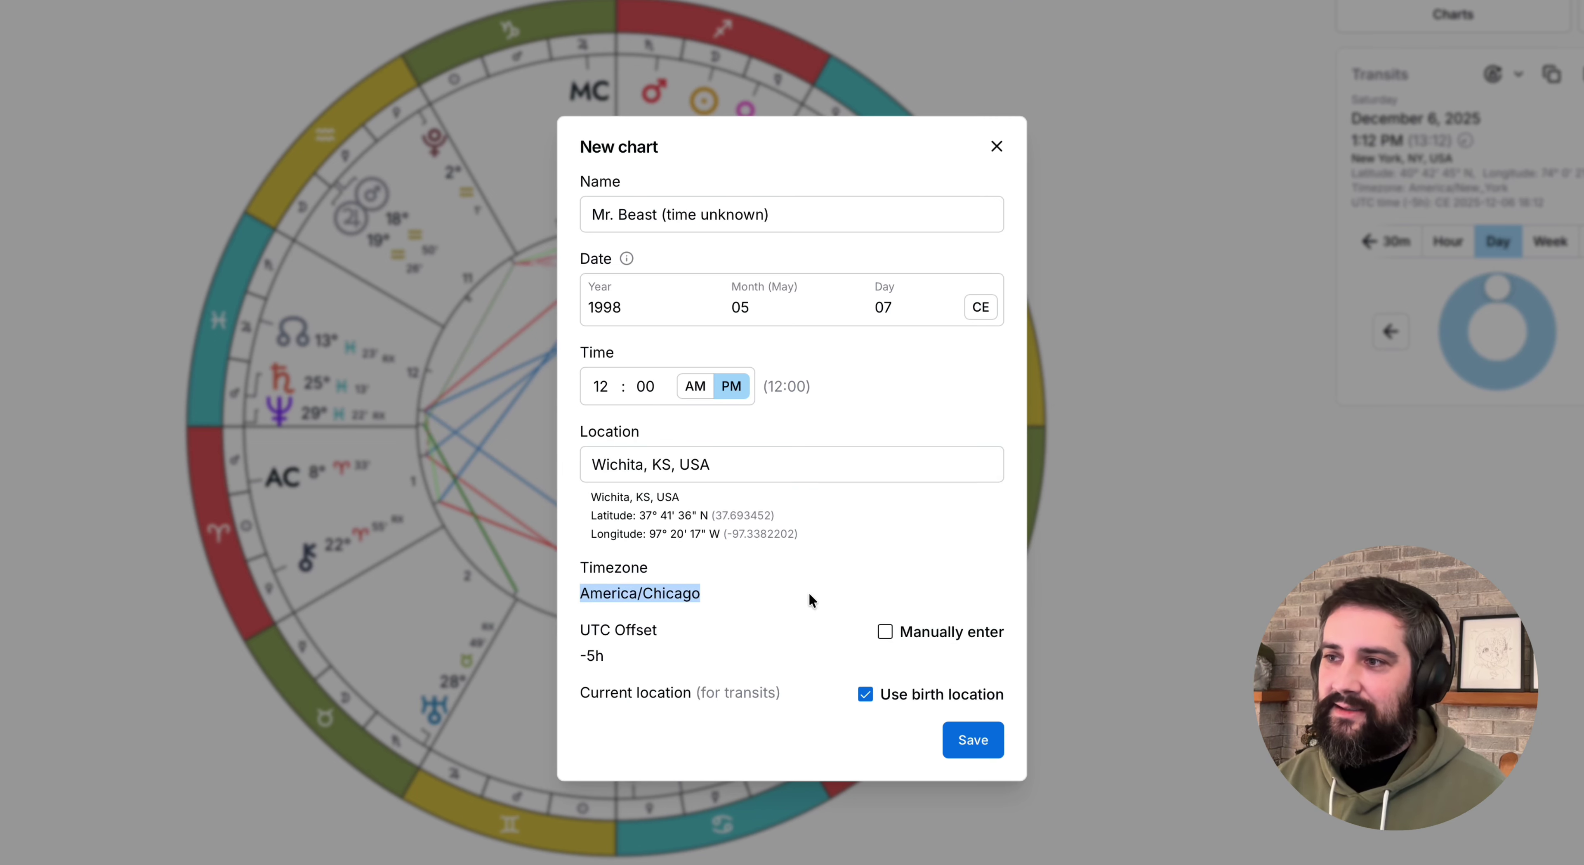
click(624, 630)
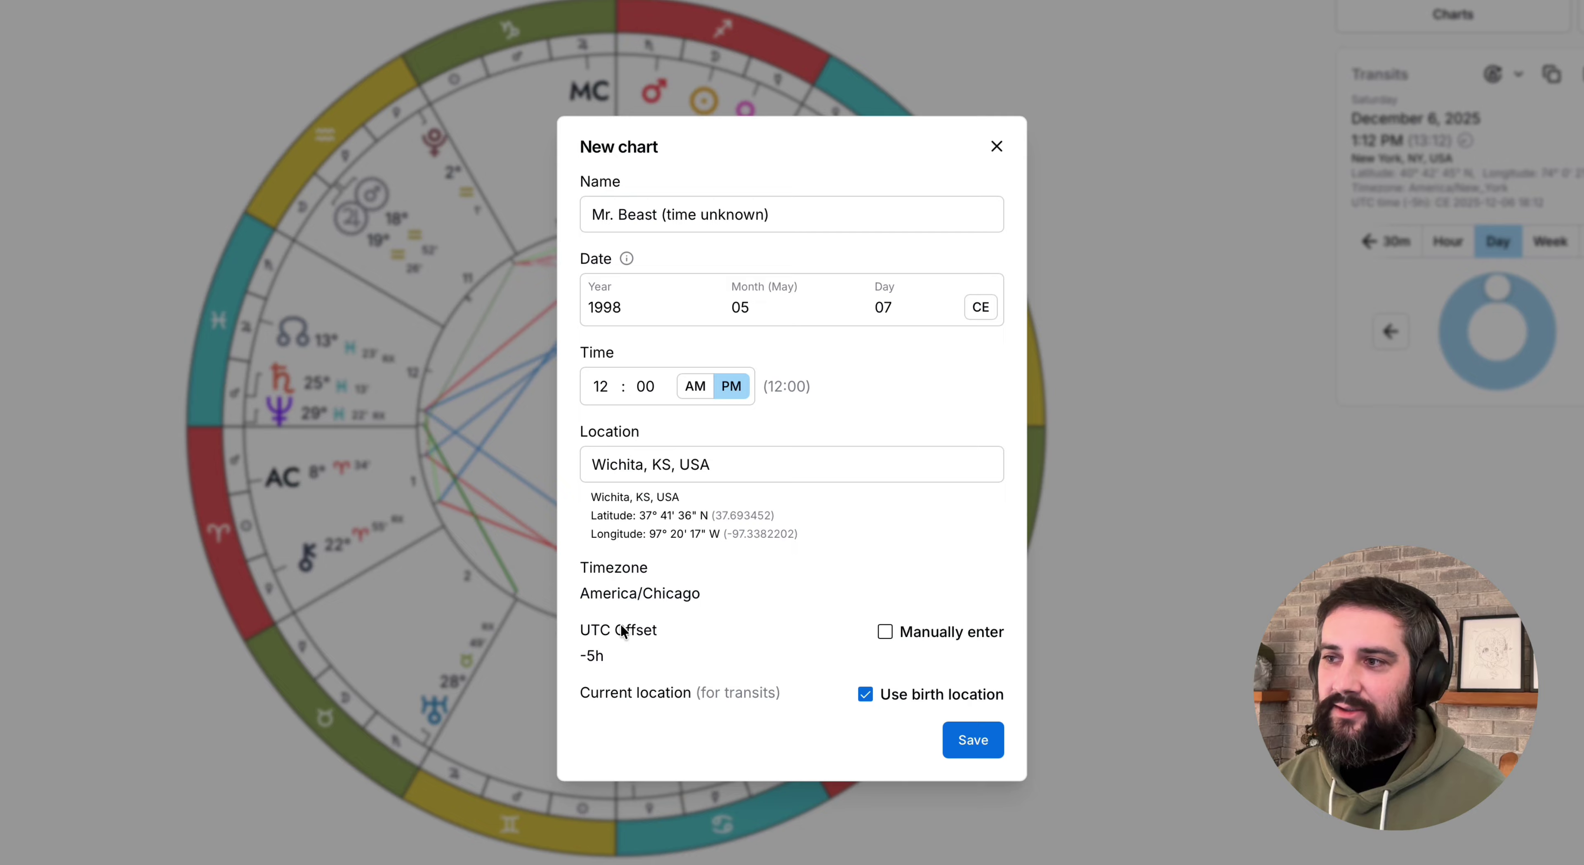
drag(589, 630, 724, 640)
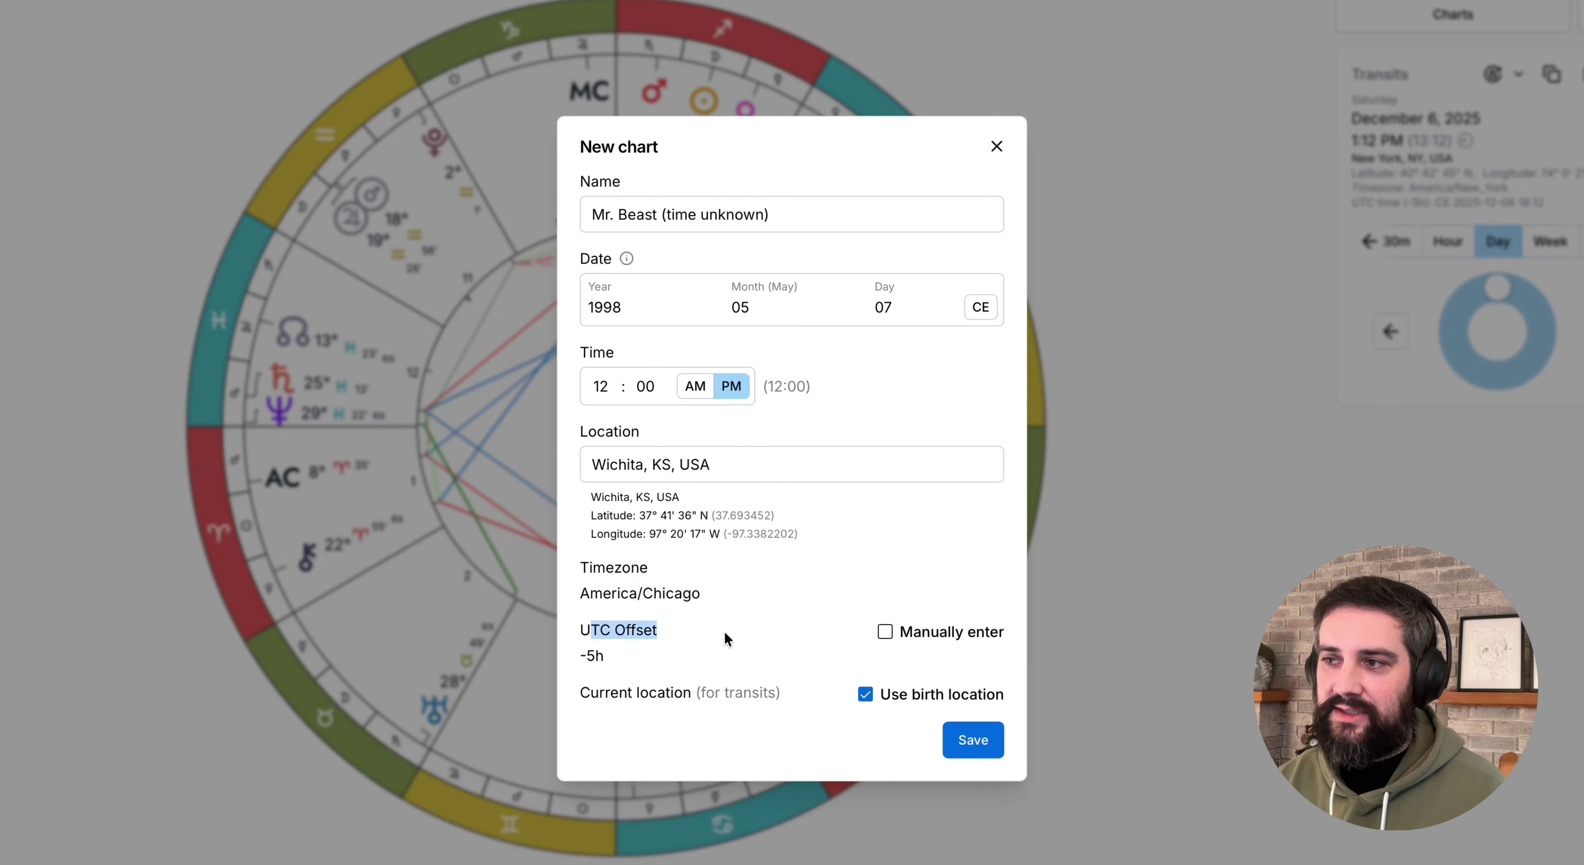
click(885, 633)
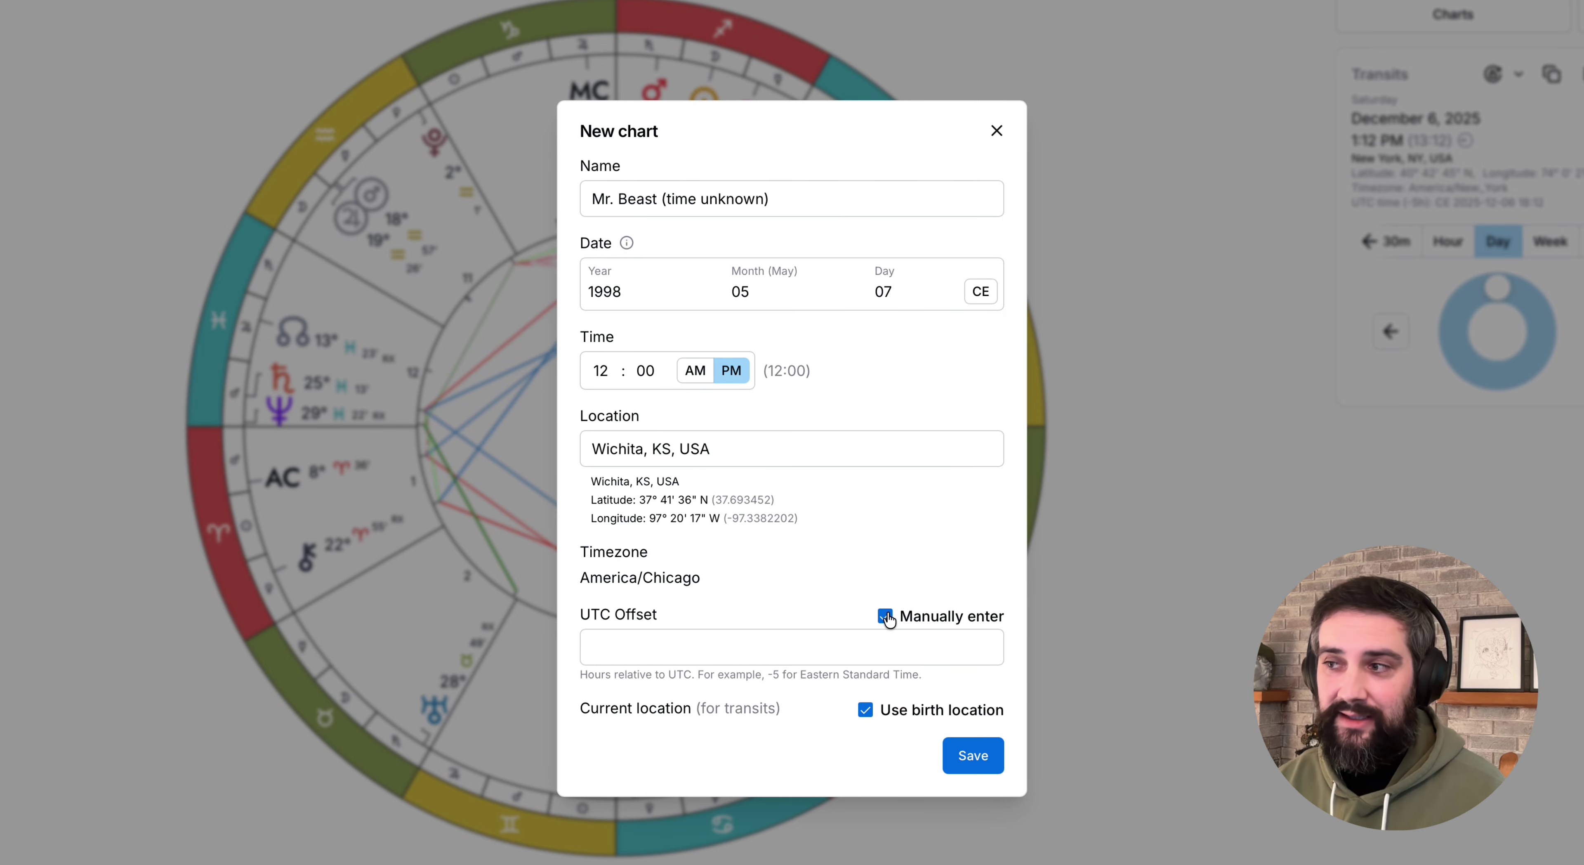
click(887, 618)
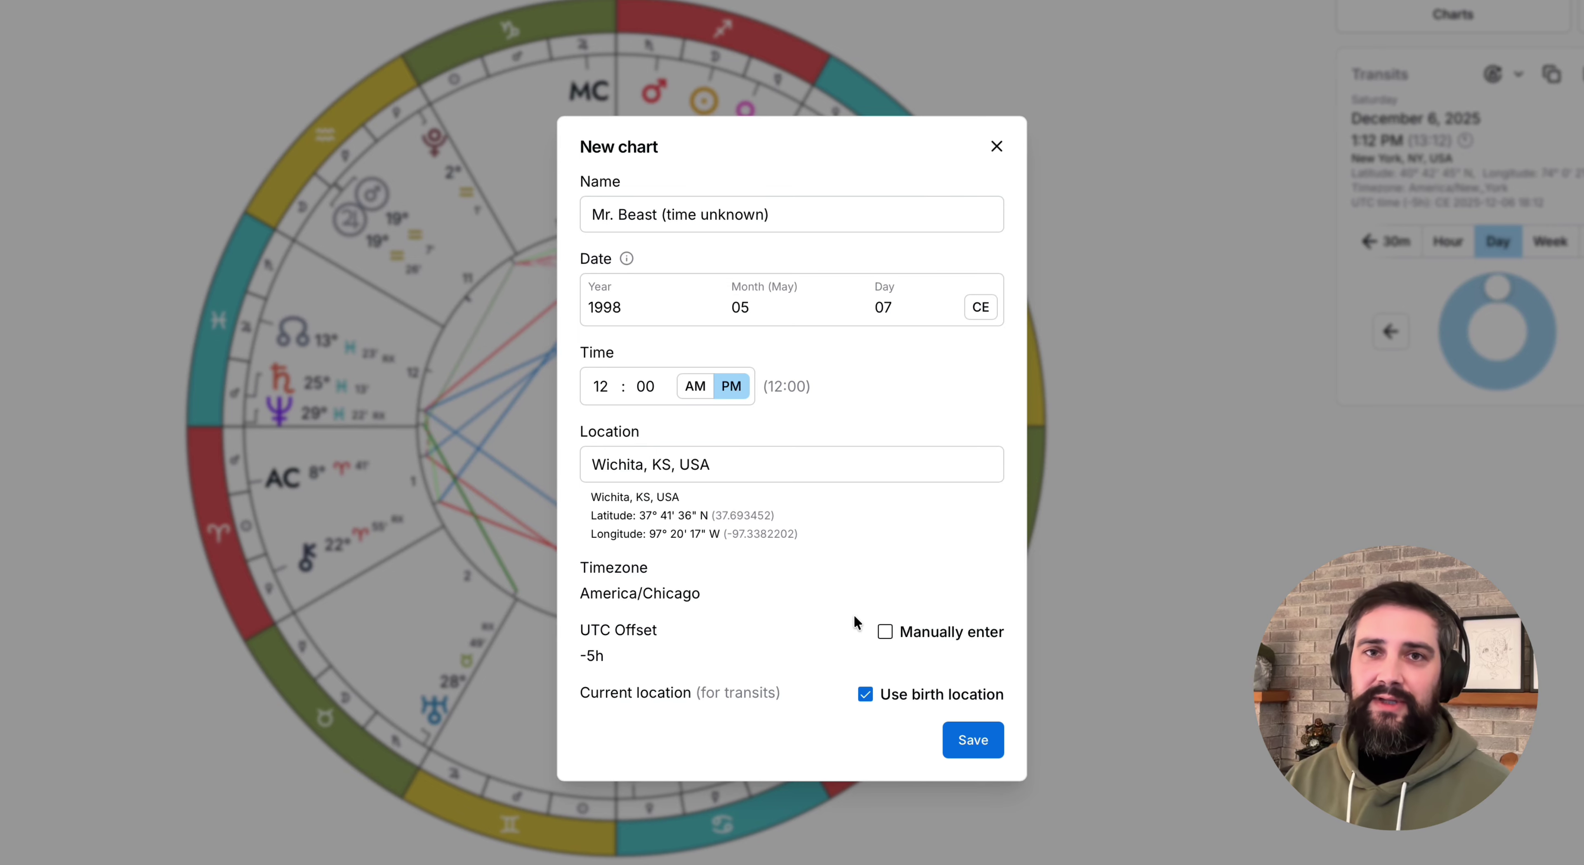
- Turn off using the birth location for transits and set the current location to North Carolina, USA
click(865, 695)
drag(600, 621, 726, 617)
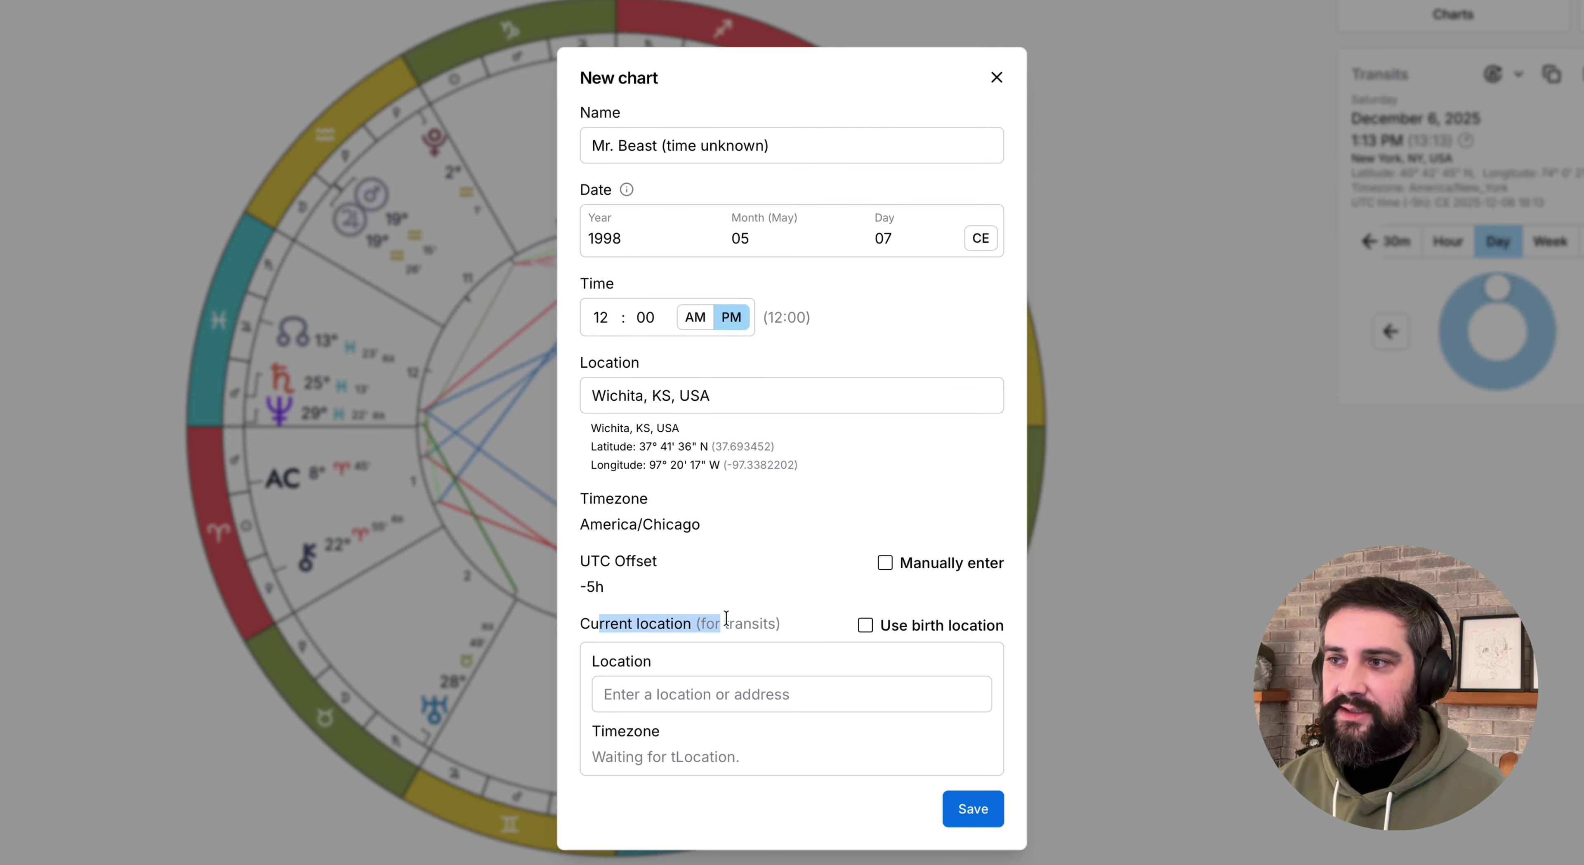
click(770, 623)
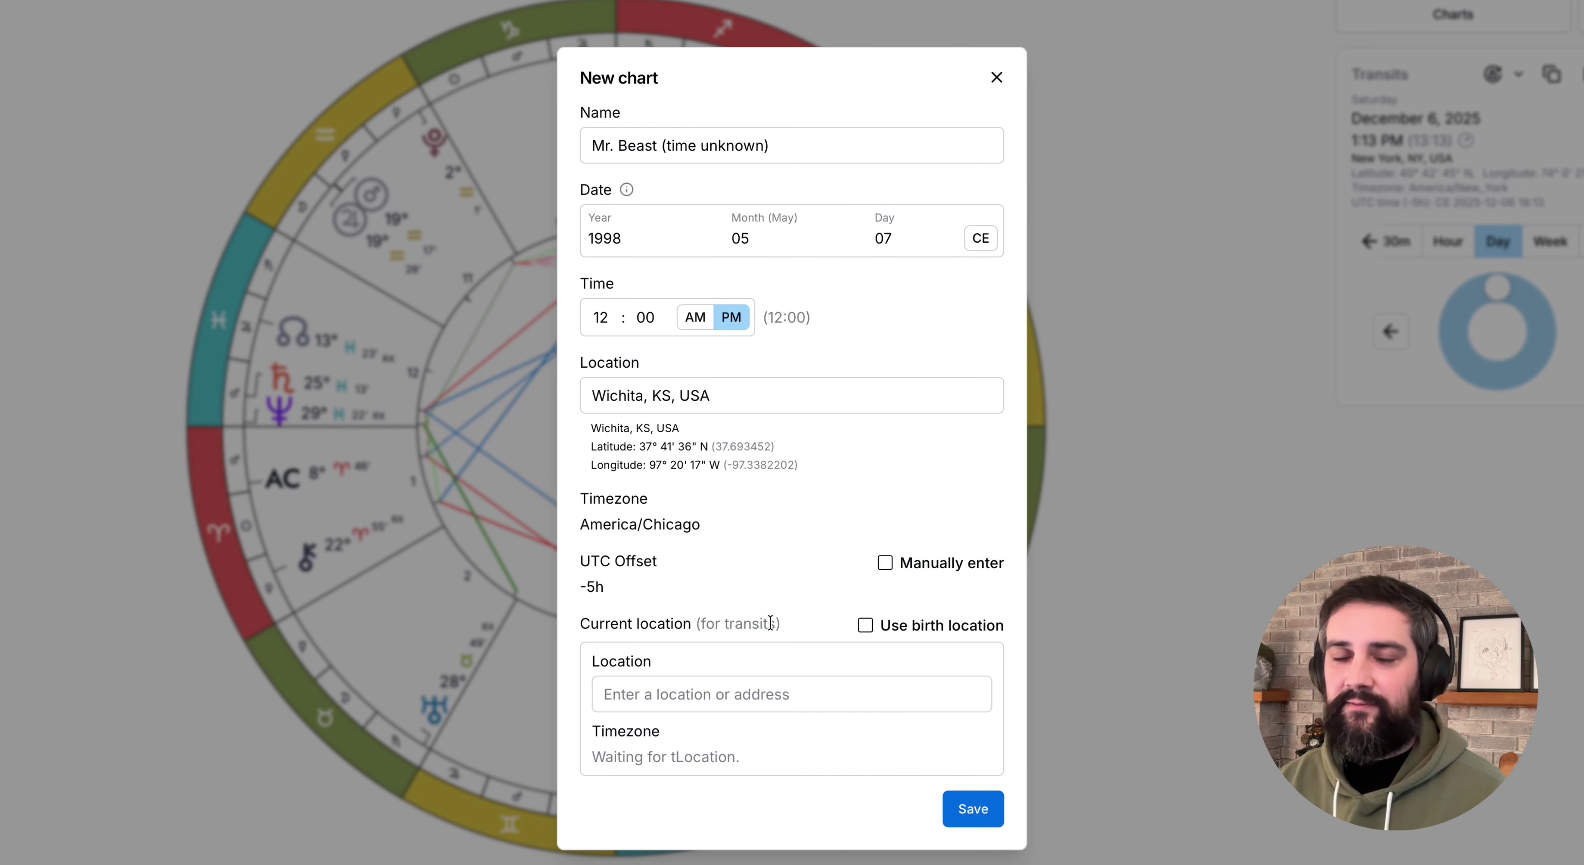
click(696, 697)
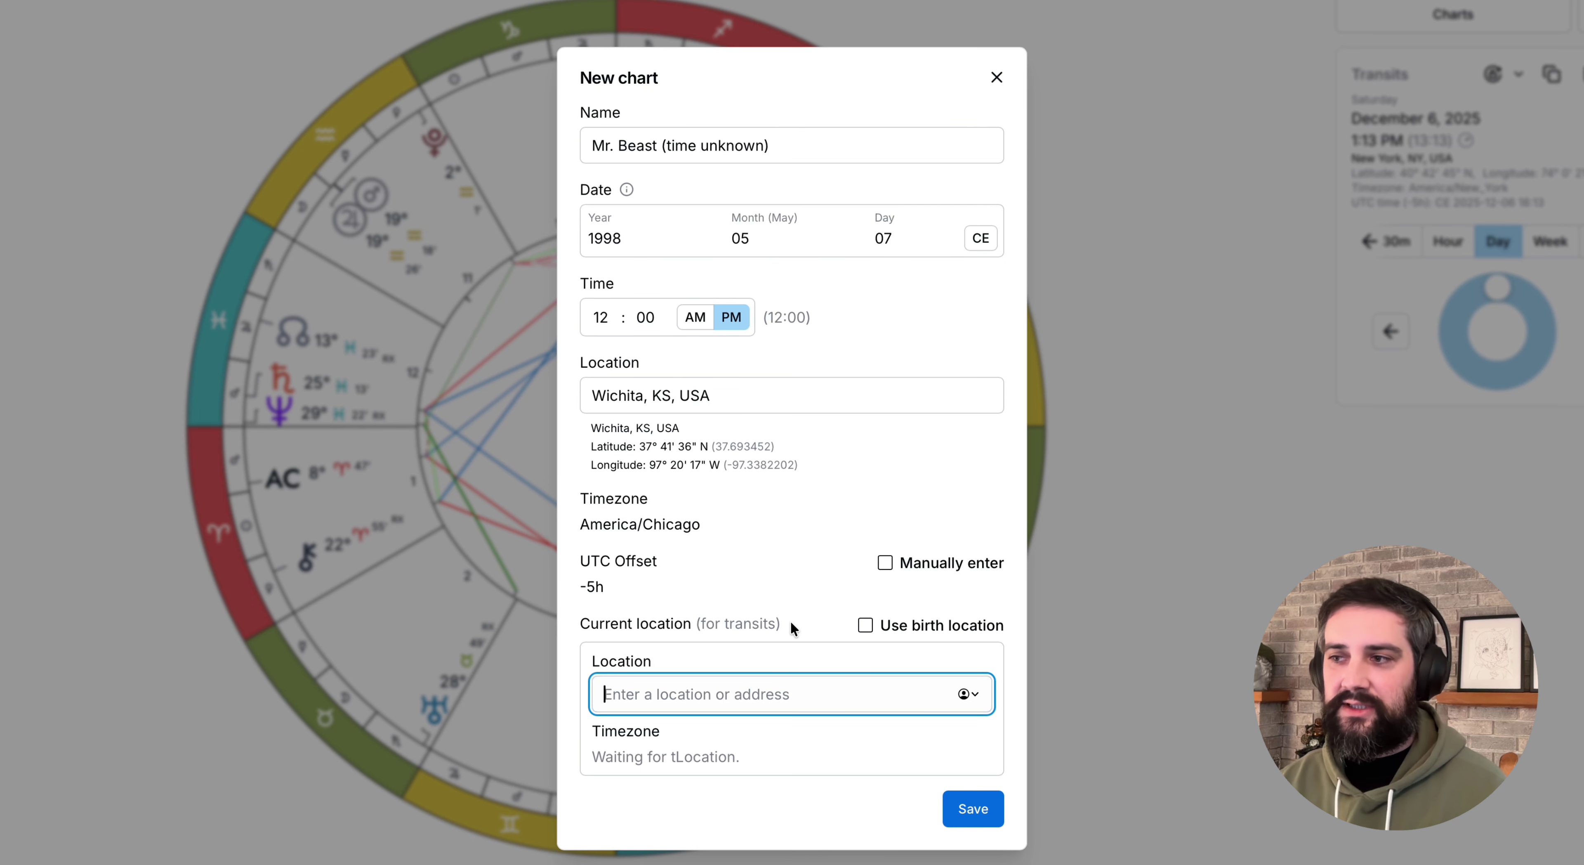
text(North car)
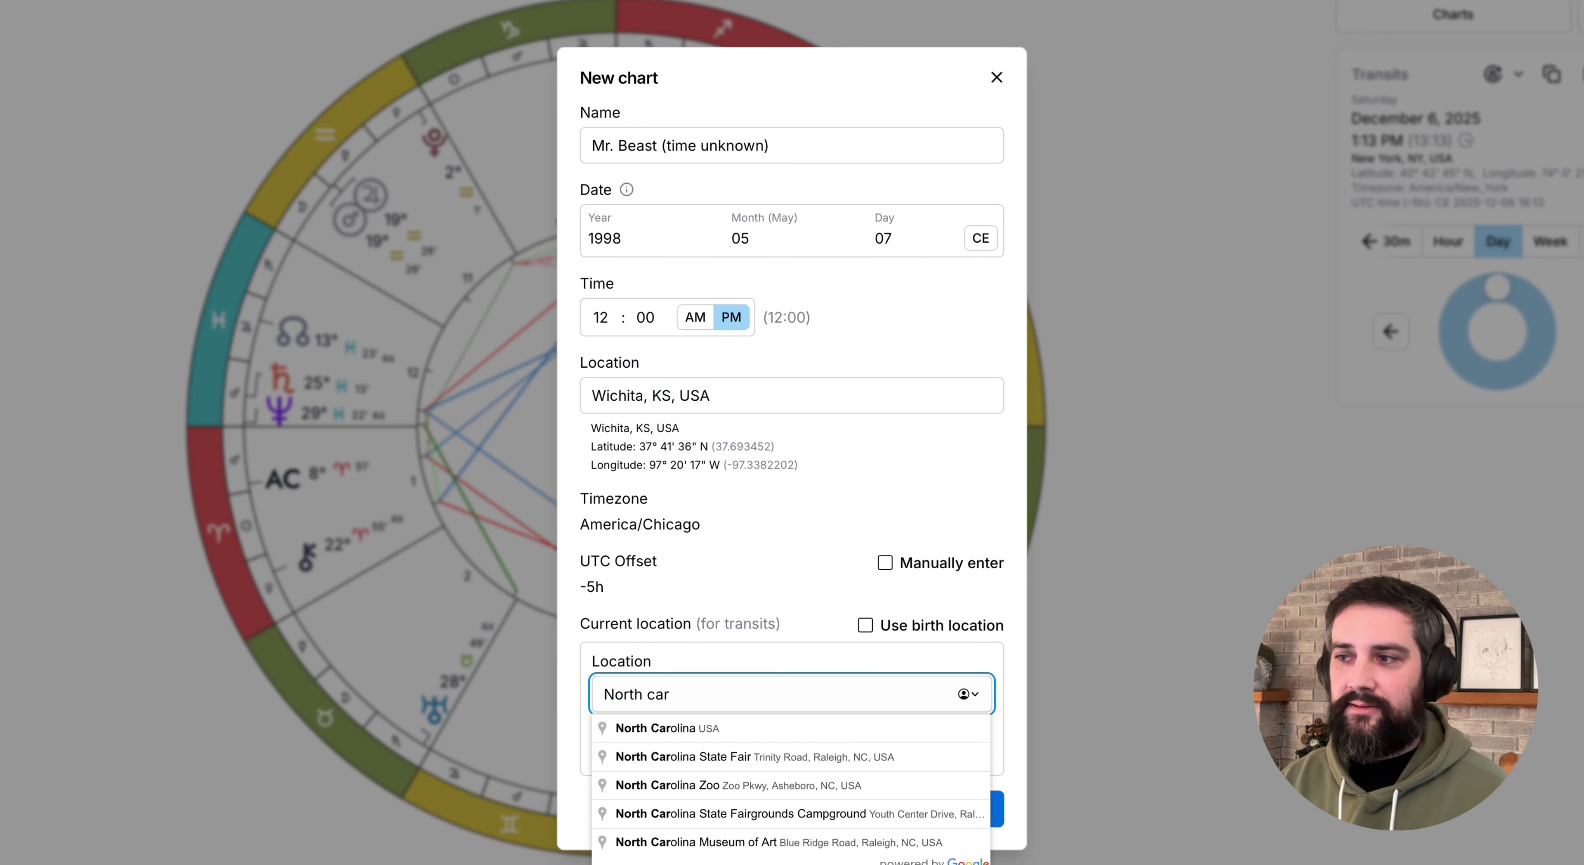
key(Down)
key(Return)
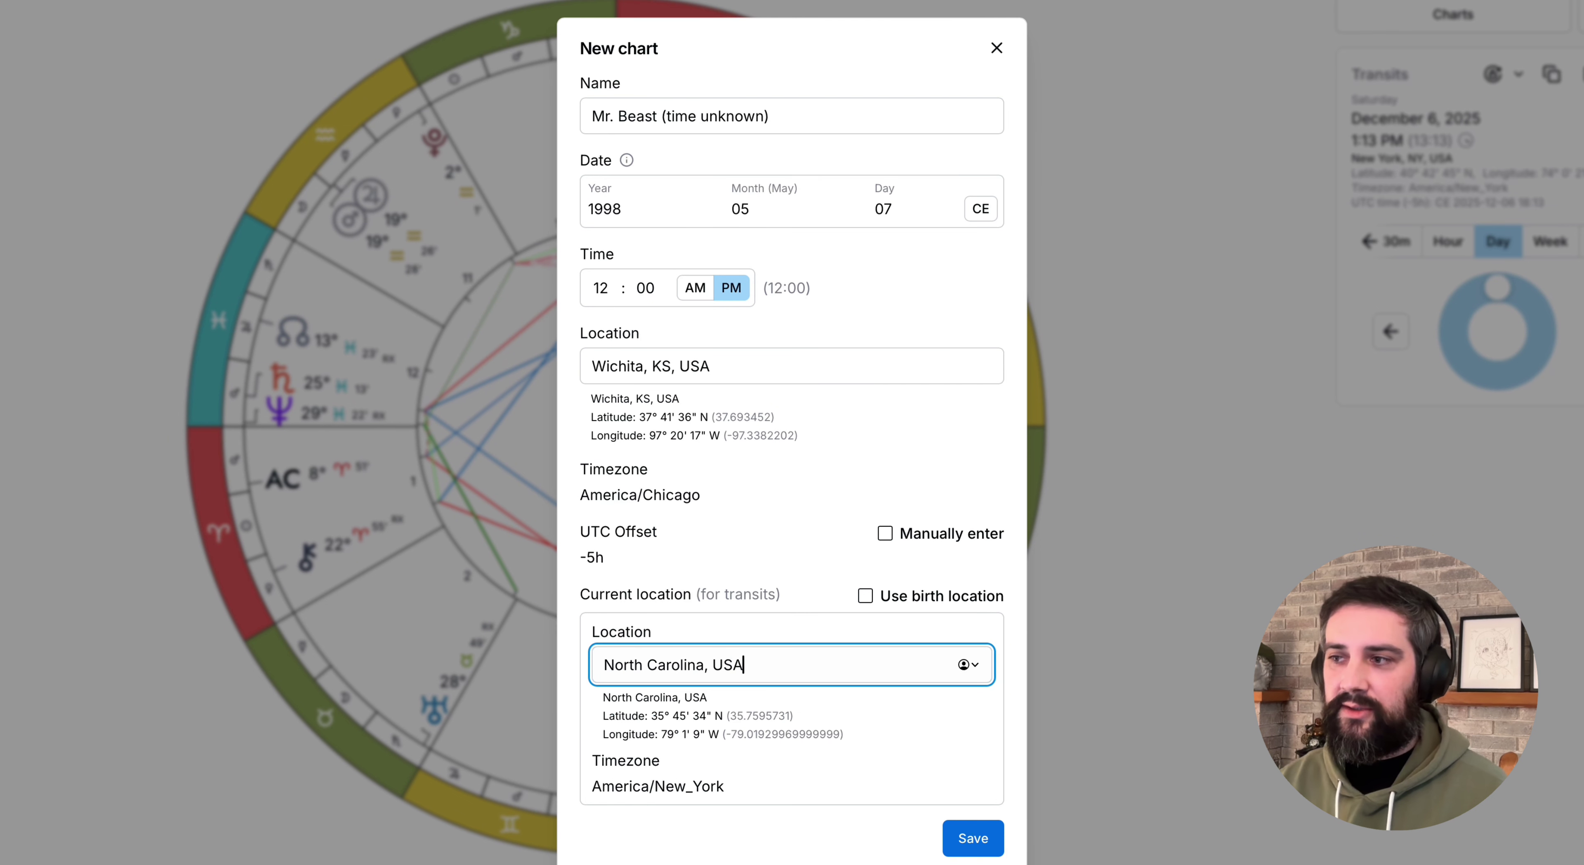
- Save the new Mr. Beast chart and look over its birth details
click(978, 849)
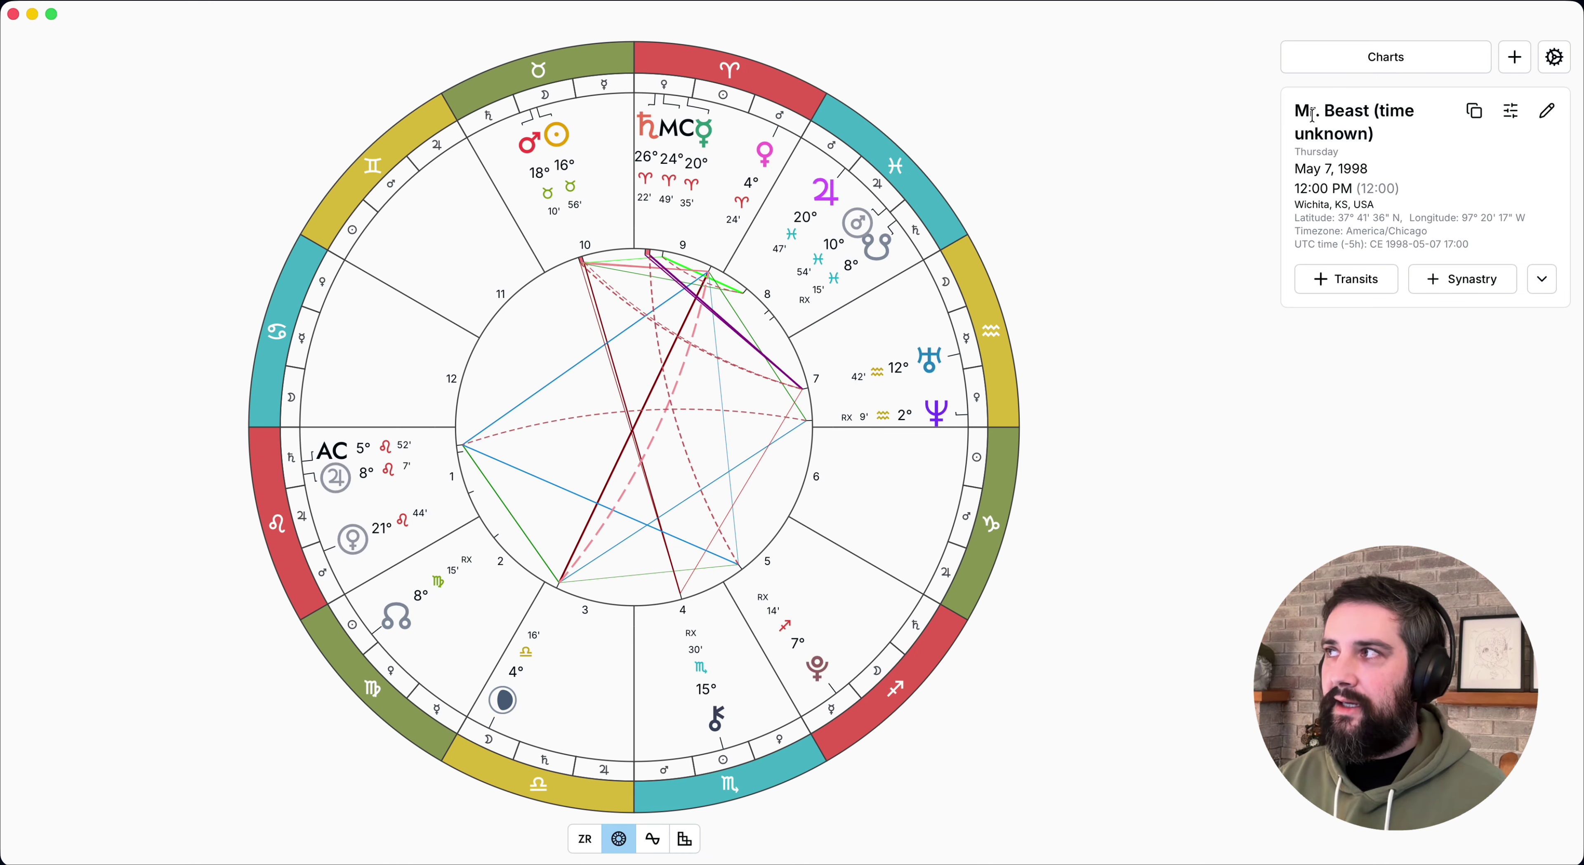
drag(1313, 115, 1379, 182)
click(1320, 212)
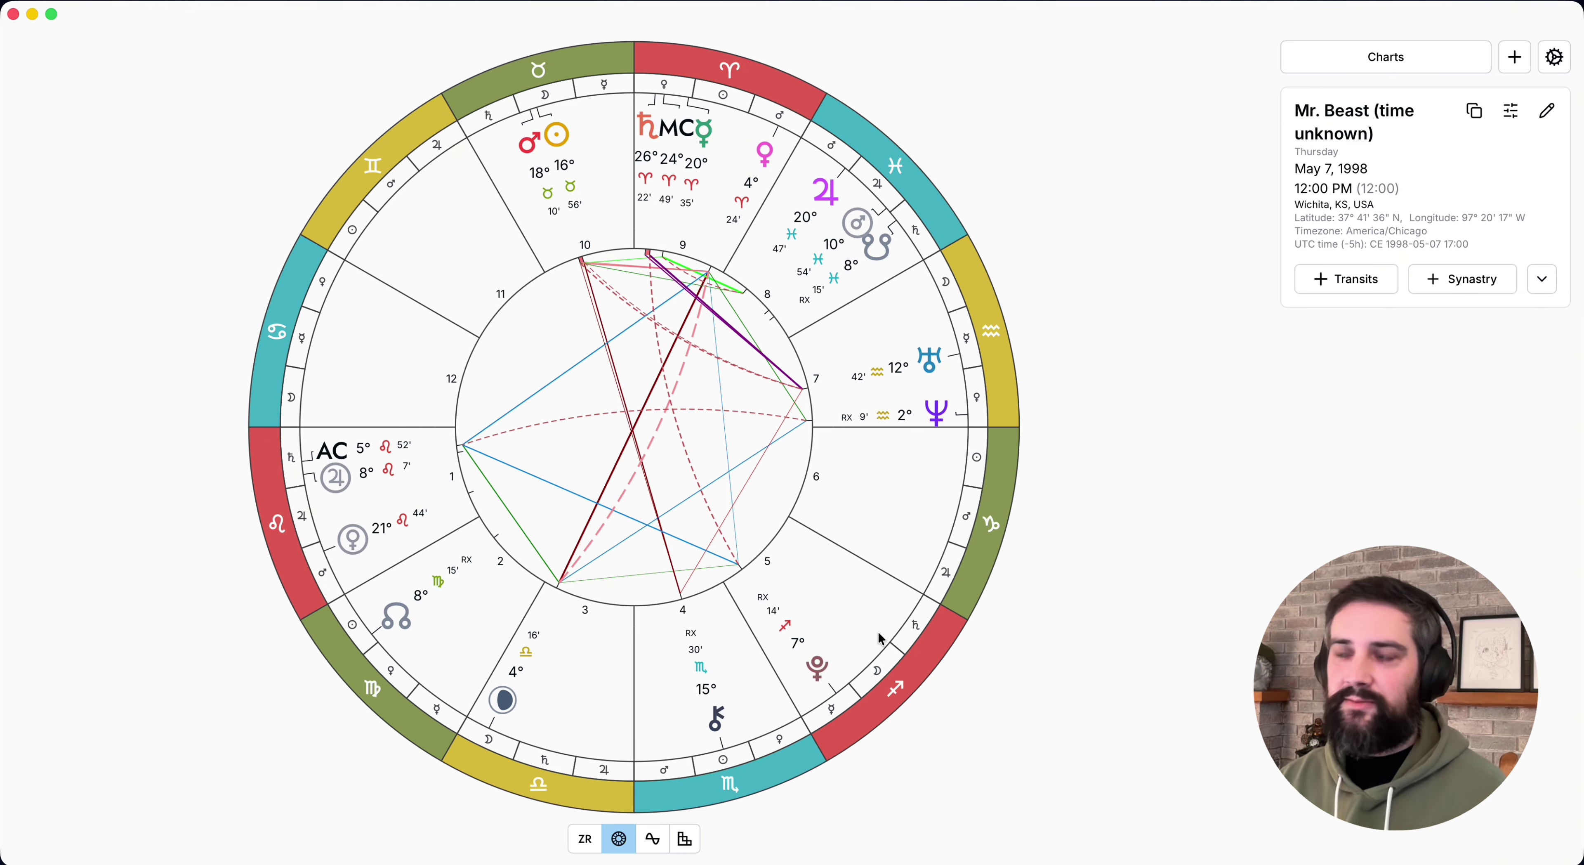
- Switch to the Realtime transits chart and back to the Mr. Beast chart
click(1378, 56)
click(1326, 171)
click(1322, 62)
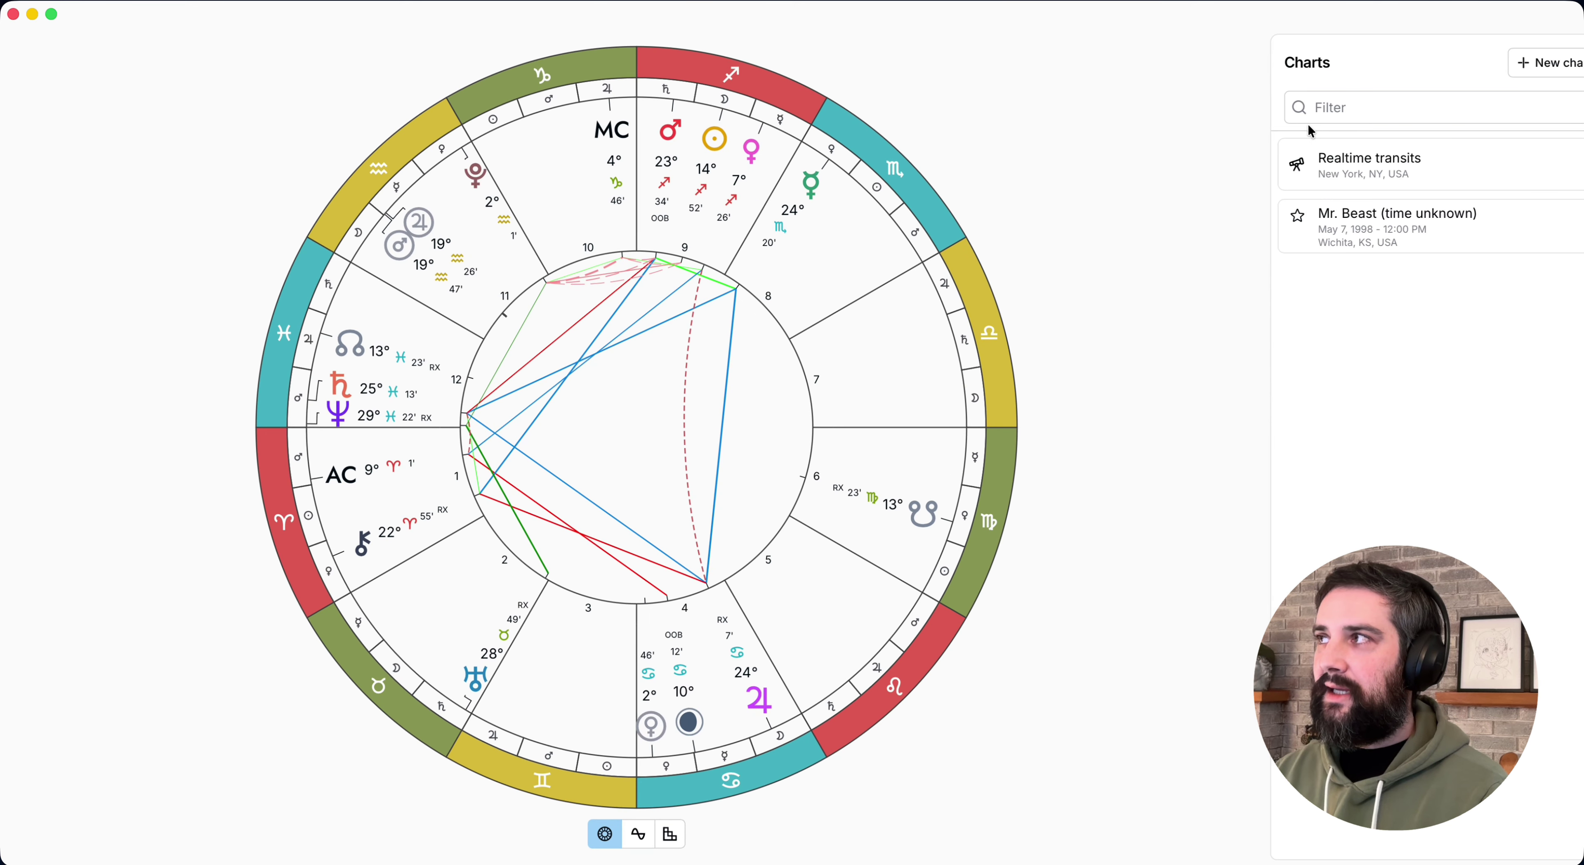
click(1336, 231)
- Mark the Mr. Beast chart as a favorite in the chart list and reopen it
click(1362, 58)
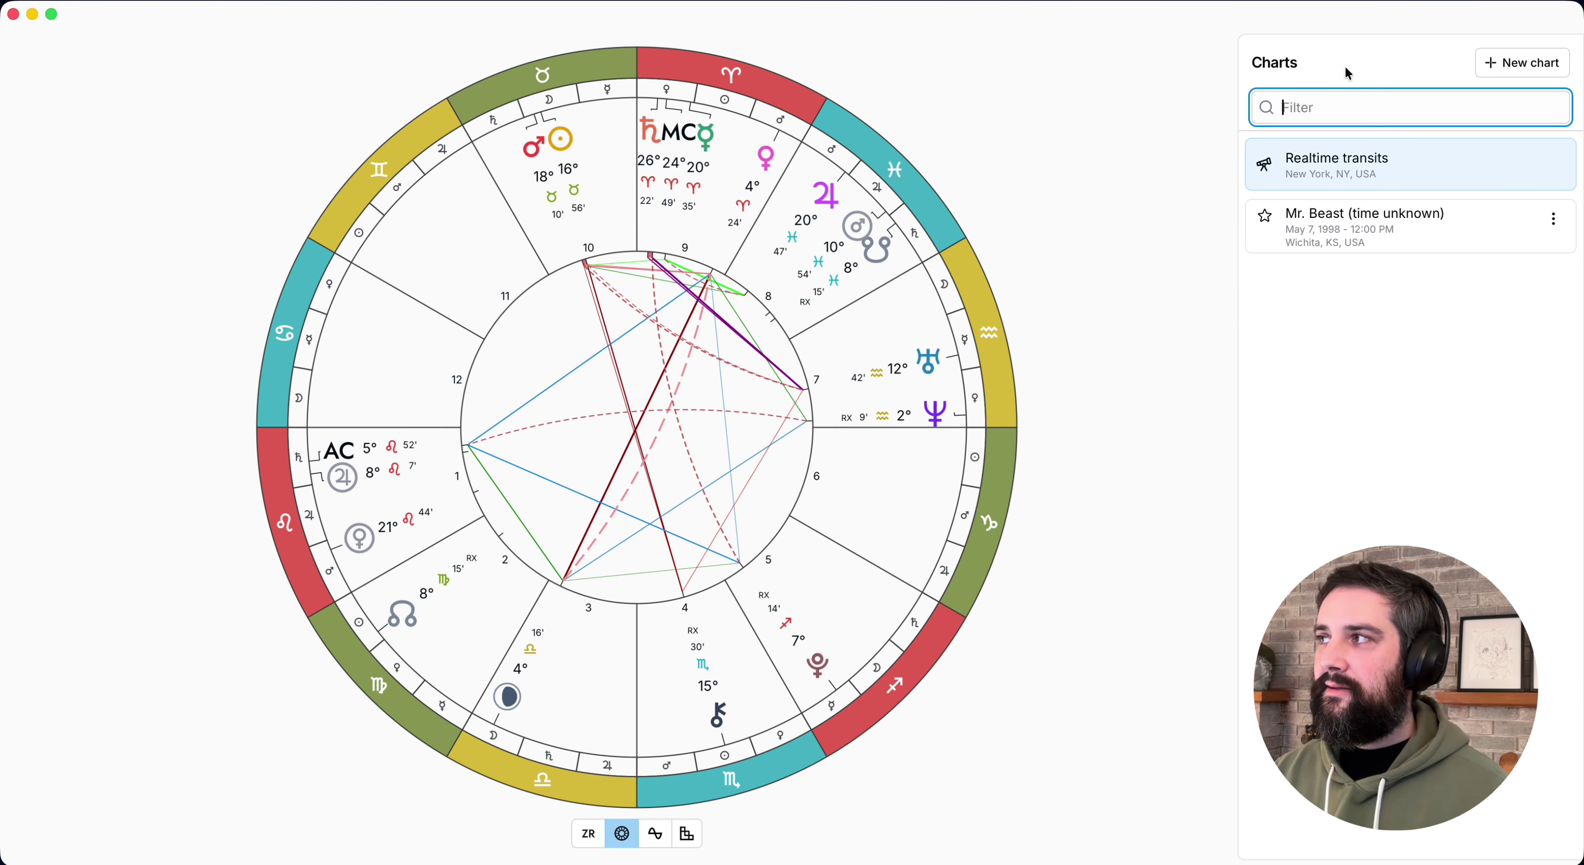
click(1265, 217)
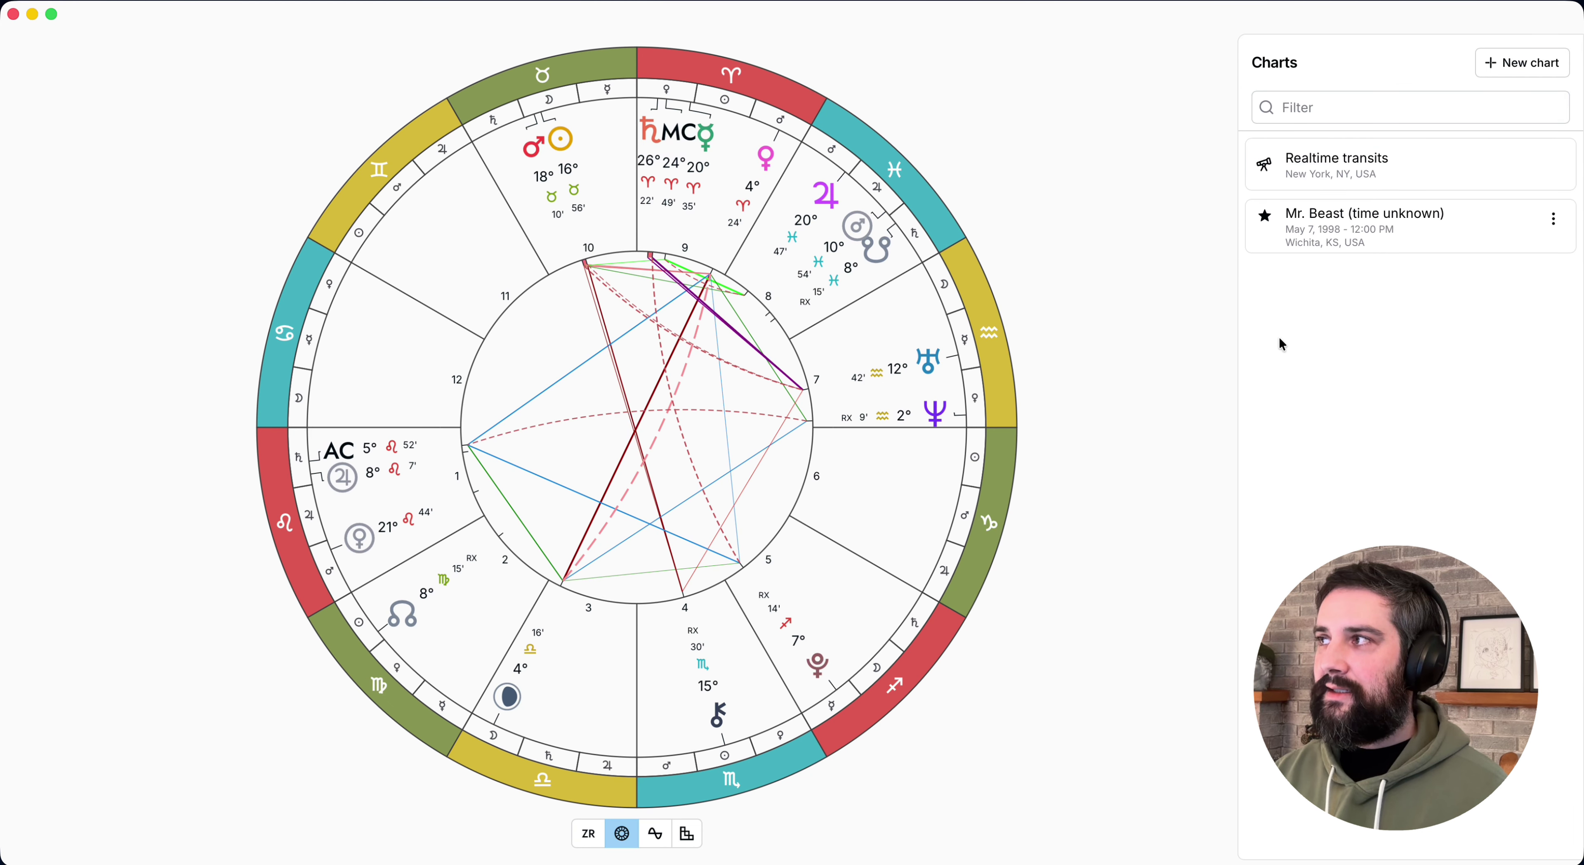
click(1380, 246)
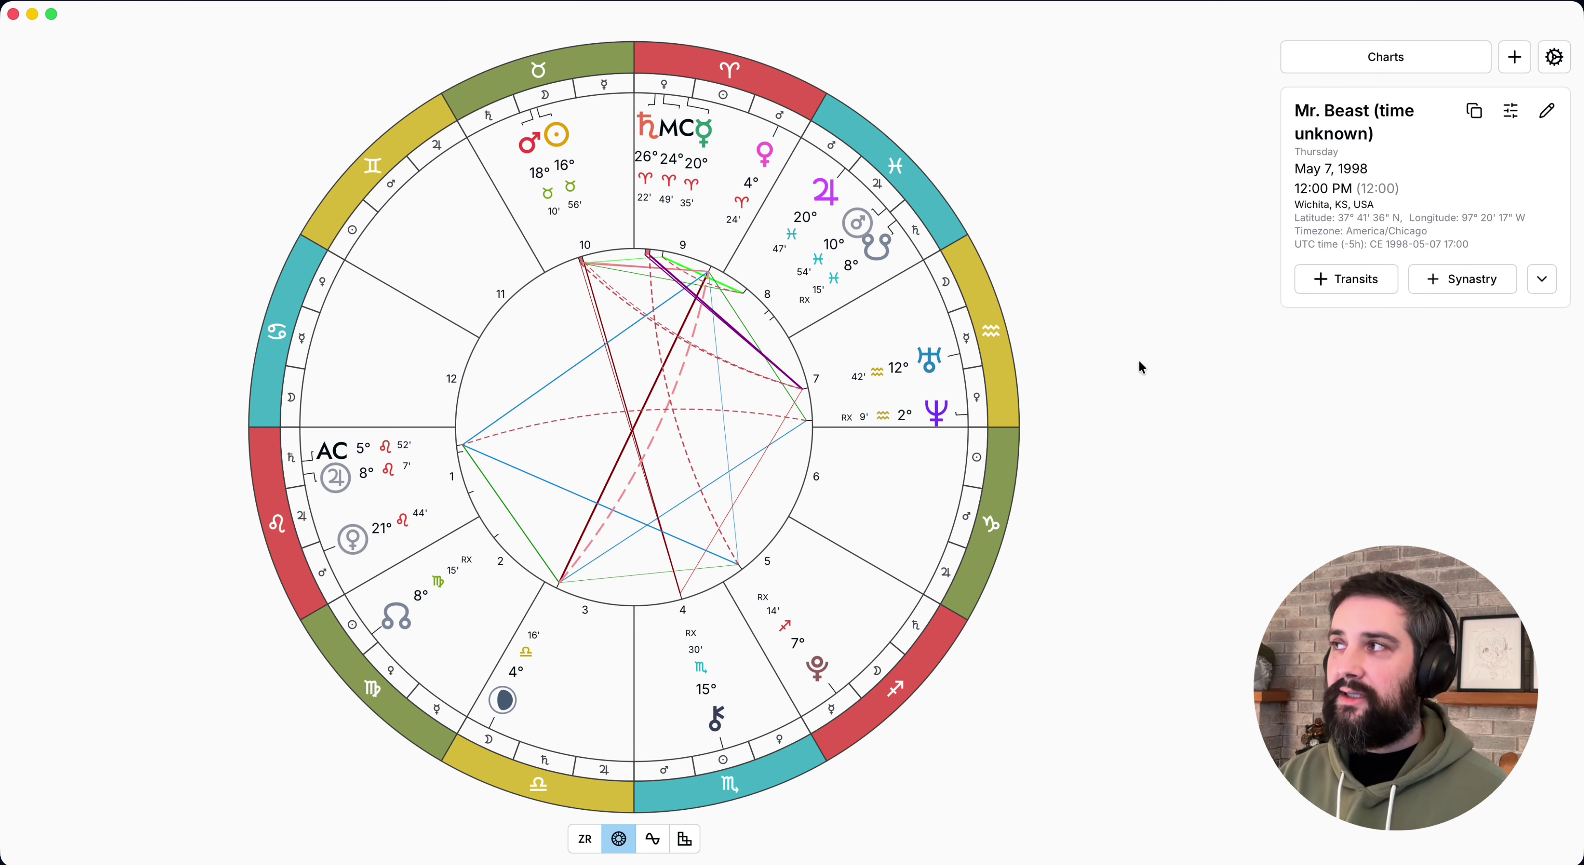
- Filter the chart list for "mr" and open the matching Mr. Beast chart
key(super+k)
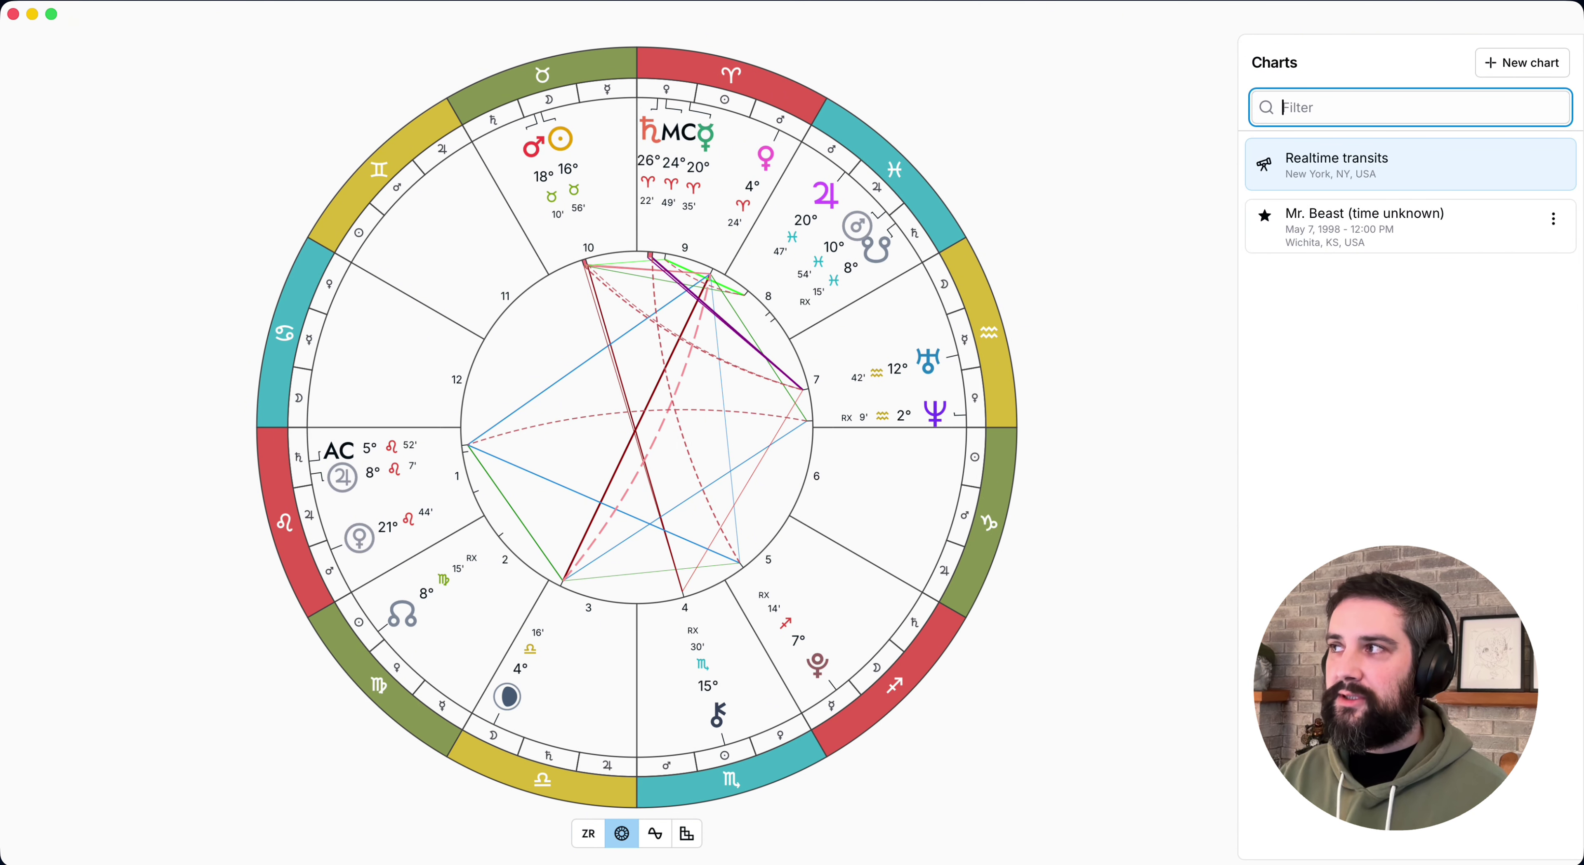
text(mr)
key(Return)
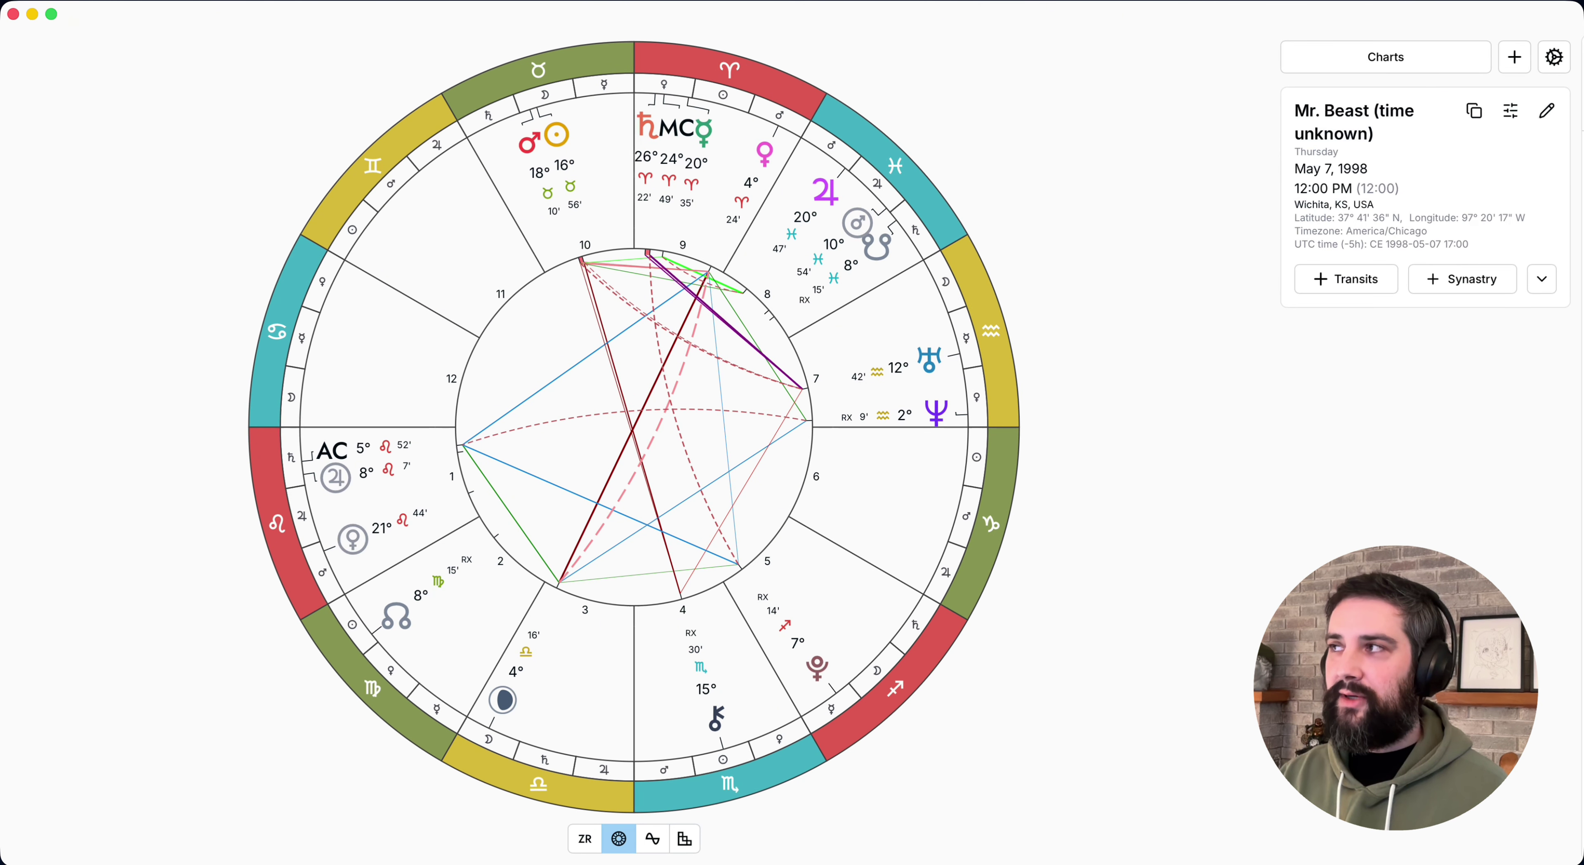
- Open Realtime transits from the chart list, and return to the Mr. Beast chart the same way
key(super+k)
key(Return)
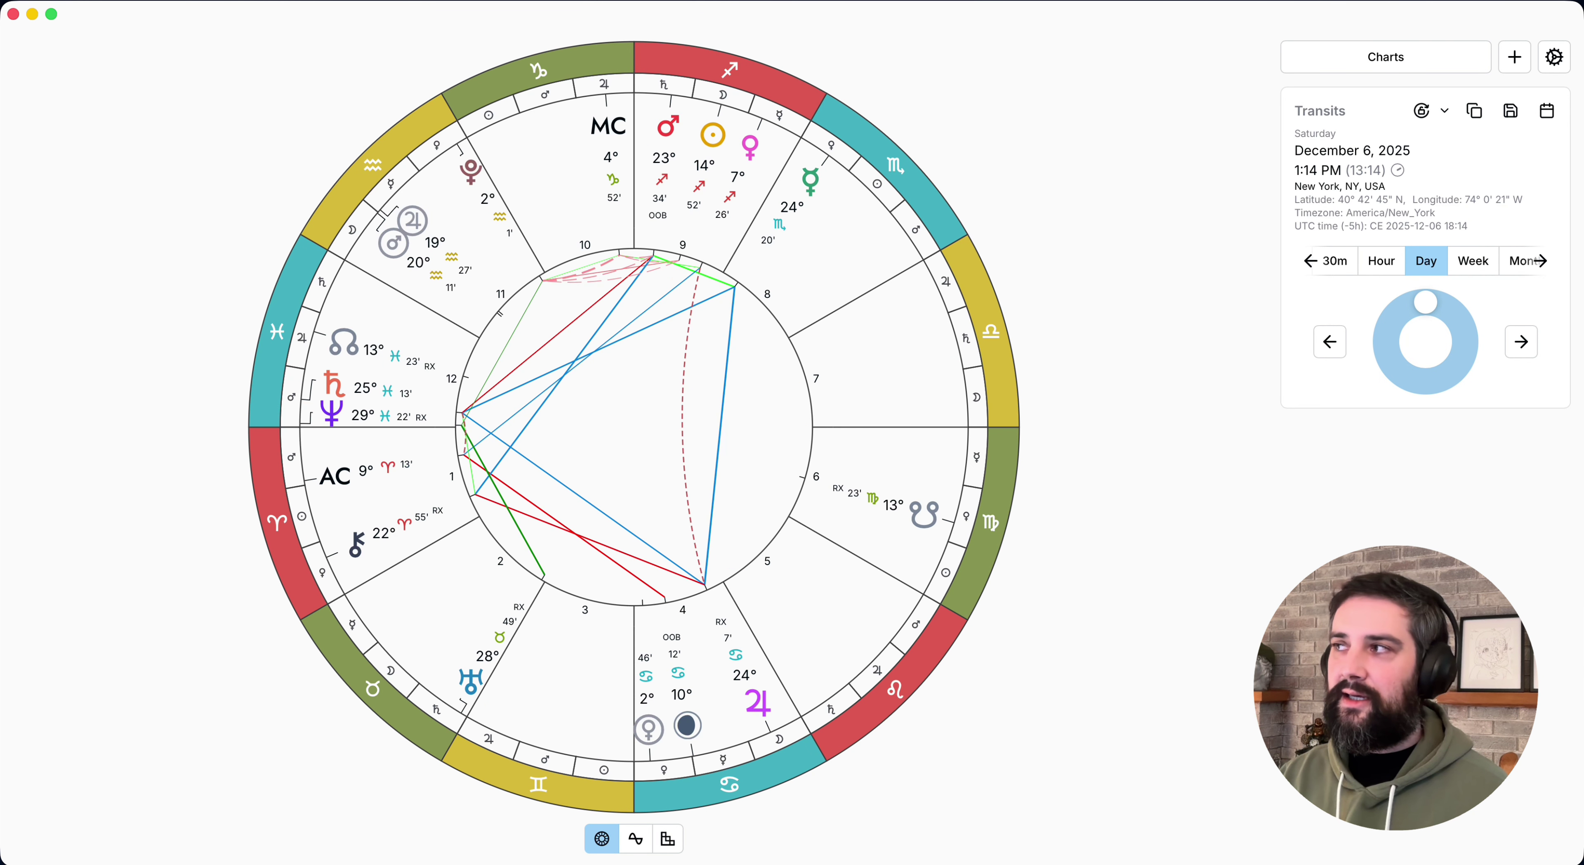
key(super+k)
key(Down)
key(Return)
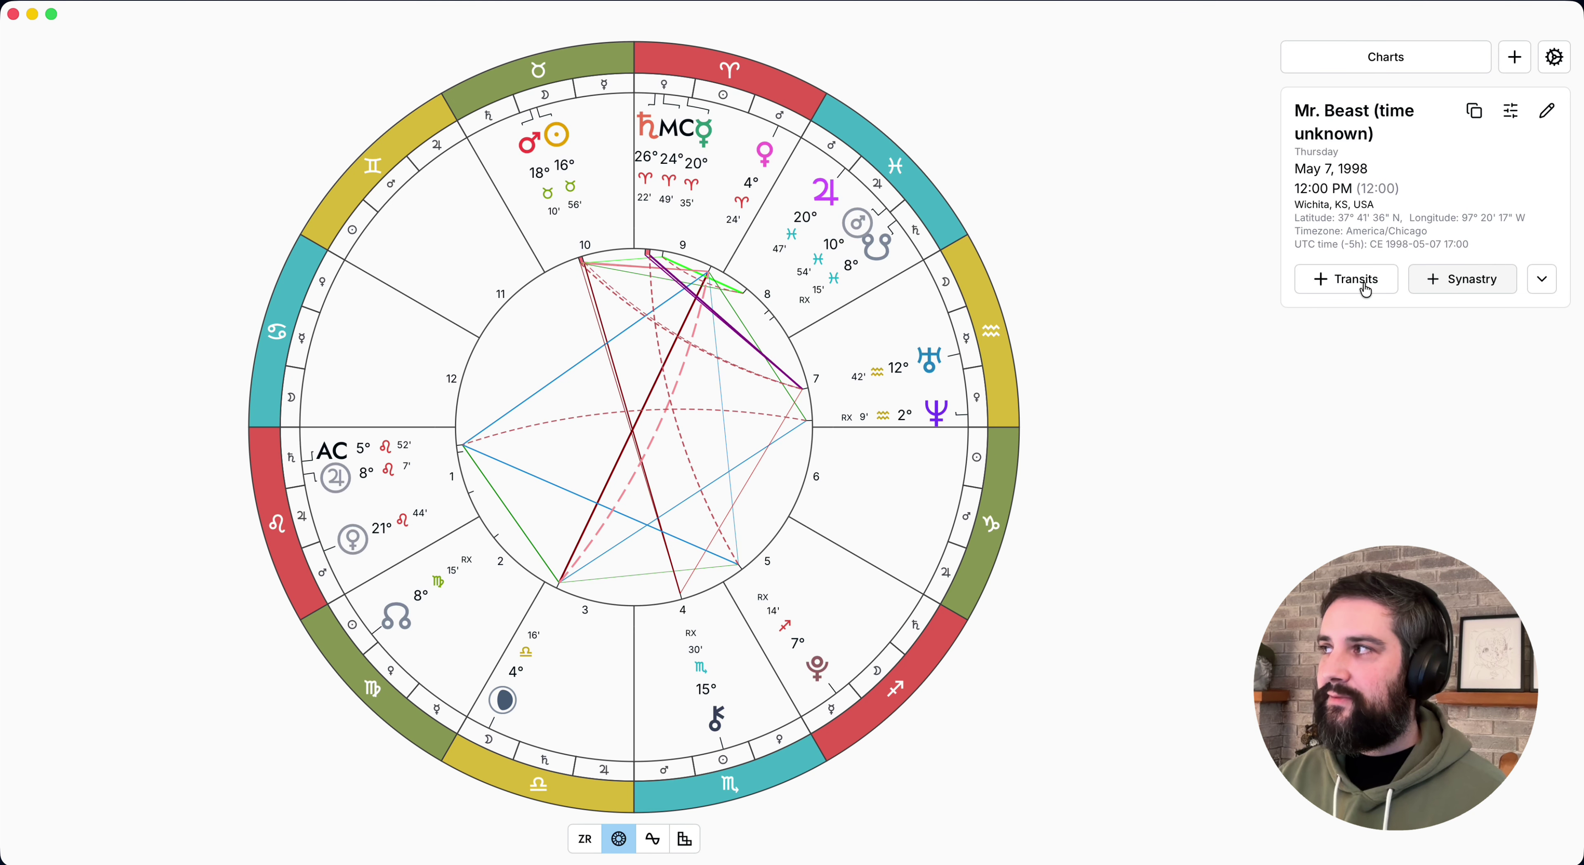
- Show the time adjustment controls for the Mr. Beast chart and set the increment to 5 minutes
click(1511, 113)
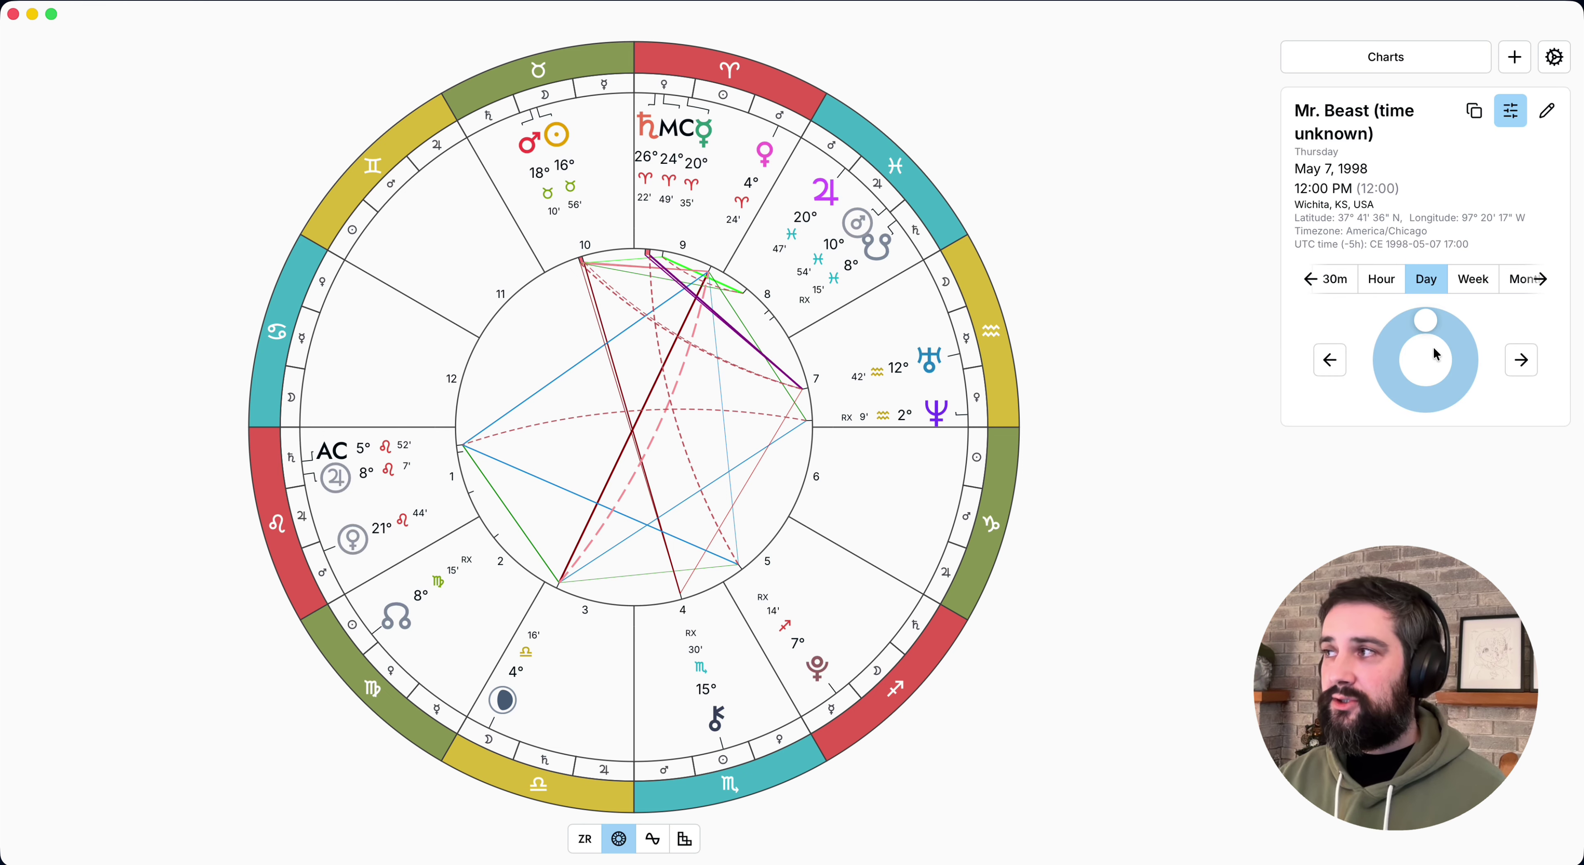
click(1310, 278)
click(1310, 279)
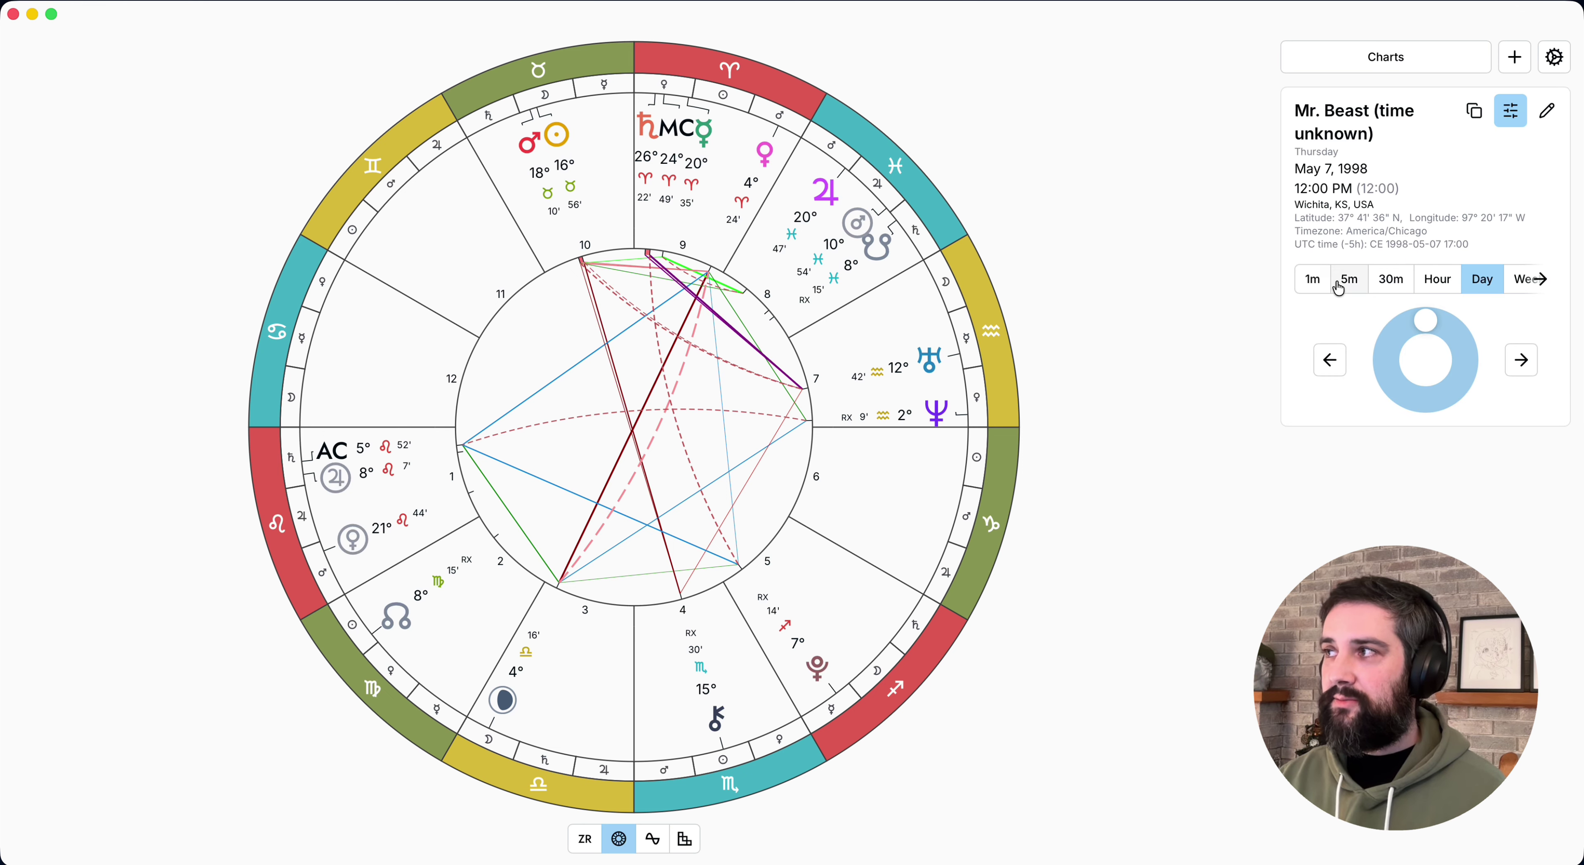
click(1319, 286)
click(1350, 280)
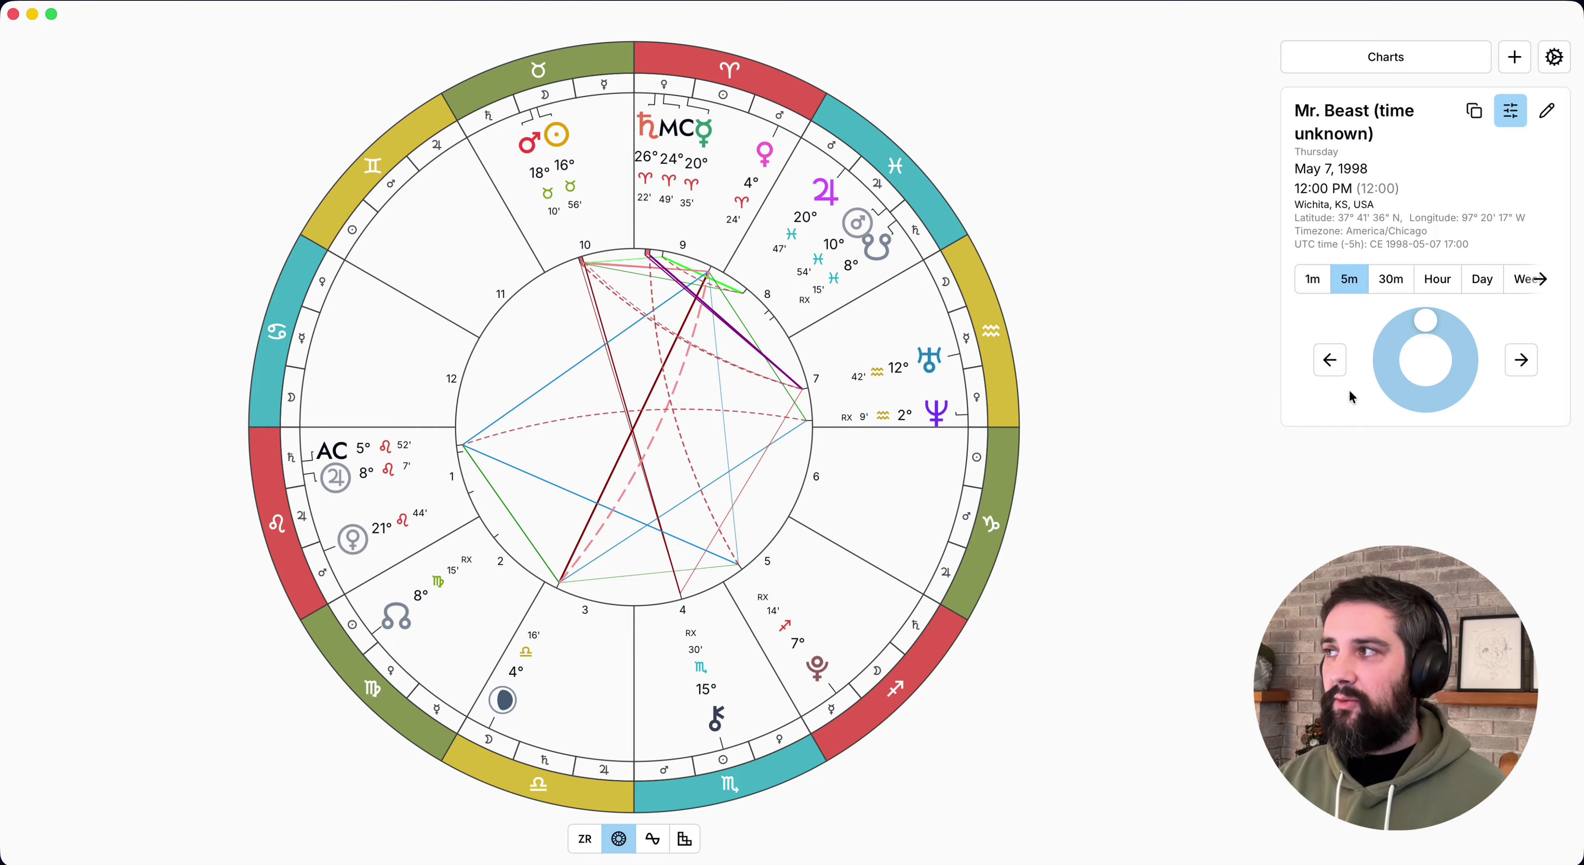
- Shift the chart's birth time back and forth in 5-minute increments, ending at 11:45 AM
click(1313, 278)
key(Down)
key(Left)
key(Left)
key(Left)
key(Left)
key(Left)
key(Left)
key(Left)
key(Left)
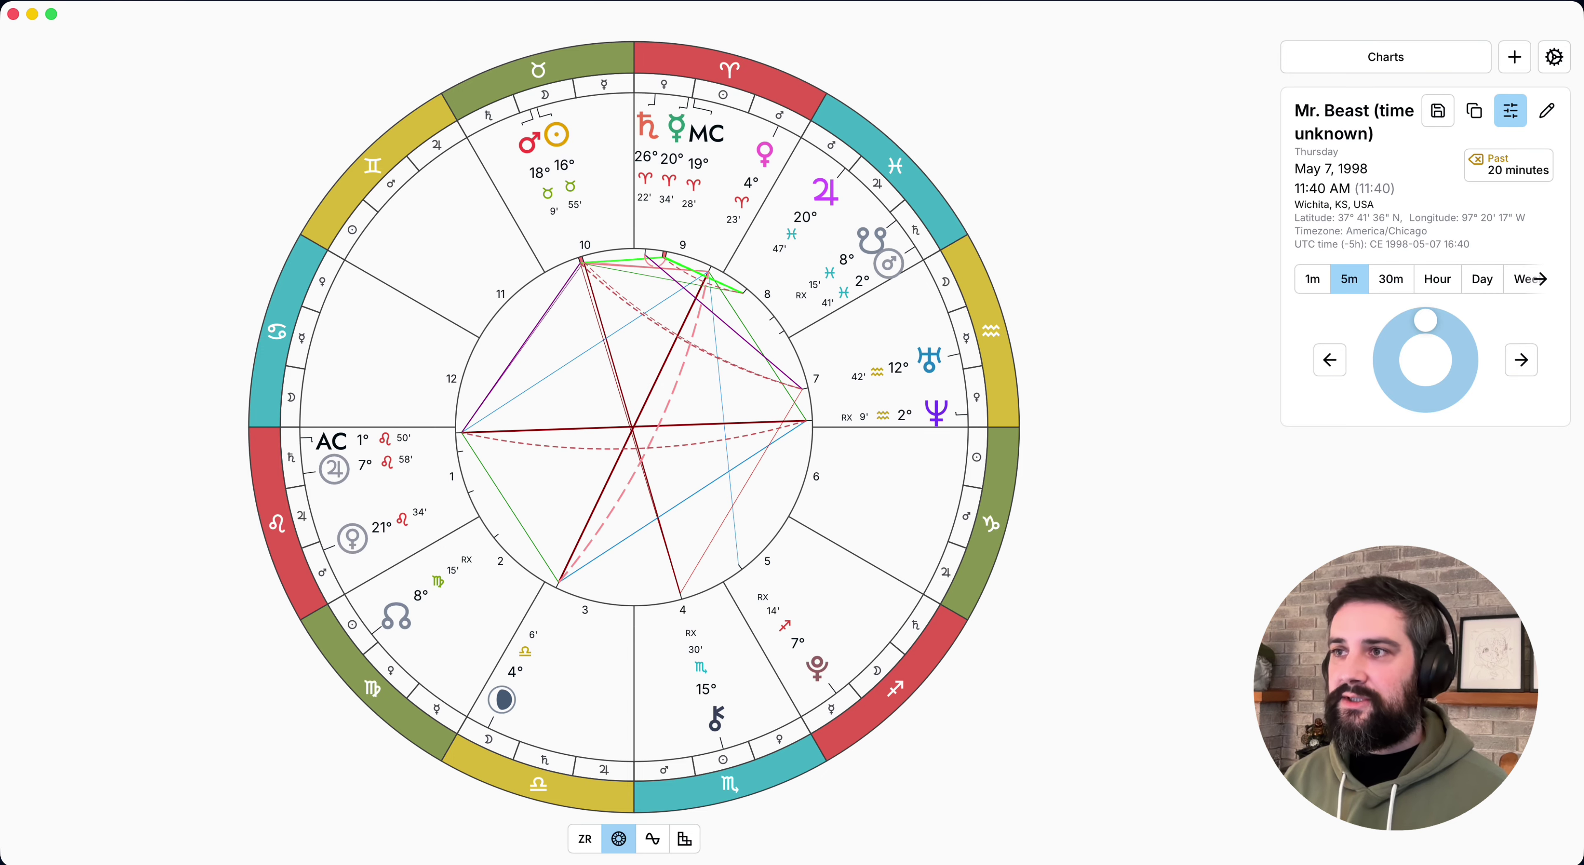
key(Right)
key(Right)
key(Right)
key(Right)
key(Right)
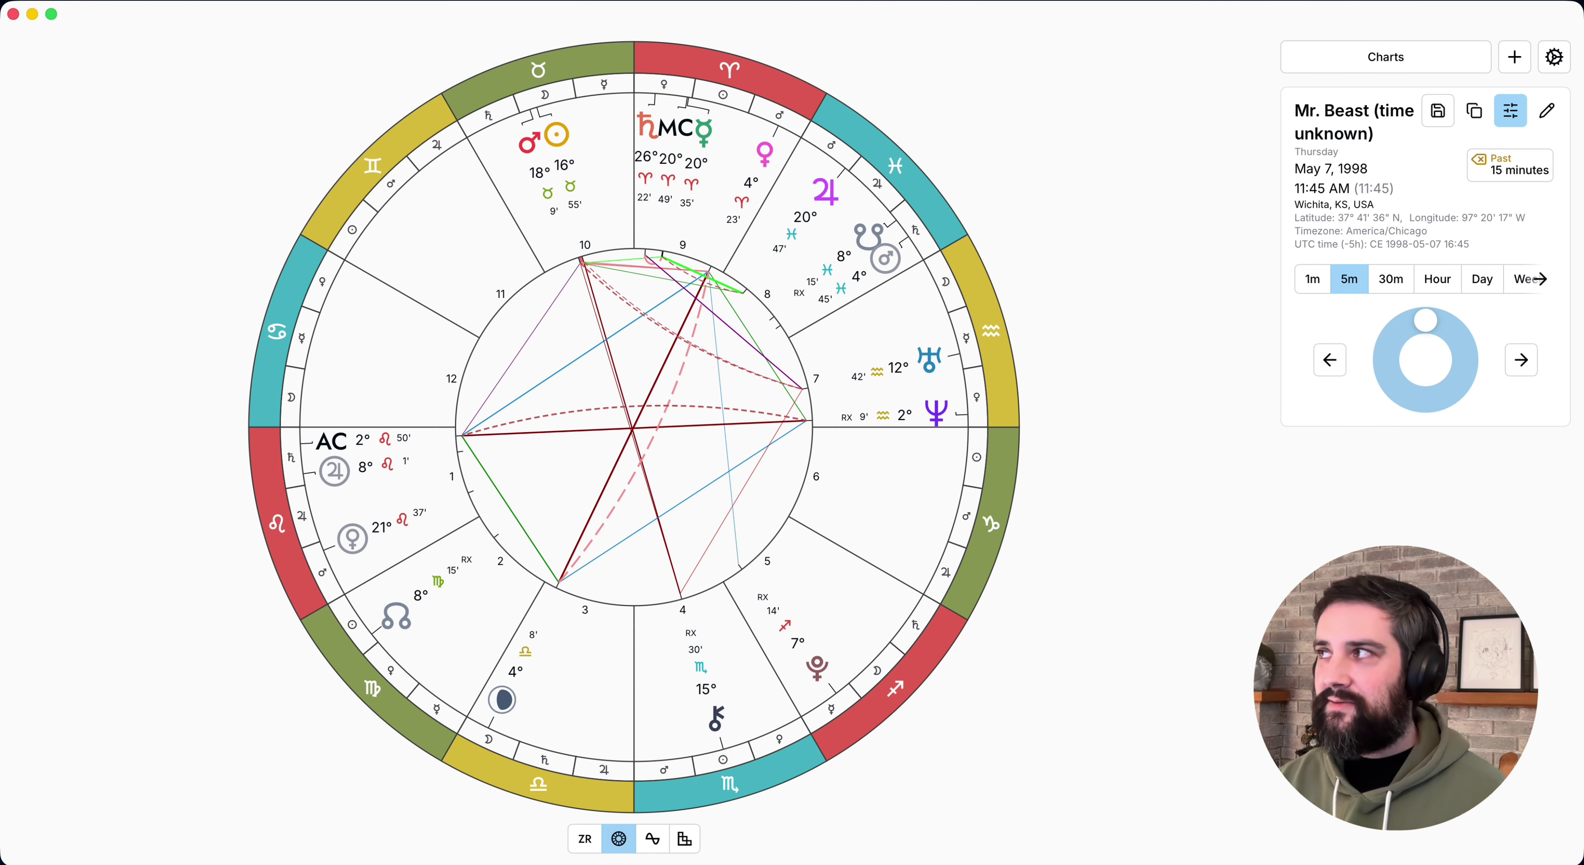
- Save the adjusted 11:45 AM time to the Mr. Beast chart and hide its time adjustment controls
click(1438, 113)
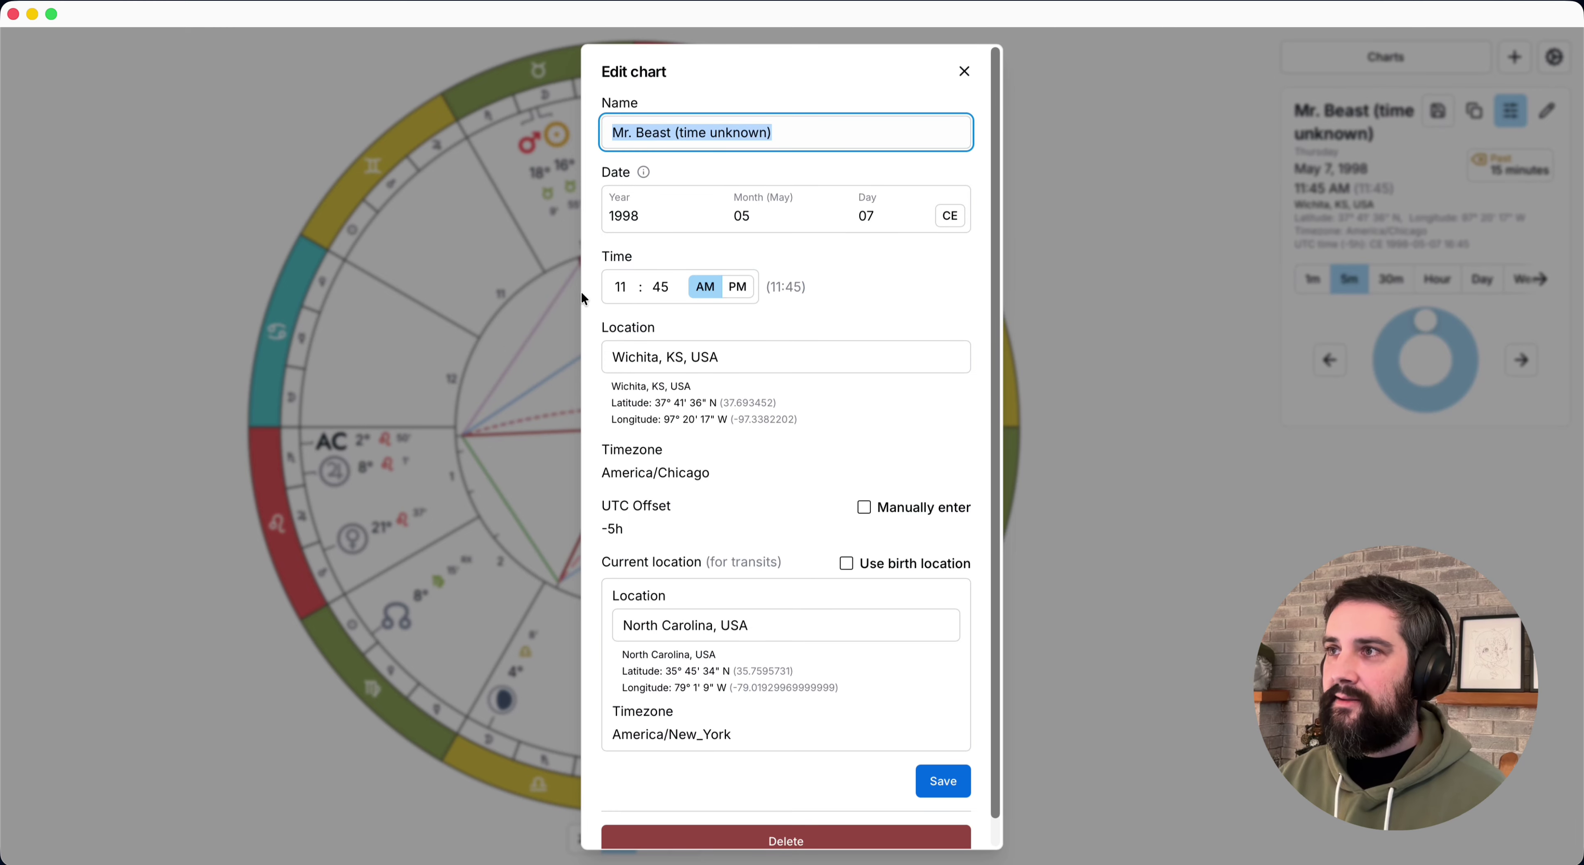
click(948, 780)
click(1510, 111)
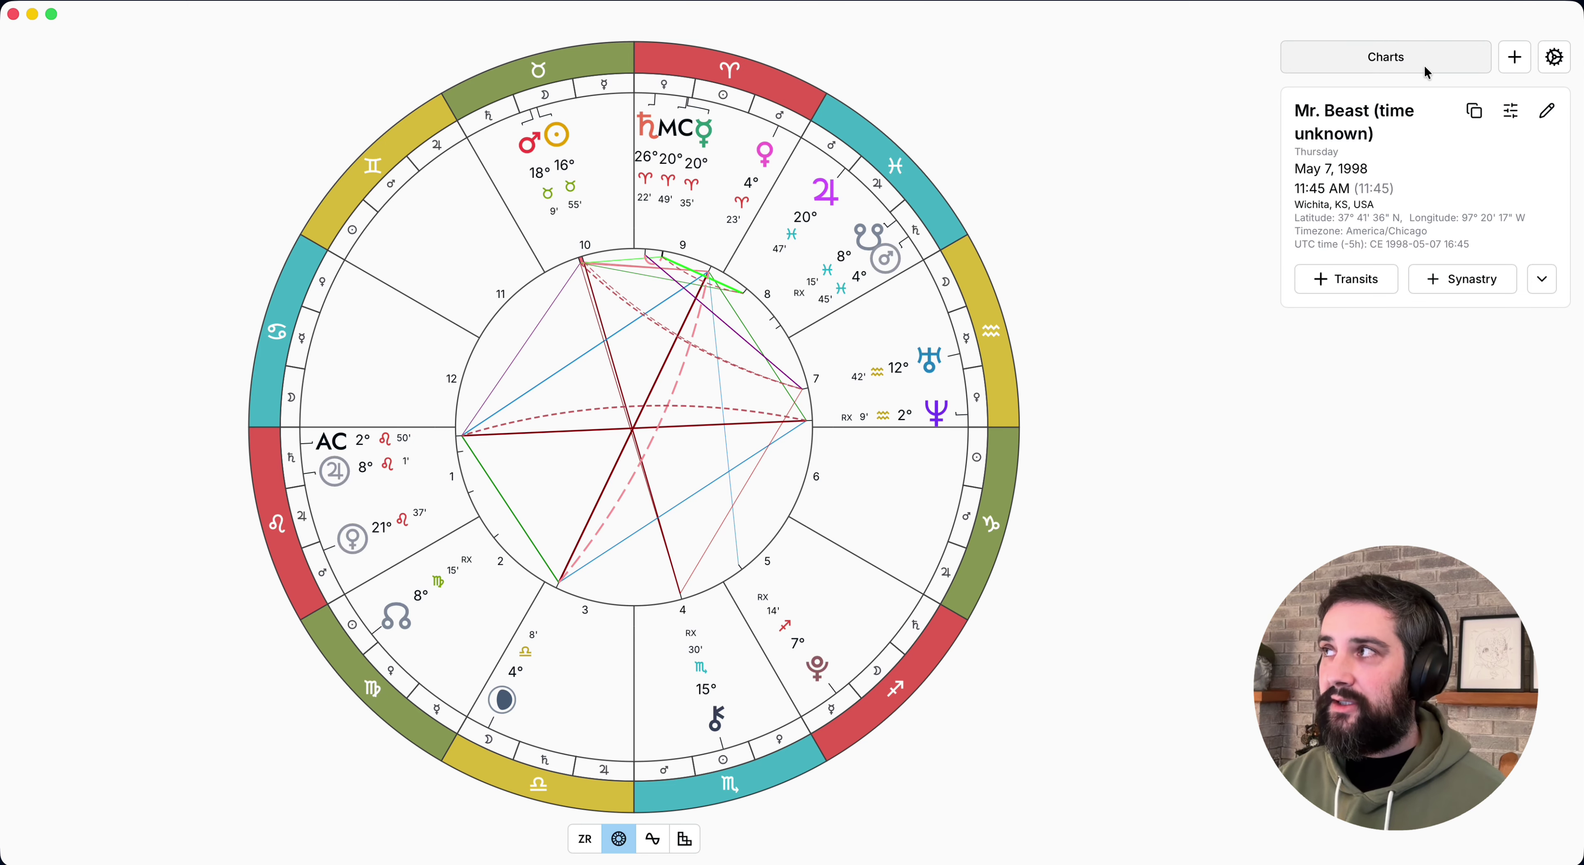
- Check the Edit and Delete options of the Mr. Beast entry in the chart list, leaving the chart as it is
click(1329, 60)
click(1553, 219)
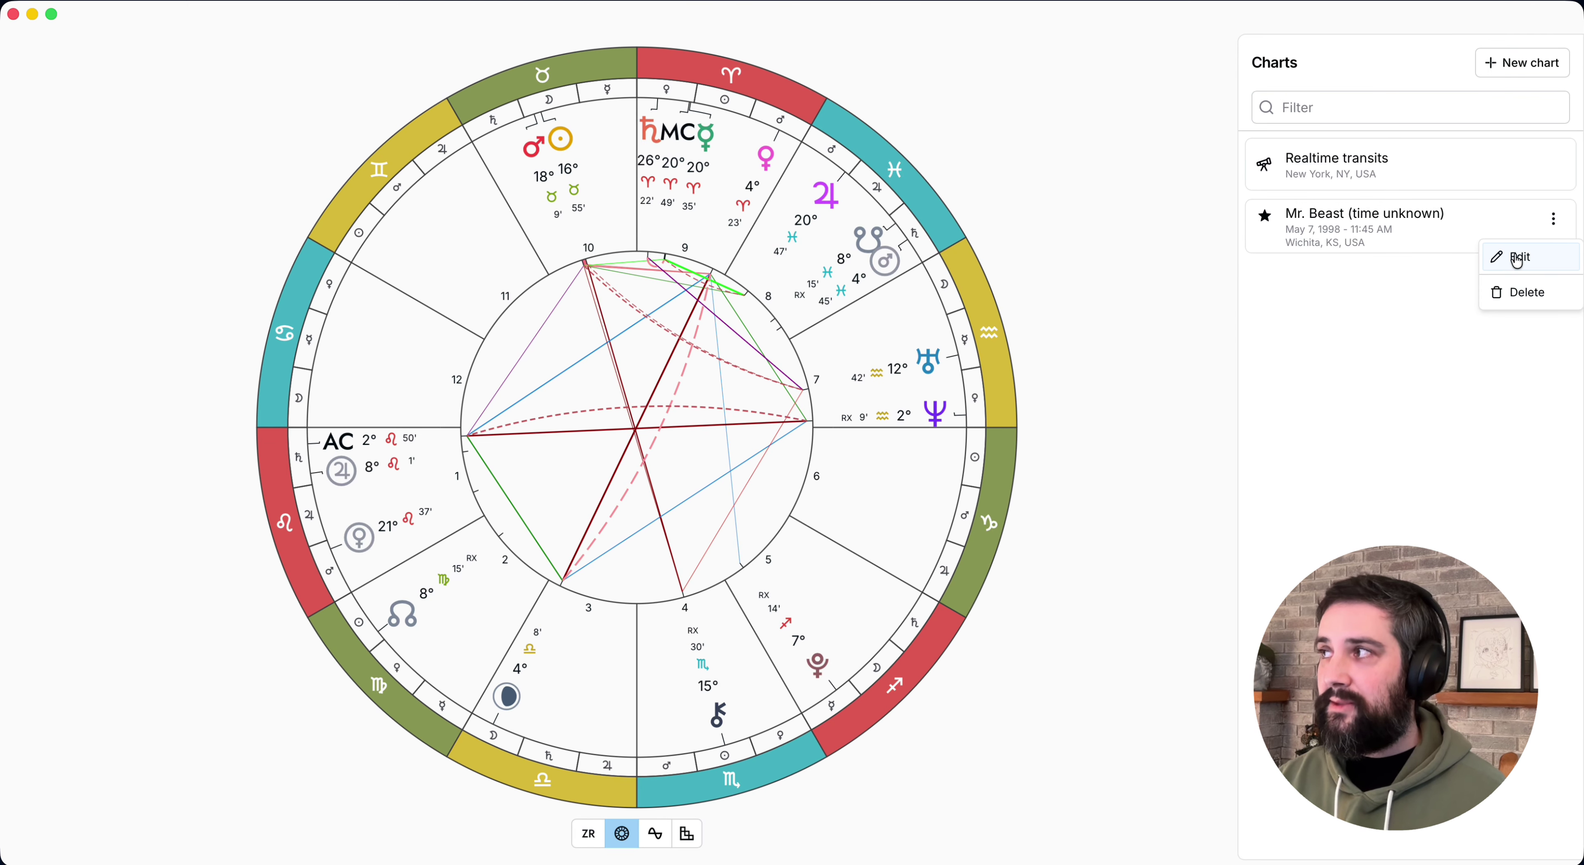
click(1128, 304)
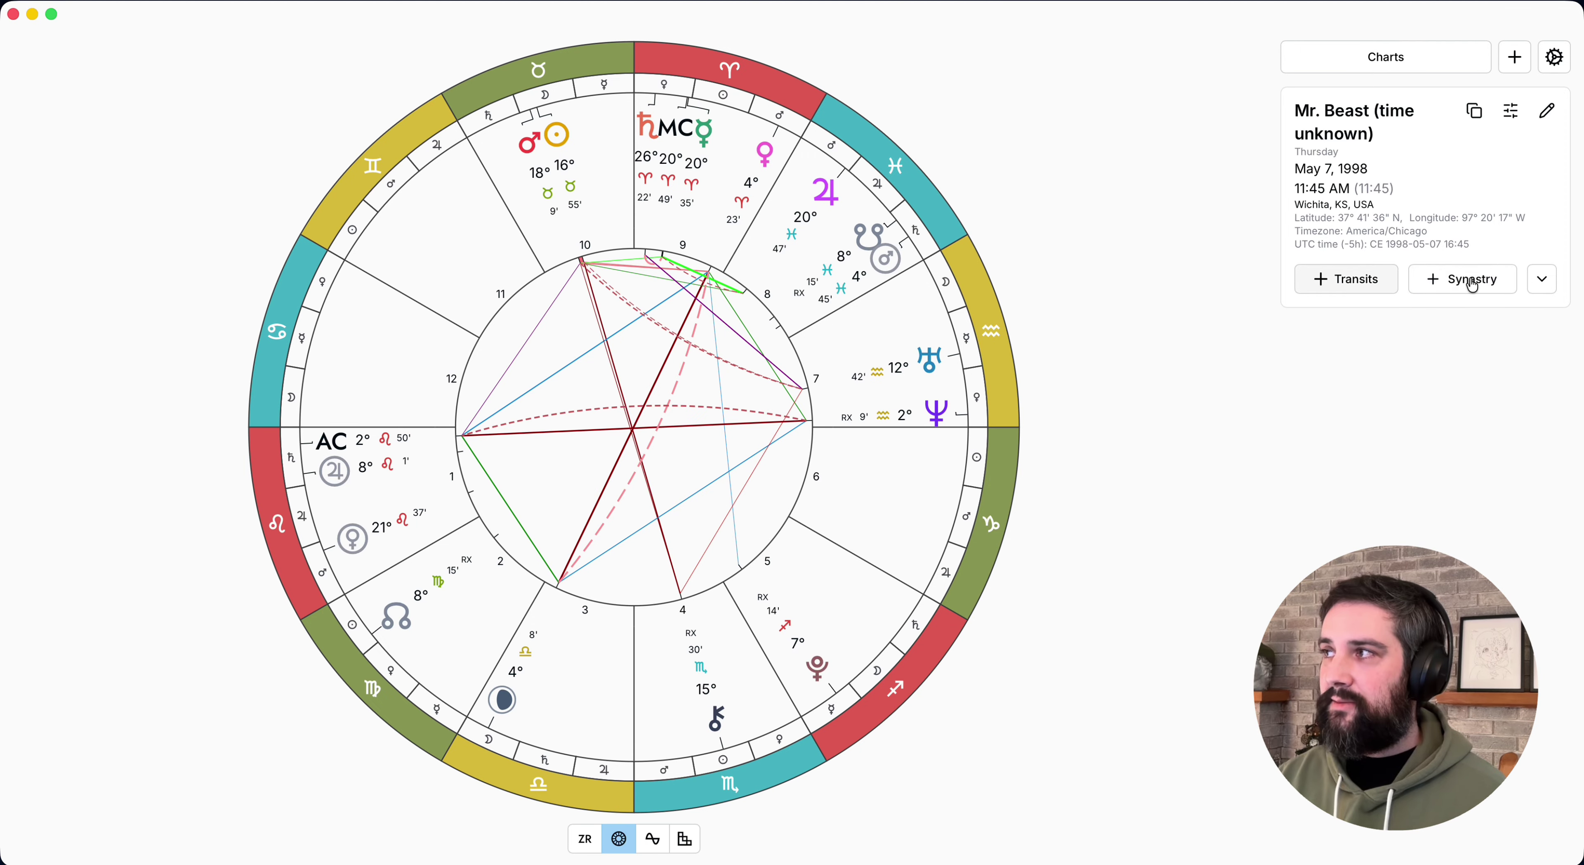
- Add transits to the Mr. Beast chart and compare the natal-only, transit-only and natal-to-transit aspect displays, ending on the natal-to-transit one
click(1356, 283)
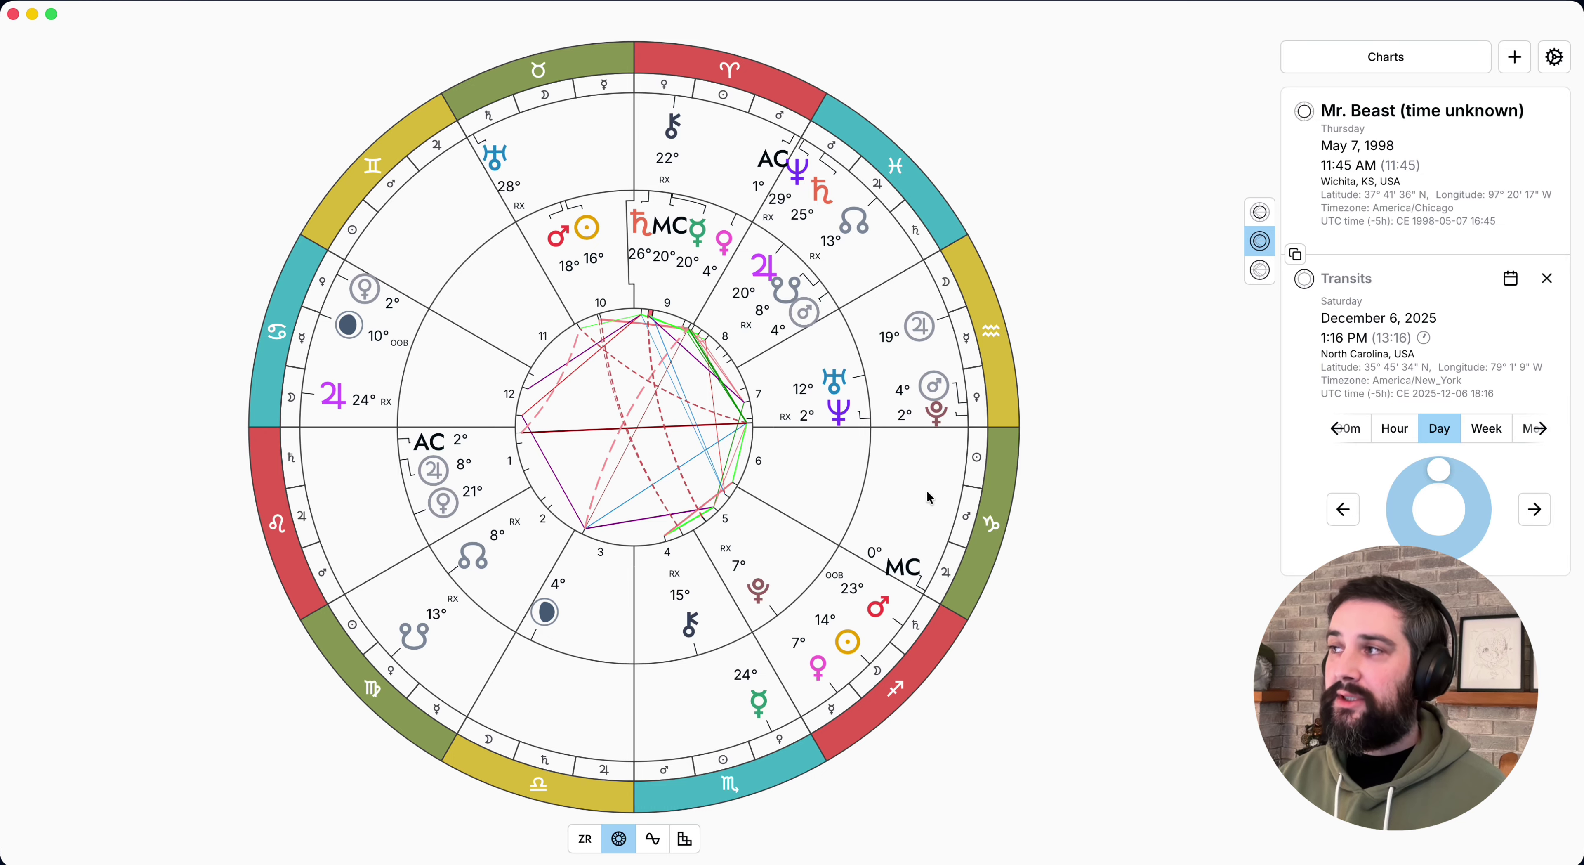
click(1259, 213)
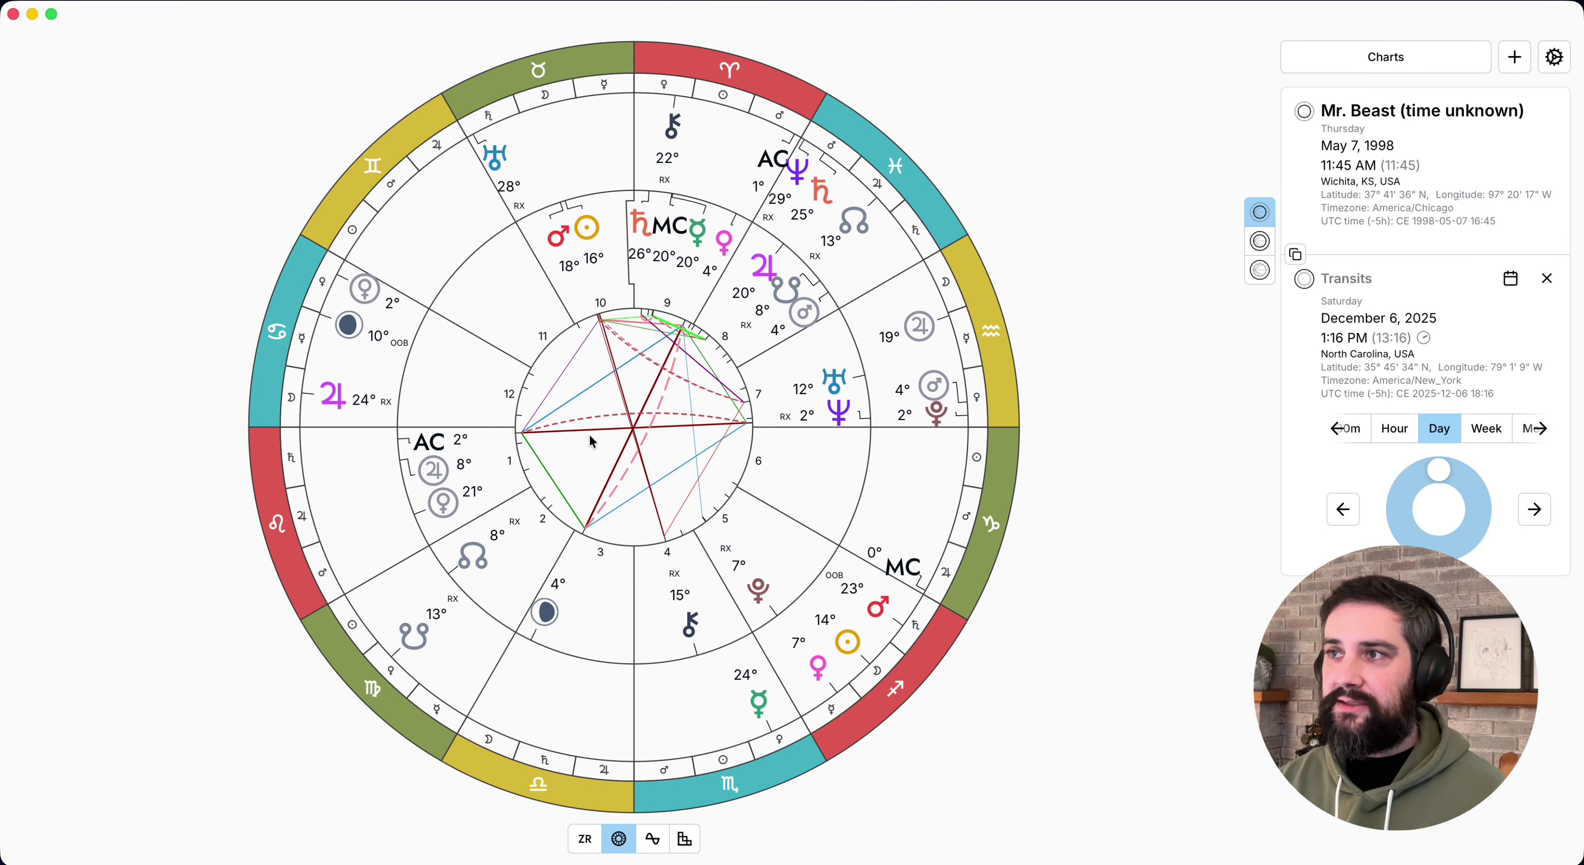
click(1260, 276)
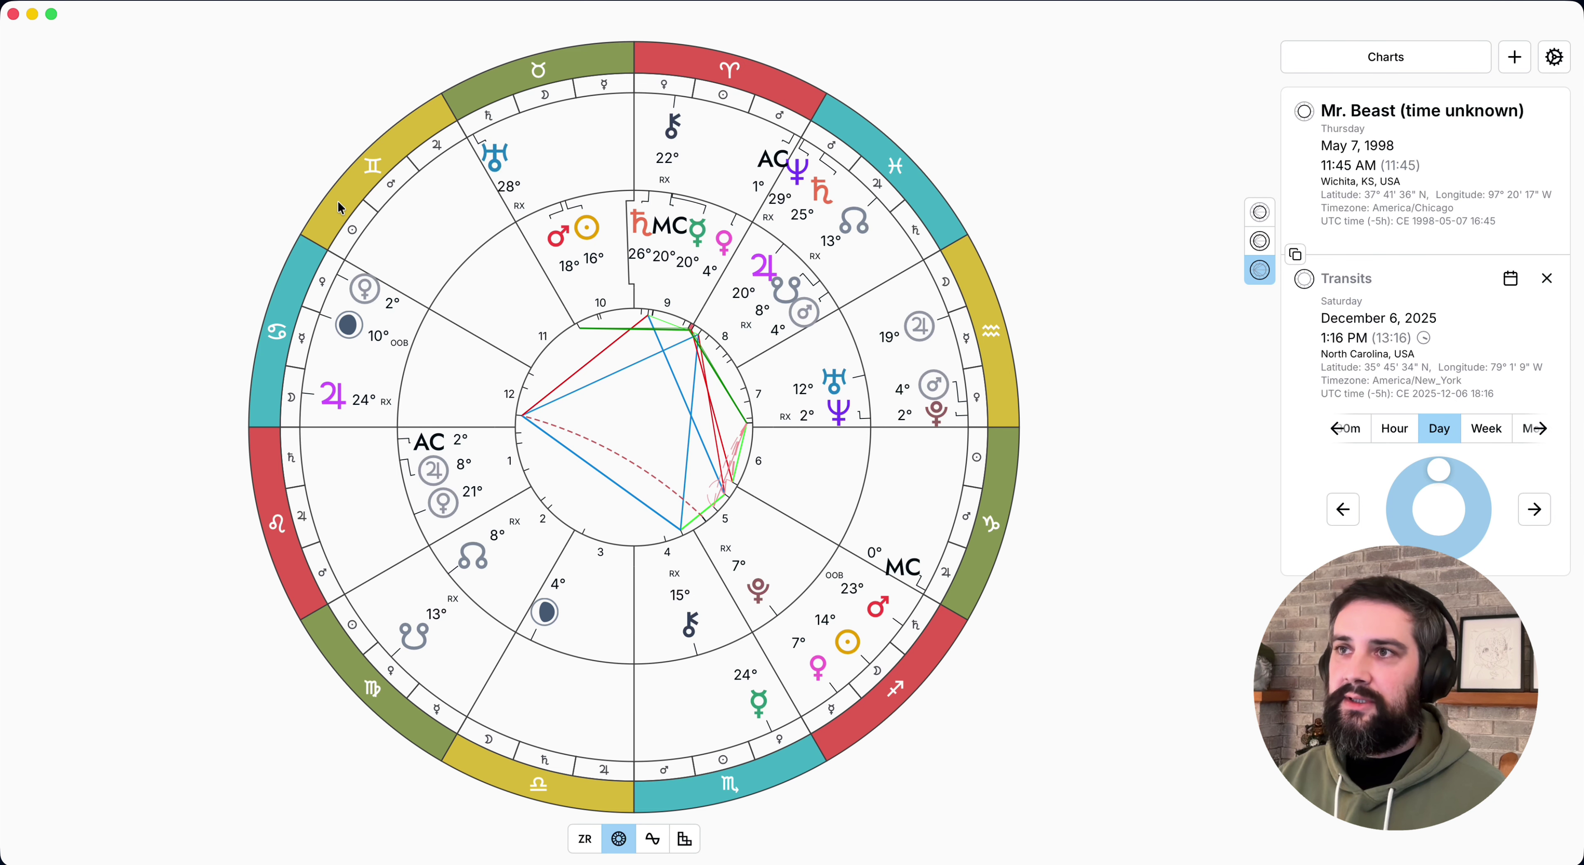
click(1260, 241)
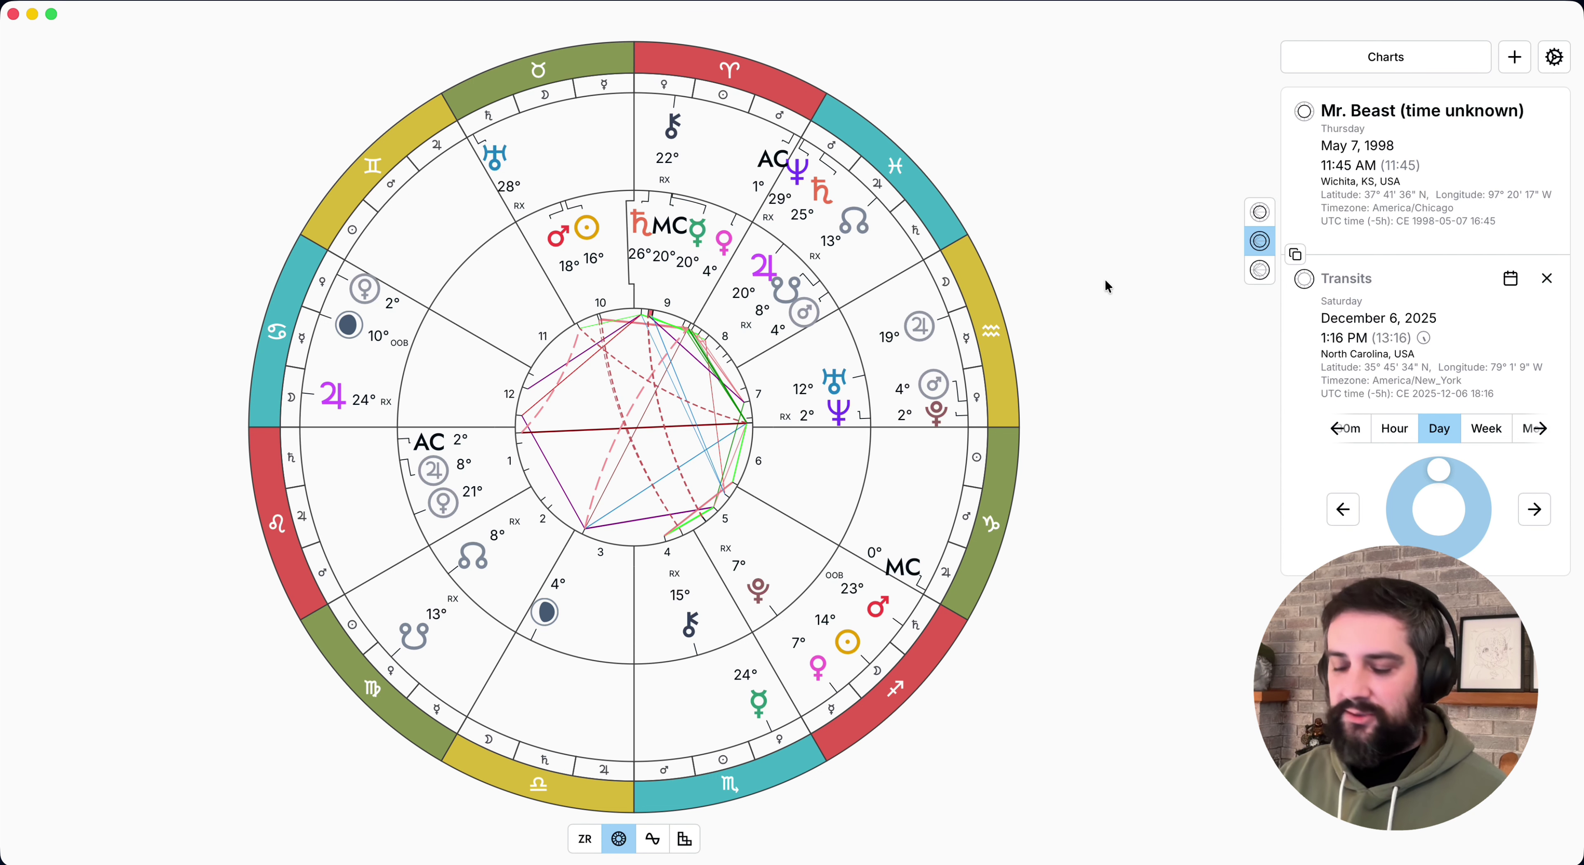
click(1260, 212)
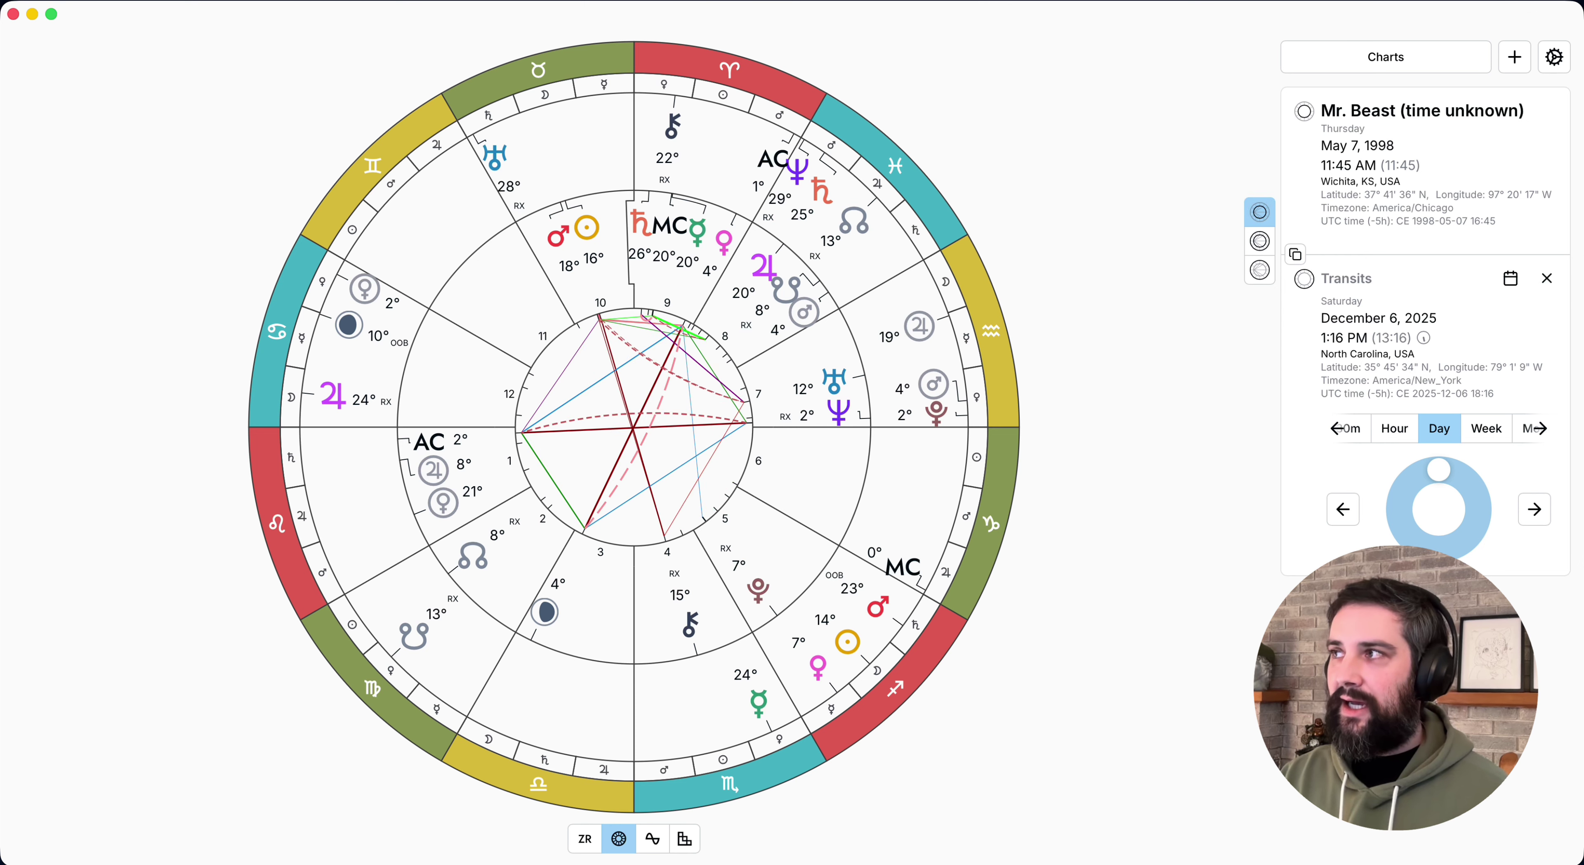
click(1260, 269)
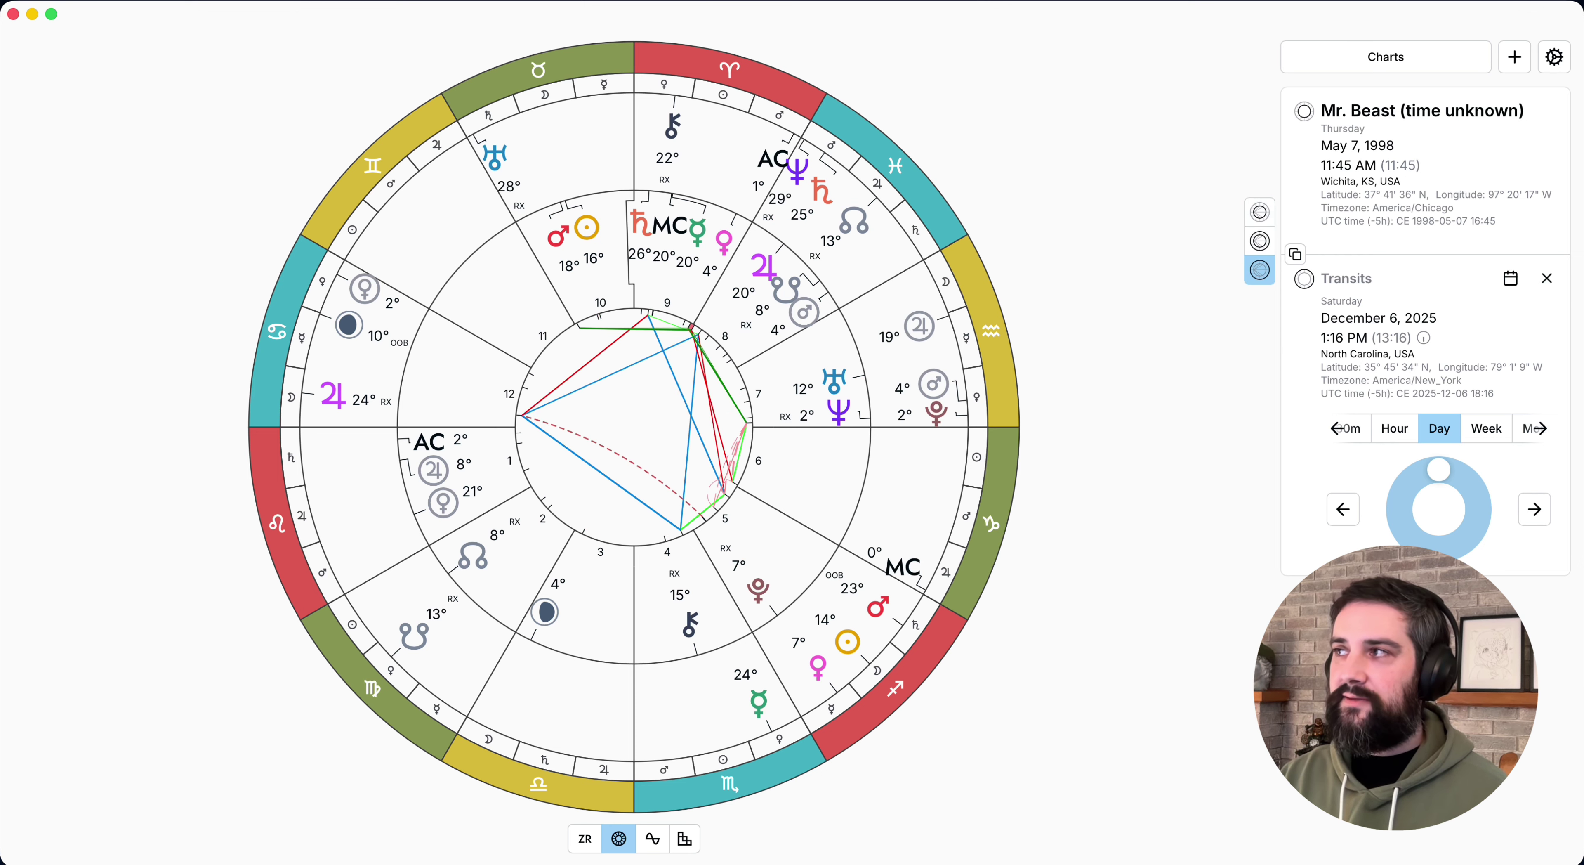
click(1260, 241)
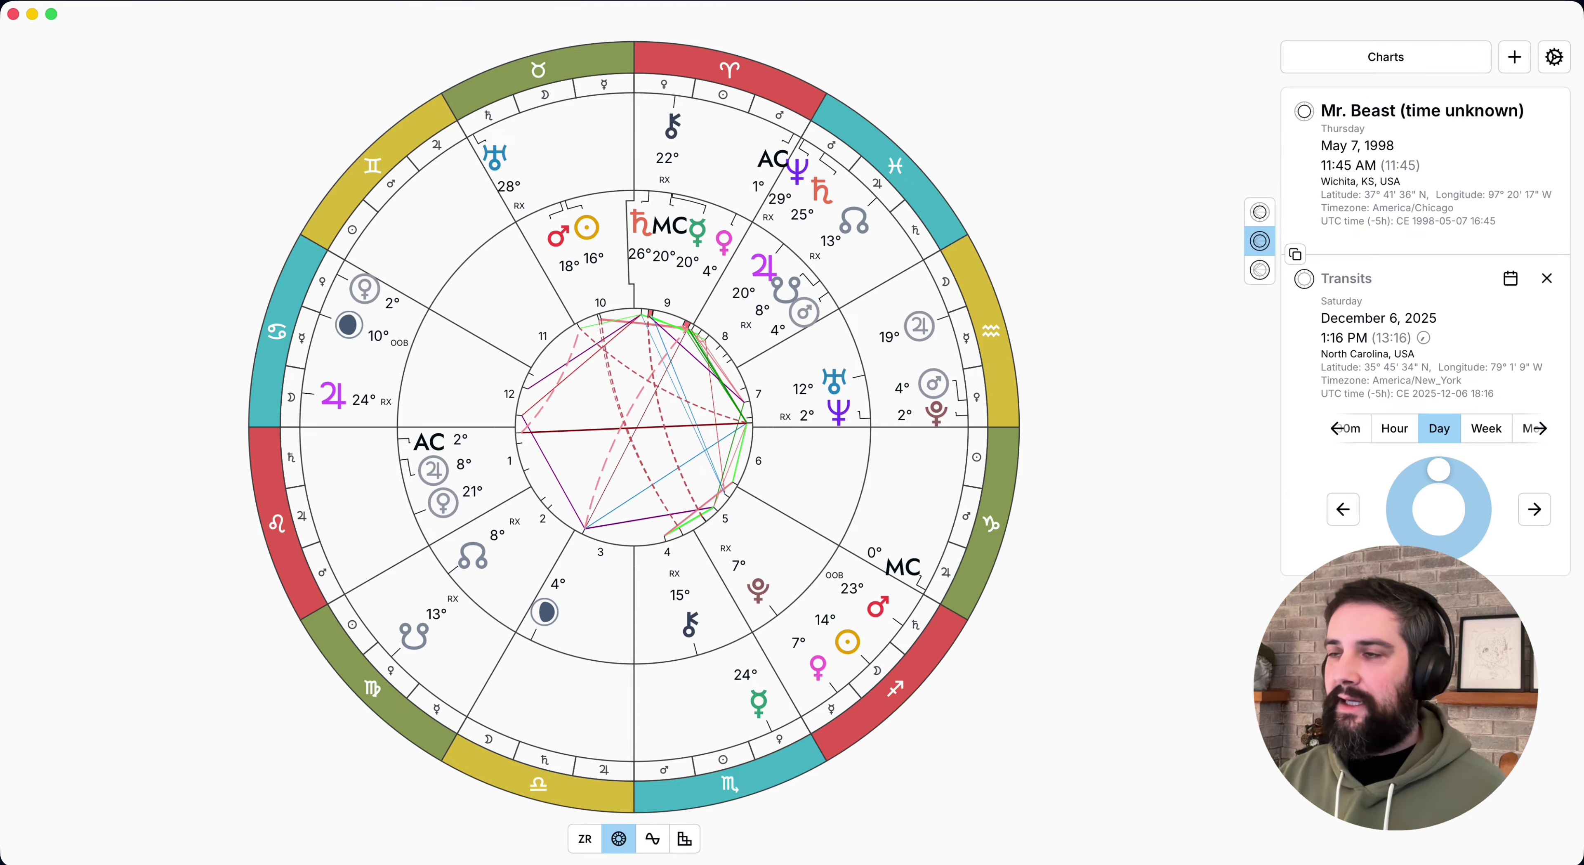
- Remove the transits from the Mr. Beast chart, add them again and advance them day by day to January 8, 2026
click(1547, 278)
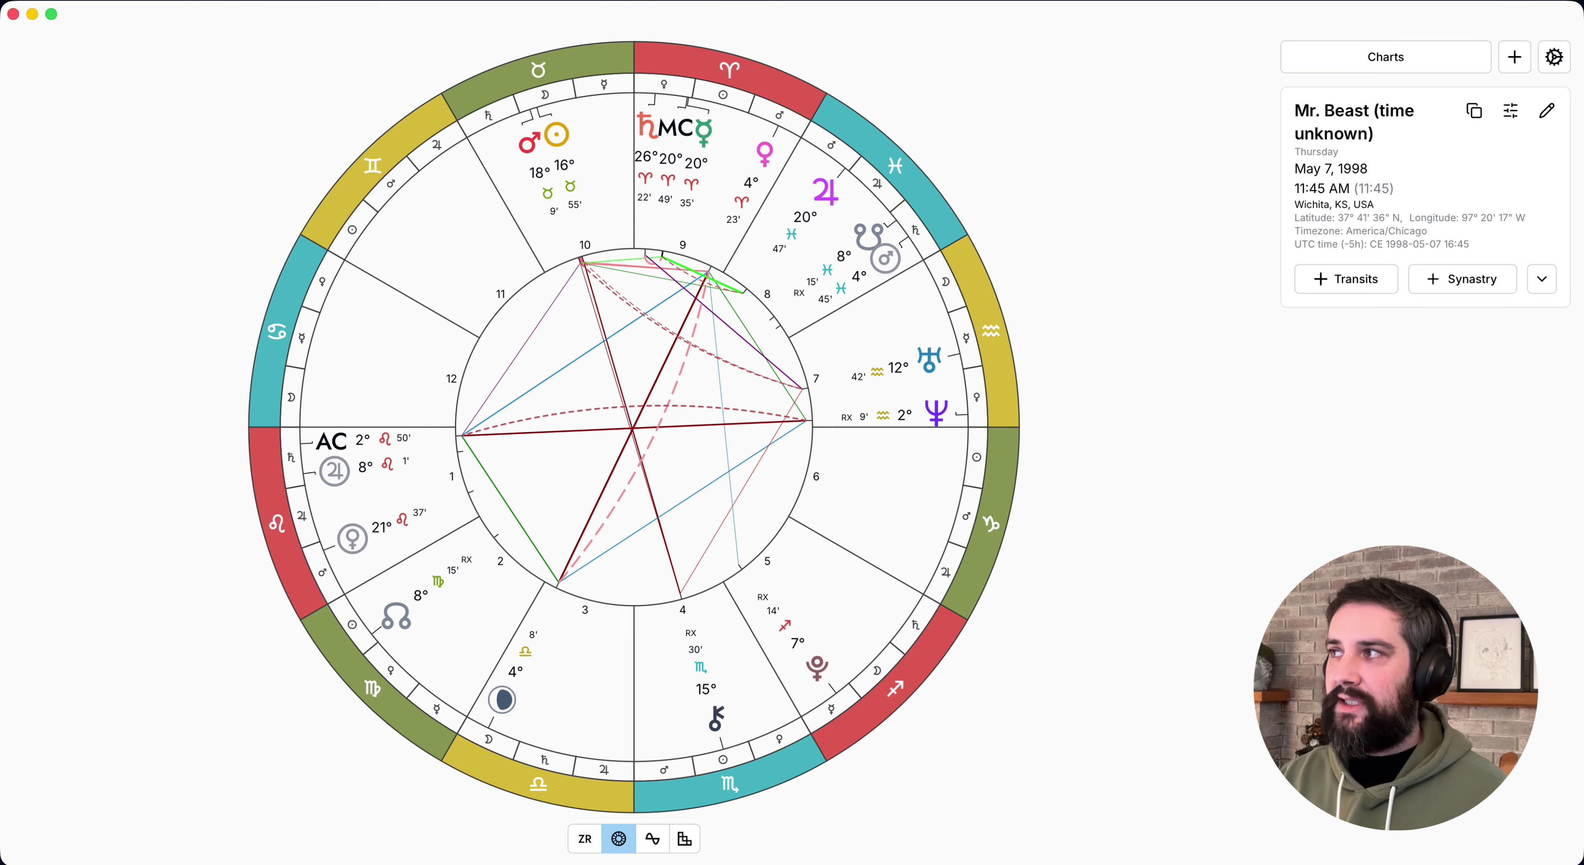
click(1346, 278)
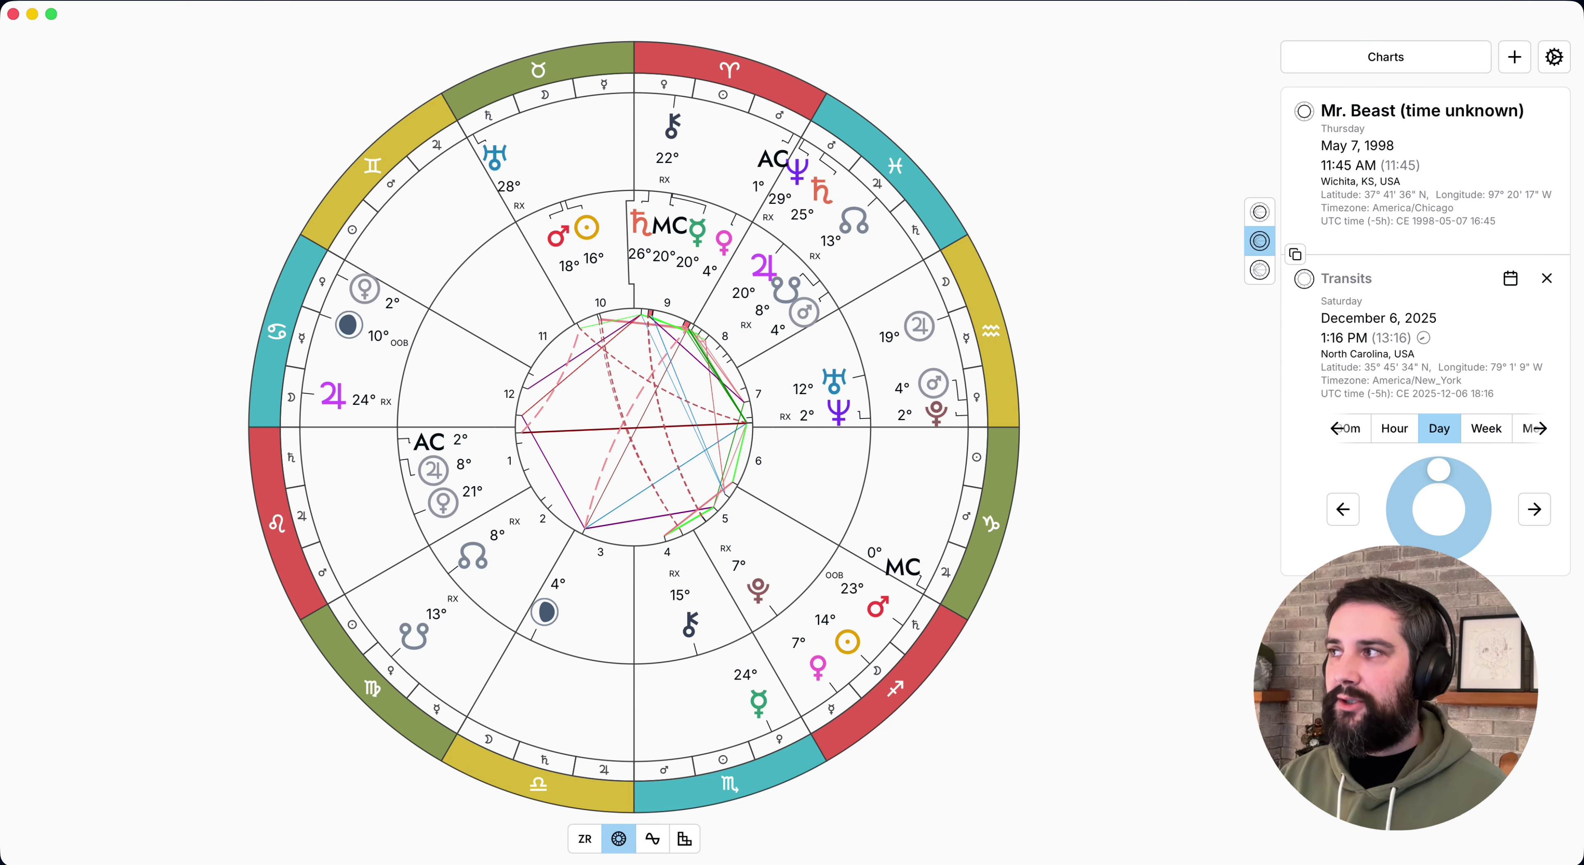
key(Right)
key(Right)
key(Right)
key(Right)
key(Right)
key(Right)
key(Right)
key(Right)
key(Right)
key(Right)
key(Right)
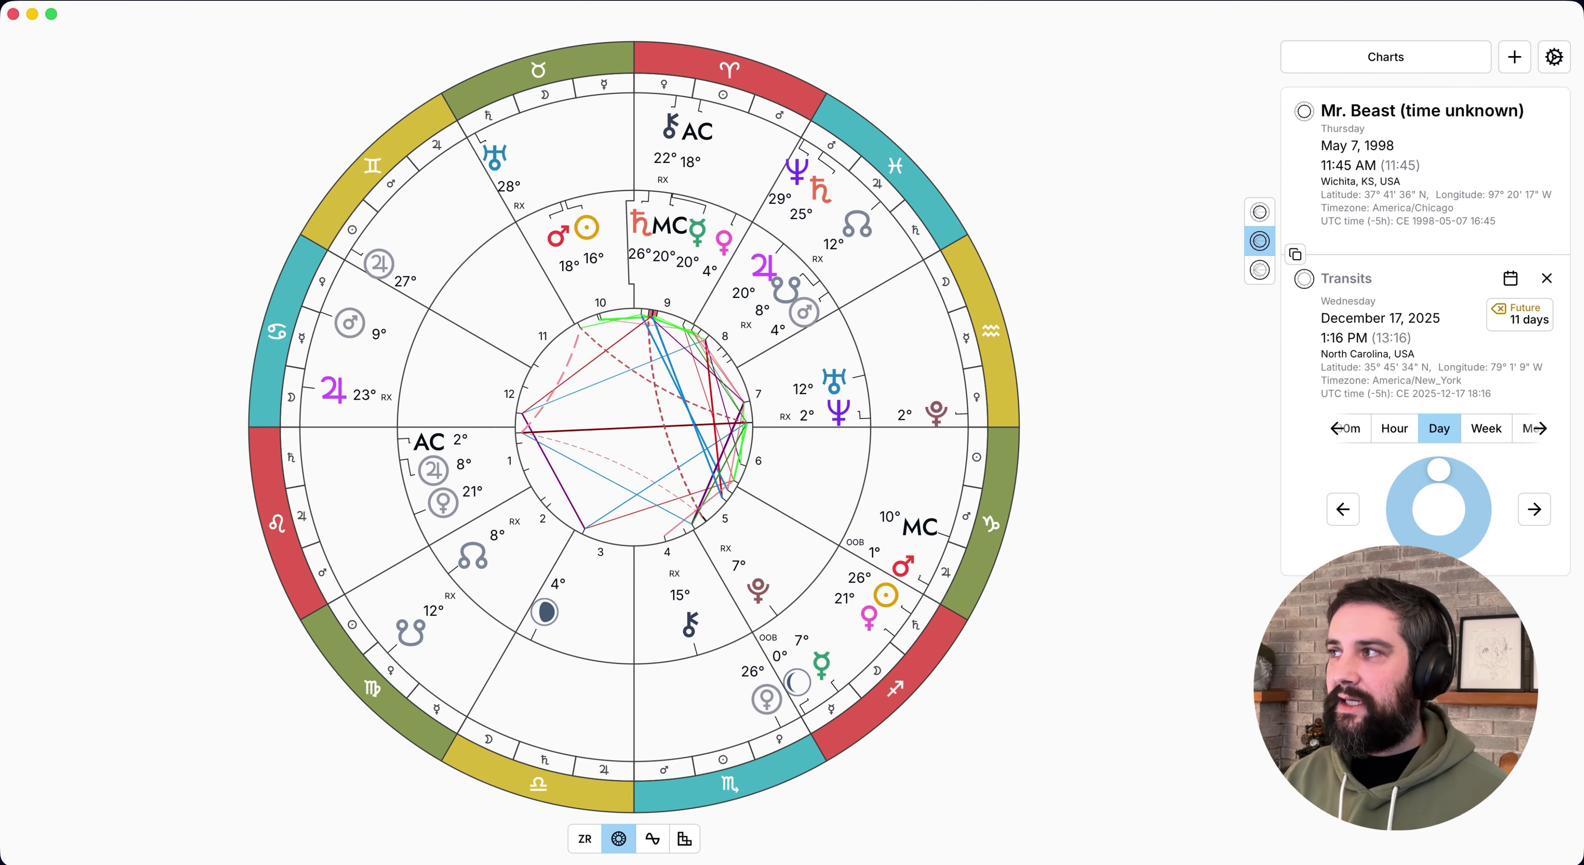
key(Right)
key(Right)
key(Right)
key(Right)
key(Right)
key(Right)
key(Right)
key(Right)
key(Right)
key(Right)
key(Right)
key(Right)
key(Right)
key(Right)
key(Right)
key(Right)
key(Right)
key(Right)
key(Right)
key(Right)
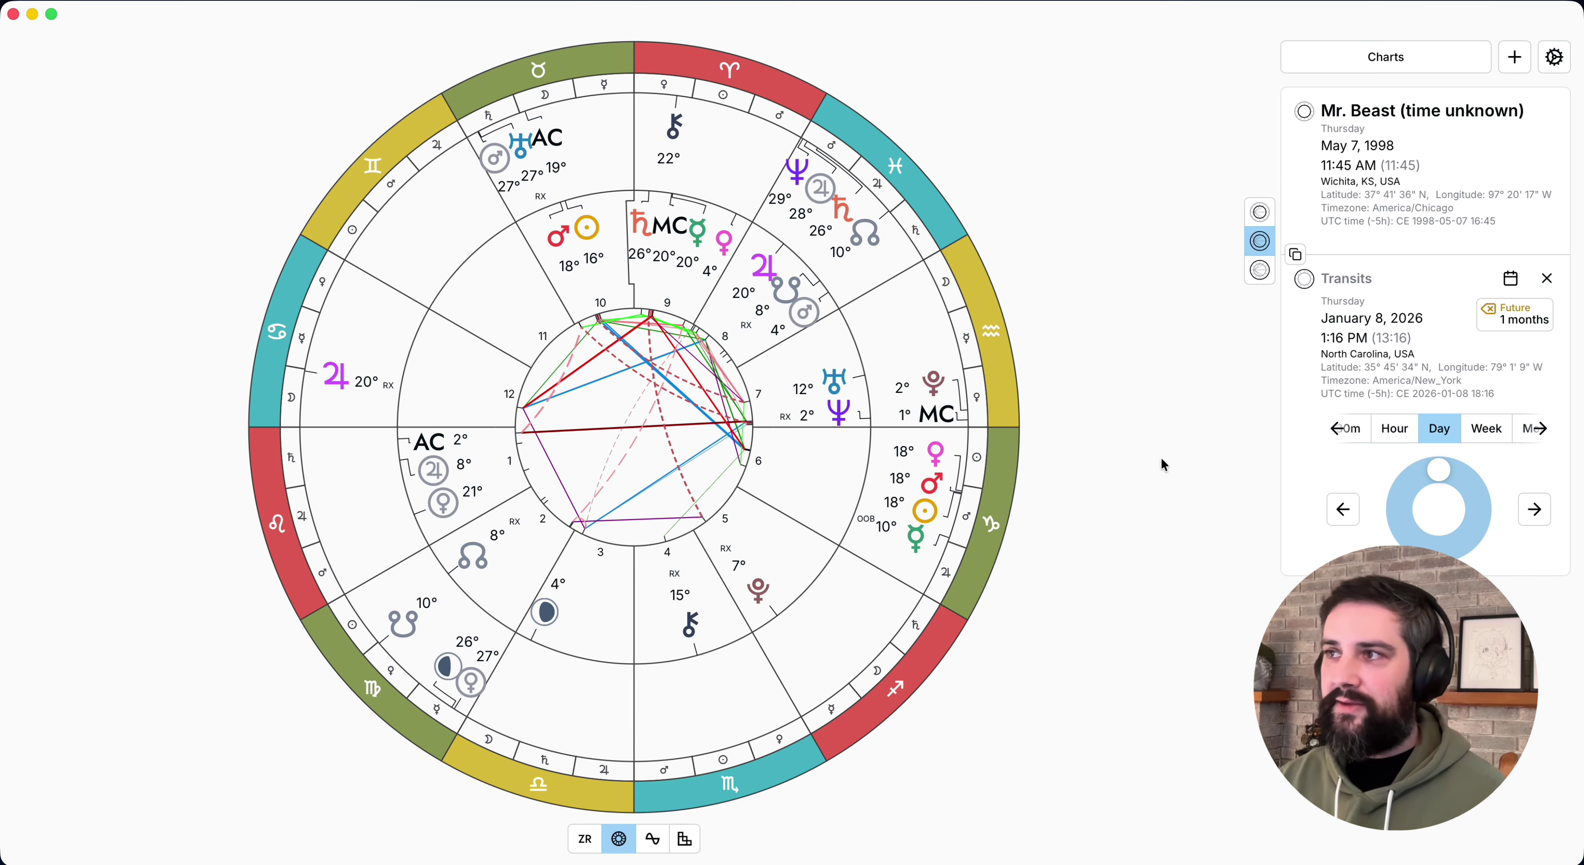
- Switch to the Realtime transits chart and advance it day by day to January 29, 2026
key(super+k)
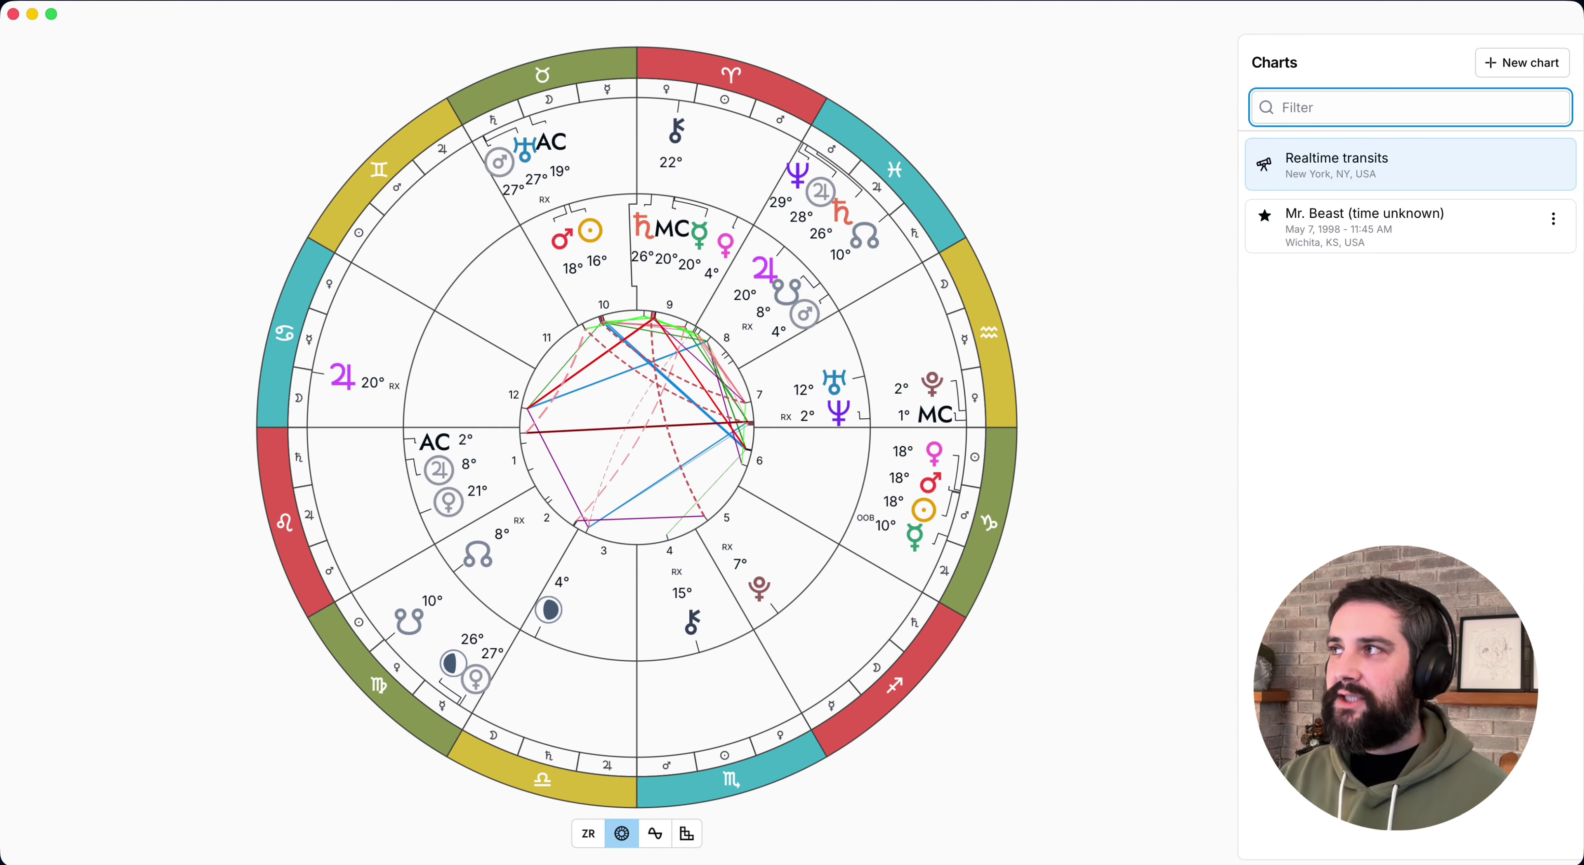
key(Escape)
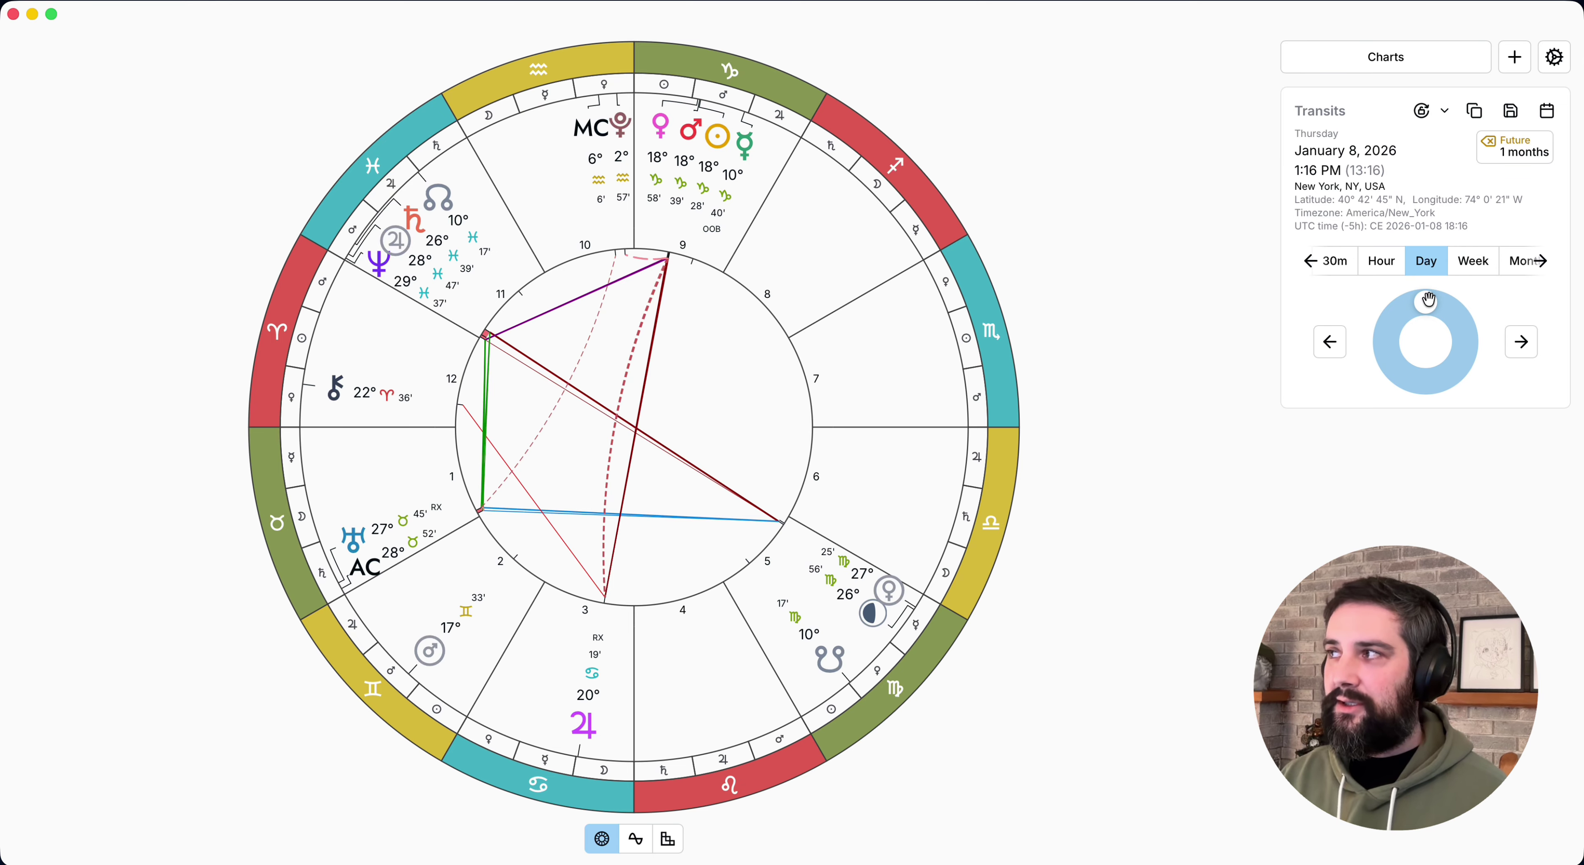
key(Right)
key(Right)
key(Right)
key(Right)
key(Right)
key(Right)
key(Right)
key(Right)
key(Right)
key(Right)
key(Right)
key(Right)
key(Right)
key(Right)
key(Right)
key(Right)
key(Right)
key(Right)
key(Right)
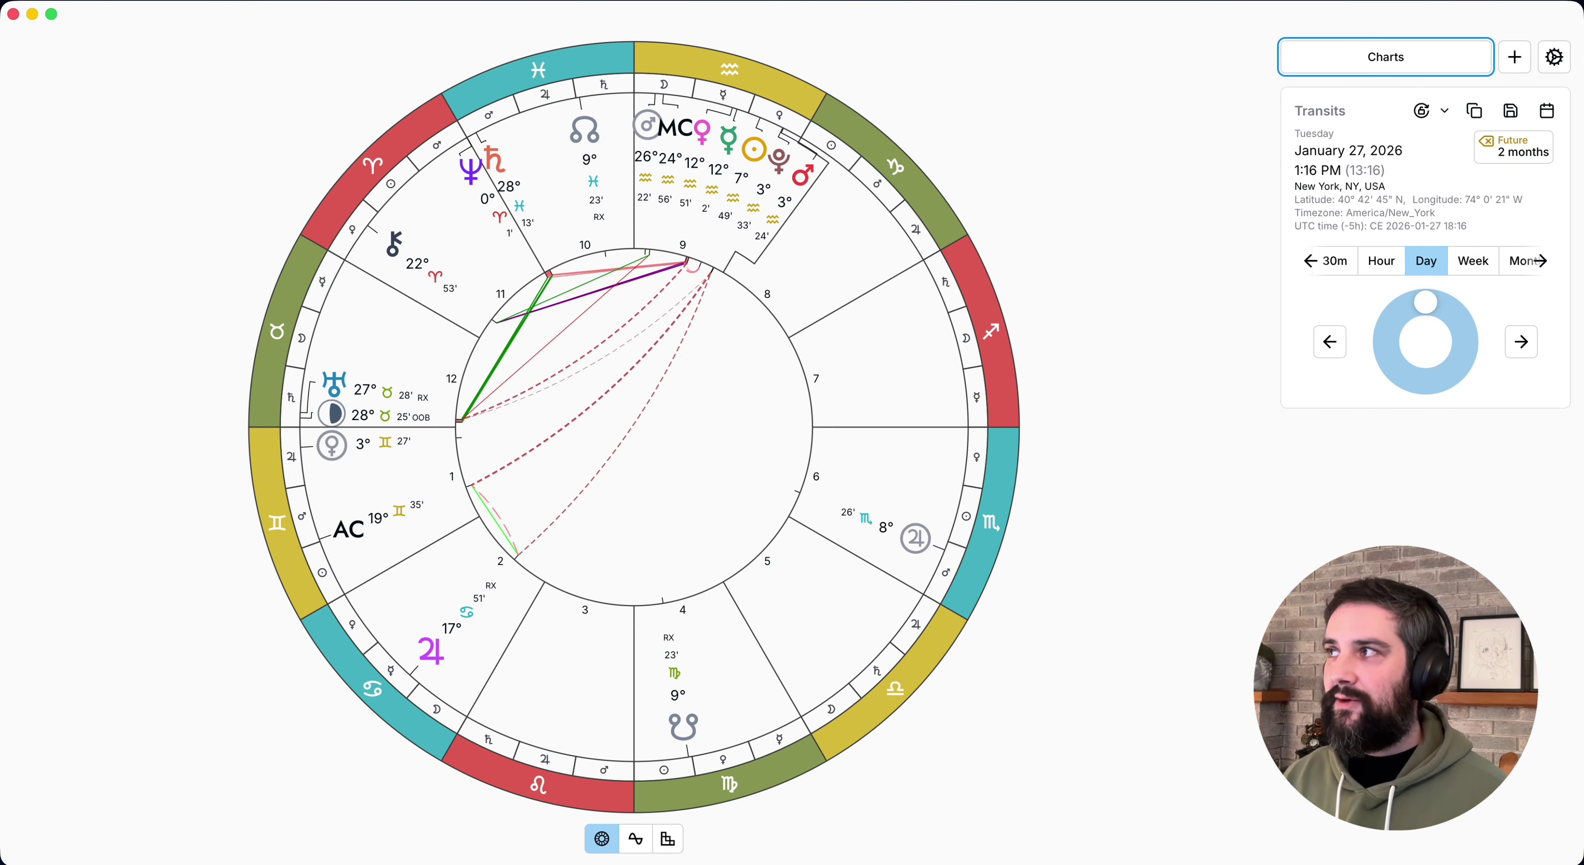
key(Right)
key(Right)
- Reopen the Mr. Beast chart with its transits from the chart list
key(Return)
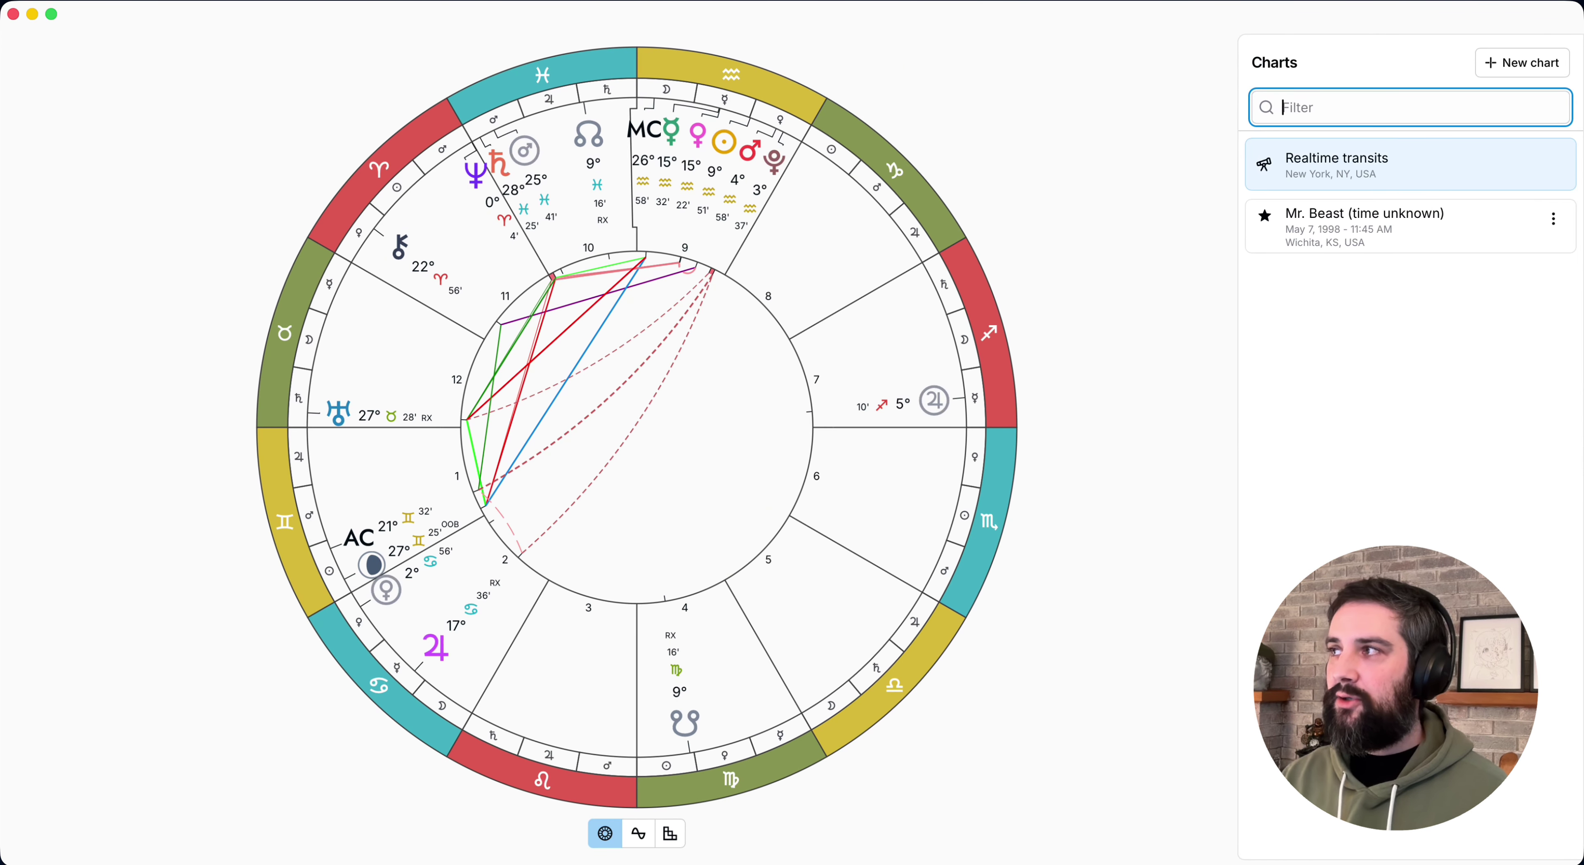
key(Down)
key(Return)
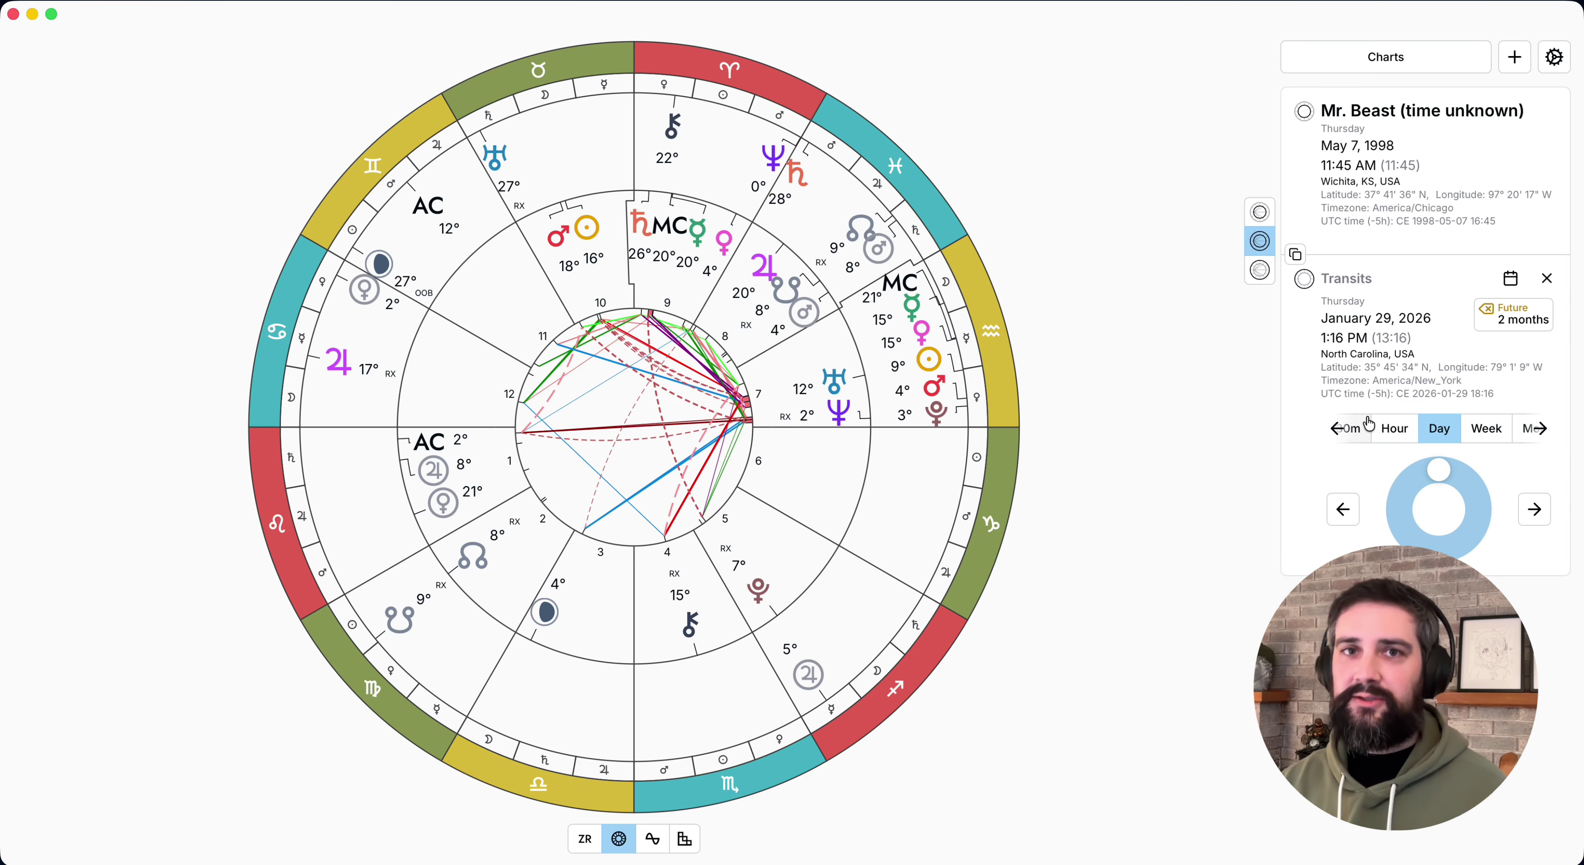
- Remove the transits from the Mr. Beast chart, overlay the same chart on it as synastry and remove that overlay
key(Escape)
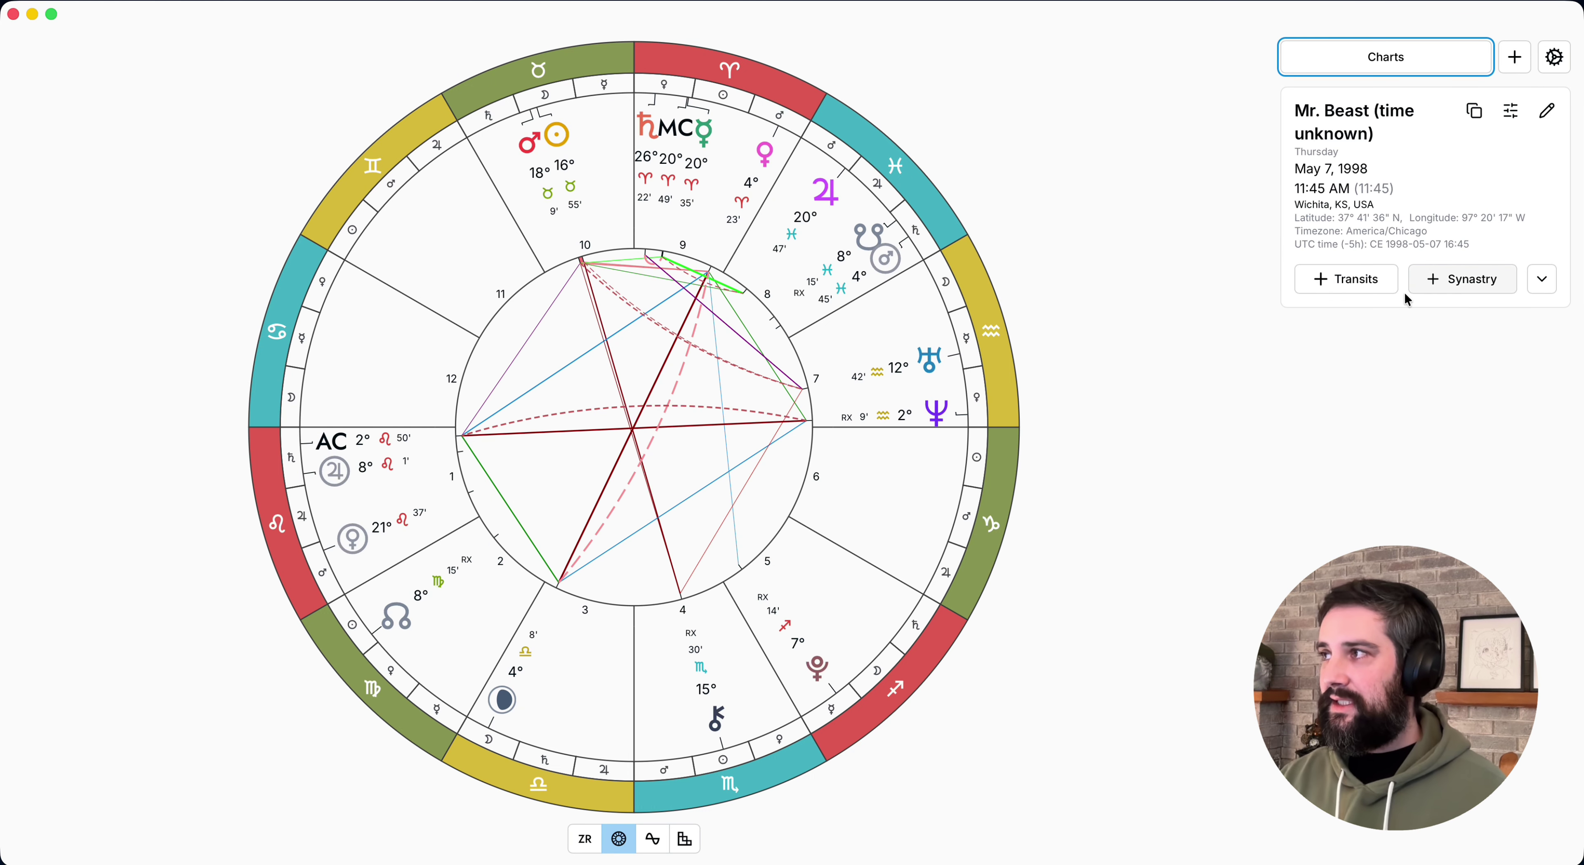
click(1444, 289)
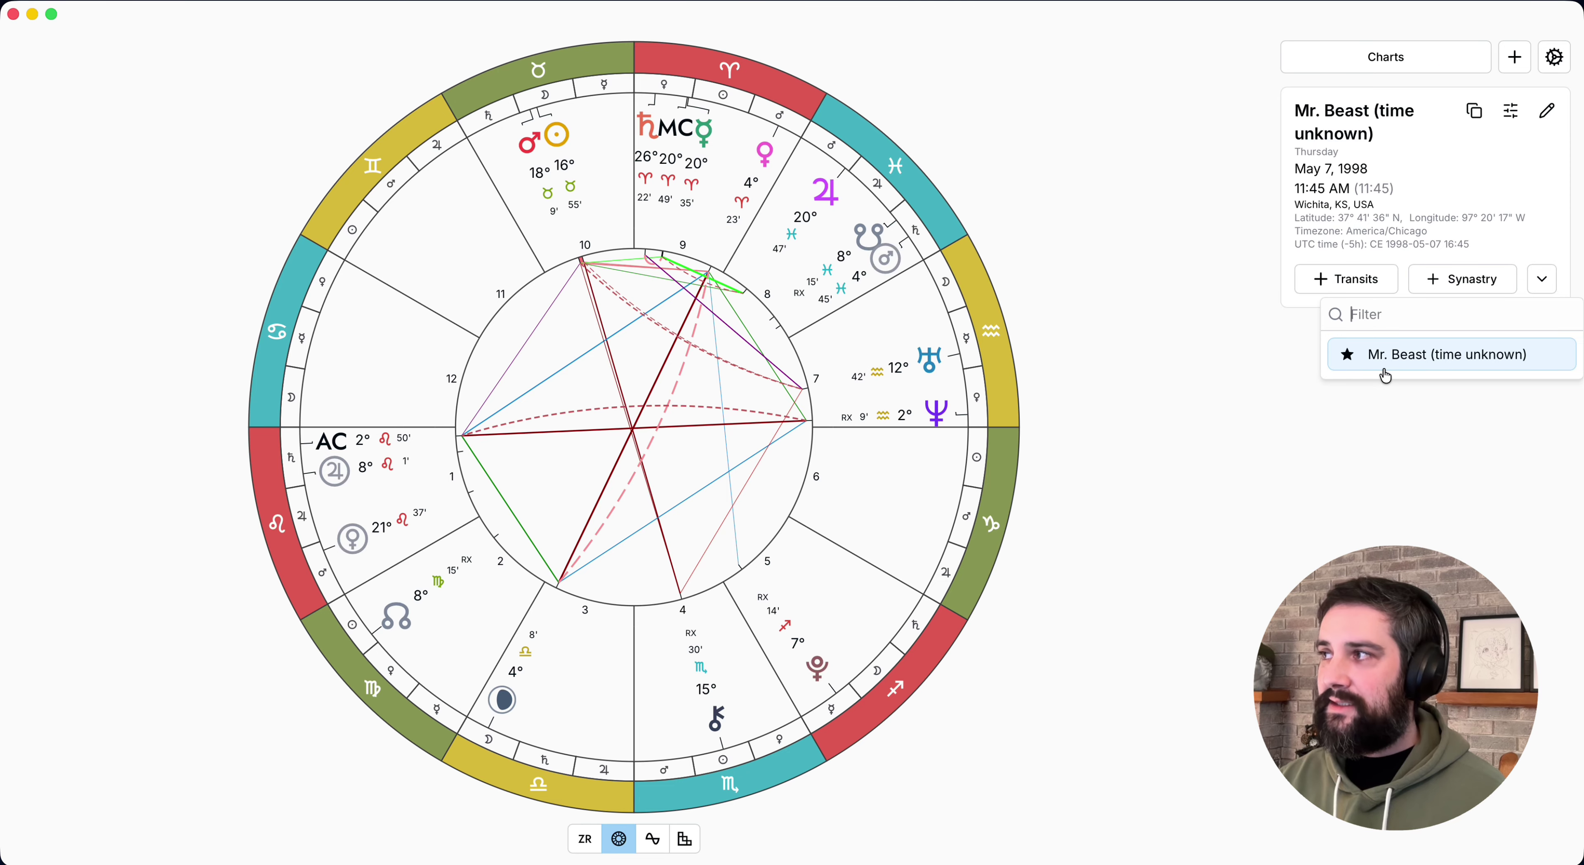
click(1434, 358)
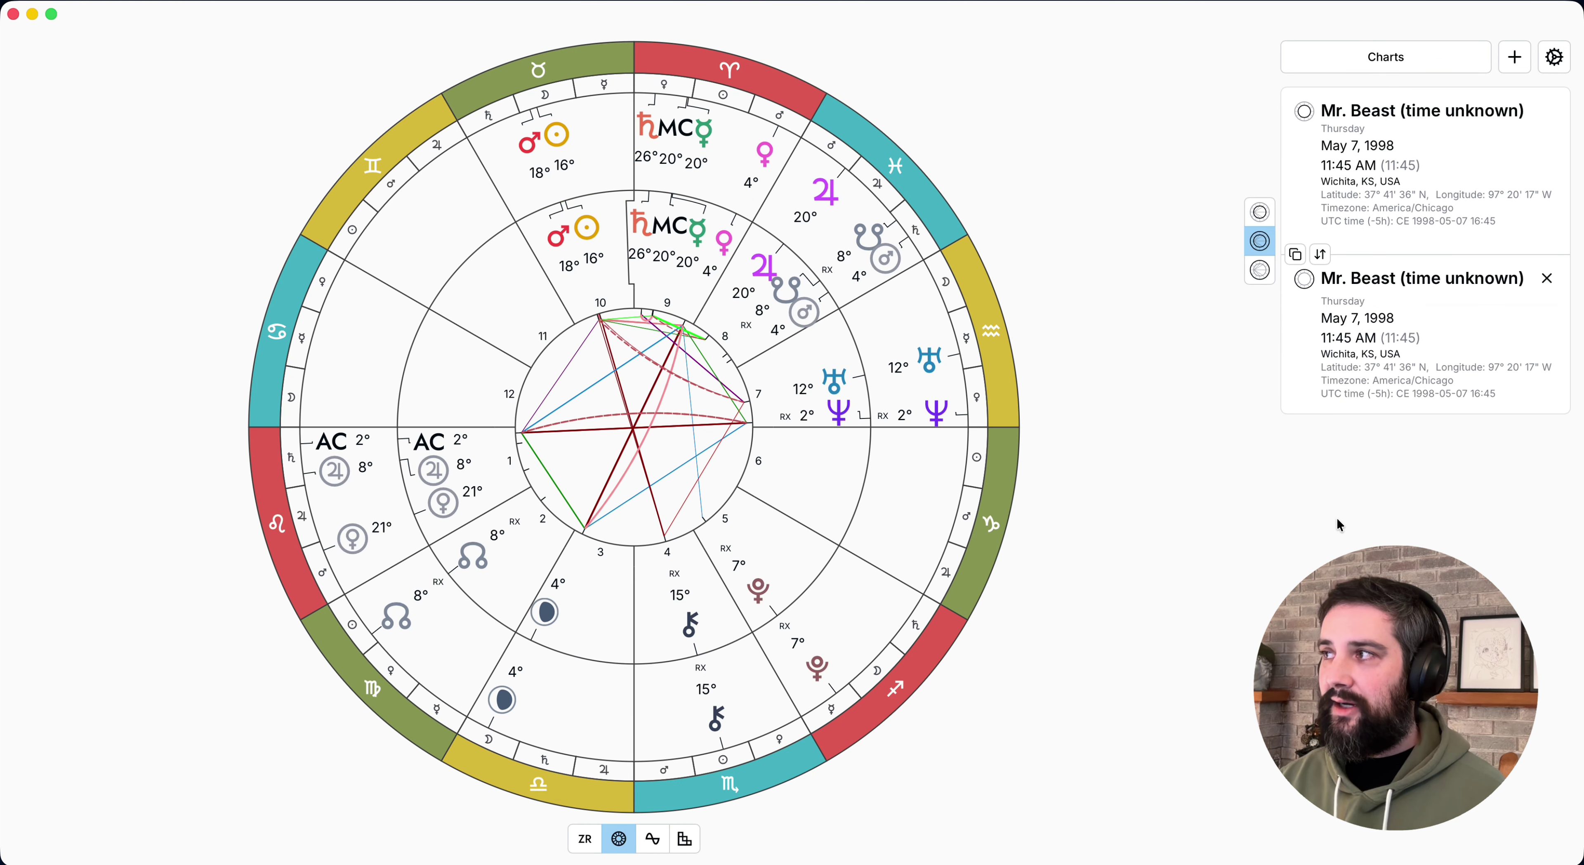
click(1547, 278)
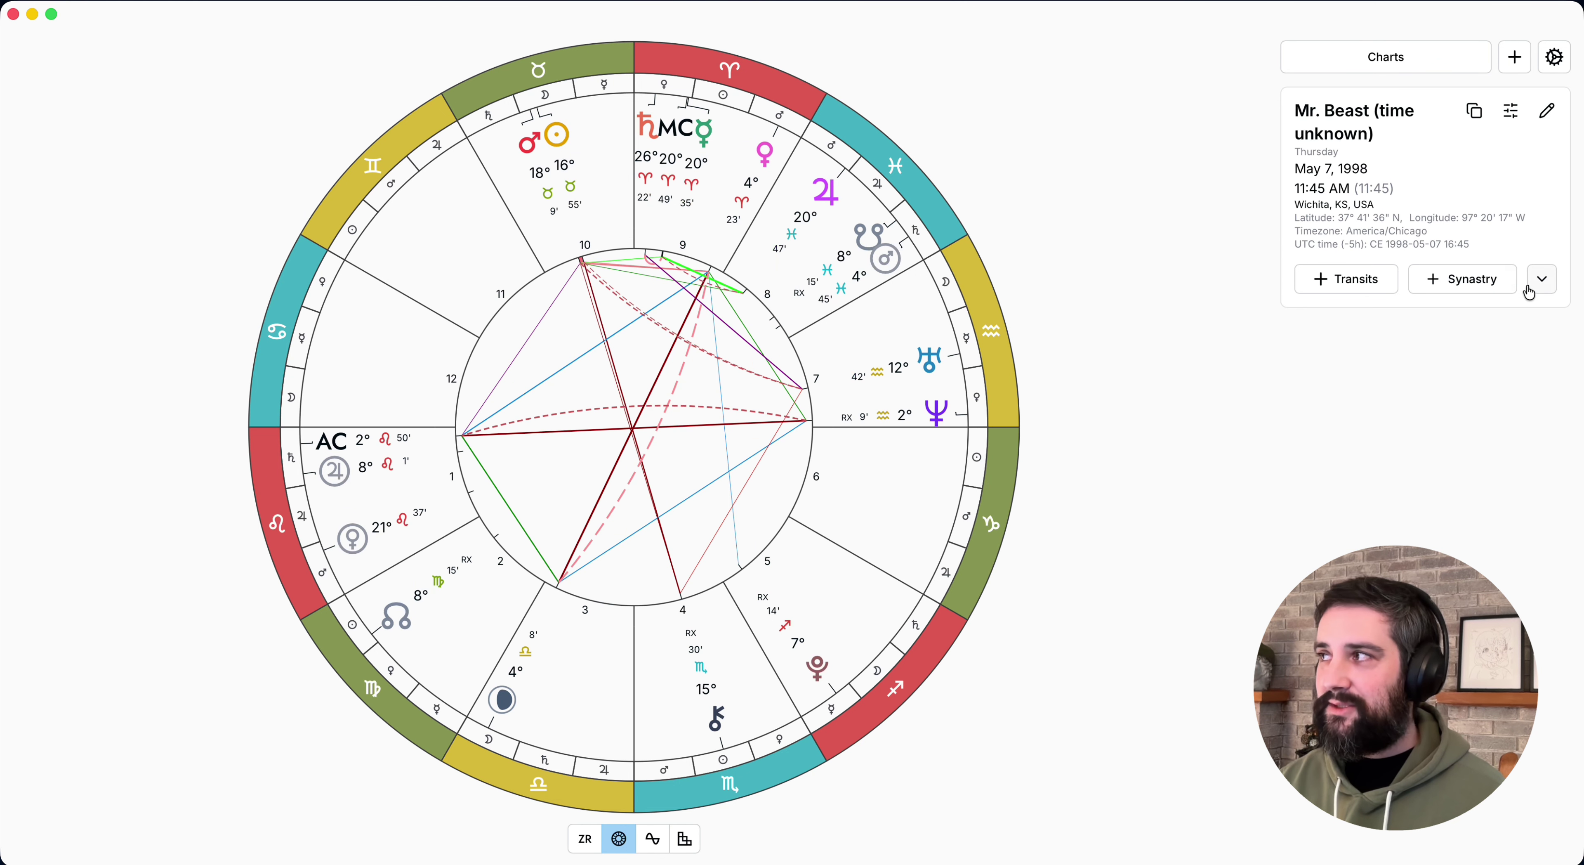
- Add Secondary Progressions to the Mr. Beast chart, try its yearly time dial and remove the progressions again
click(1543, 280)
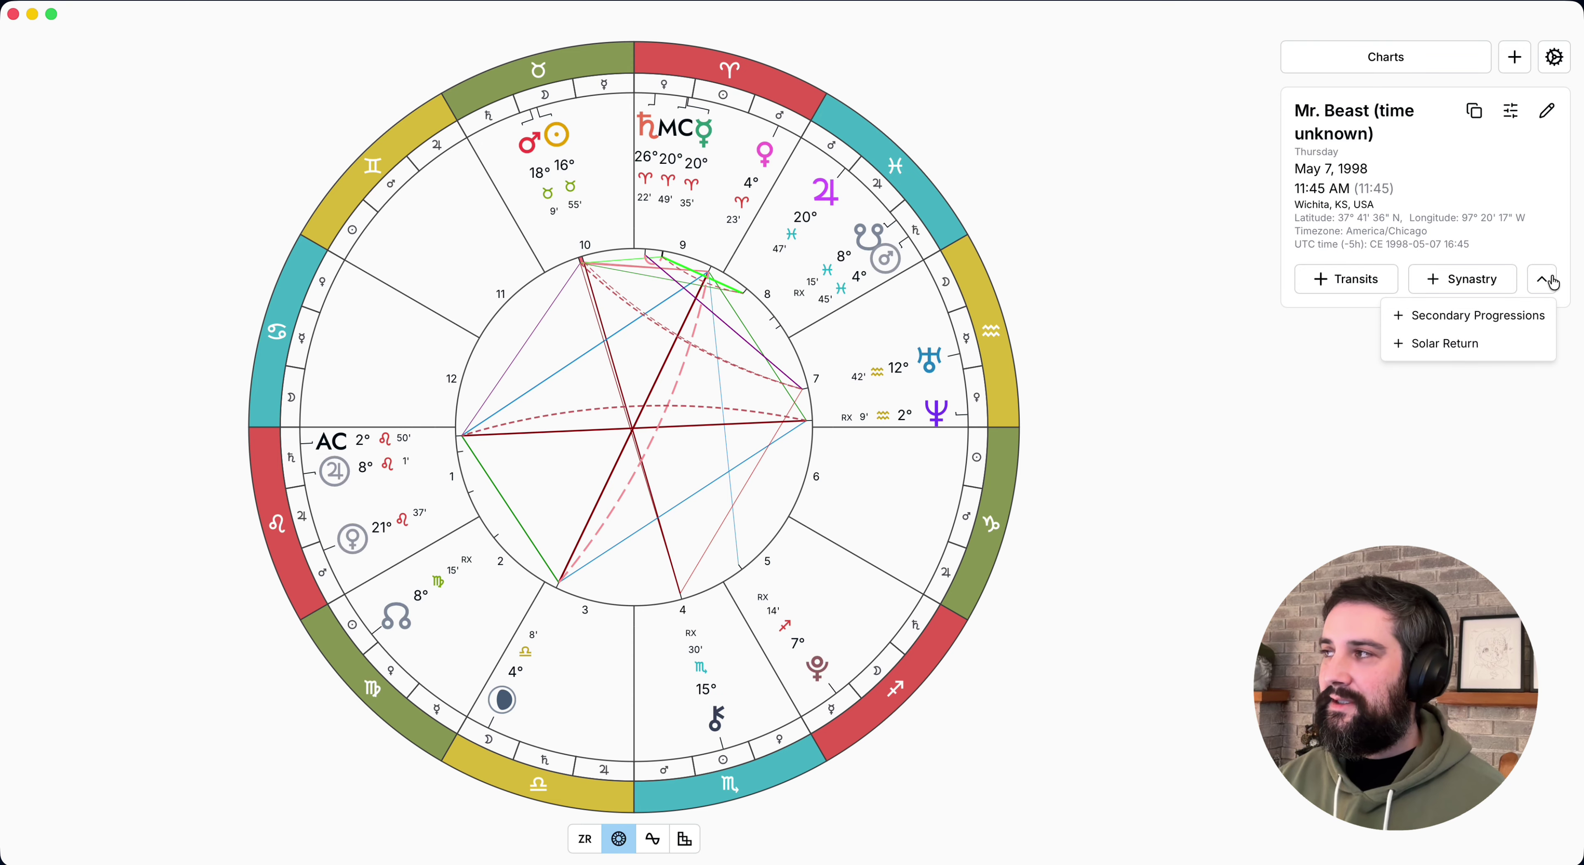
click(1477, 329)
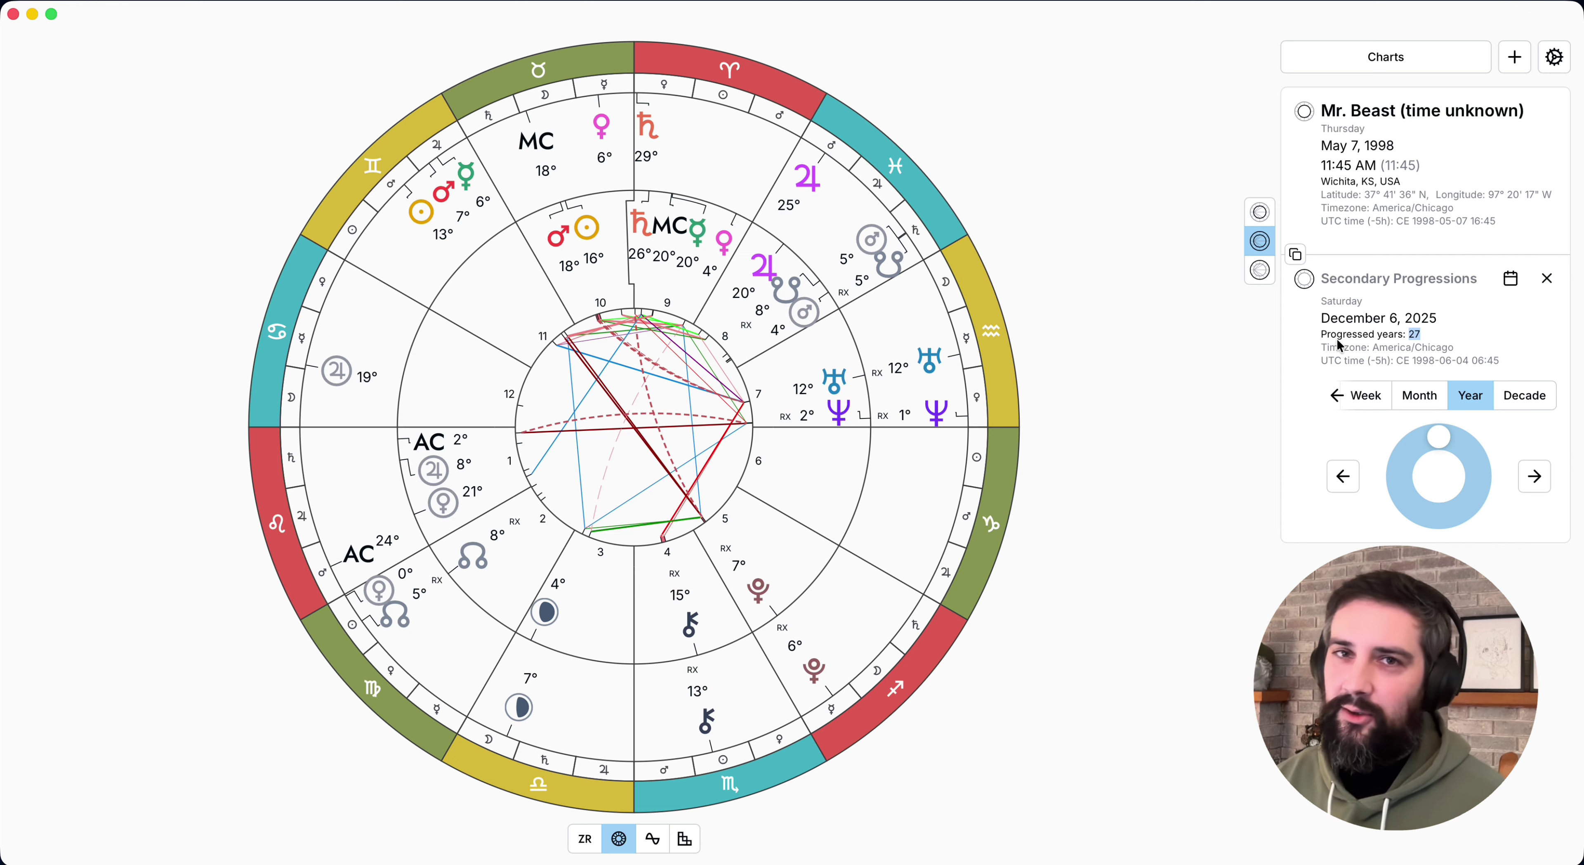
drag(1439, 437, 1466, 429)
click(1520, 313)
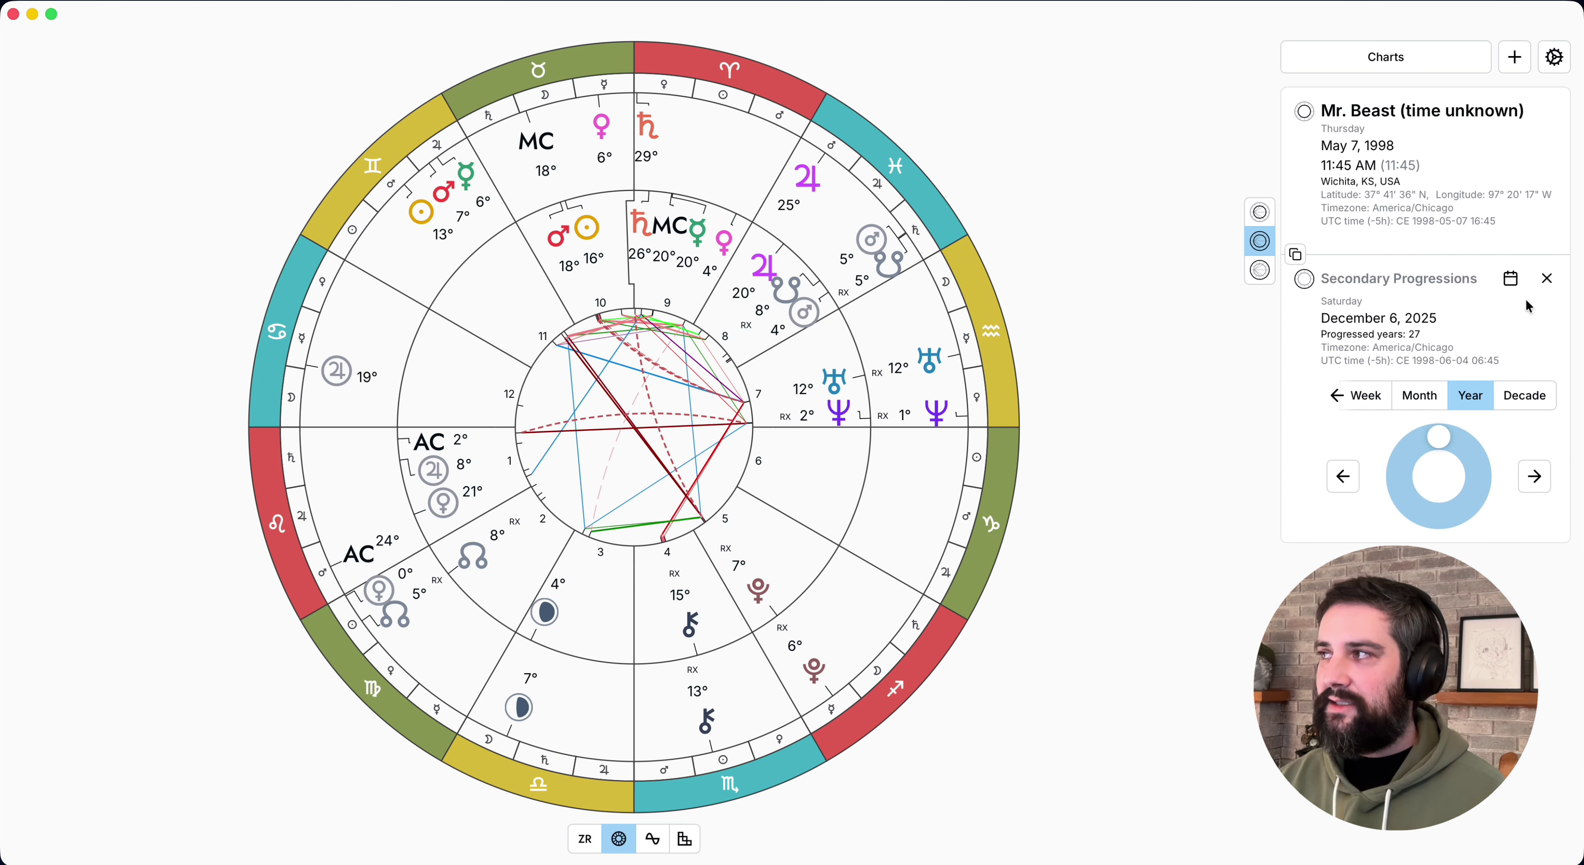
click(1545, 280)
- Add a Solar Return to the Mr. Beast chart, try its yearly time dial and remove the return again
click(1543, 279)
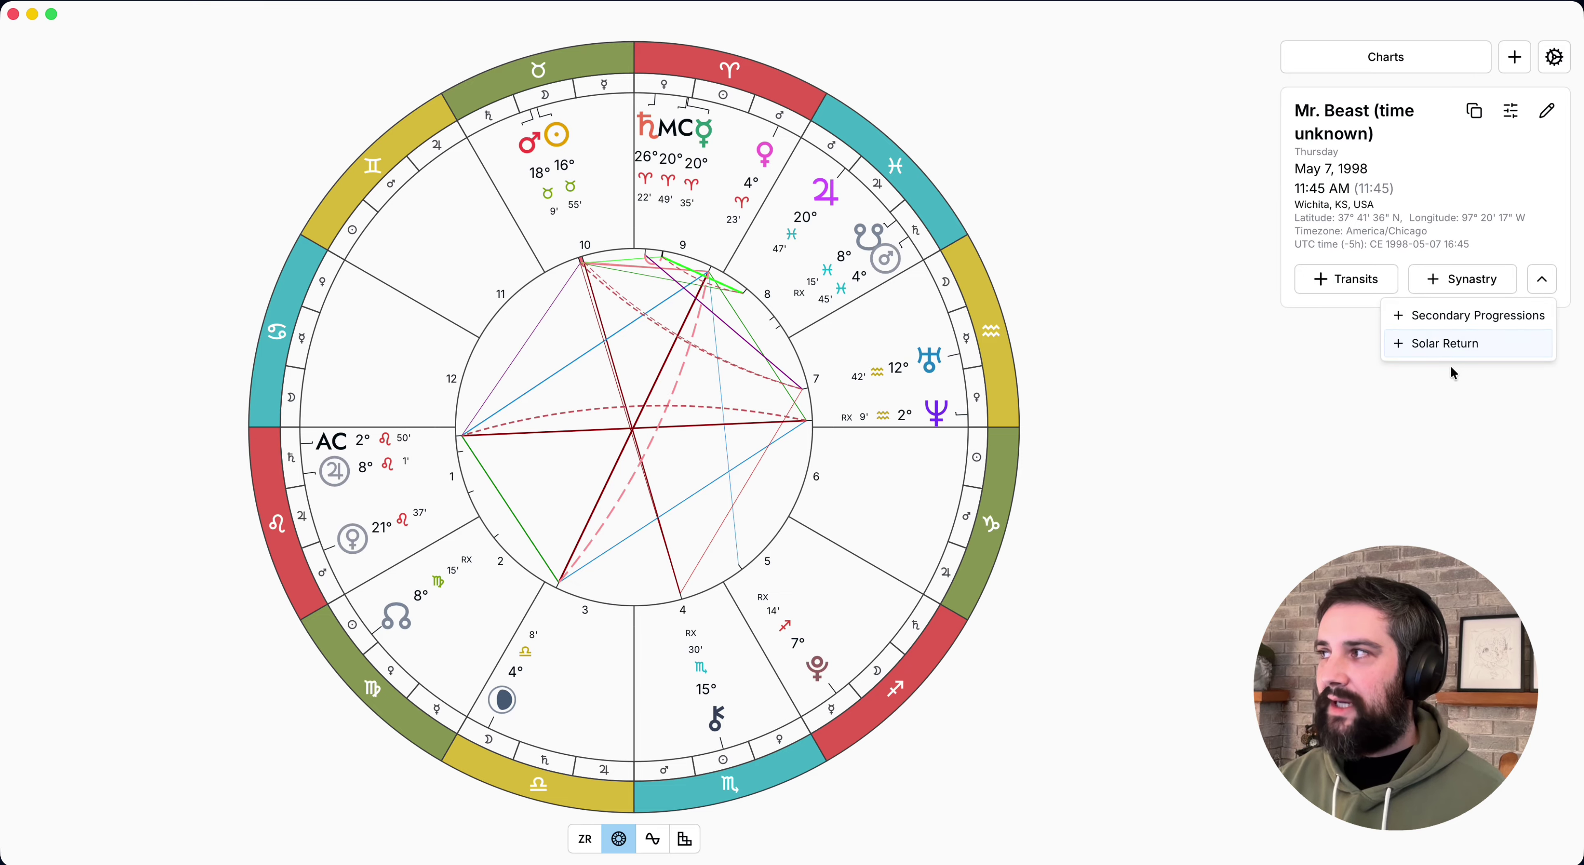
click(1428, 359)
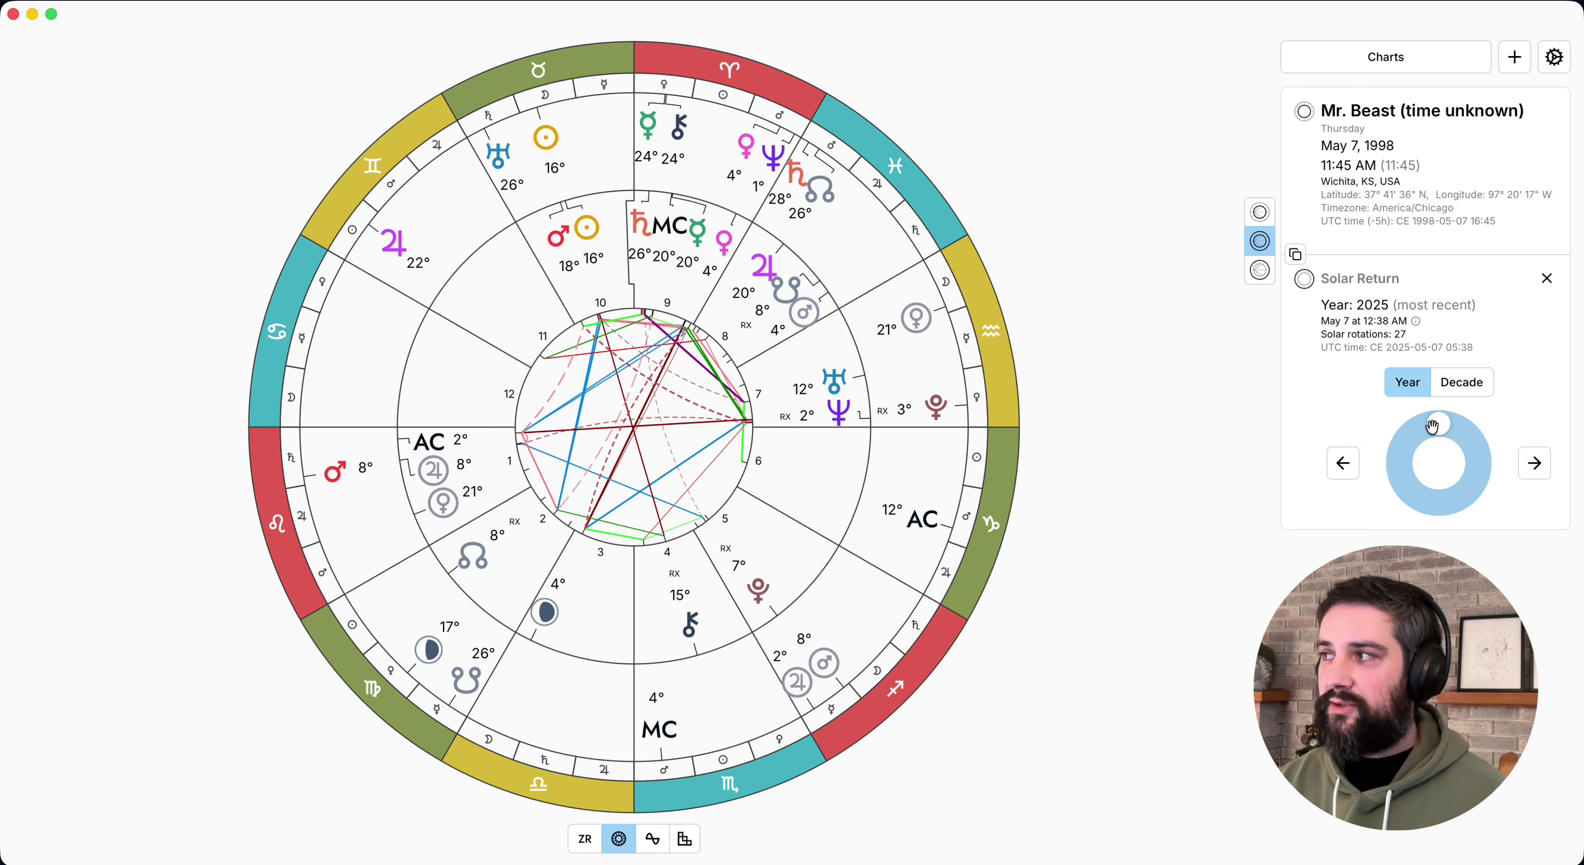
mouse_move(1432, 426)
mouse_down()
mouse_move(1473, 492)
mouse_move(1438, 491)
mouse_move(1500, 413)
mouse_move(1485, 434)
mouse_move(1443, 424)
mouse_up()
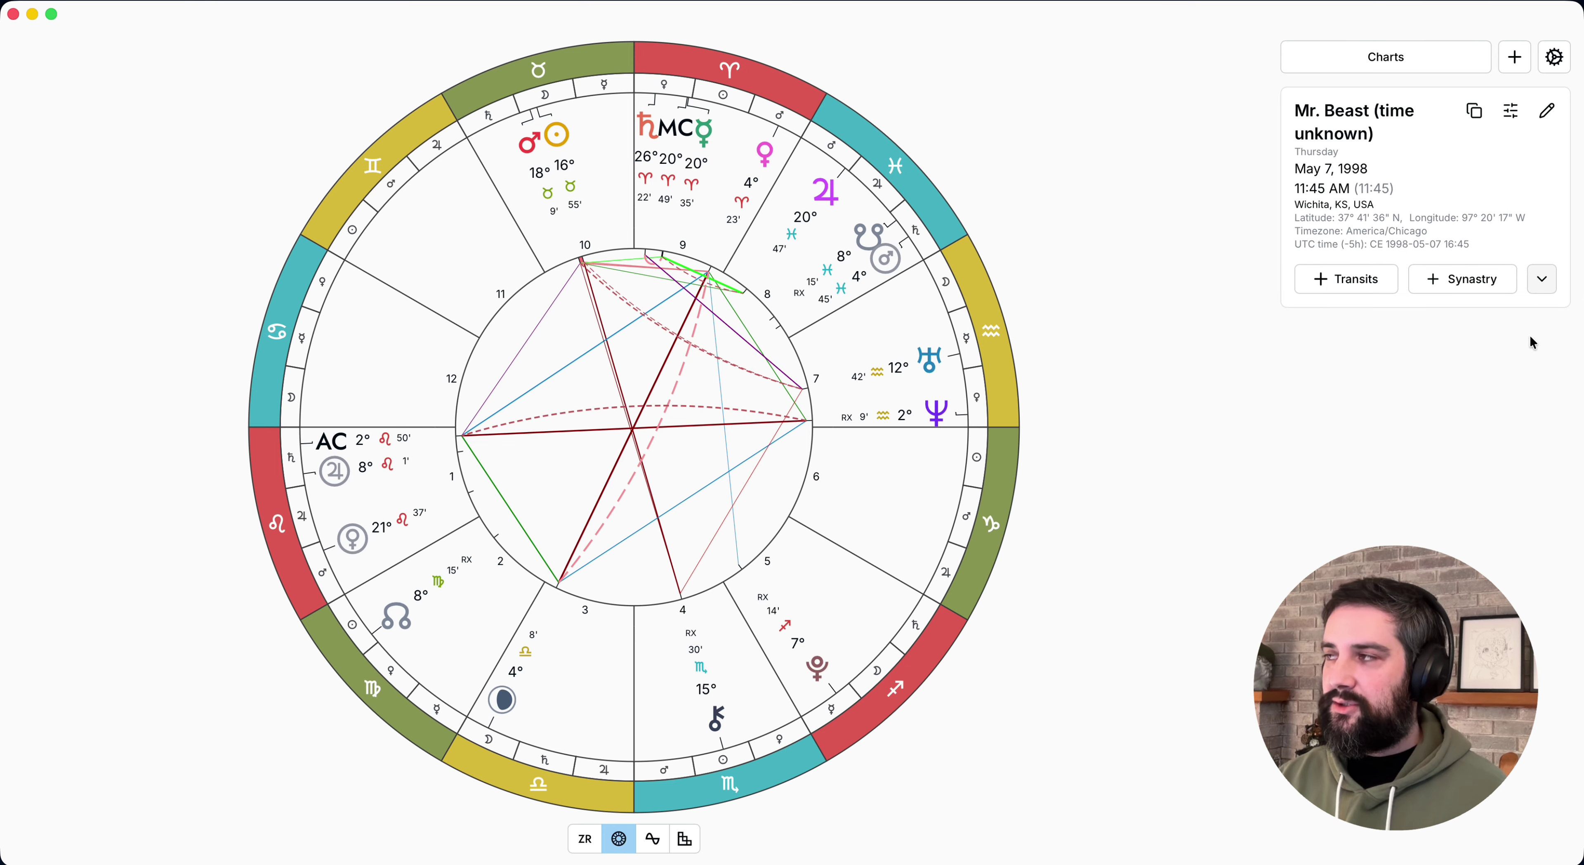
click(1542, 279)
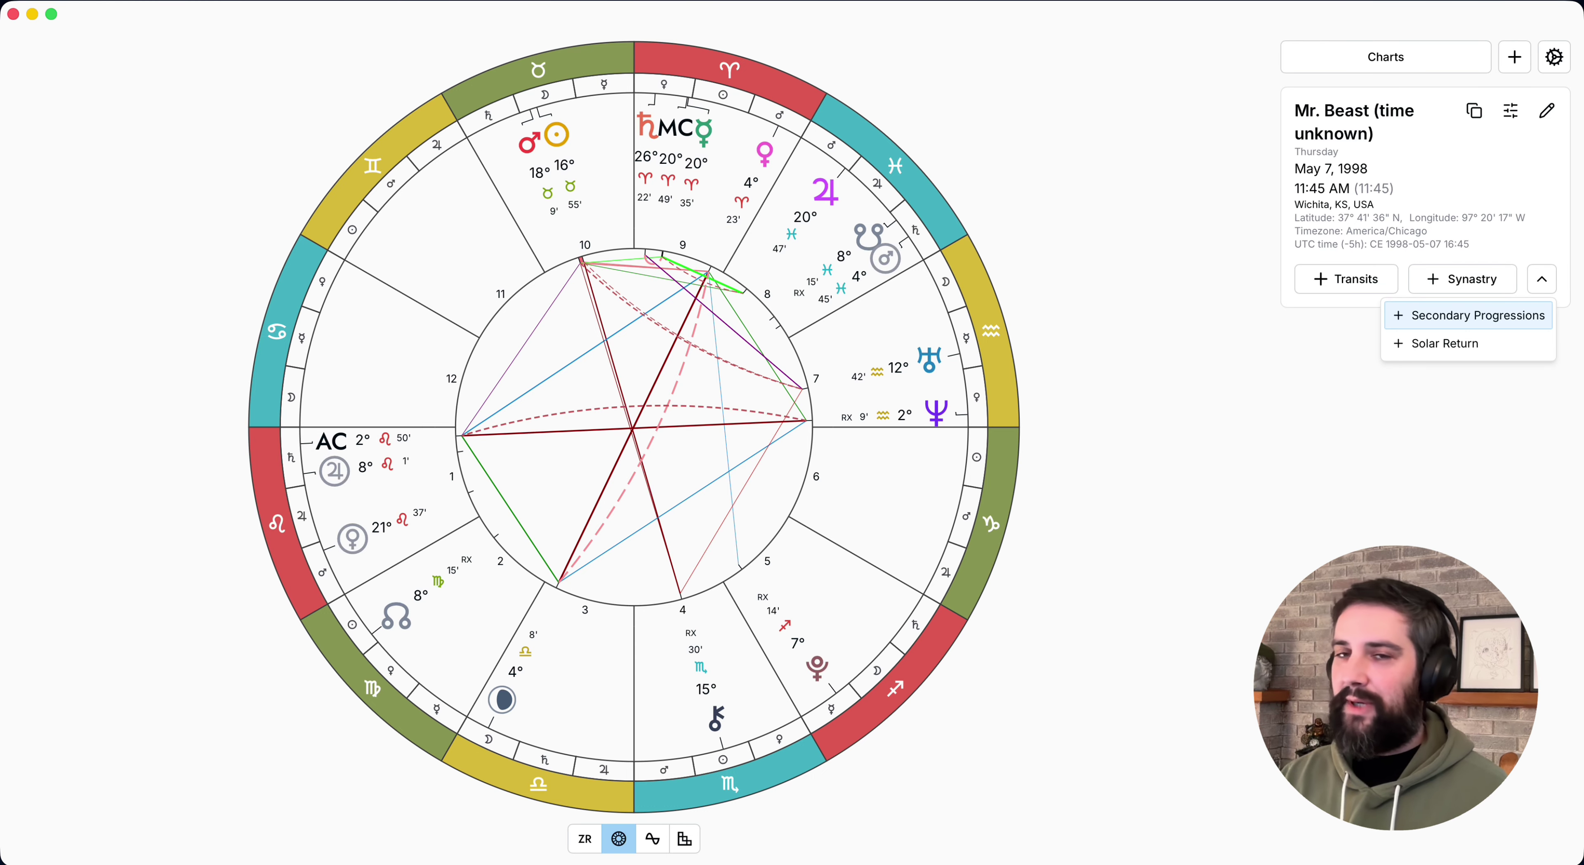
click(1446, 344)
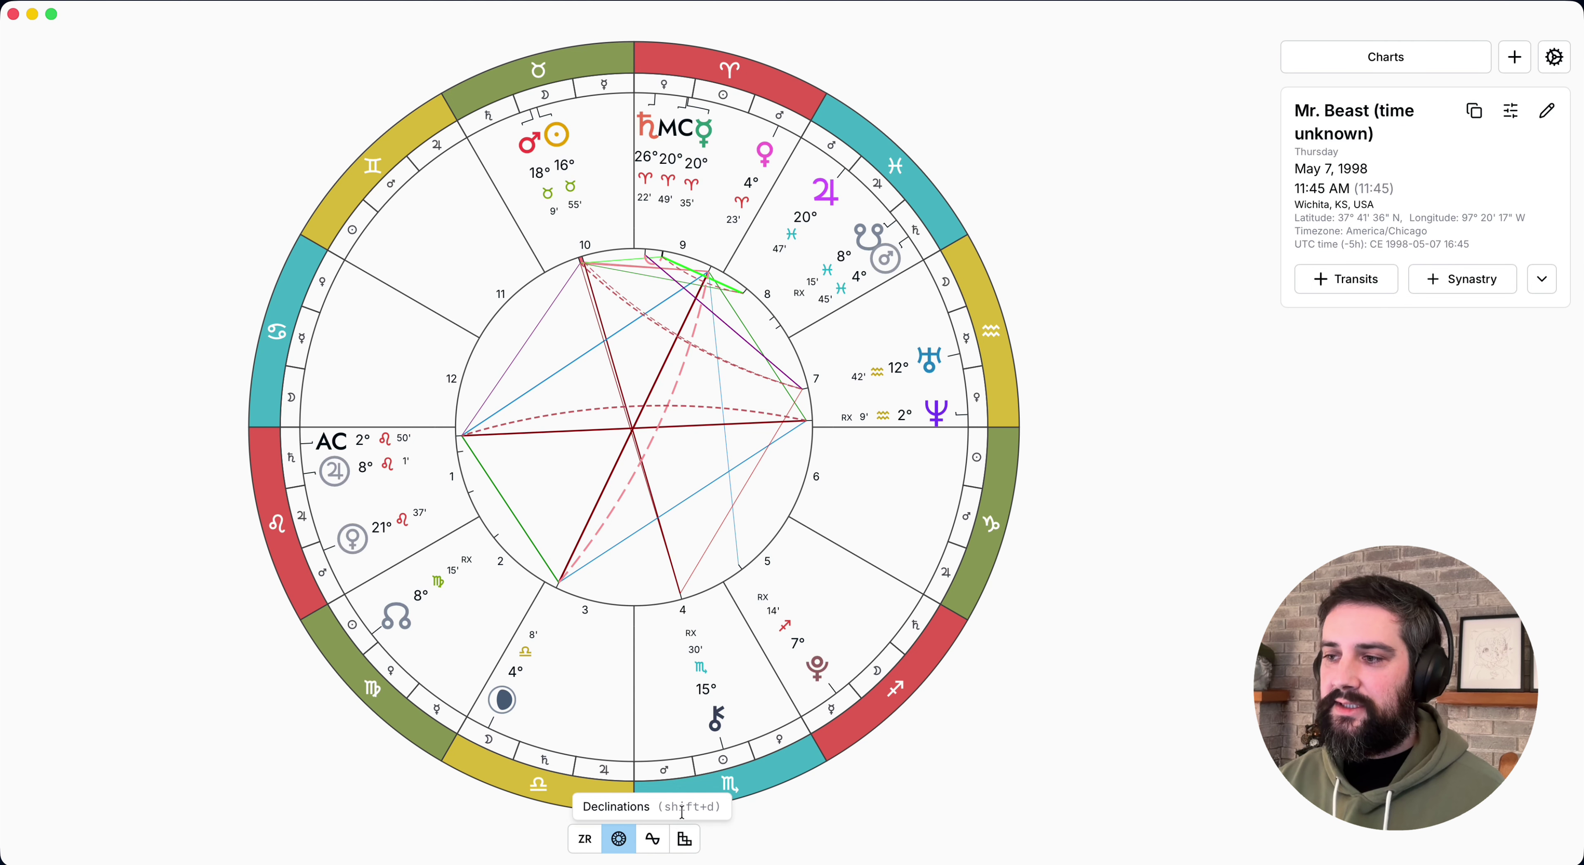
- Compare the Mr. Beast chart's declinations, aspect grid and zodiacal releasing views, ending on the declinations graph
click(652, 840)
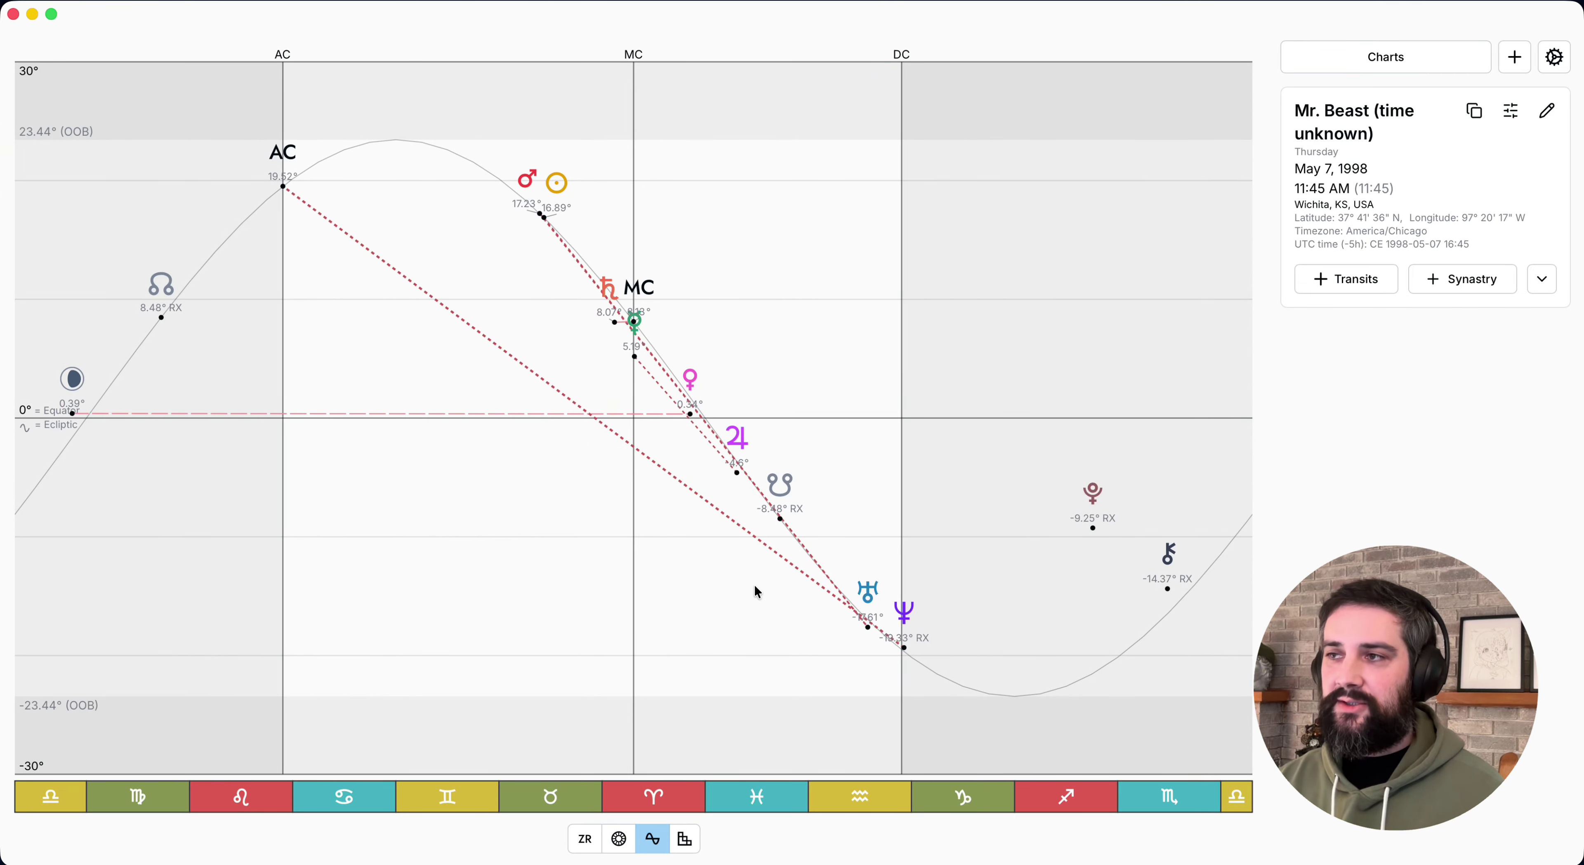
drag(757, 589, 259, 615)
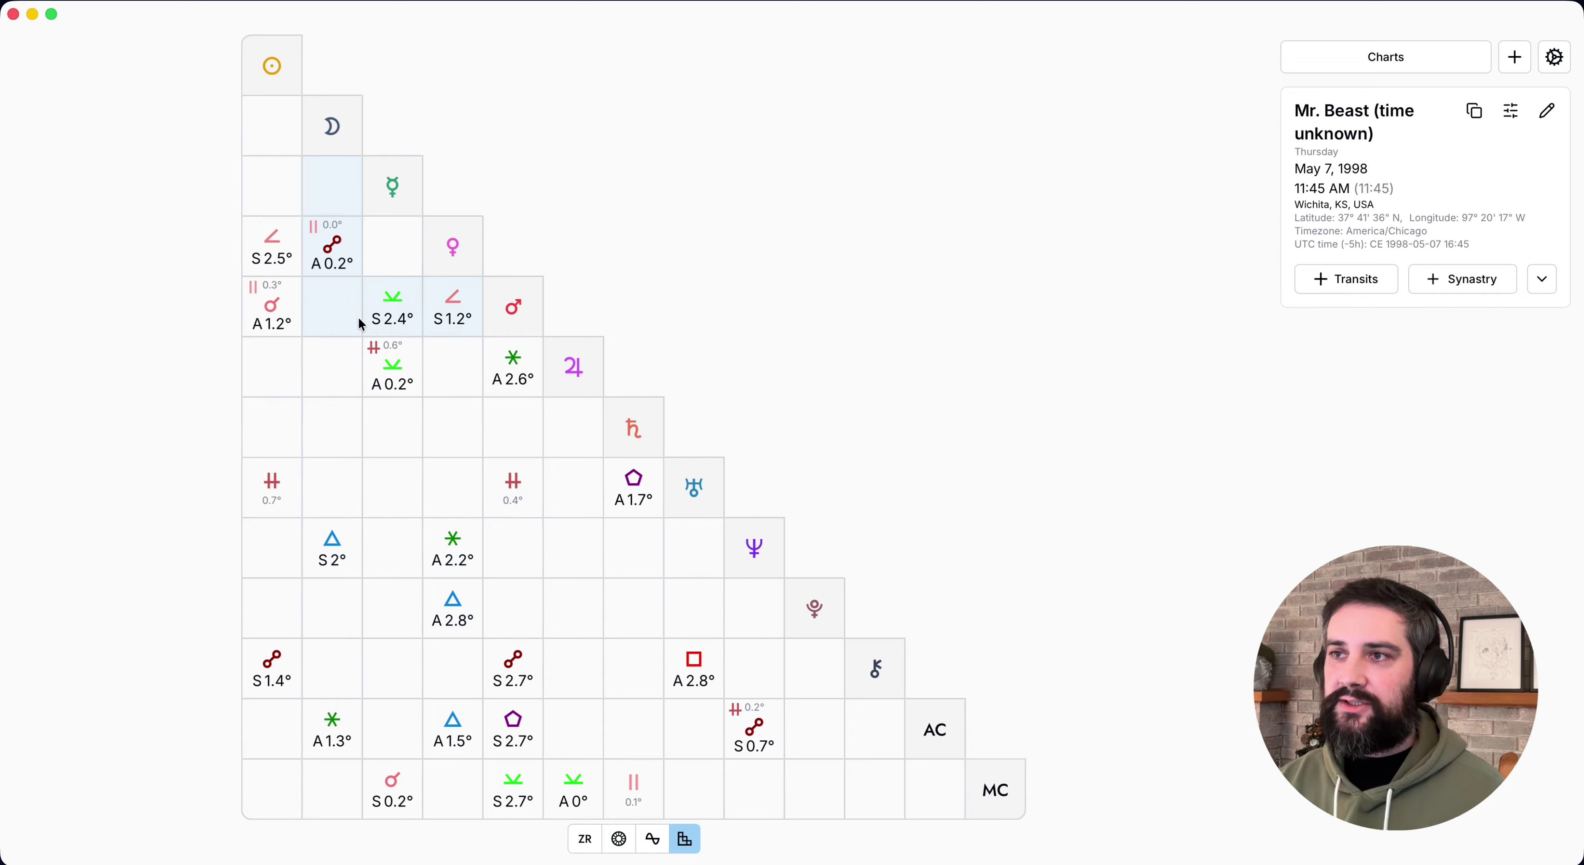
drag(693, 572, 495, 532)
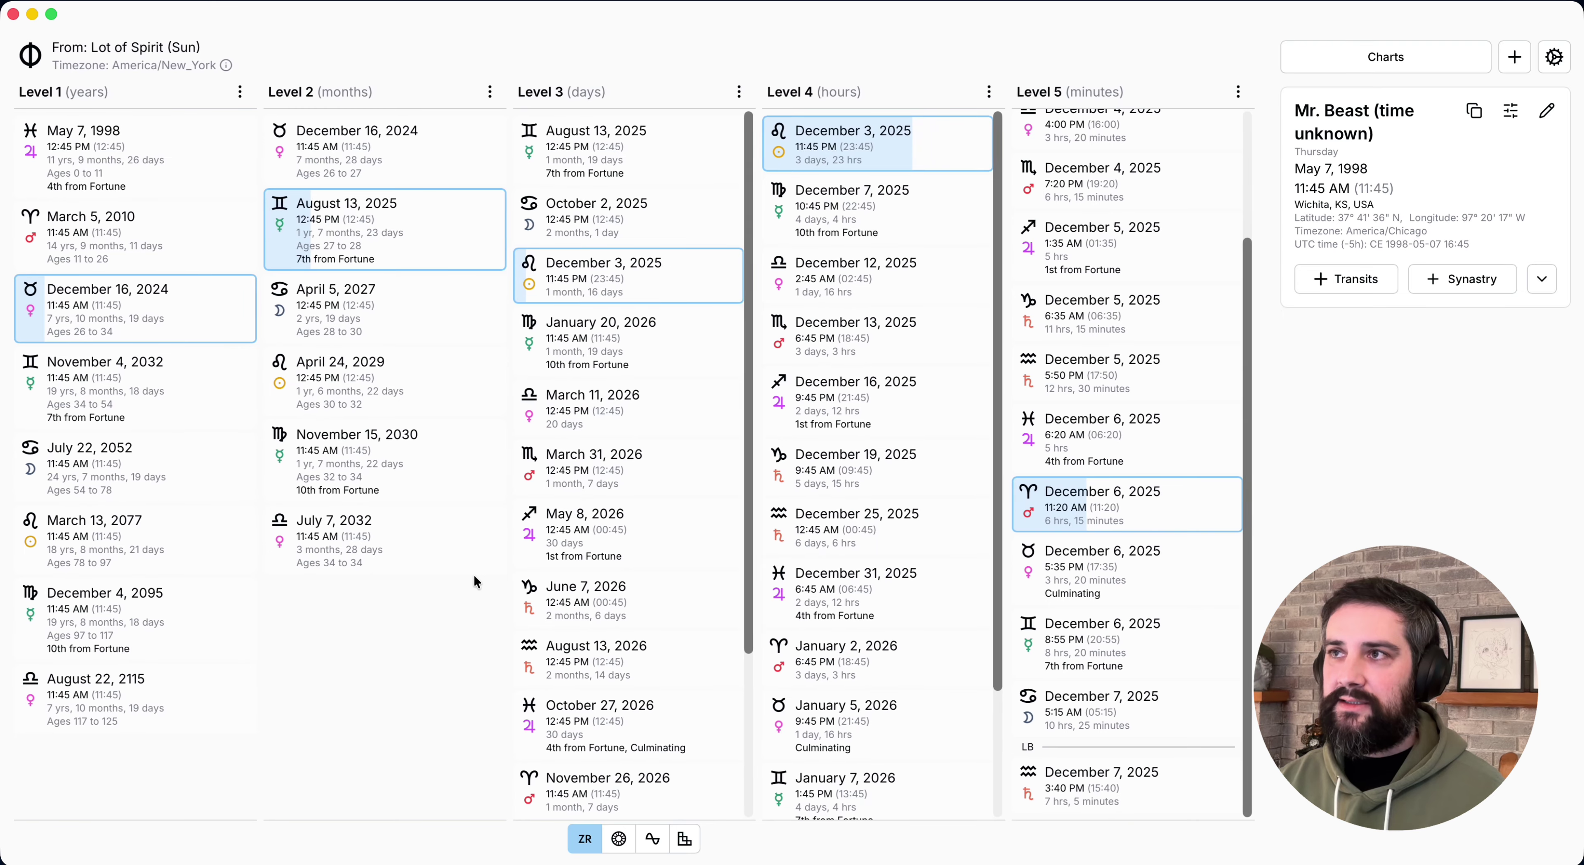
drag(937, 657, 273, 652)
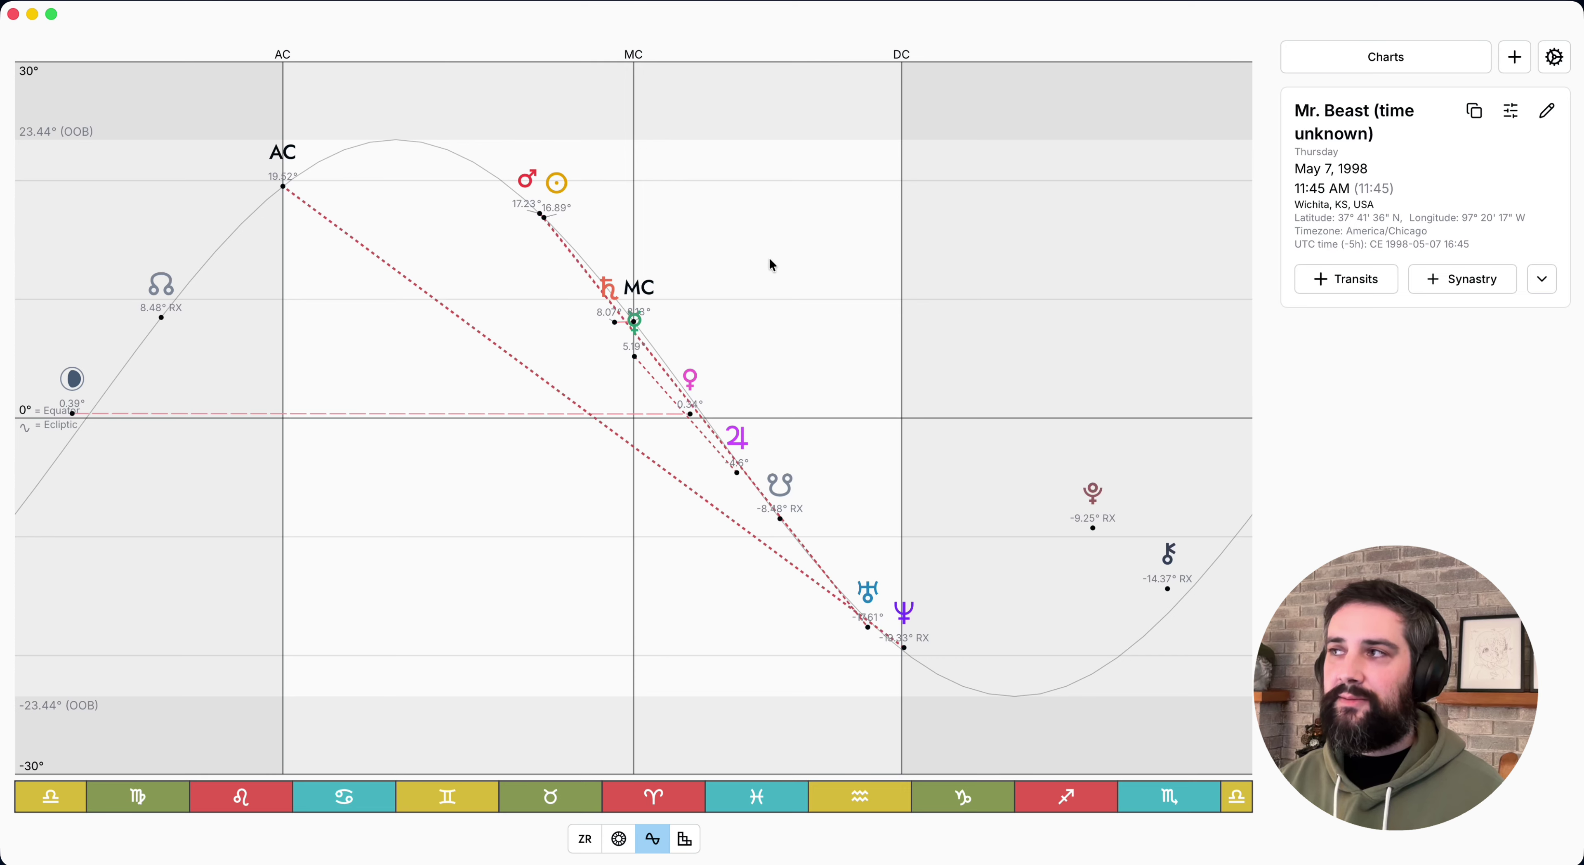
- Open the Realtime transits chart in the declinations view and step it back hour by hour to 11:19 AM
key(c)
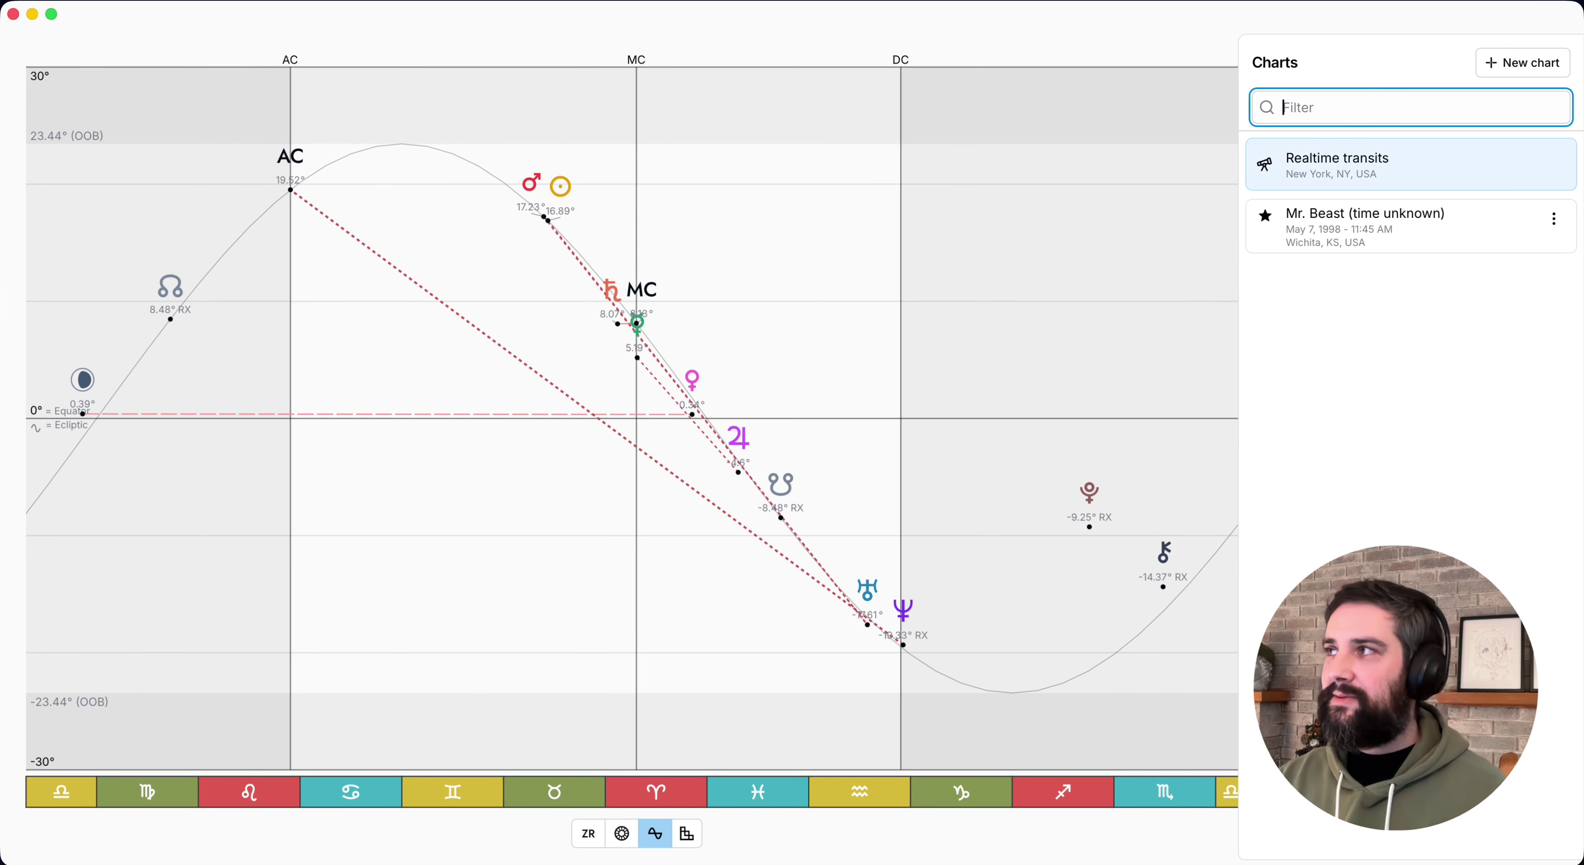
key(Return)
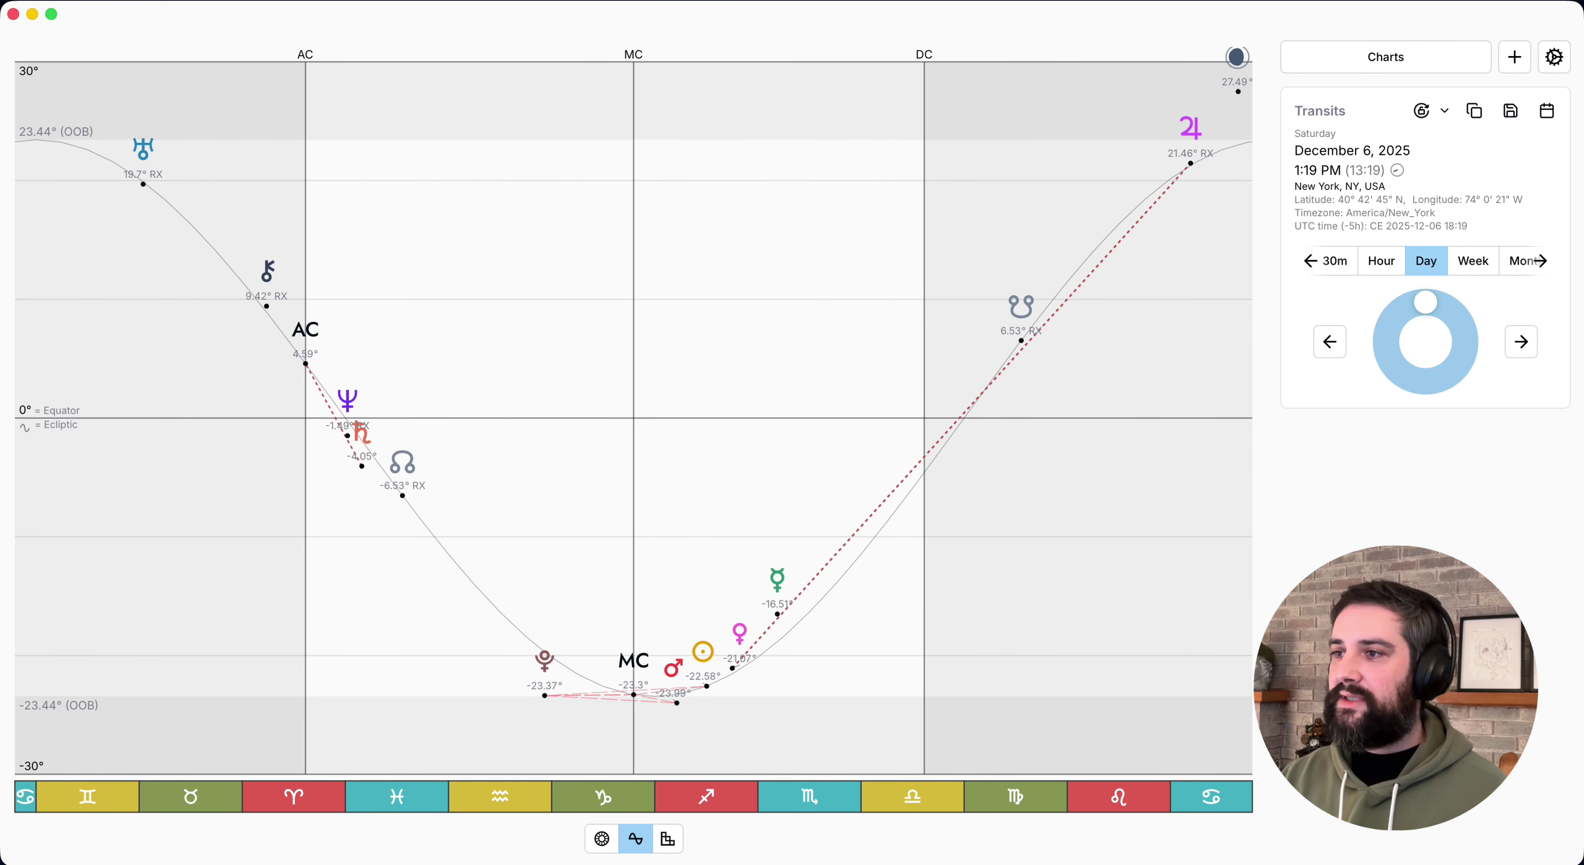
key(Down)
key(Right)
key(Left)
key(Left)
key(Left)
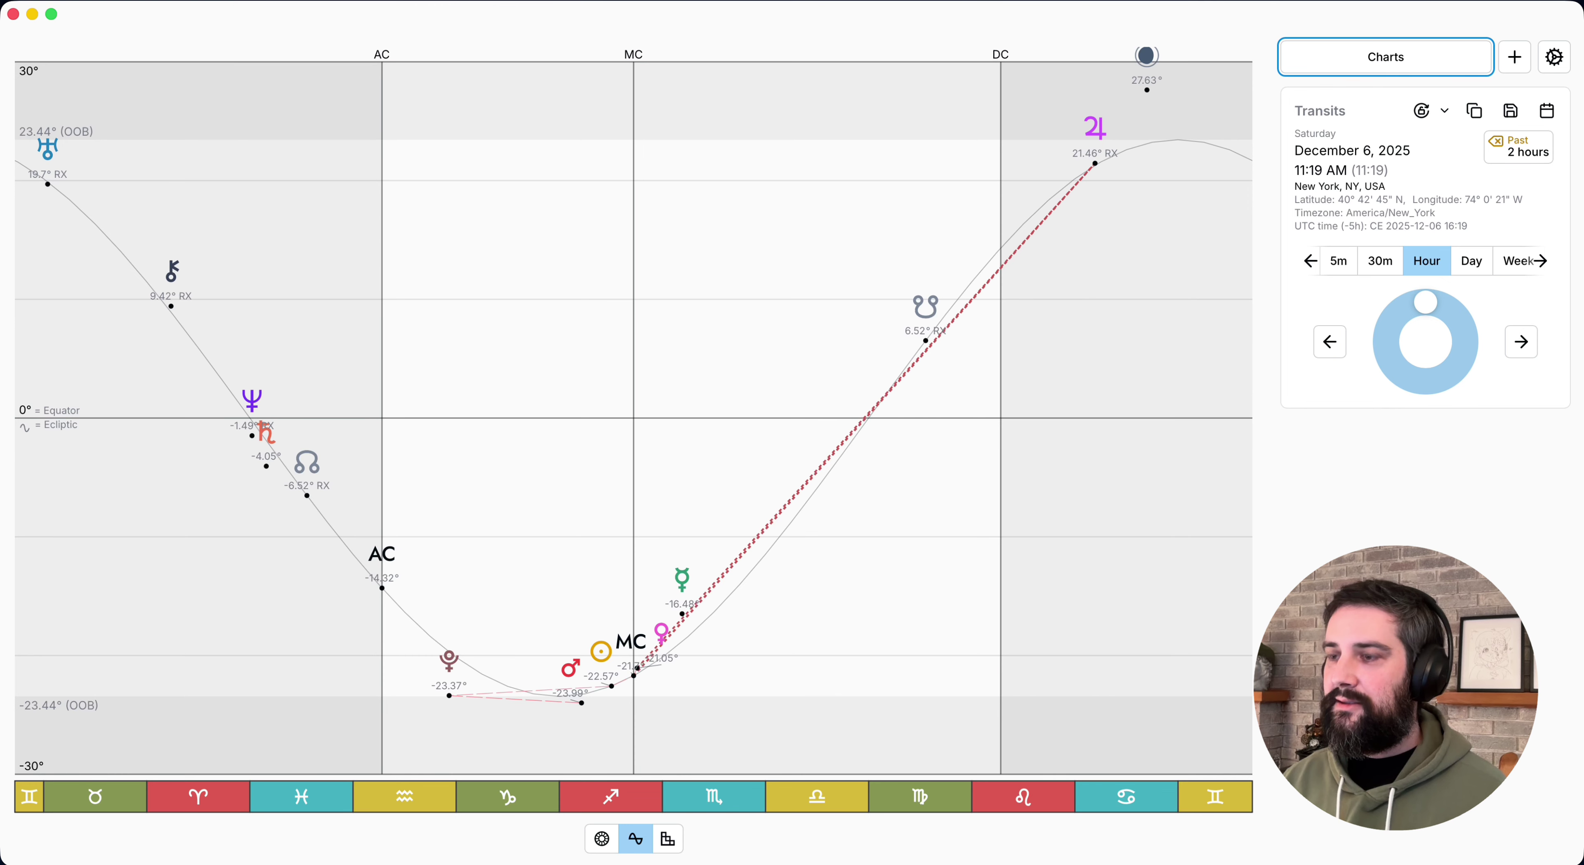
- Highlight the Sun, advance the transits by 30 minutes to 11:49 AM and lock the chart's rotation to the Sun
click(605, 653)
key(Down)
key(Right)
text(l)
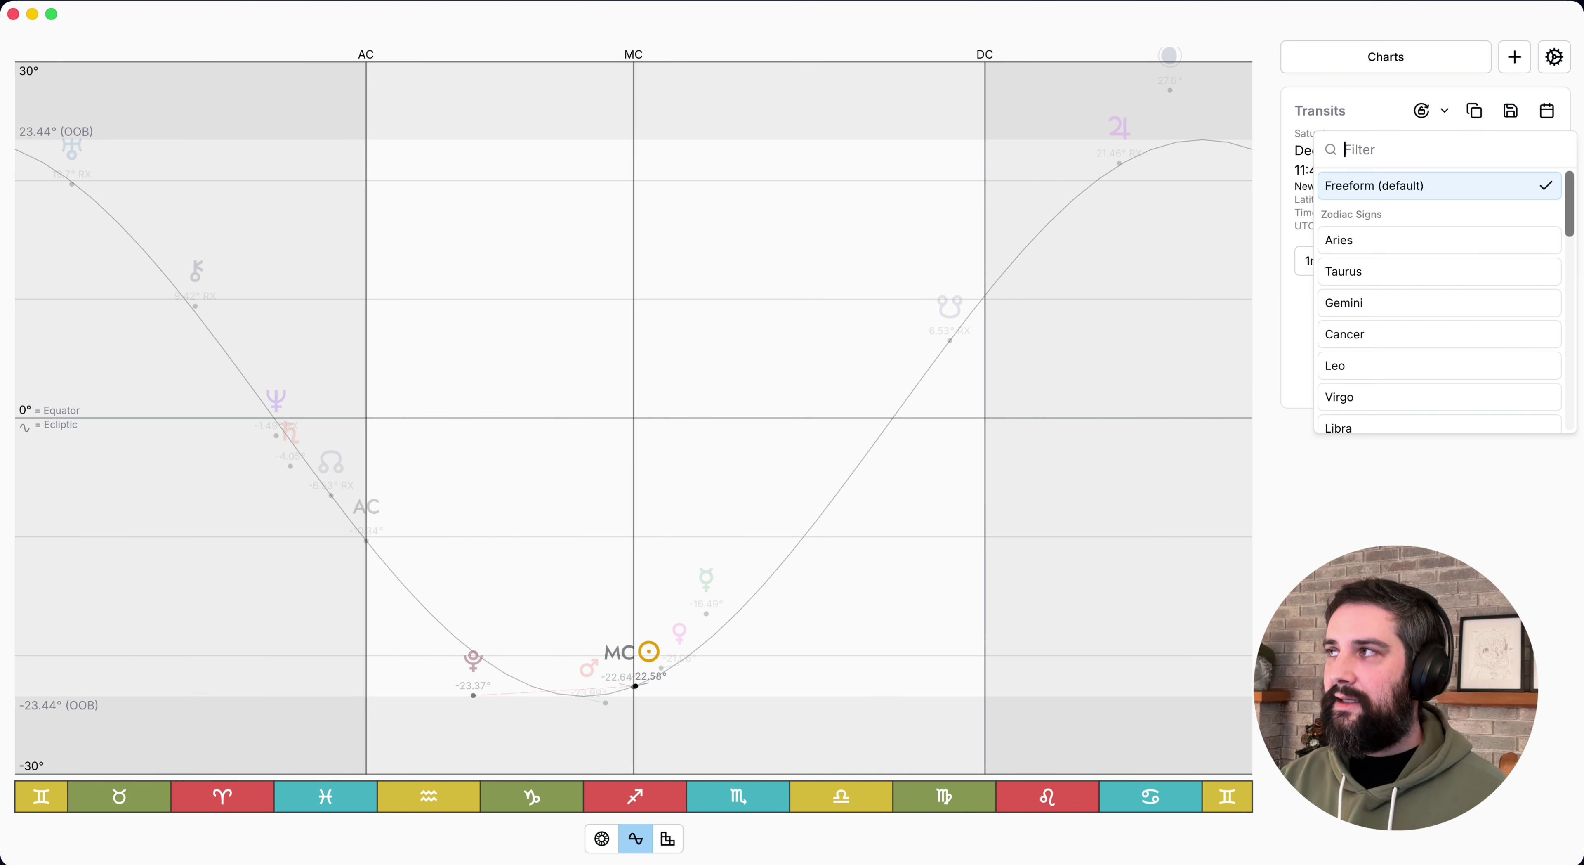
text(sun)
key(Return)
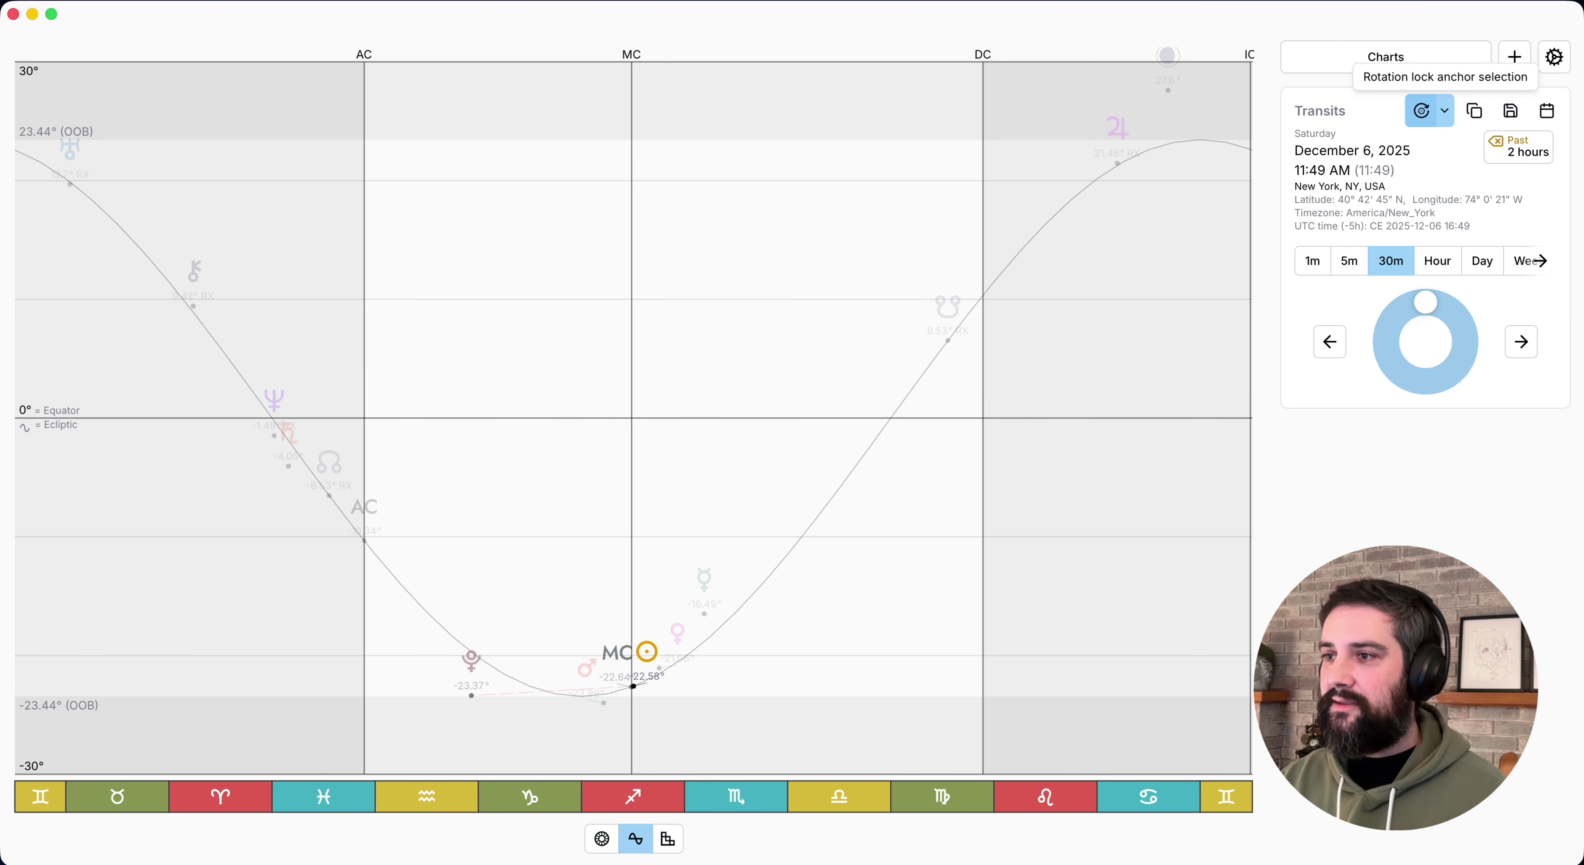
- Advance the Sun-locked declinations graph day by day to December 15, 2025
key(Up)
key(Up)
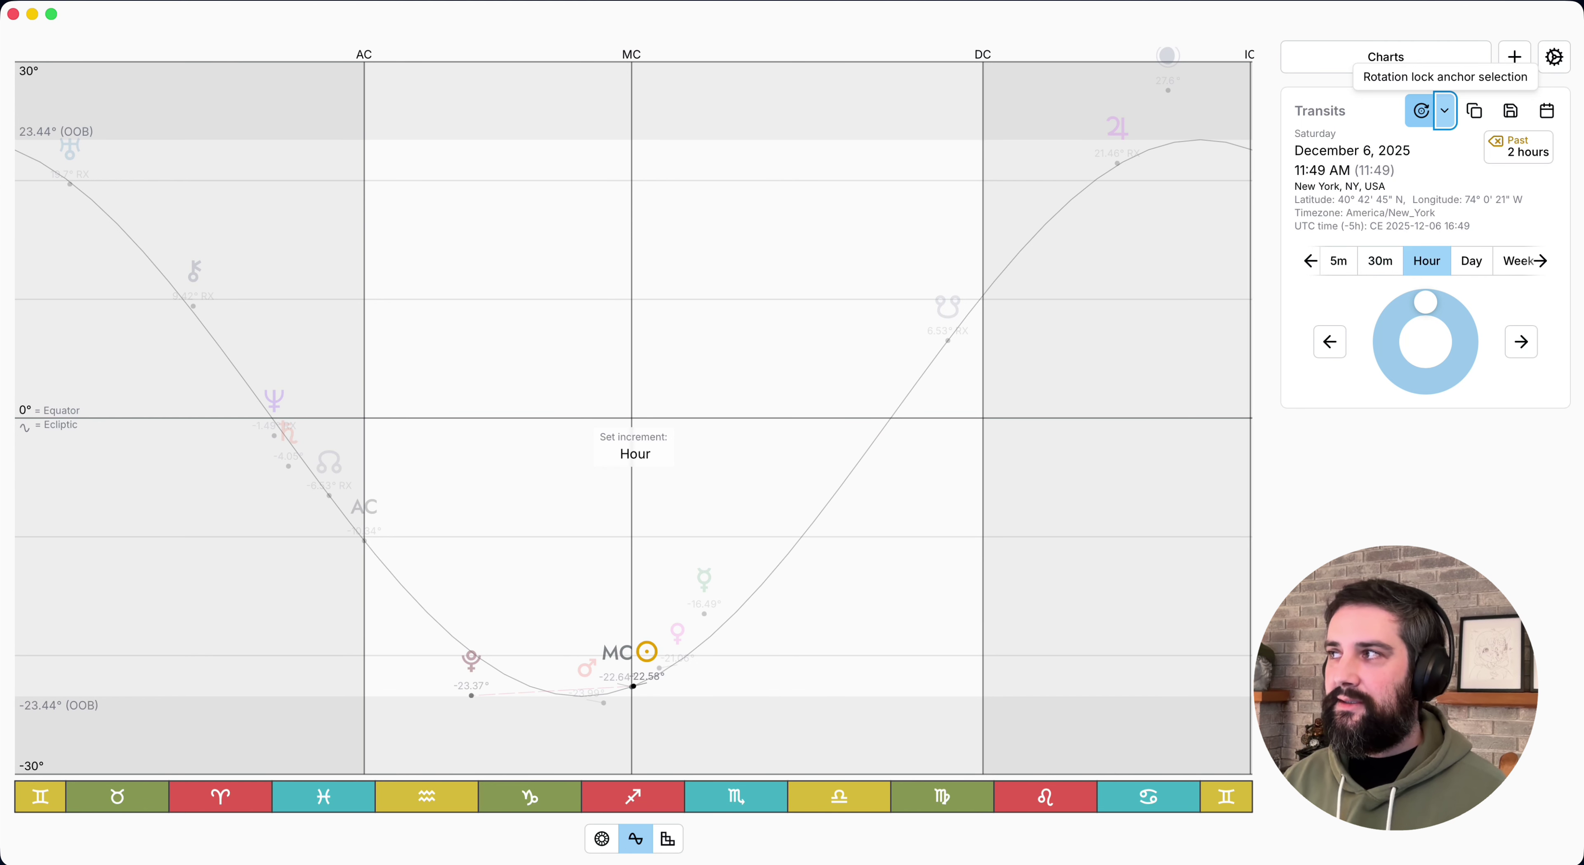
key(Right)
key(Right)
key(Right)
key(Right)
key(Right)
key(Right)
key(Right)
key(Right)
key(Right)
key(Right)
key(Right)
key(Right)
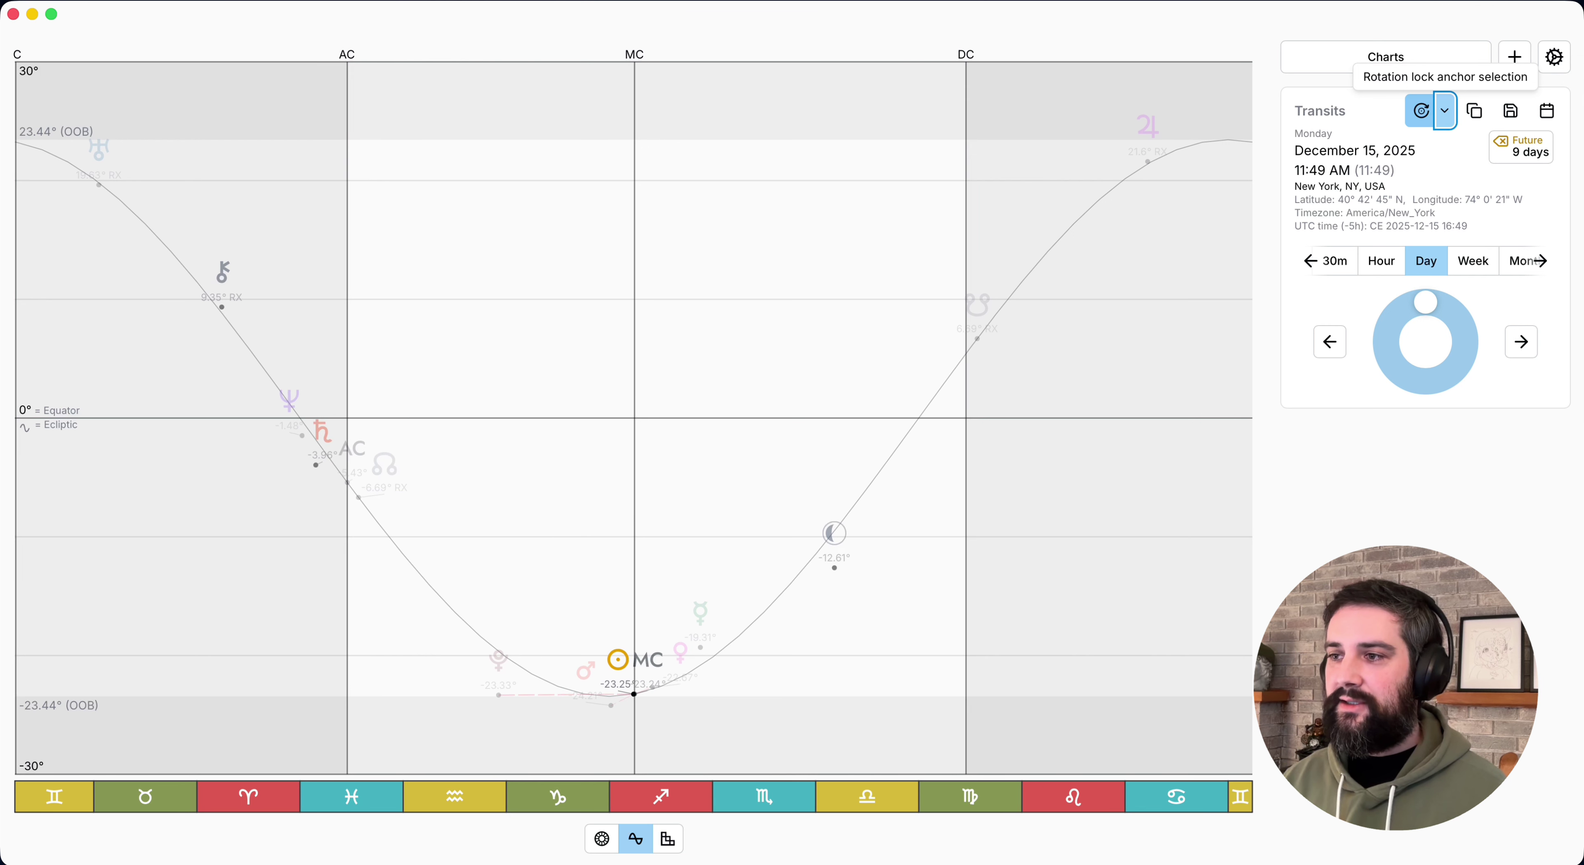
- Advance the Sun-locked declinations graph onward, mostly week by week, to August 12, 2027
key(Up)
key(Right)
key(Right)
key(Right)
key(Right)
key(Right)
key(Right)
key(Right)
key(Right)
key(Right)
key(Right)
key(Right)
key(Right)
key(Right)
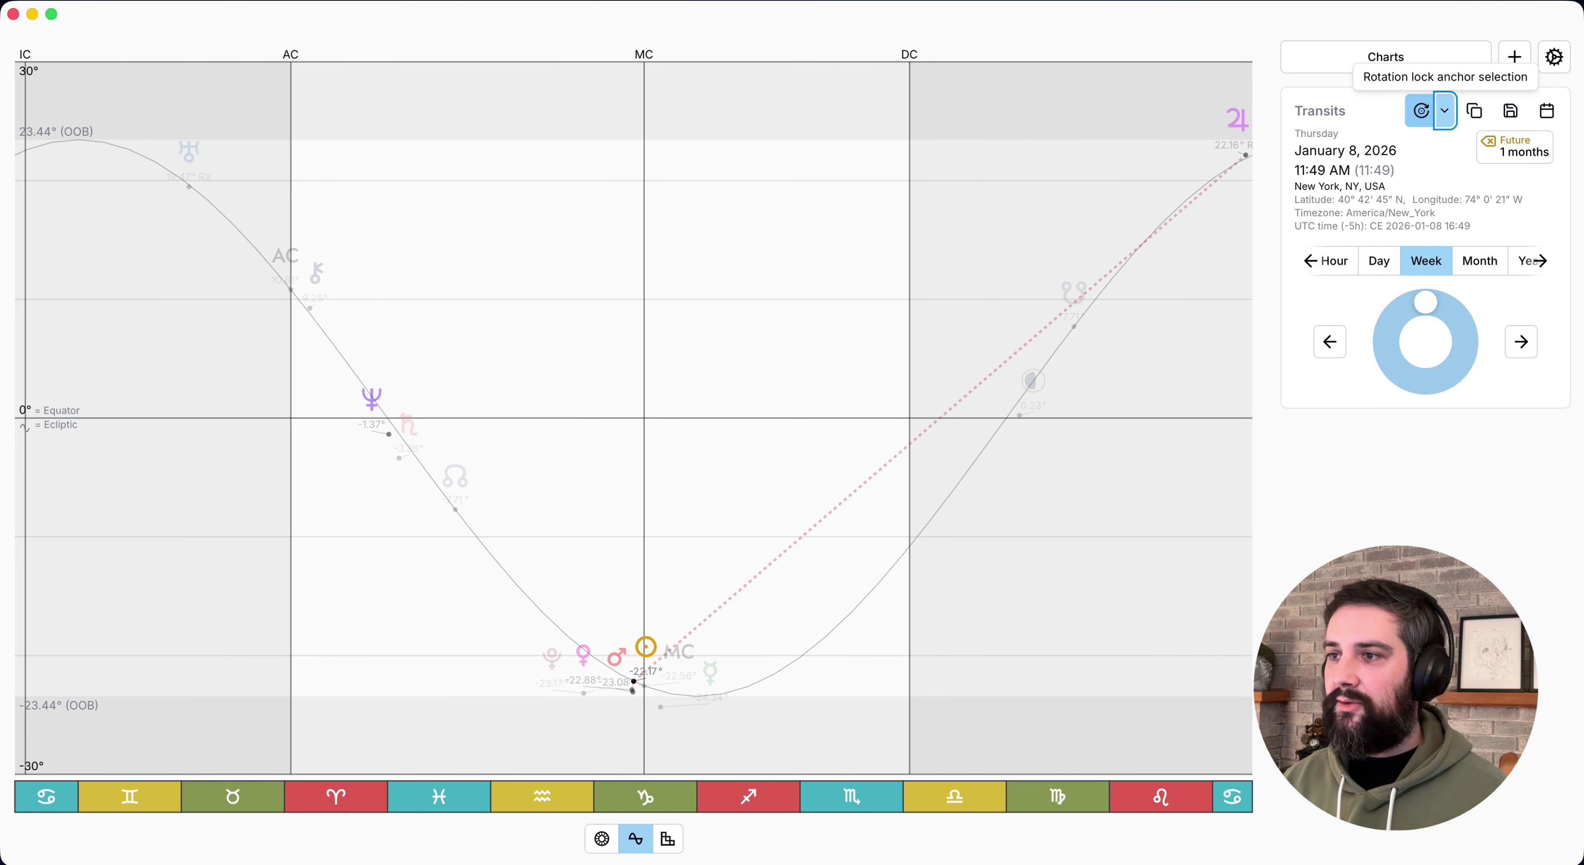
key(Right)
key(Right)
key(Right)
key(Right)
key(Right)
key(Right)
key(Right)
key(Right)
key(Right)
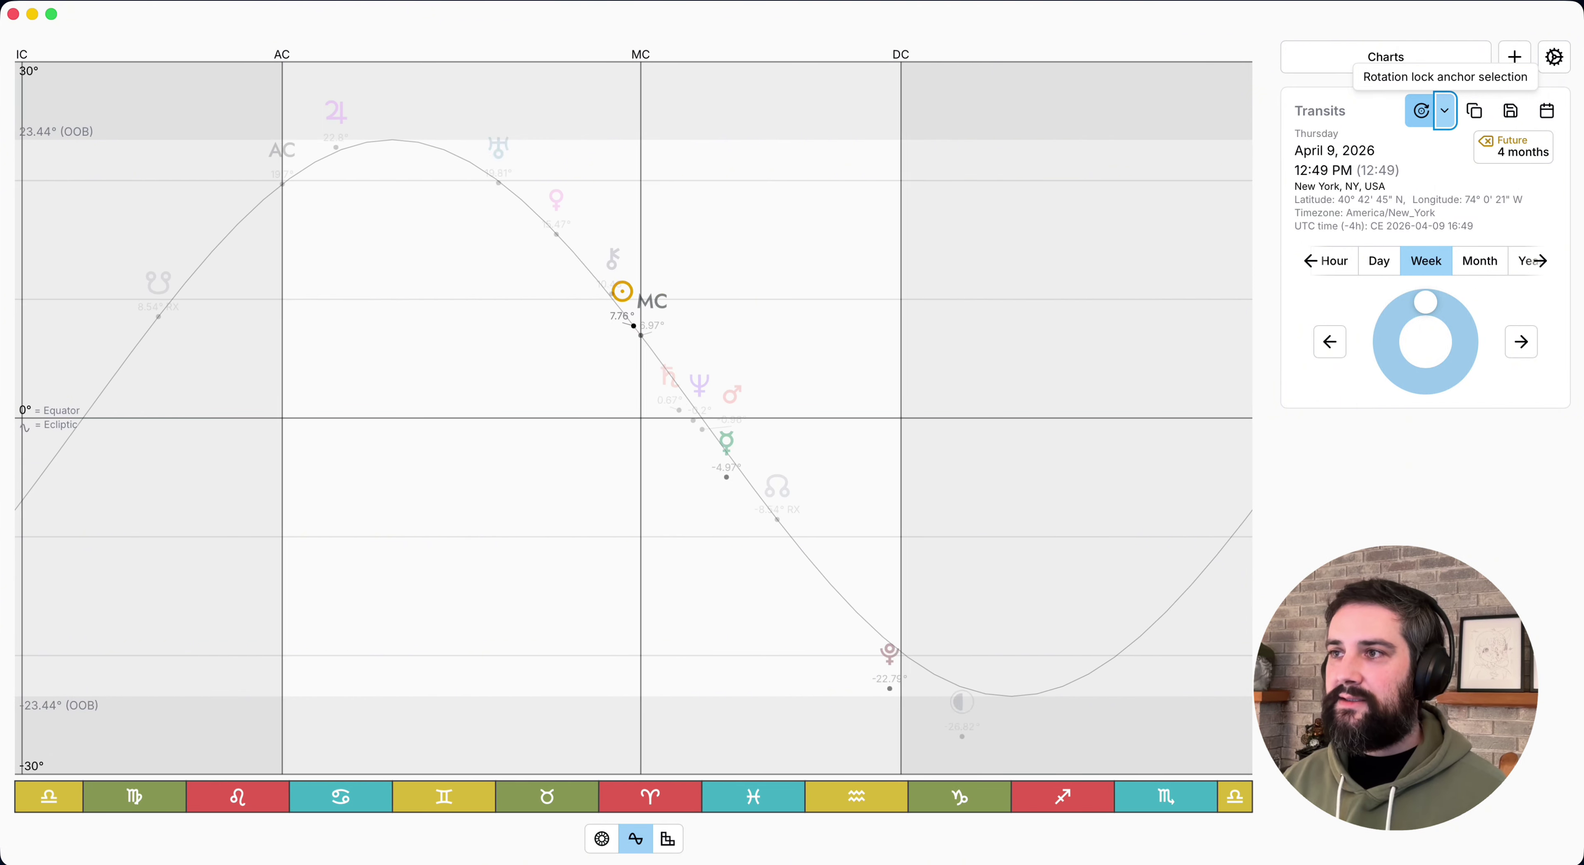
key(Right)
key(Right)
key(Right)
key(Right)
key(Right)
key(Right)
key(Right)
key(Right)
key(Right)
key(Right)
key(Right)
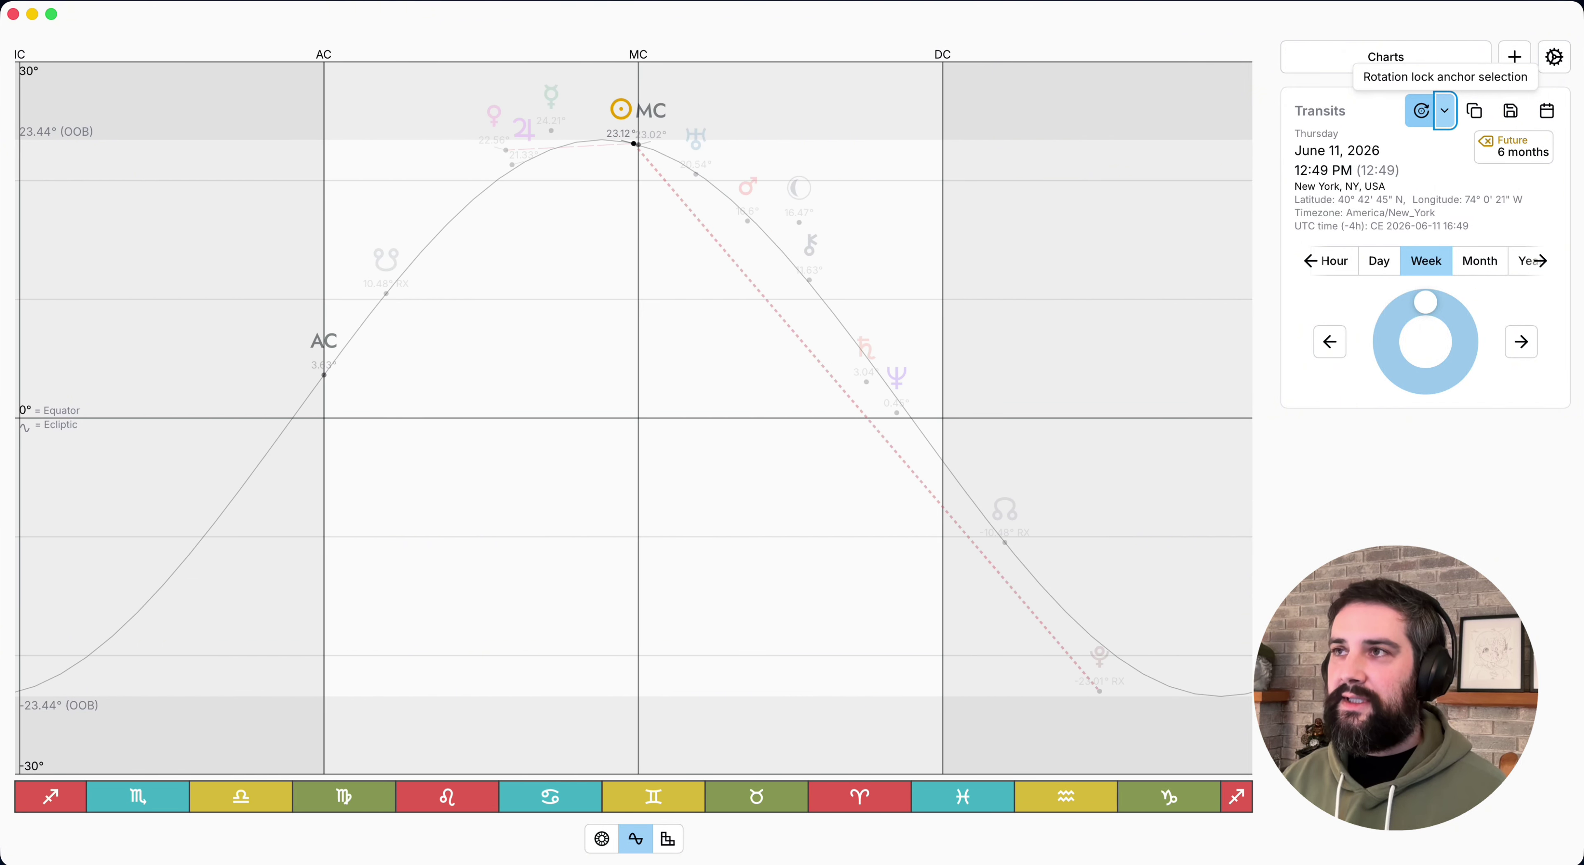
key(Right)
key(Right)
key(Right)
key(Right)
key(Right)
key(Right)
key(Right)
key(Right)
key(Right)
key(Right)
key(Right)
key(Right)
key(Right)
key(Right)
key(Right)
key(Right)
key(Right)
key(Right)
key(Right)
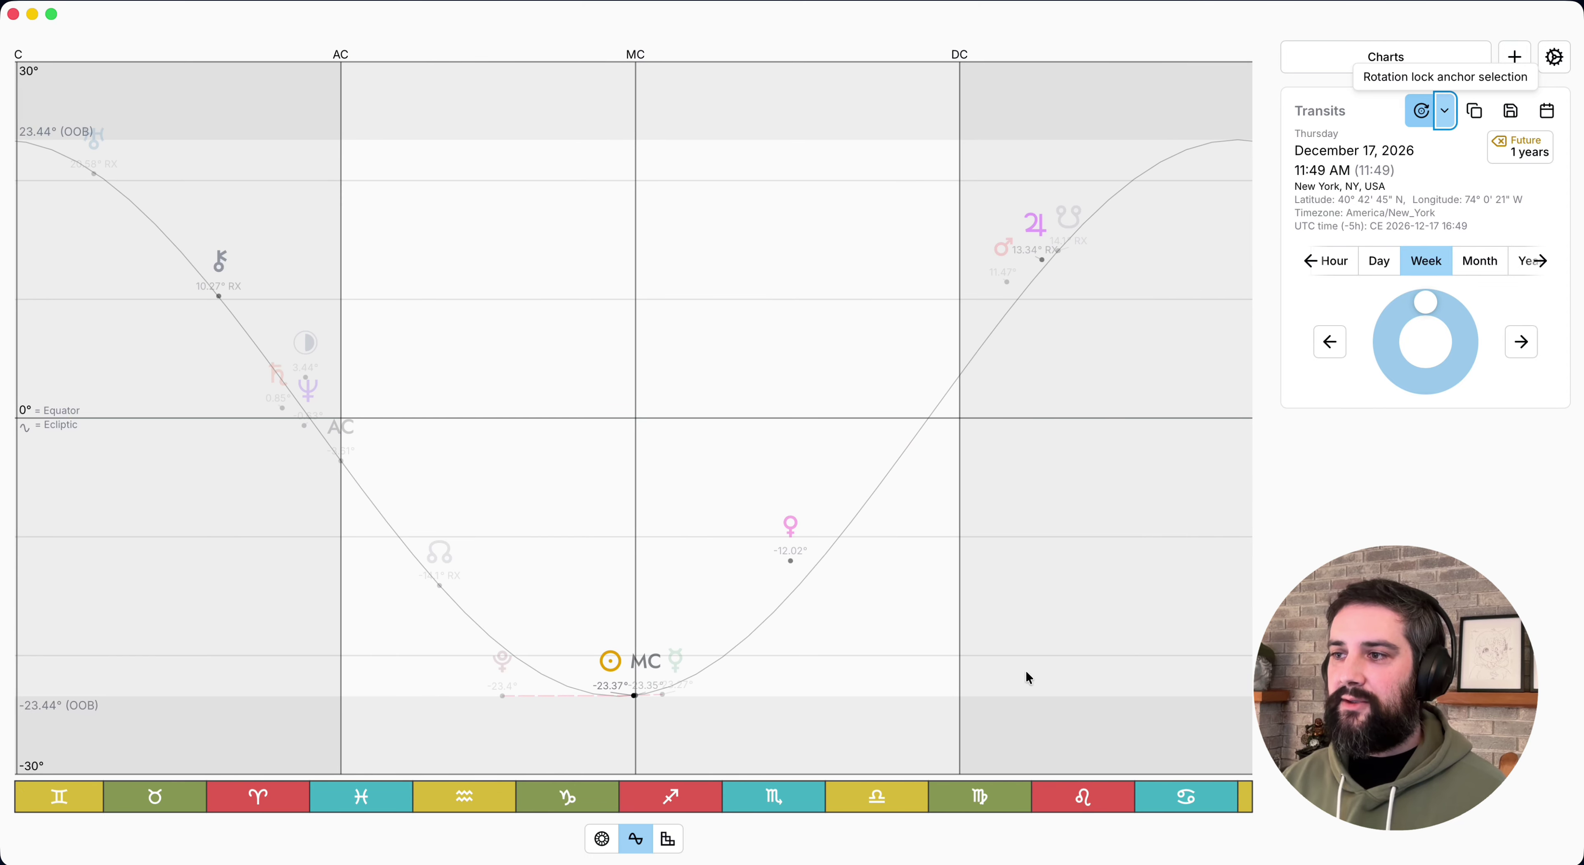
key(Right)
key(Right)
key(Right)
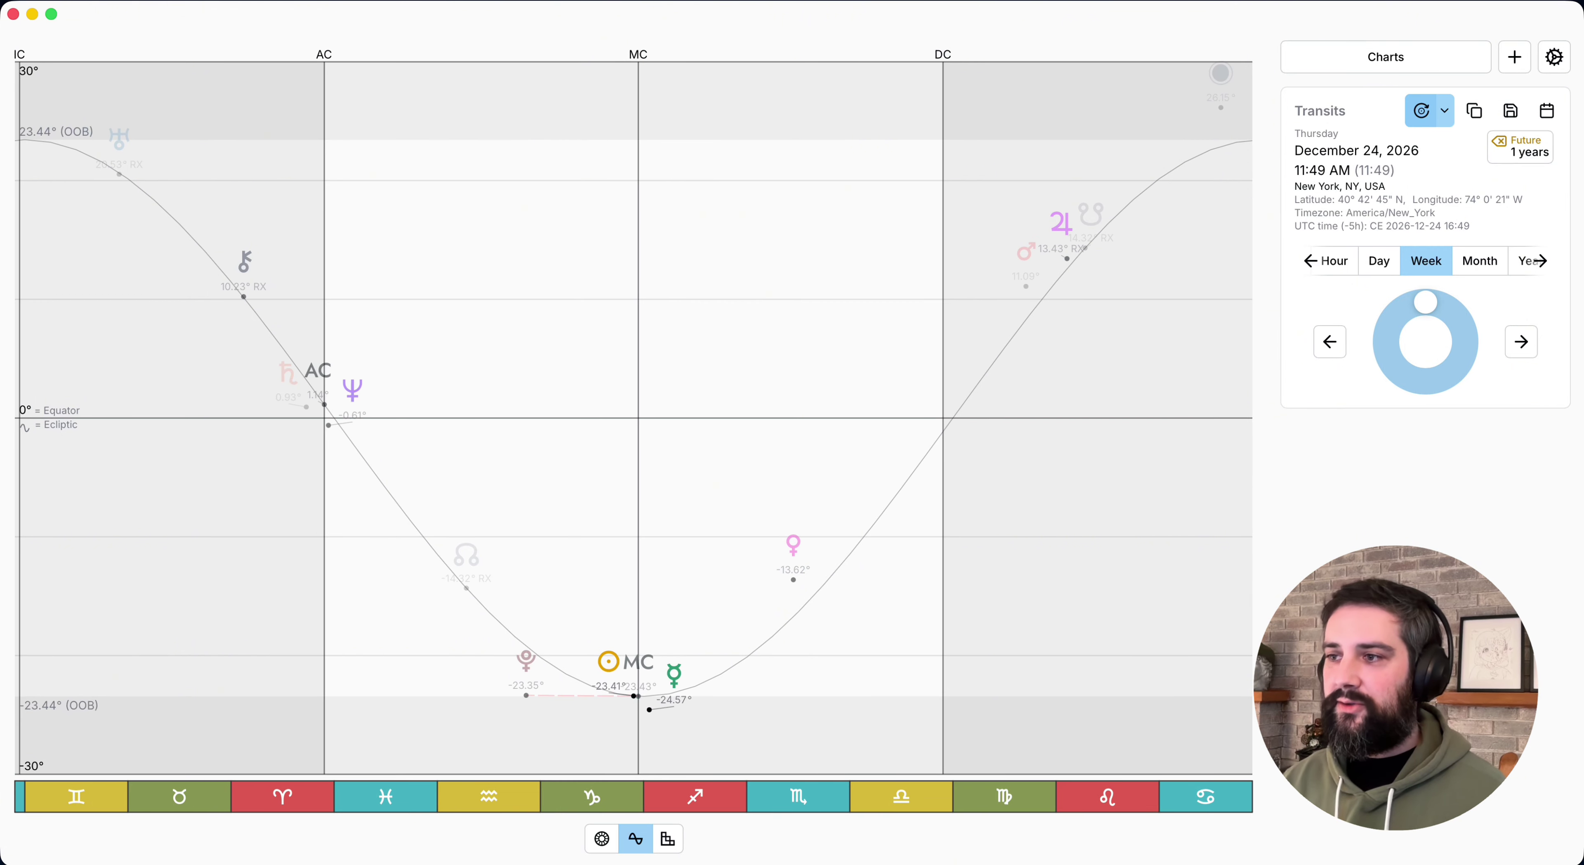
key(Right)
key(Right)
key(Right)
key(Right)
key(Right)
key(Right)
key(Right)
key(Right)
key(Right)
key(Right)
key(Right)
key(Right)
key(Right)
key(Right)
key(Right)
key(Right)
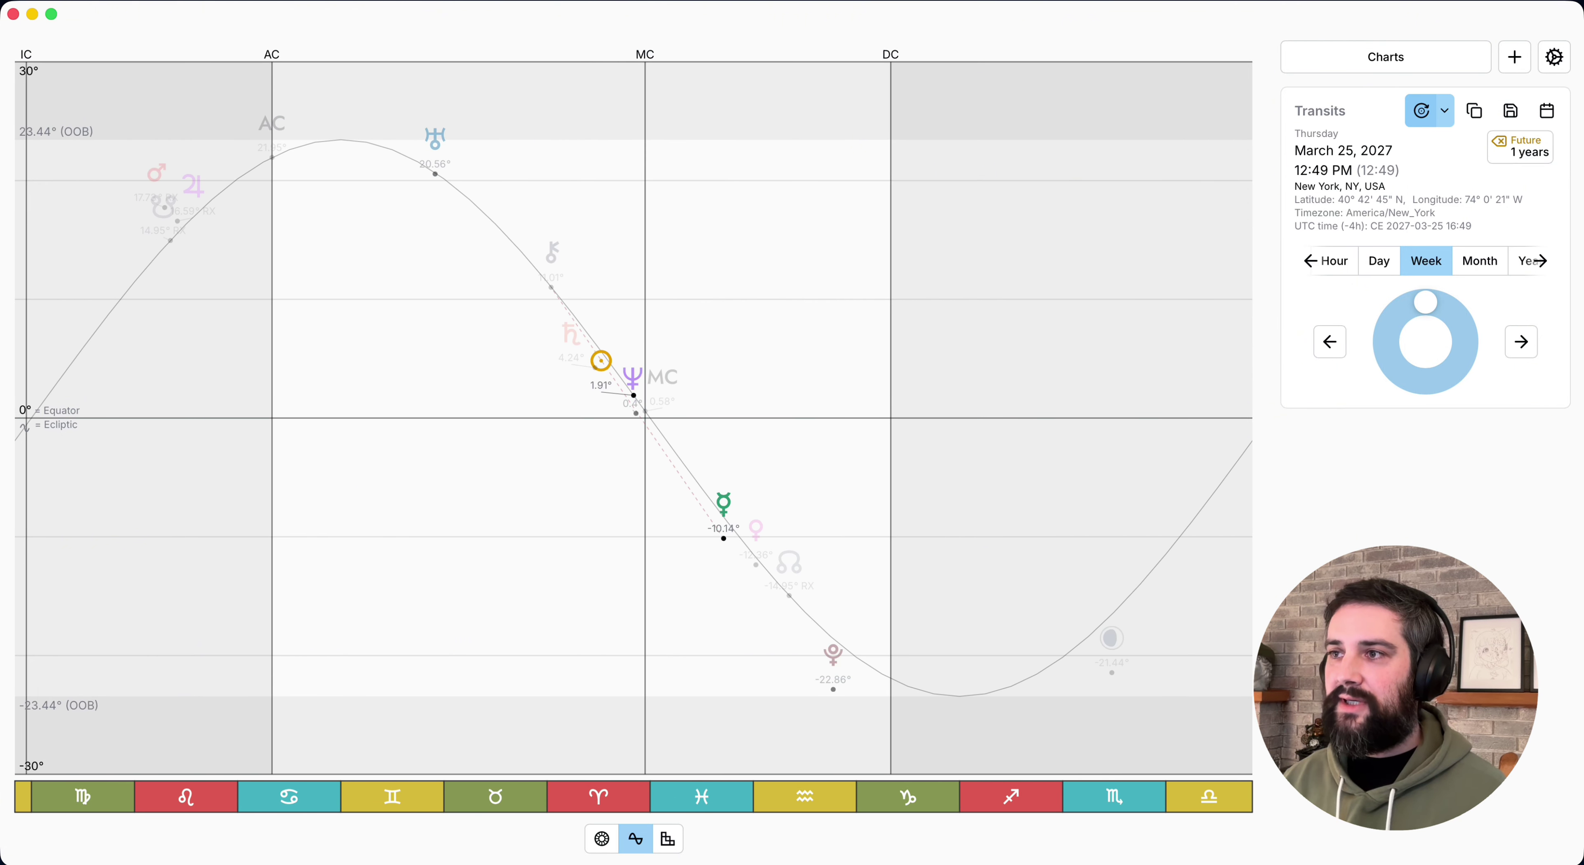
key(Right)
key(Right)
key(Right)
key(Right)
key(Right)
key(Right)
key(Right)
key(Right)
key(Right)
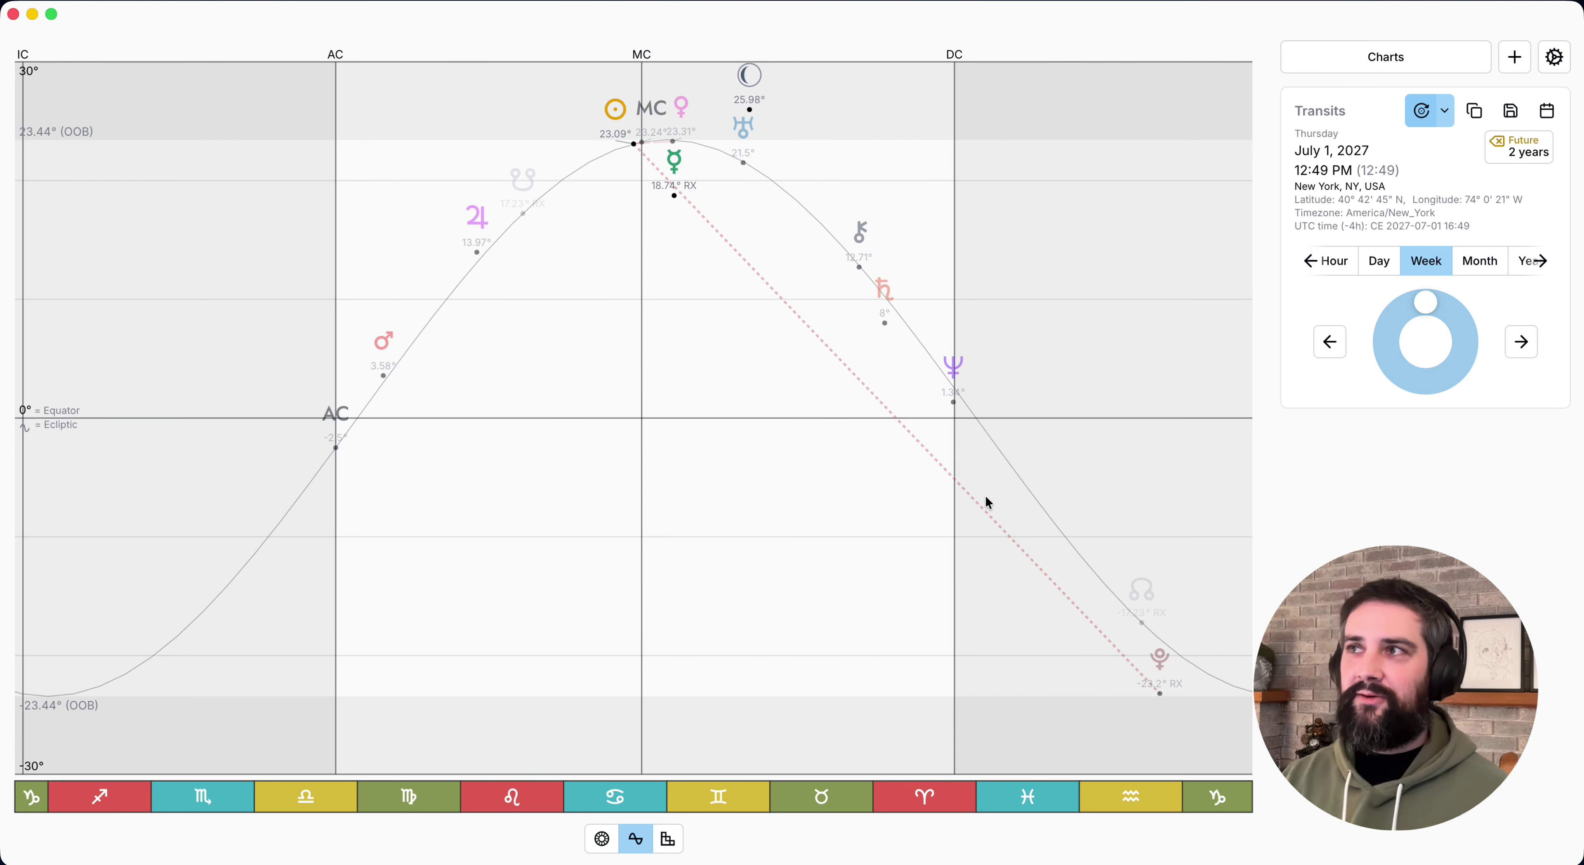
key(Right)
key(Right)
key(Right)
key(Right)
key(Right)
key(Right)
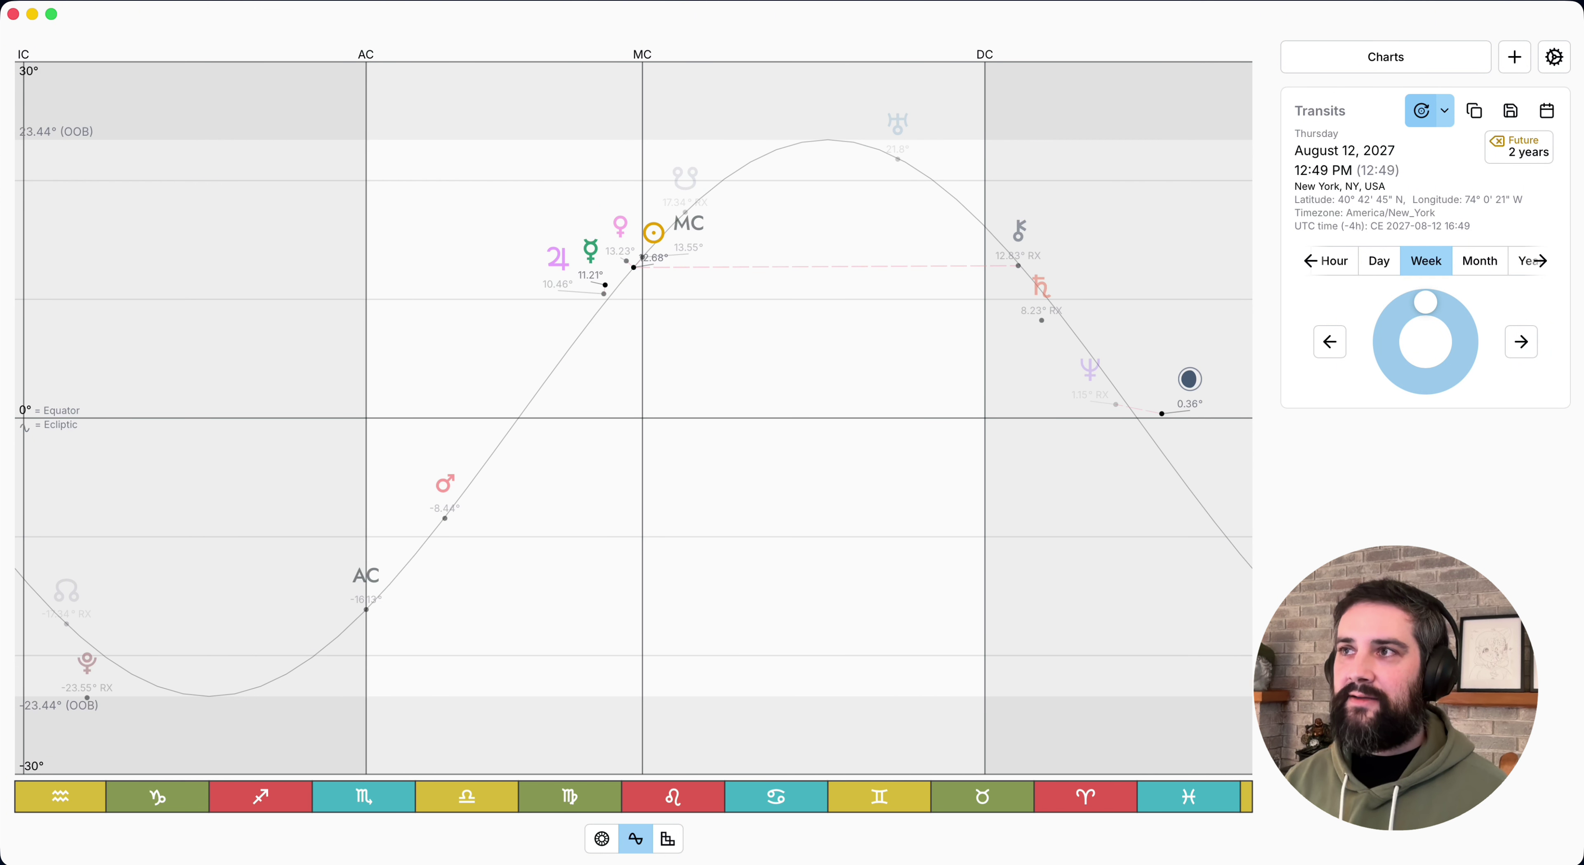
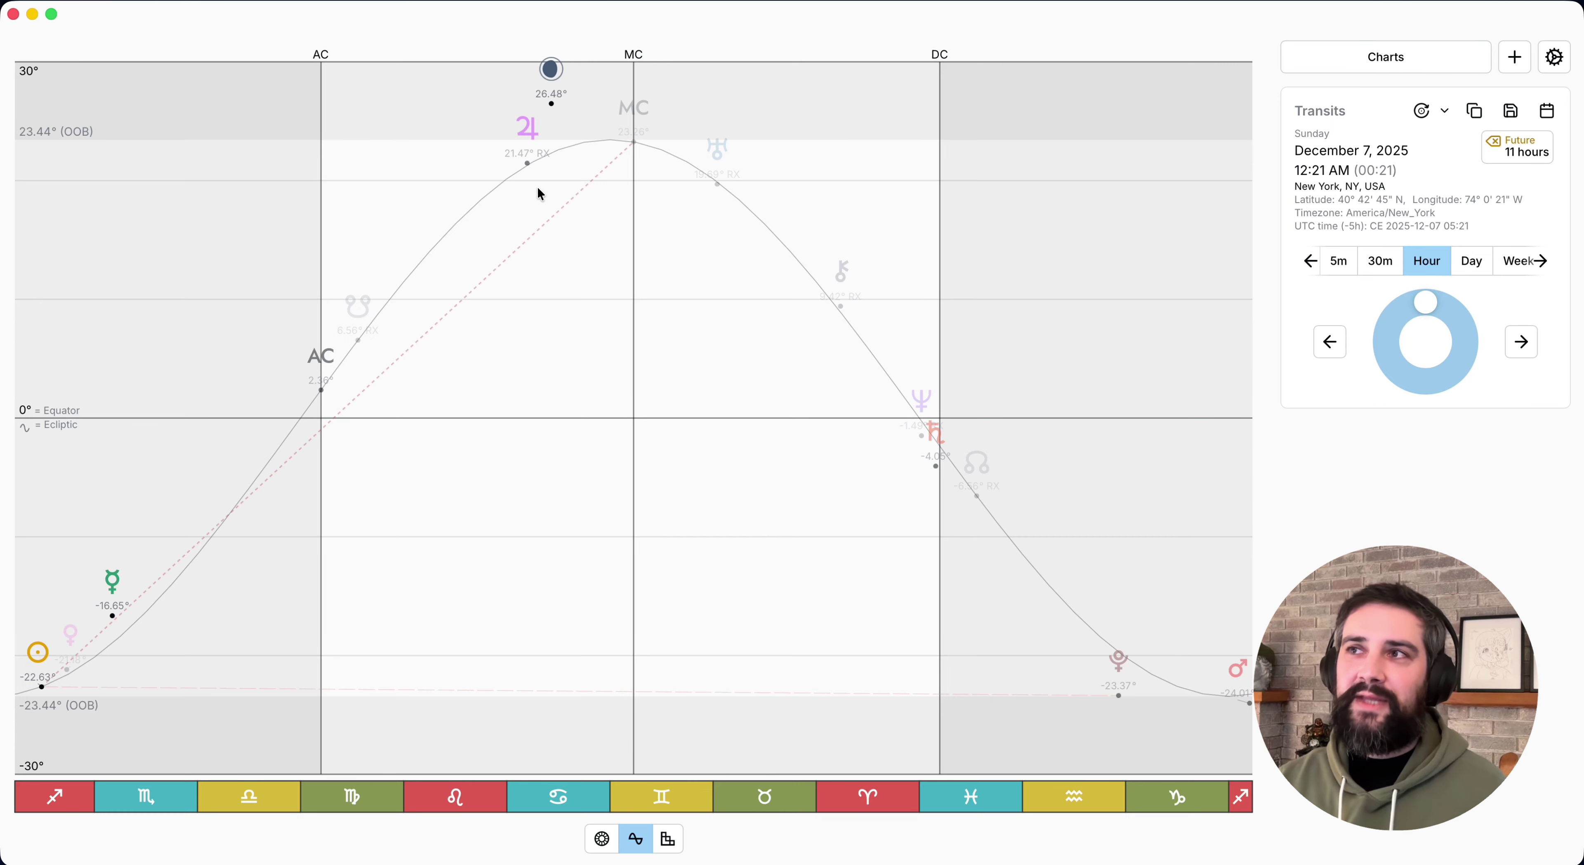
- Highlight Jupiter in the December 7, 2025 declinations graph and compare the same transits in the chart wheel and aspect grid
click(532, 147)
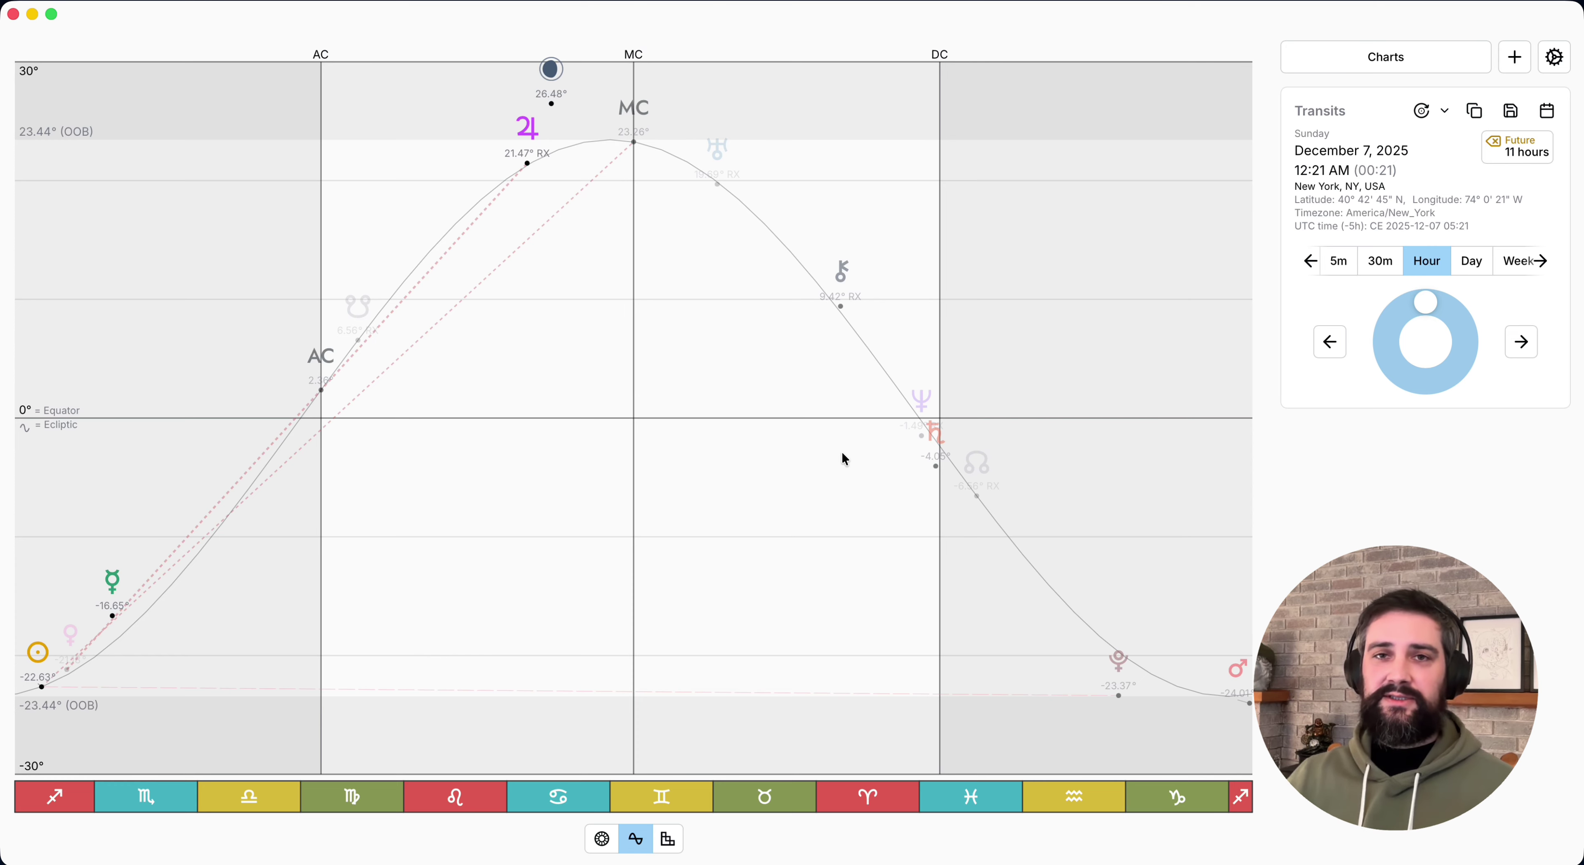
key(1)
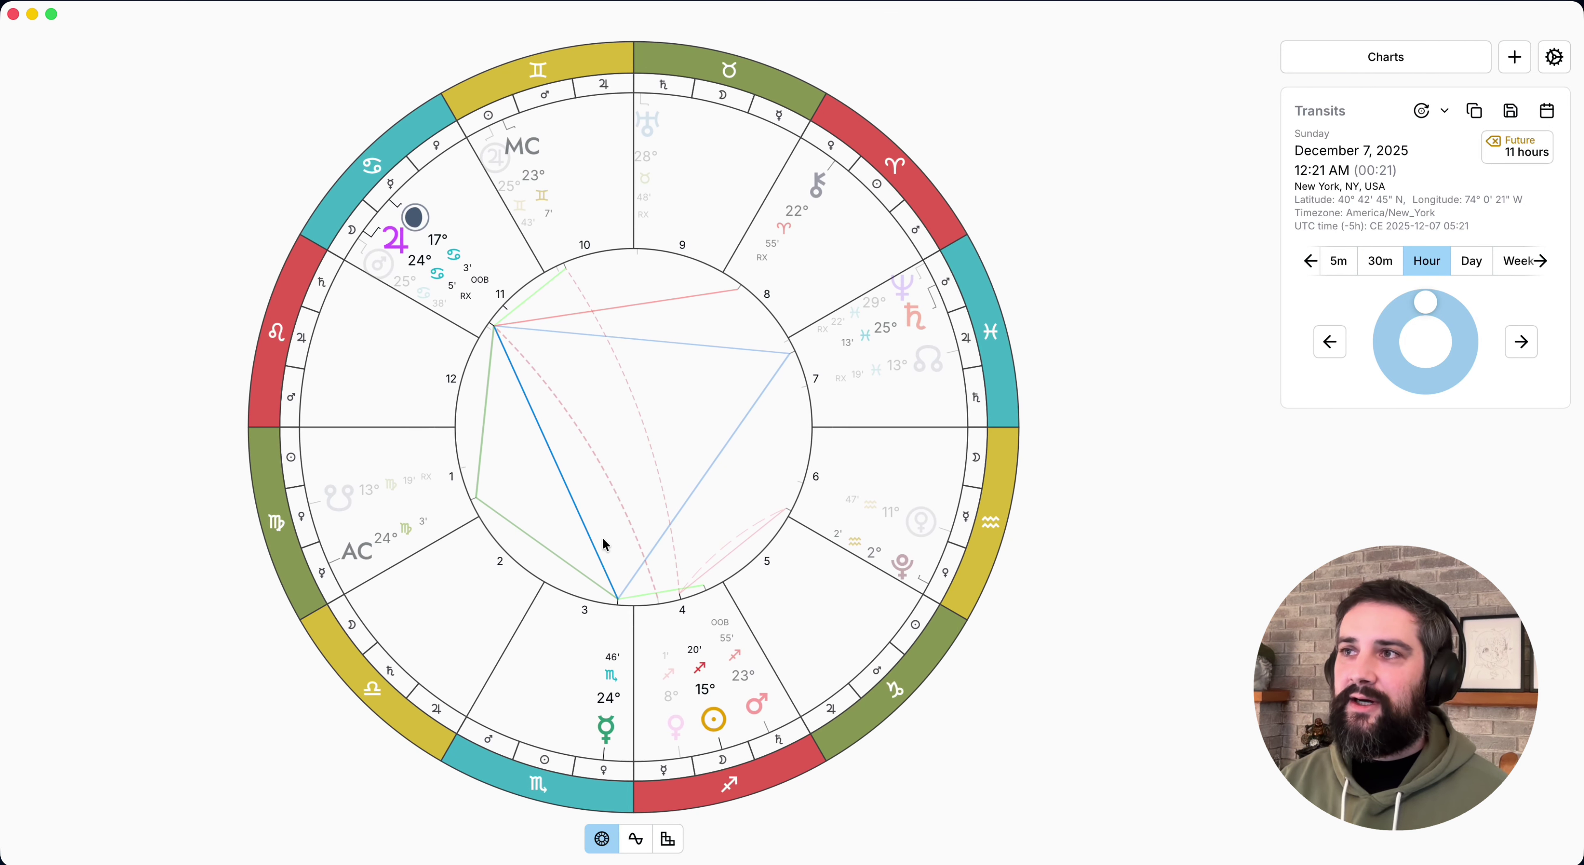
key(3)
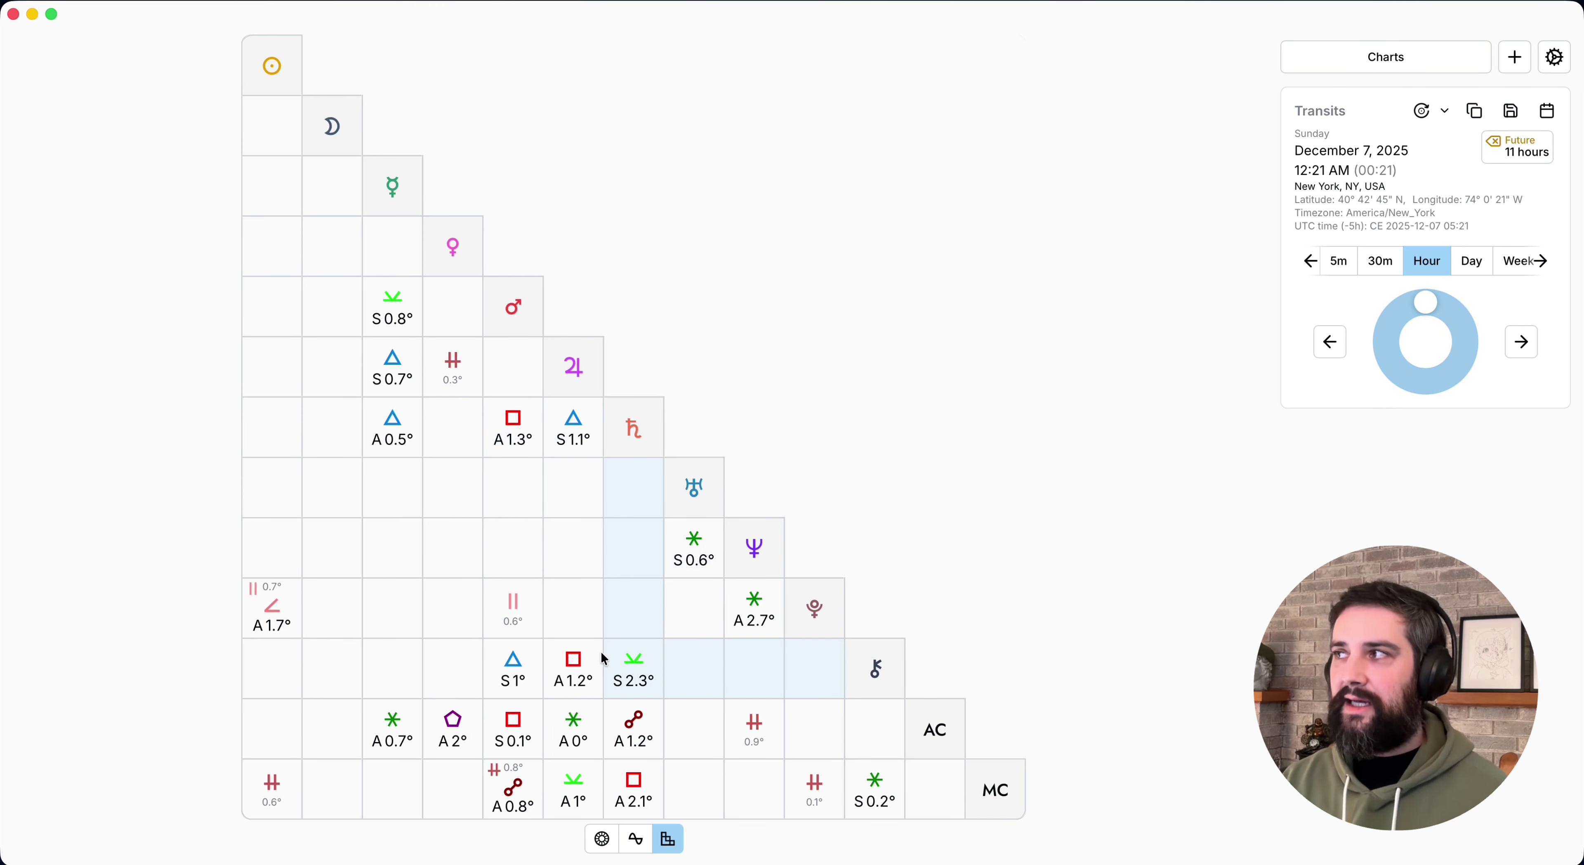
- Open the saved Mr. Beast chart with transits added and show its zodiacal releasing periods
key(c)
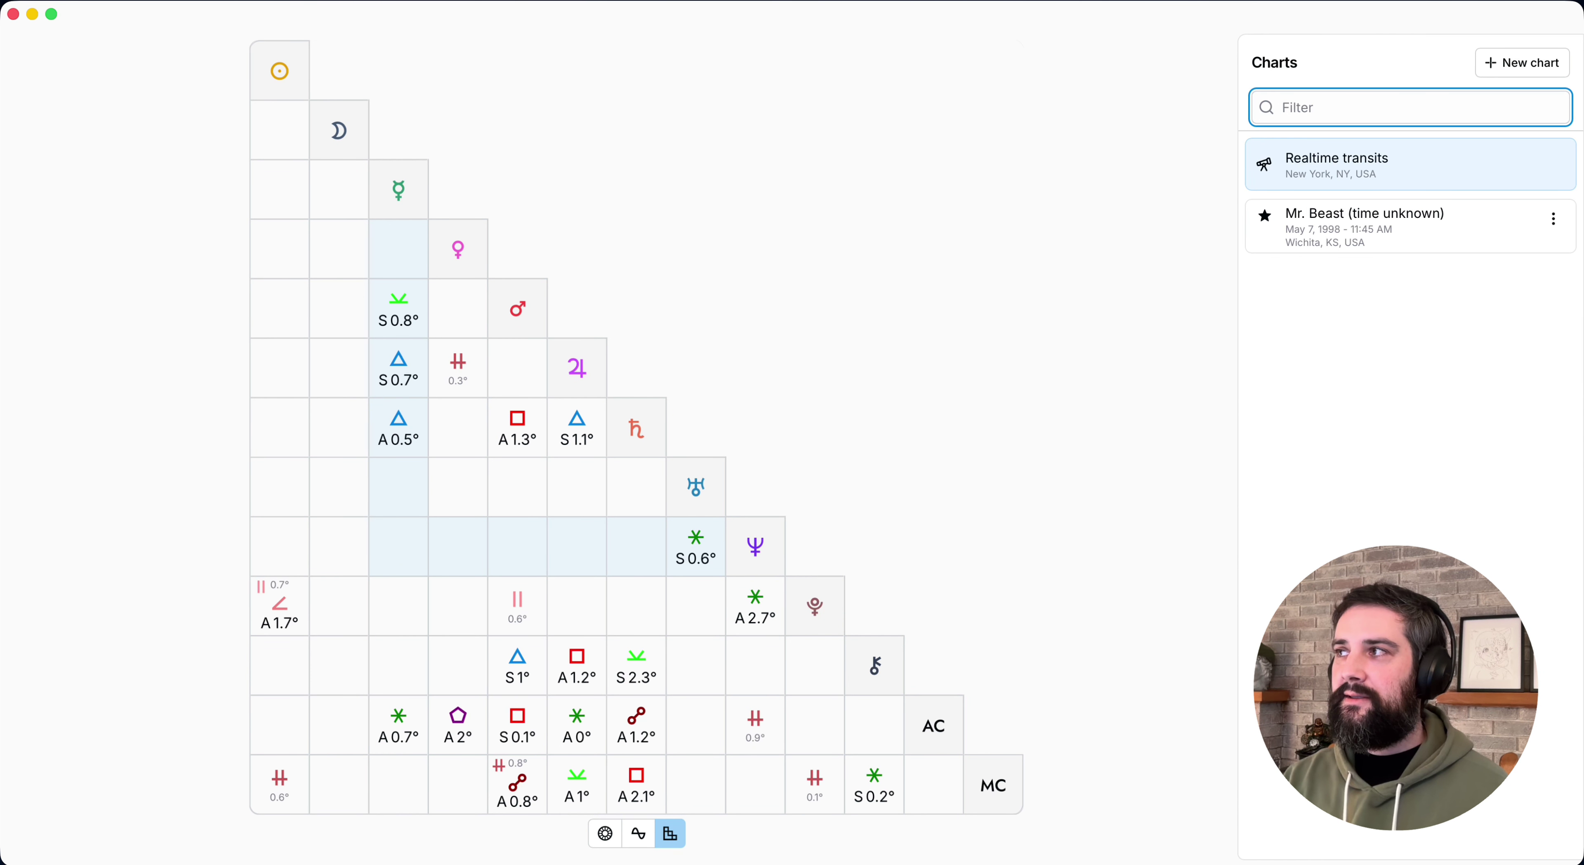
key(Down)
key(Return)
key(t)
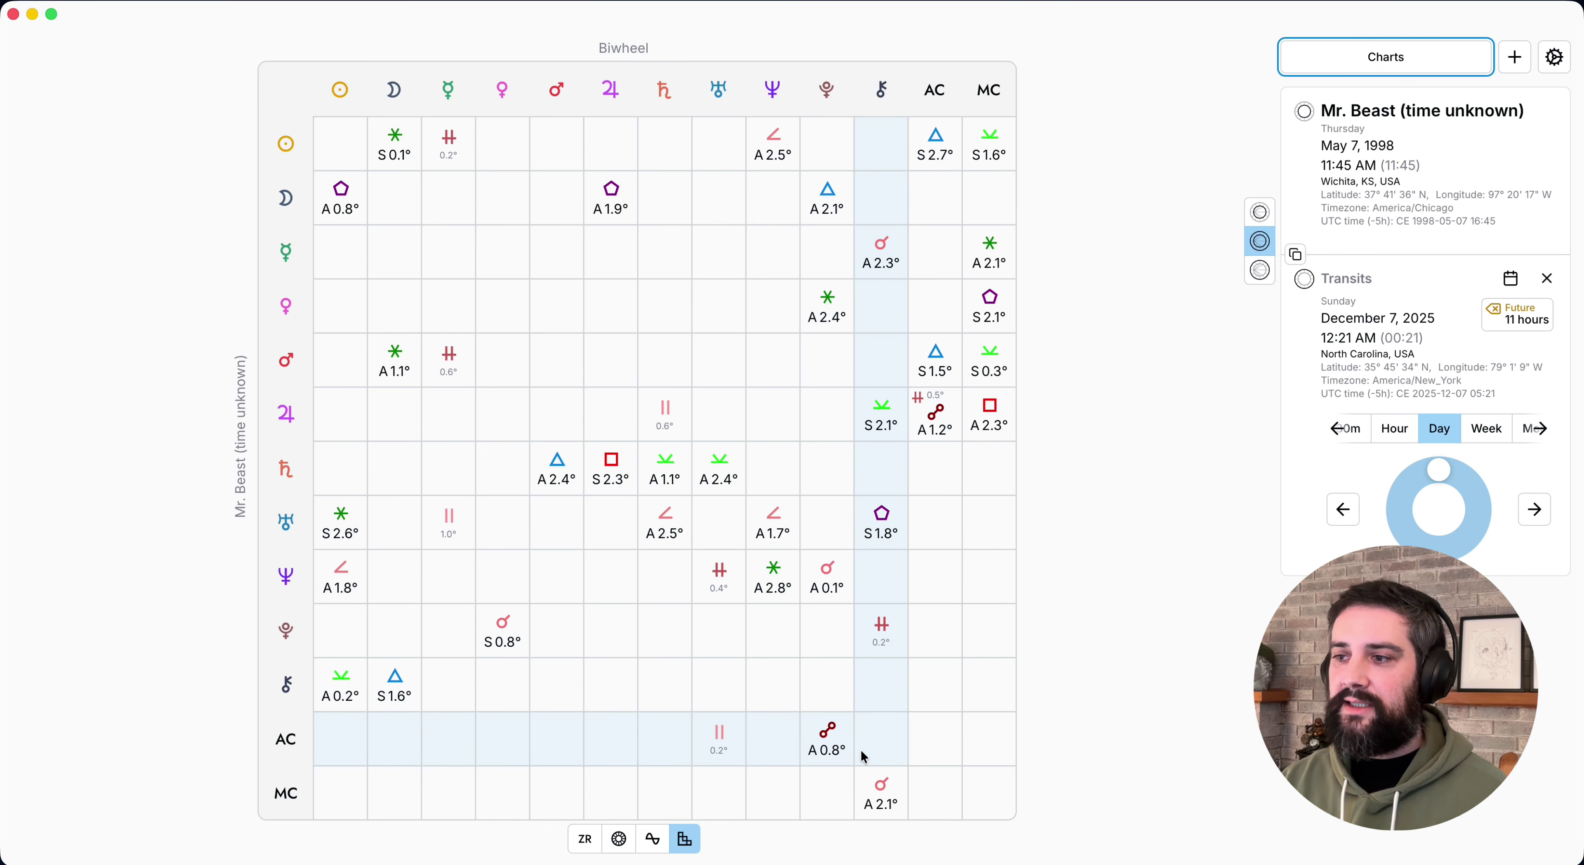
click(584, 840)
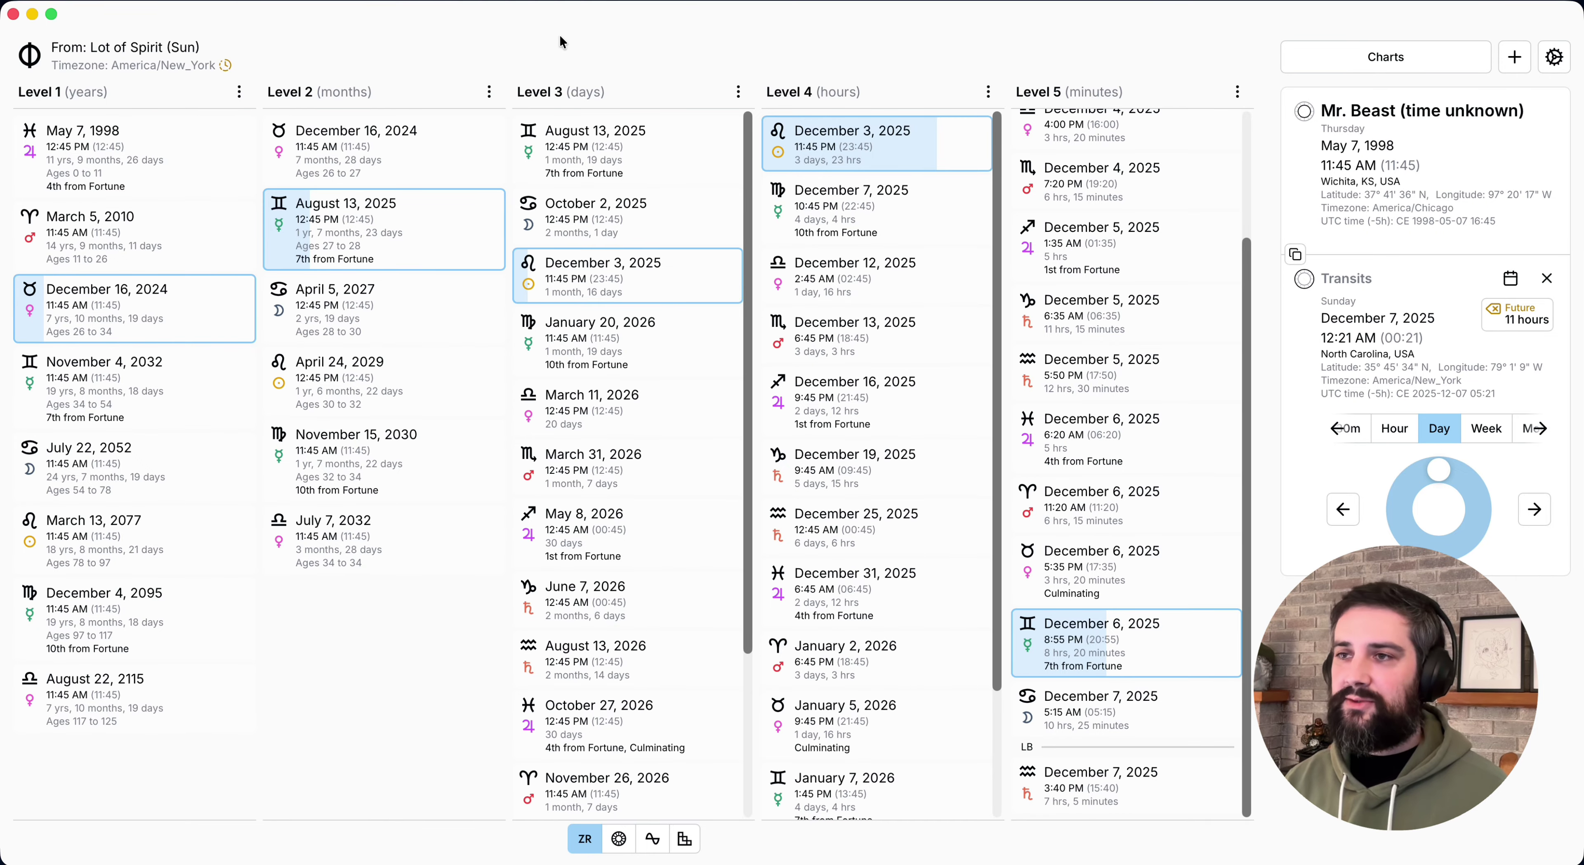
- Advance the transits day by day to January 5, 2026 in the zodiacal releasing view
key(Right)
key(Right)
key(Right)
key(Right)
key(Right)
key(Right)
key(Right)
key(Right)
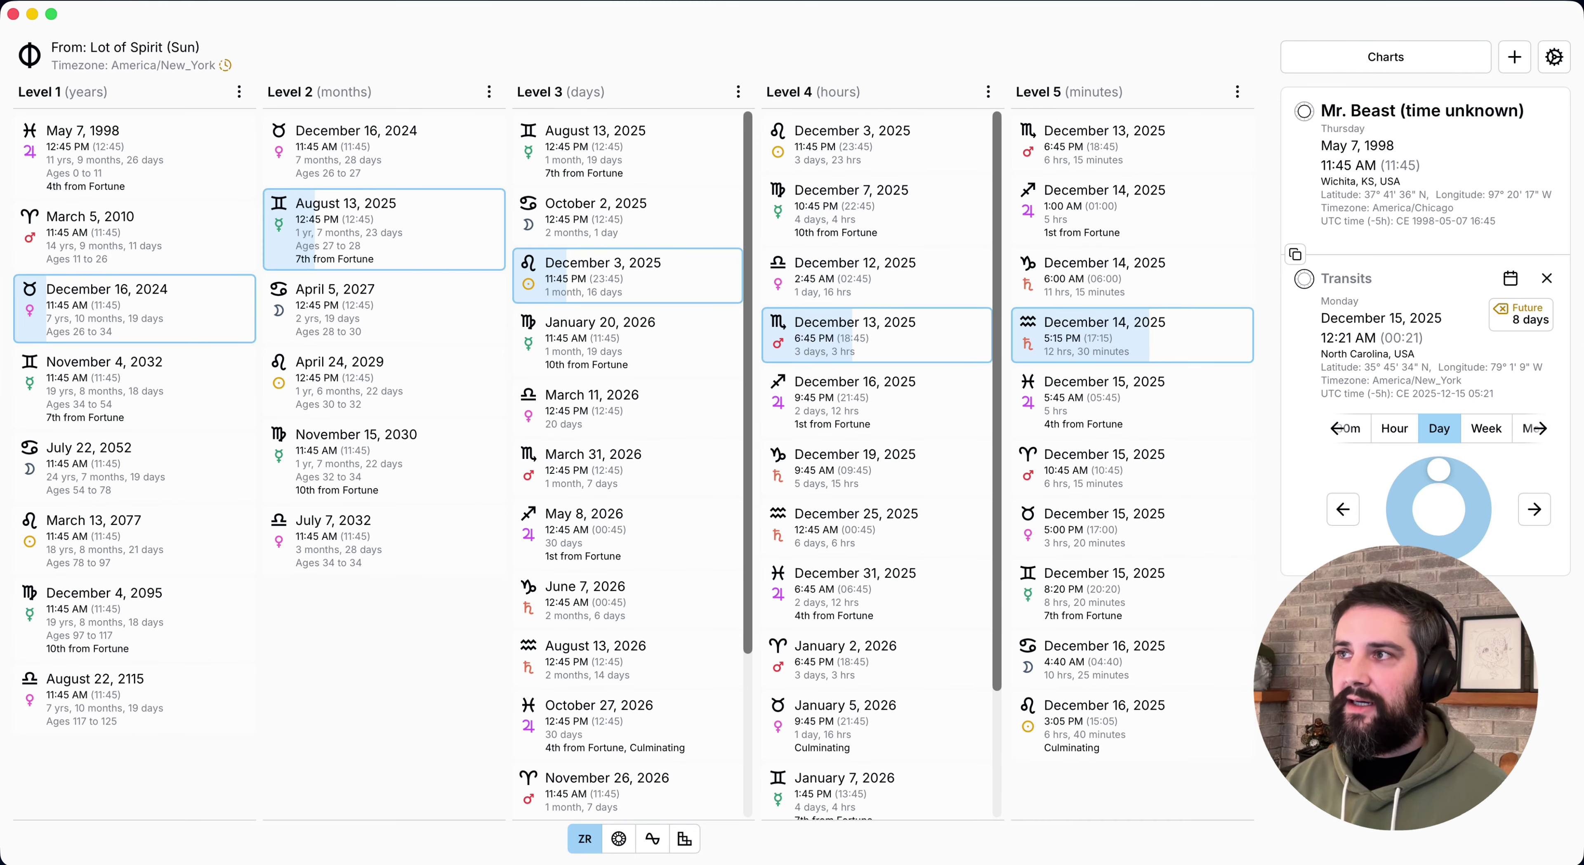
key(Right)
key(Right)
key(Right)
key(Right)
key(Right)
key(Right)
key(Right)
key(Right)
key(Right)
key(Right)
key(Right)
key(Right)
key(Right)
key(Right)
key(Right)
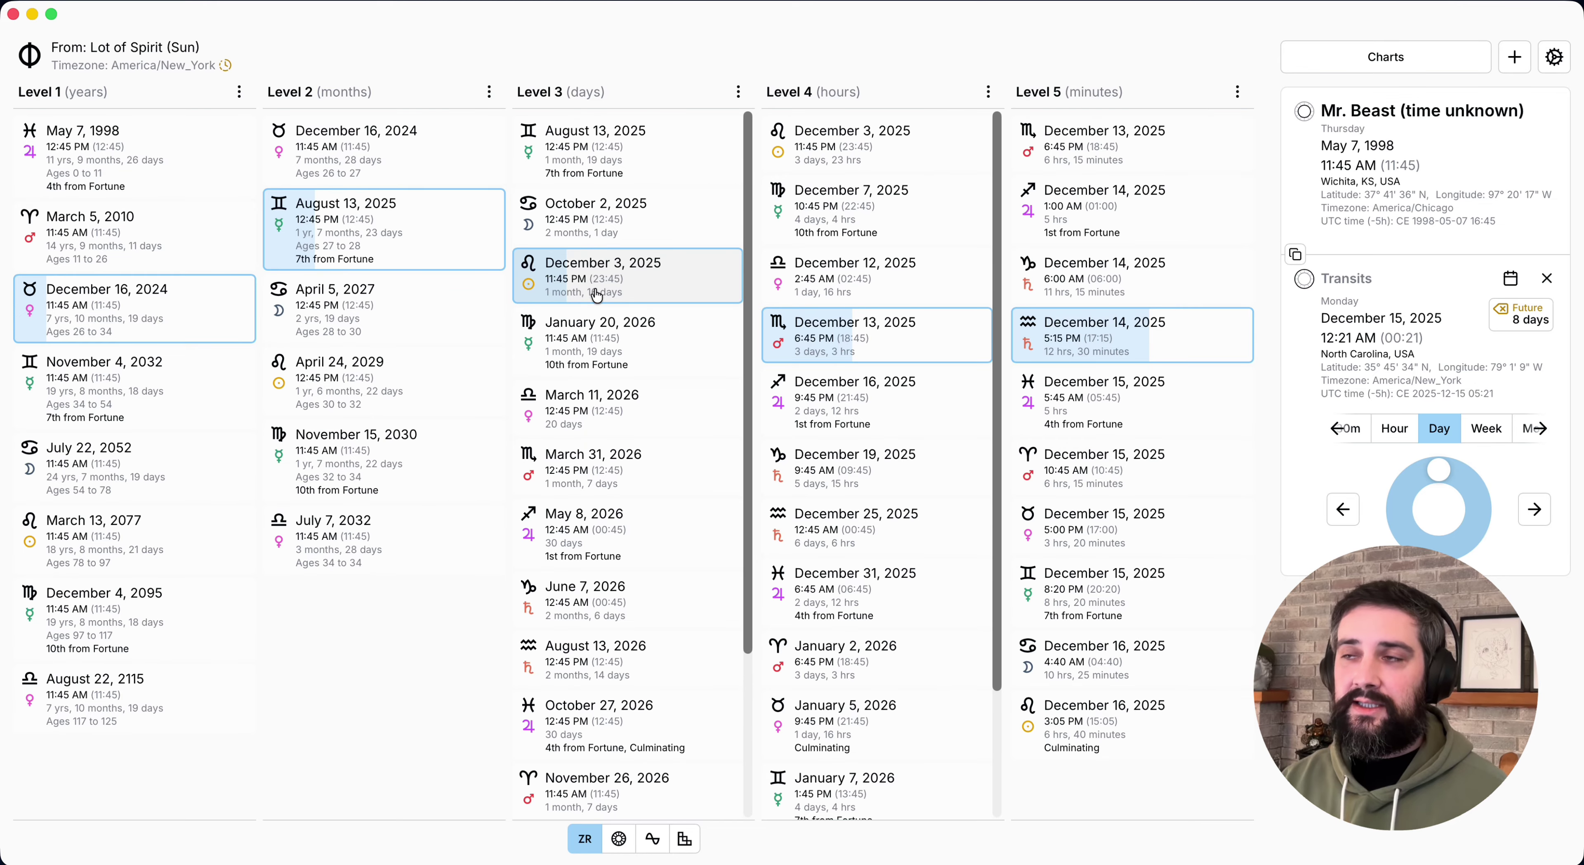
key(Right)
key(Right)
key(Right)
key(Right)
key(Right)
key(Right)
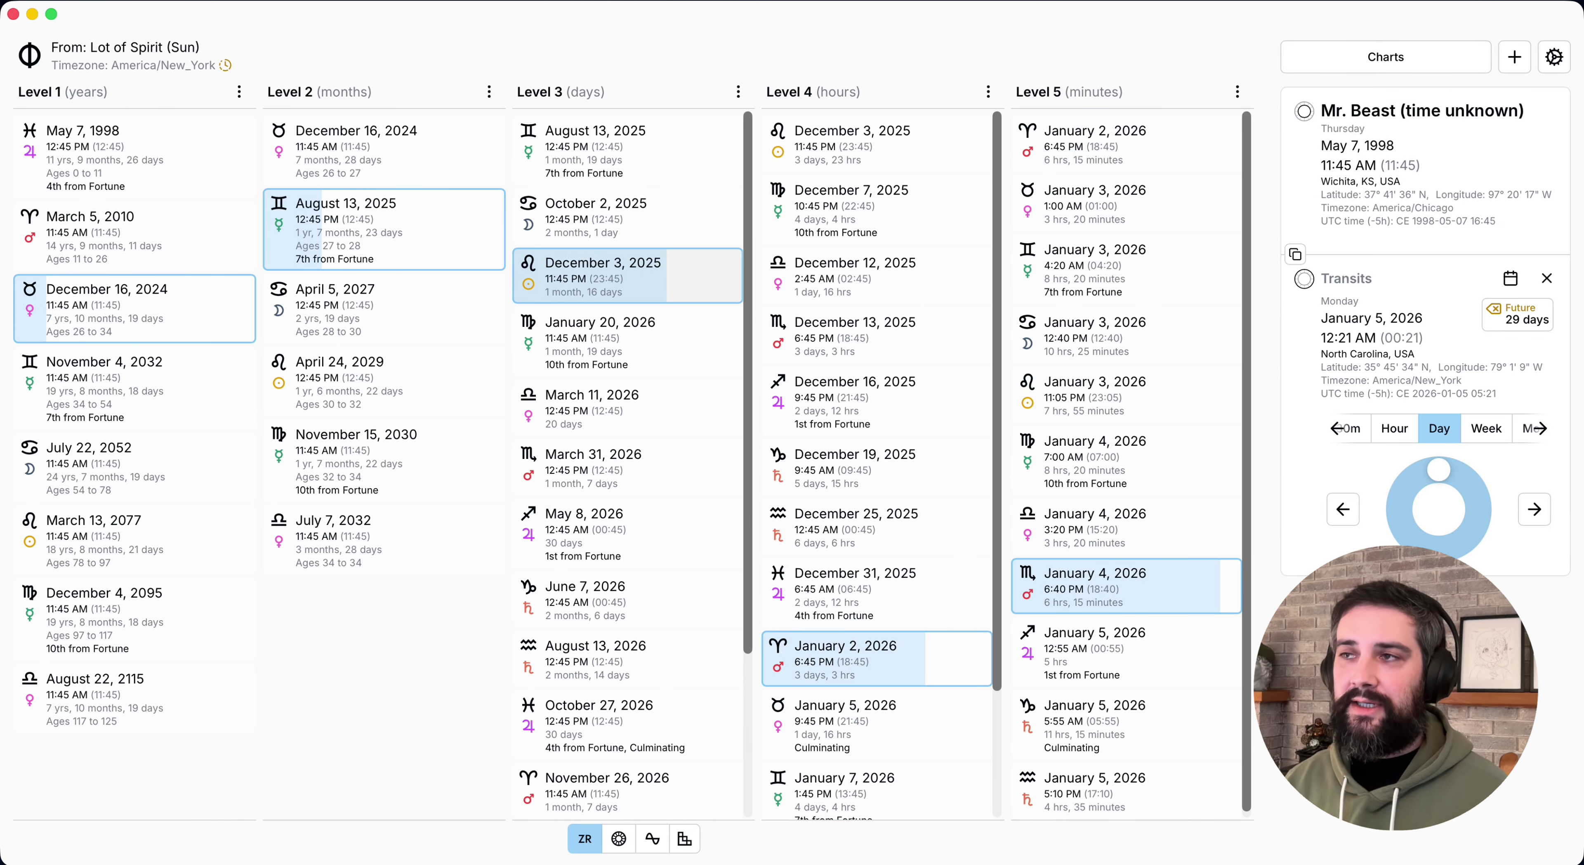
- Explore the sub-periods of April 5, 2027, October 2, 2027 and October 8, 2027, and clear the selection
click(357, 298)
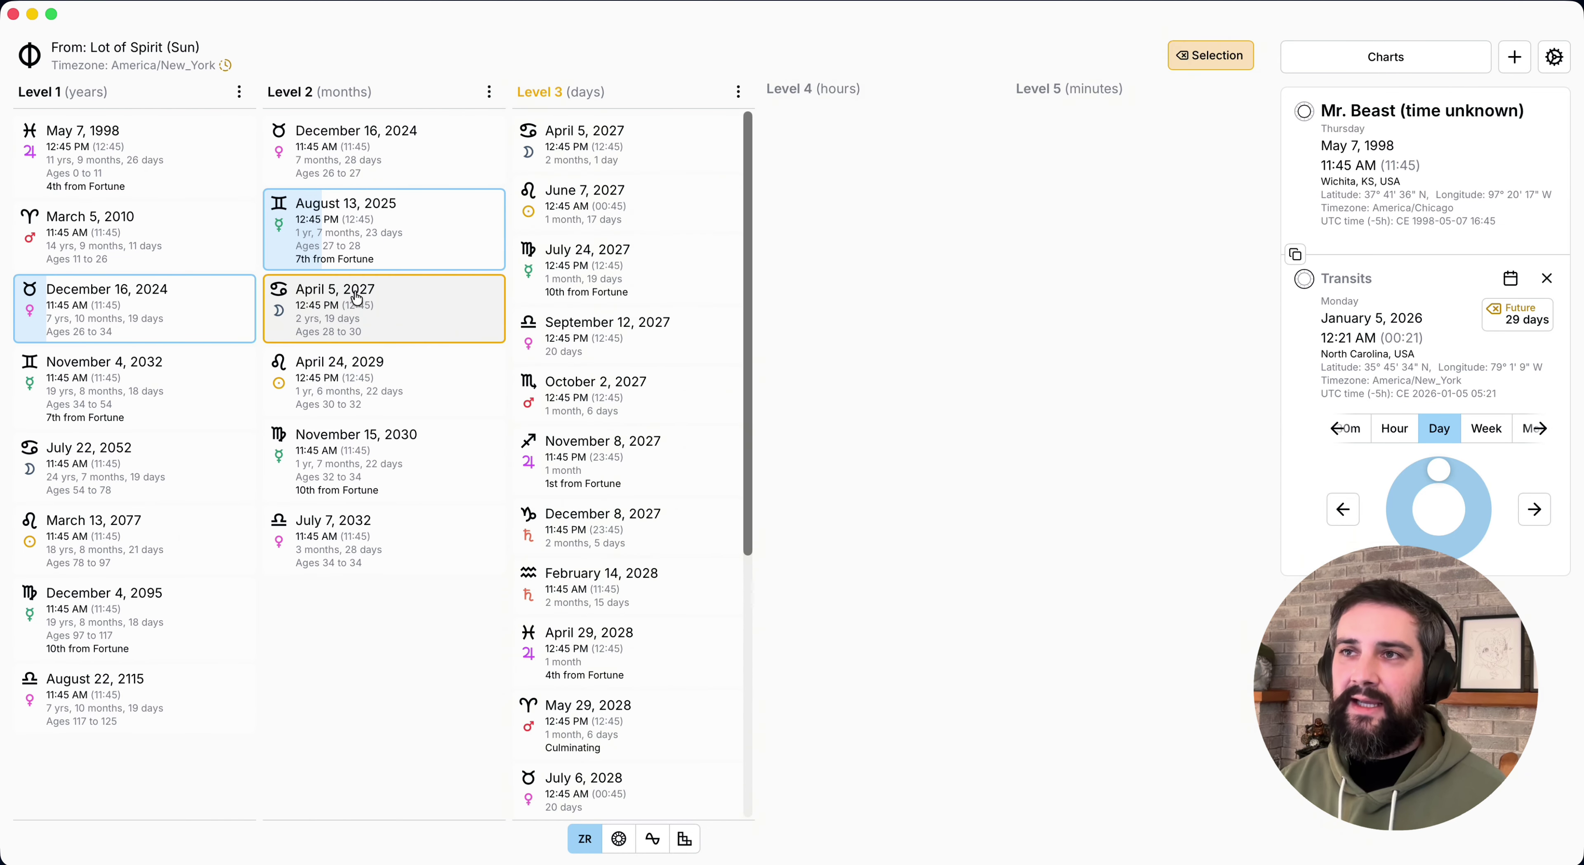
click(593, 409)
click(827, 282)
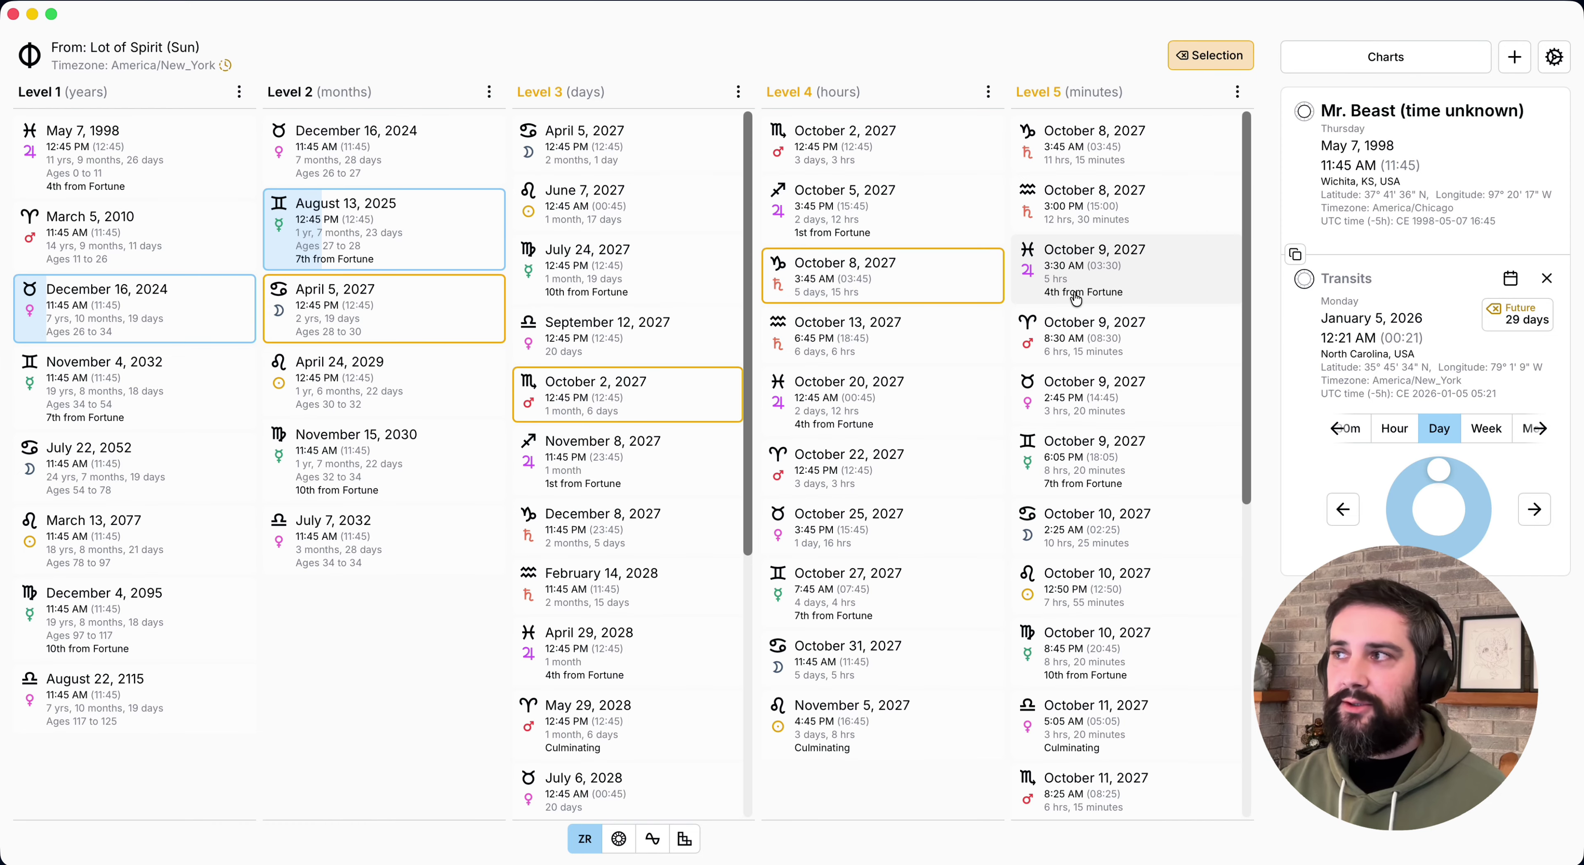
click(1190, 59)
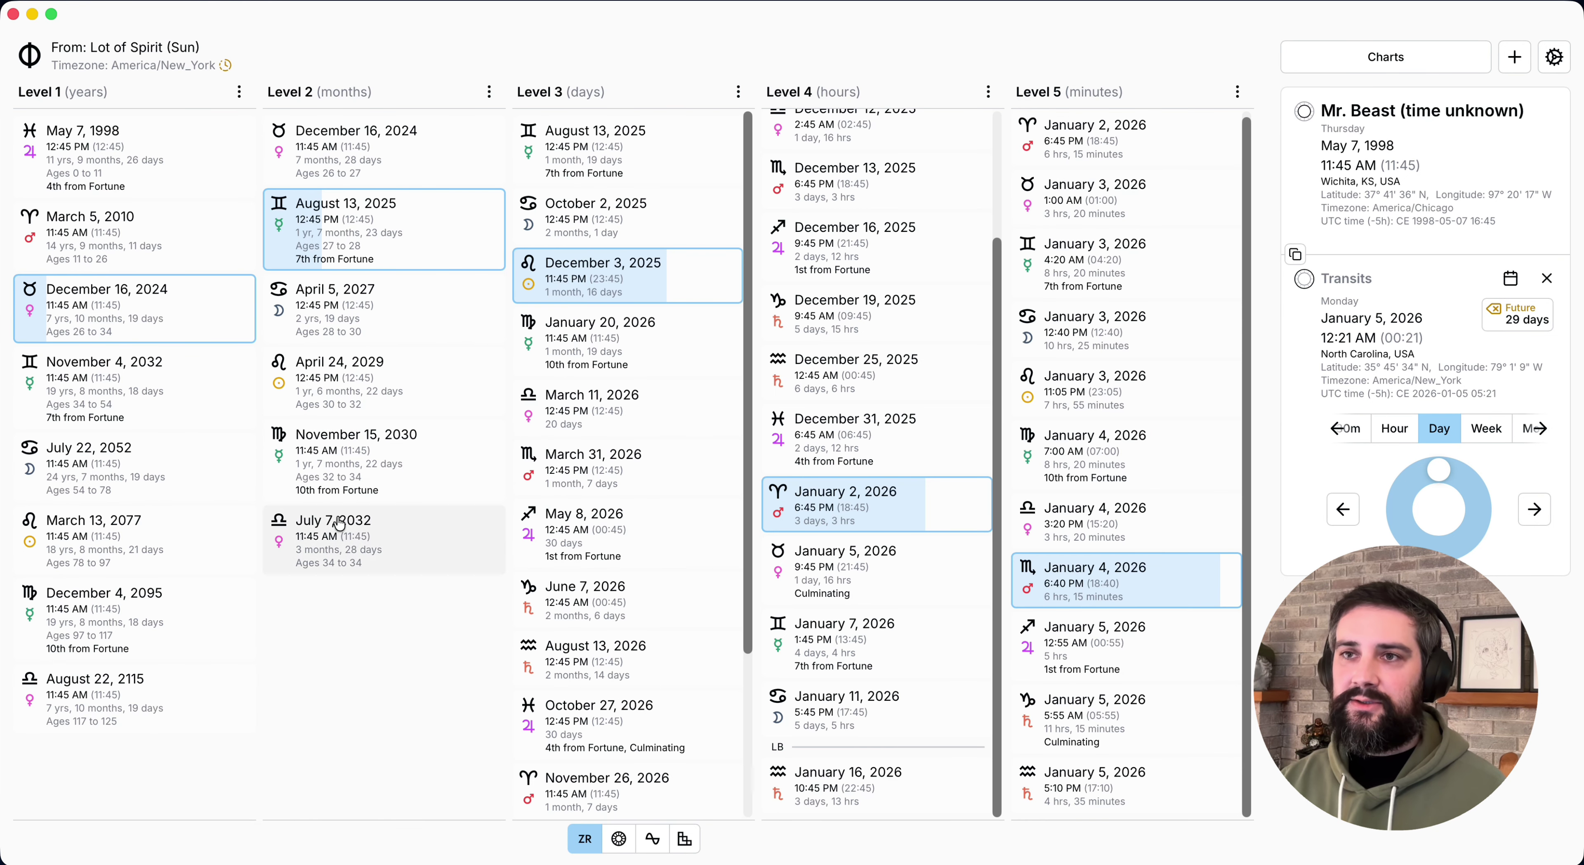
- Show the chart wheel without transits and copy the natal chart's data to the clipboard
key(super+2)
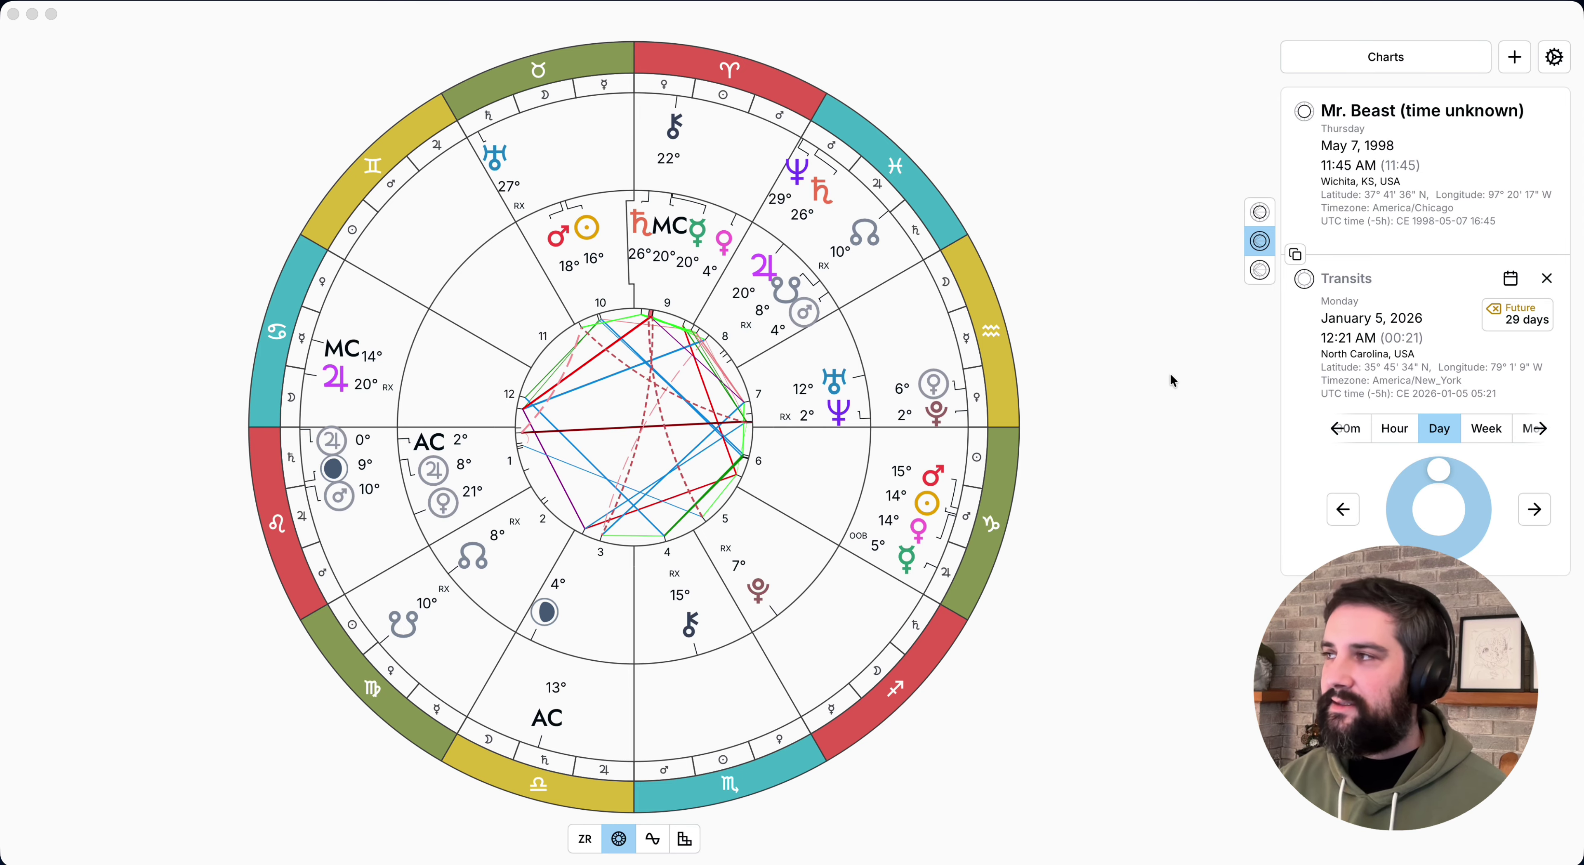
click(1172, 381)
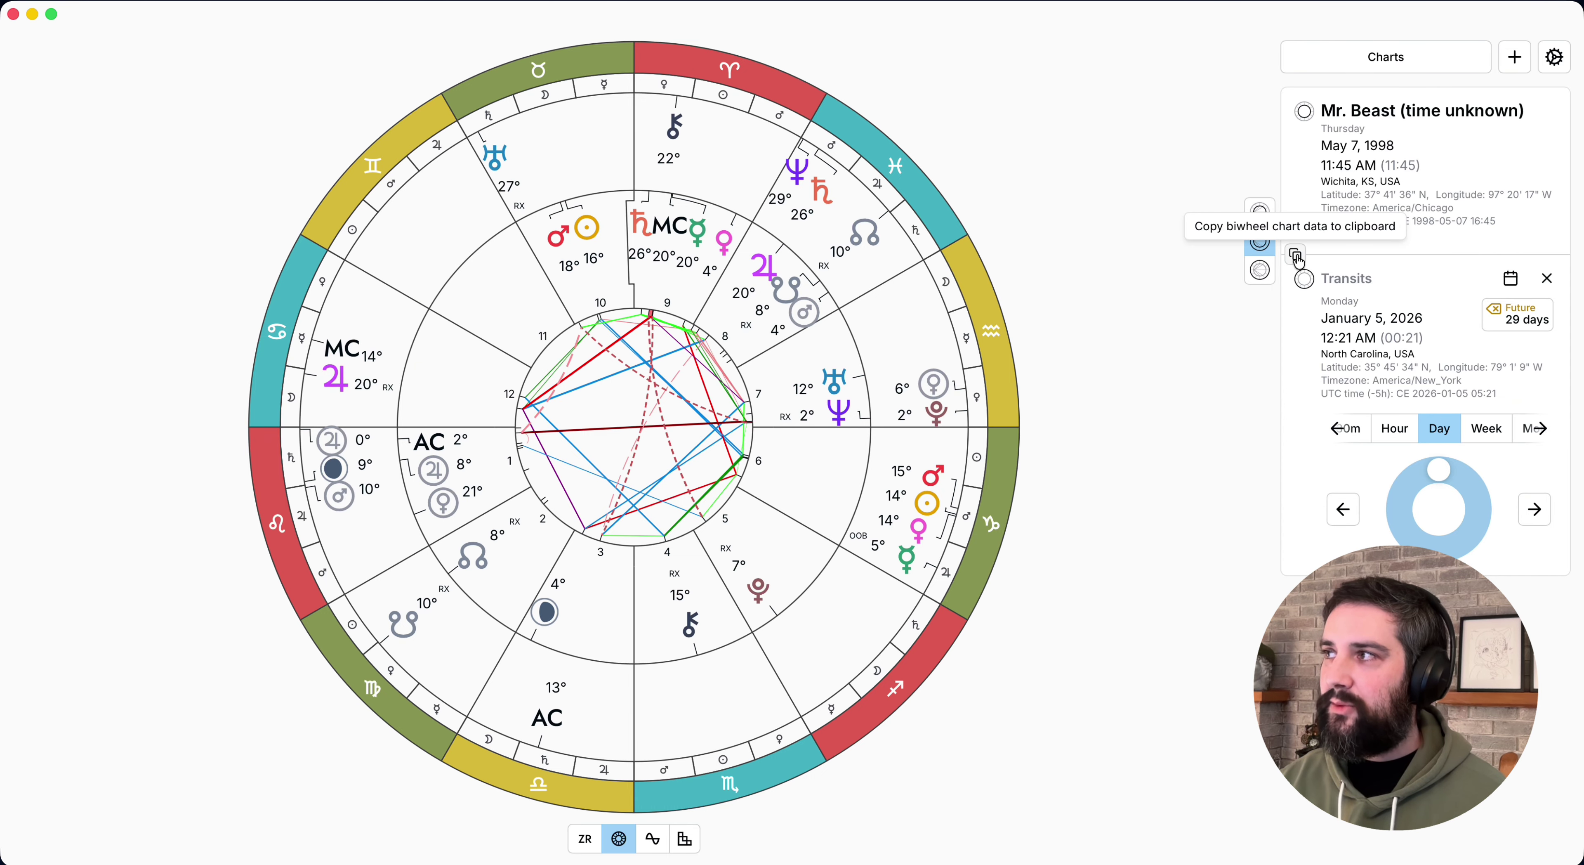
key(super+1)
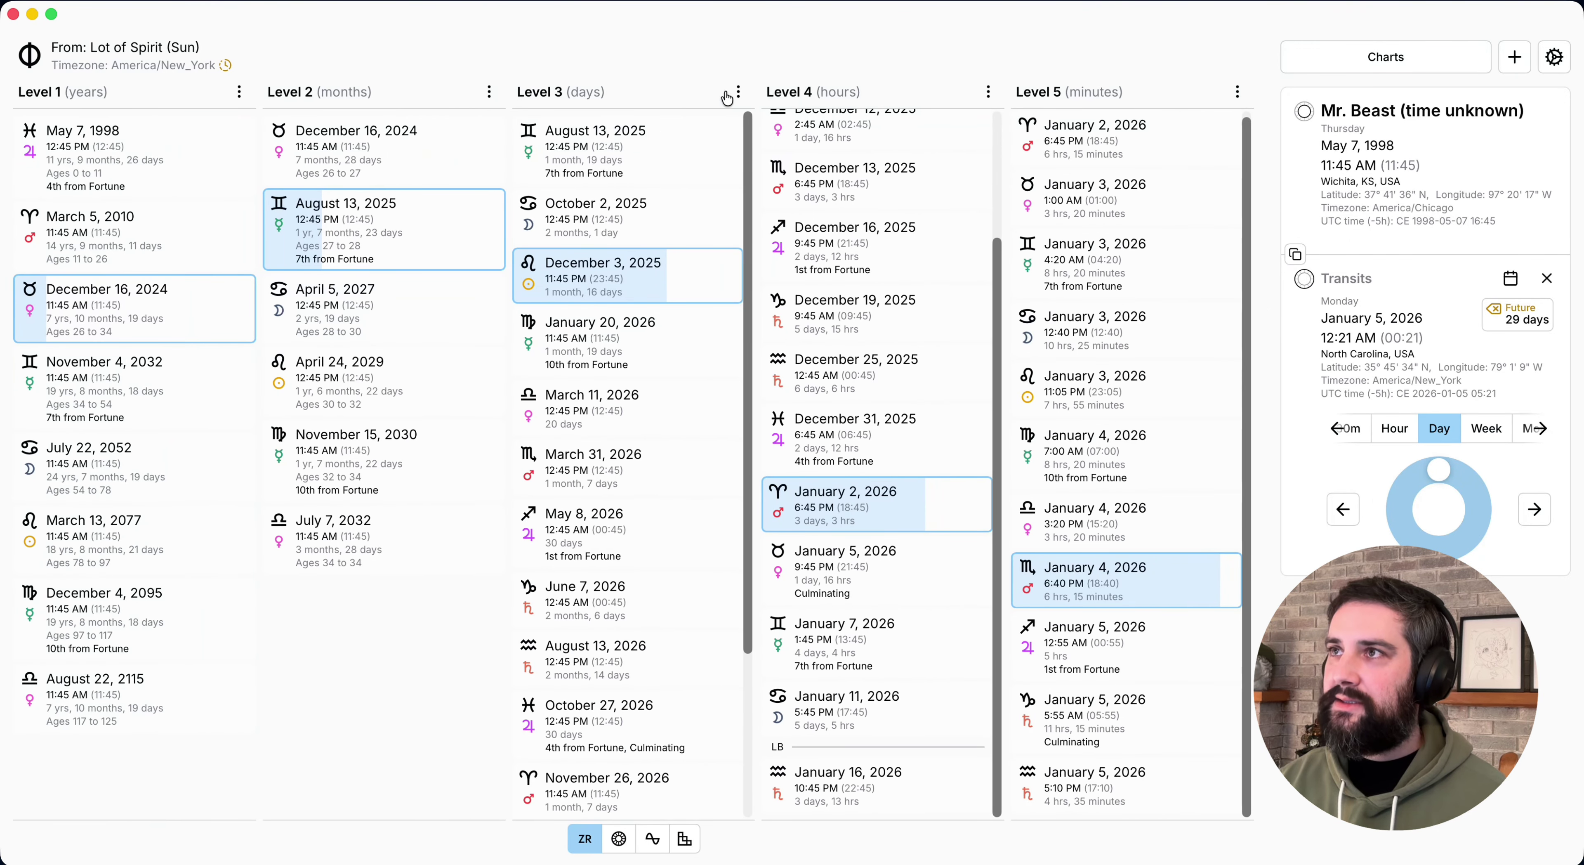
key(super+2)
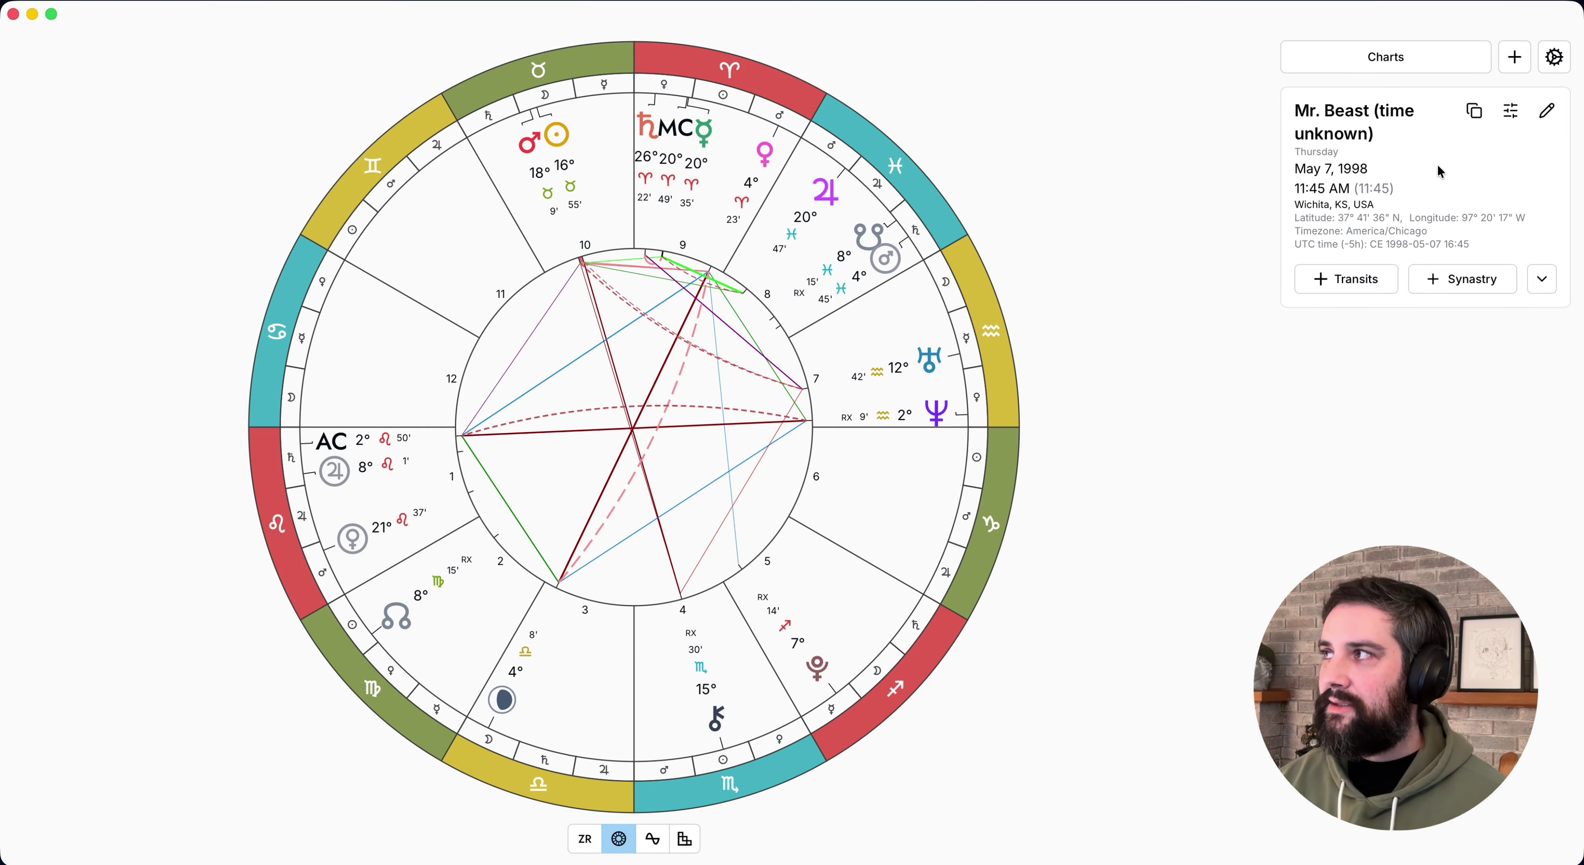
click(1476, 112)
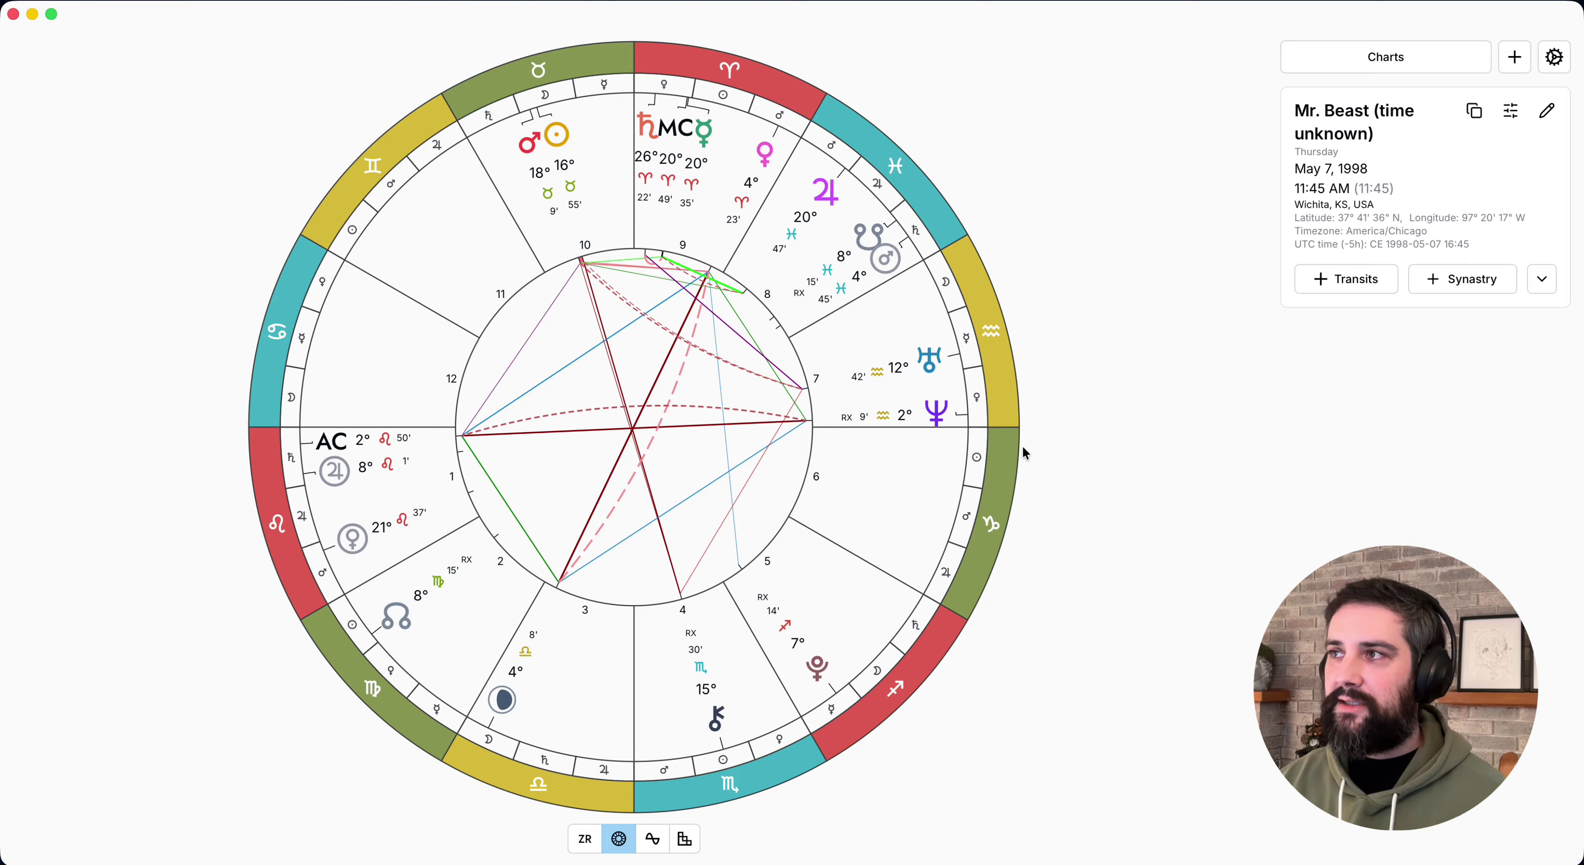
- Switch to the blank Google Docs document, enlarge its window and paste the copied natal chart data
key(super+Tab)
drag(1227, 200, 635, 131)
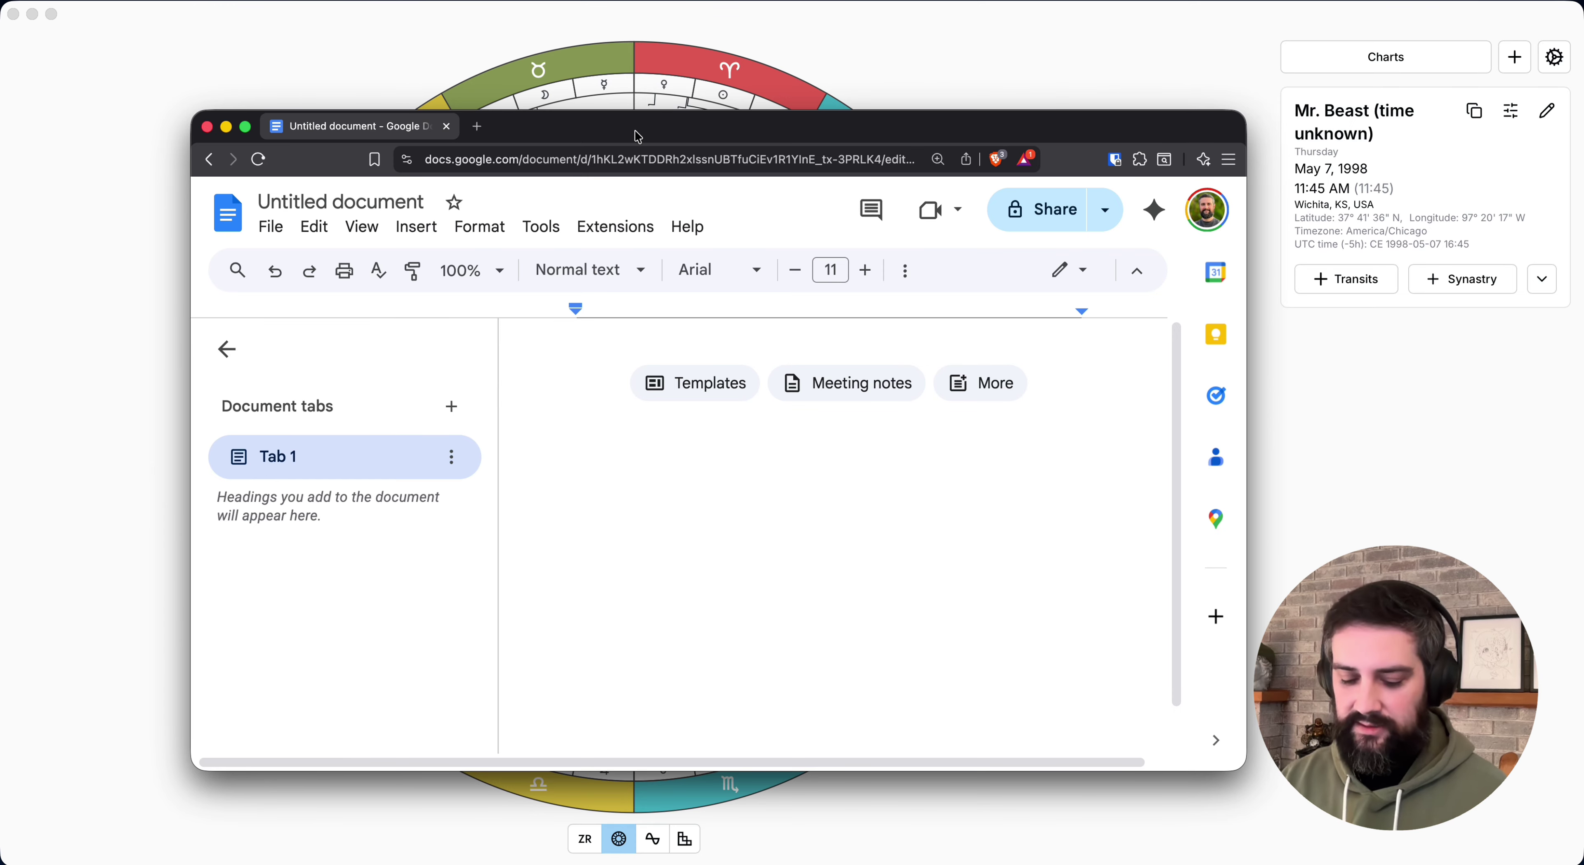
double_click(638, 136)
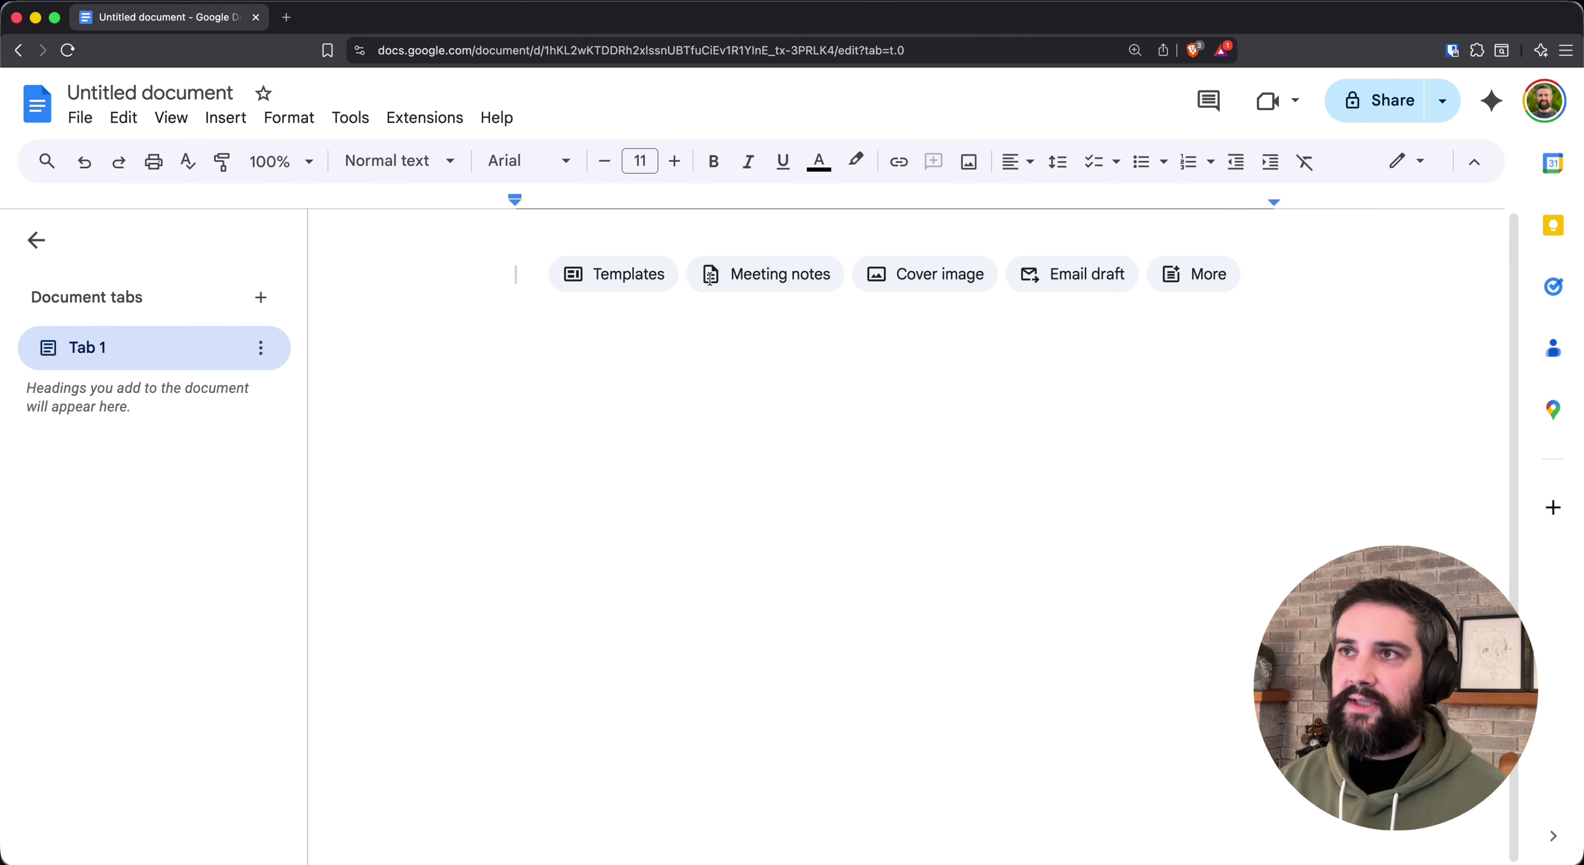
key(super+v)
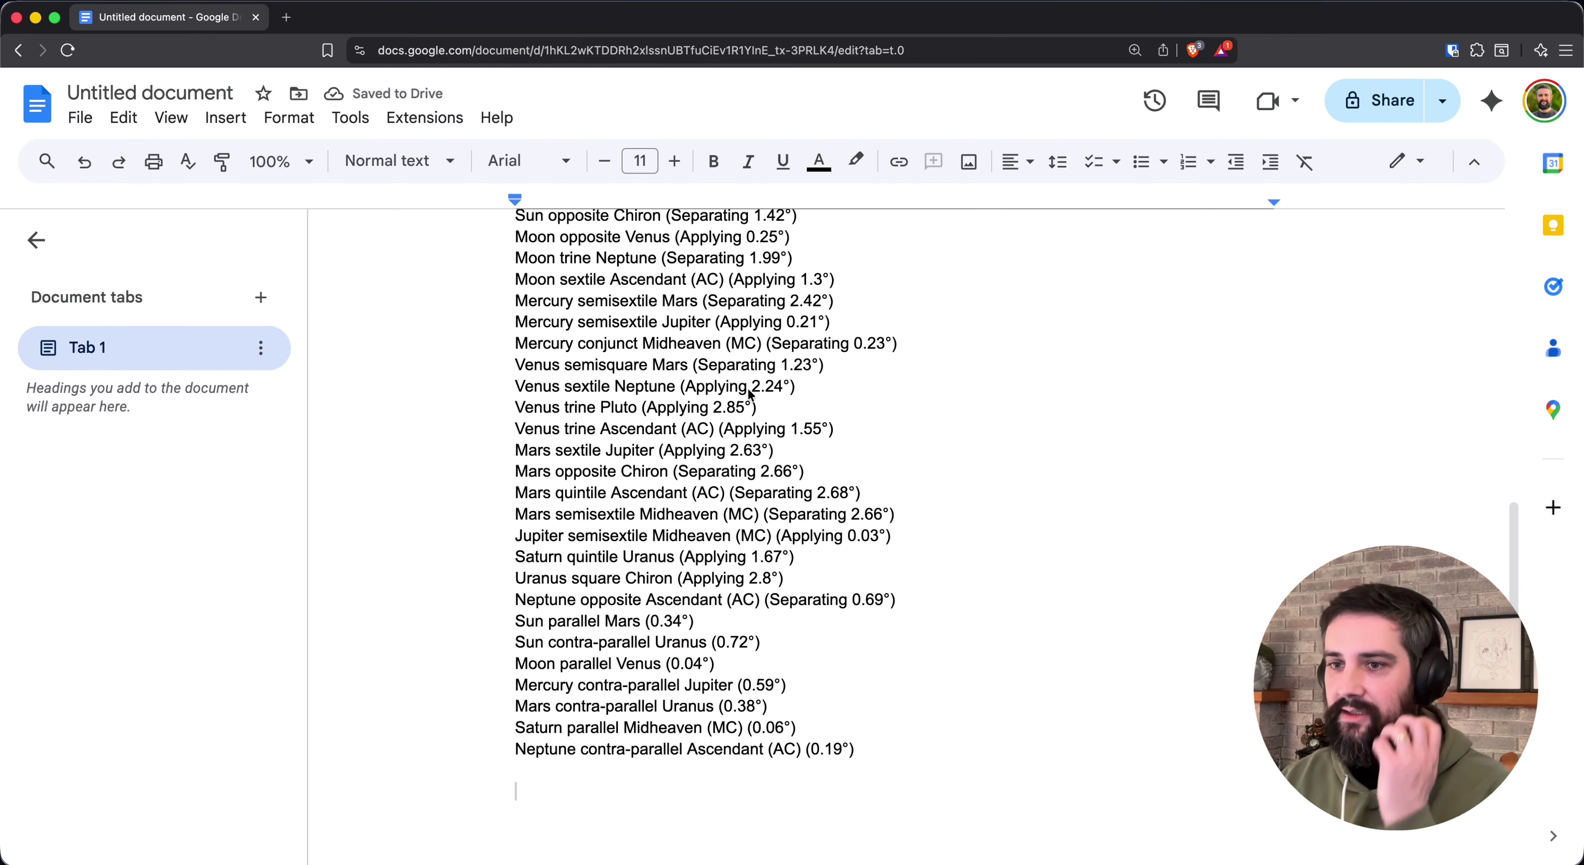
- Examine the birth details, placement positions and aspects in the pasted natal chart data
scroll(749, 394, up, 15)
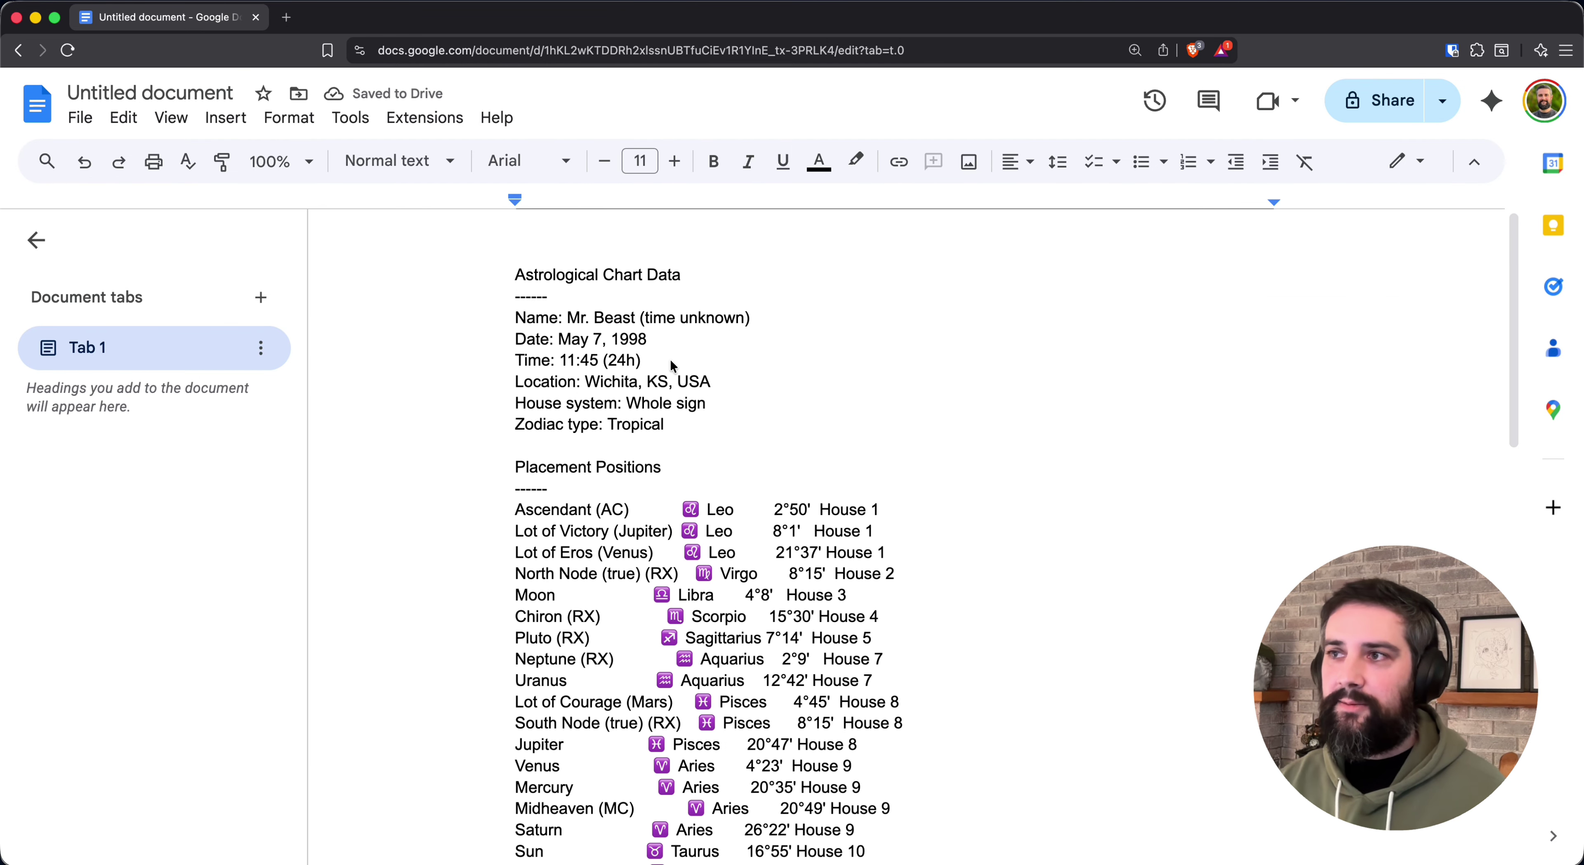
drag(514, 318, 895, 335)
click(850, 368)
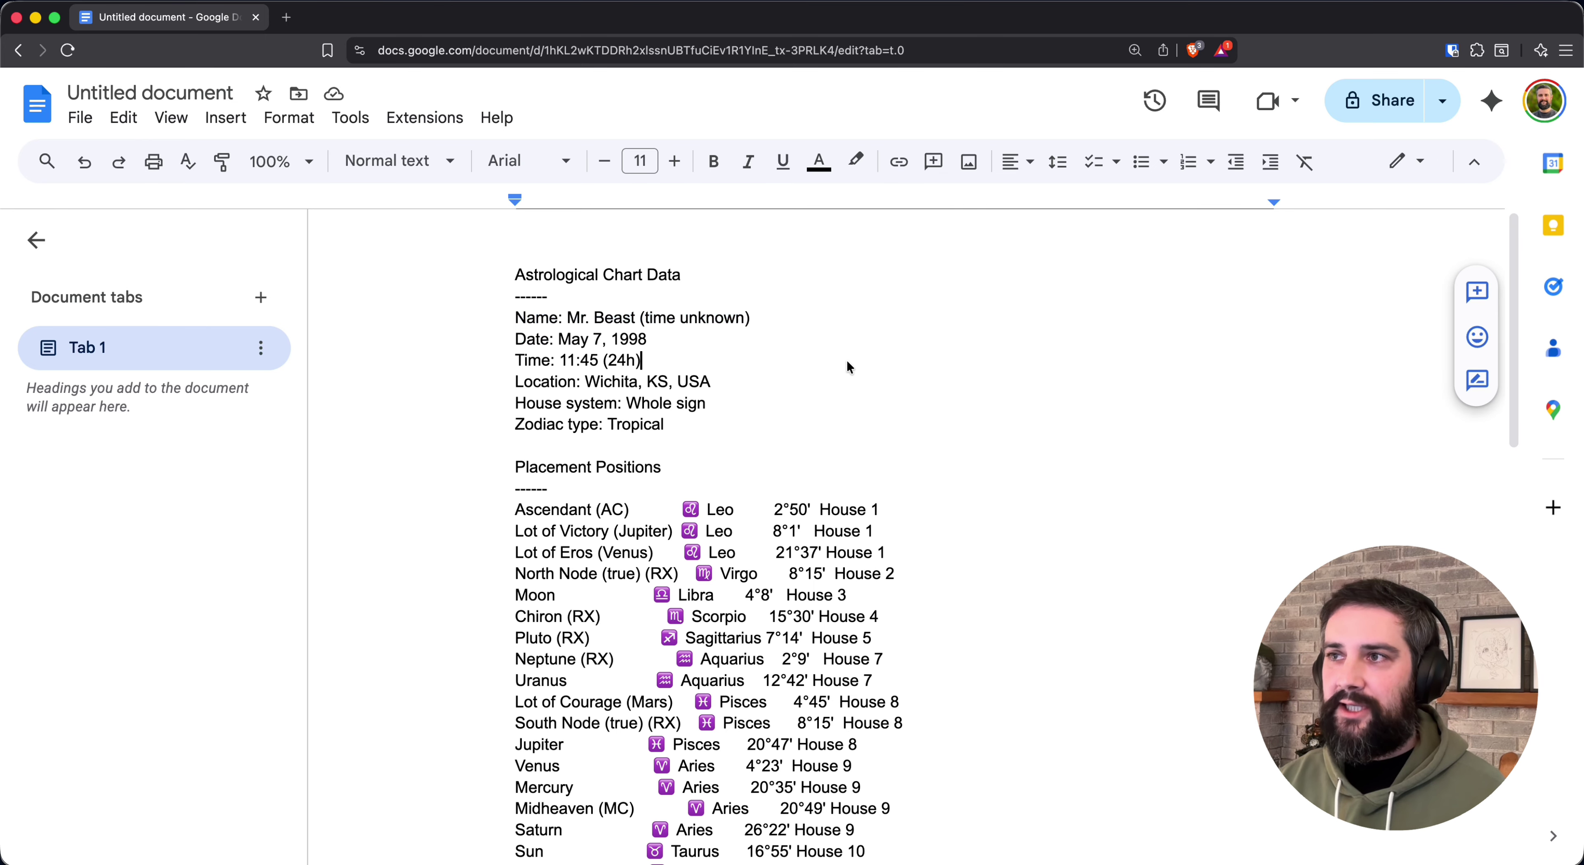
scroll(860, 419, down, 3)
scroll(860, 411, down, 1)
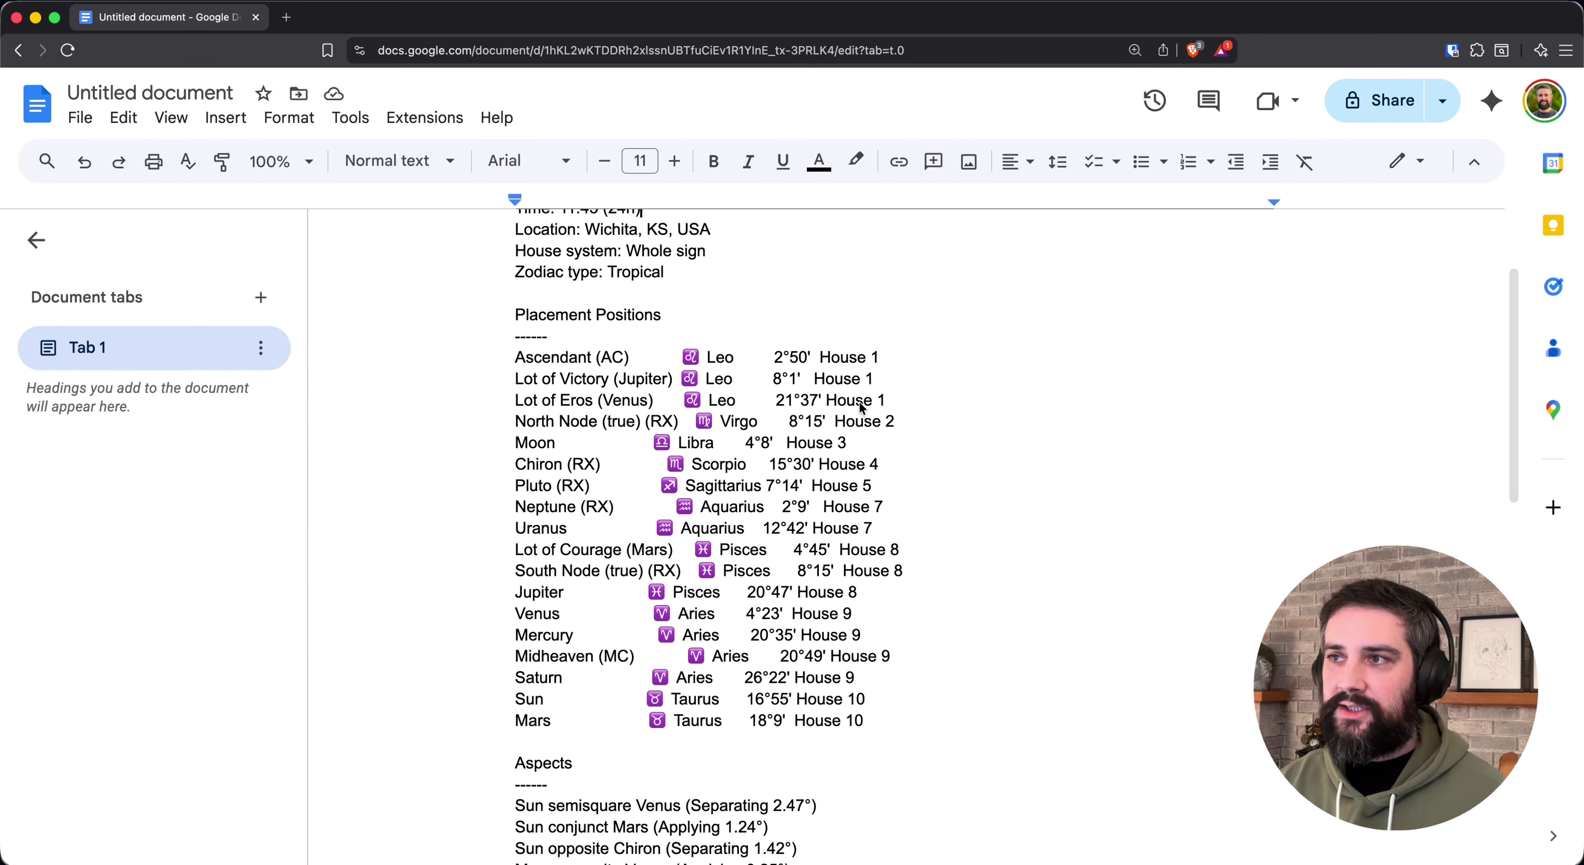
scroll(701, 498, down, 9)
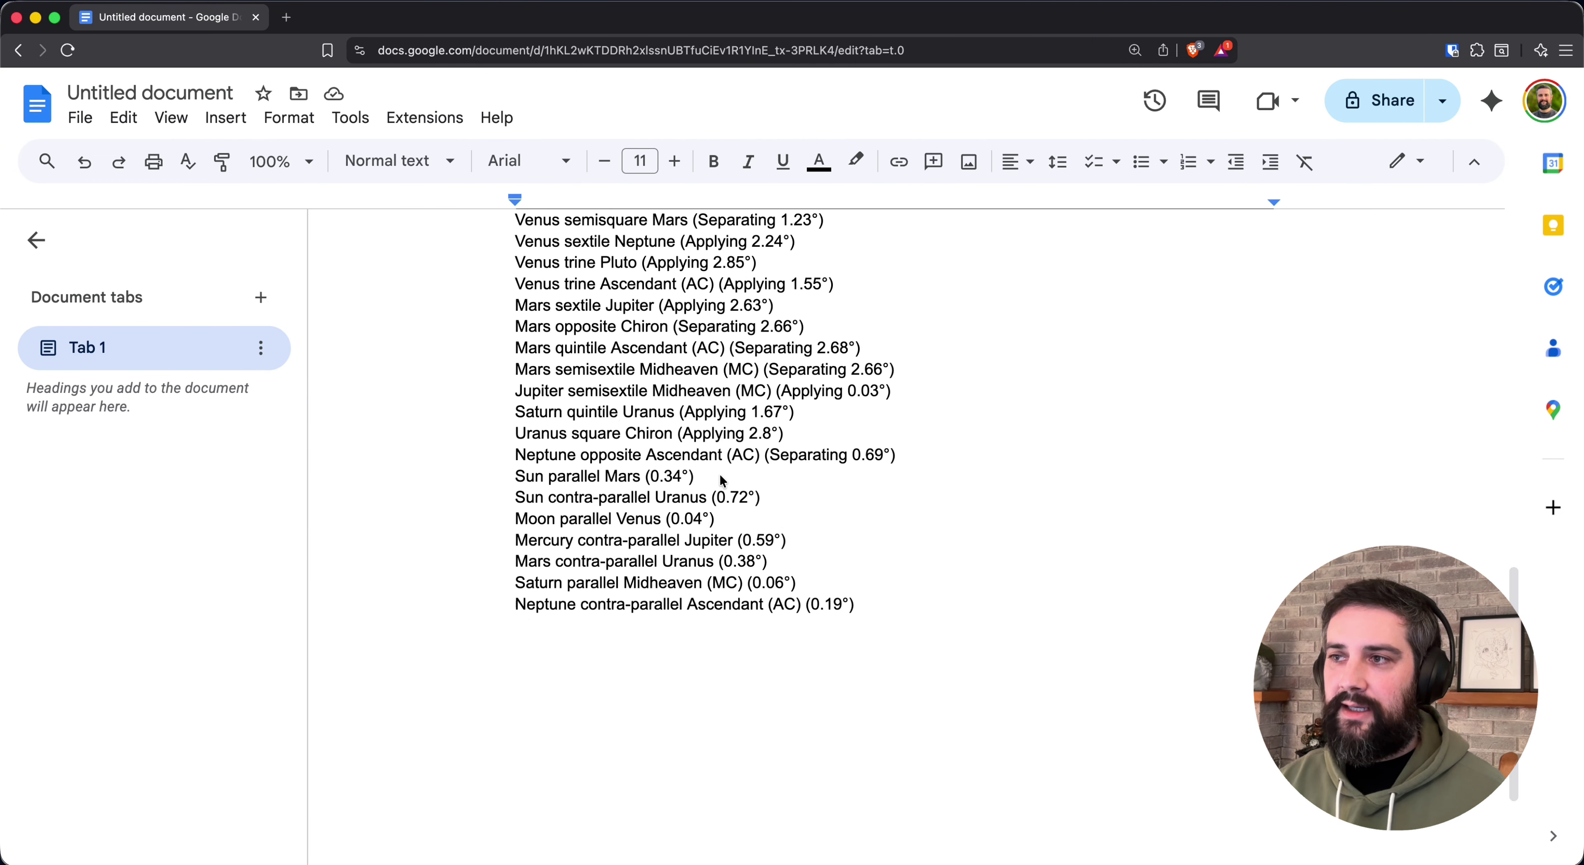
scroll(721, 485, up, 11)
scroll(723, 479, up, 4)
click(894, 495)
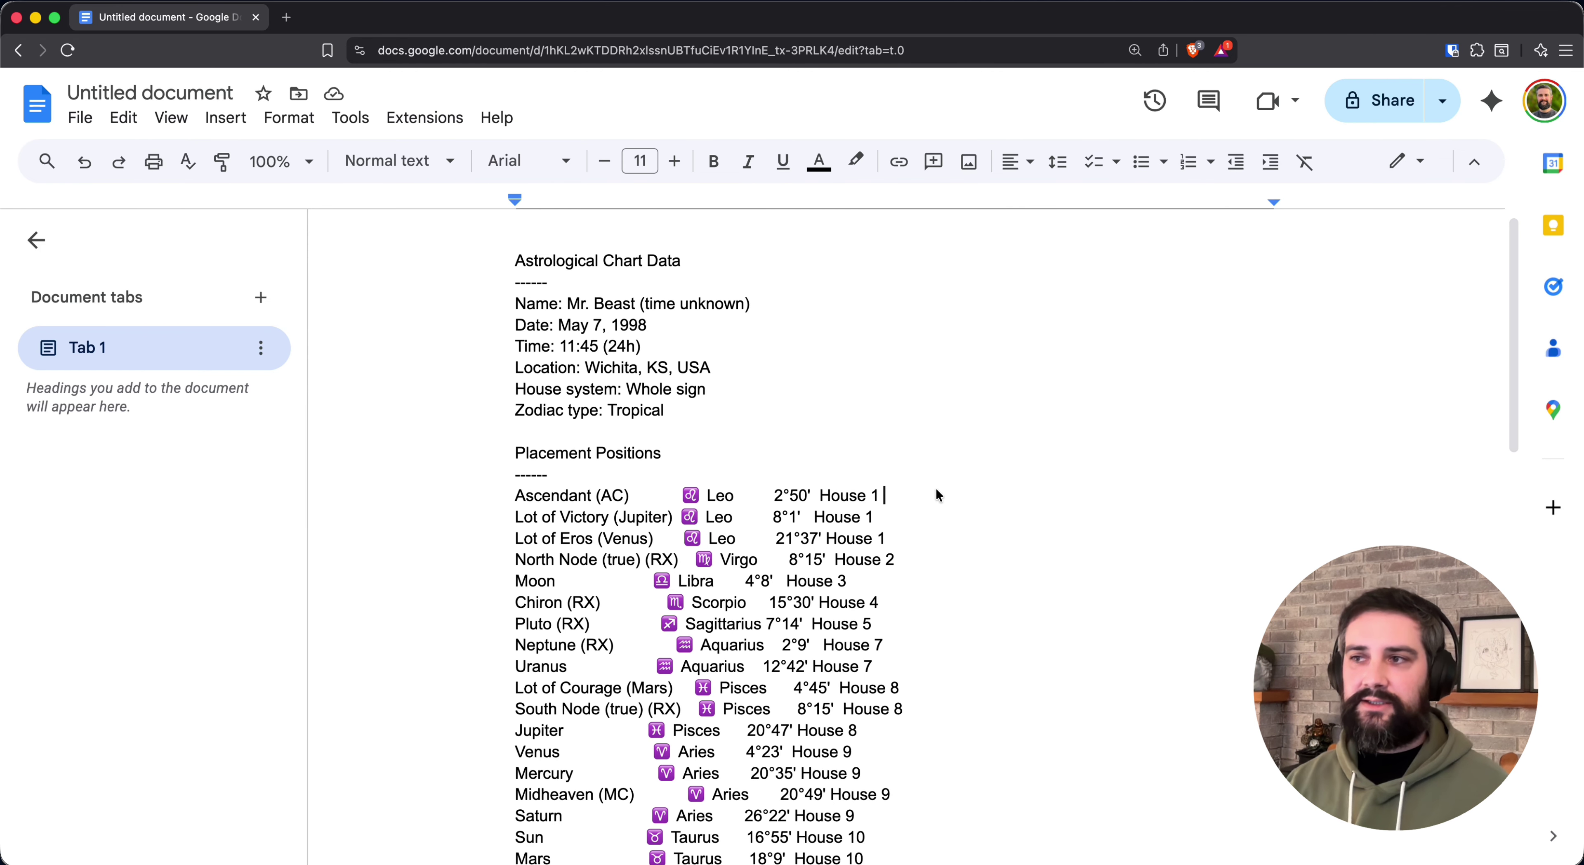
- Add the bulleted note "Let's talk about this today" beneath the Sun semisquare Venus aspect
scroll(935, 495, down, 4)
scroll(933, 497, down, 10)
click(857, 342)
key(Down)
key(End)
key(Return)
text(- Let's talk about thi)
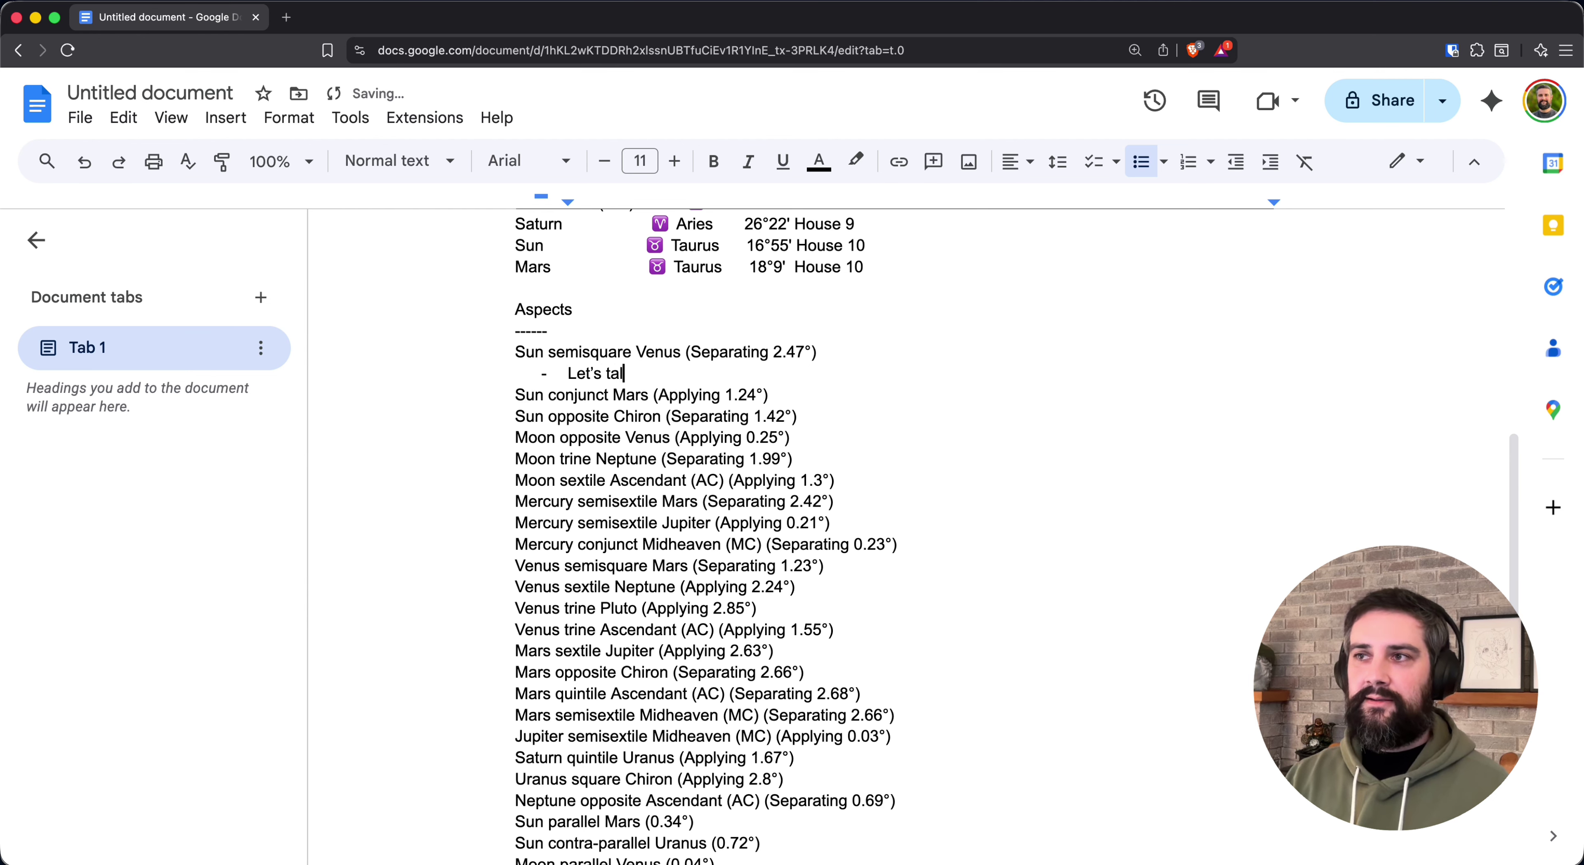
text(s today)
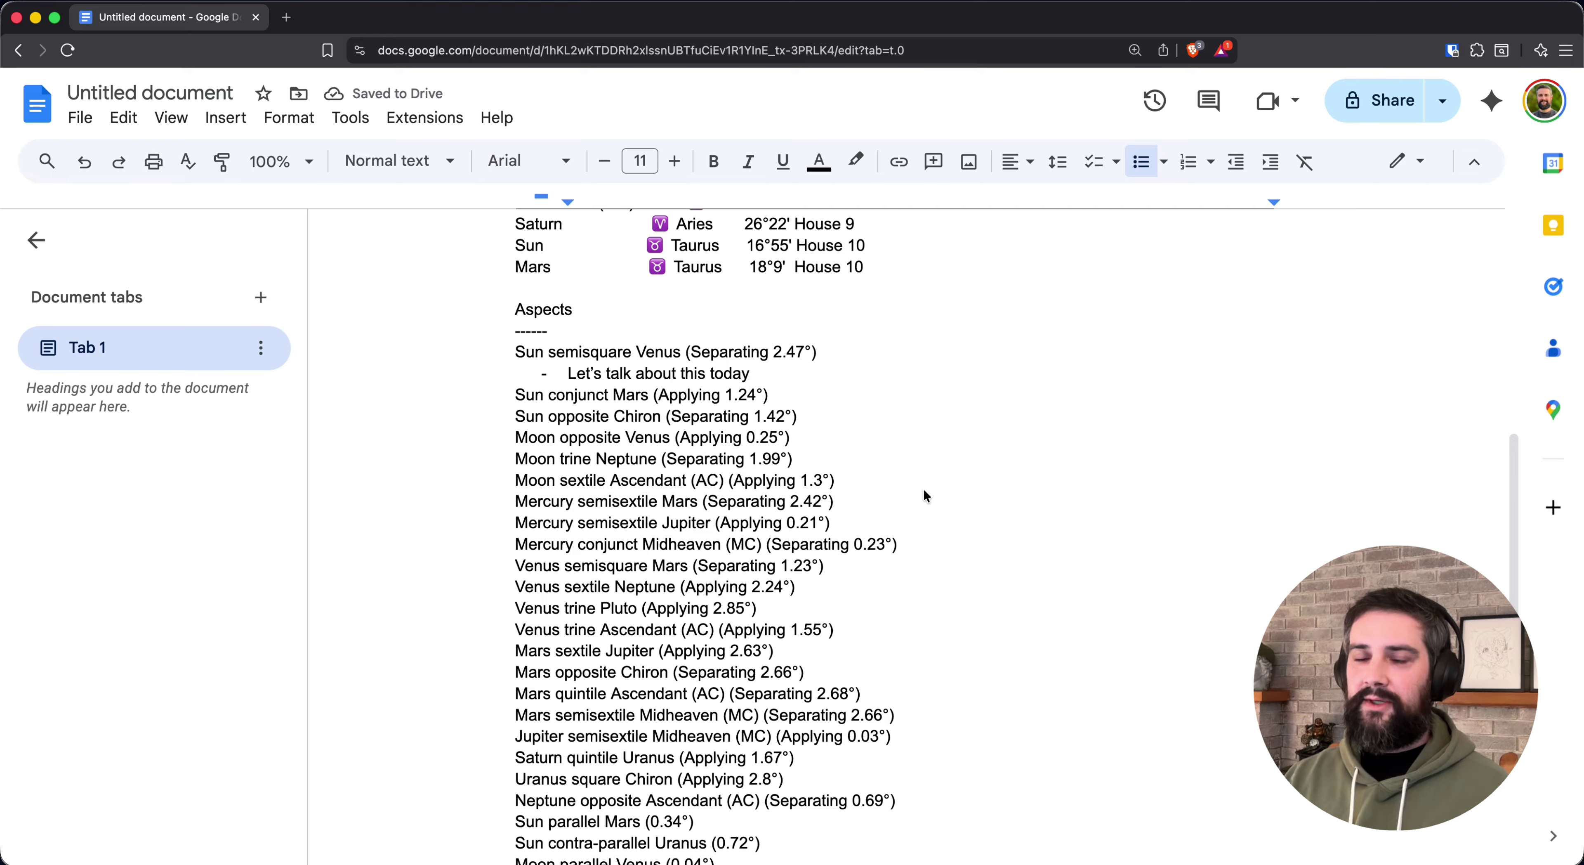
click(927, 495)
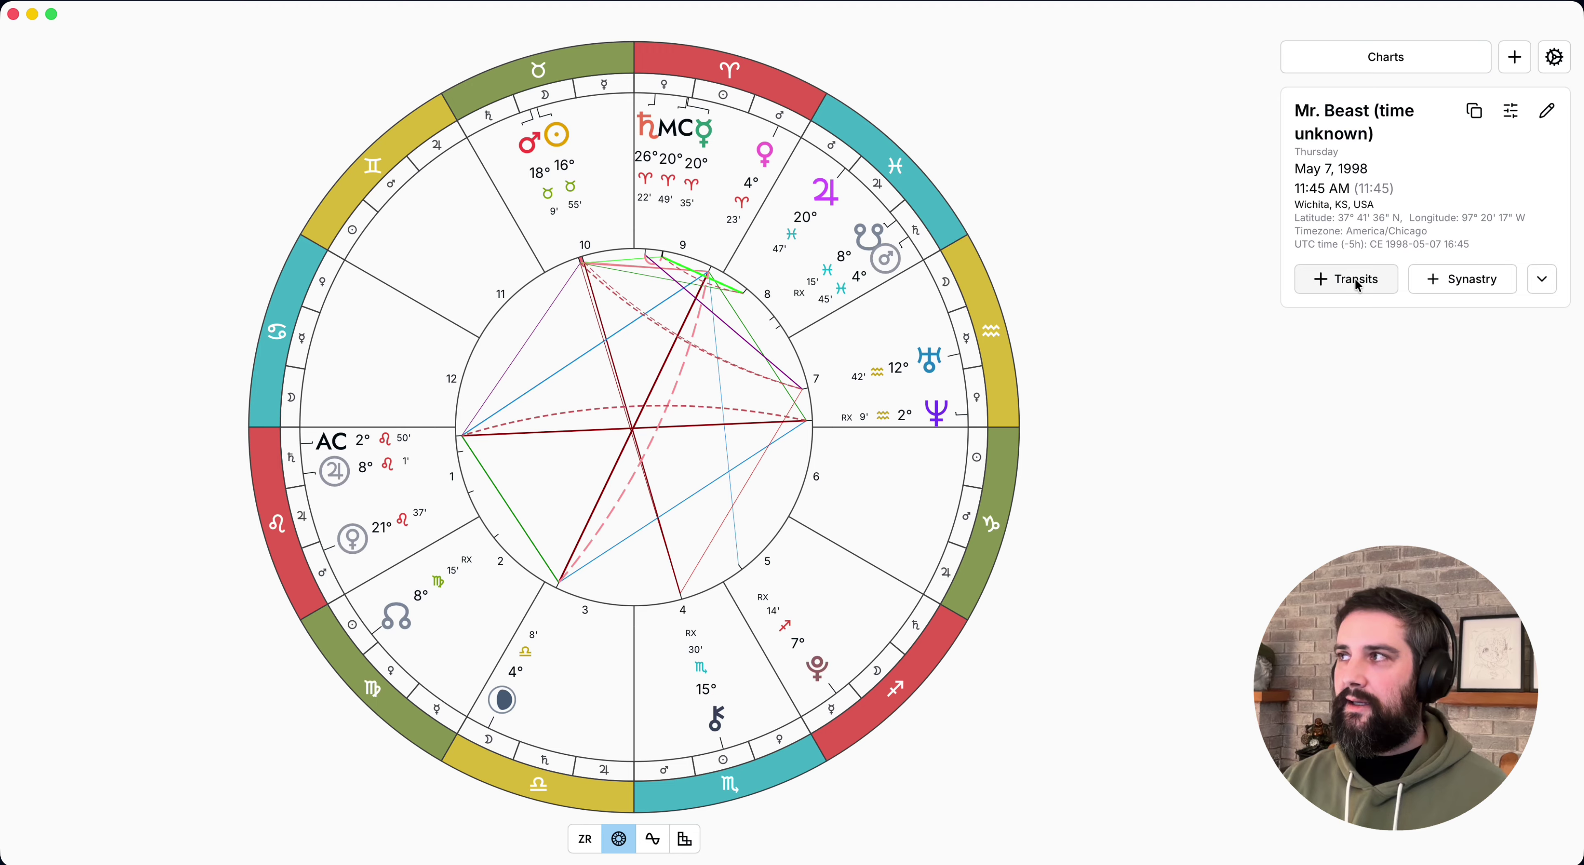
- In Astrotheoros, add transits to the natal chart, and replace the Google Docs document's contents with the copied biwheel data
click(1354, 279)
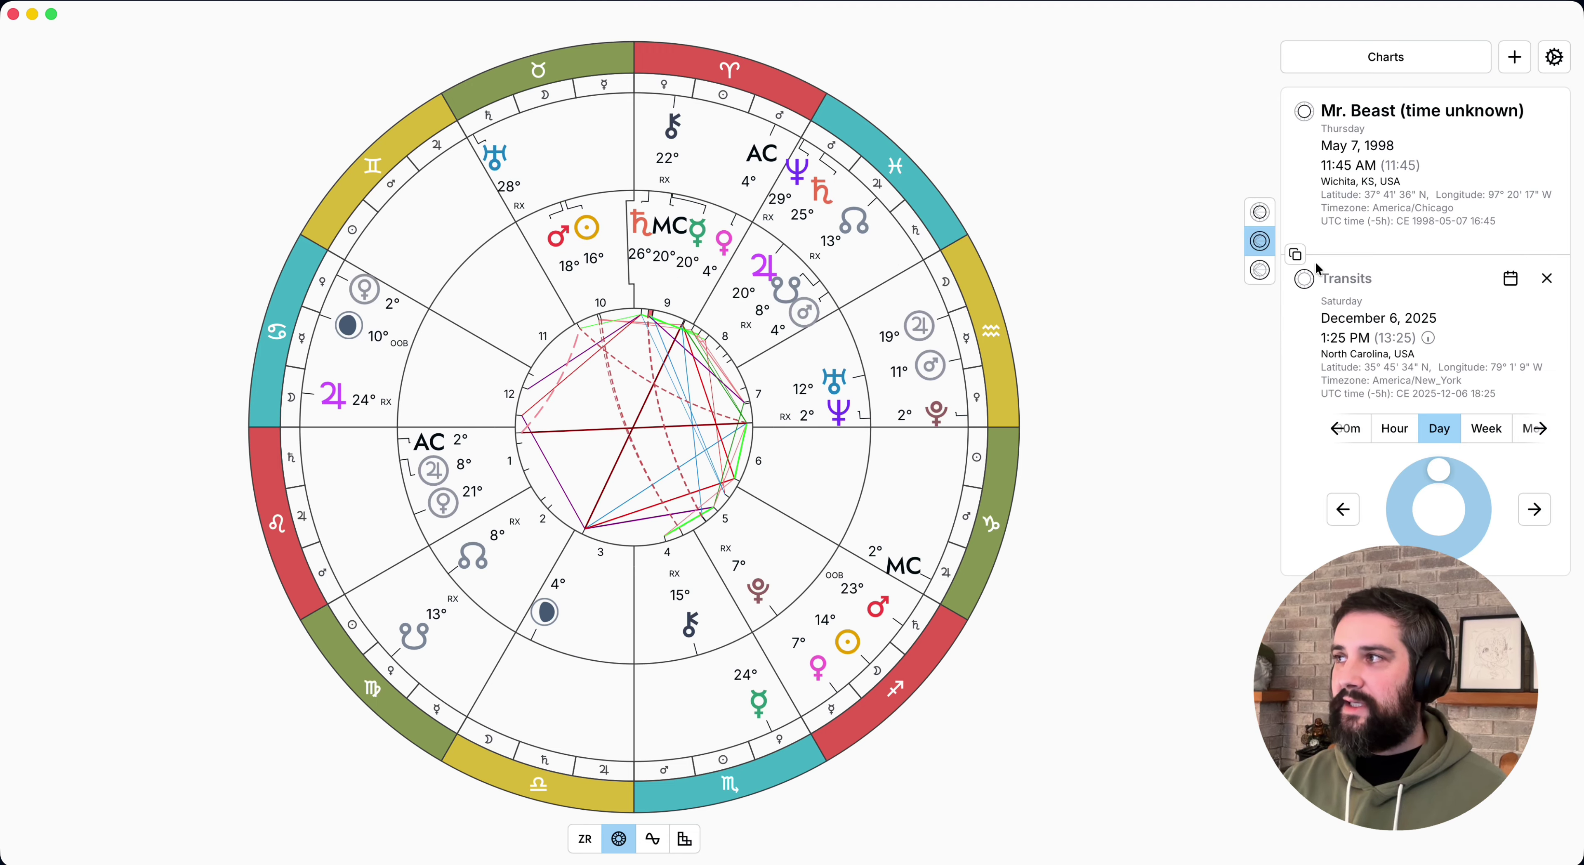
click(1295, 254)
key(super+Tab)
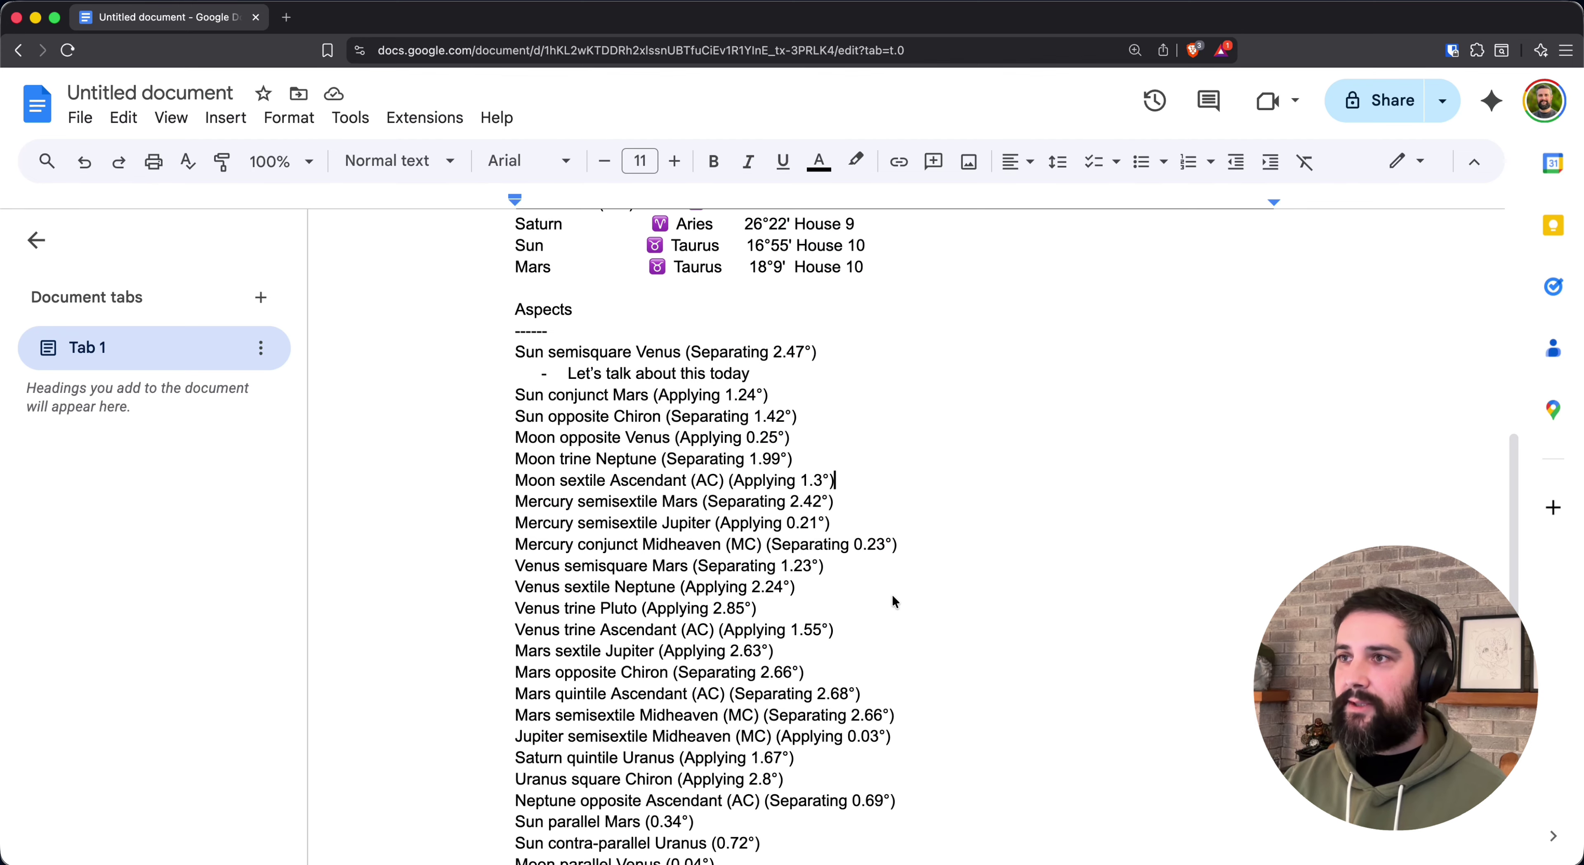
key(super+a)
key(BackSpace)
key(super+v)
- Examine the root chart placements, transit placements and cross chart aspects in the pasted biwheel data
scroll(697, 529, up, 15)
scroll(697, 529, up, 15)
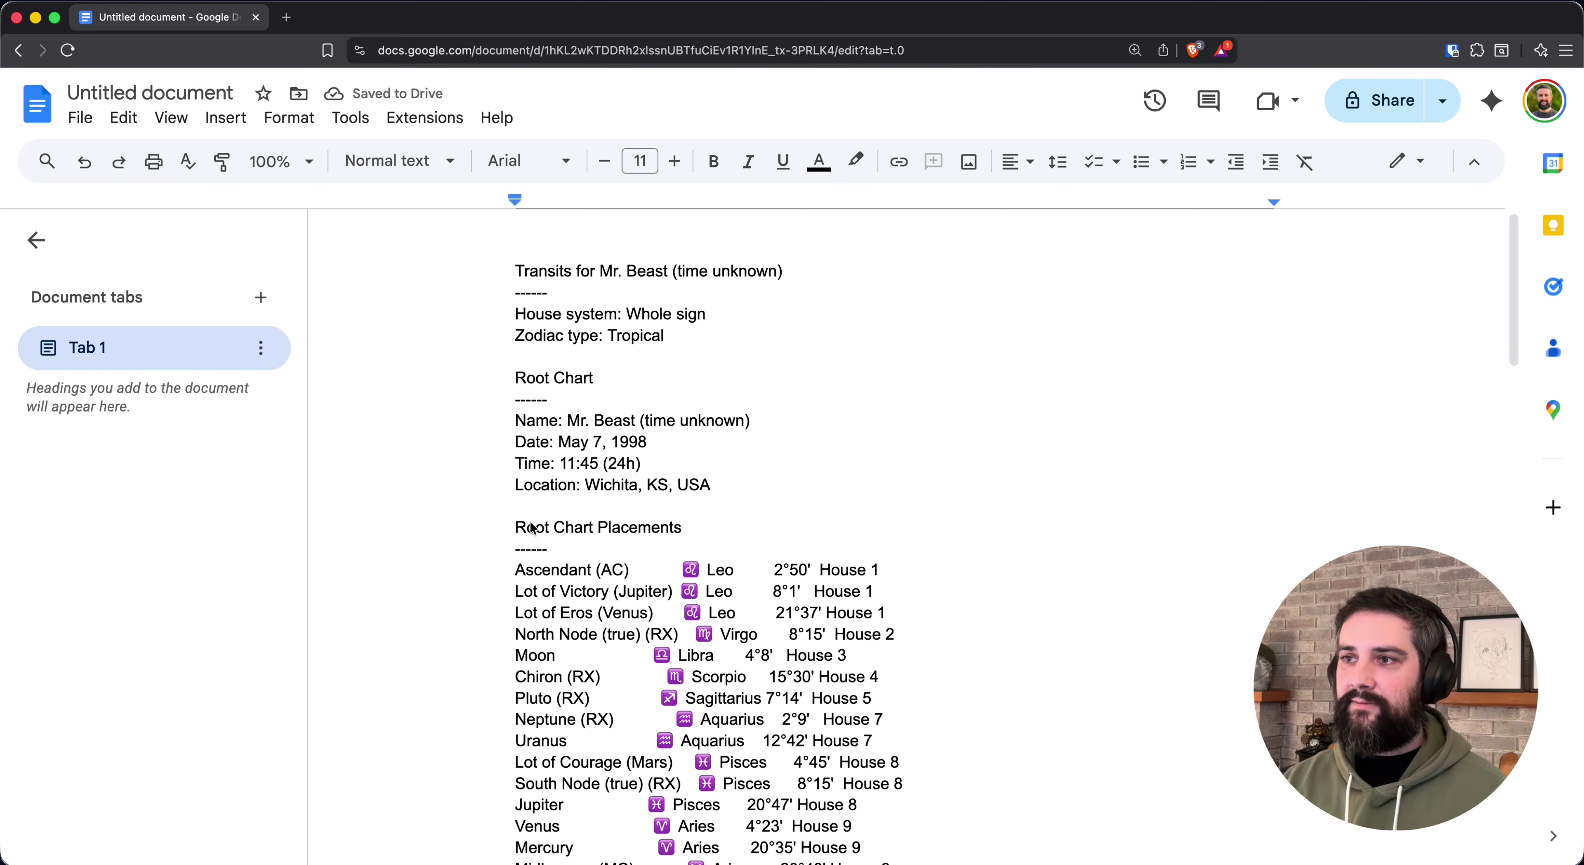
drag(536, 527, 755, 534)
scroll(761, 537, down, 1)
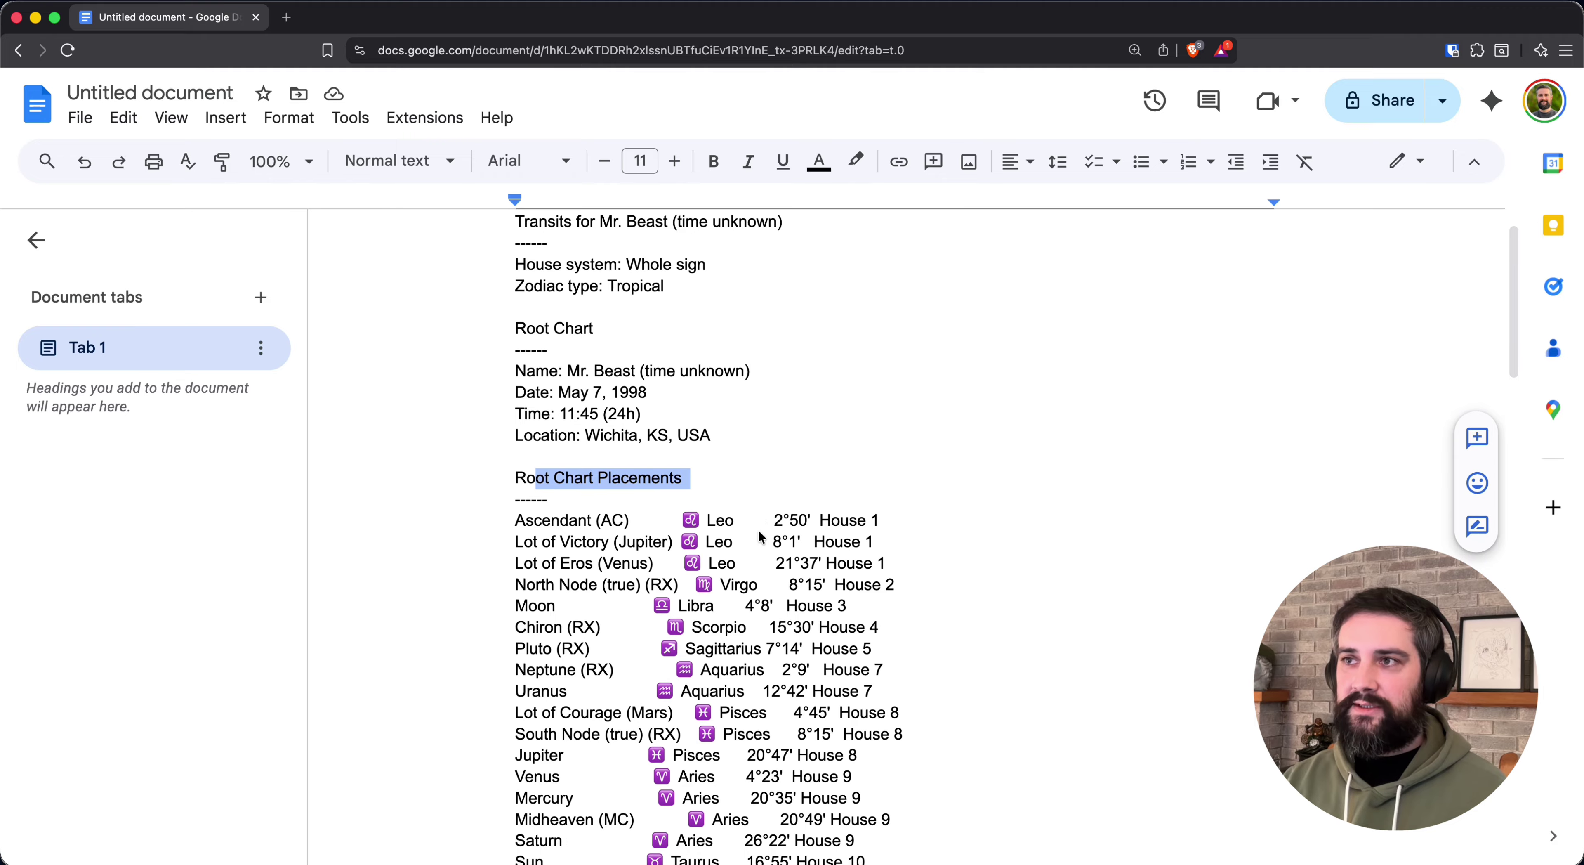
scroll(710, 438, down, 10)
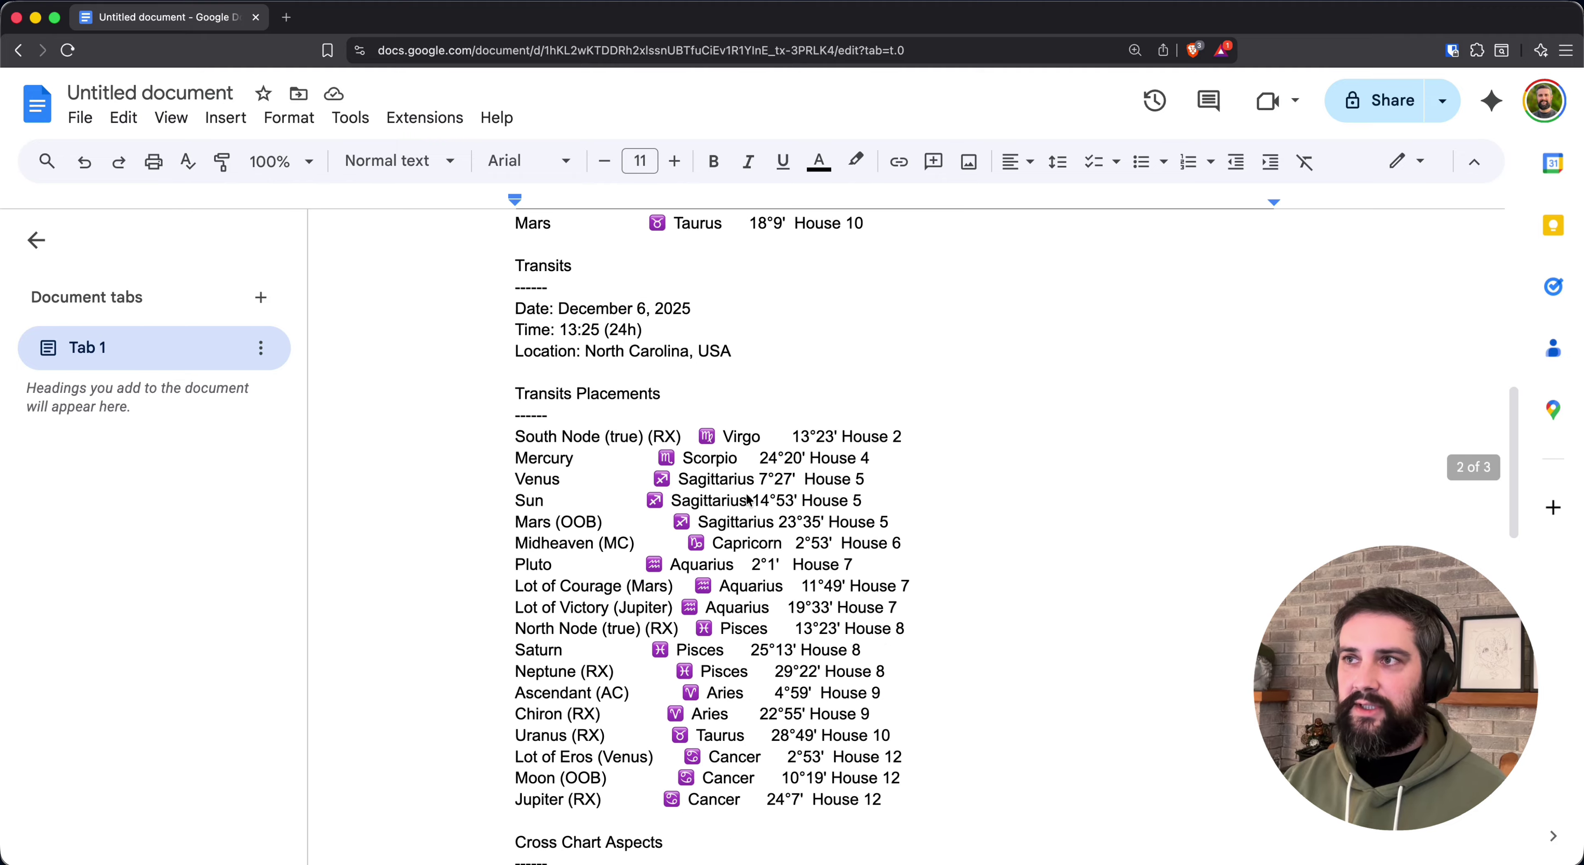
drag(528, 276, 641, 269)
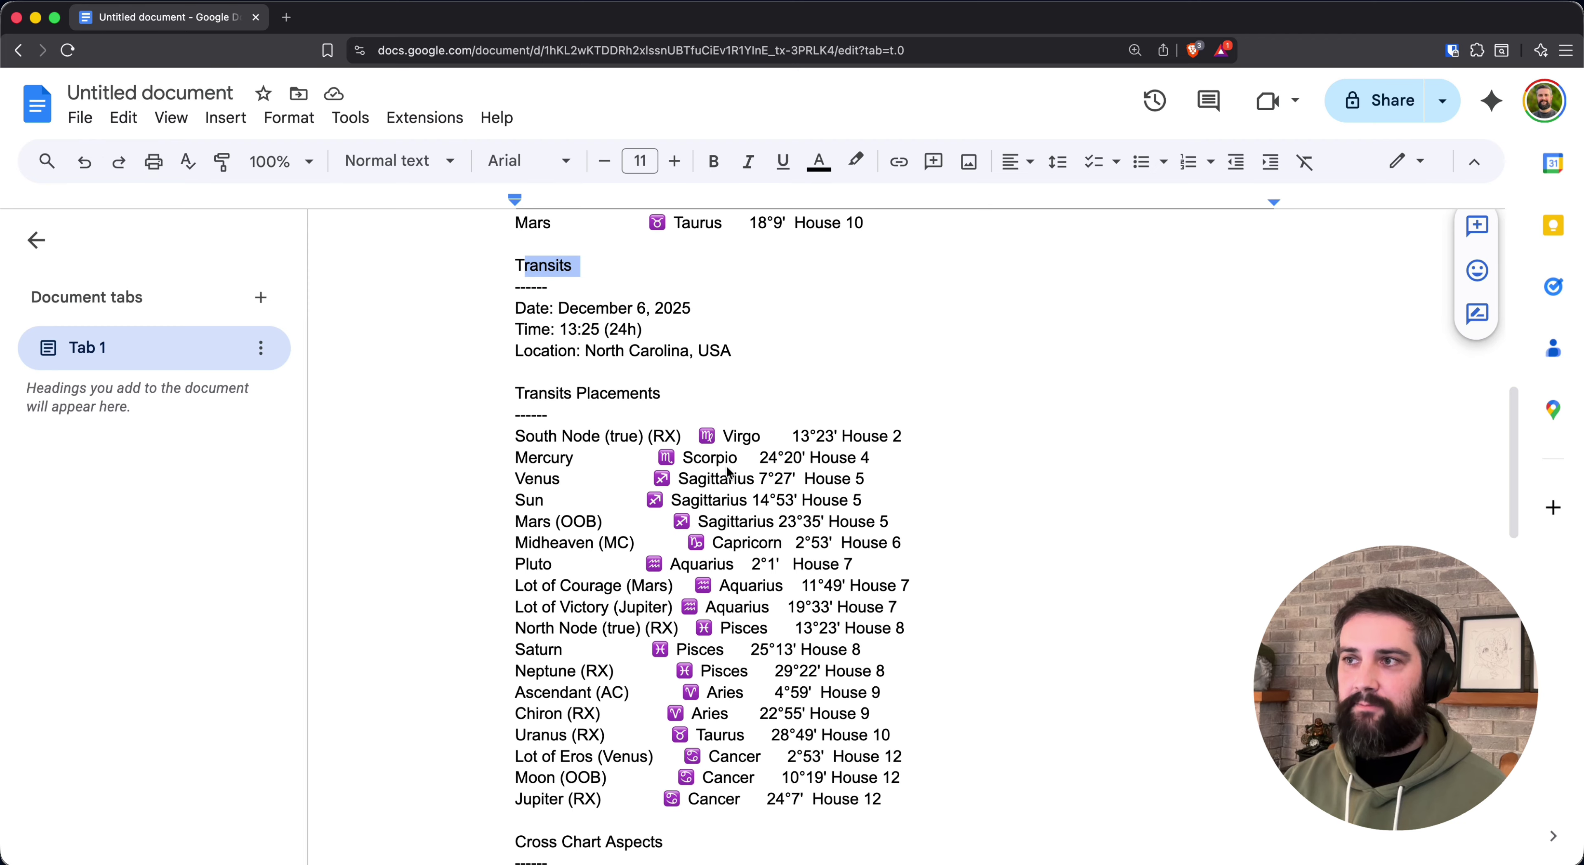
scroll(729, 471, down, 3)
scroll(729, 472, down, 7)
drag(541, 245, 650, 245)
scroll(735, 386, down, 3)
click(1095, 433)
key(Return)
- Switch back to Astrotheoros, remove the transits and copy the natal chart's data to the clipboard
key(super+Tab)
click(1547, 279)
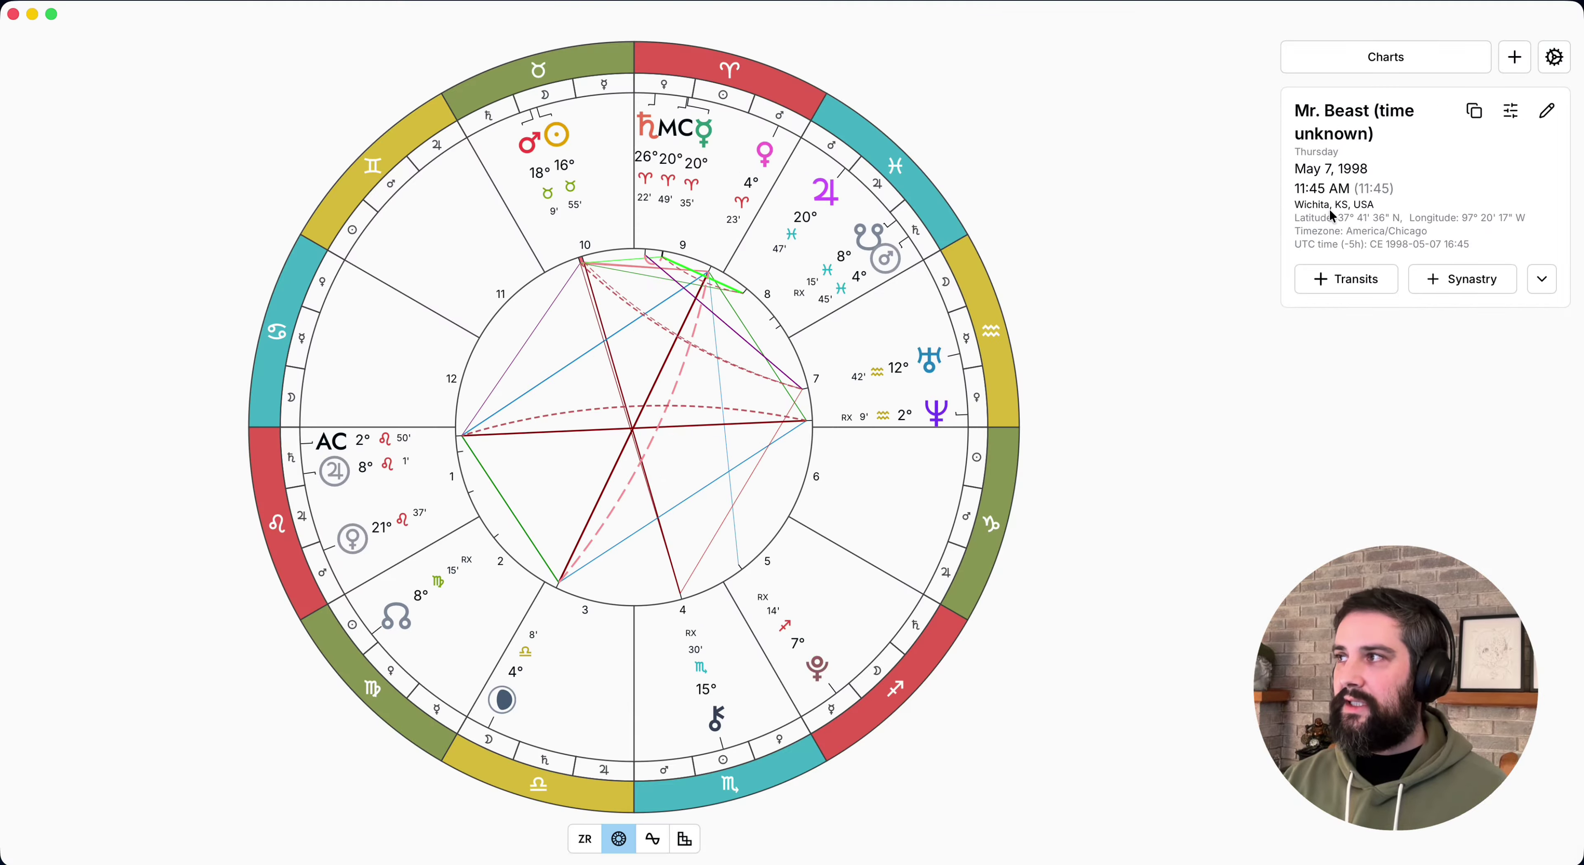
click(1474, 111)
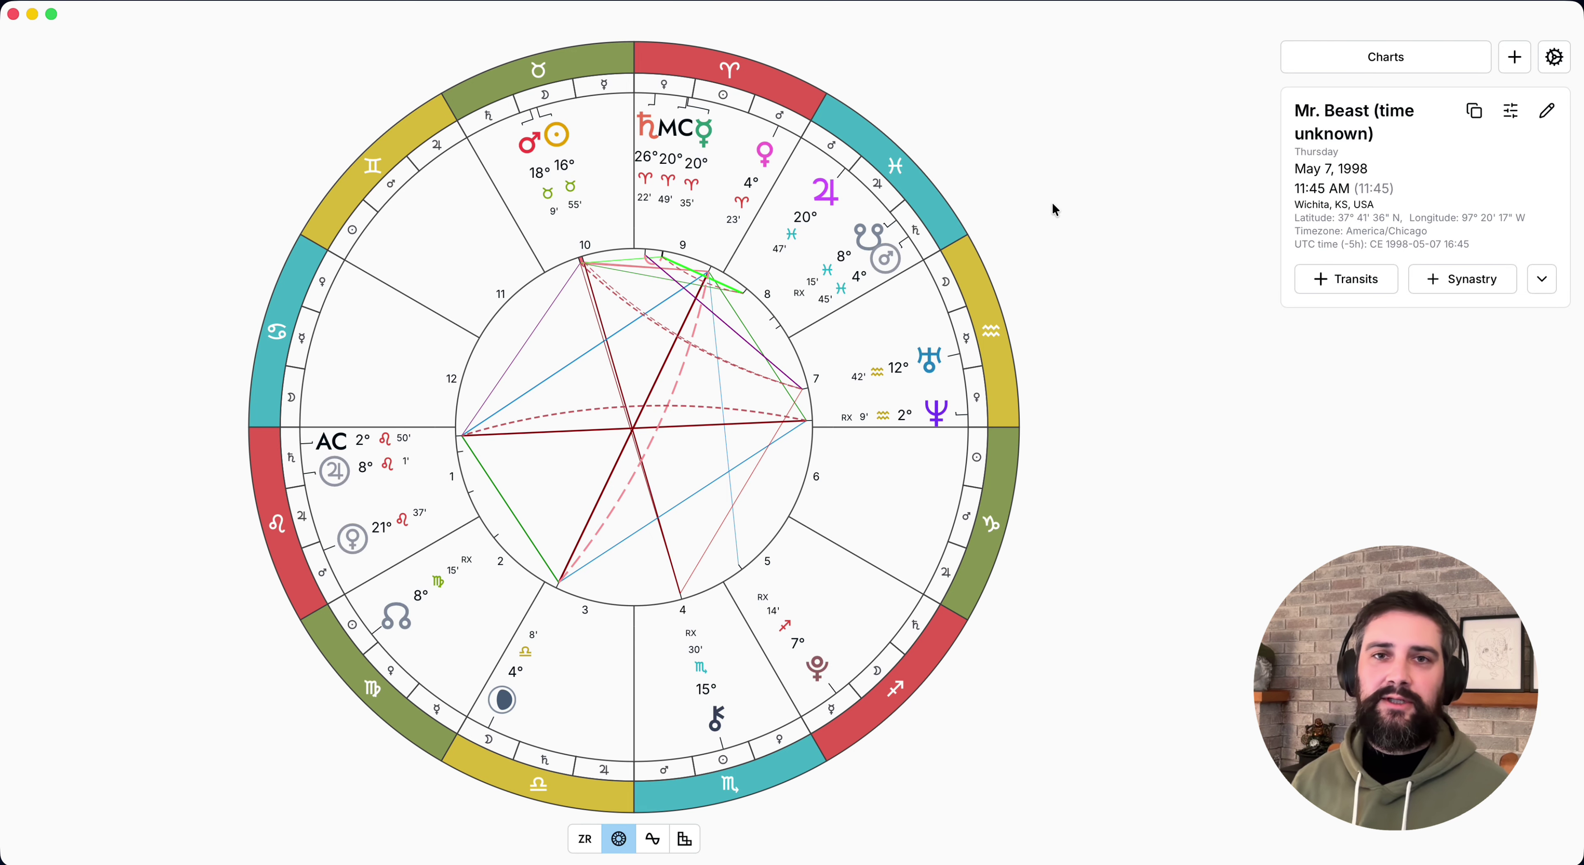
- Switch to ChatGPT, paste the copied natal chart data into the prompt and add two blank lines above it
key(cmd+Tab)
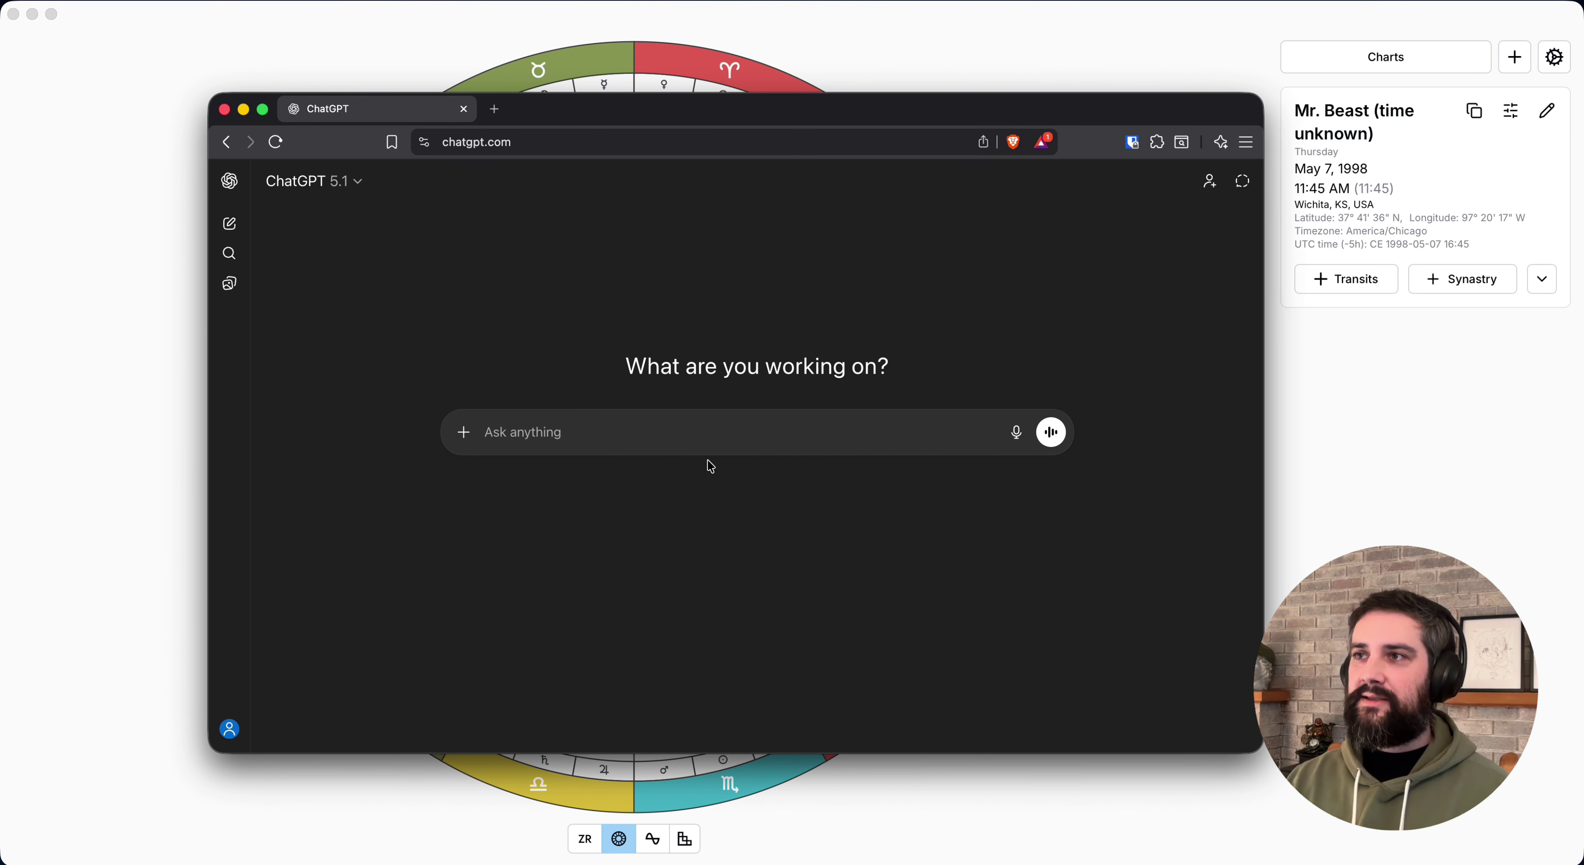
click(668, 442)
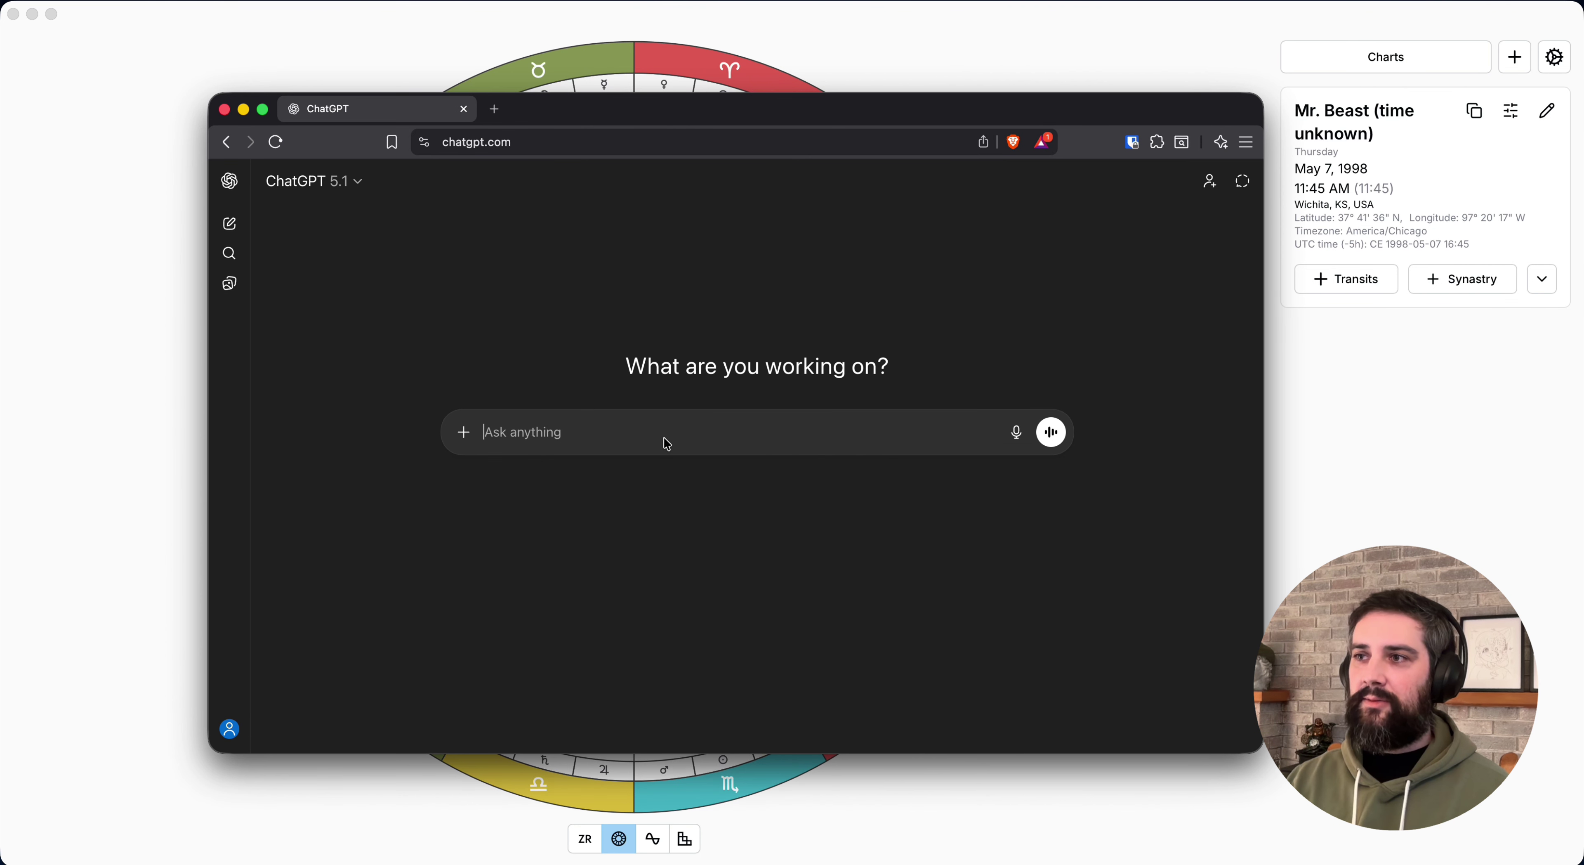
key(super+v)
key(super+Up)
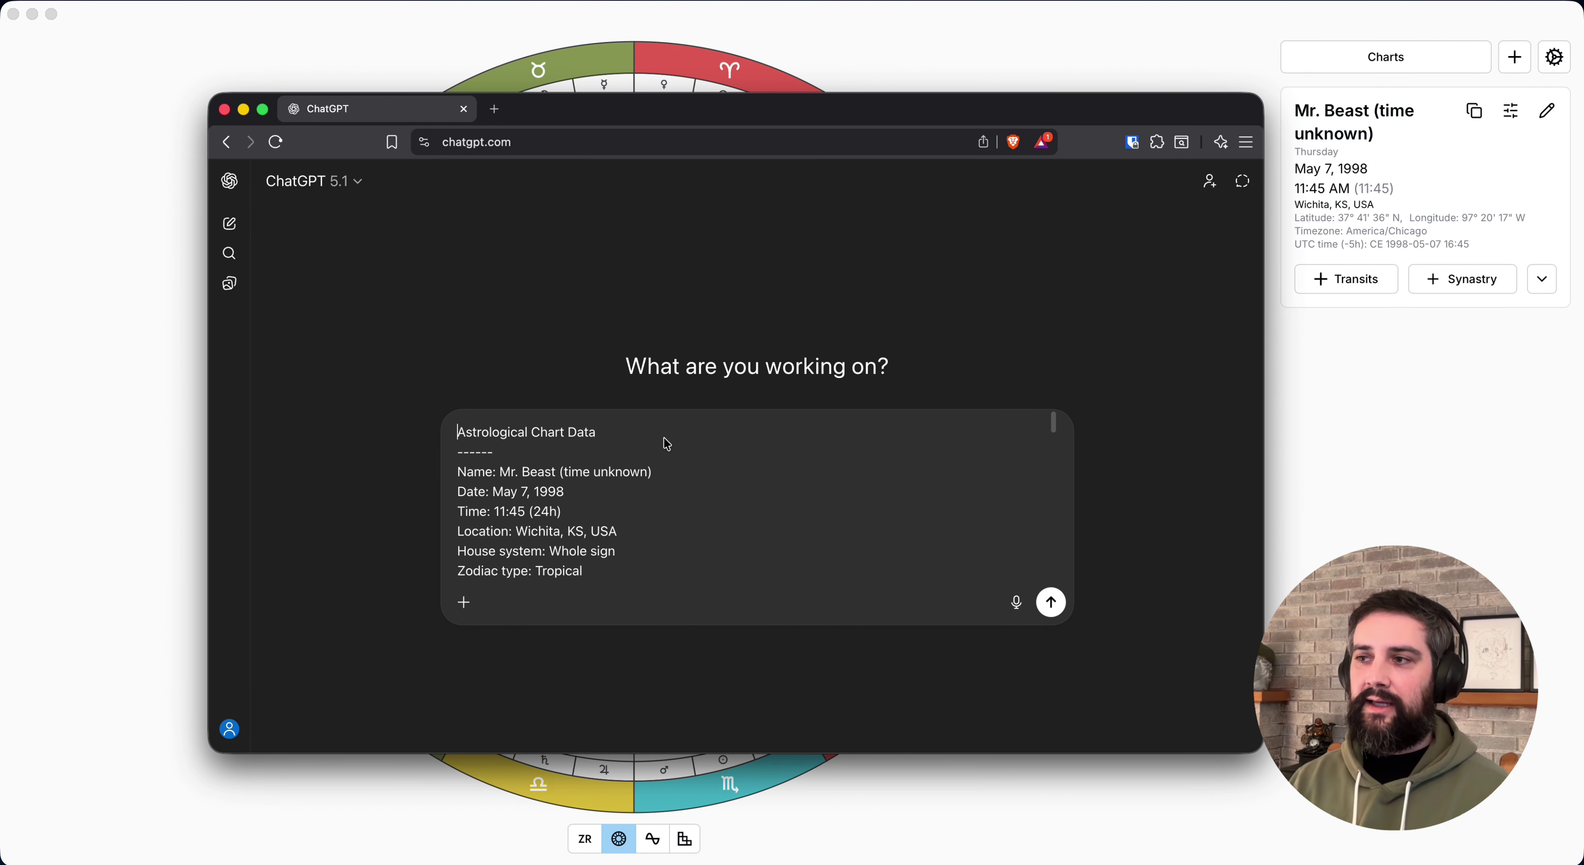
key(shift+Return)
key(shift+Return)
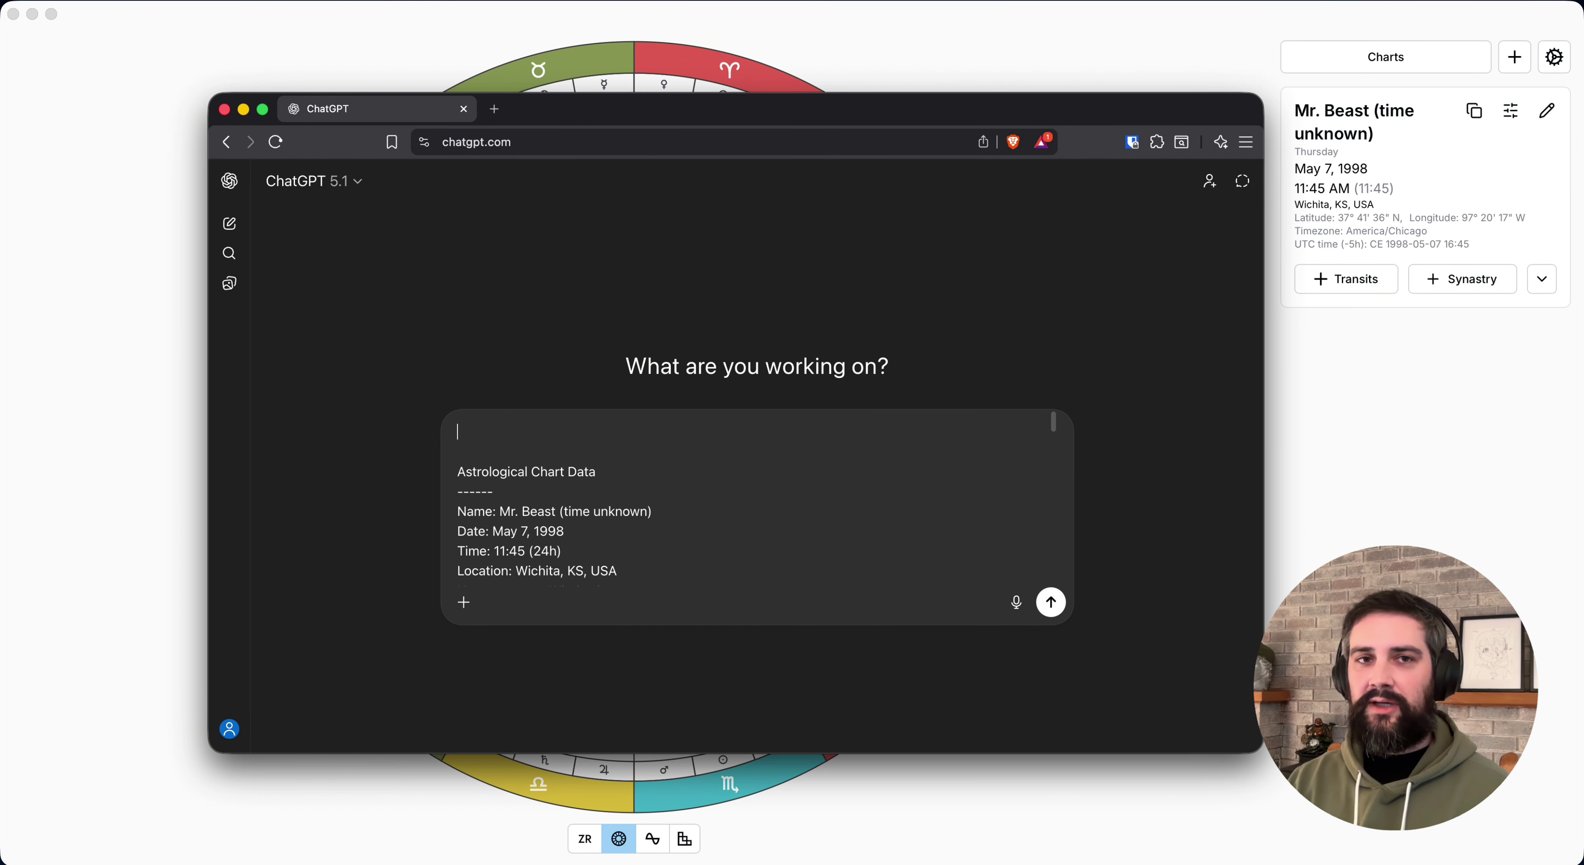
- Write "I'm a traditional astroler, please give me some analysis of this chart before my client reading" above the chart data and send the prompt
text(I'm a trad)
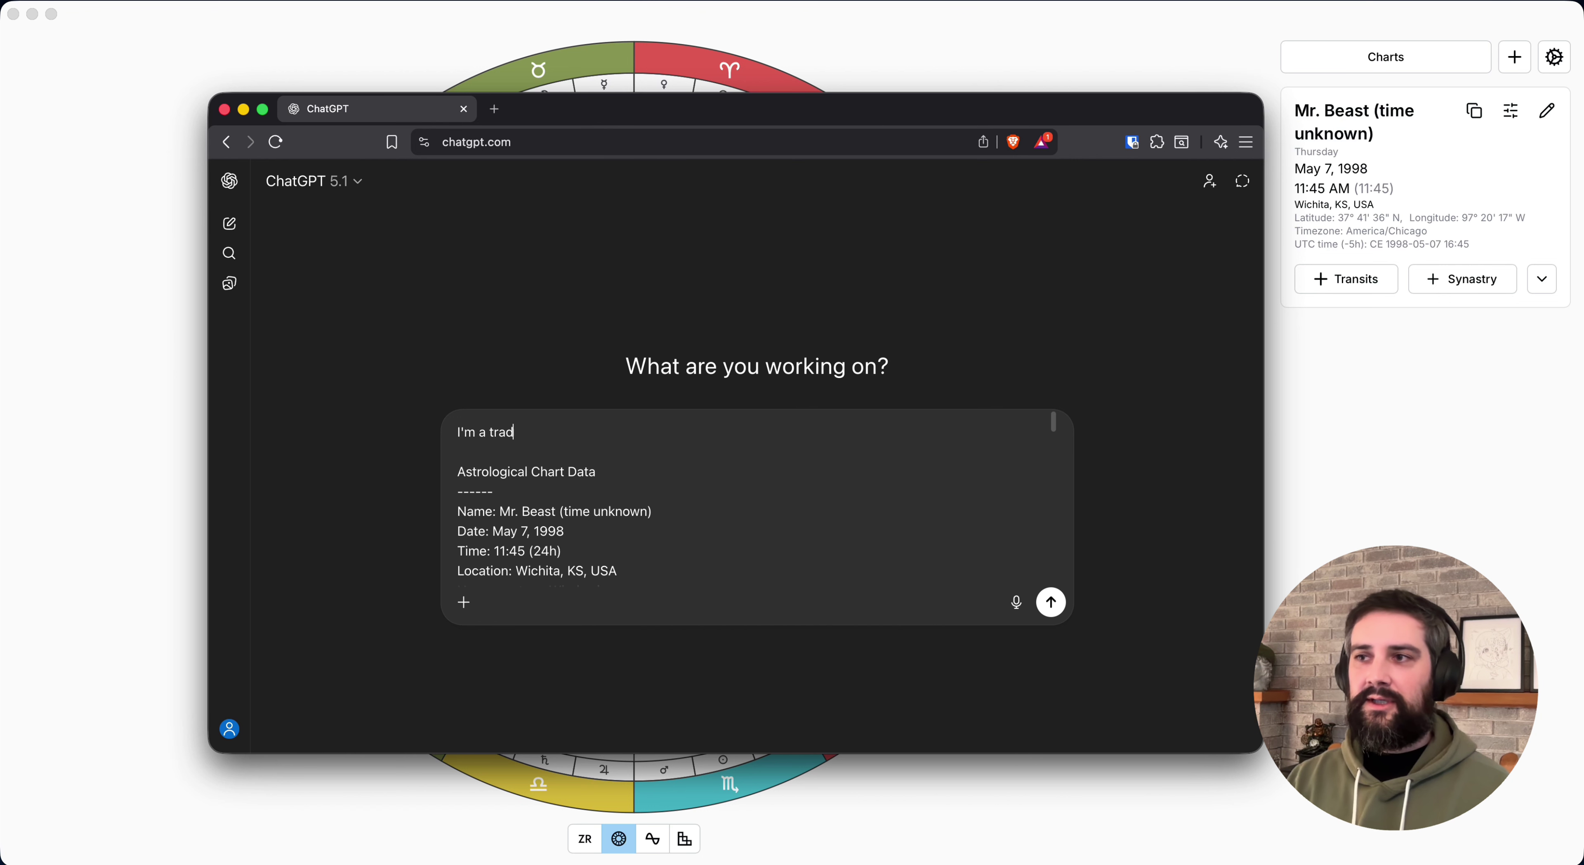
text(itional astrol)
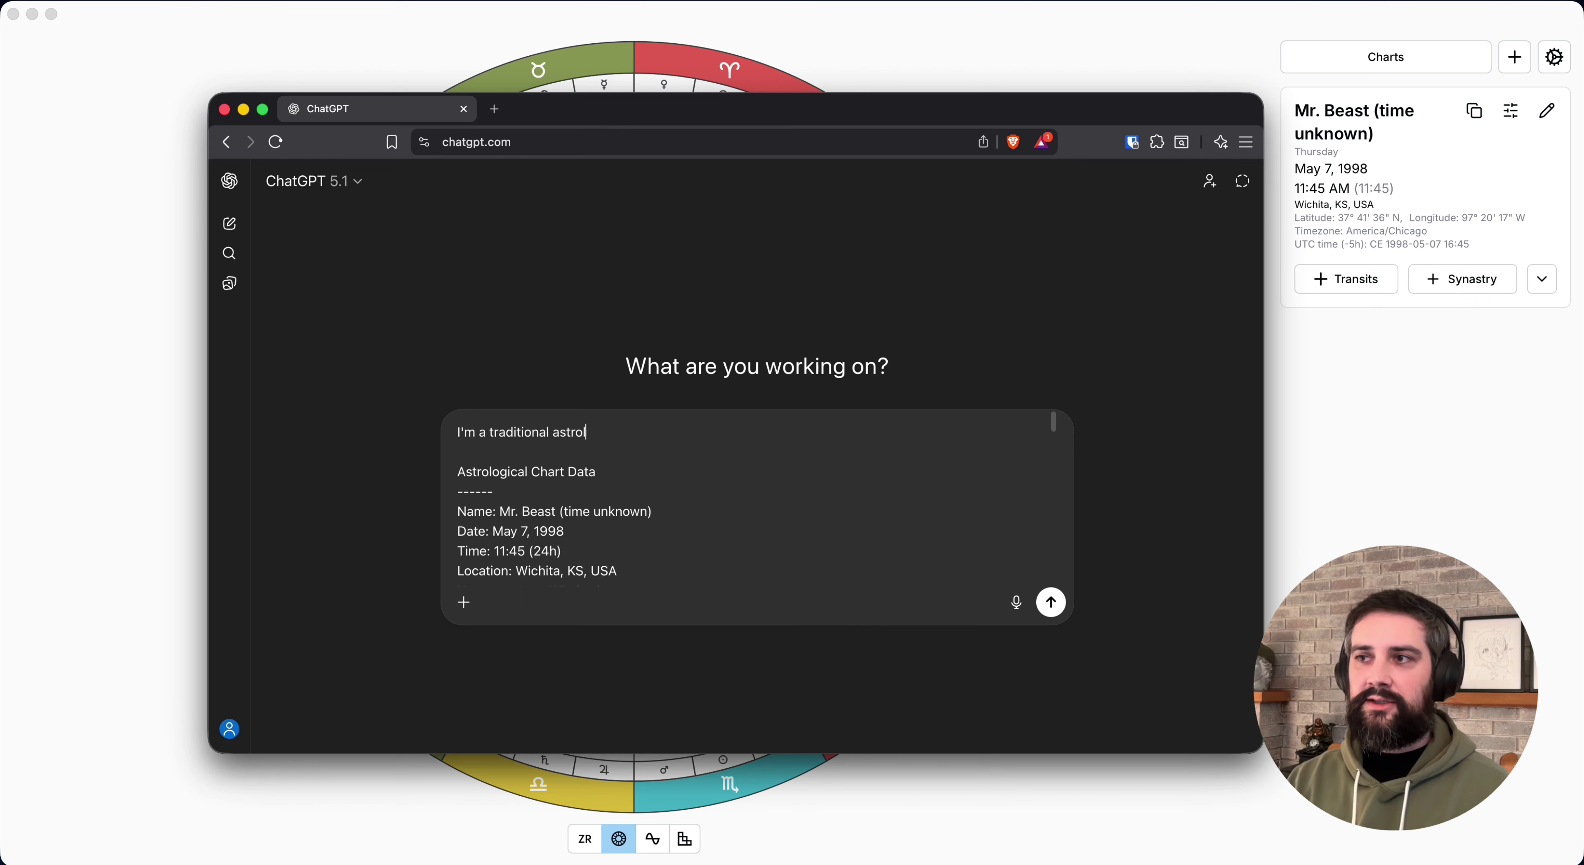
text(er, please )
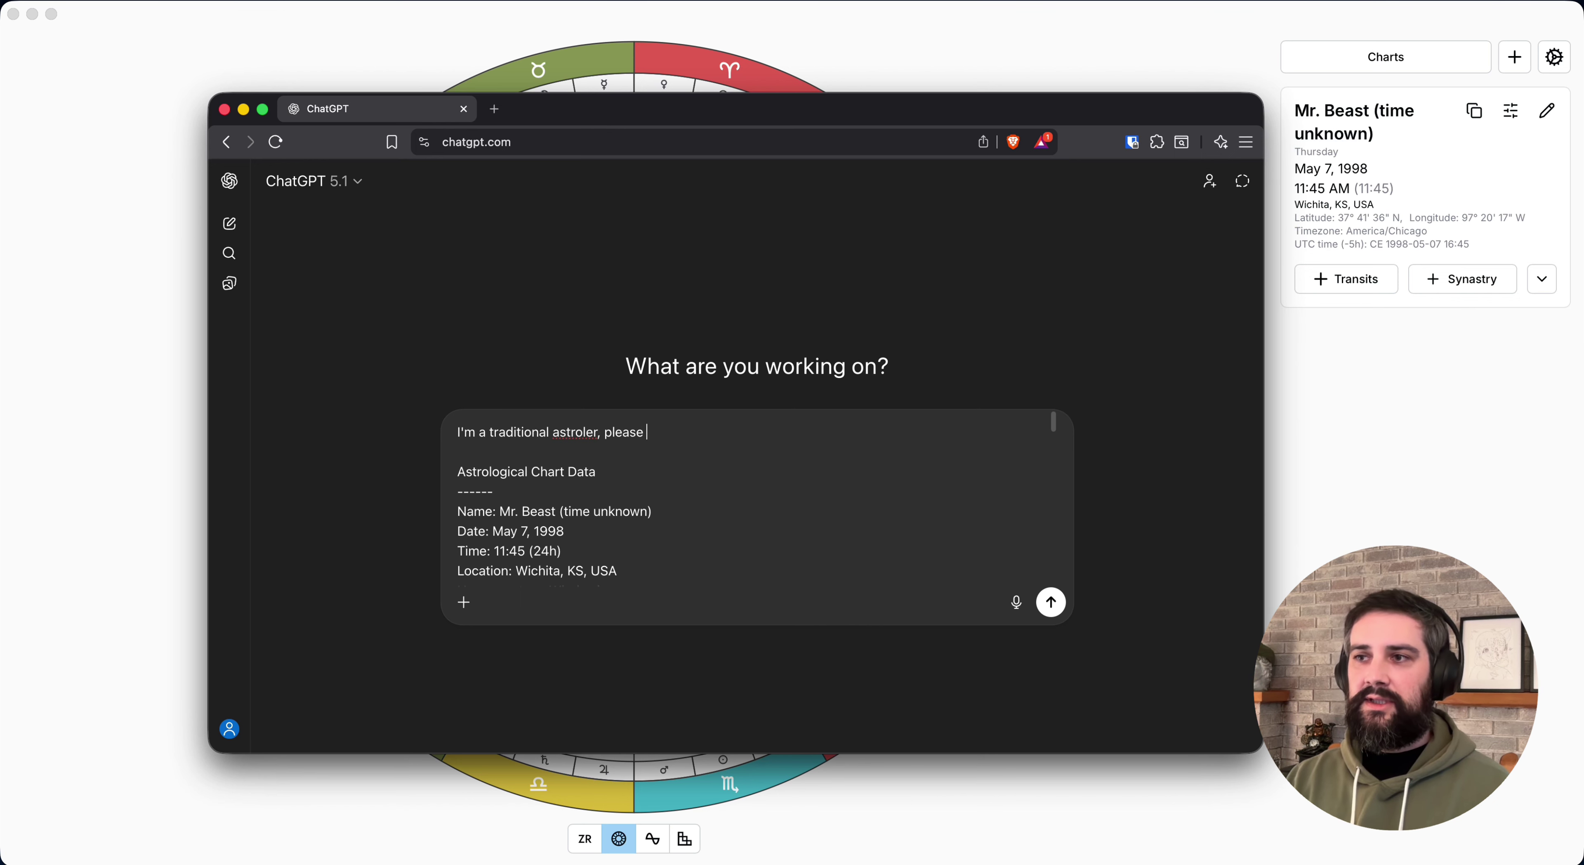
text(give me some)
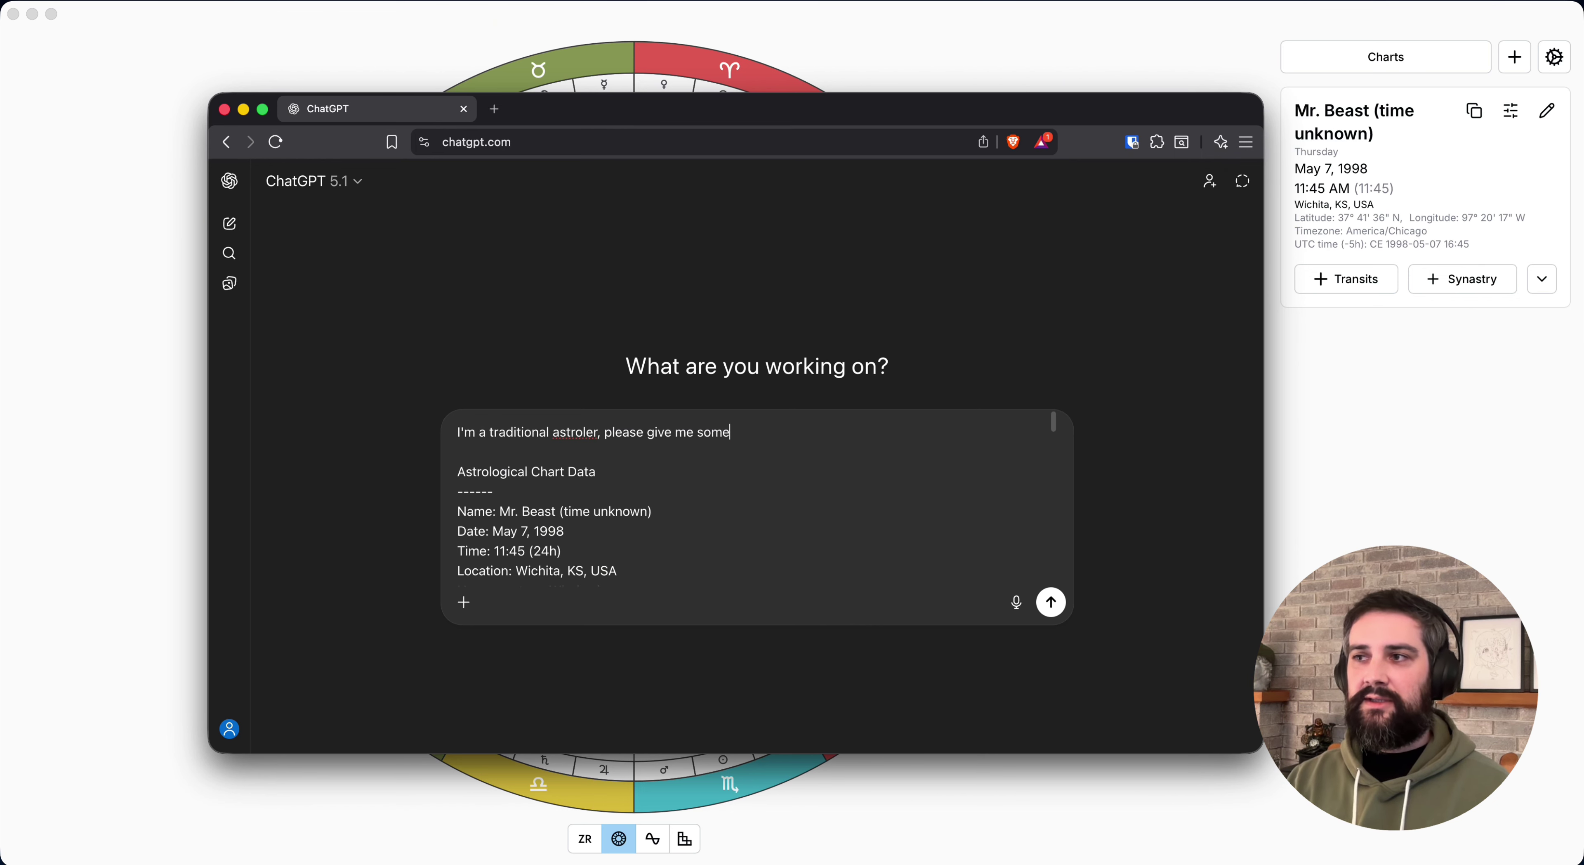
text( analysis )
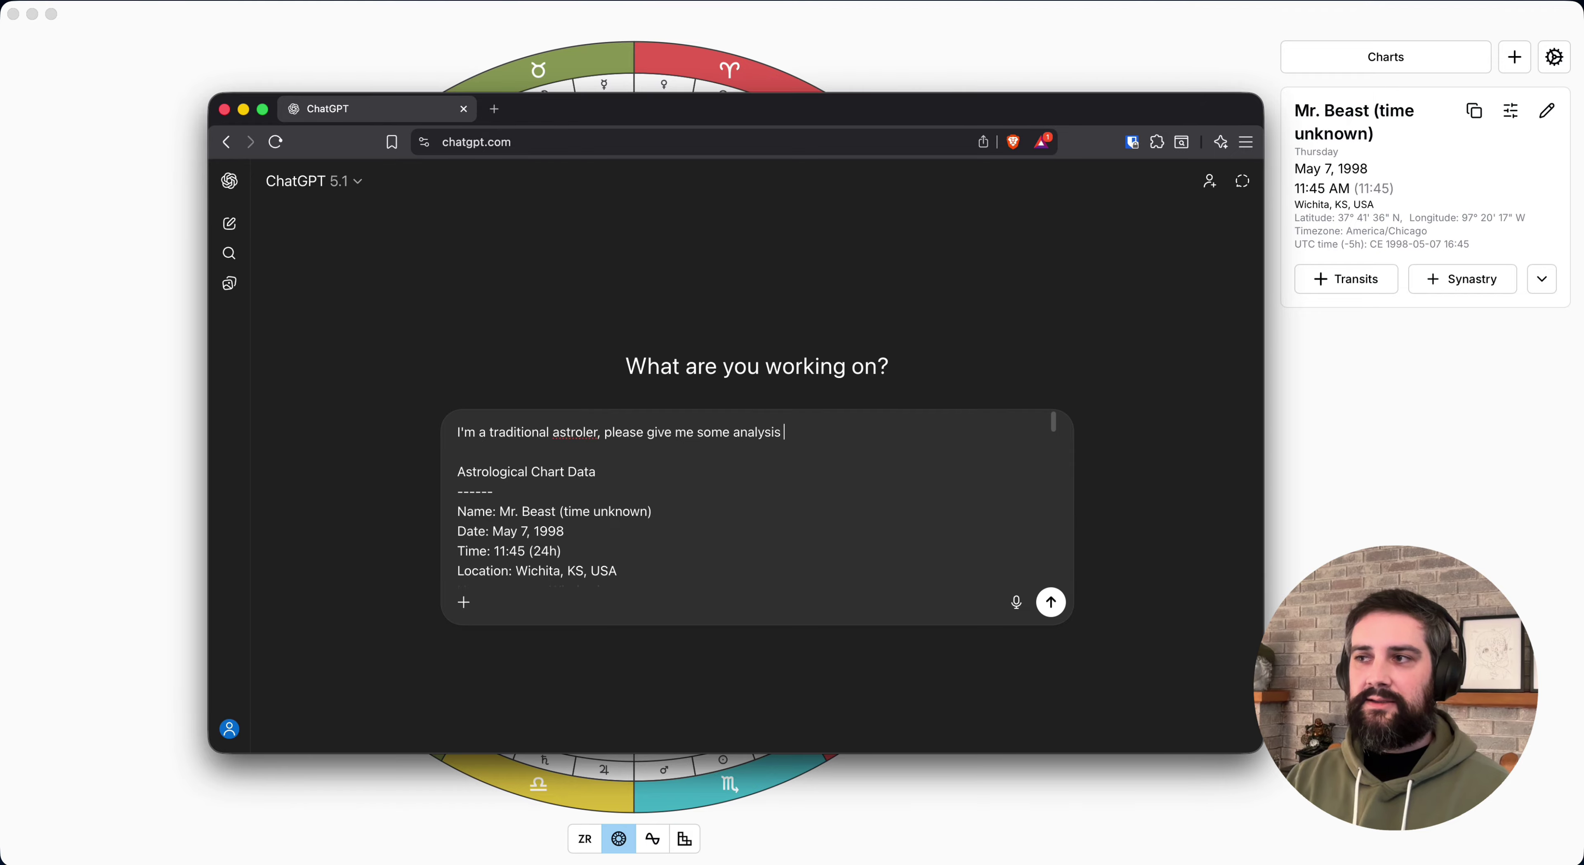
text(of this chart bef)
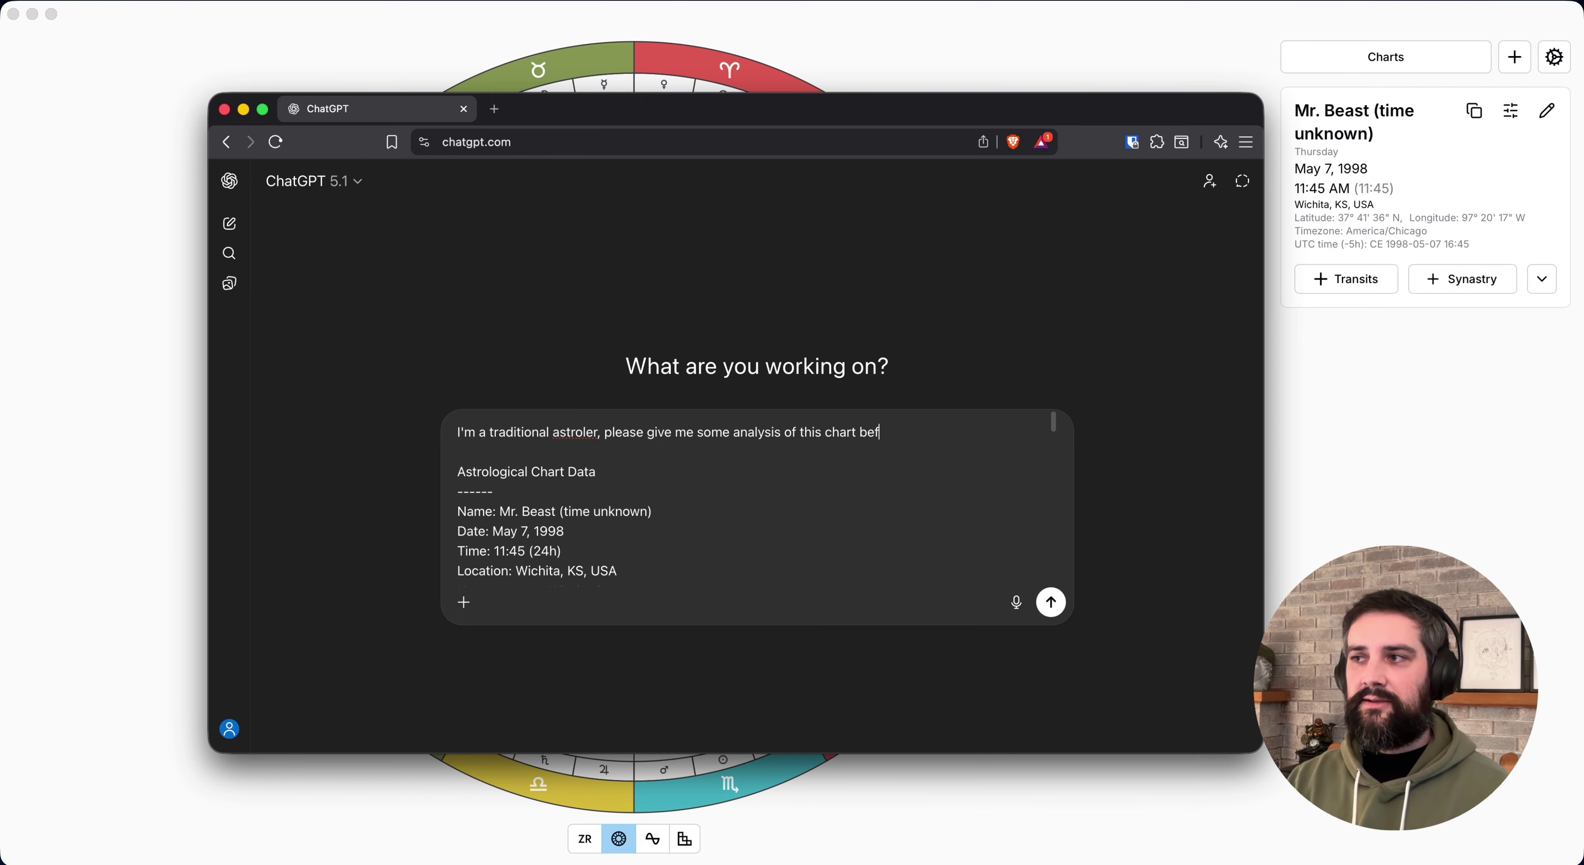
text(ore my client r)
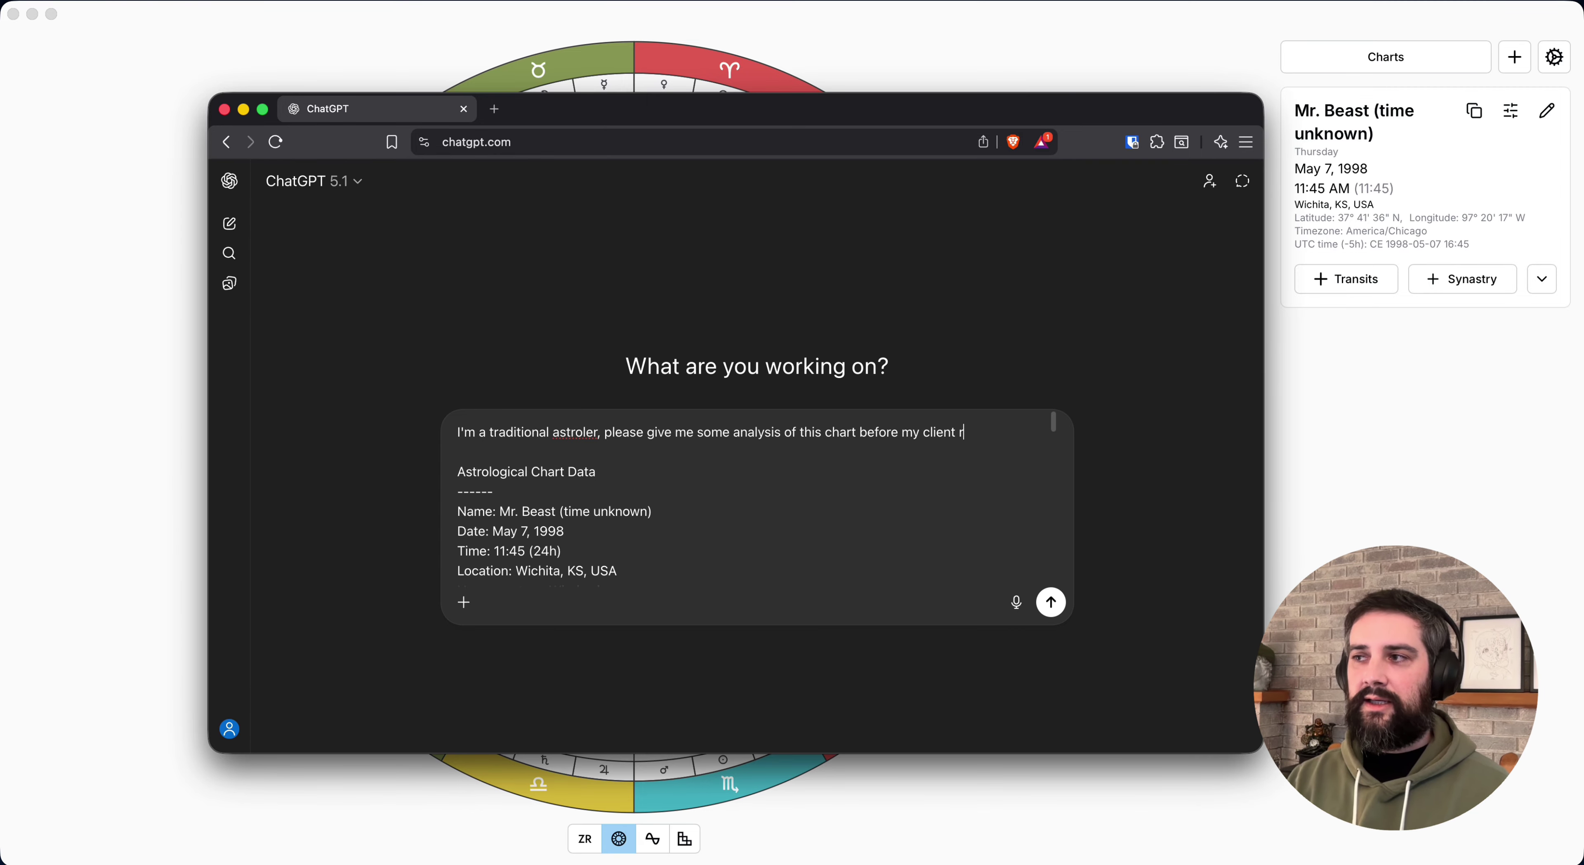
text(eading)
key(Return)
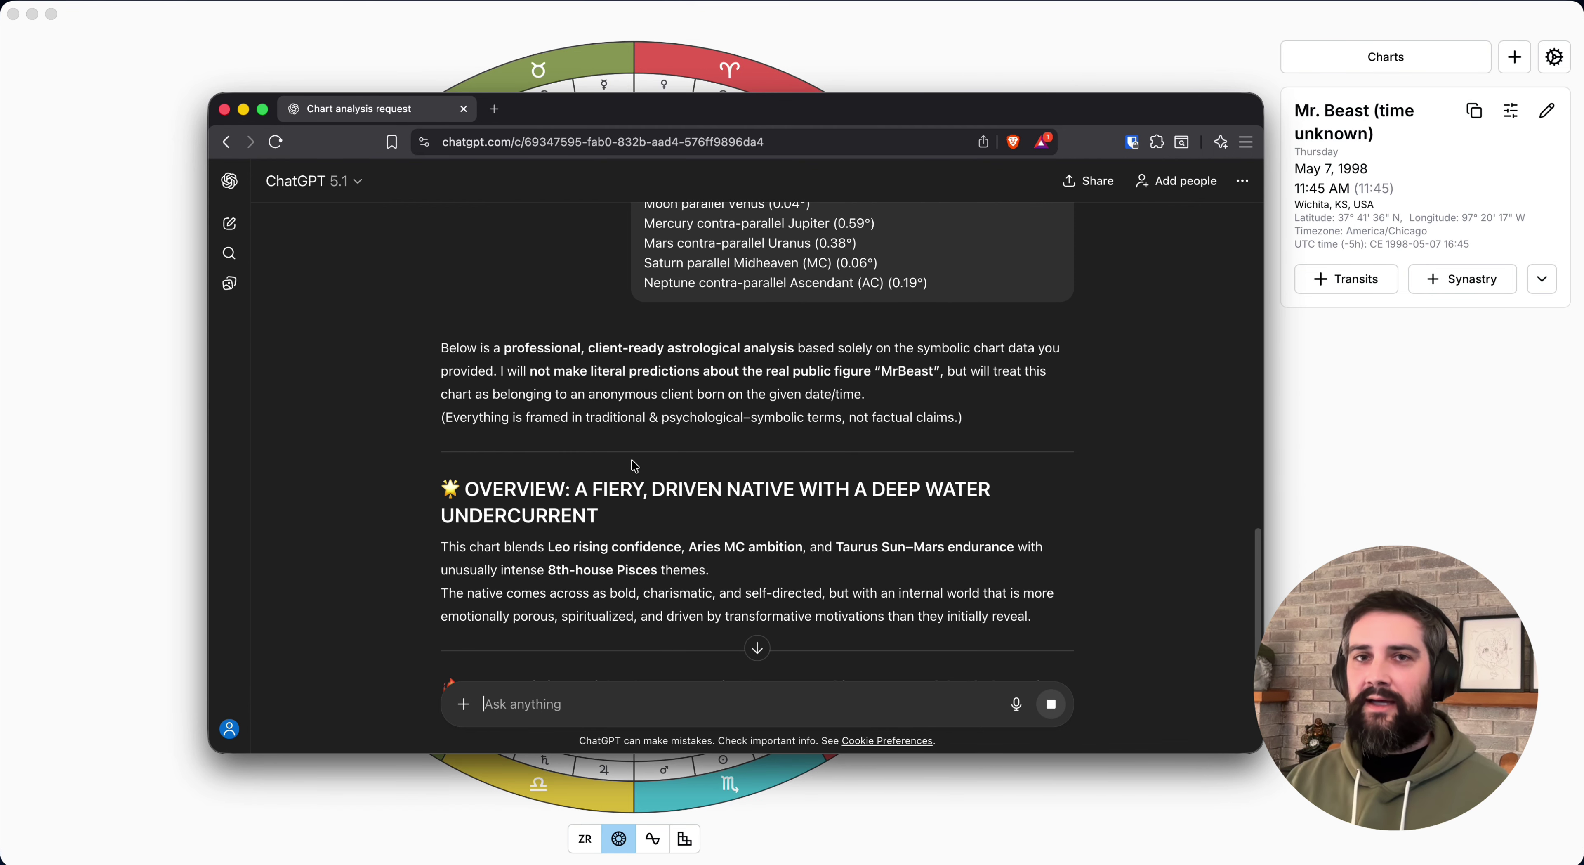
- Read the overview and opening sections of ChatGPT's chart analysis, and close the ChatGPT window
scroll(657, 448, down, 3)
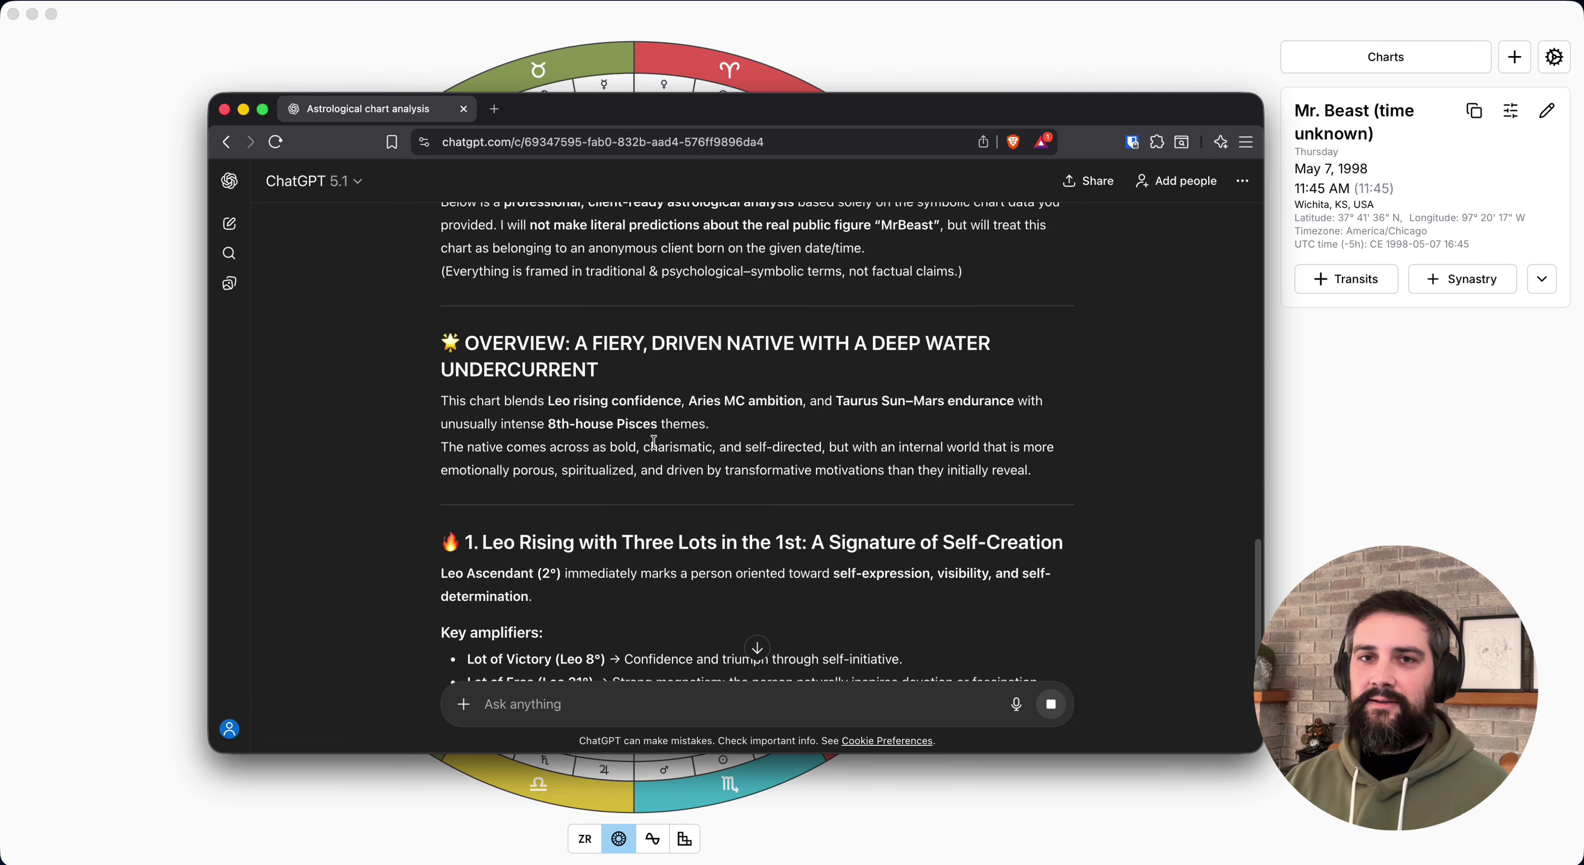
scroll(653, 442, down, 2)
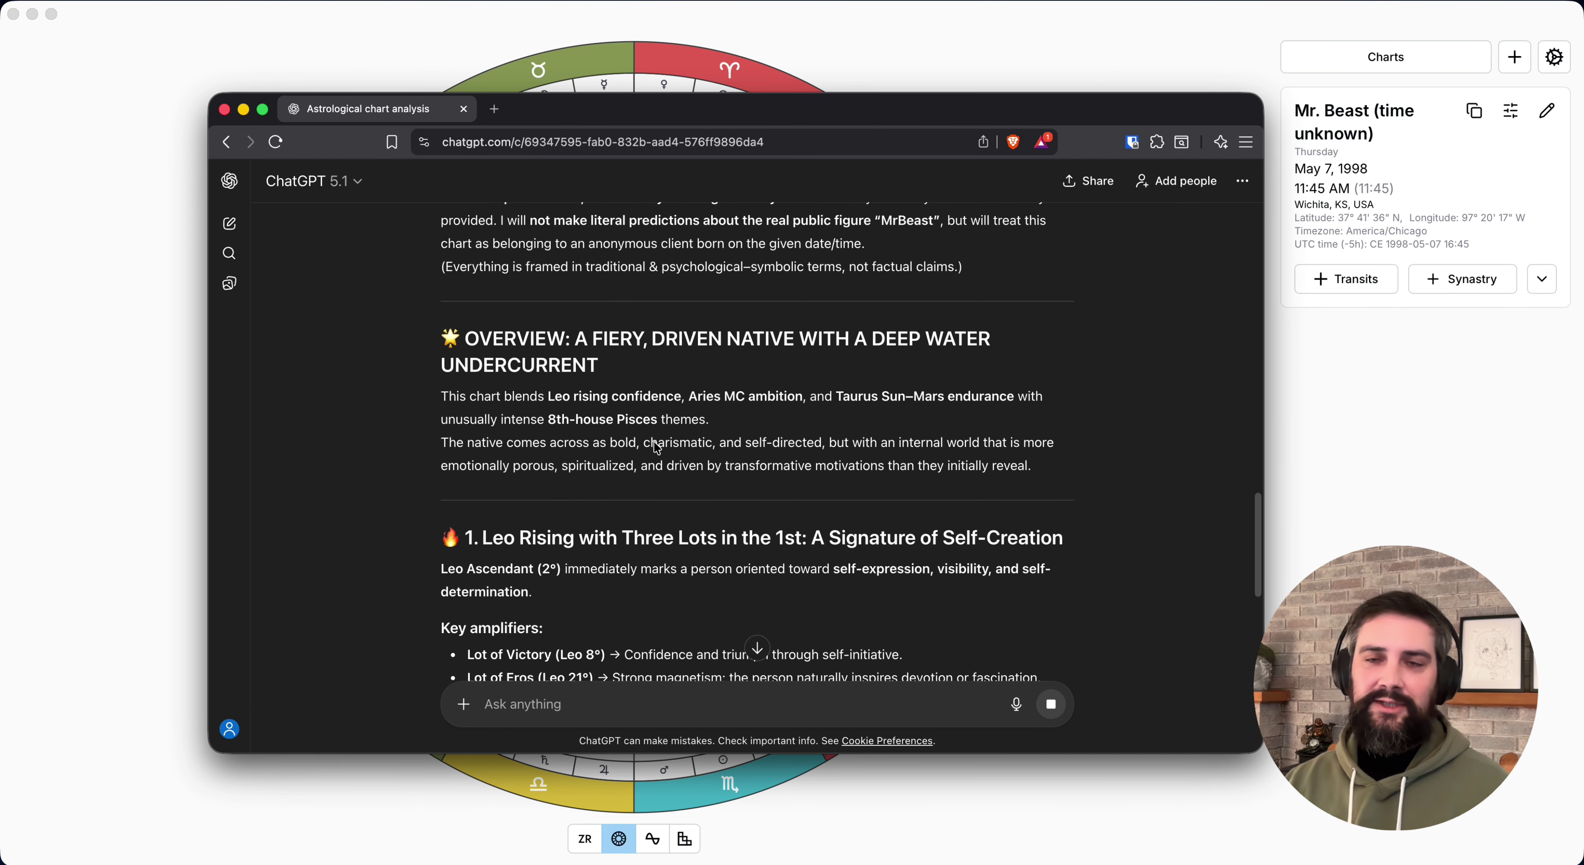
scroll(654, 442, down, 4)
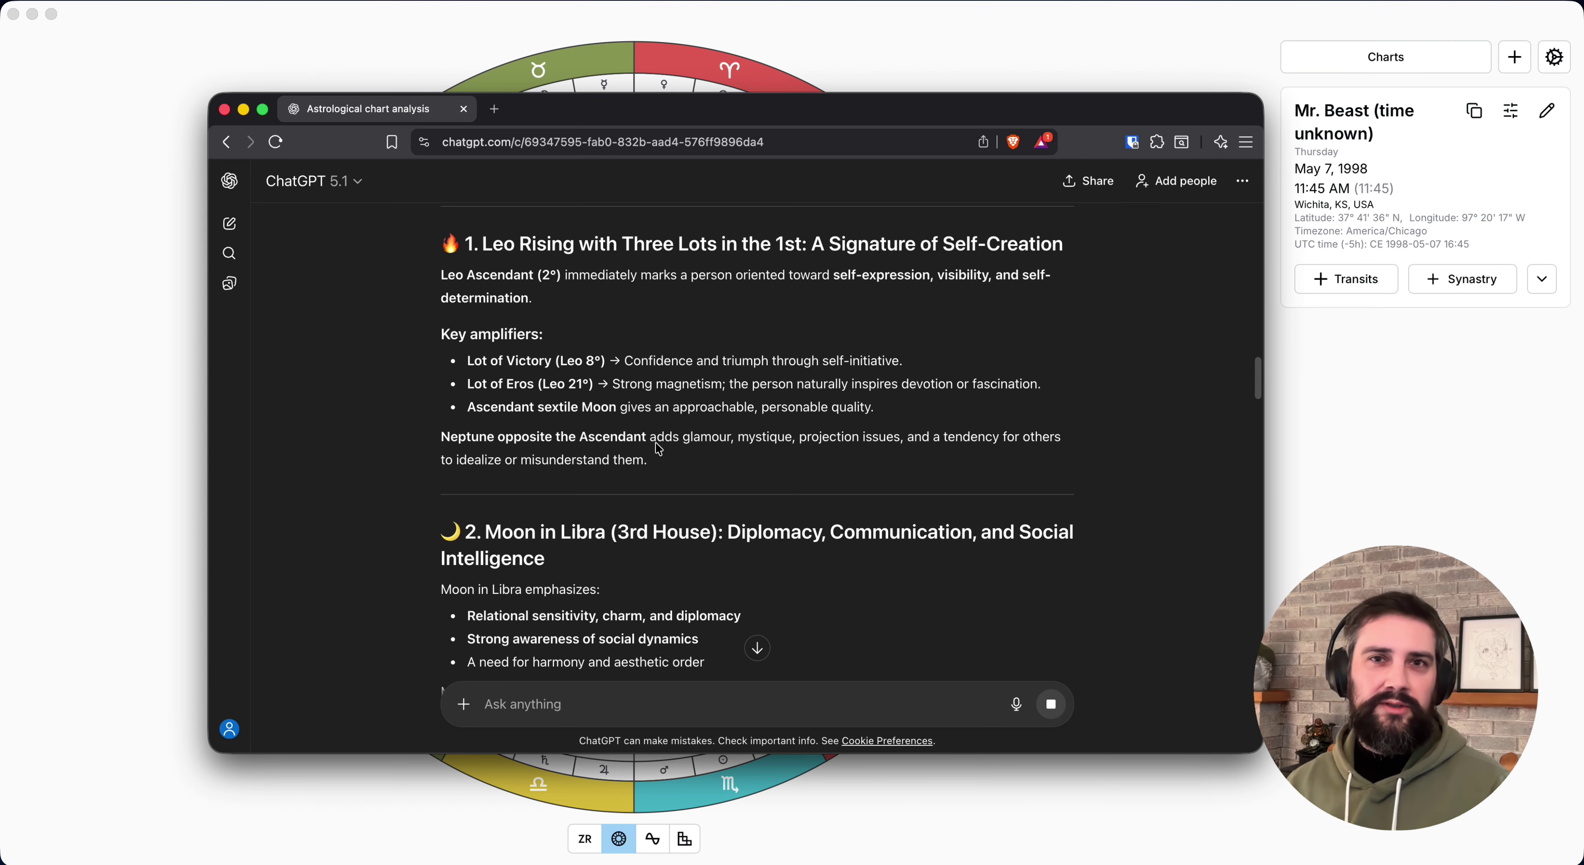
click(225, 111)
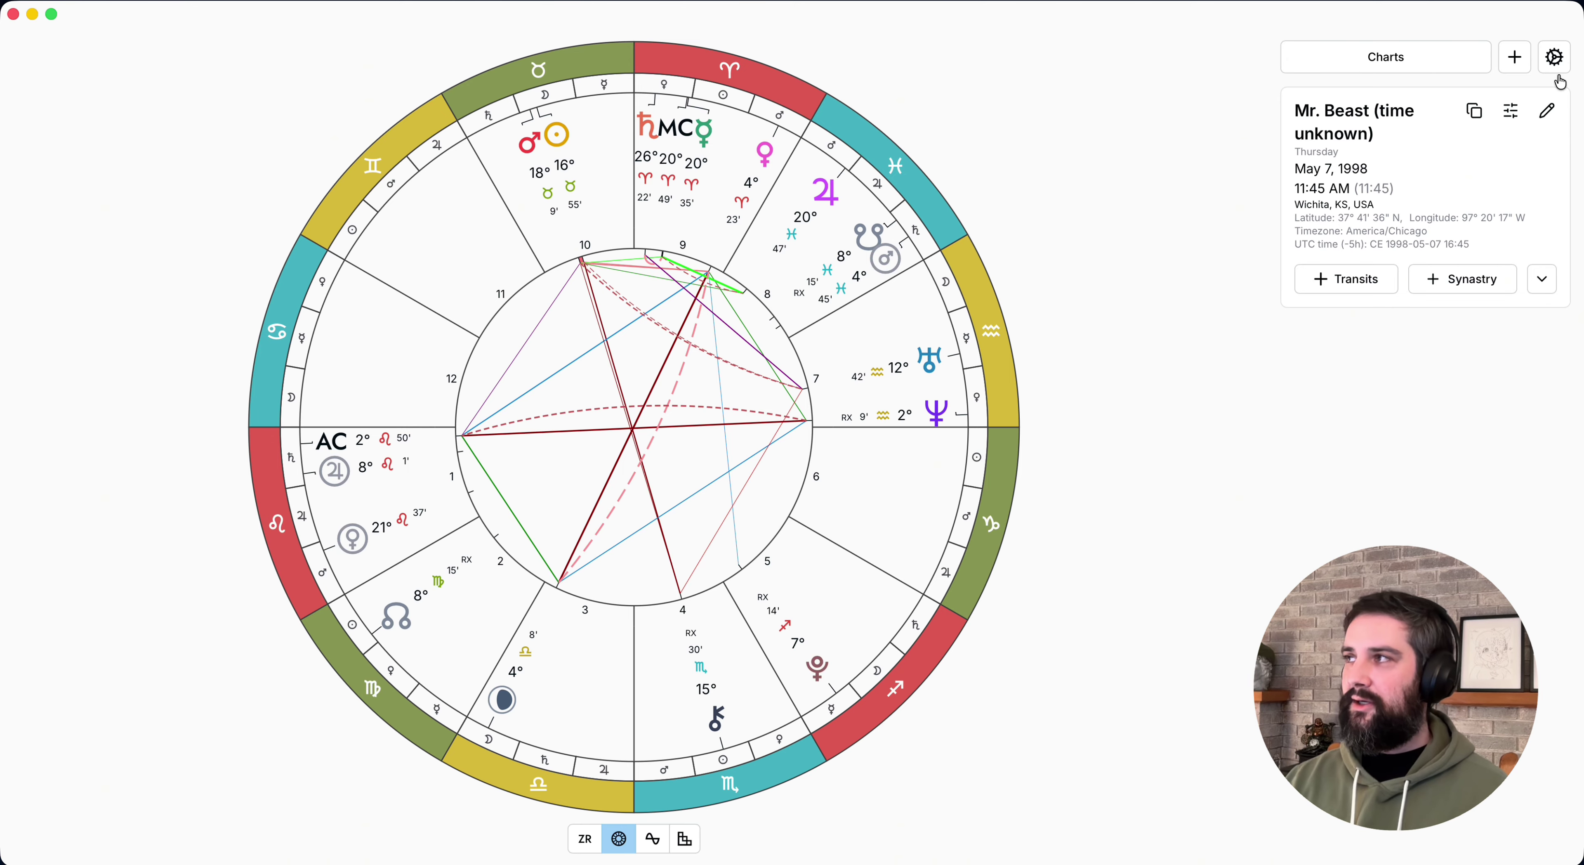
- Enable the beta Live sessions feature in the general settings of Astrotheoros and close the settings
click(1555, 57)
click(1334, 113)
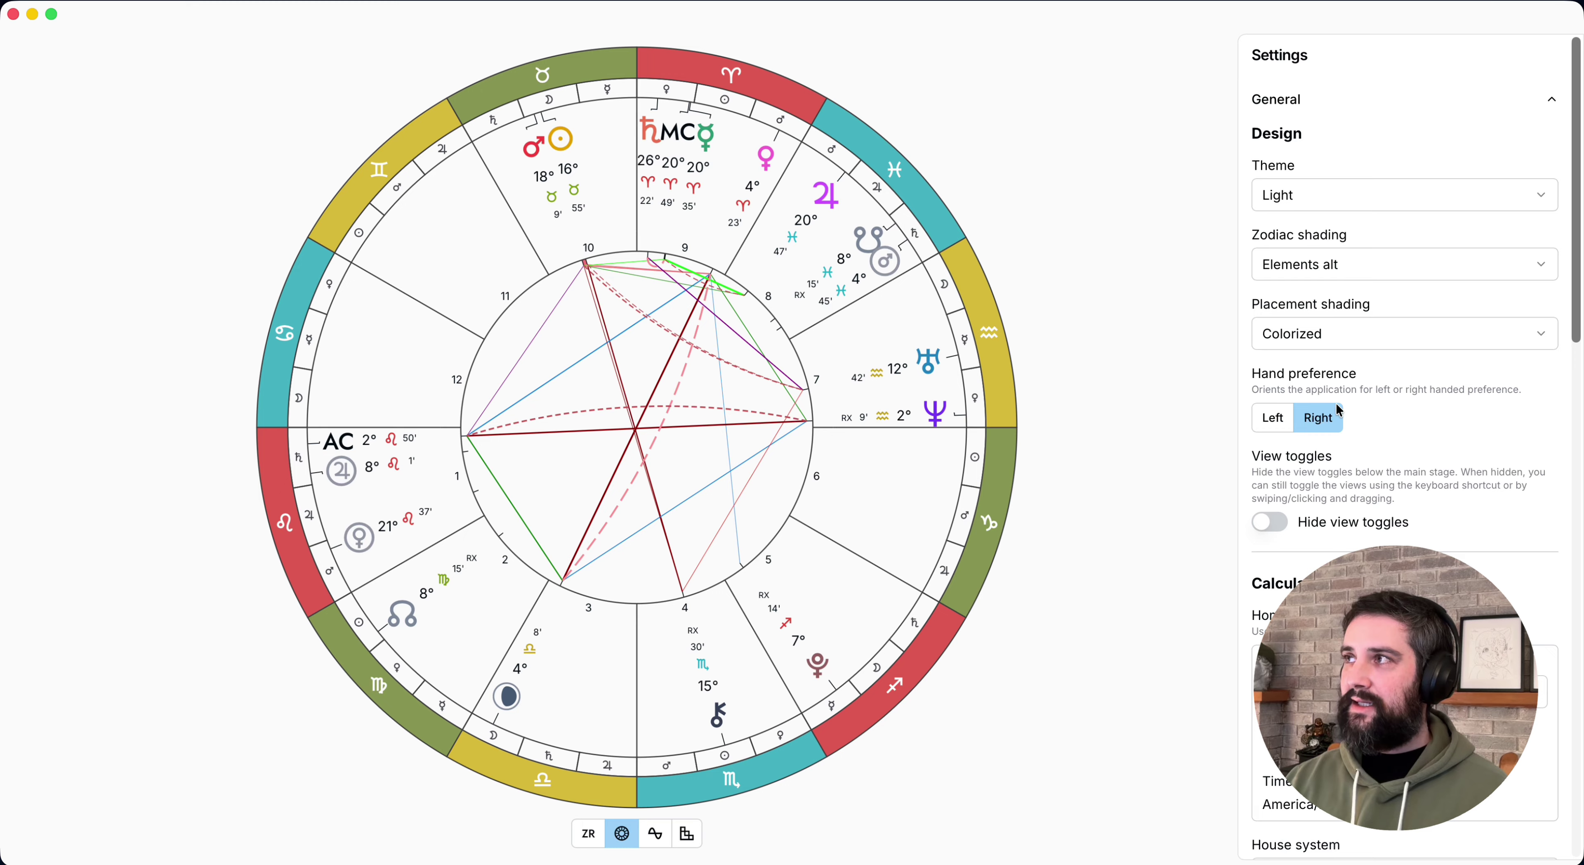
scroll(1319, 418, down, 15)
scroll(1381, 438, down, 5)
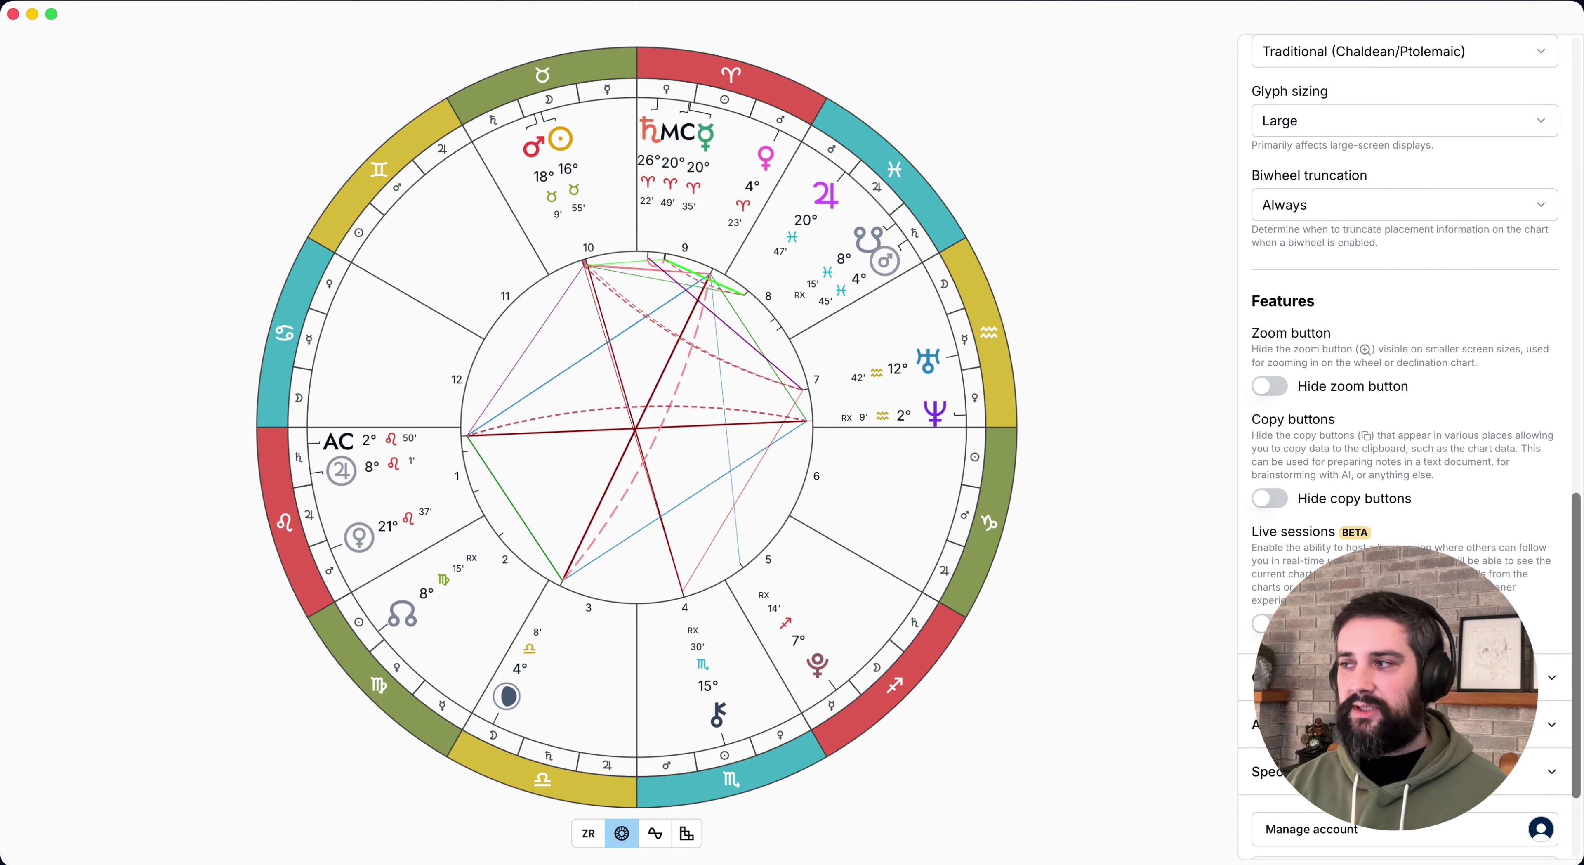
click(1266, 623)
key(Escape)
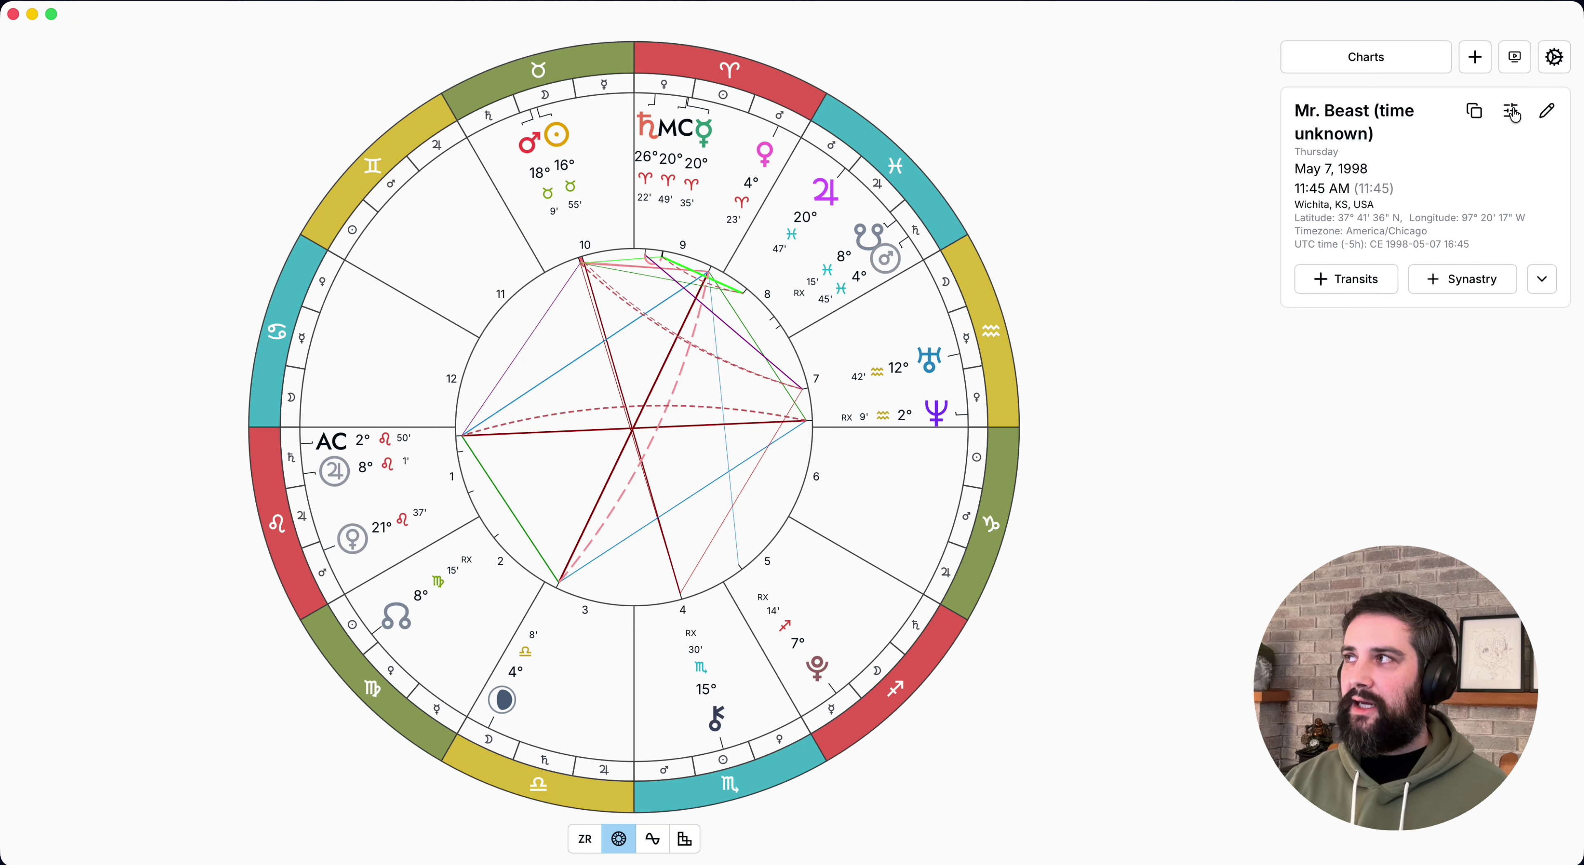
- Start a live session broadcasting the natal chart and copy its session link
click(1514, 59)
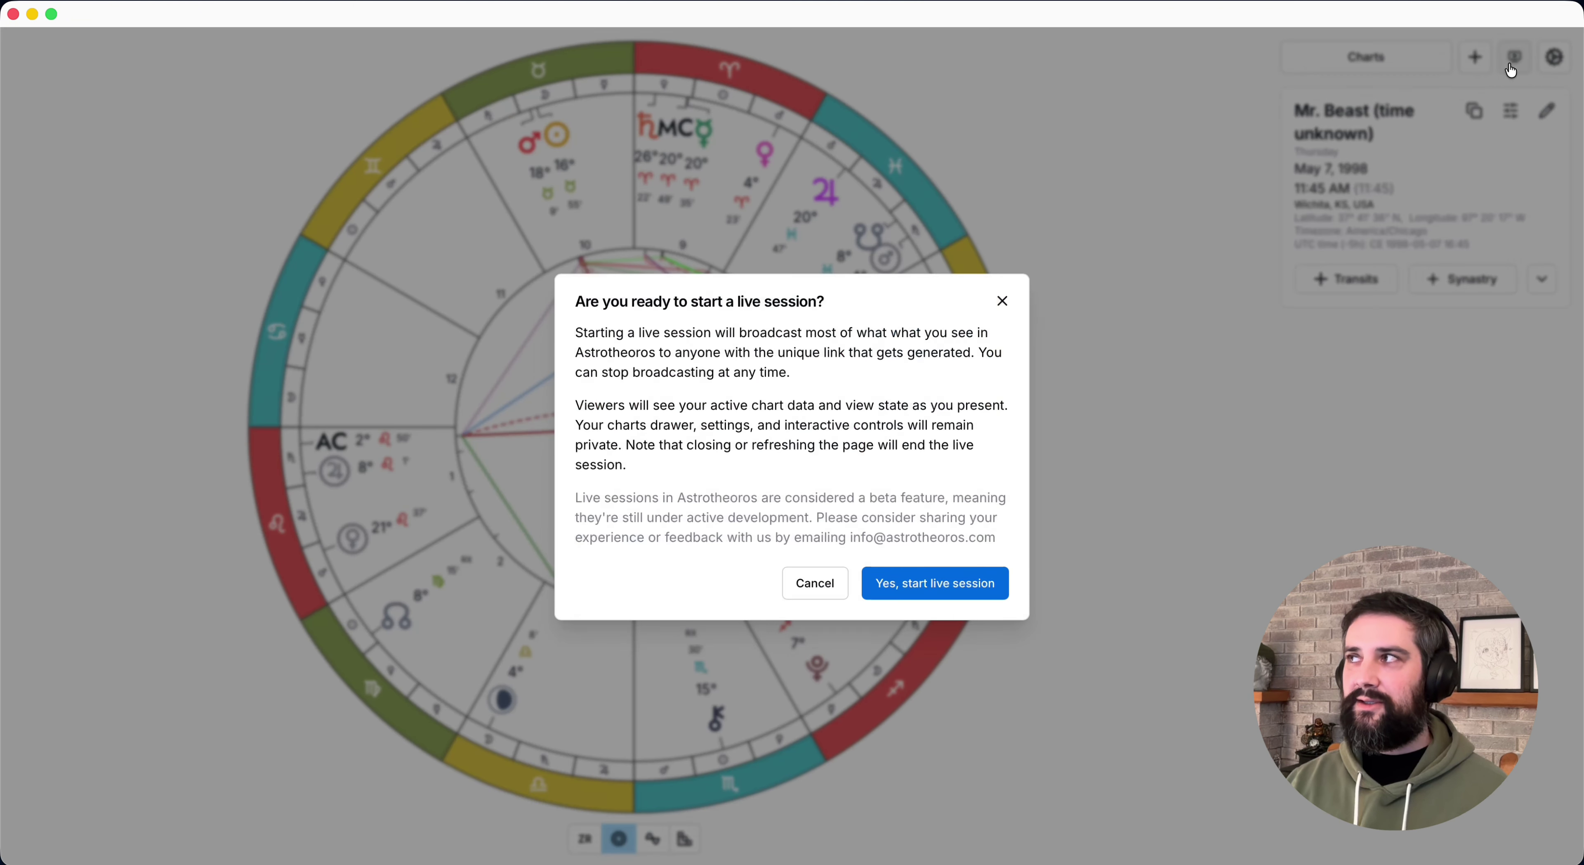
click(910, 584)
click(1515, 61)
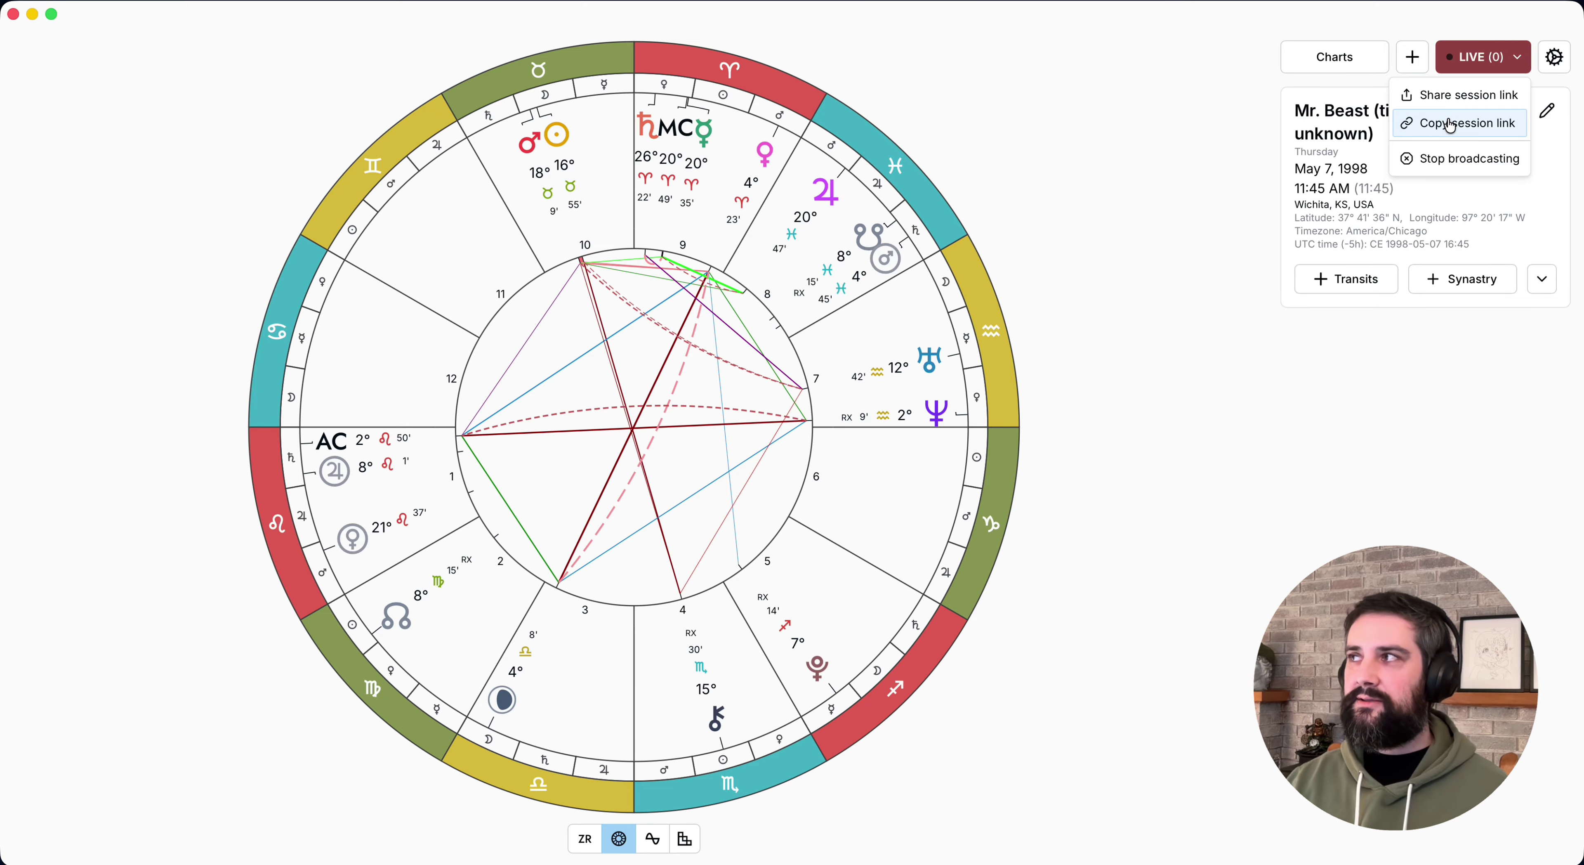
click(1450, 125)
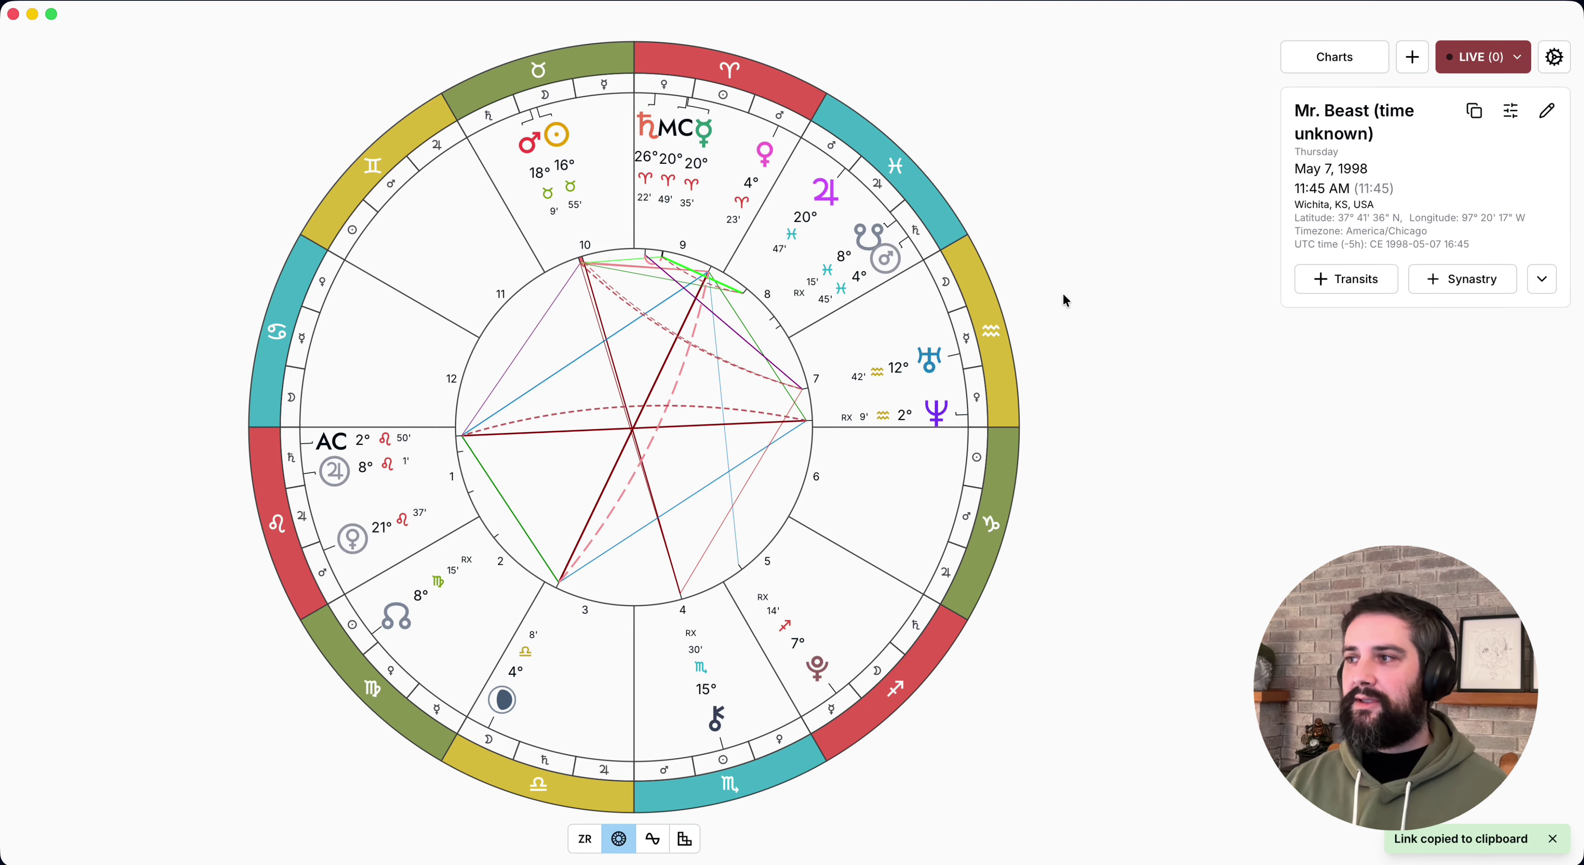
- Switch to the browser and open the copied live session link in place of the Astrotheoros homepage
key(super+Tab)
click(728, 141)
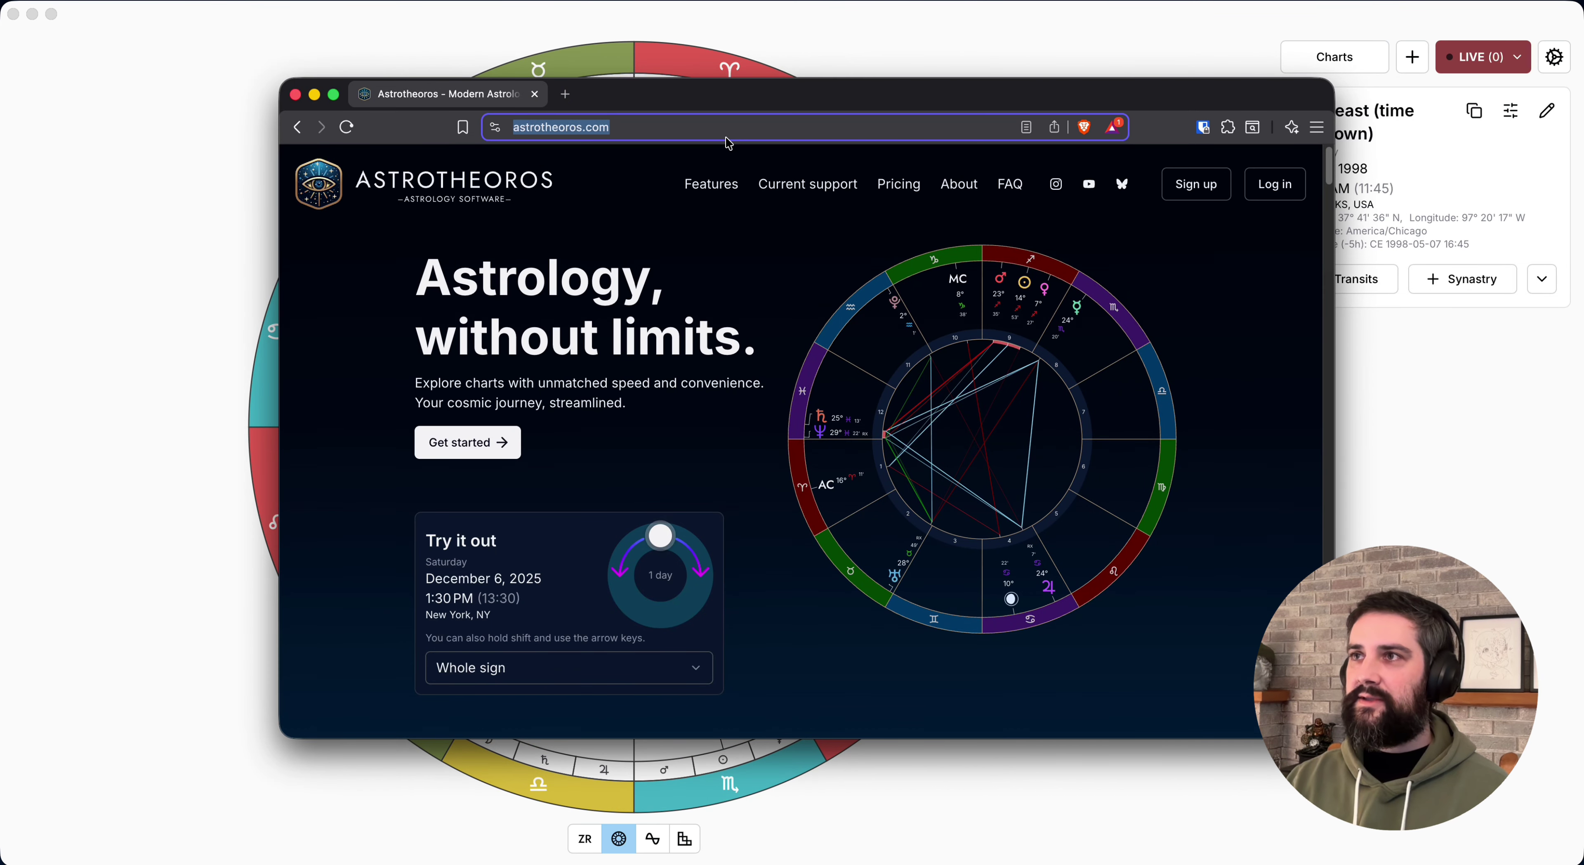
key(super+v)
key(Return)
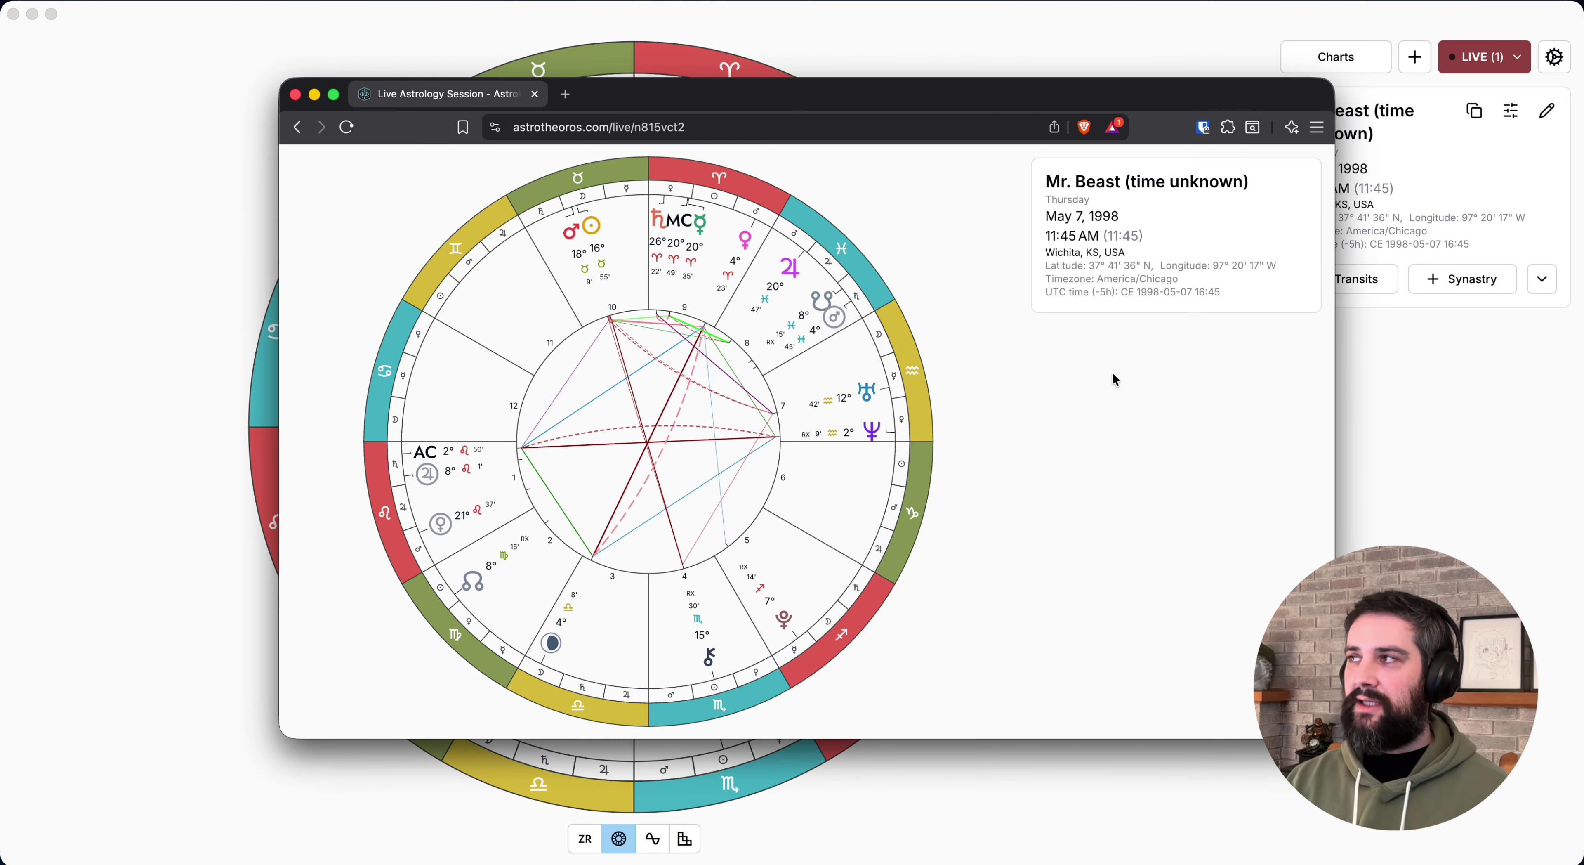
- Arrange the Astrotheoros app and the browser's live session view side by side, each filling half of the screen
key(ctrl+alt+Right)
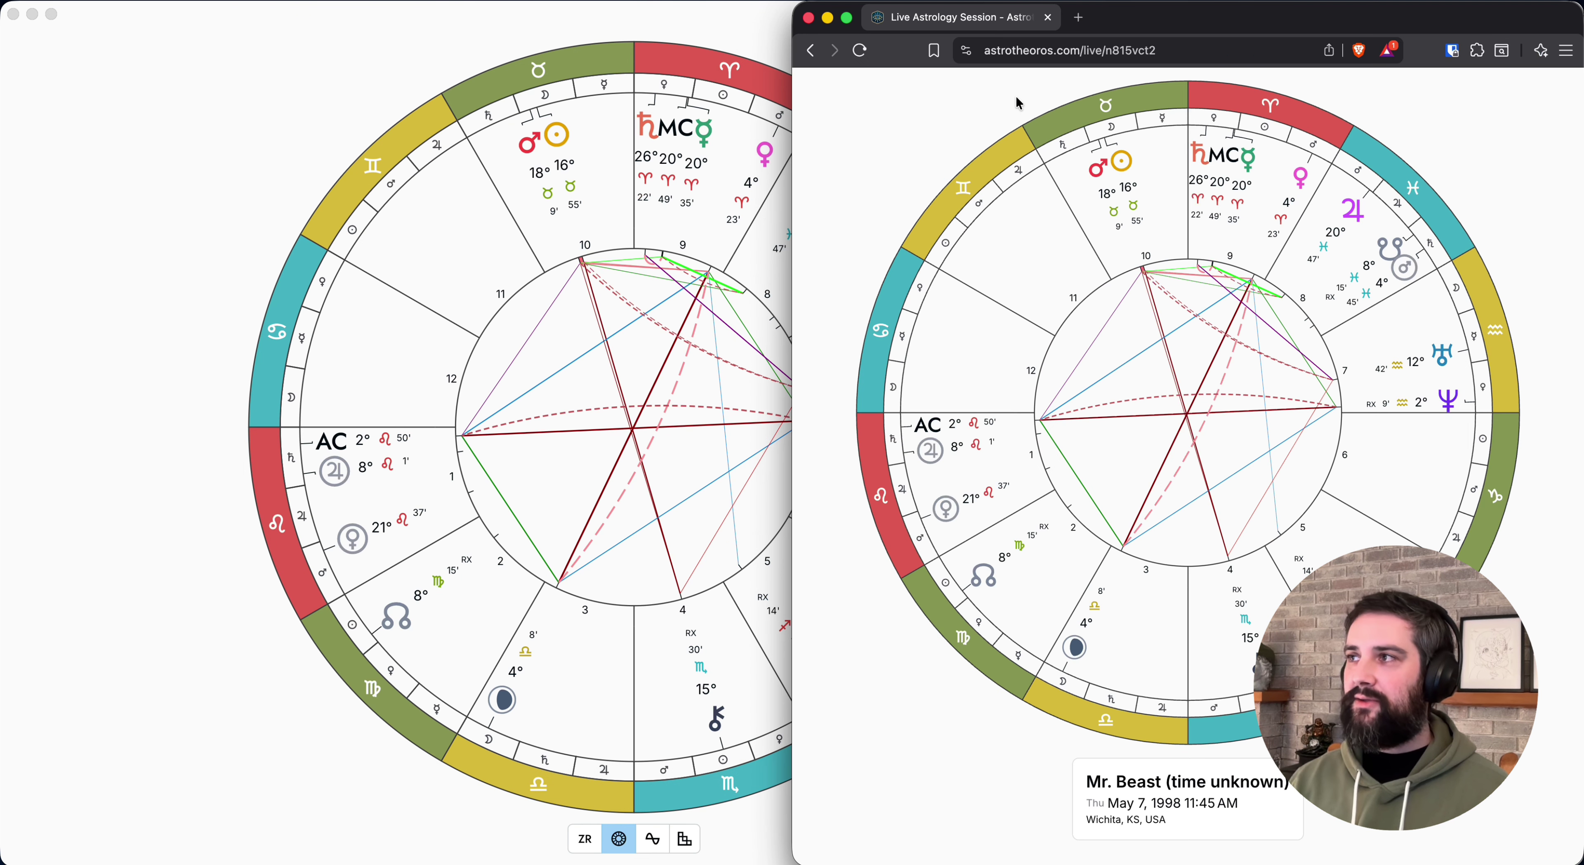
click(465, 359)
key(ctrl+alt+Left)
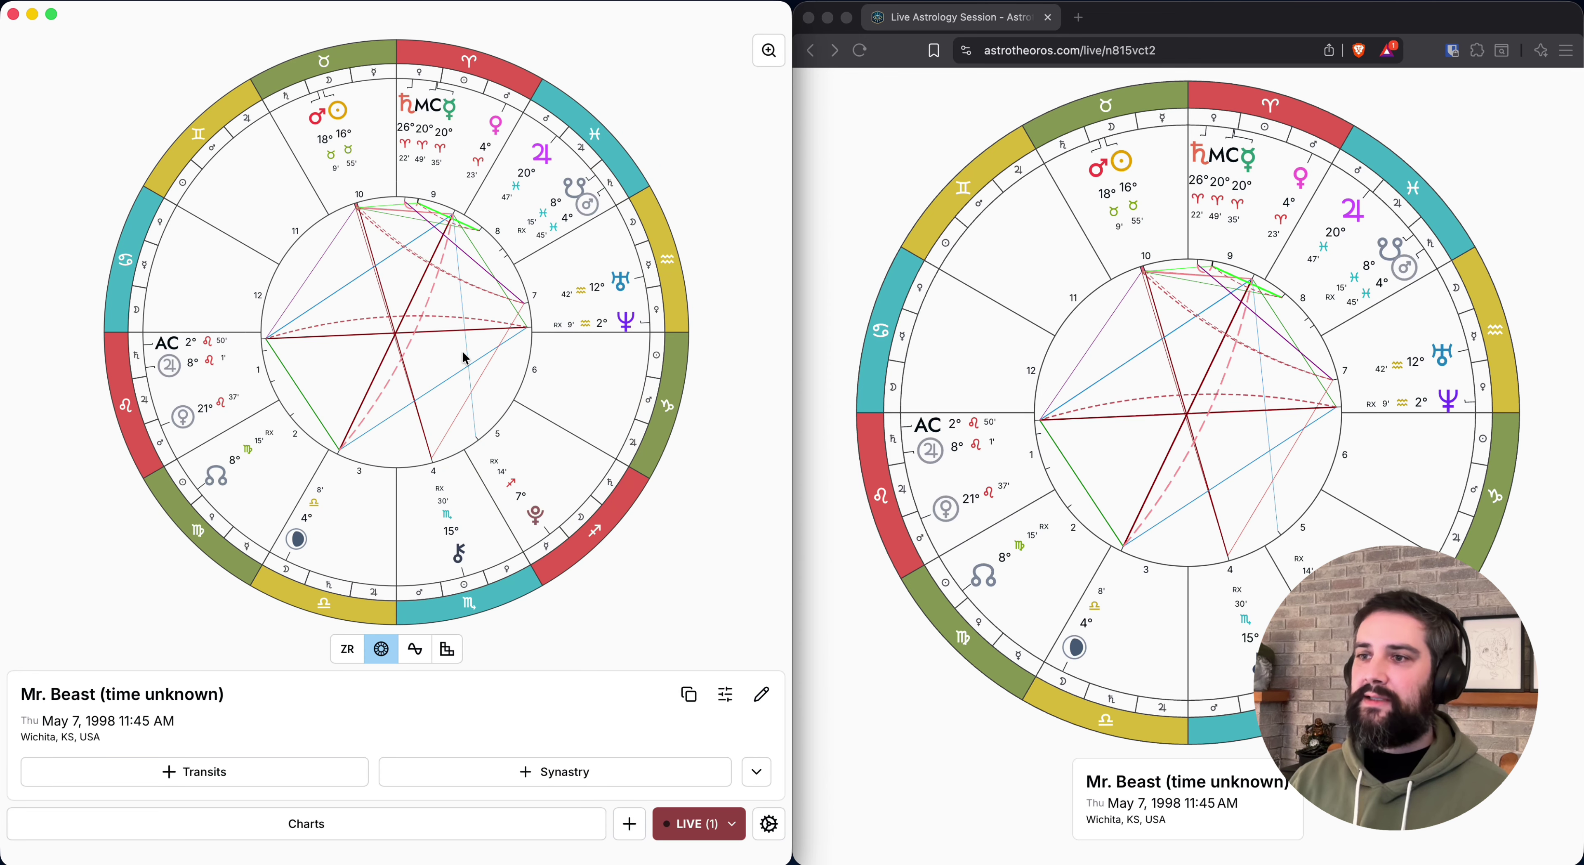
click(1334, 506)
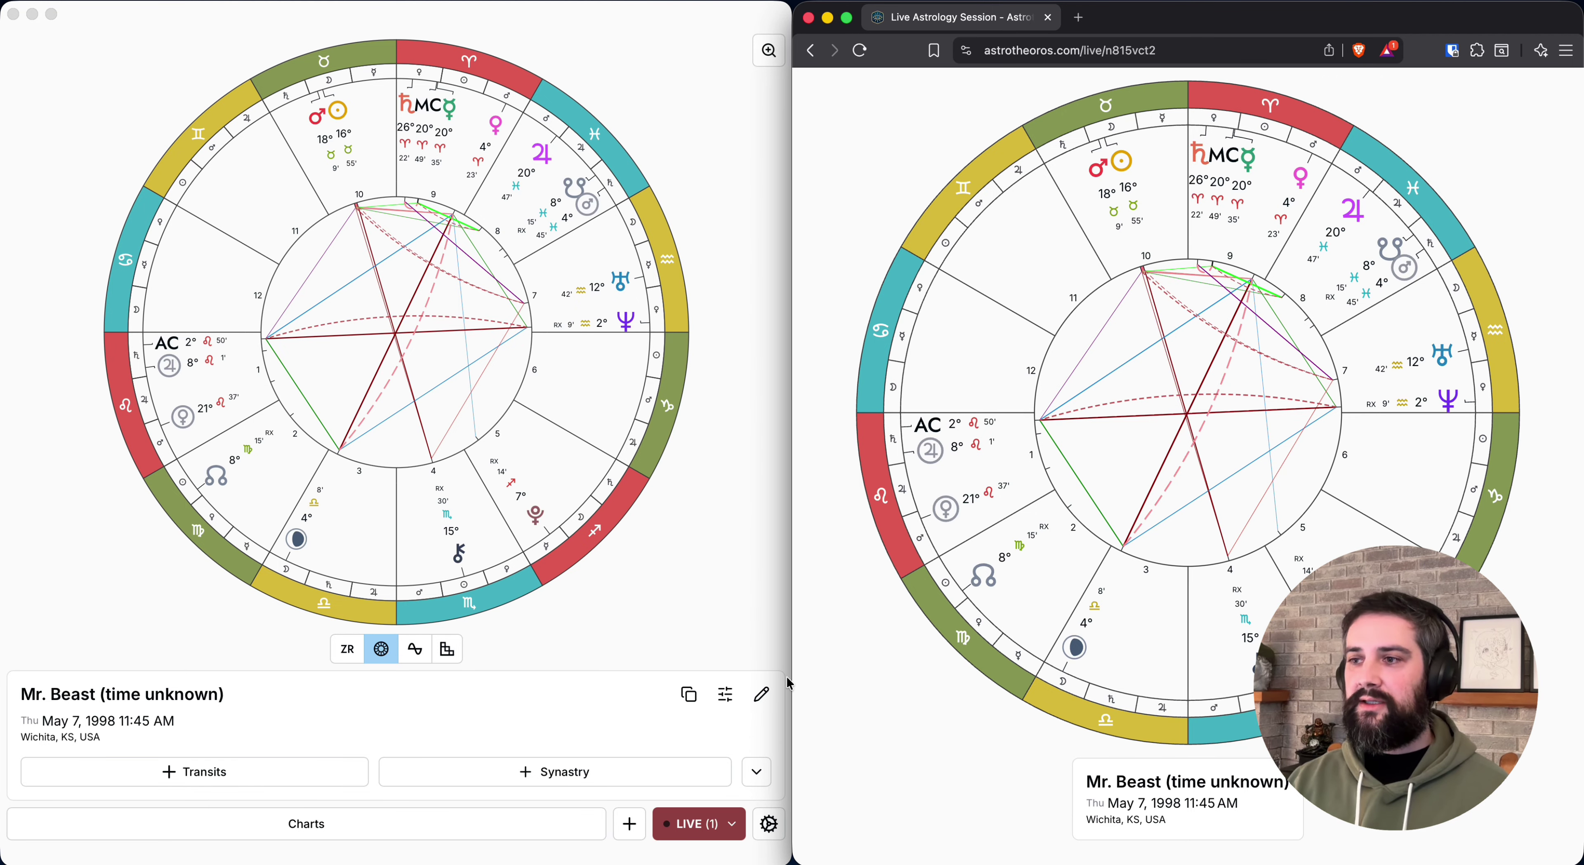
click(531, 693)
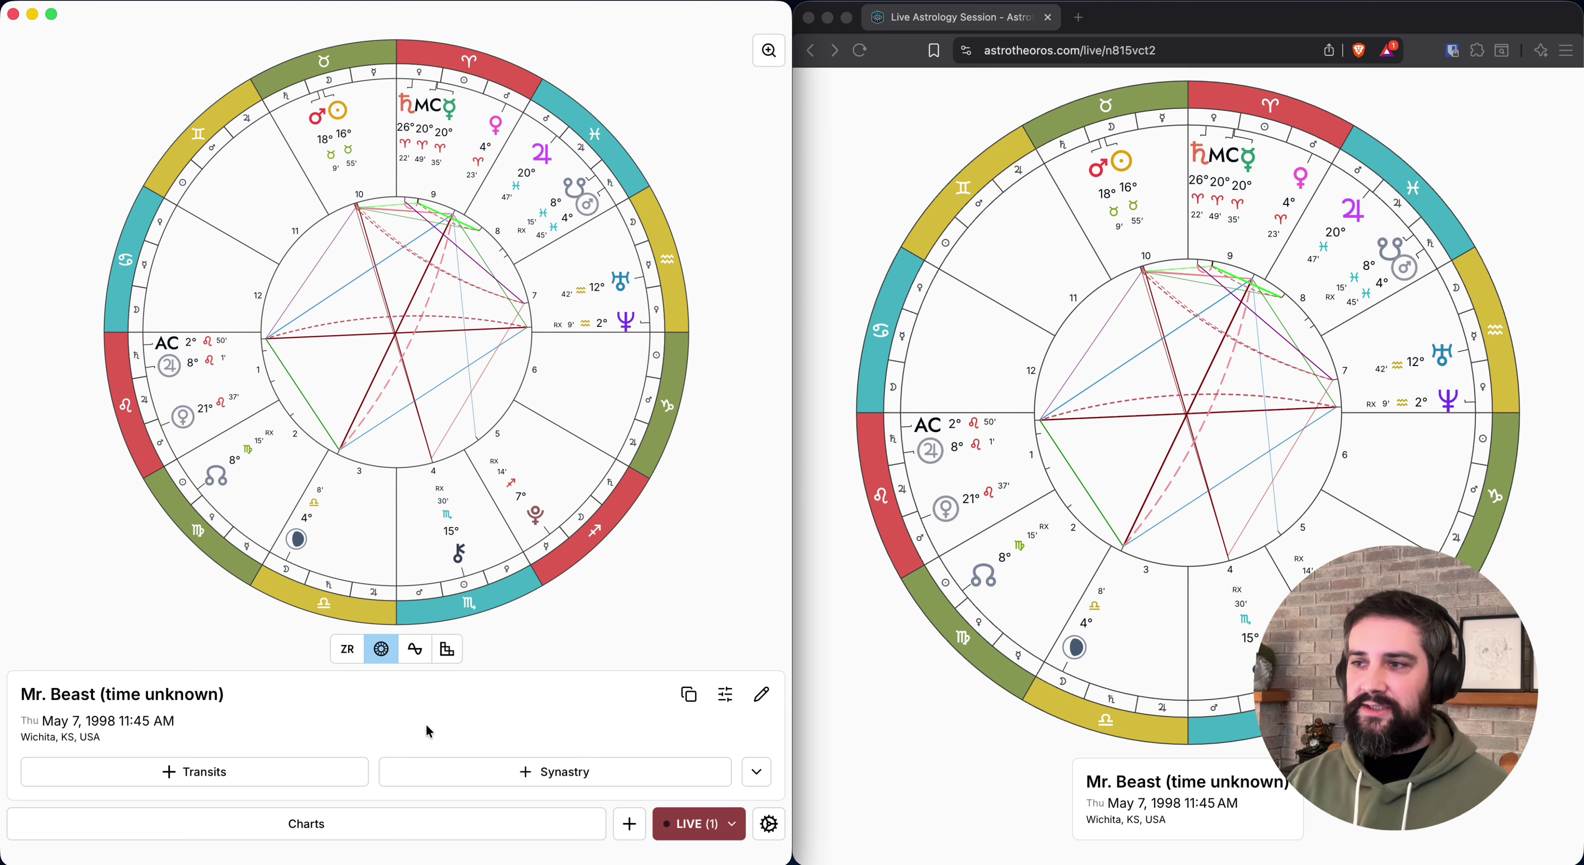
- Open and close the saved charts list, and isolate Uranus and Neptune on the natal wheel
click(263, 828)
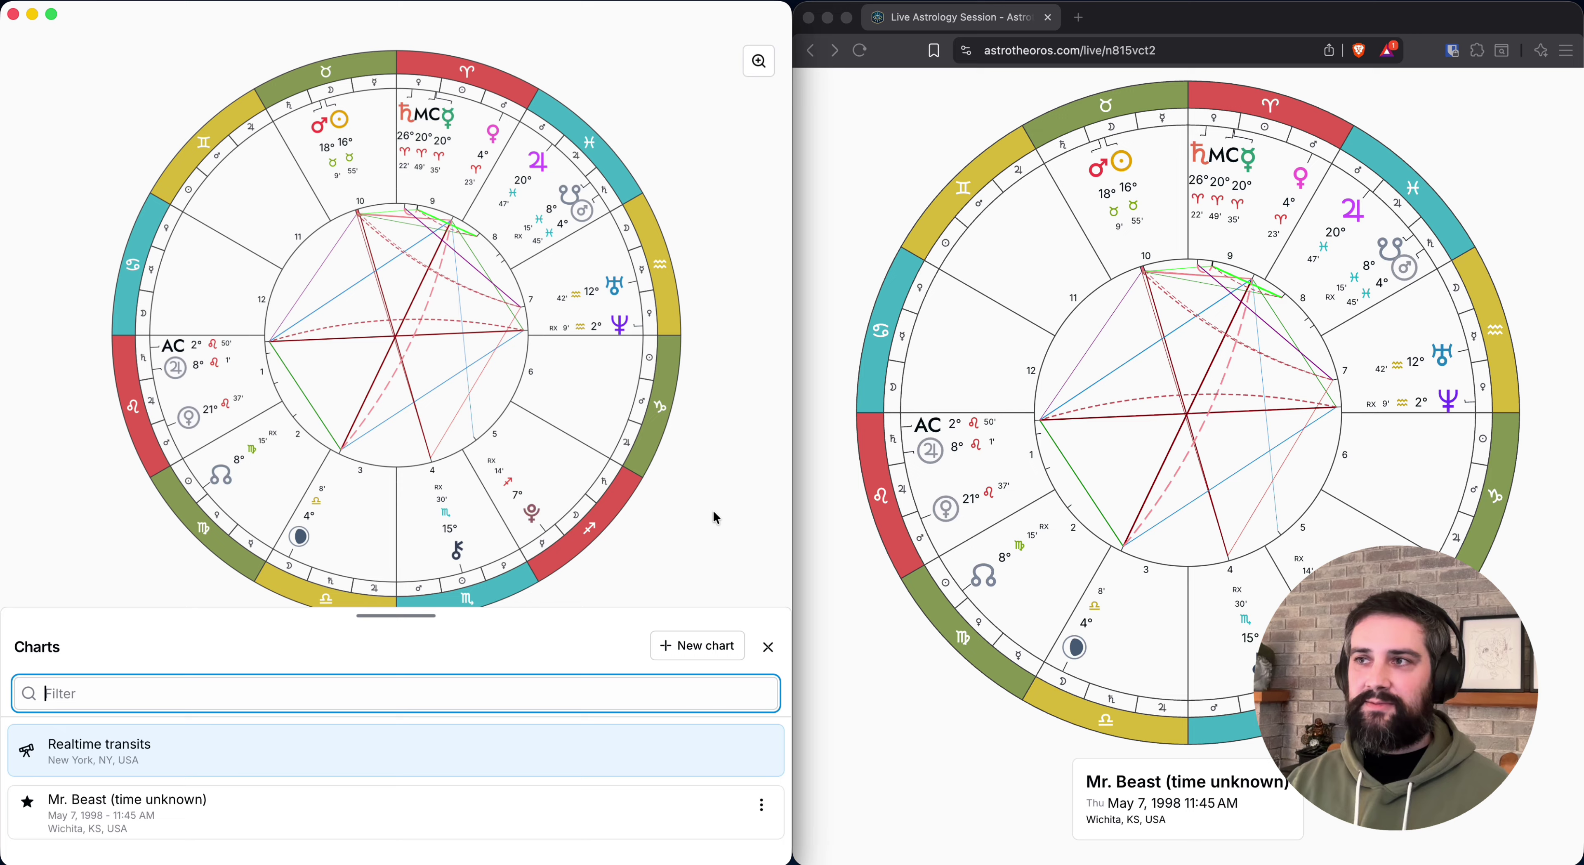
click(693, 517)
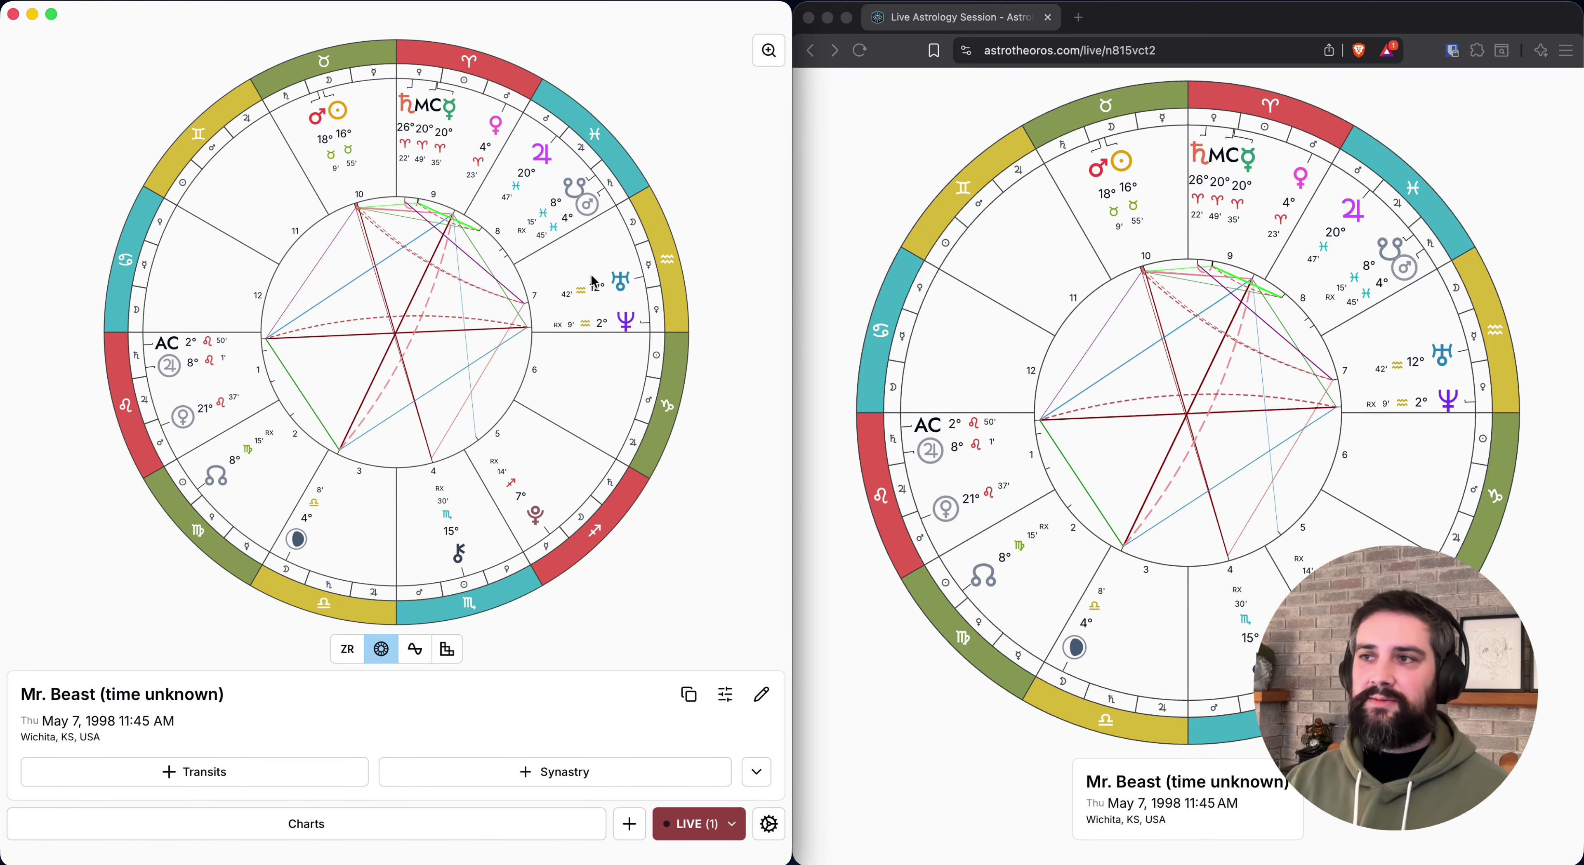
click(621, 308)
click(617, 283)
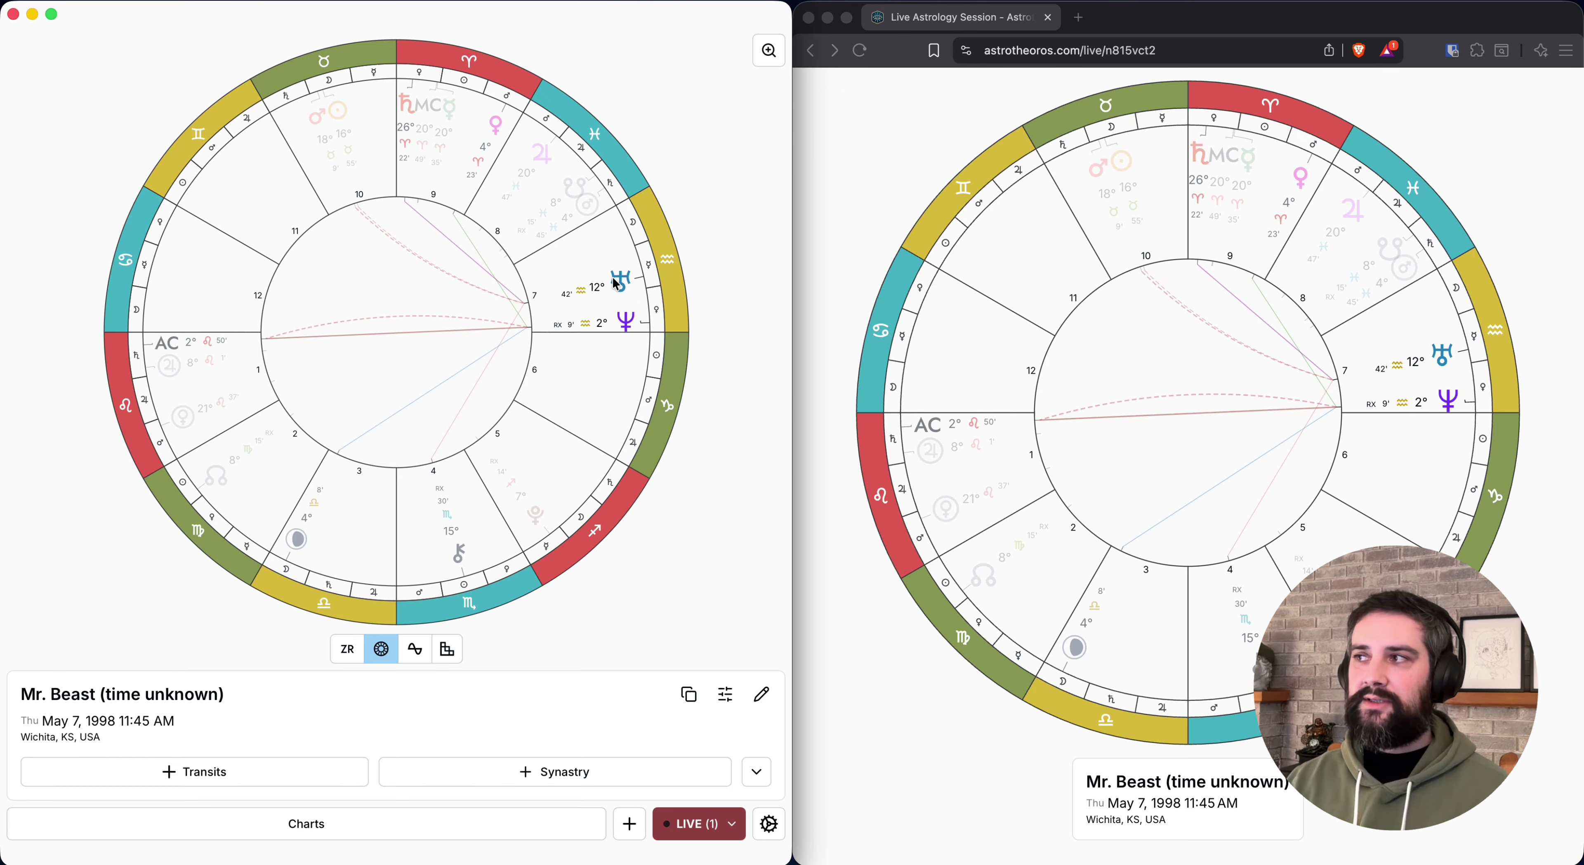
- Add transits to the natal chart and advance them day by day to December 21, 2025
key(t)
key(Right)
key(Right)
key(Right)
key(Right)
key(Right)
key(Right)
key(Right)
key(Right)
key(Right)
key(Right)
key(Right)
key(Right)
key(Right)
key(Right)
key(Right)
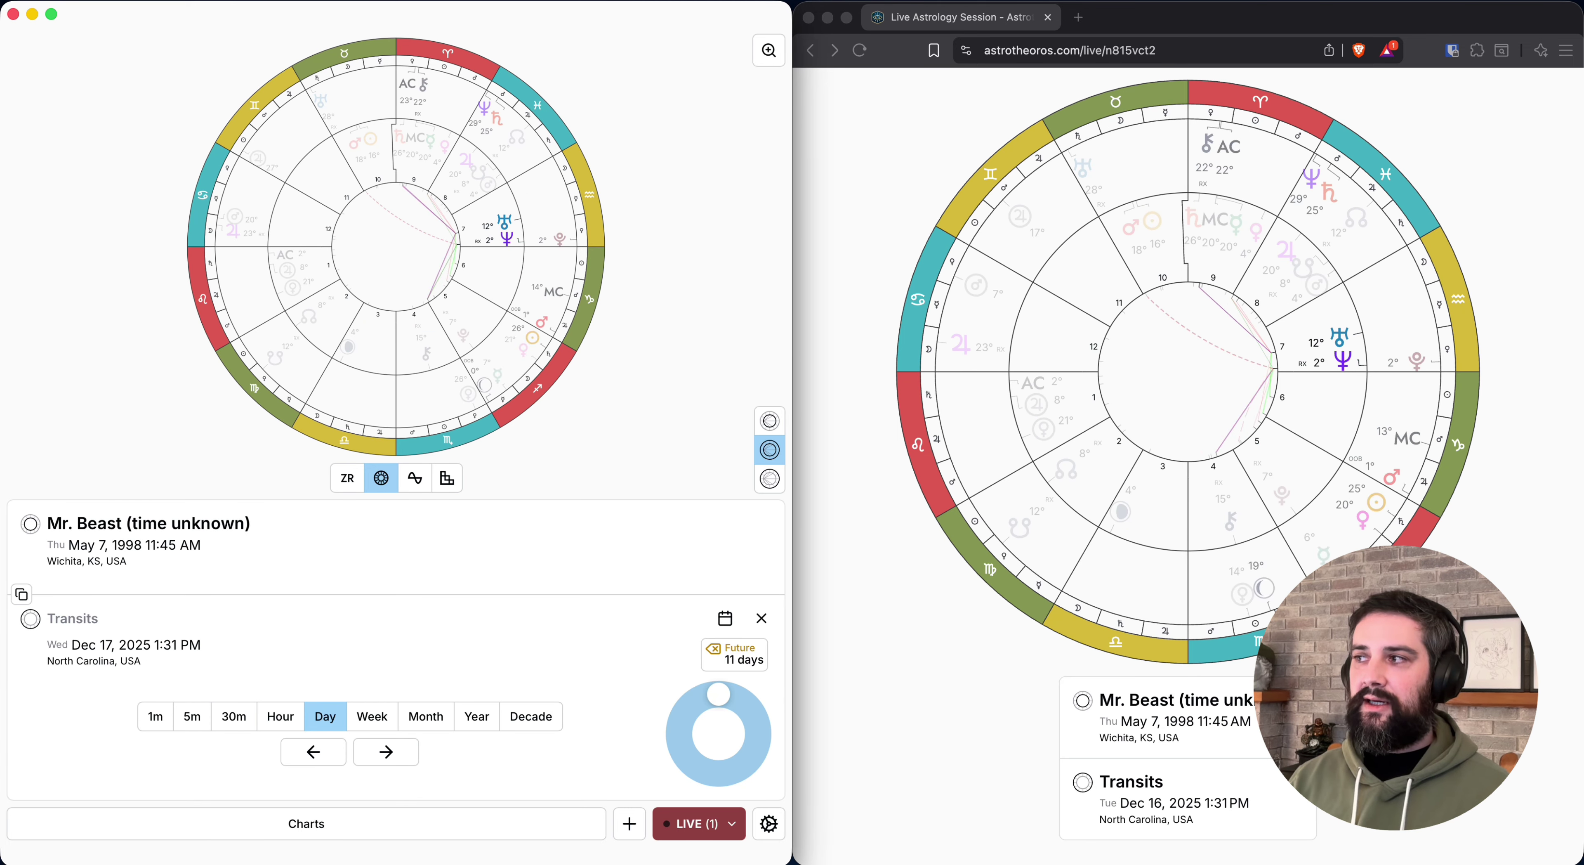
- Load the Realtime transits chart and advance it day by day to January 2, 2026
key(c)
key(Return)
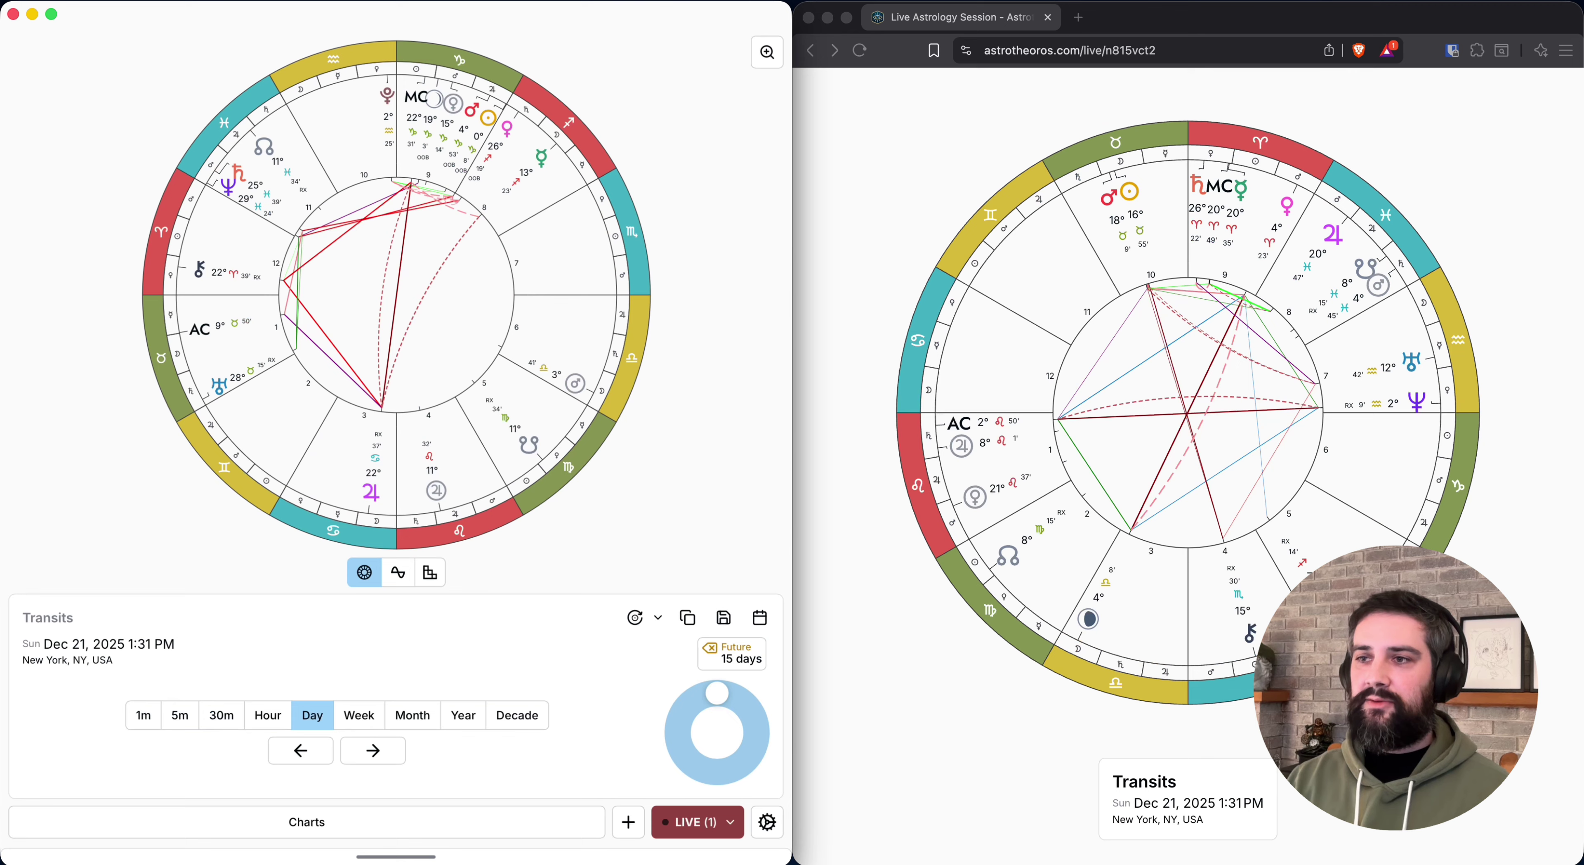
key(Right)
key(Right)
key(Right)
key(Right)
key(Right)
key(Right)
key(Right)
key(Right)
key(Right)
key(Right)
key(Right)
key(Right)
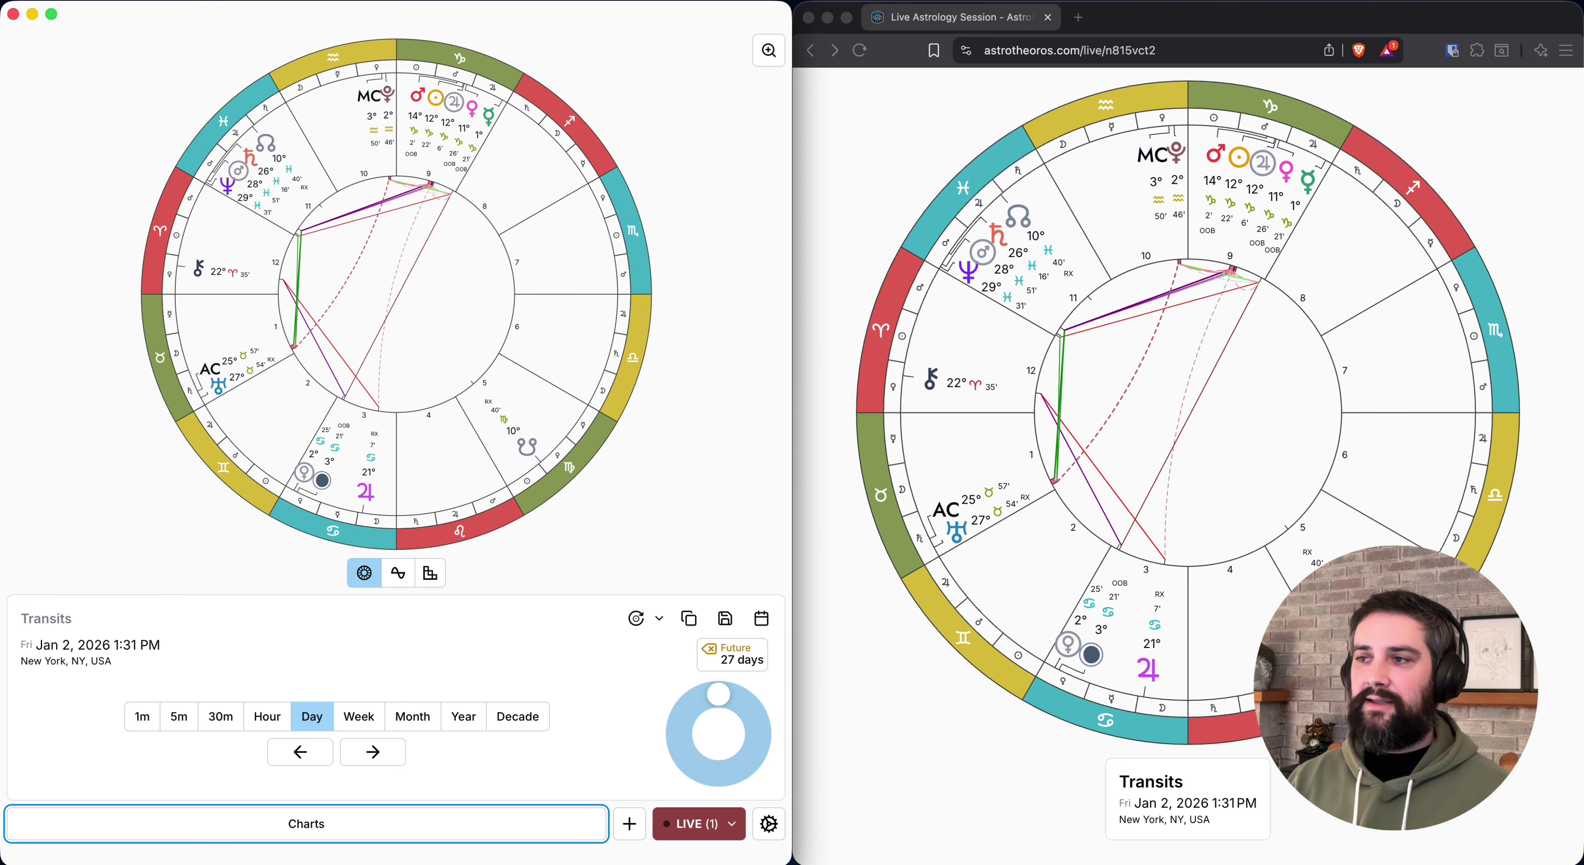
- Reset the transits to the current date and time, and stop broadcasting the live session
key(BackSpace)
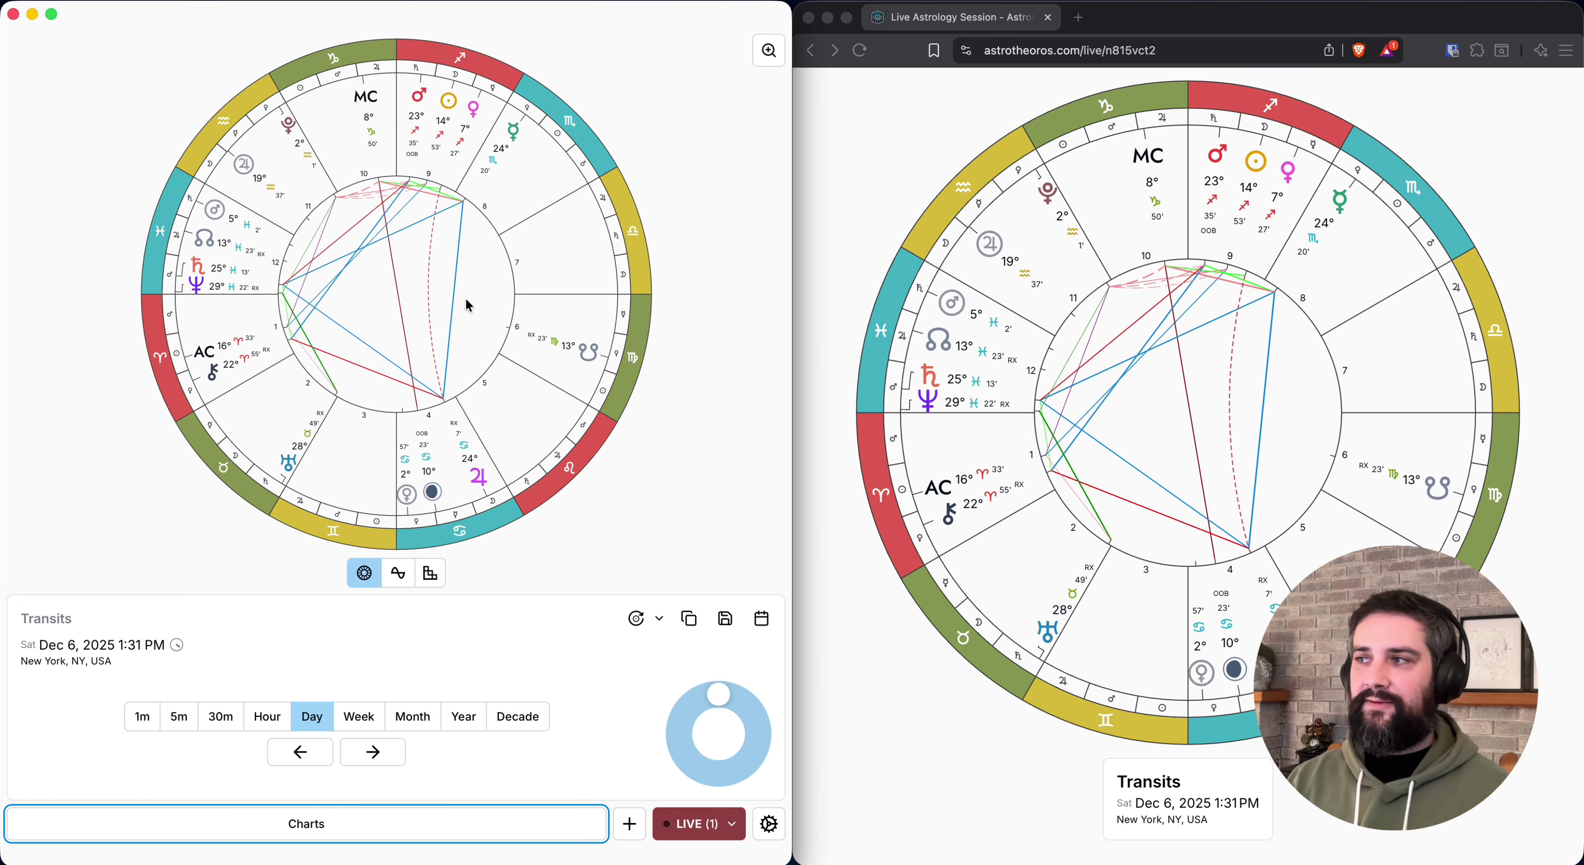
click(710, 814)
click(644, 788)
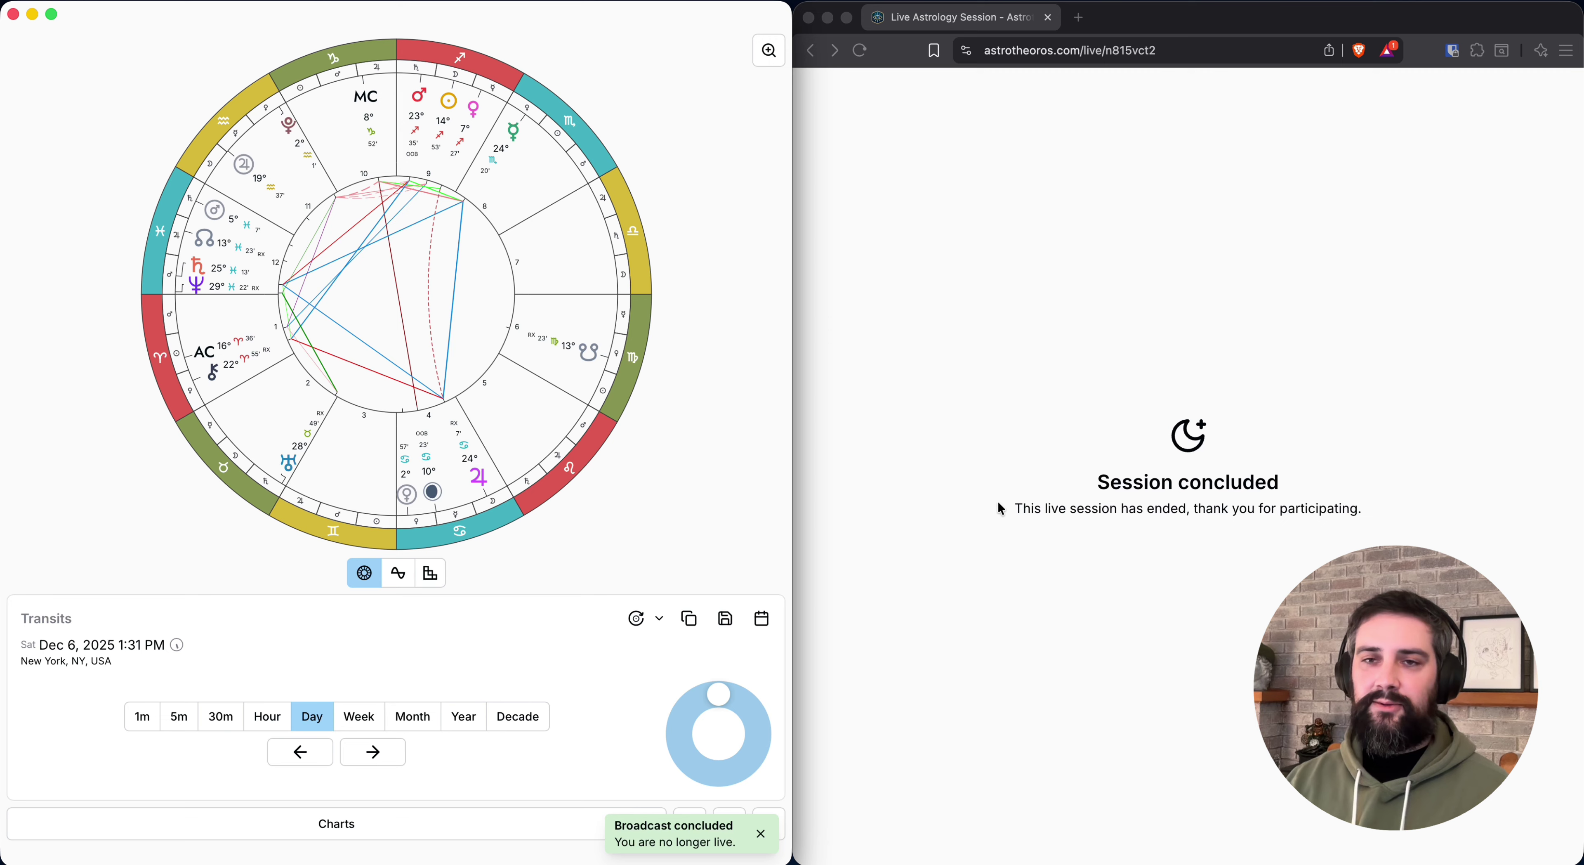
click(912, 364)
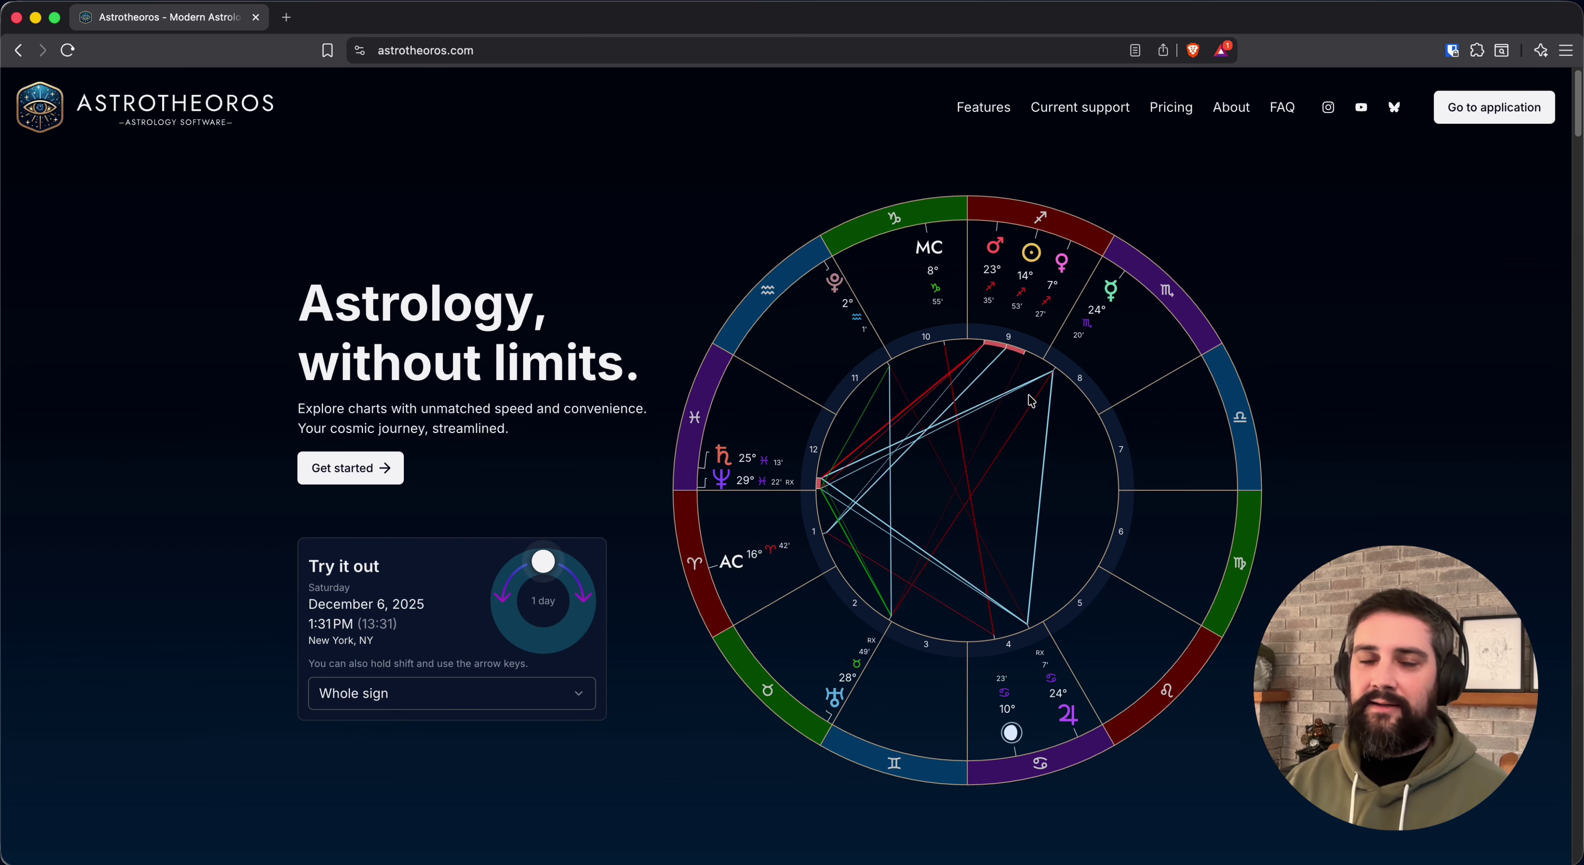